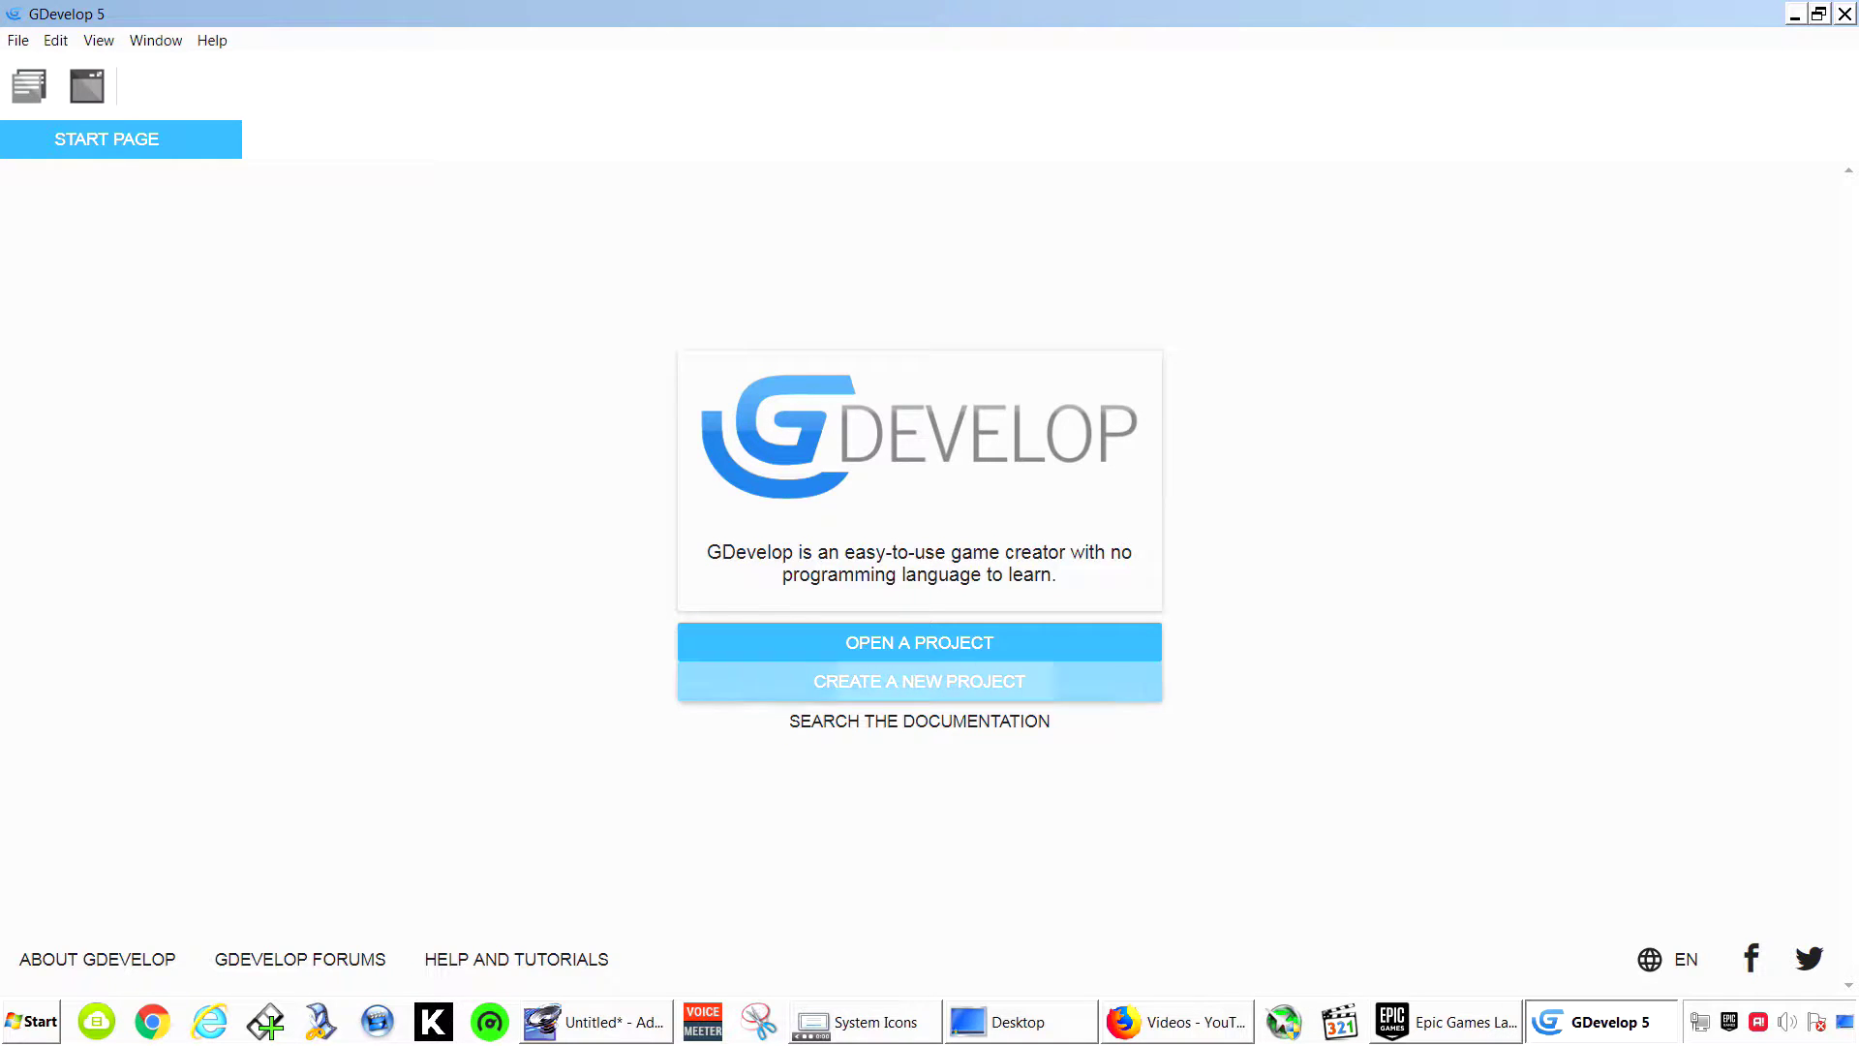
Create a new project from the Empty game starter and add a scene to it.
left_click(920, 681)
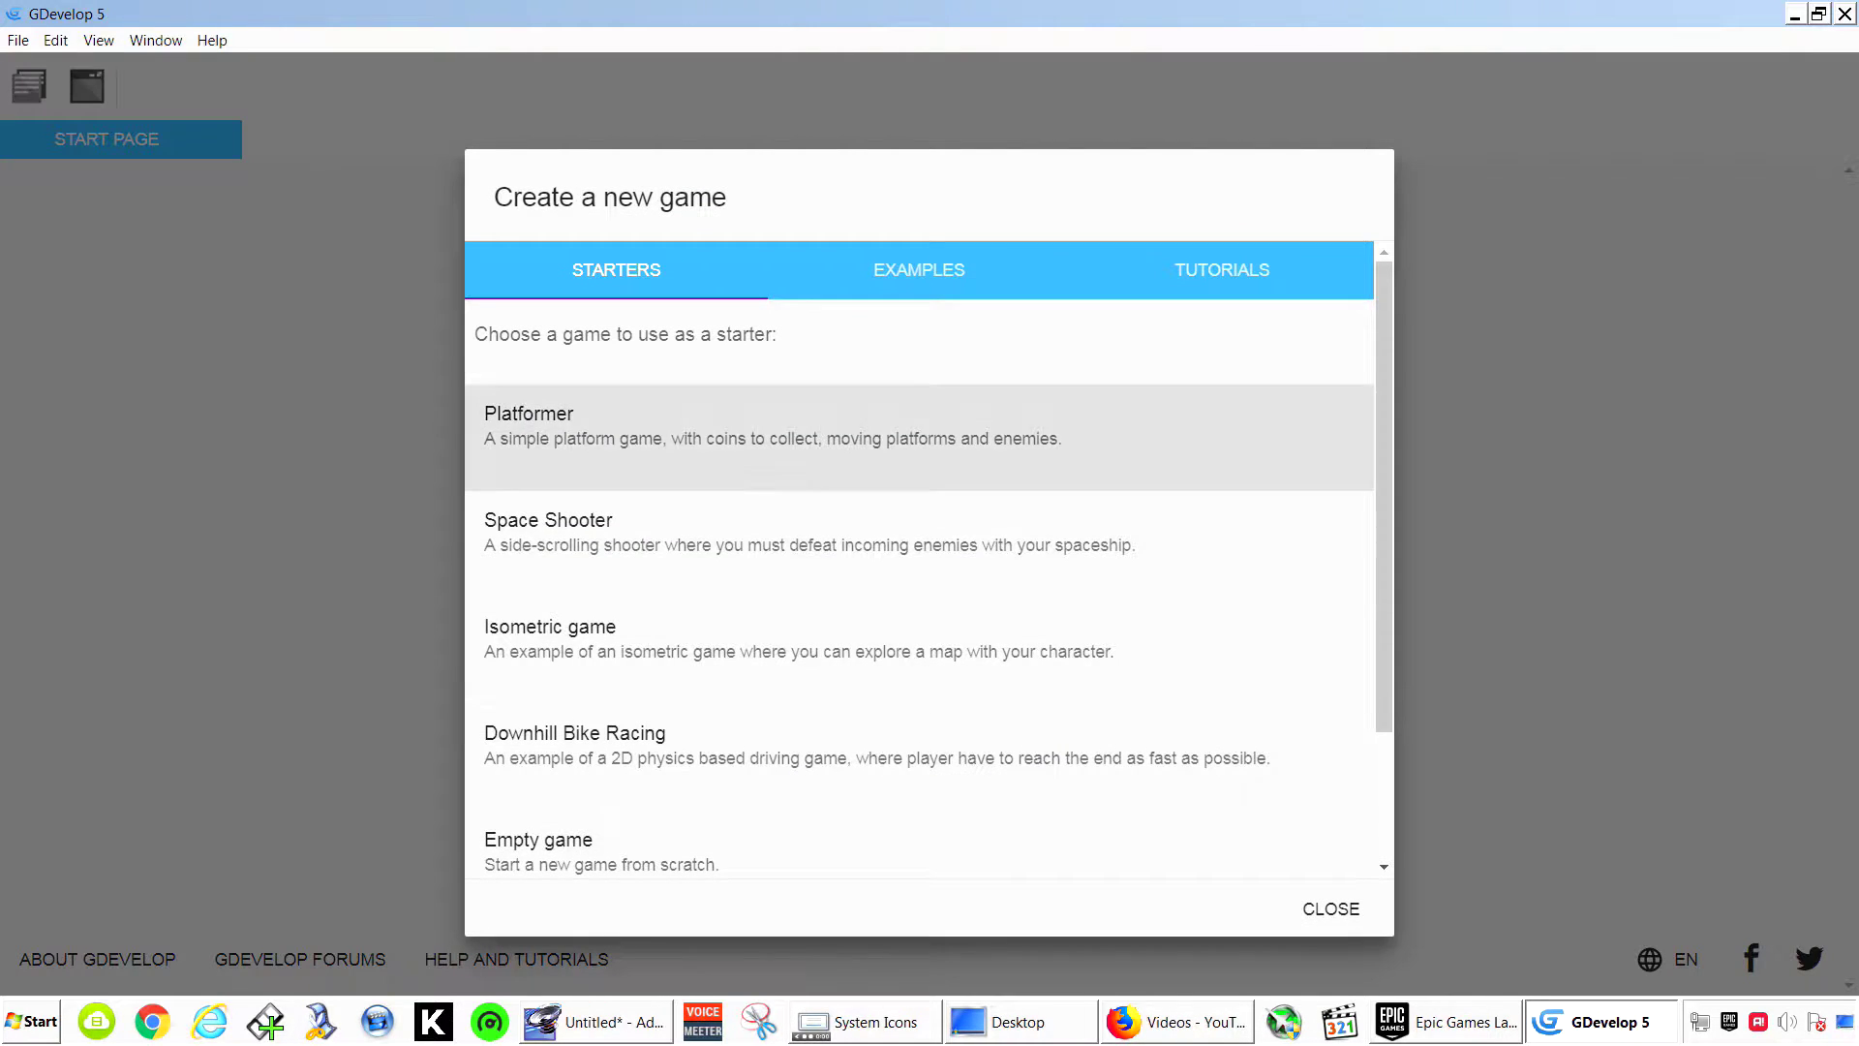
scroll(920, 417, "down", 2)
scroll(919, 581, "up", 3)
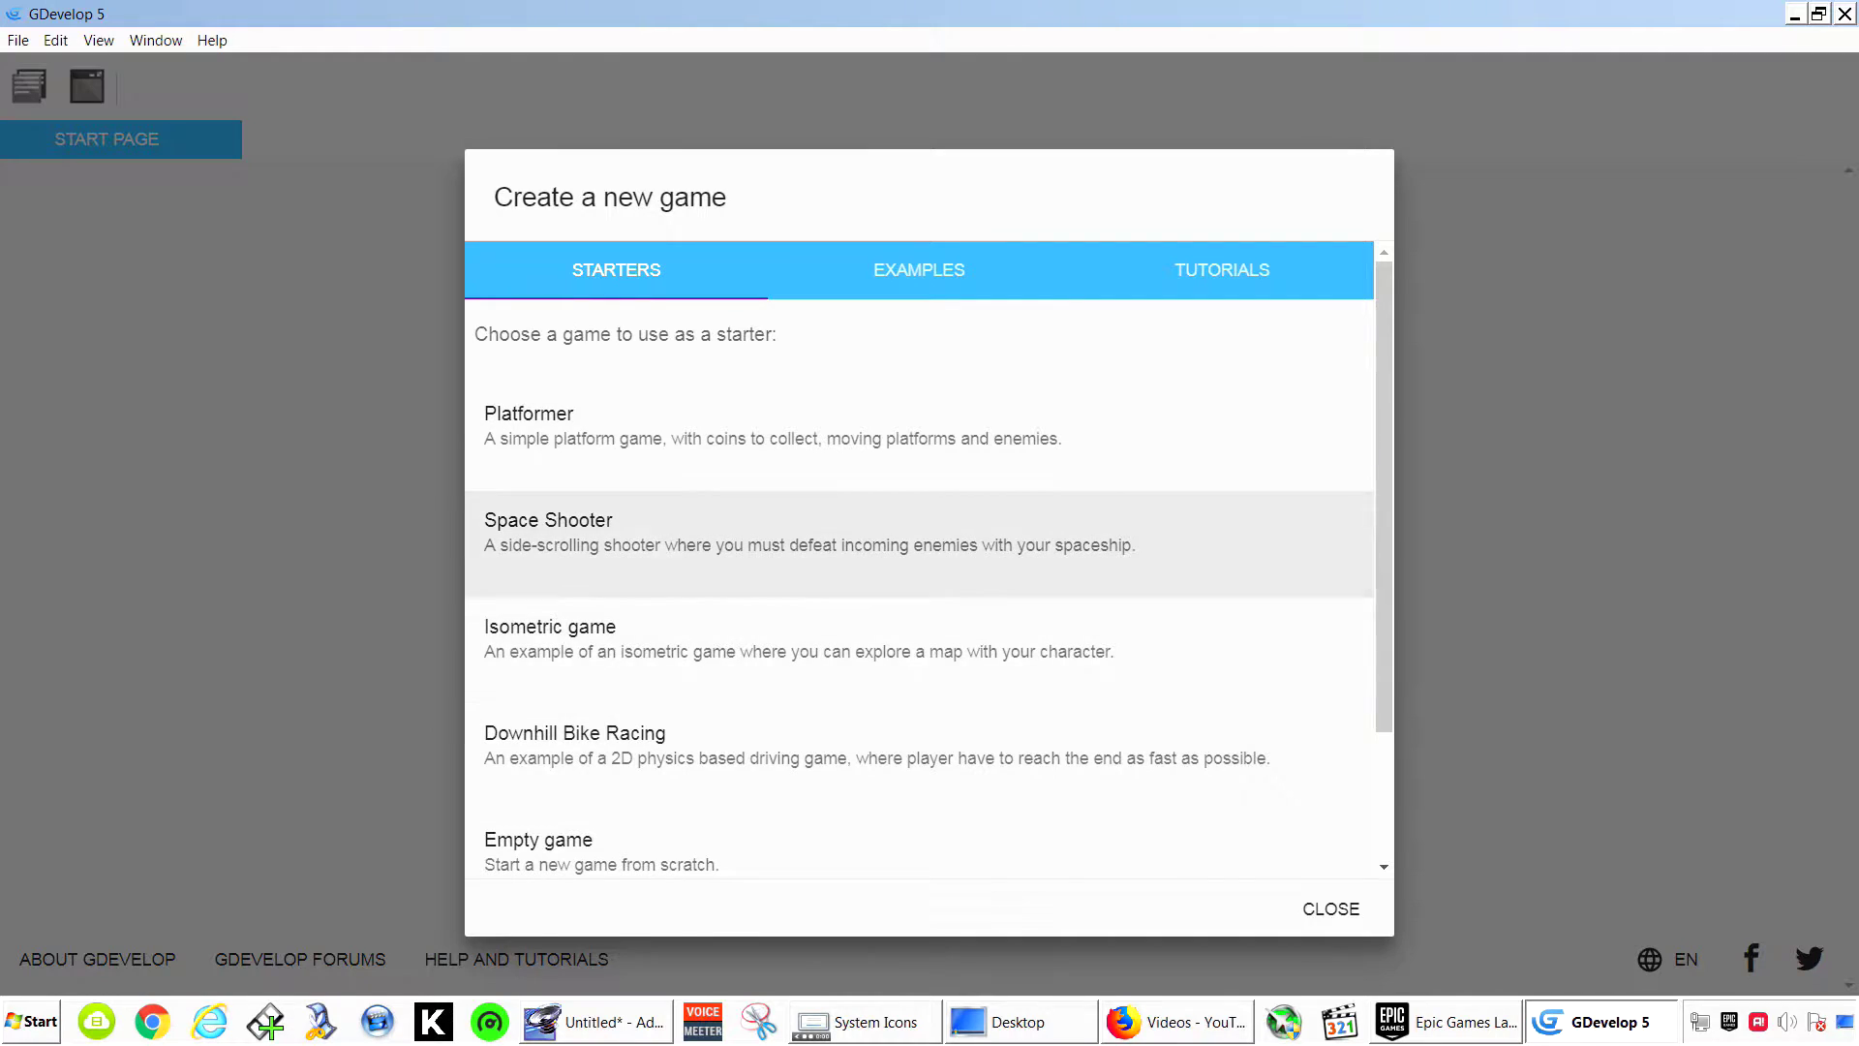
scroll(920, 581, "down", 3)
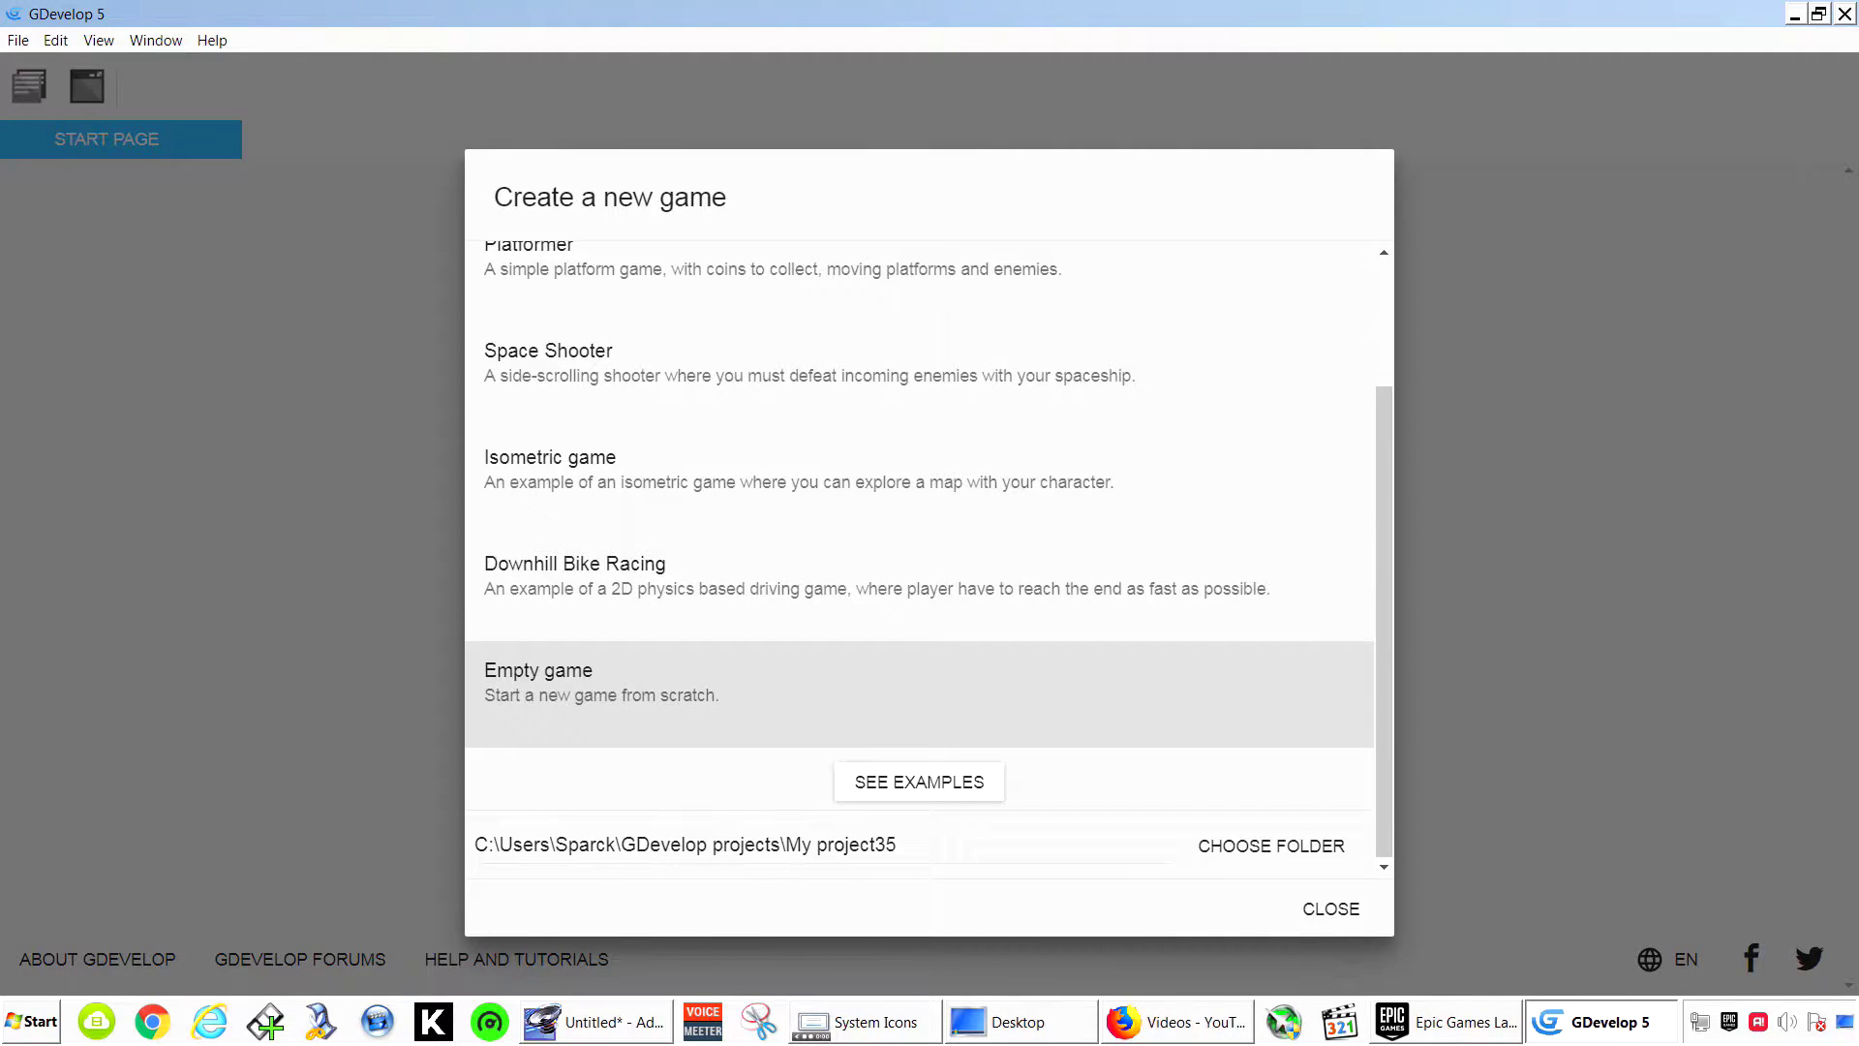
left_click(920, 693)
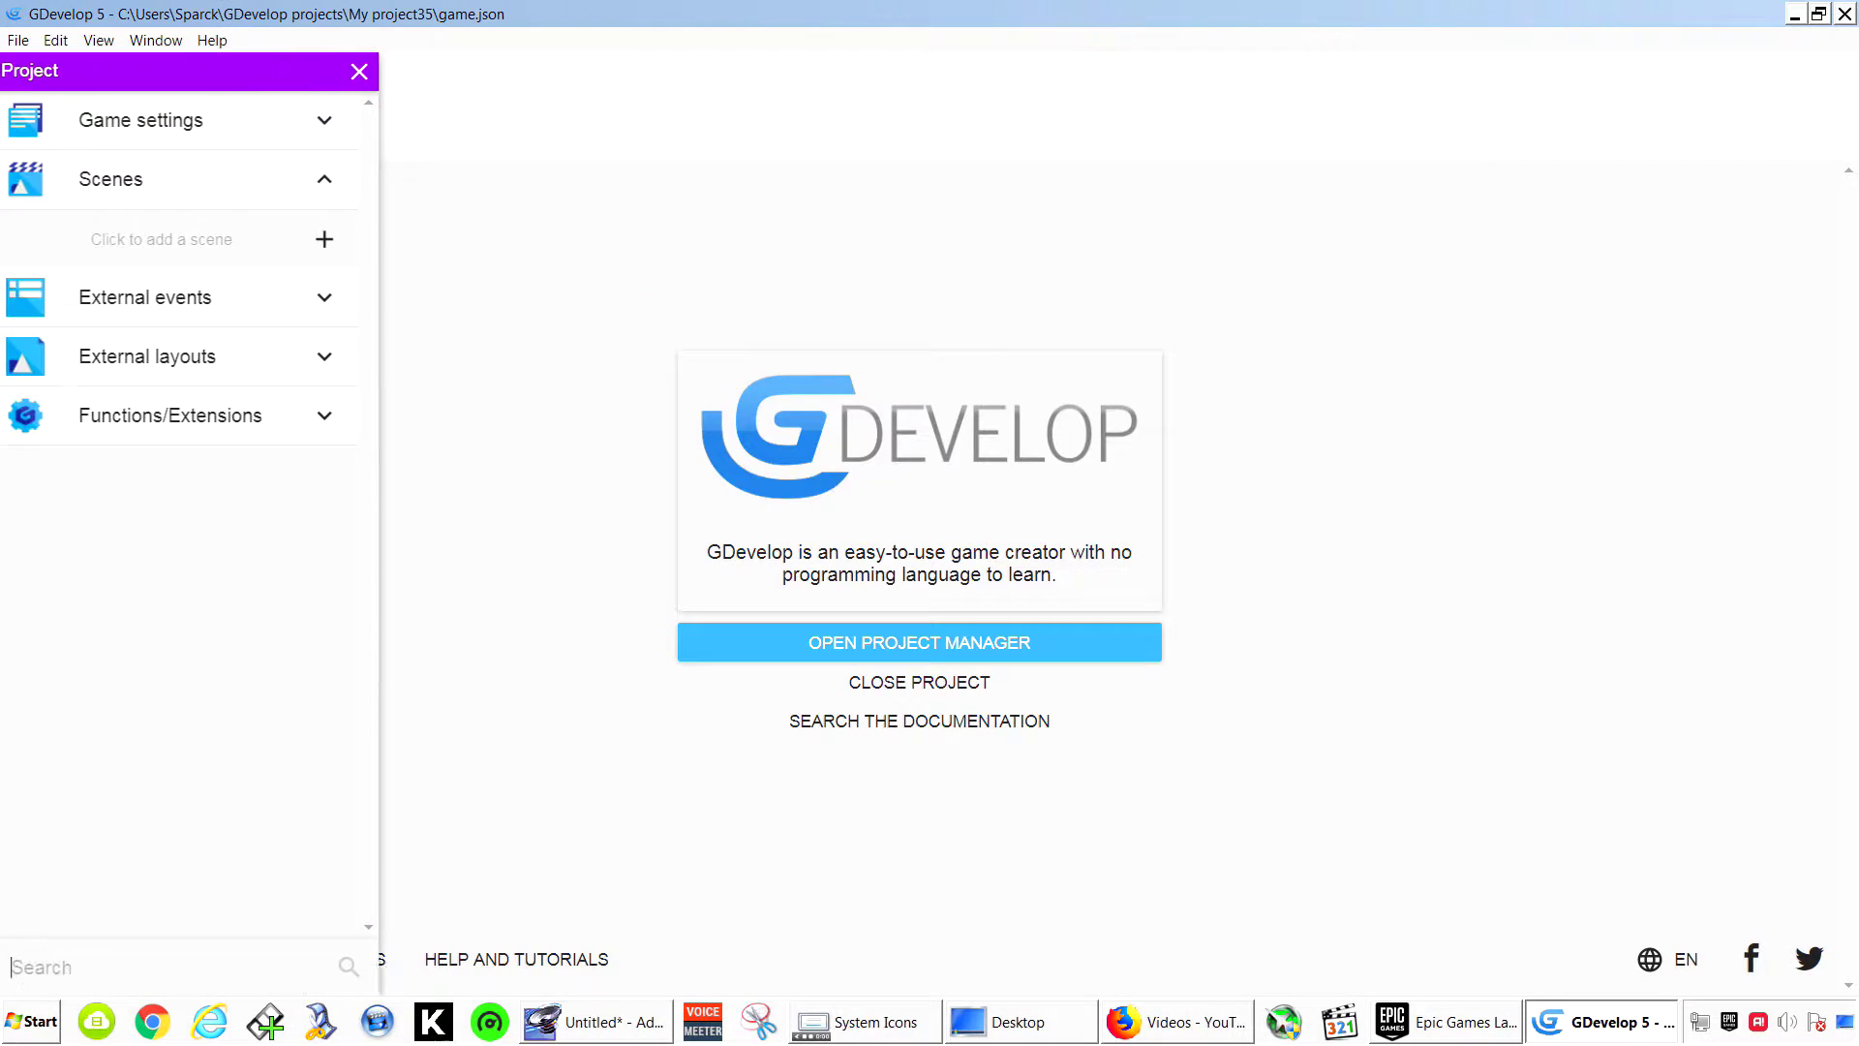
left_click(333, 240)
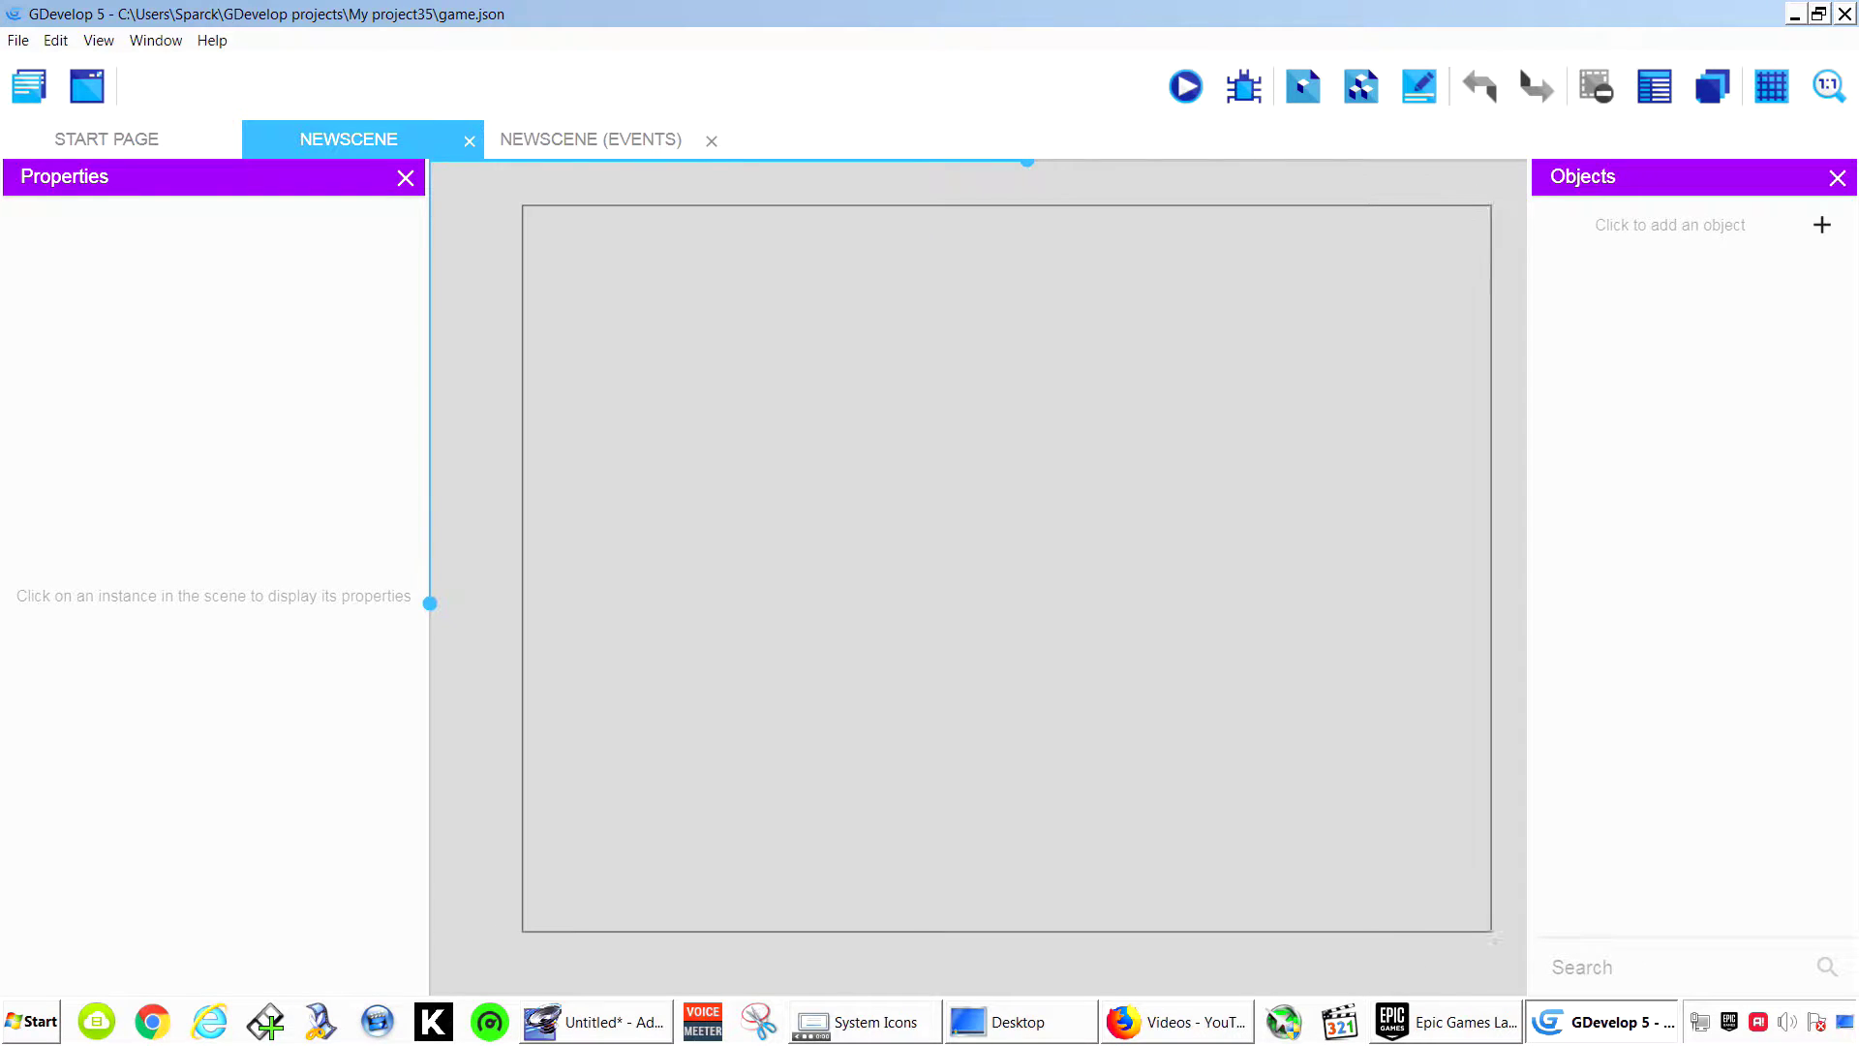
Review the game properties, including the fullscreen size mode, then fill in the author name and apply.
left_click(29, 86)
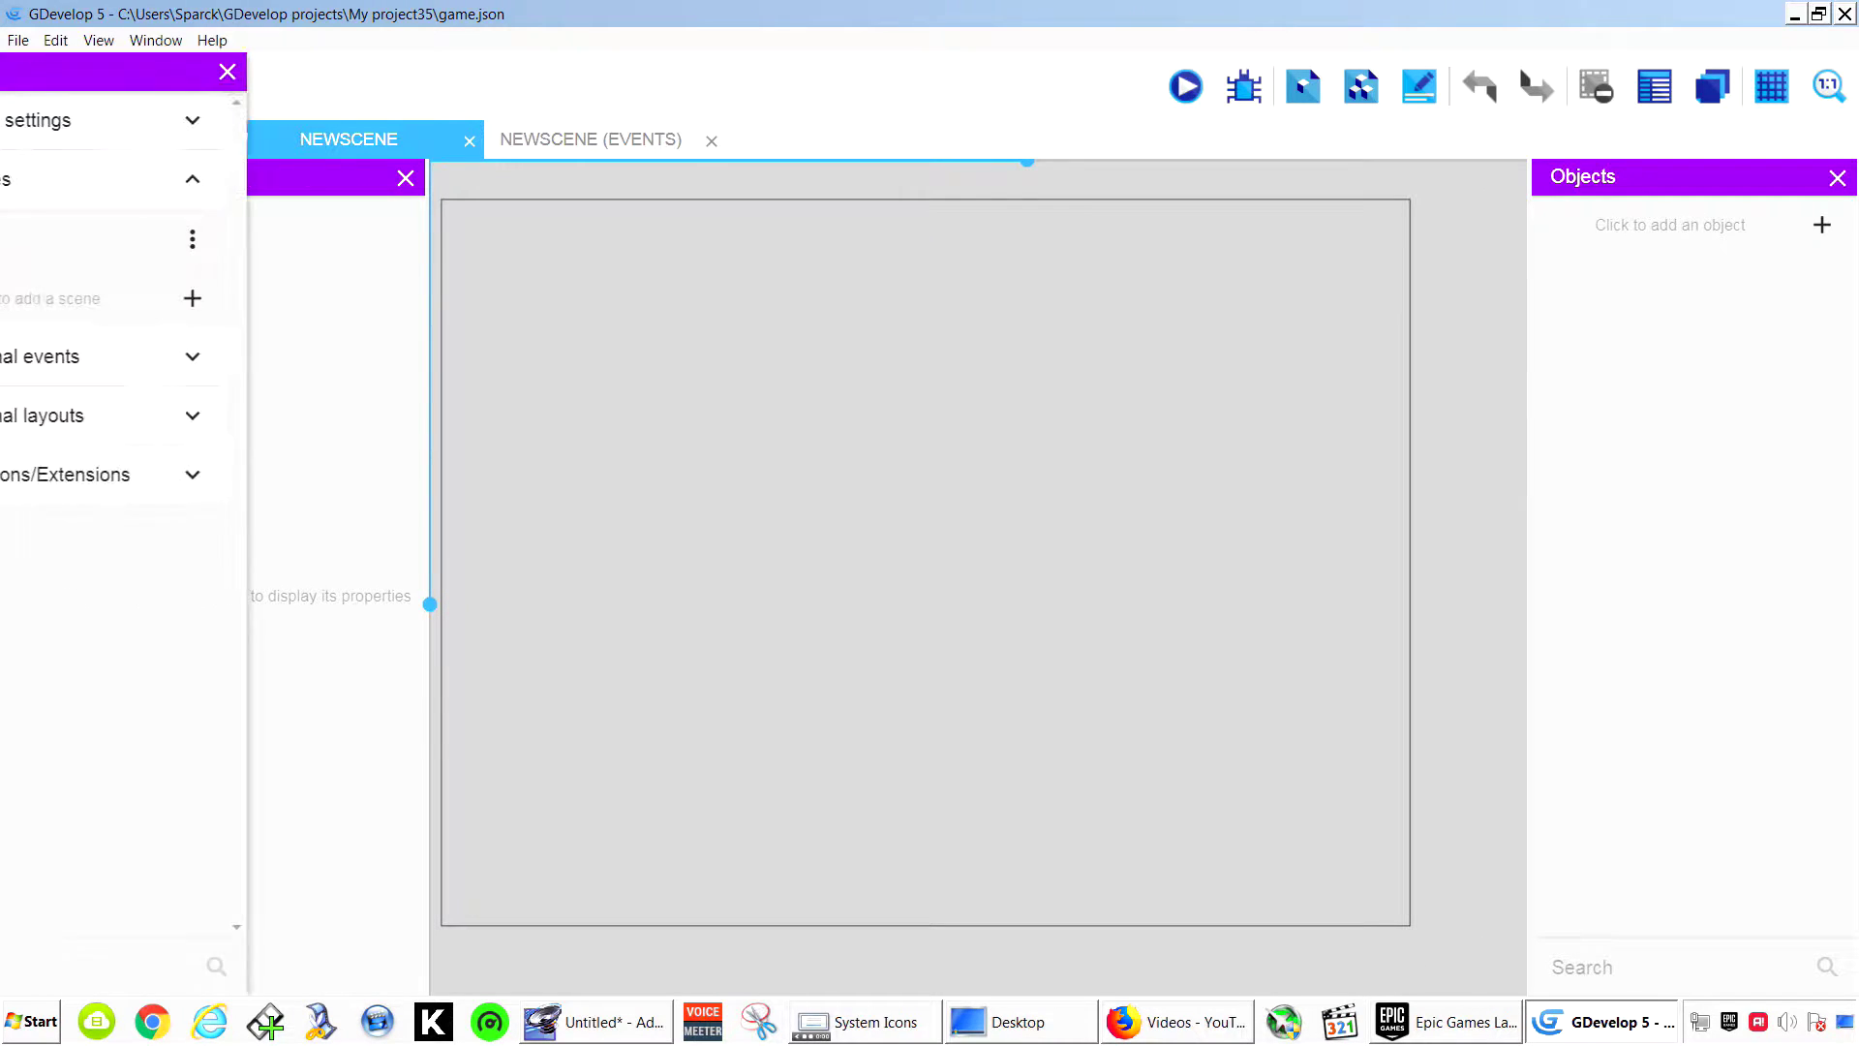
left_click(150, 120)
left_click(153, 179)
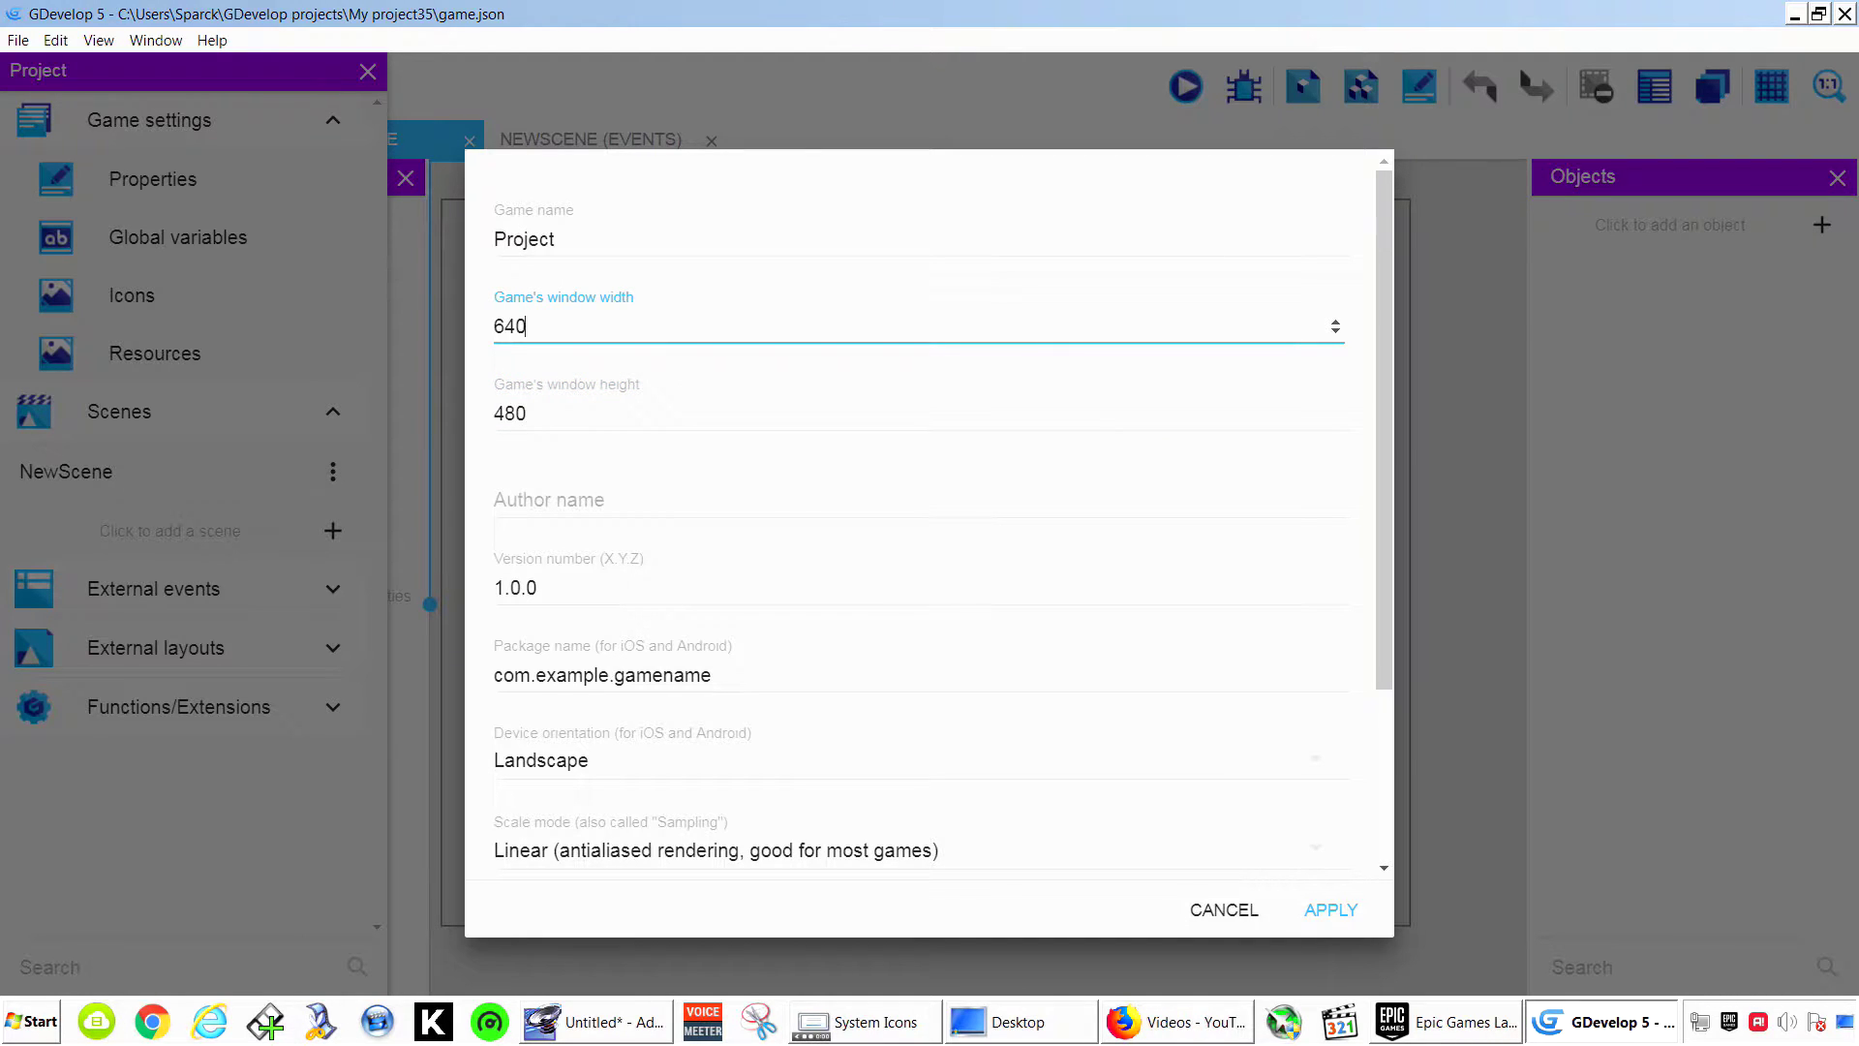
scroll(929, 513, "down", 4)
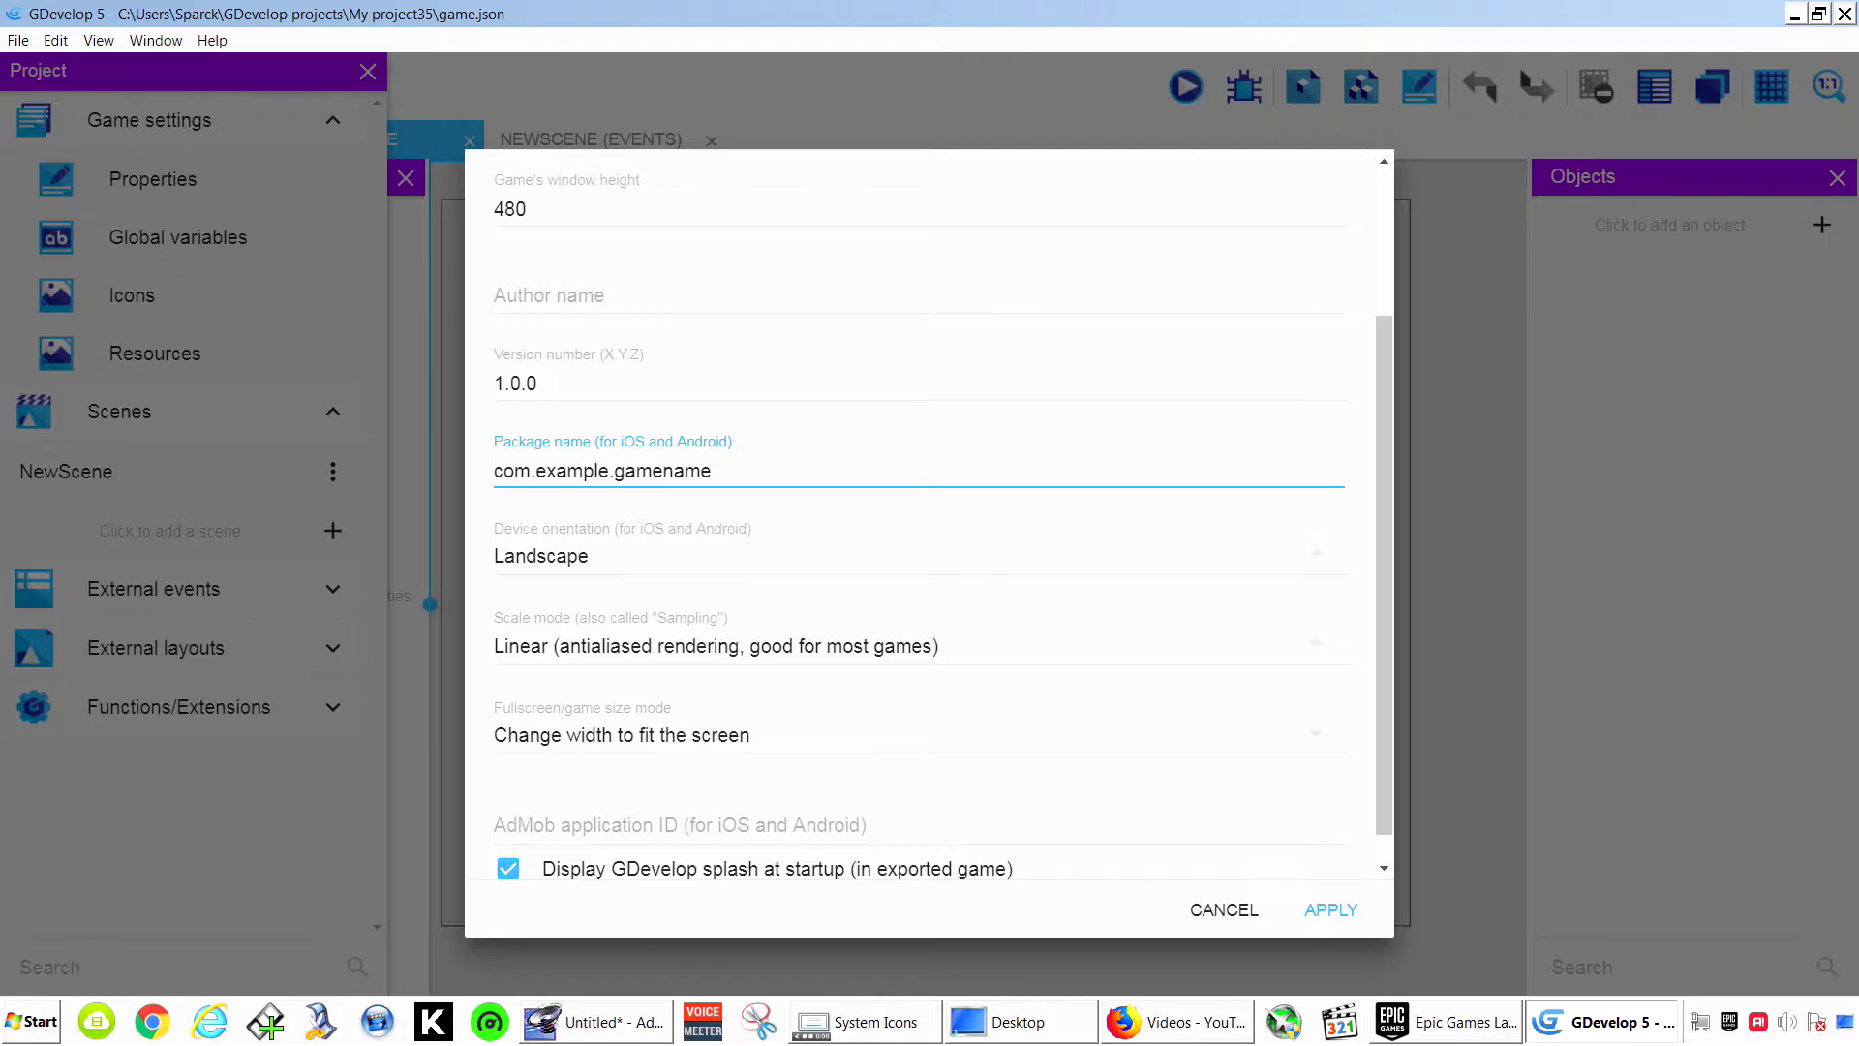
scroll(625, 438, "down", 1)
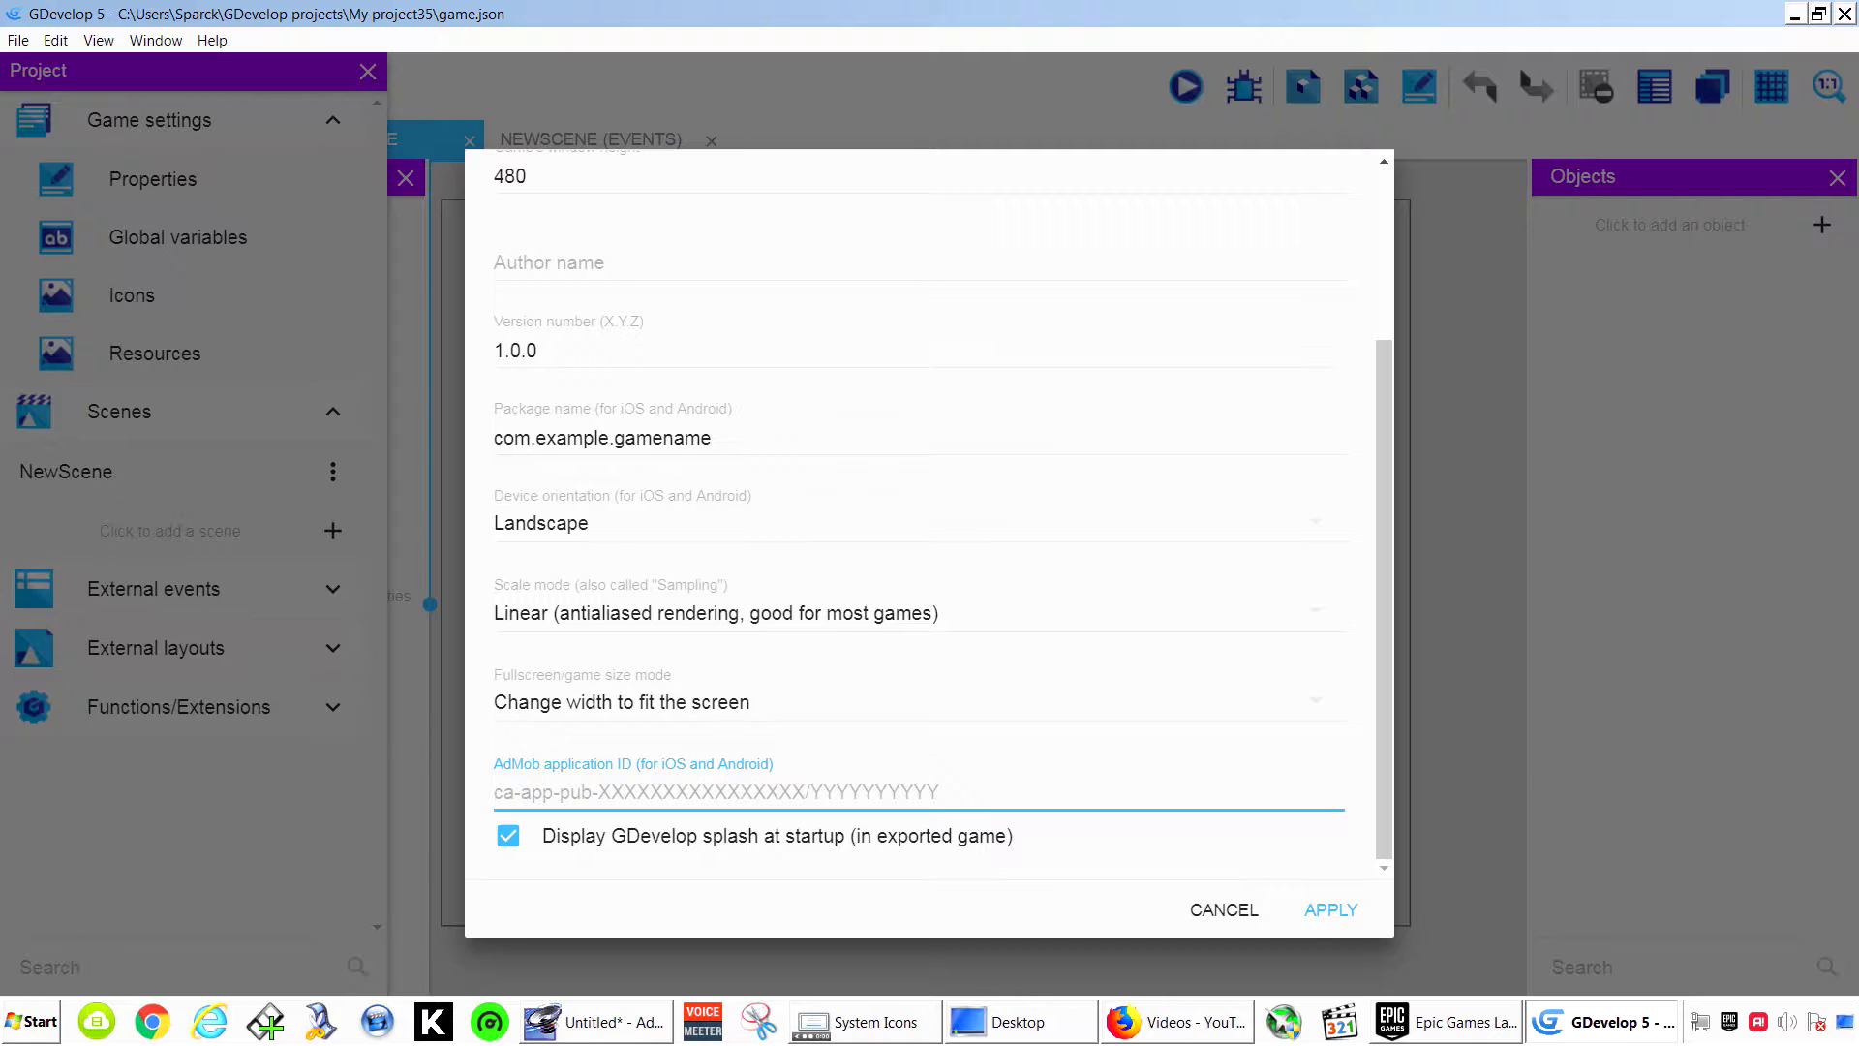
left_click(920, 702)
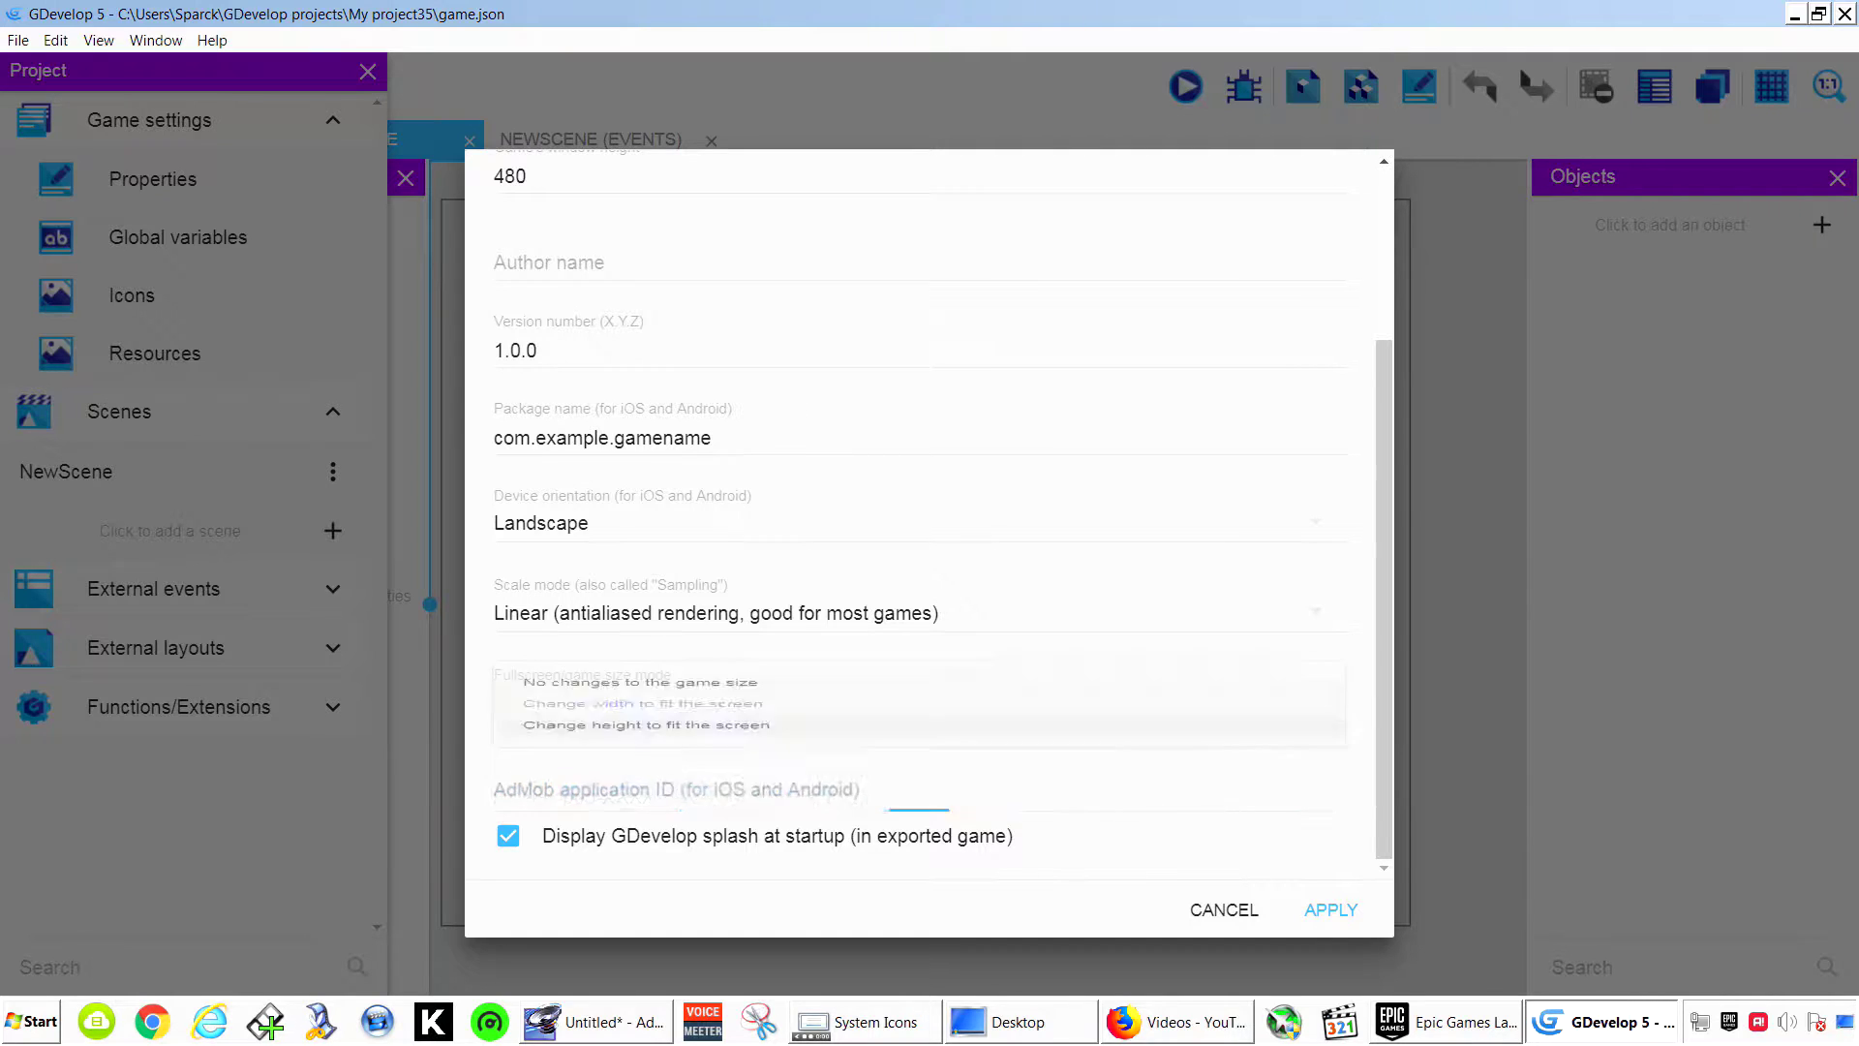
left_click(1046, 844)
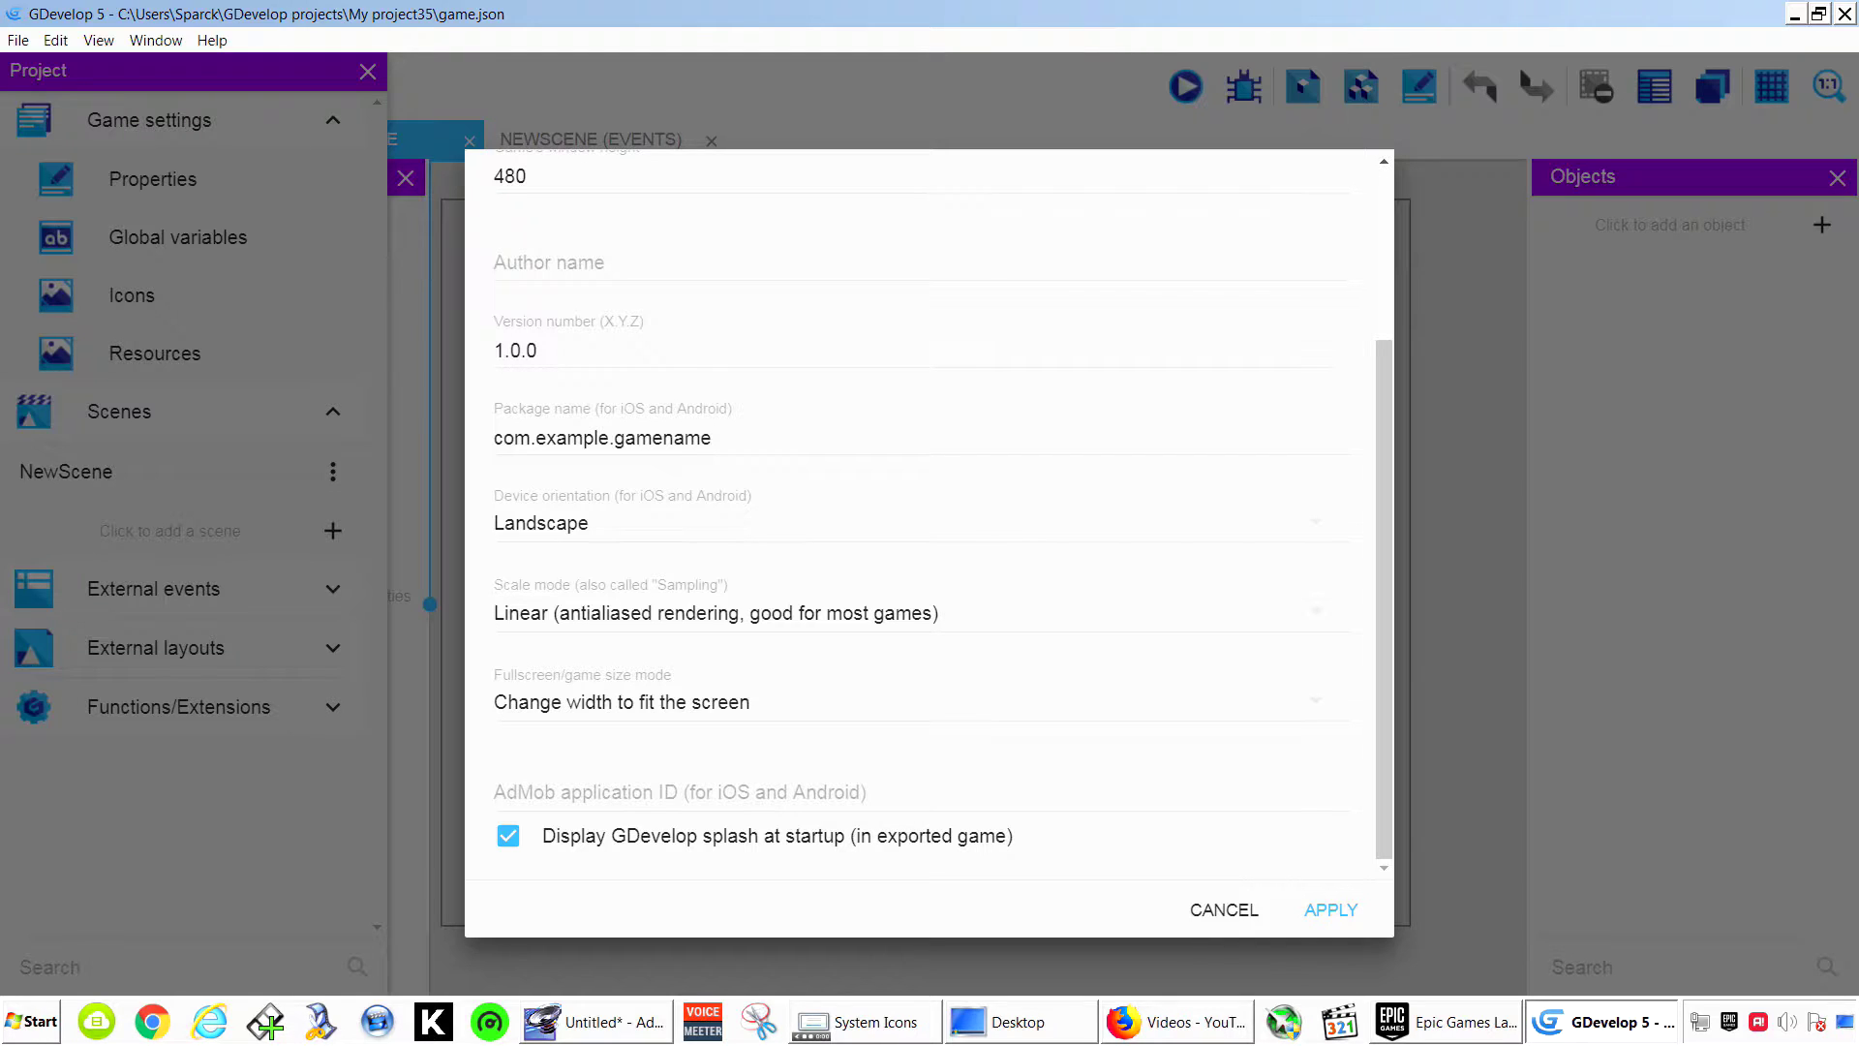
scroll(920, 513, "up", 3)
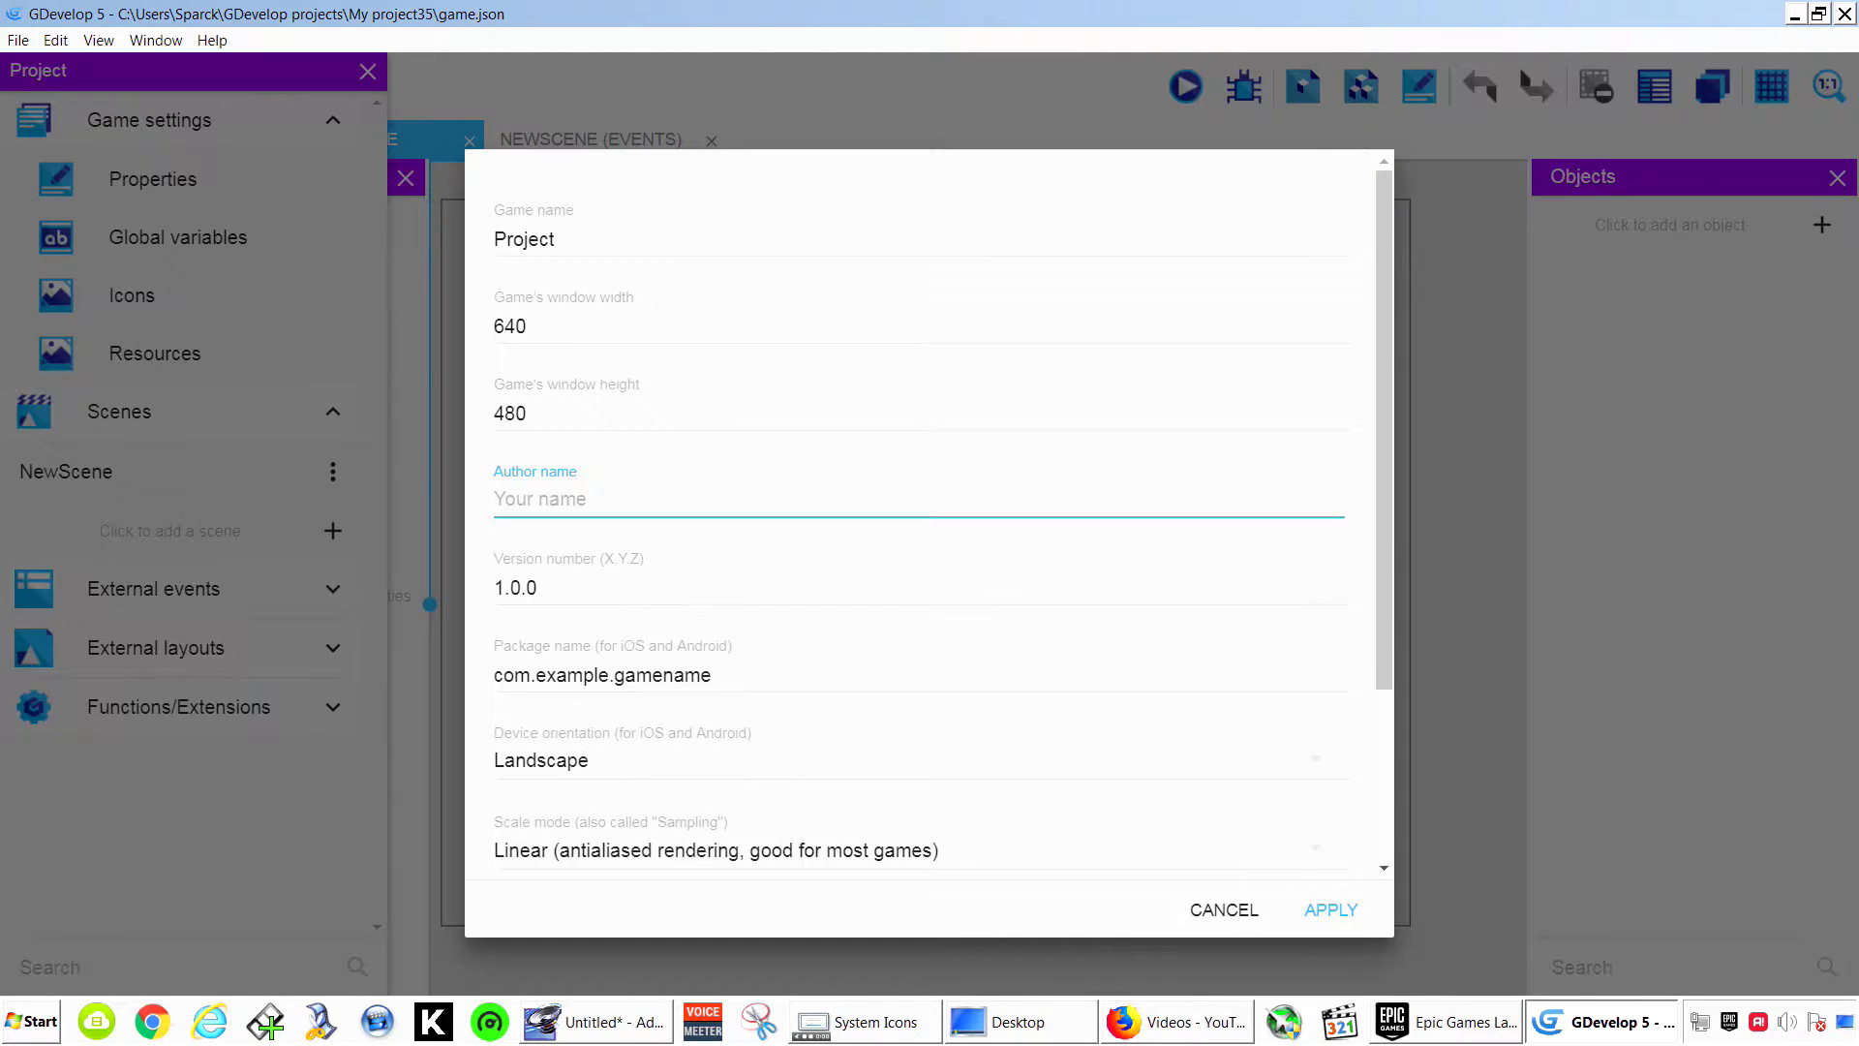
type("sparckman")
key("Return")
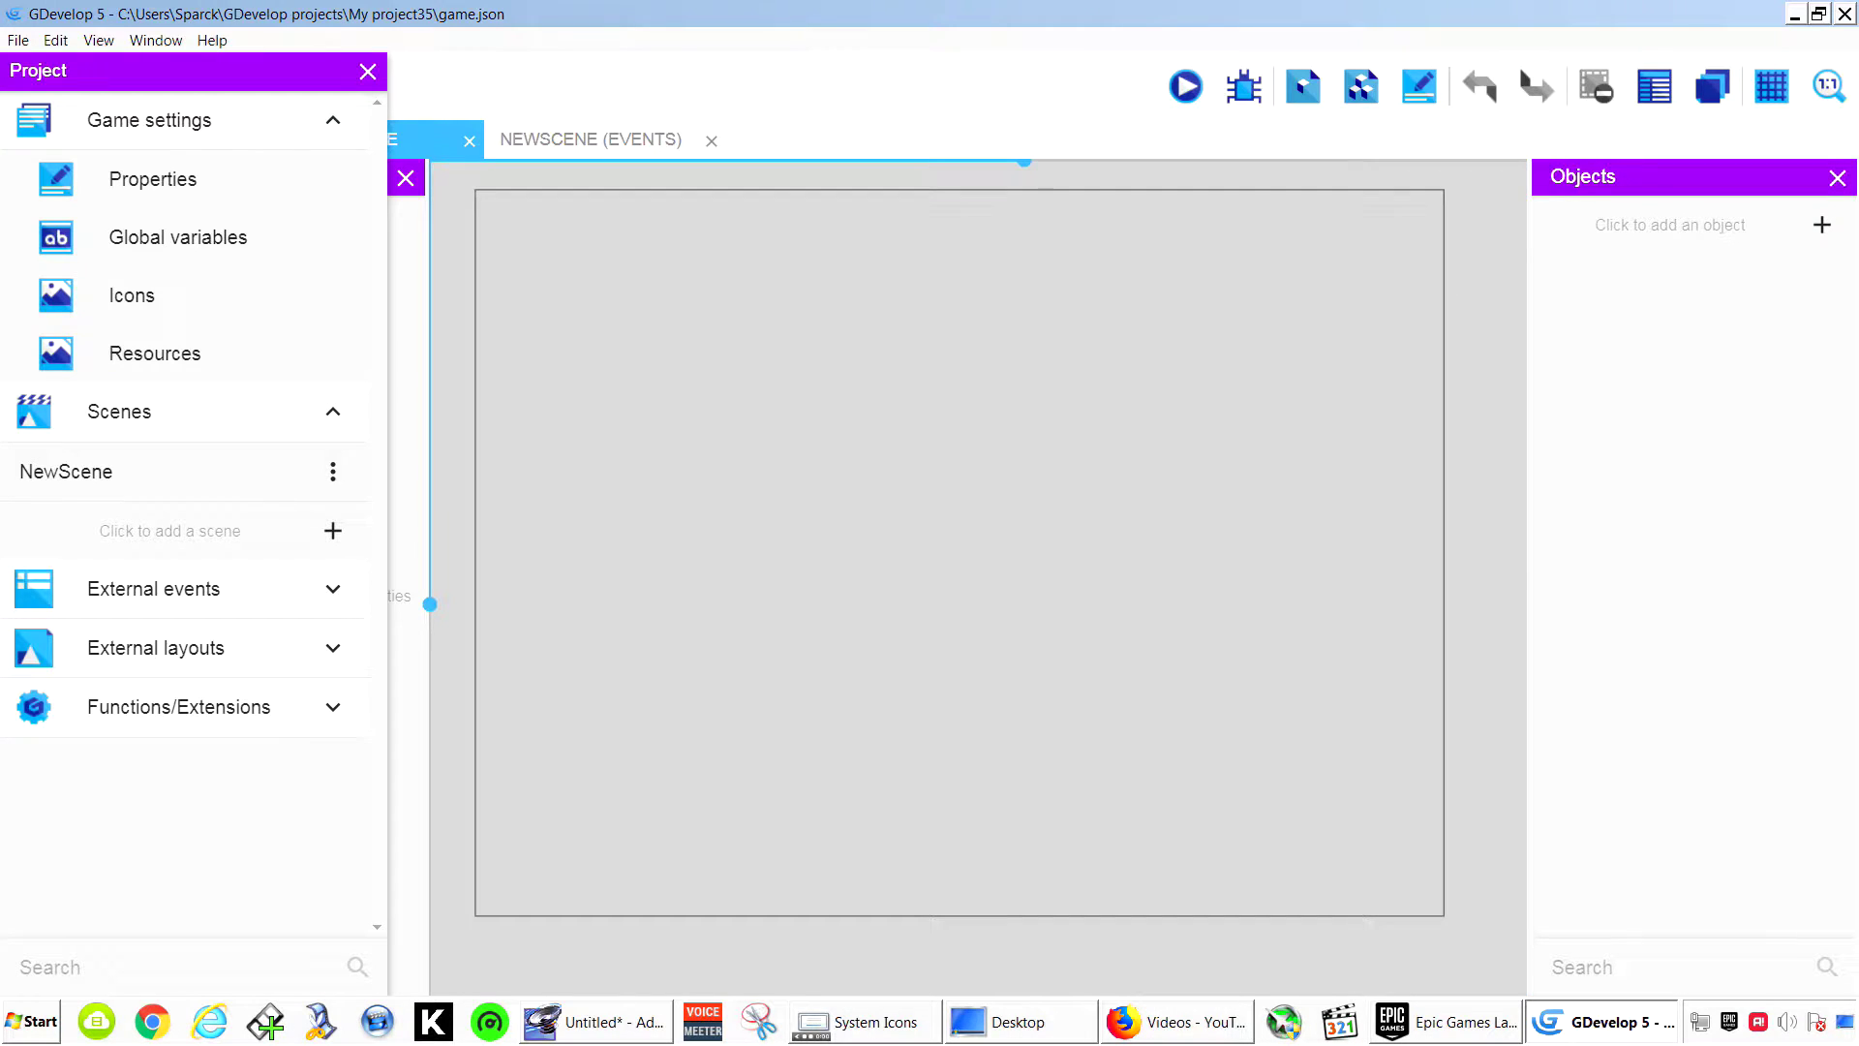
Add a Sprite object with one animation and open that animation in a maximized Piskel editor.
left_click(1822, 225)
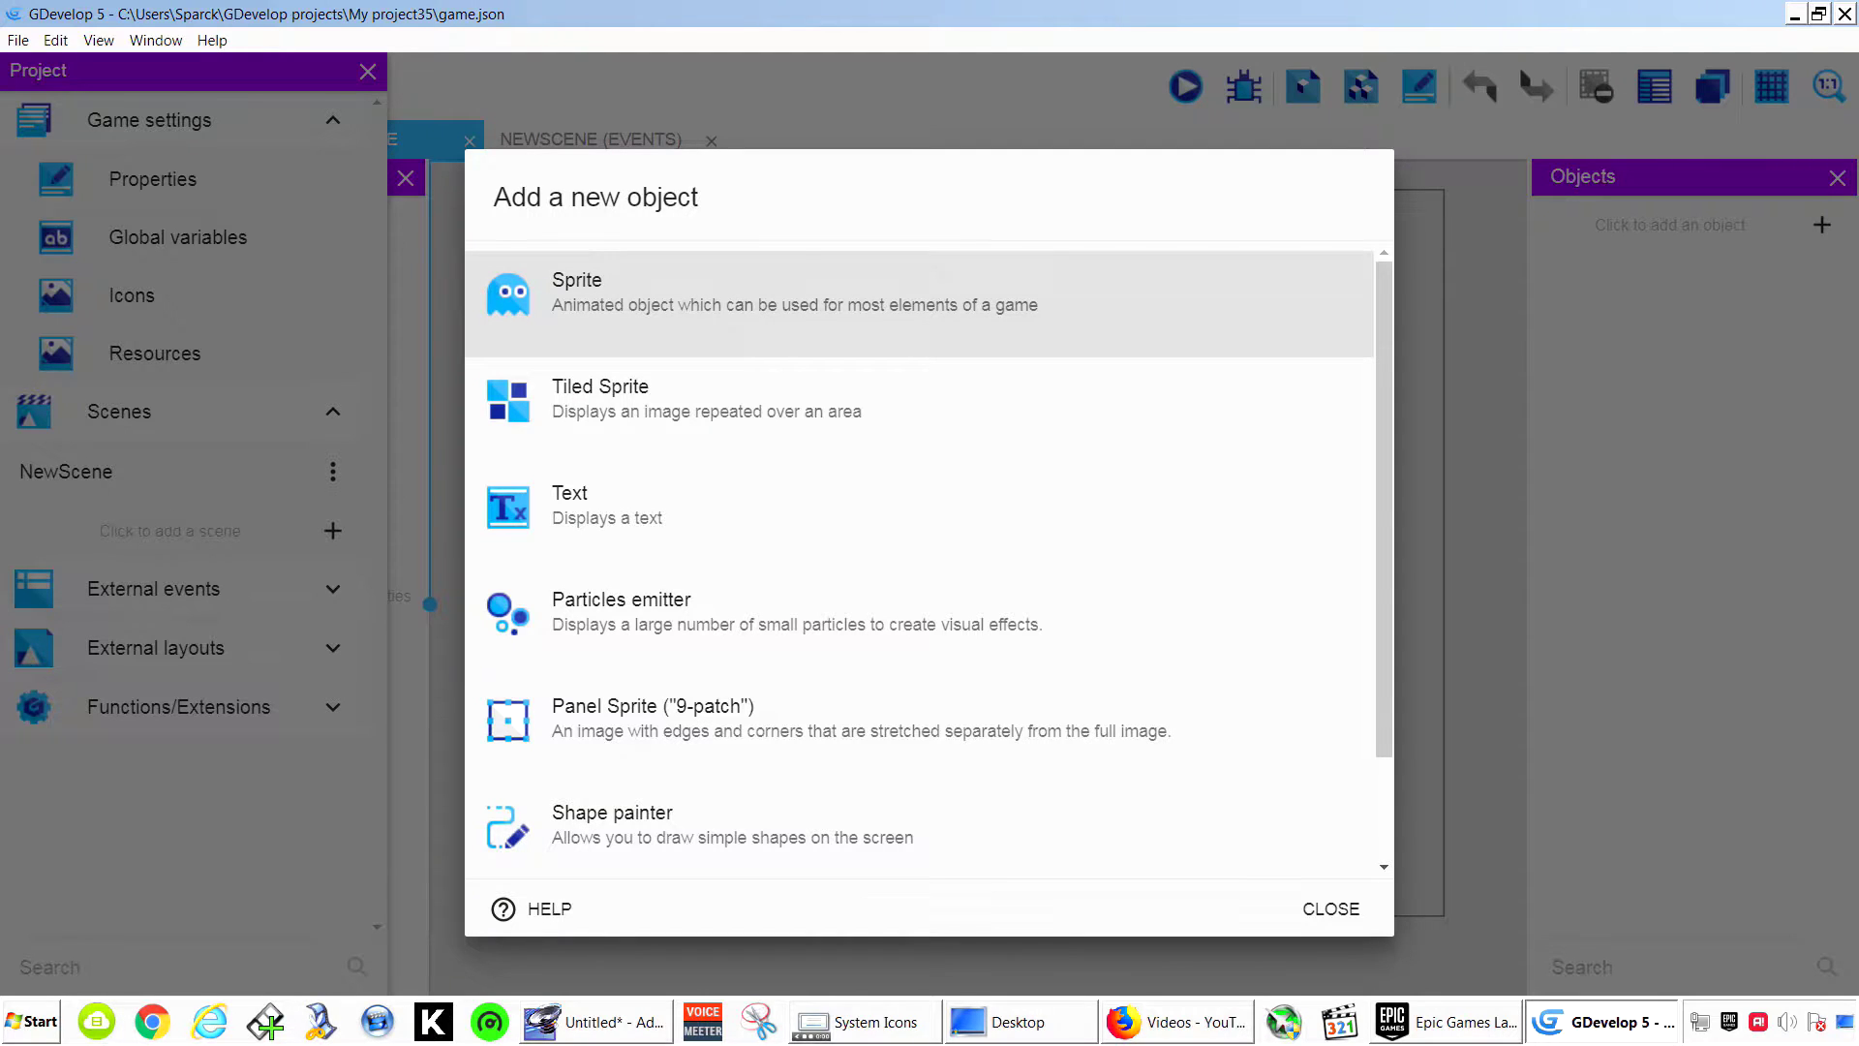
left_click(699, 305)
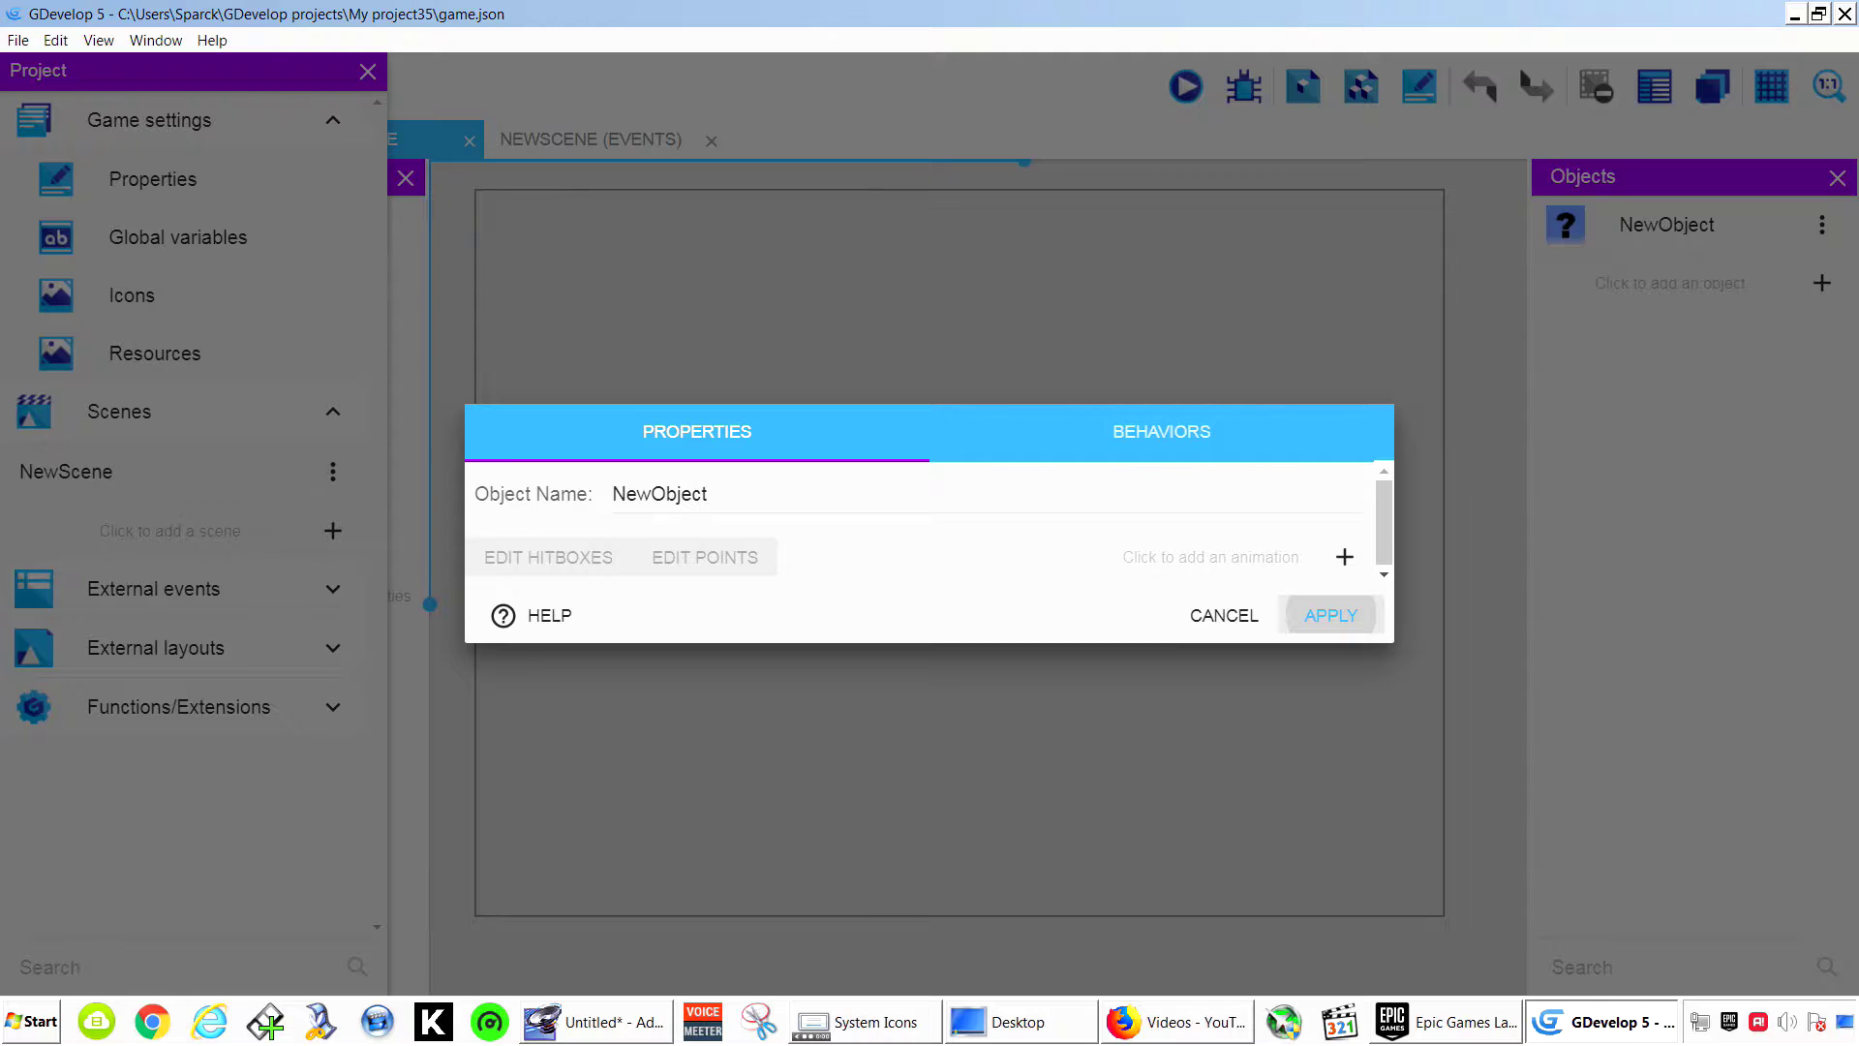
left_click(1345, 558)
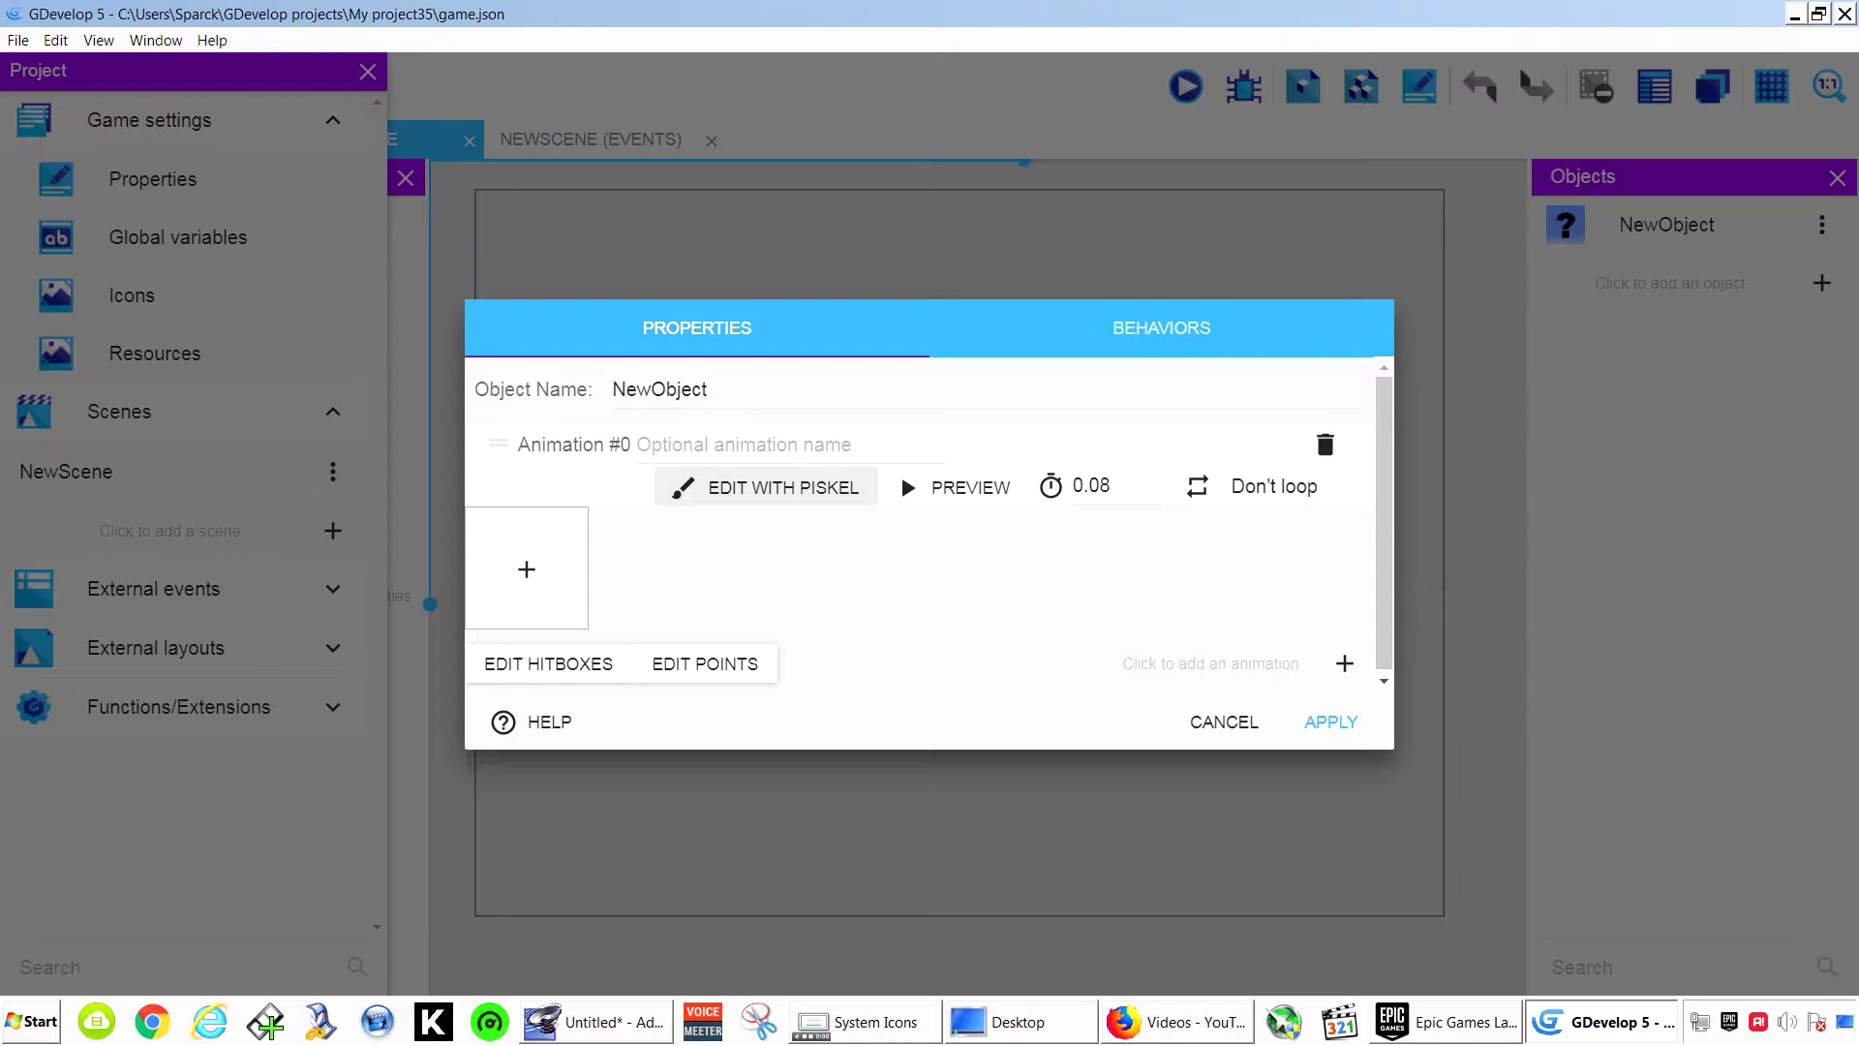
left_click(766, 487)
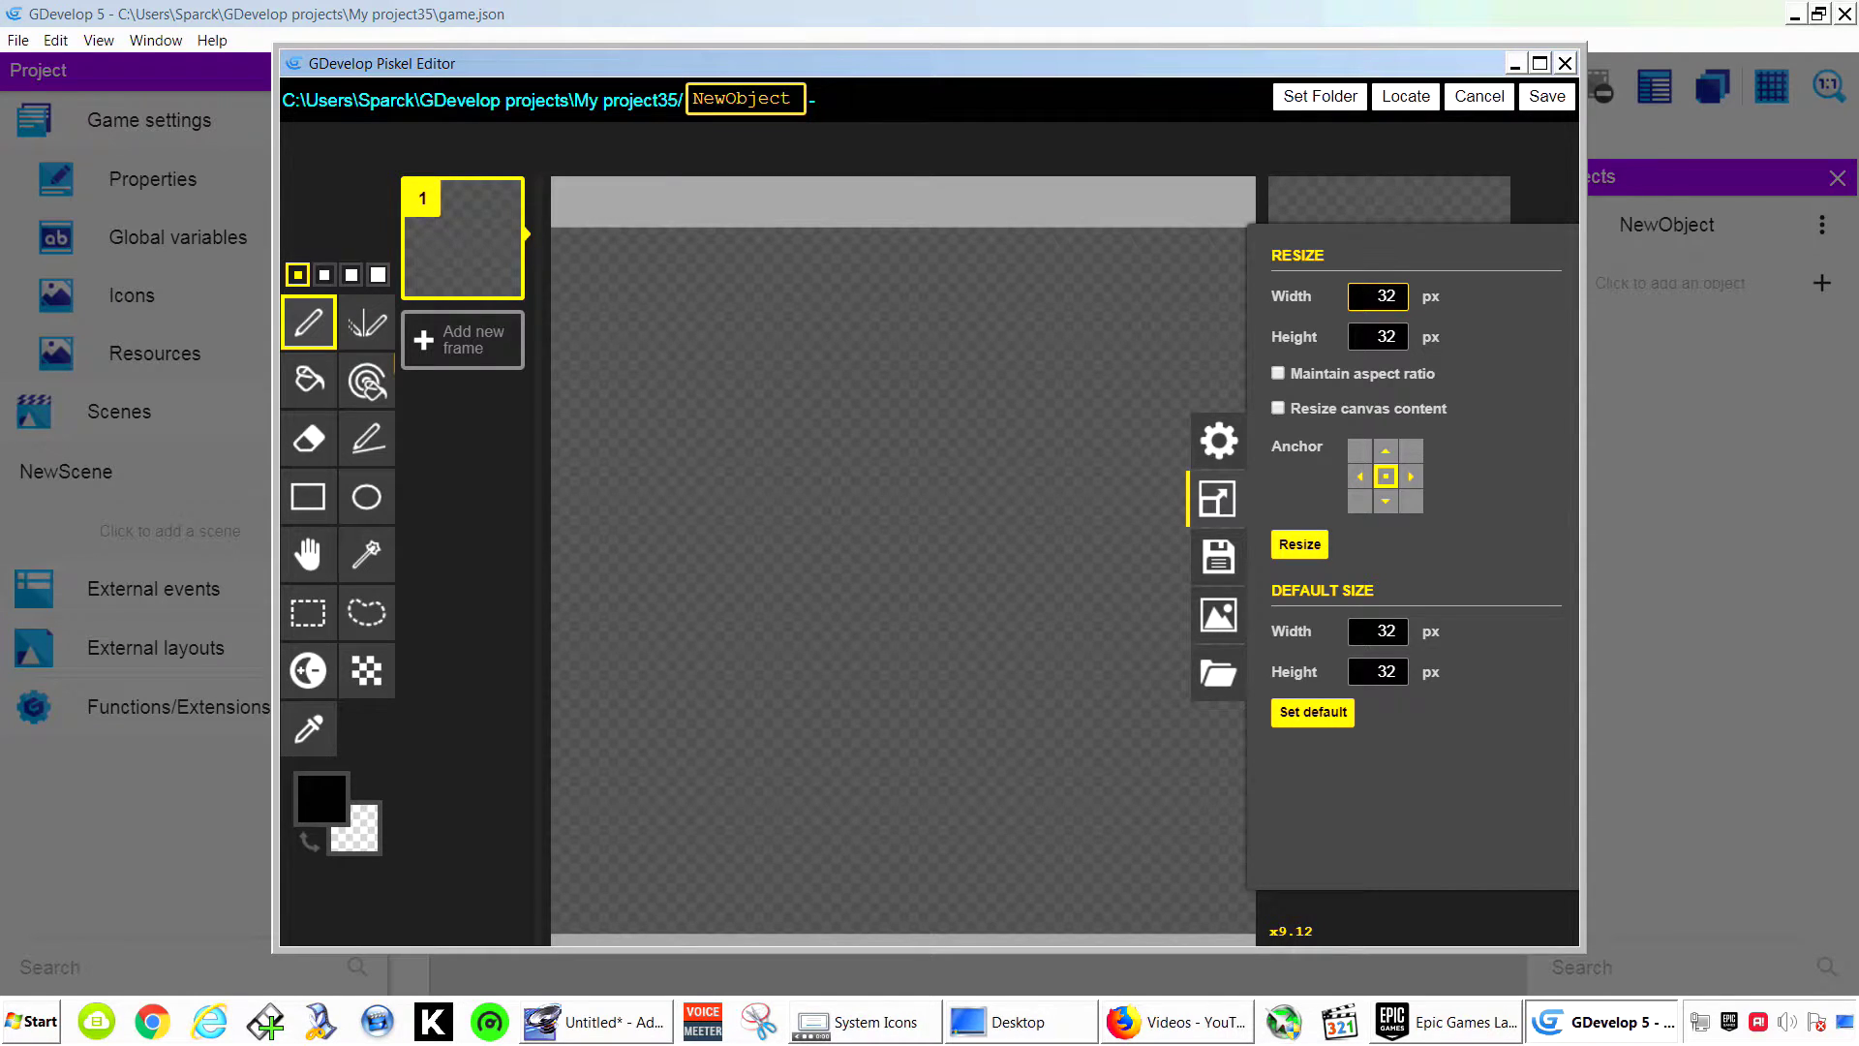
left_click(1540, 63)
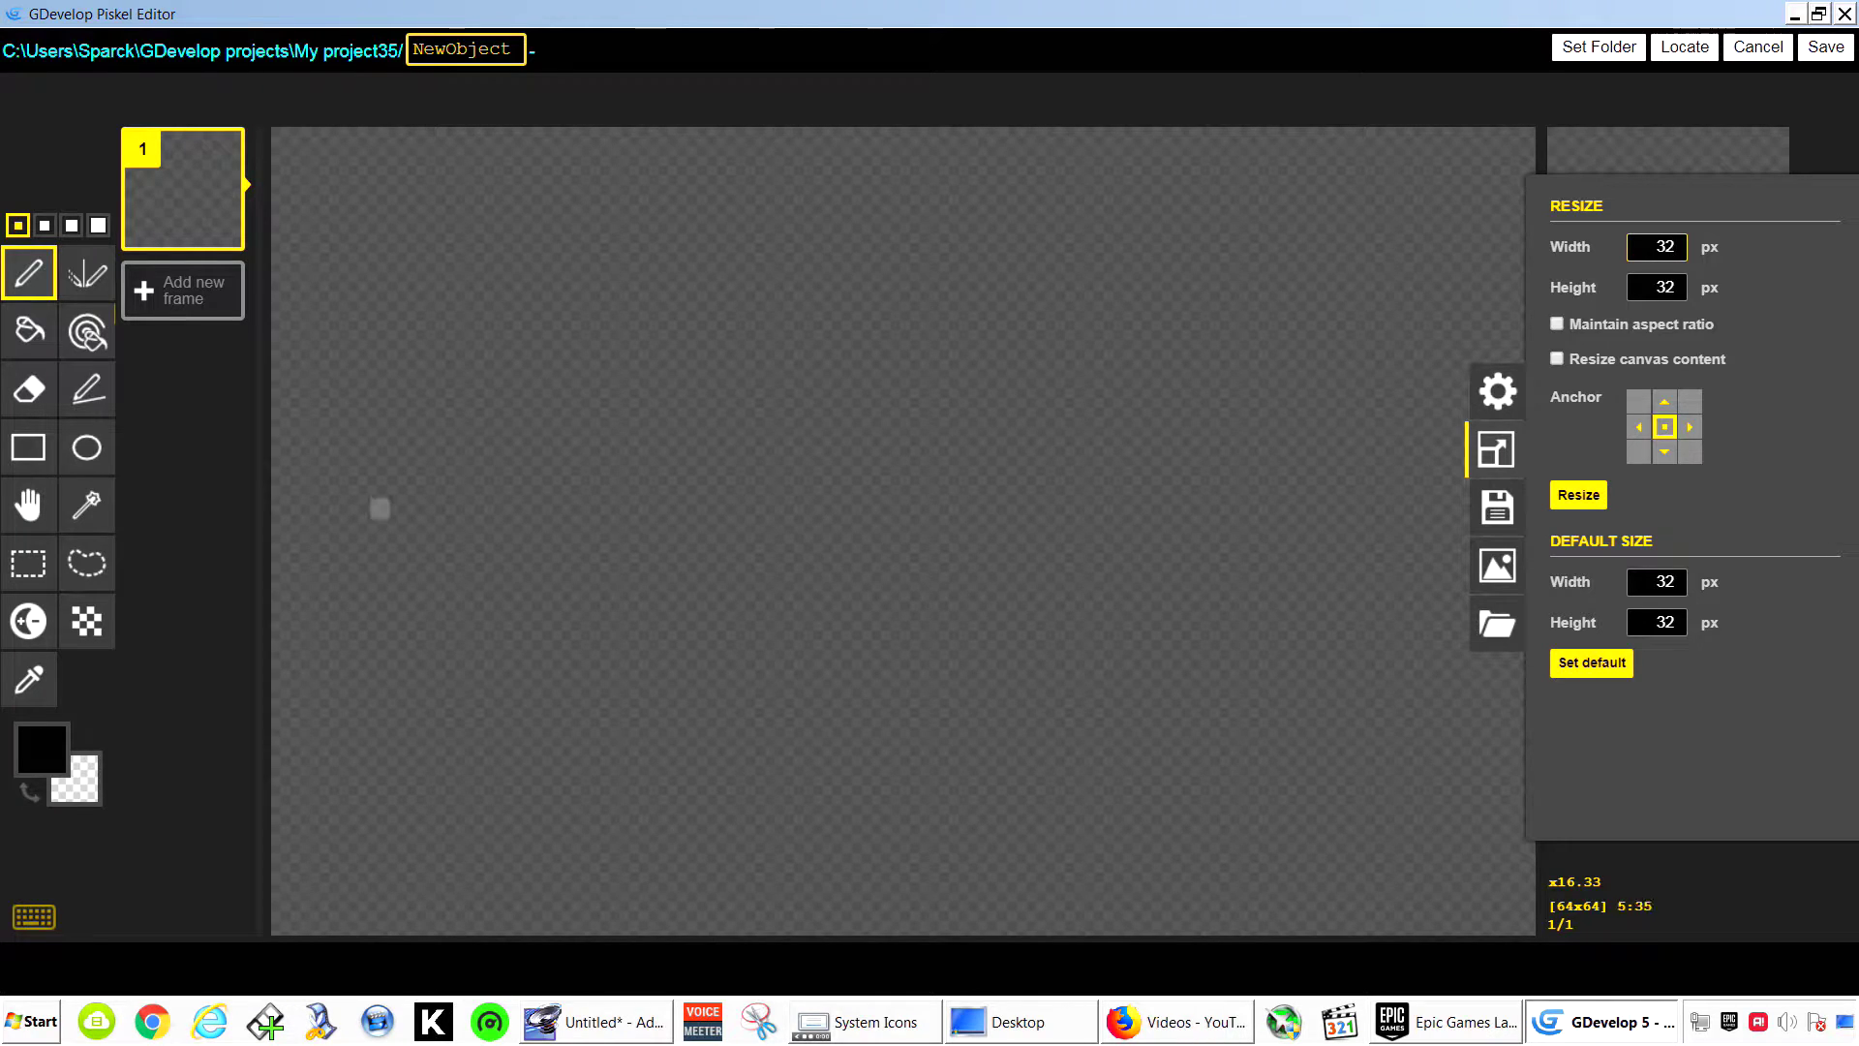
Fill the whole canvas with red and refill it with a slightly darker shade of red.
left_click(30, 330)
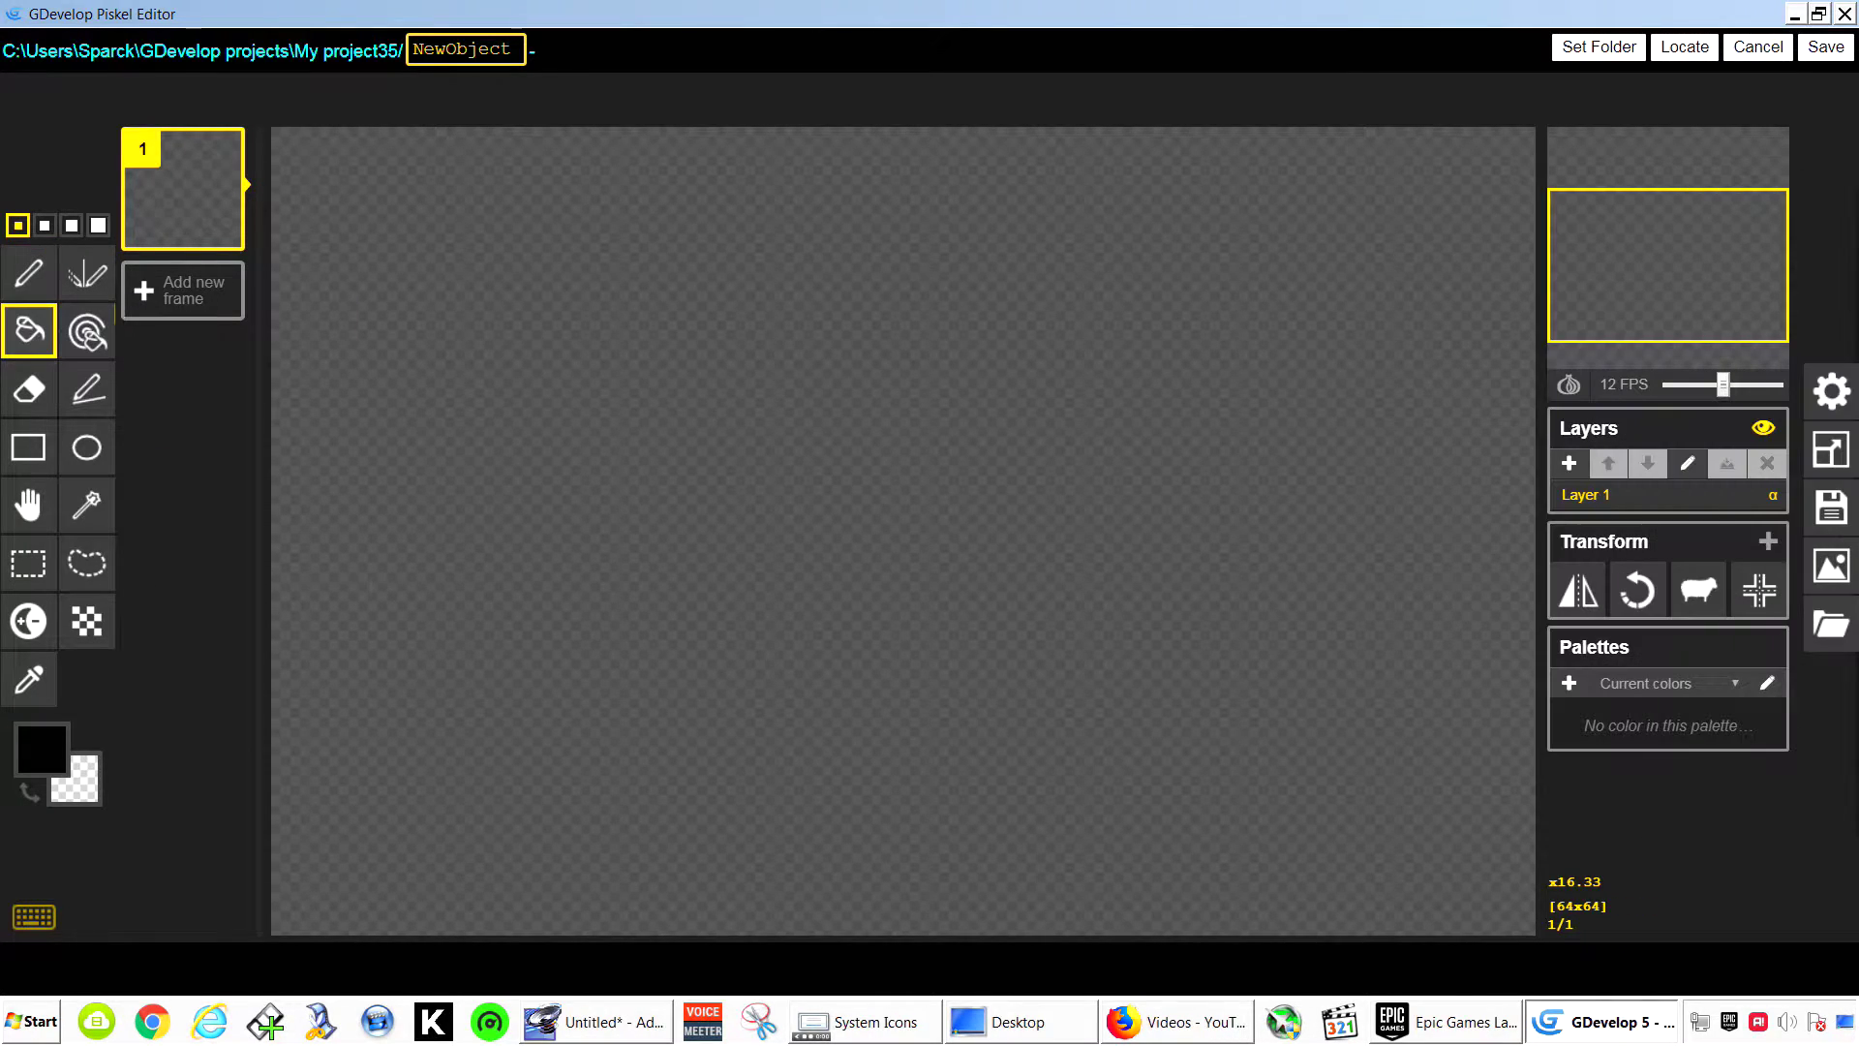
left_click(42, 748)
left_click(228, 566)
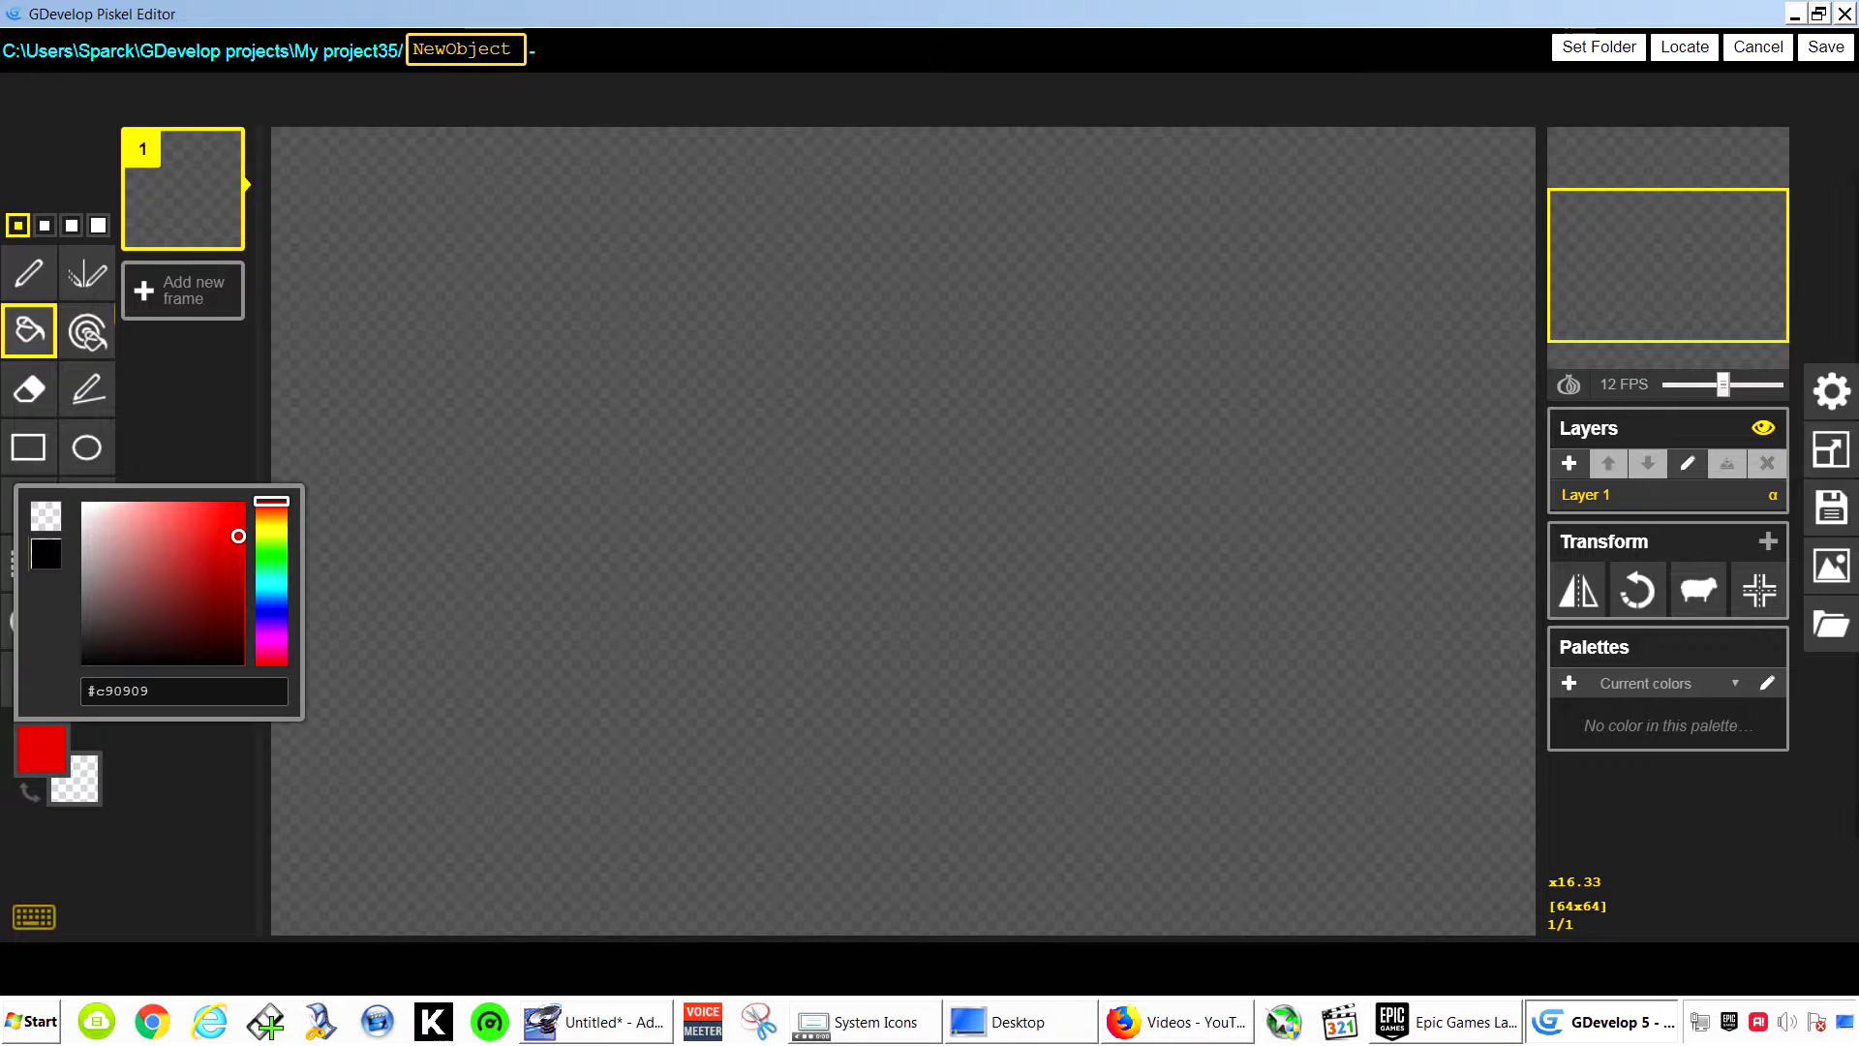
left_click(479, 469)
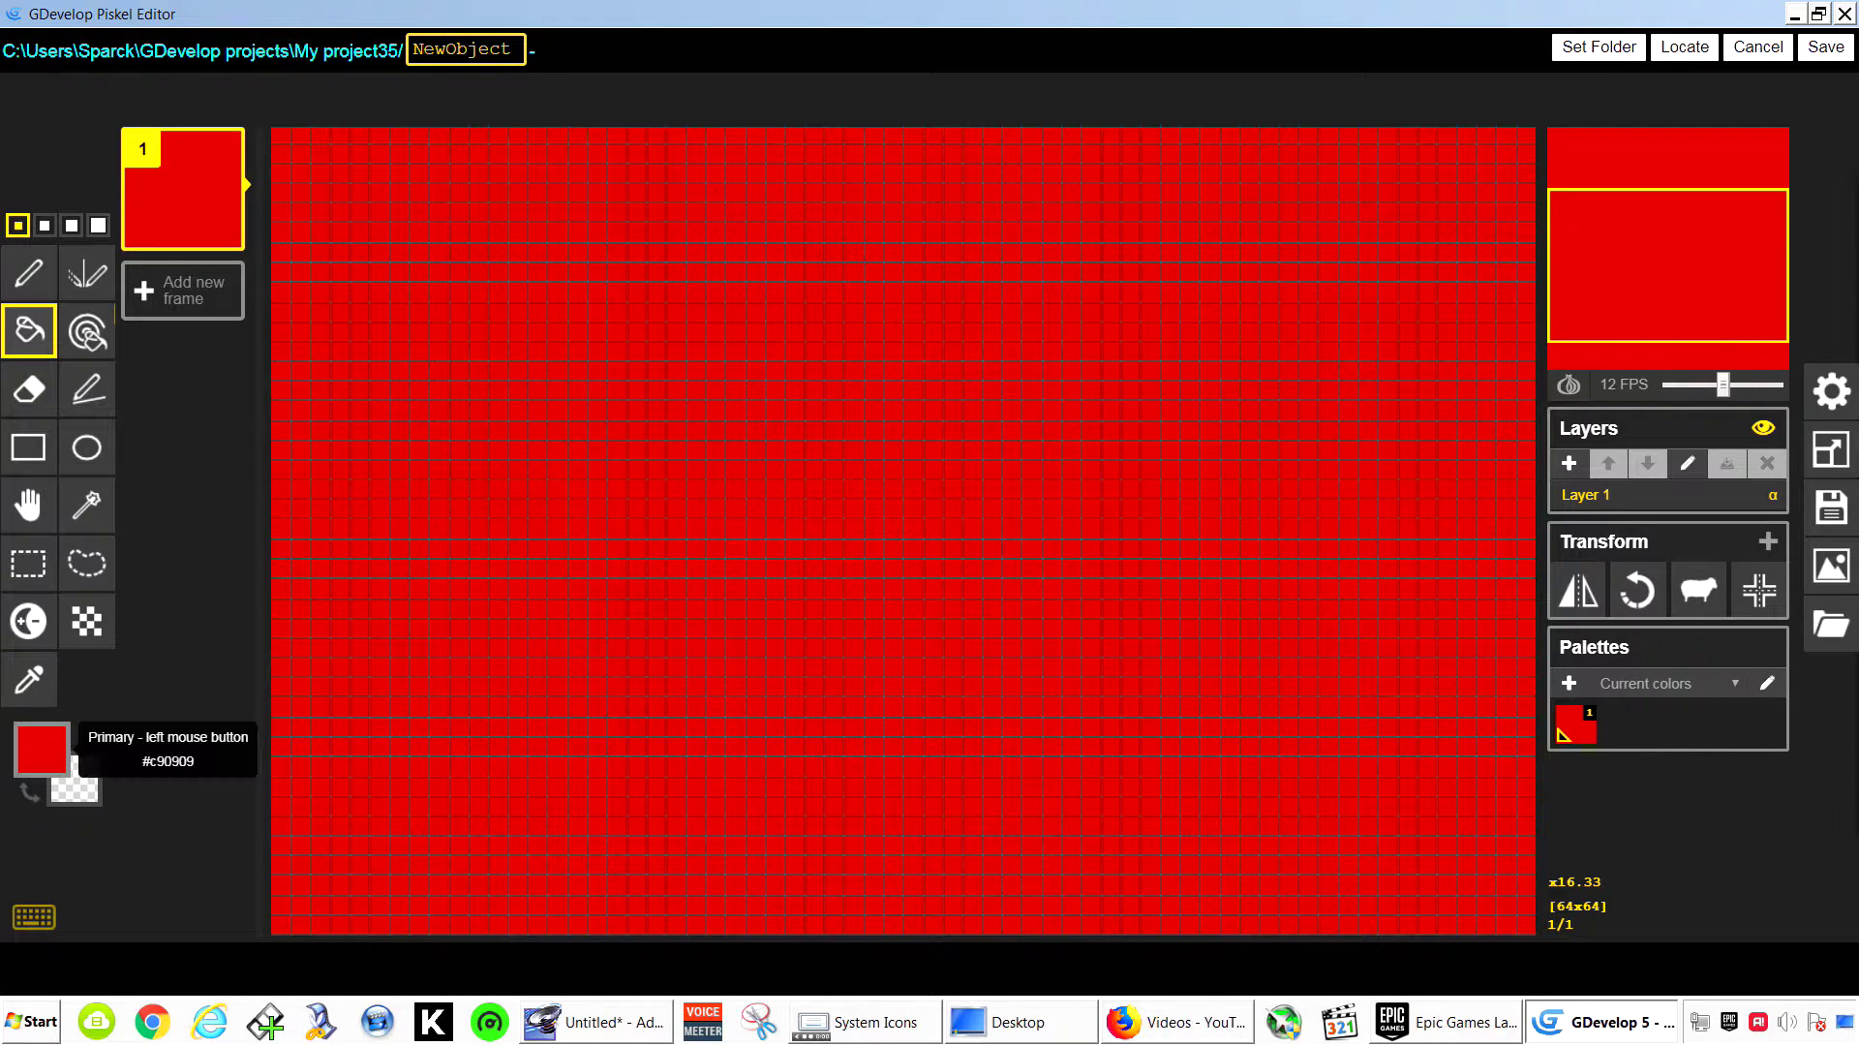
left_click(42, 747)
left_click(277, 559)
left_click(441, 528)
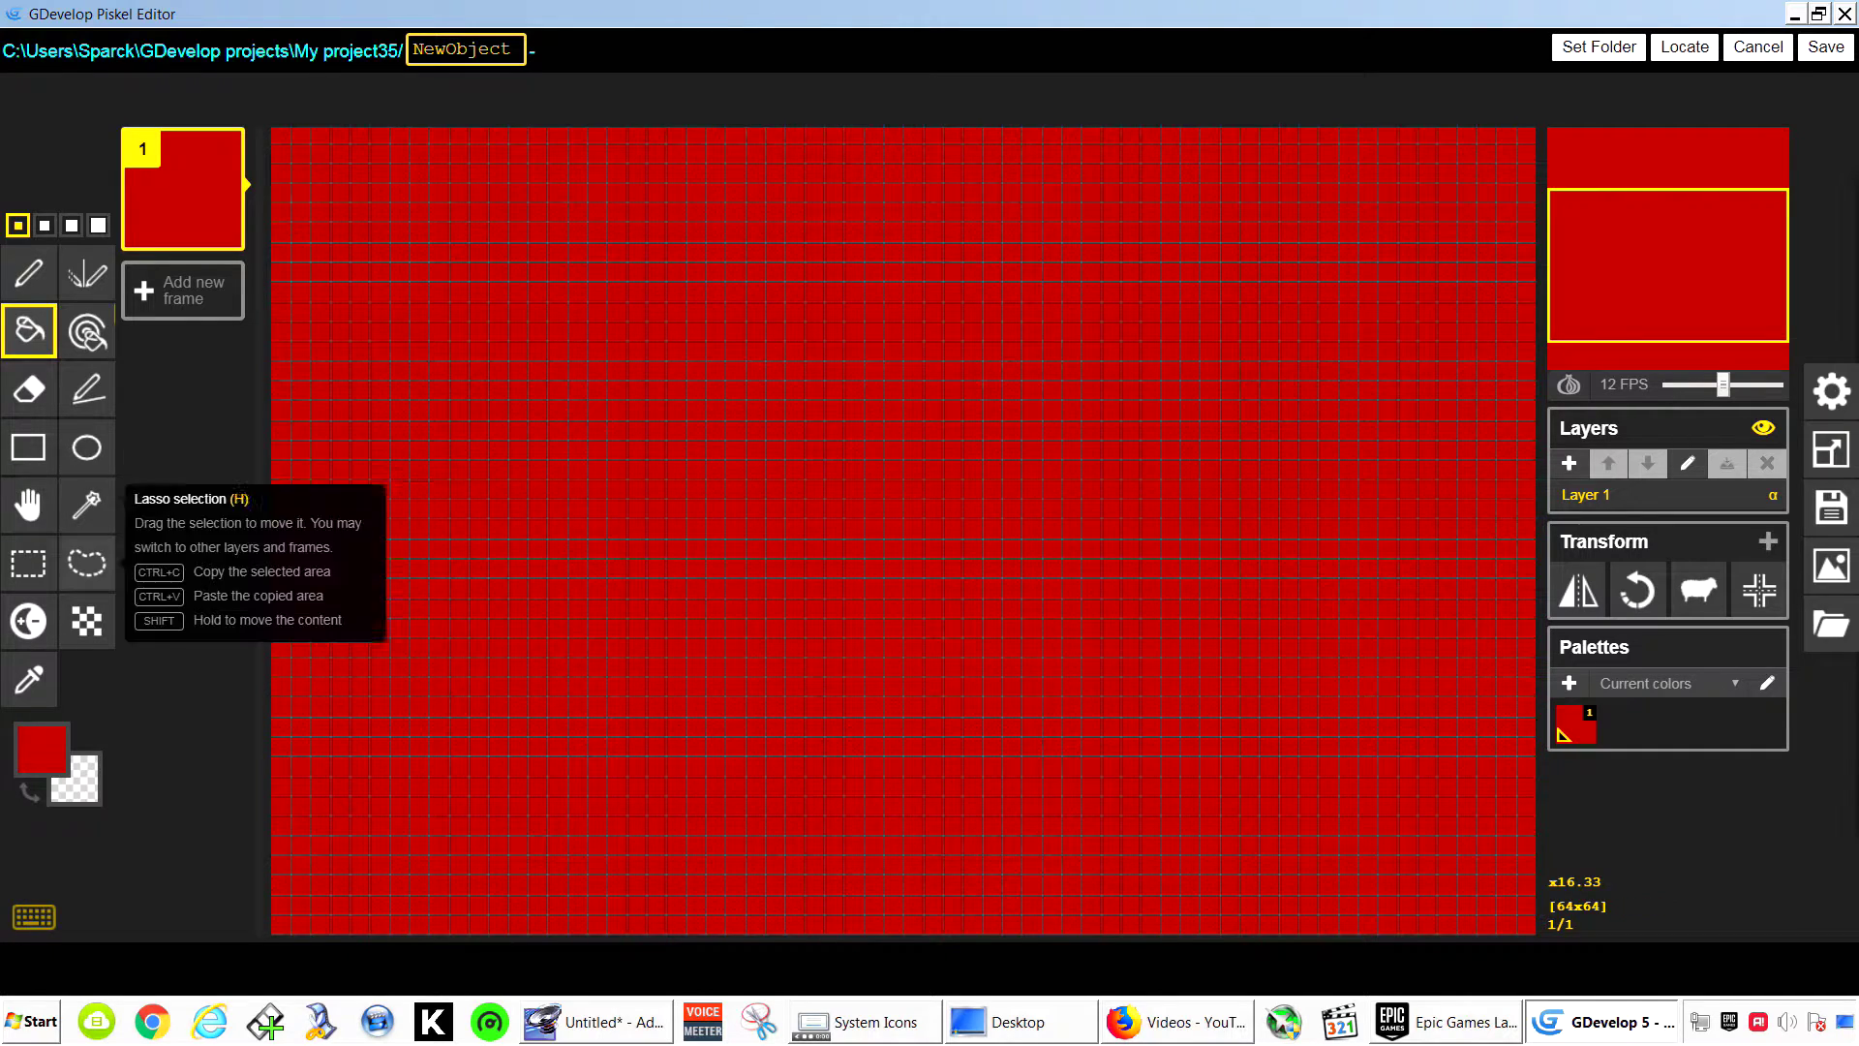
Draw two vertical eyes and a thin curved smile in black on the red canvas and save the sprite image.
left_click(41, 747)
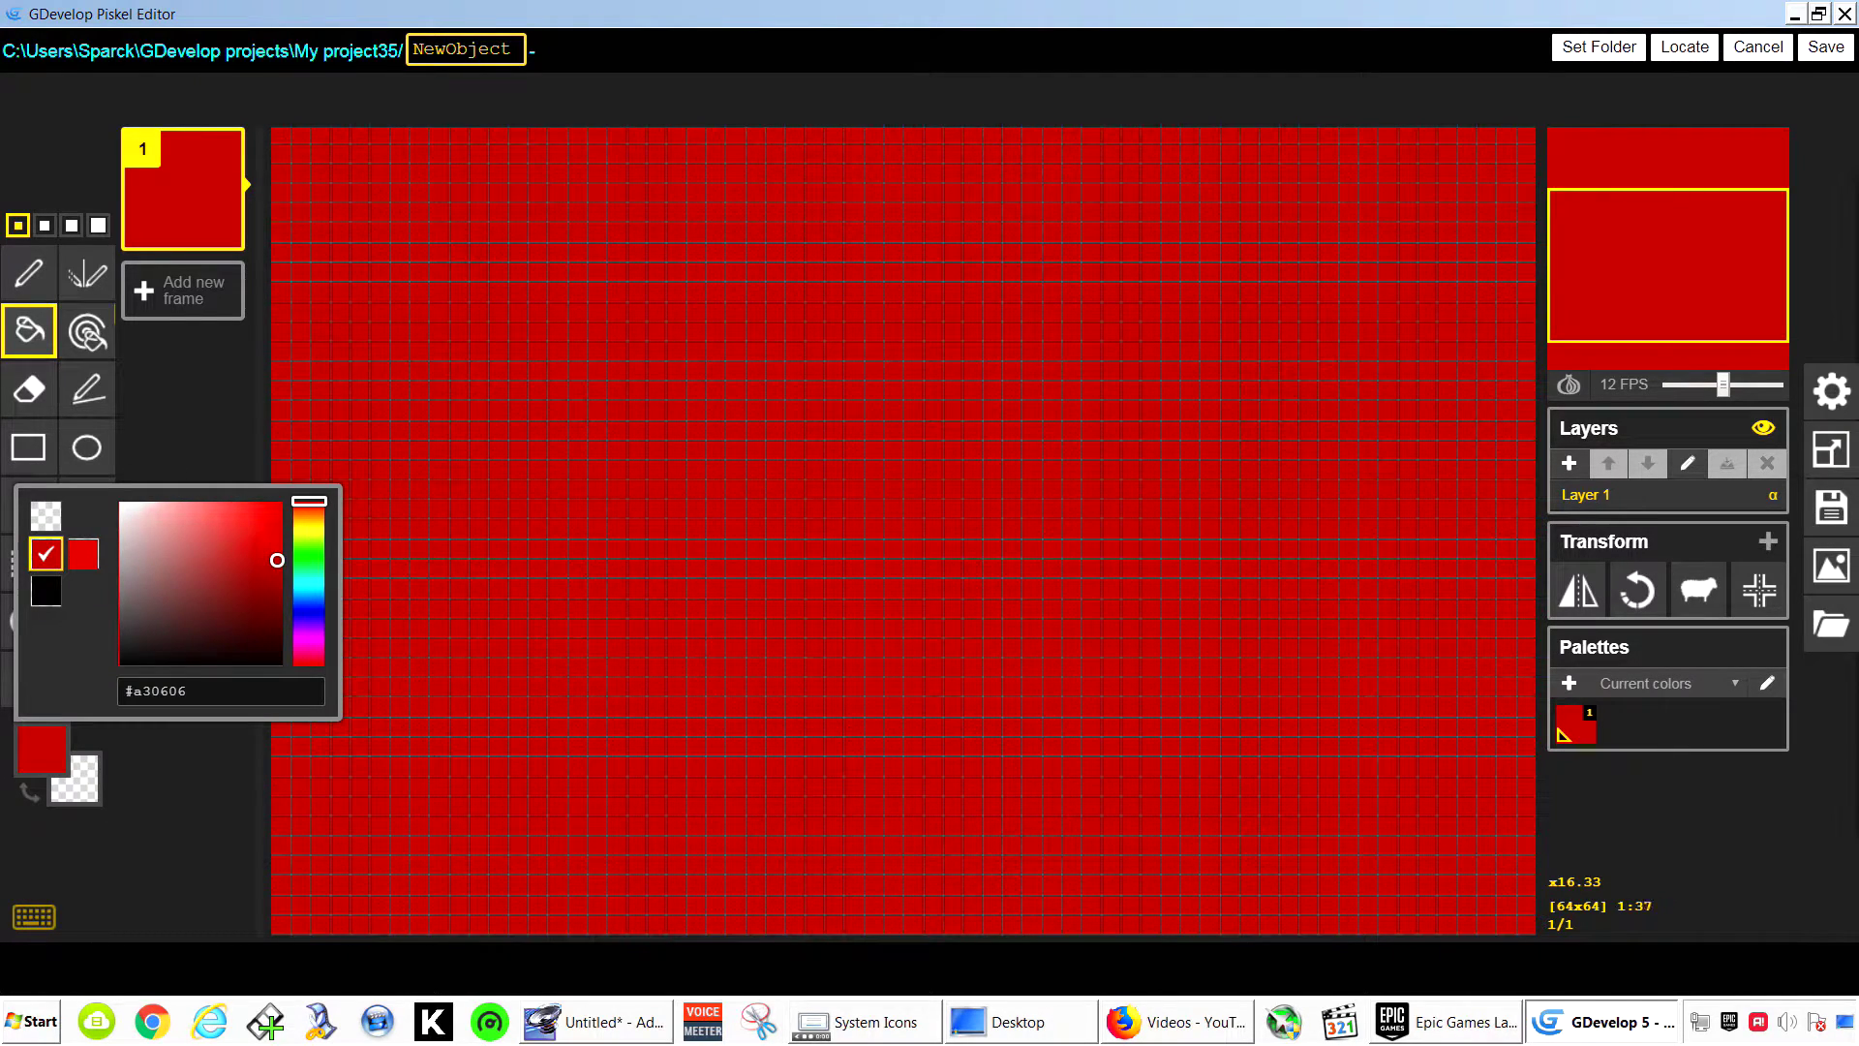
left_click(45, 590)
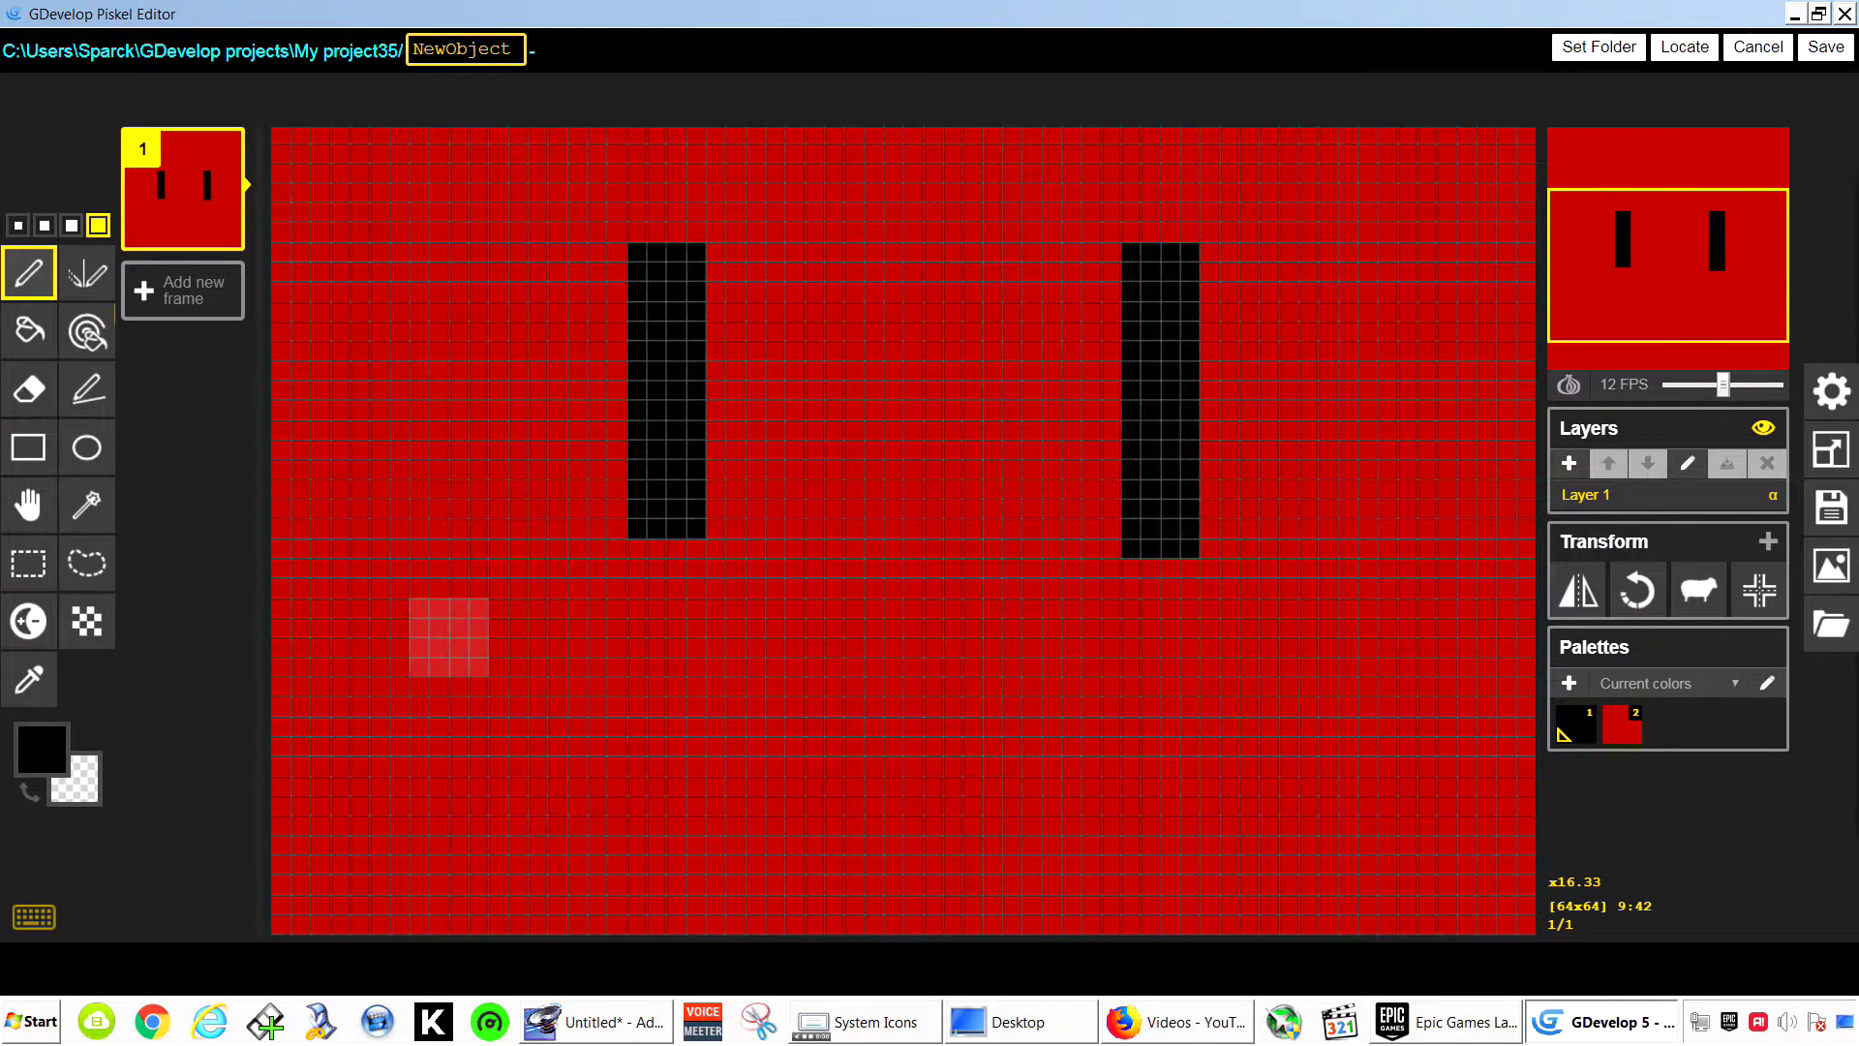
mouse_move(449, 637)
left_mouse_down()
mouse_move(959, 815)
mouse_move(1457, 618)
mouse_move(1201, 837)
mouse_move(479, 855)
left_mouse_up()
key("ctrl+z")
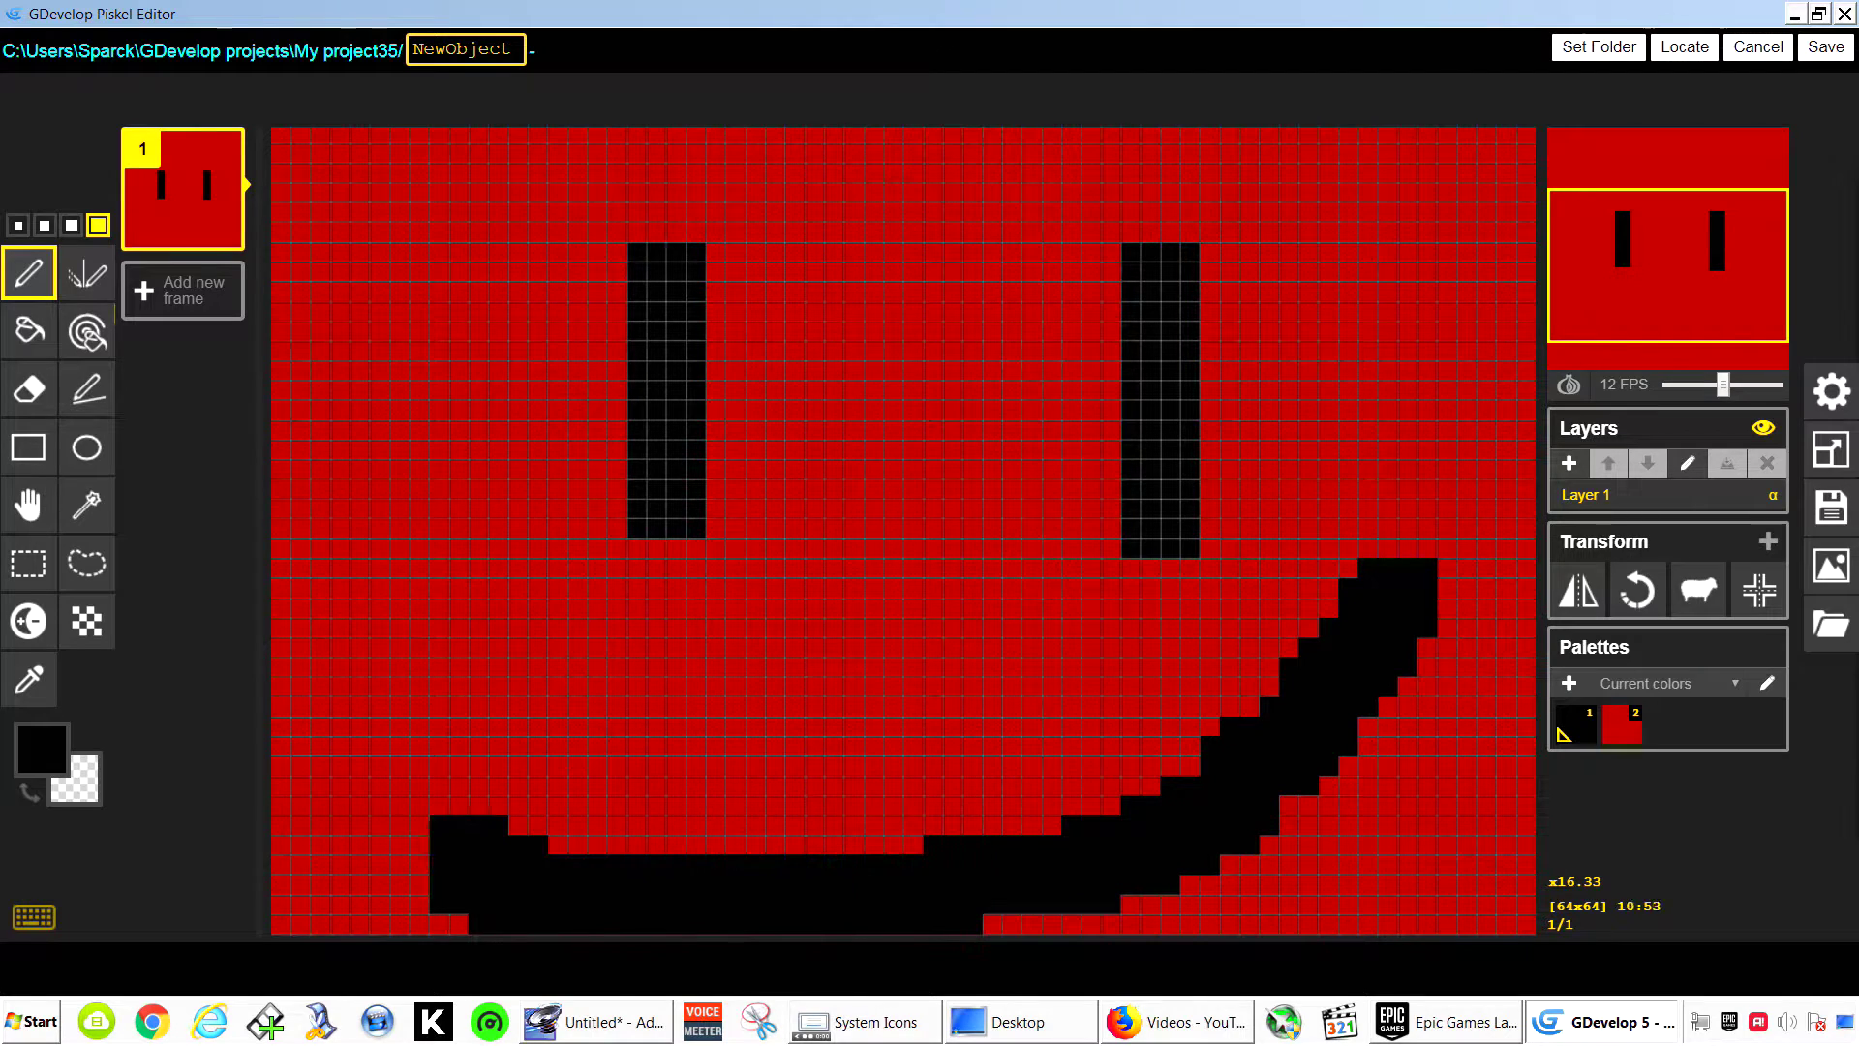
left_click_drag(478, 925, 378, 736)
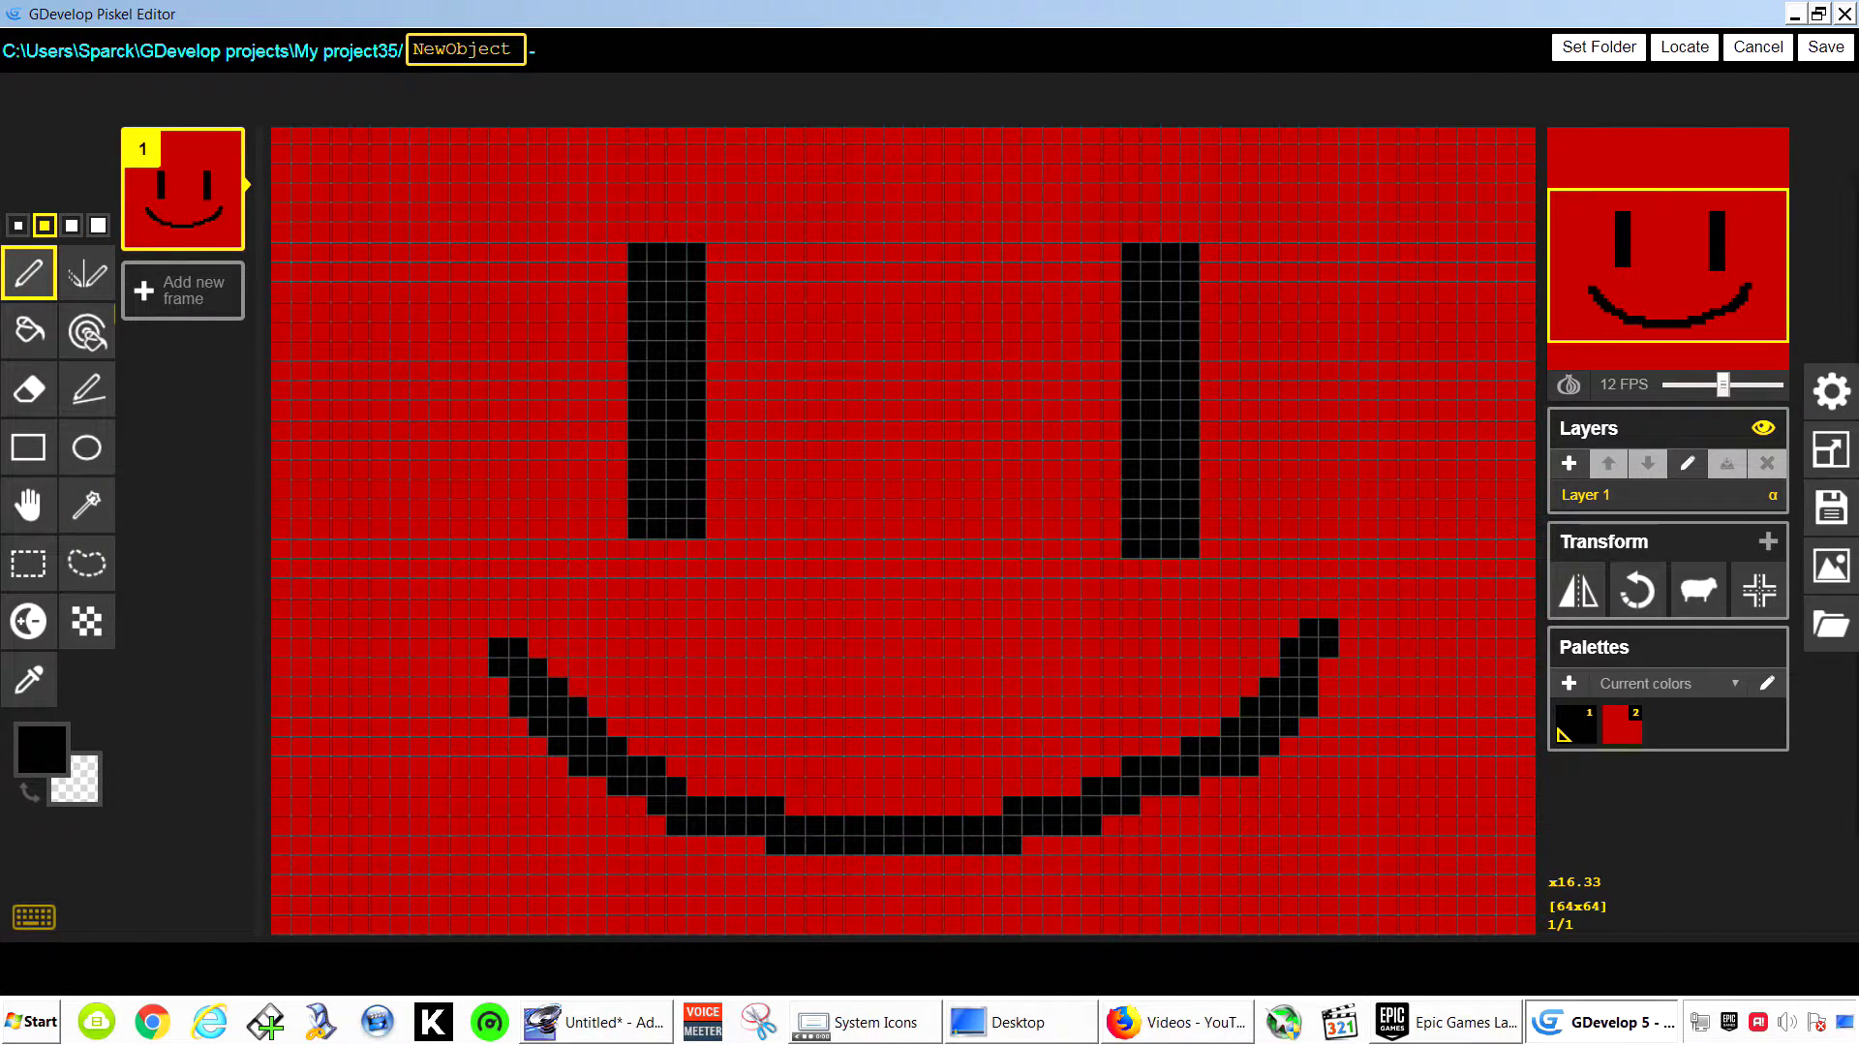
left_click(1825, 47)
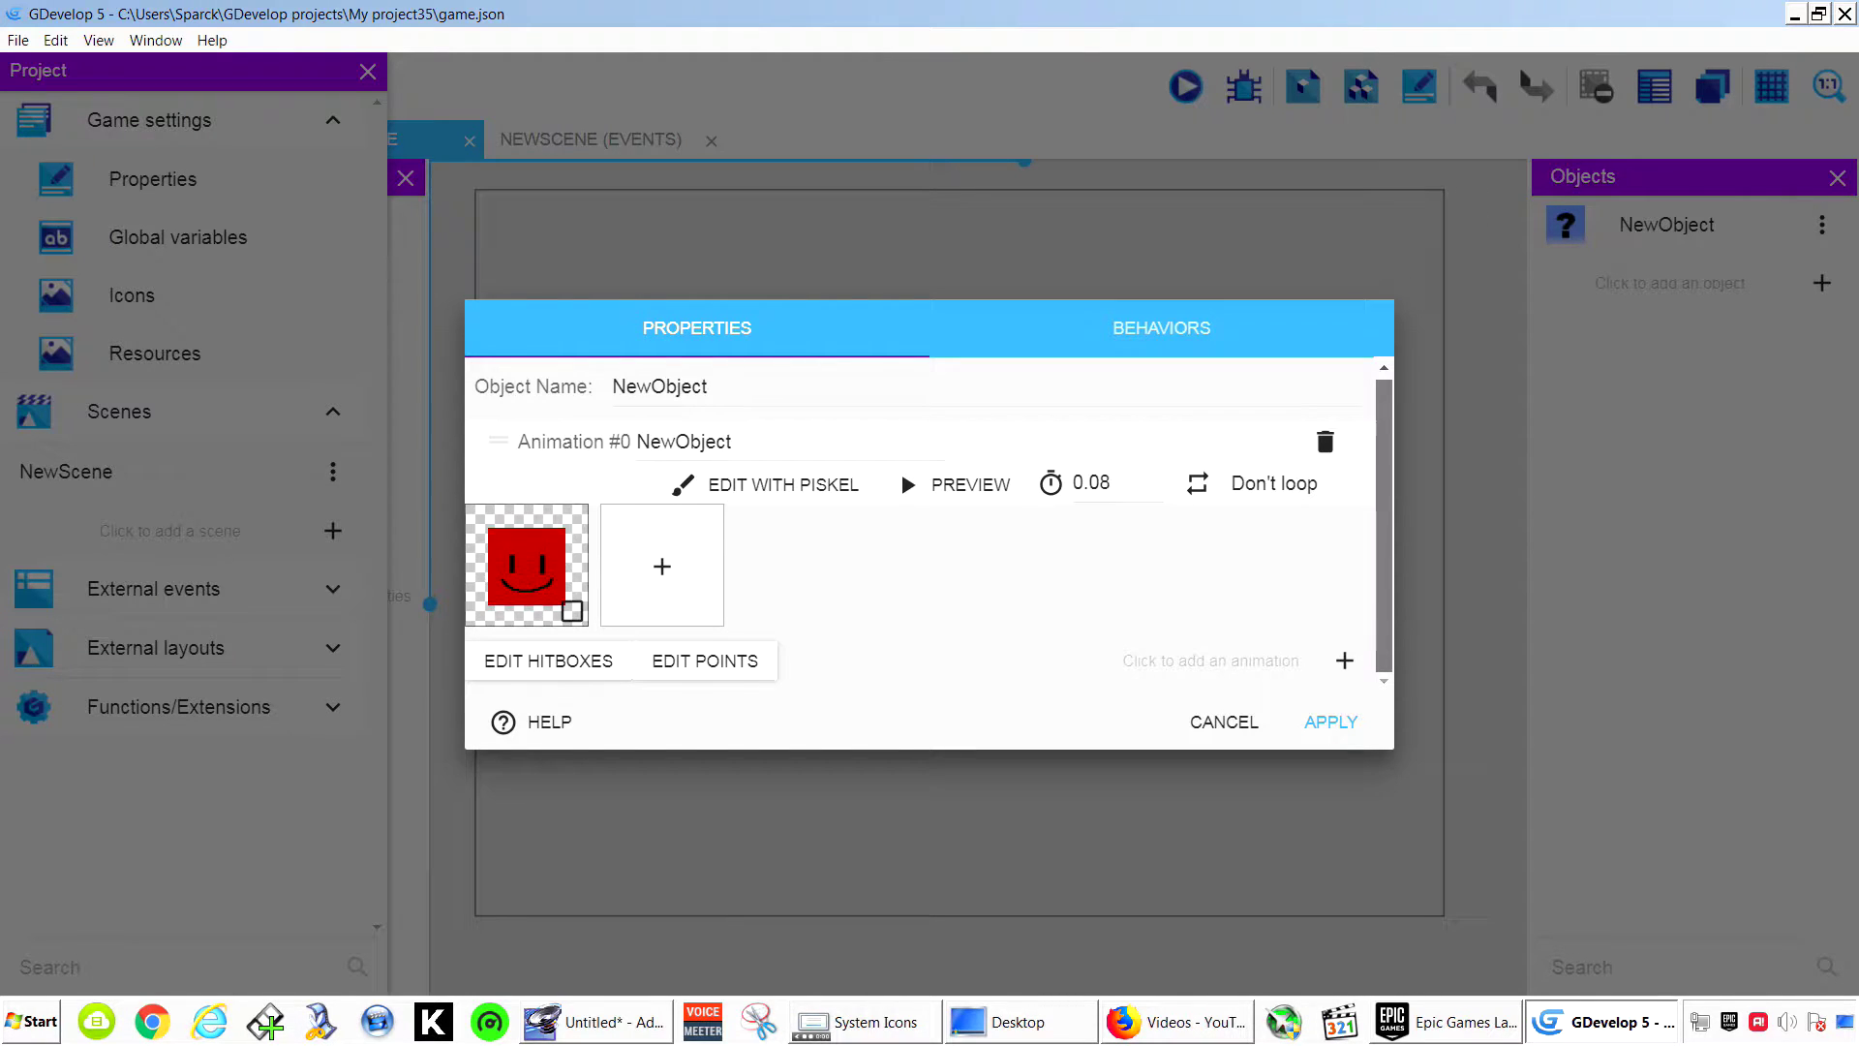
Check the sprite's collision mask, keep the default one, and apply the object's settings.
left_click(576, 662)
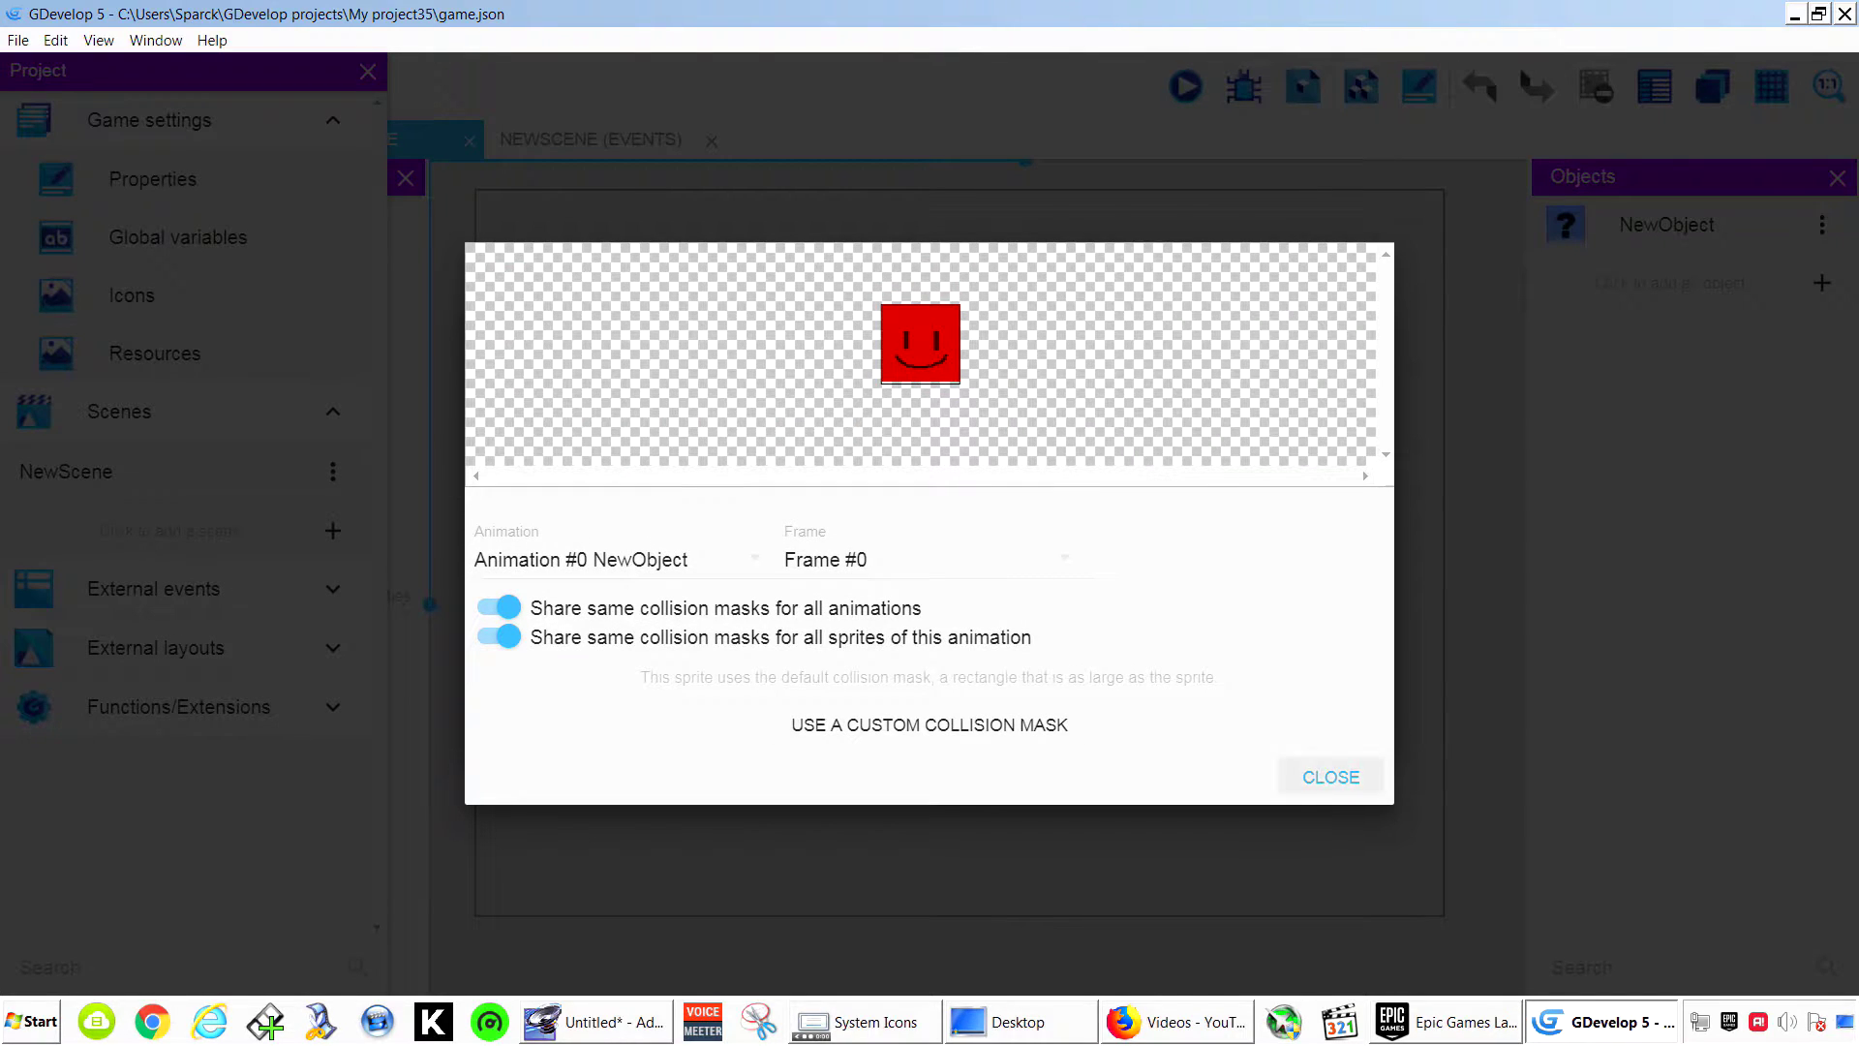
left_click(1331, 776)
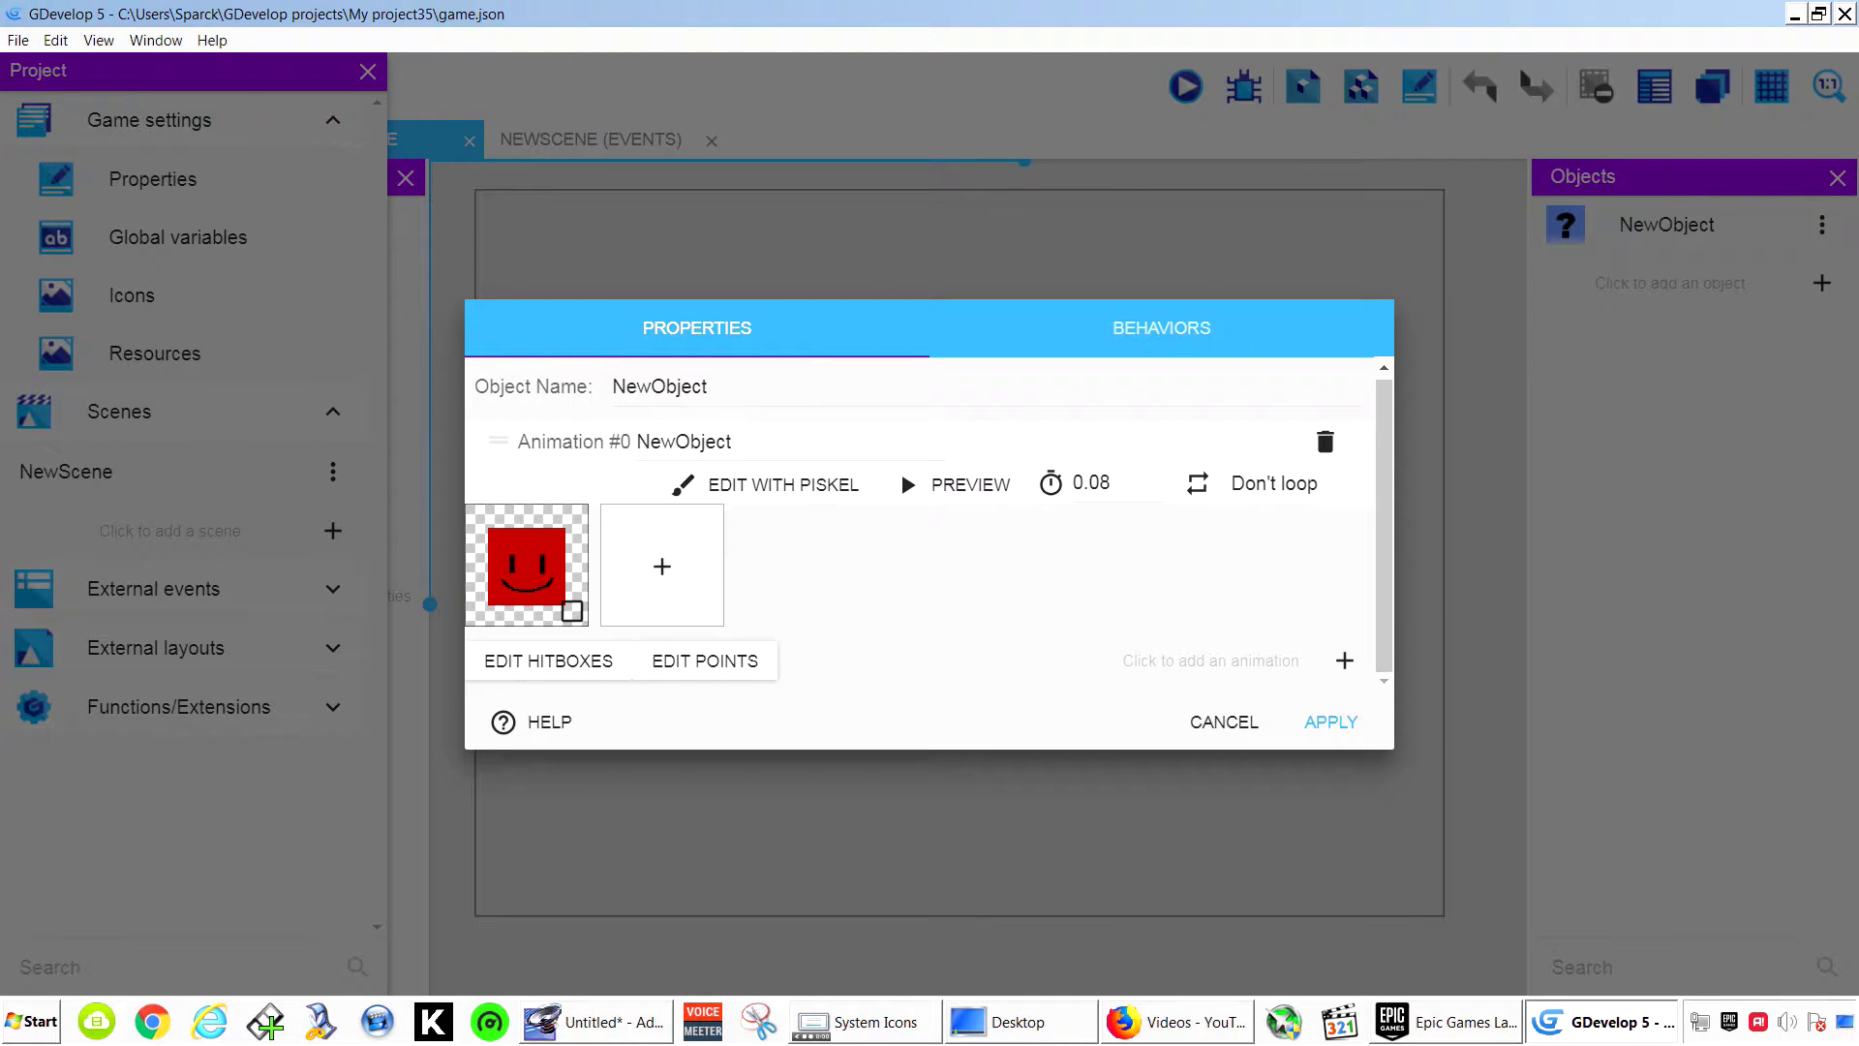
left_click(1331, 721)
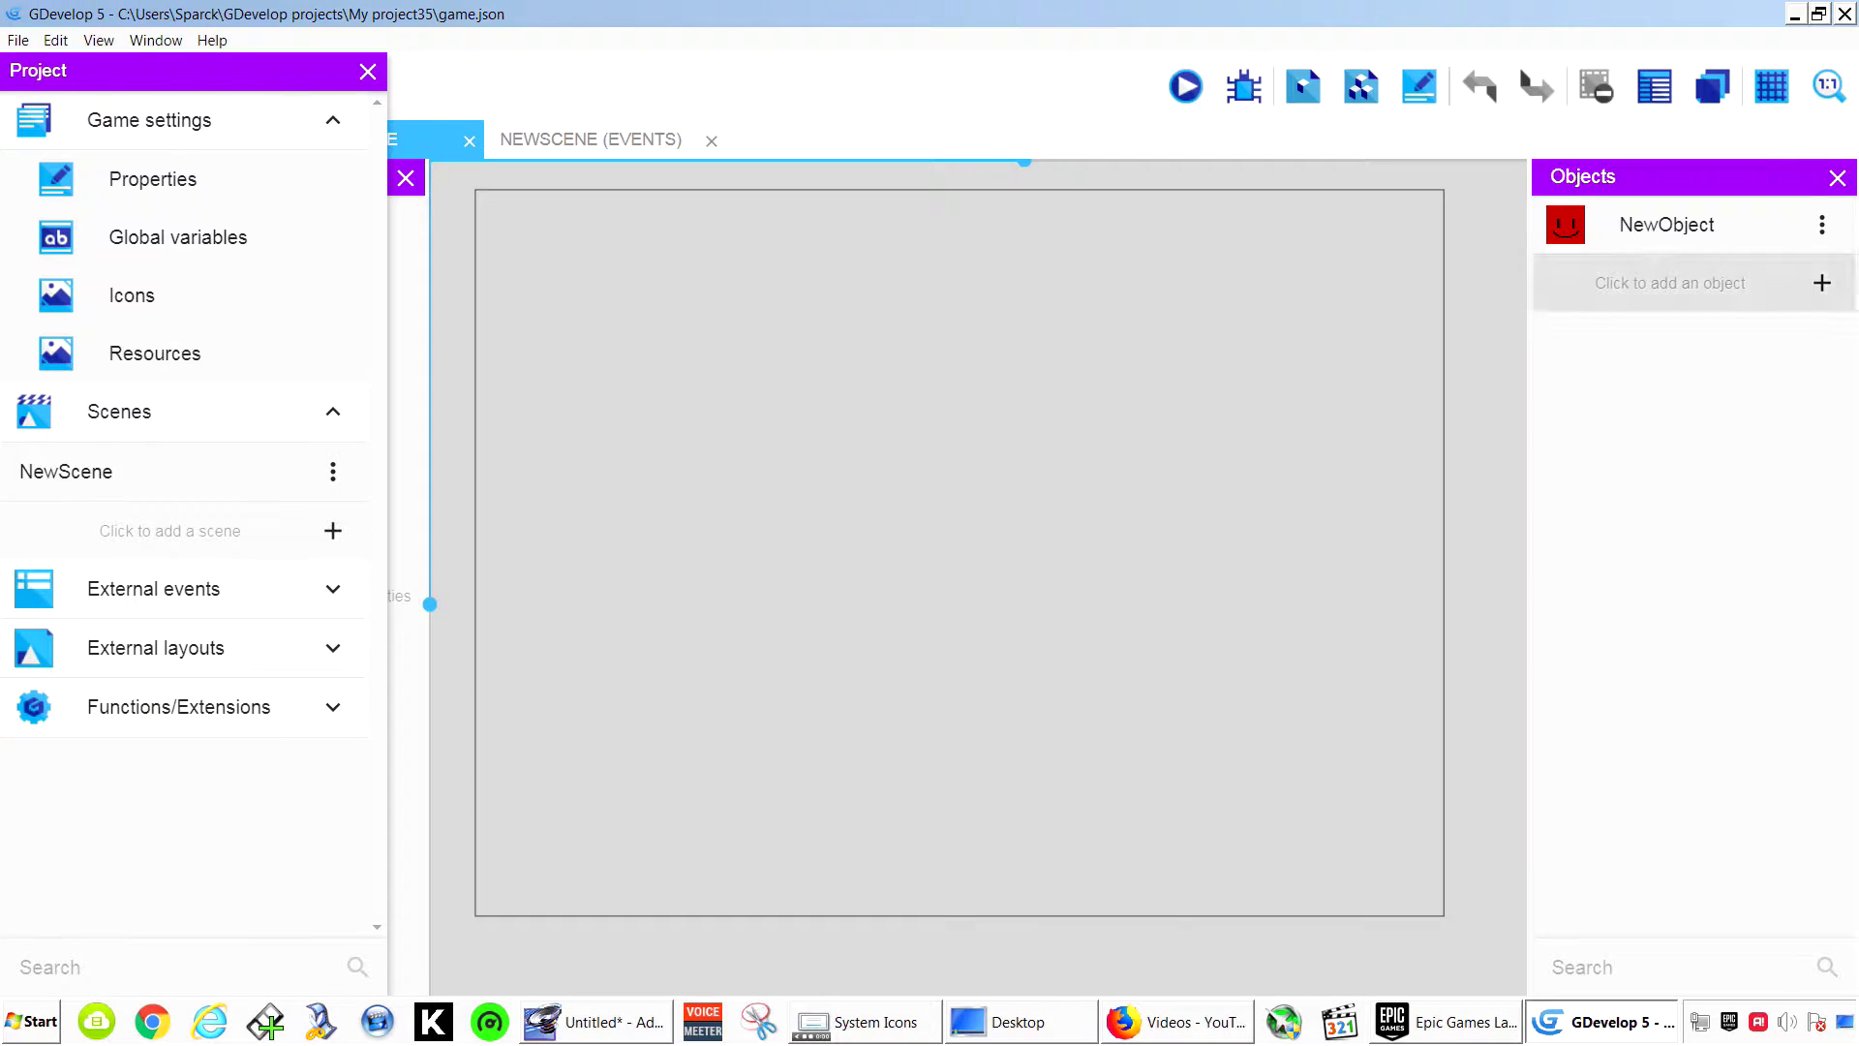
Rename the smiley sprite object to Red.
left_click(1823, 225)
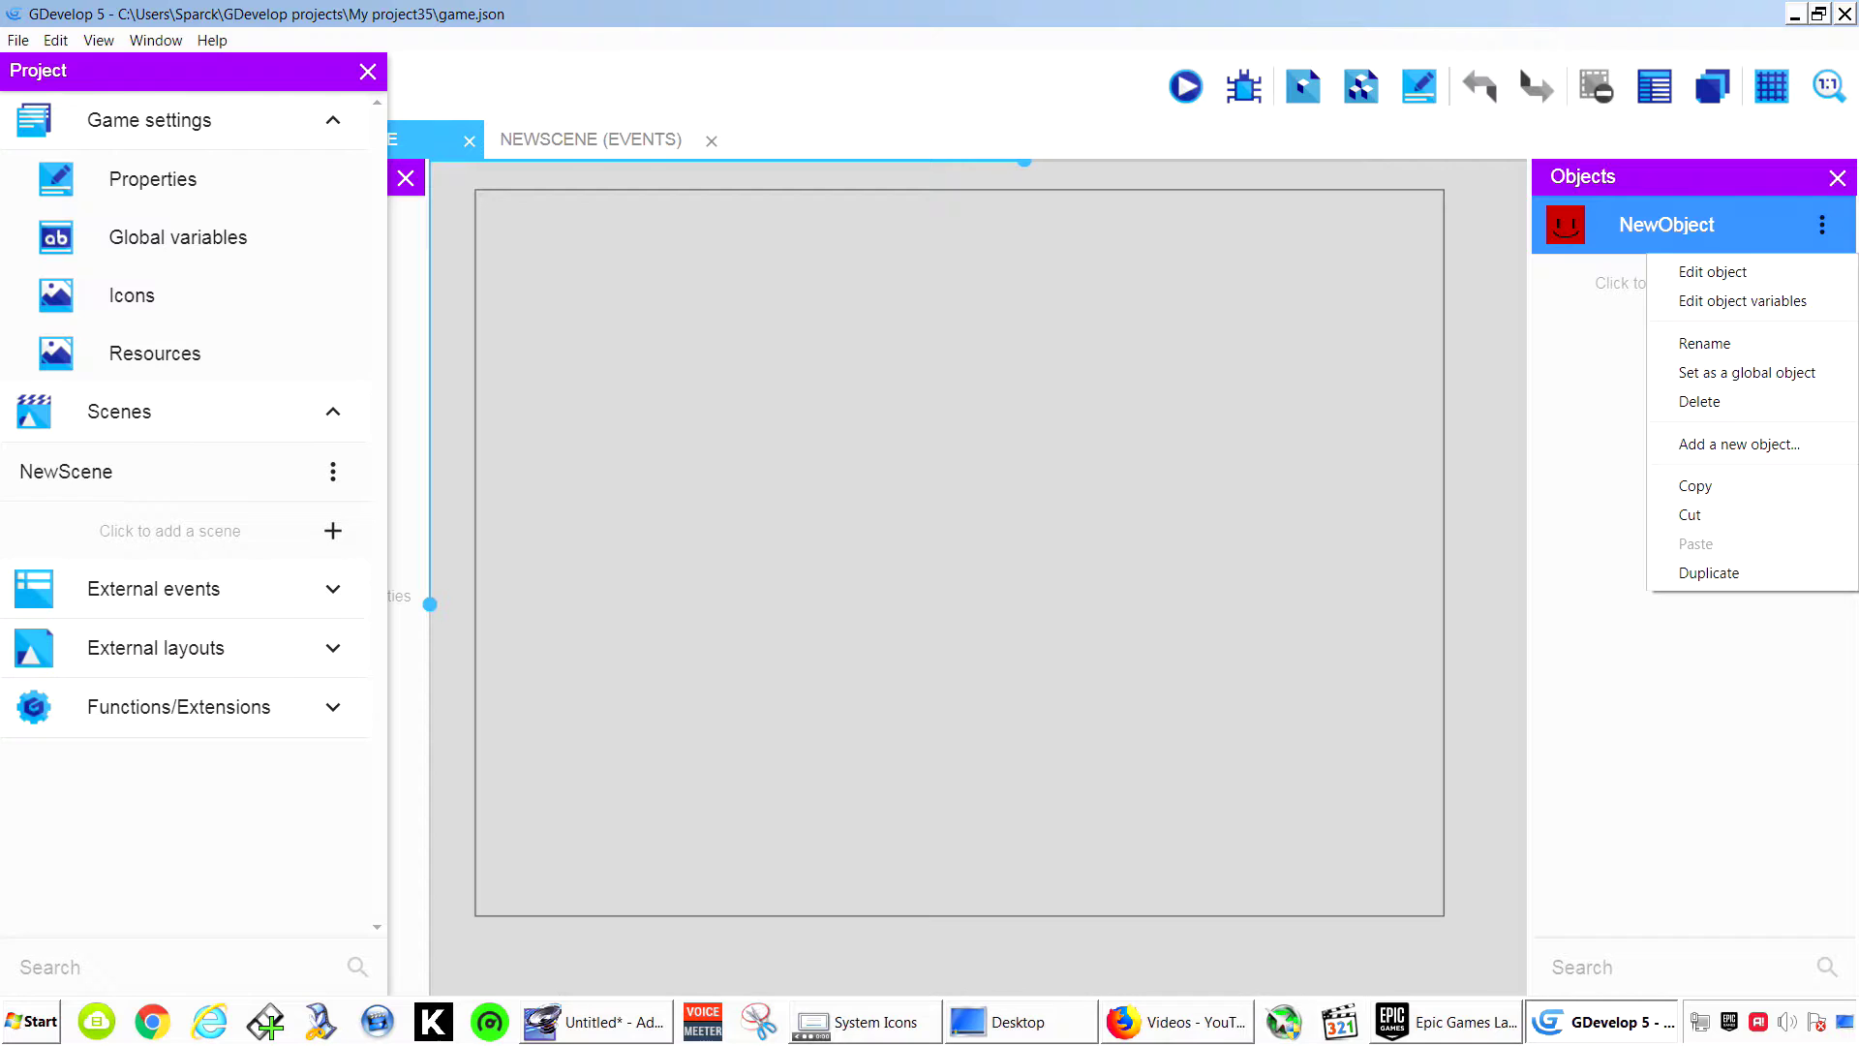
left_click(1705, 344)
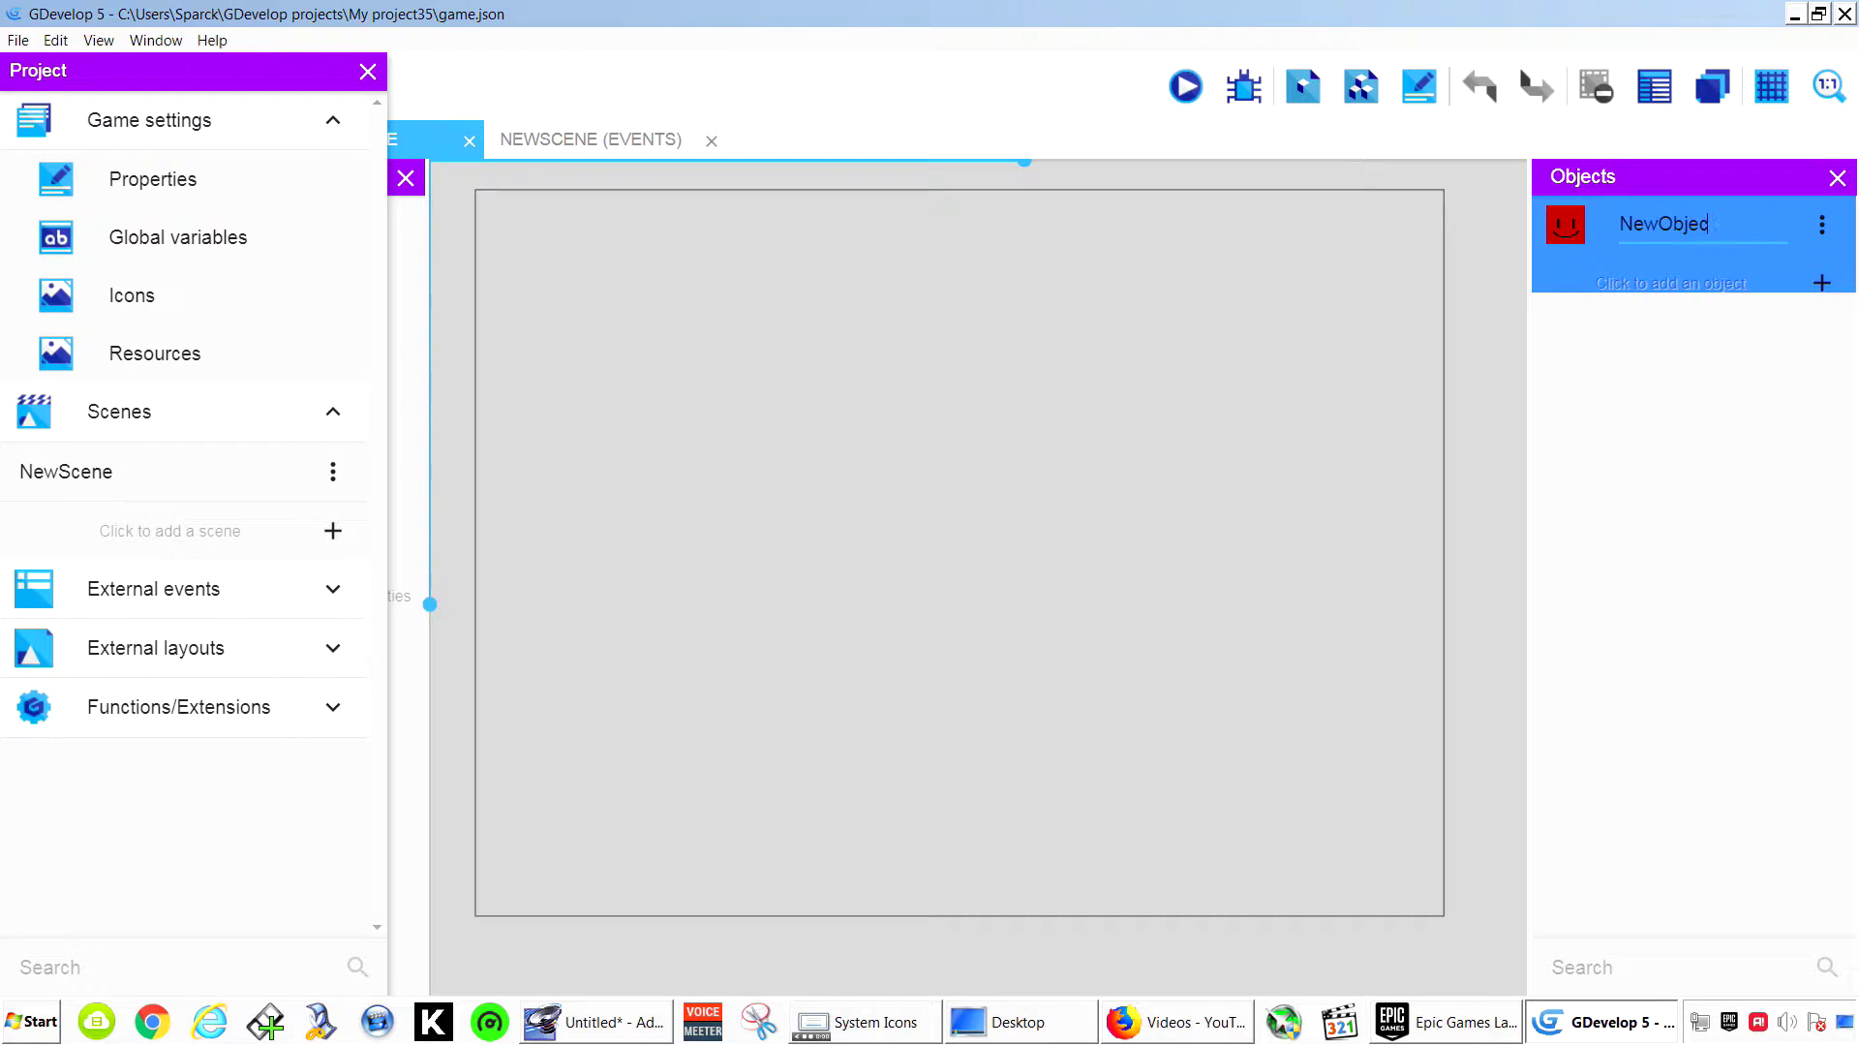
key("BackSpace")
key("BackSpace")
key("BackSpace")
key("BackSpace")
key("BackSpace")
key("BackSpace")
key("BackSpace")
key("BackSpace")
type("Red")
key("Return")
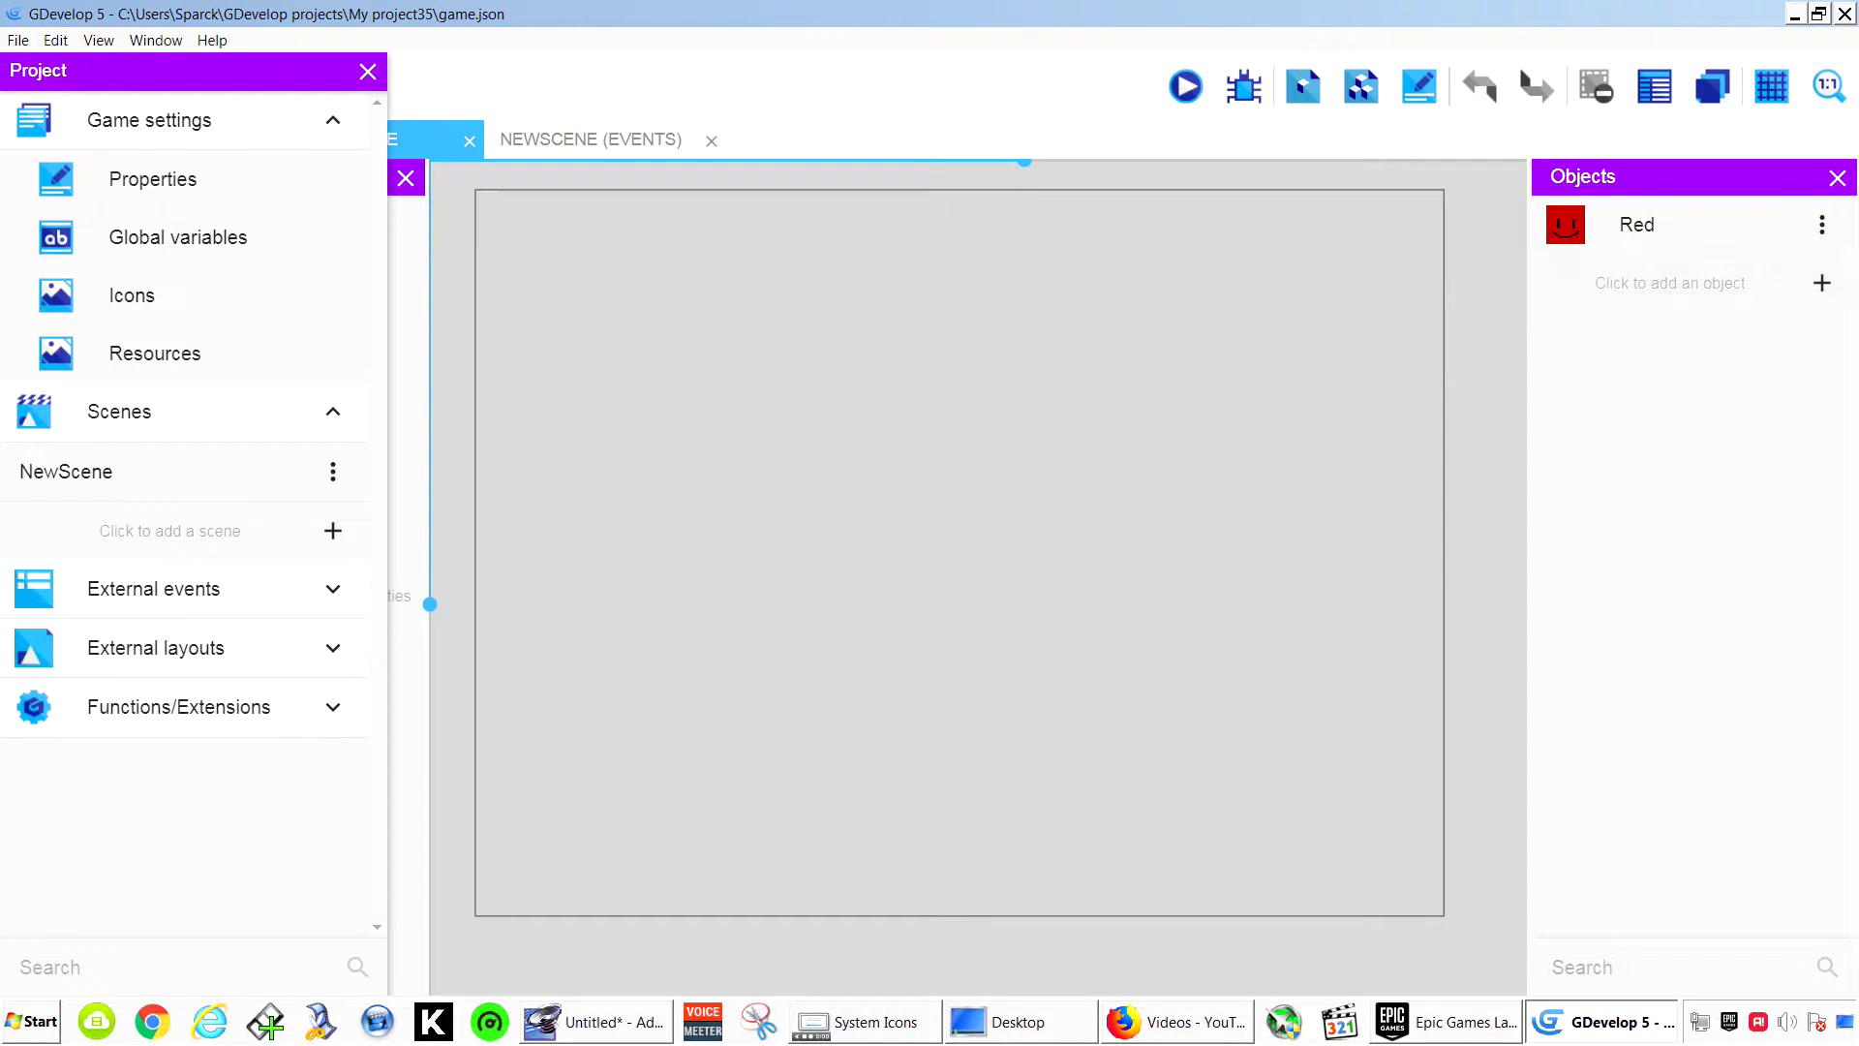
Place an instance of the Red object near the middle of the scene.
left_click(1666, 225)
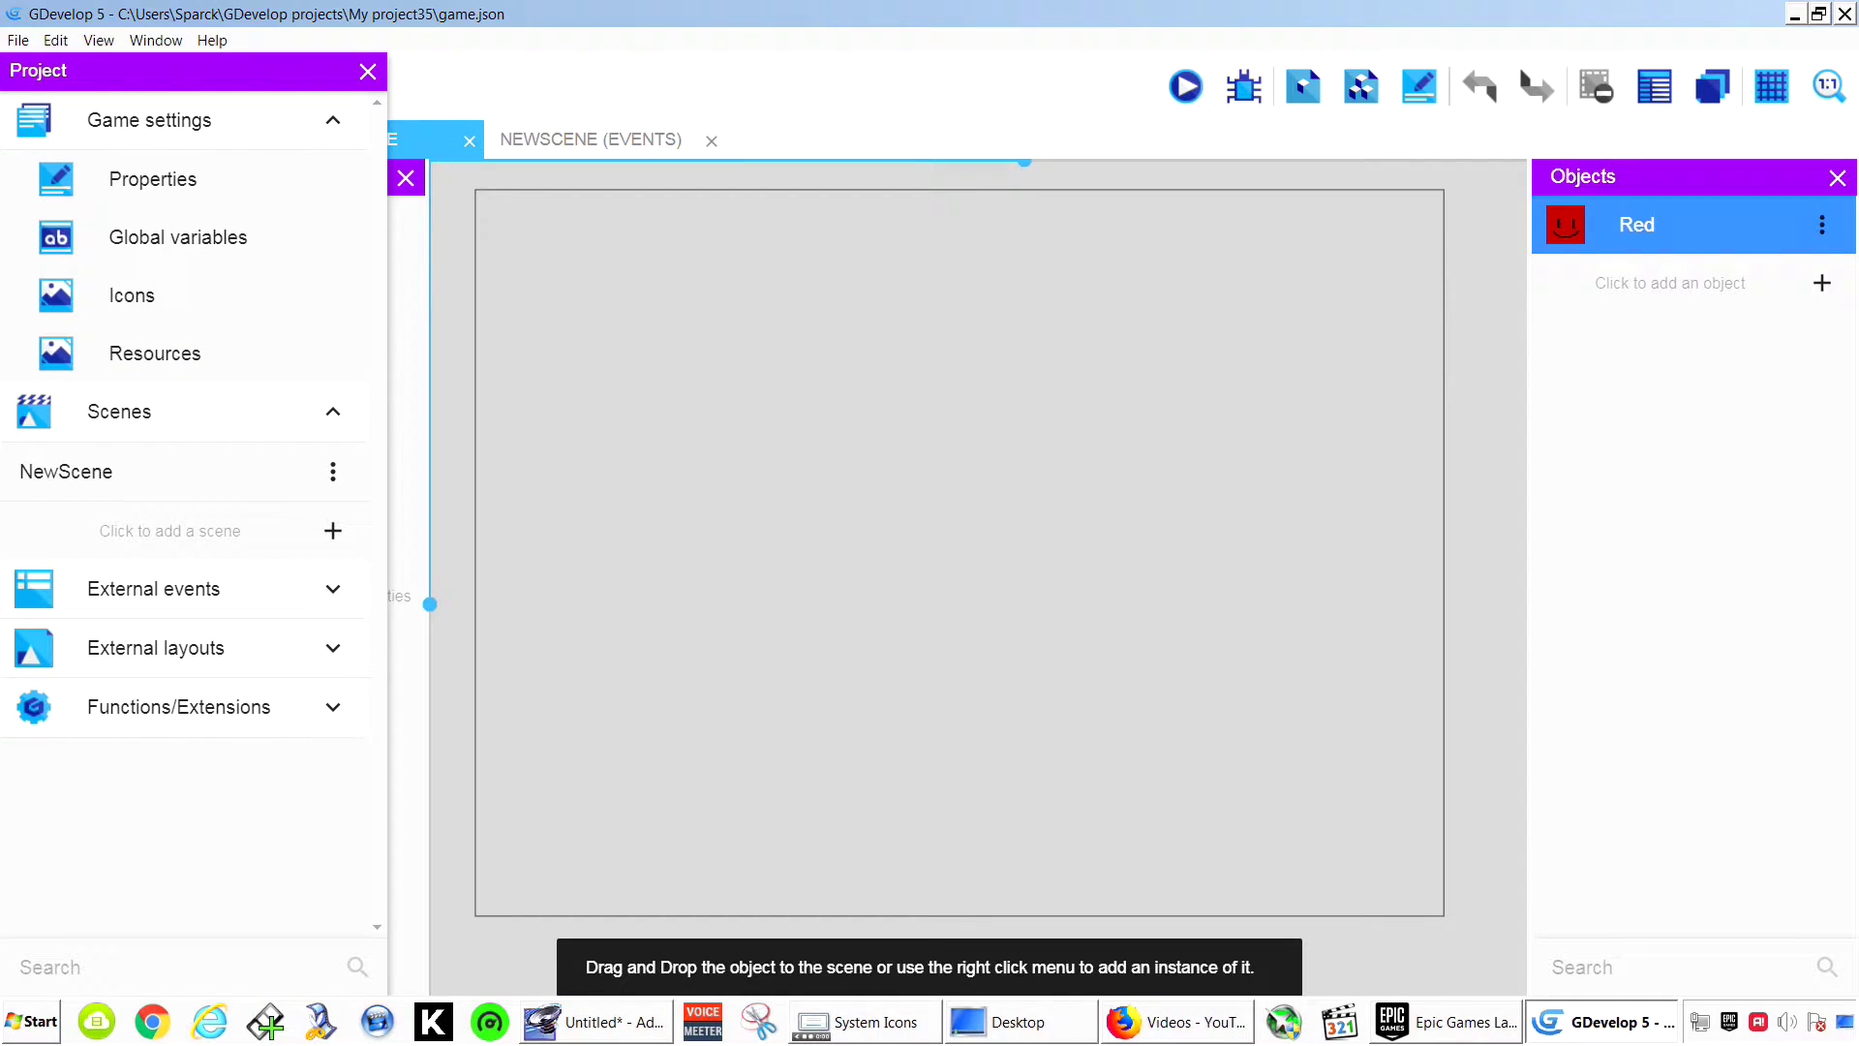
left_click_drag(1665, 226, 927, 586)
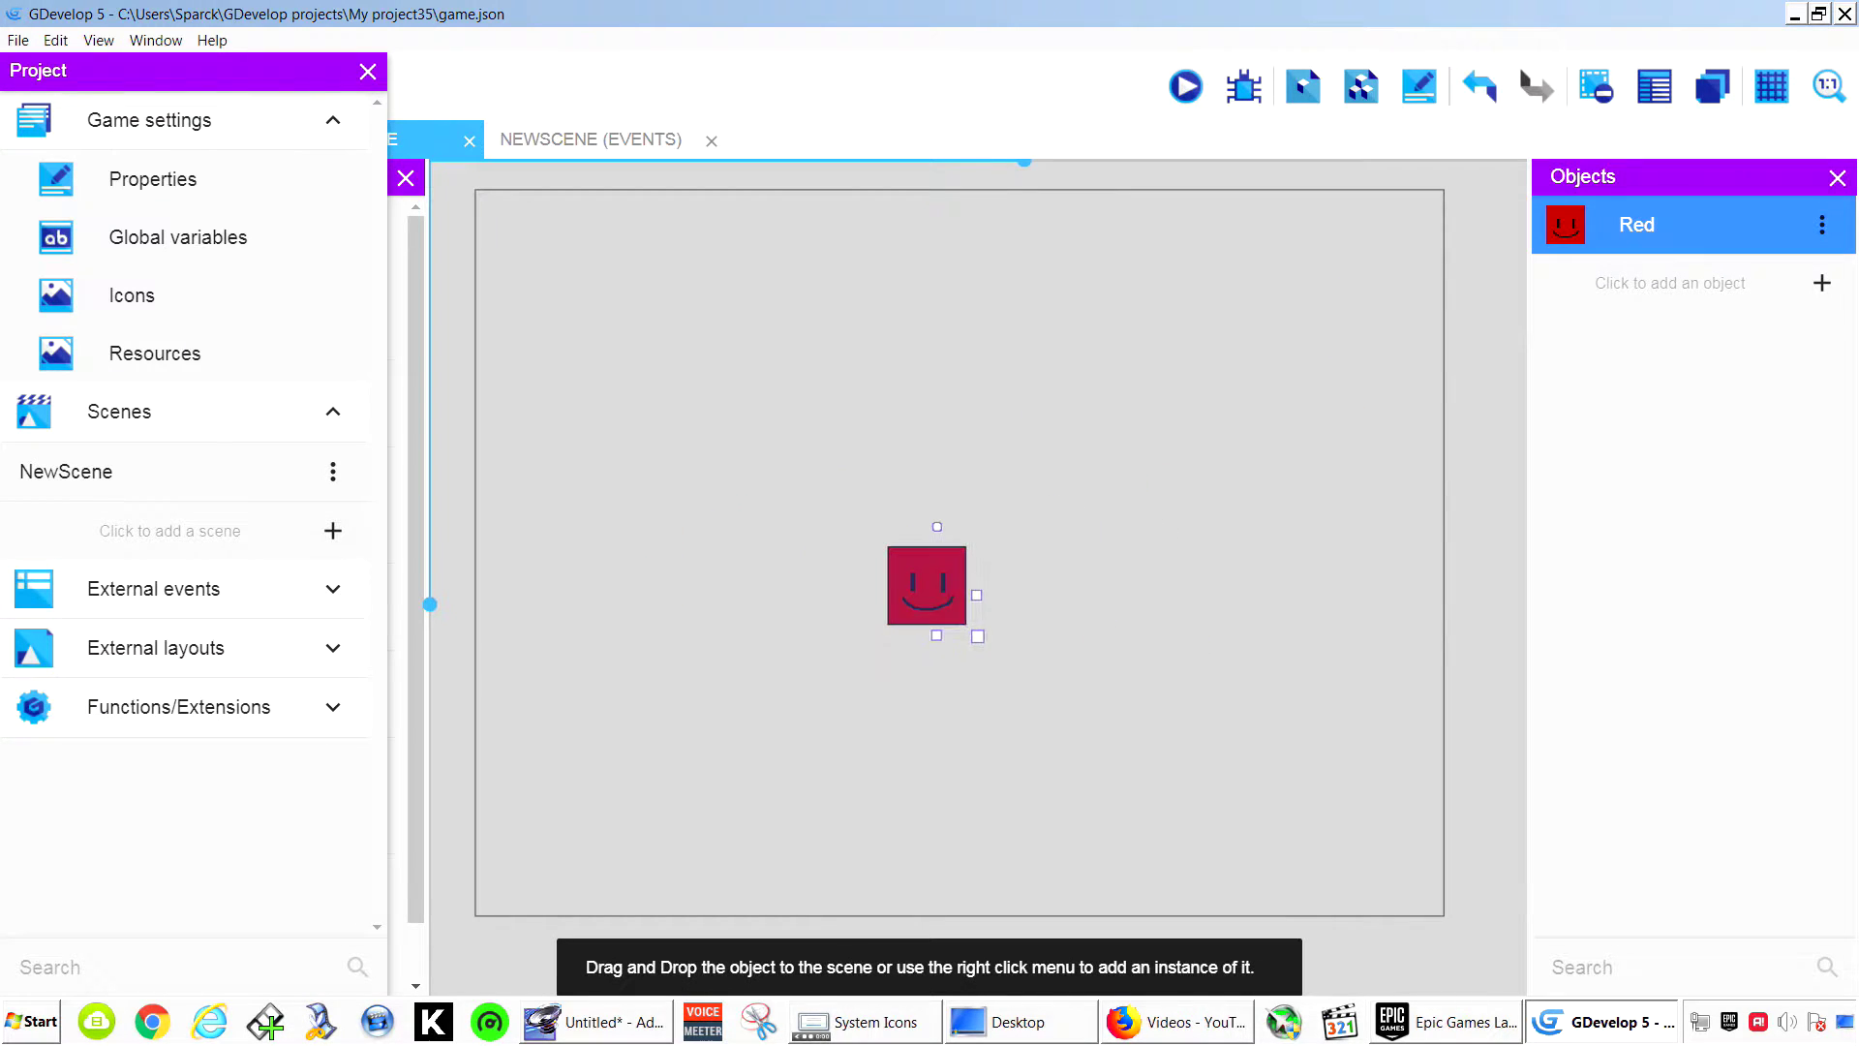
Preview the scene and shift the Red instance slightly down and to the right.
left_click(1075, 522)
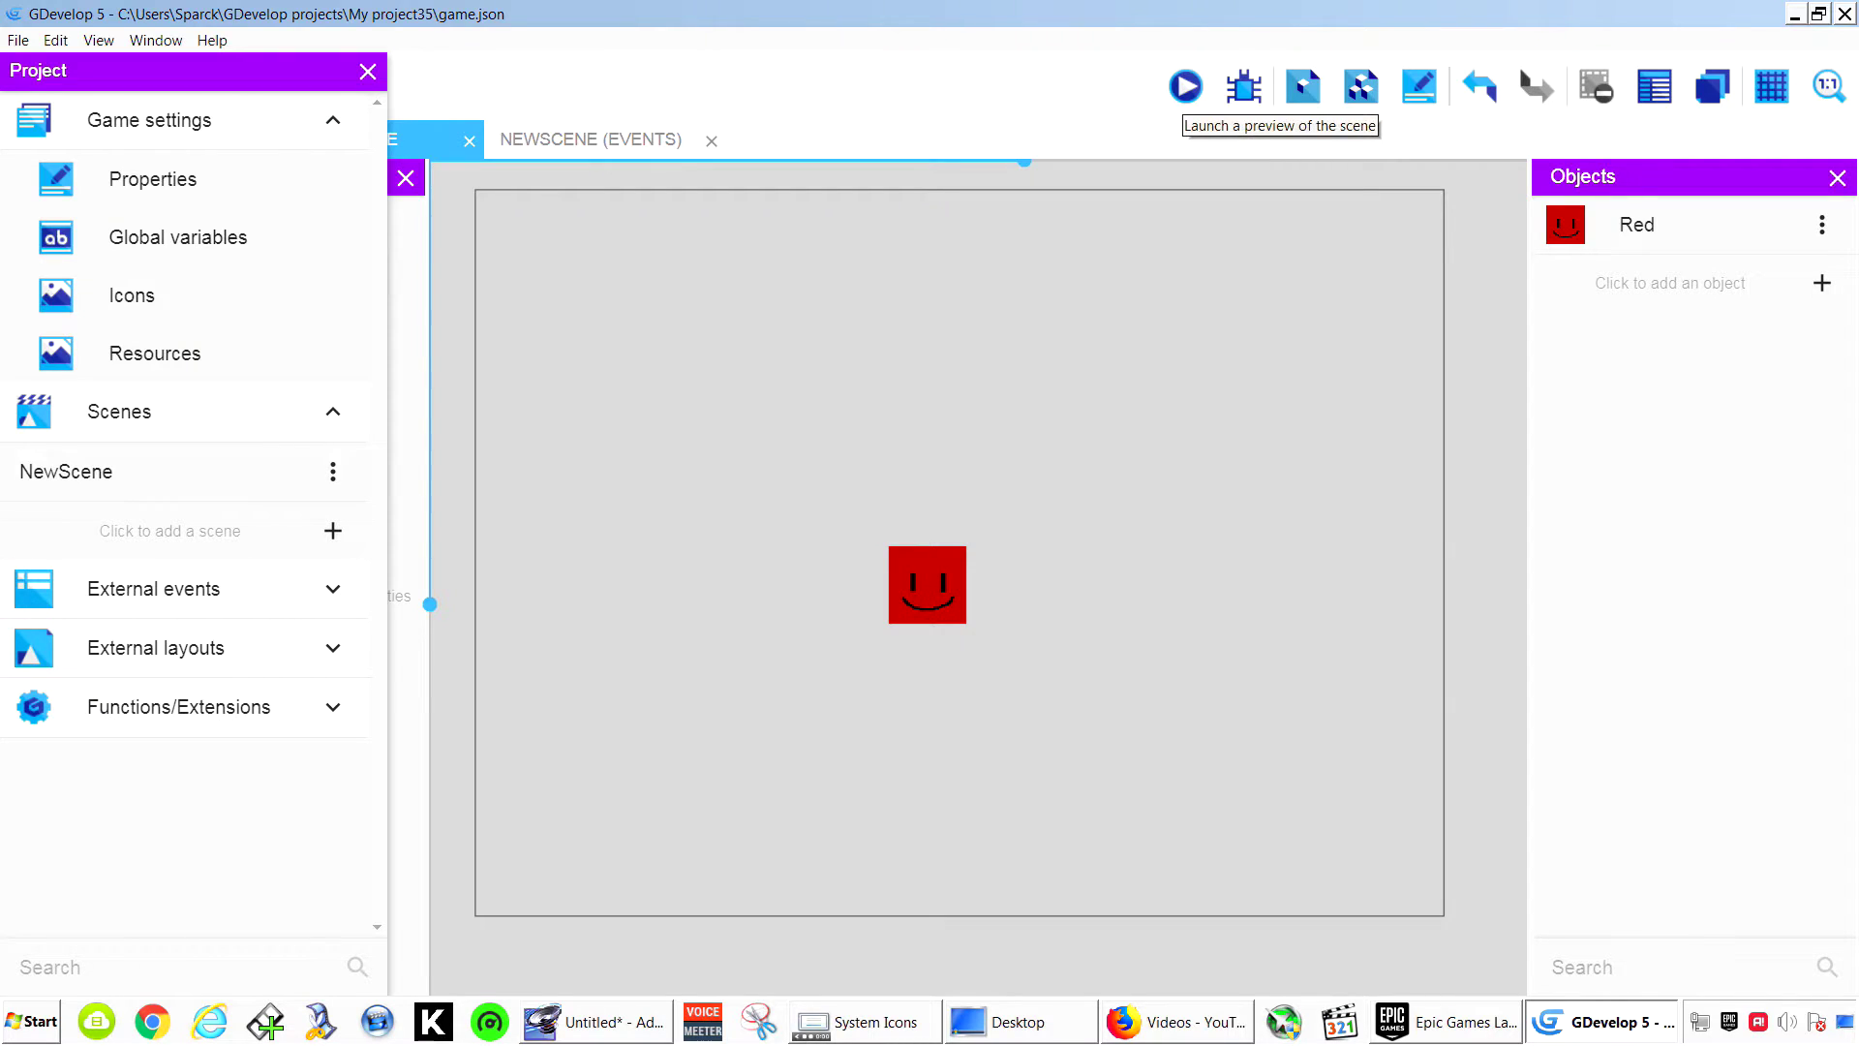
left_click(1186, 87)
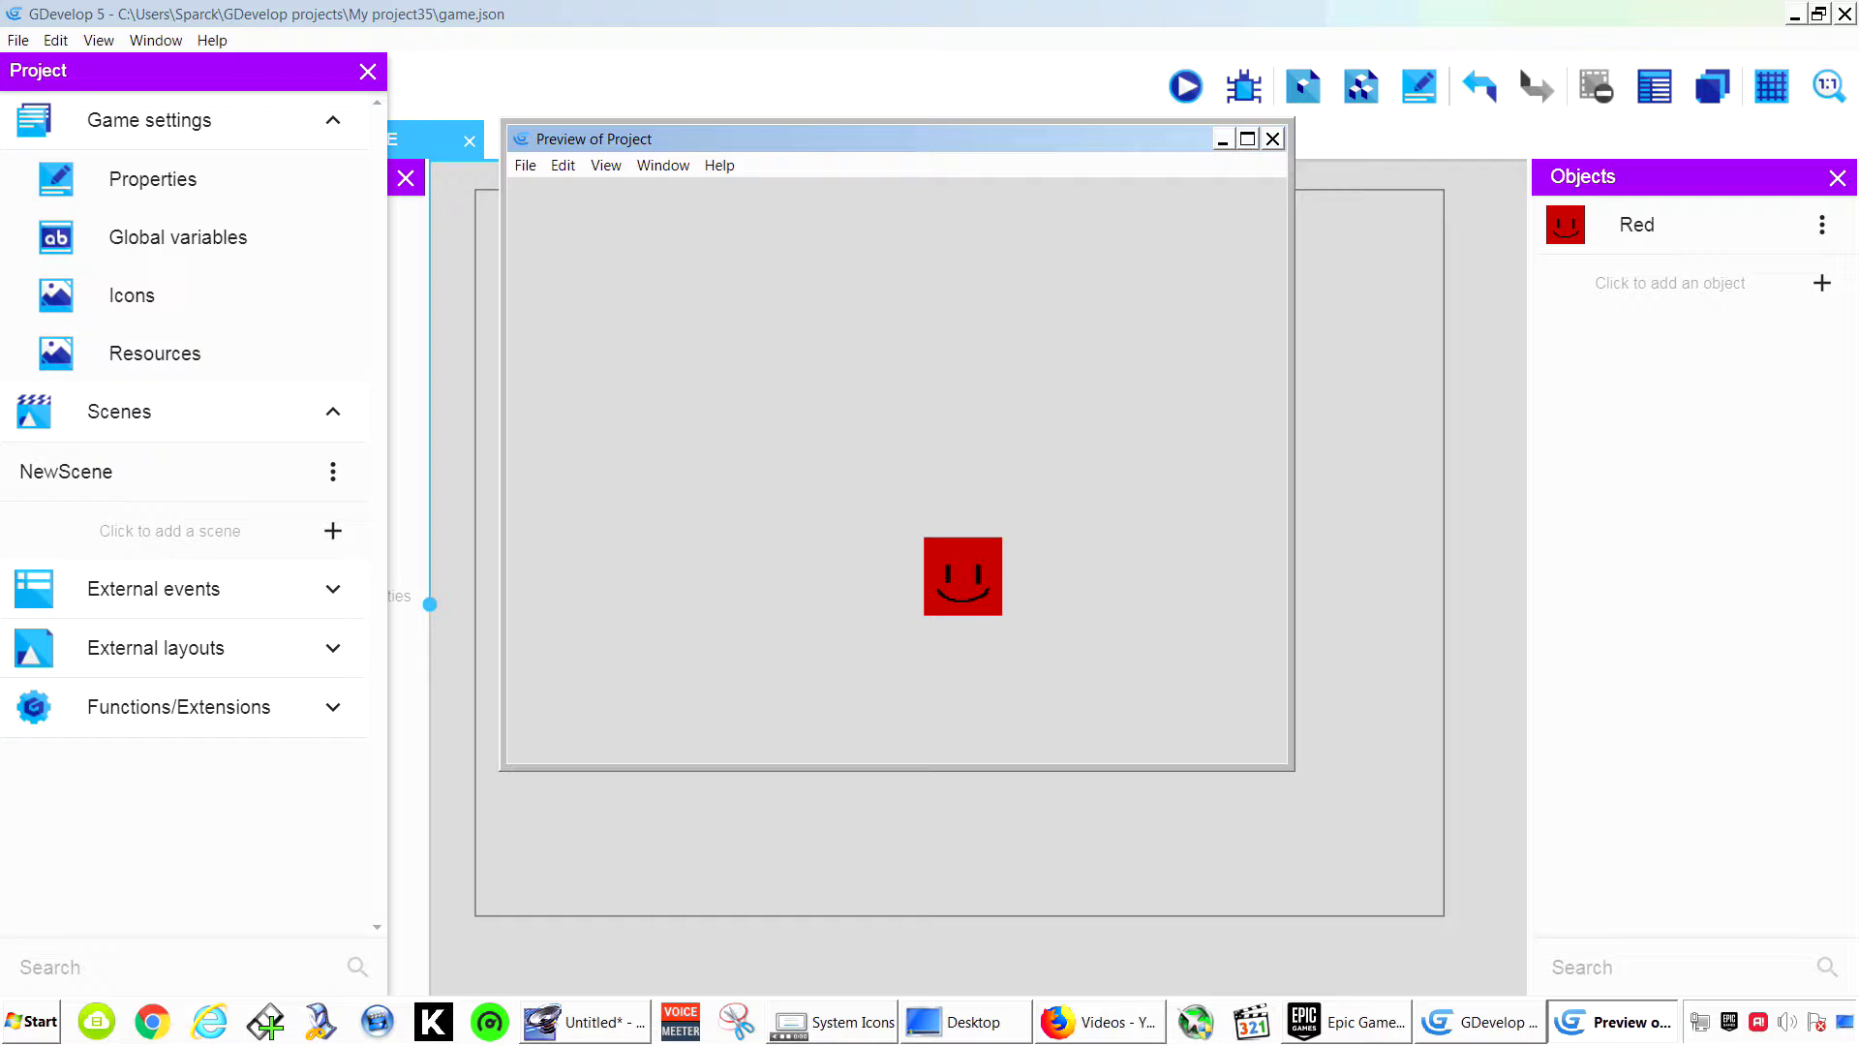
left_click(1273, 139)
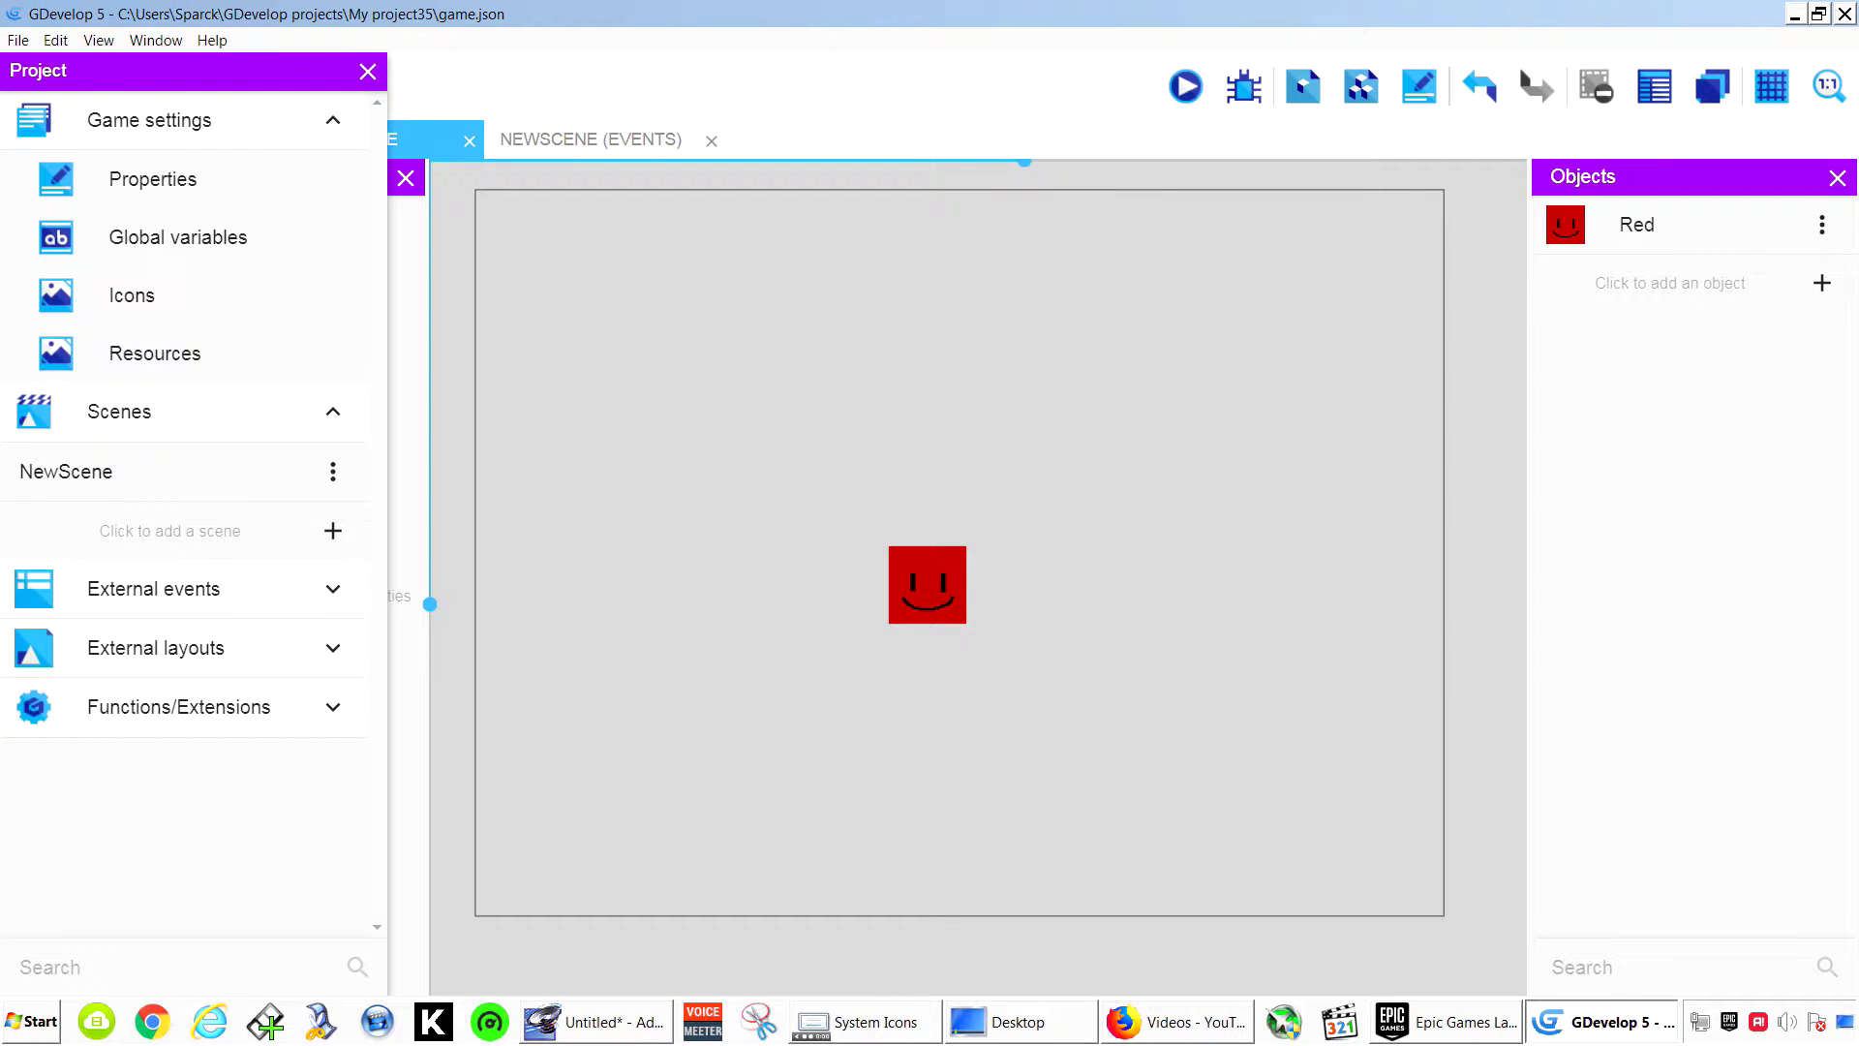
left_click_drag(927, 585, 974, 626)
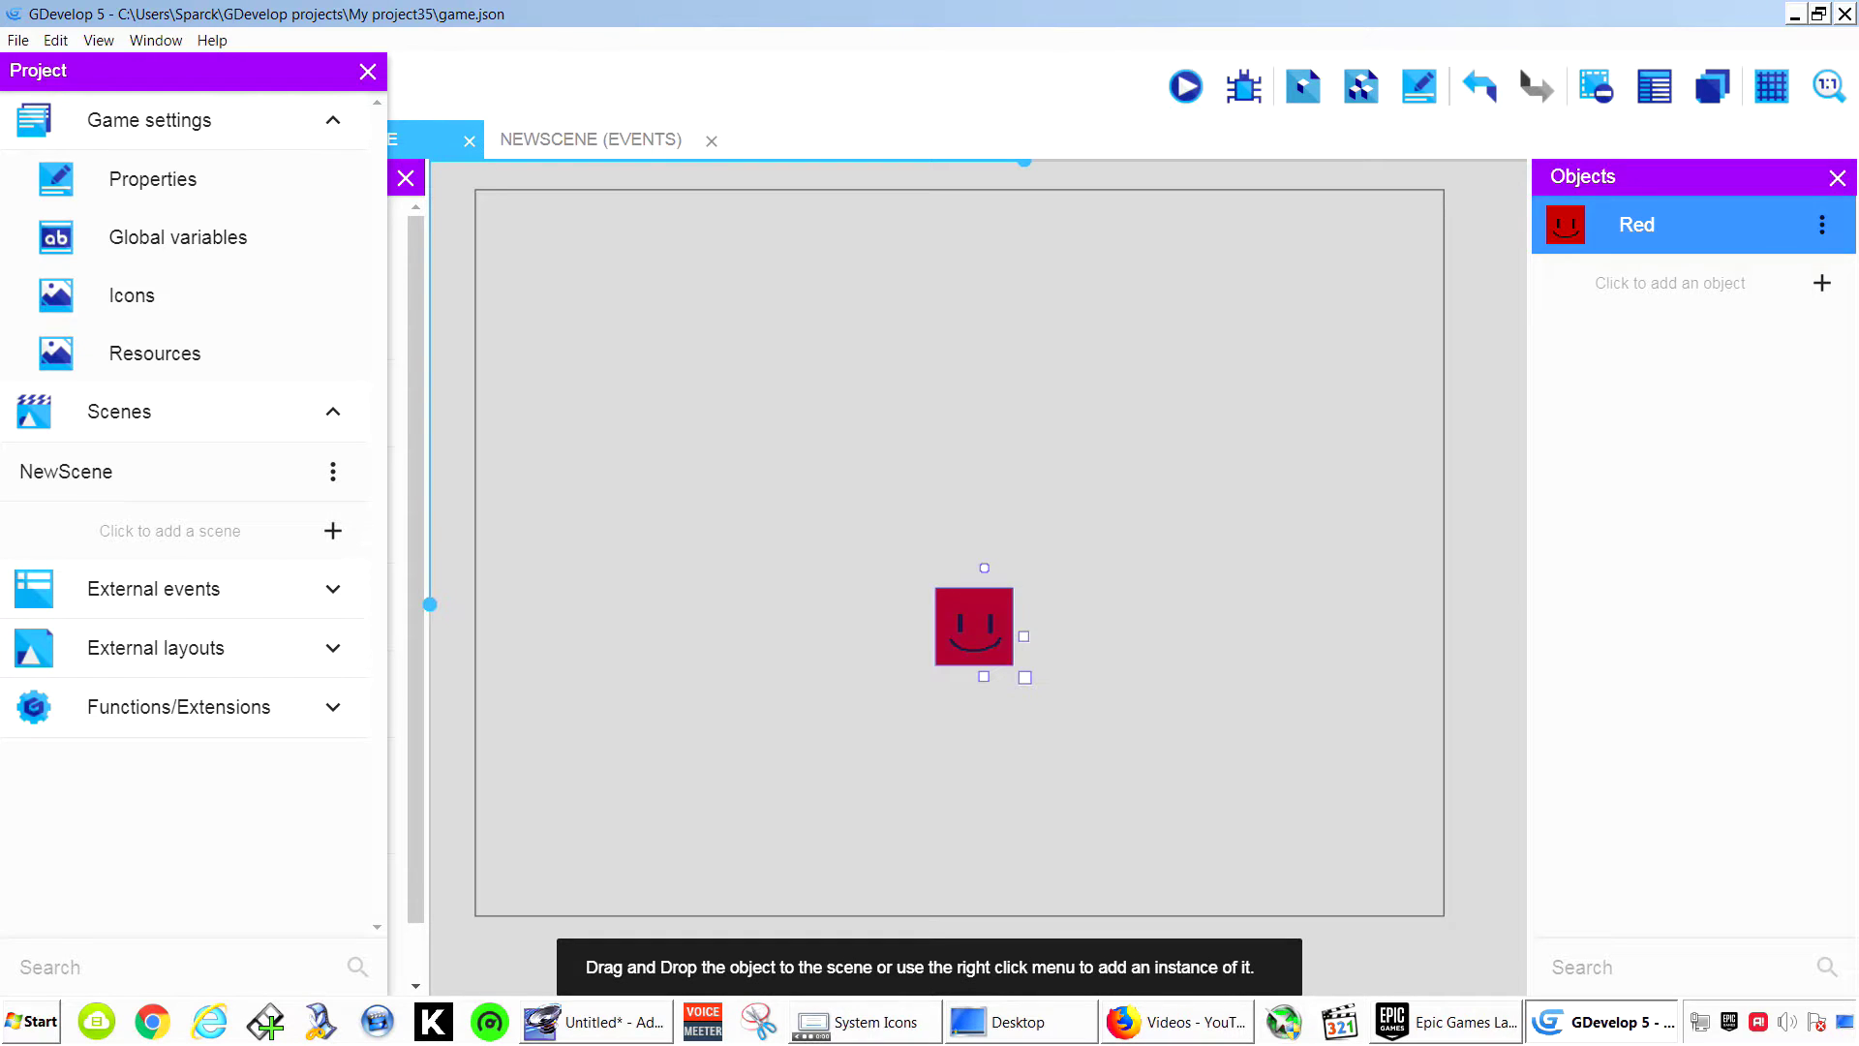
Add a Tiled Sprite object and start creating a new image for it in the Piskel editor.
left_click(1822, 282)
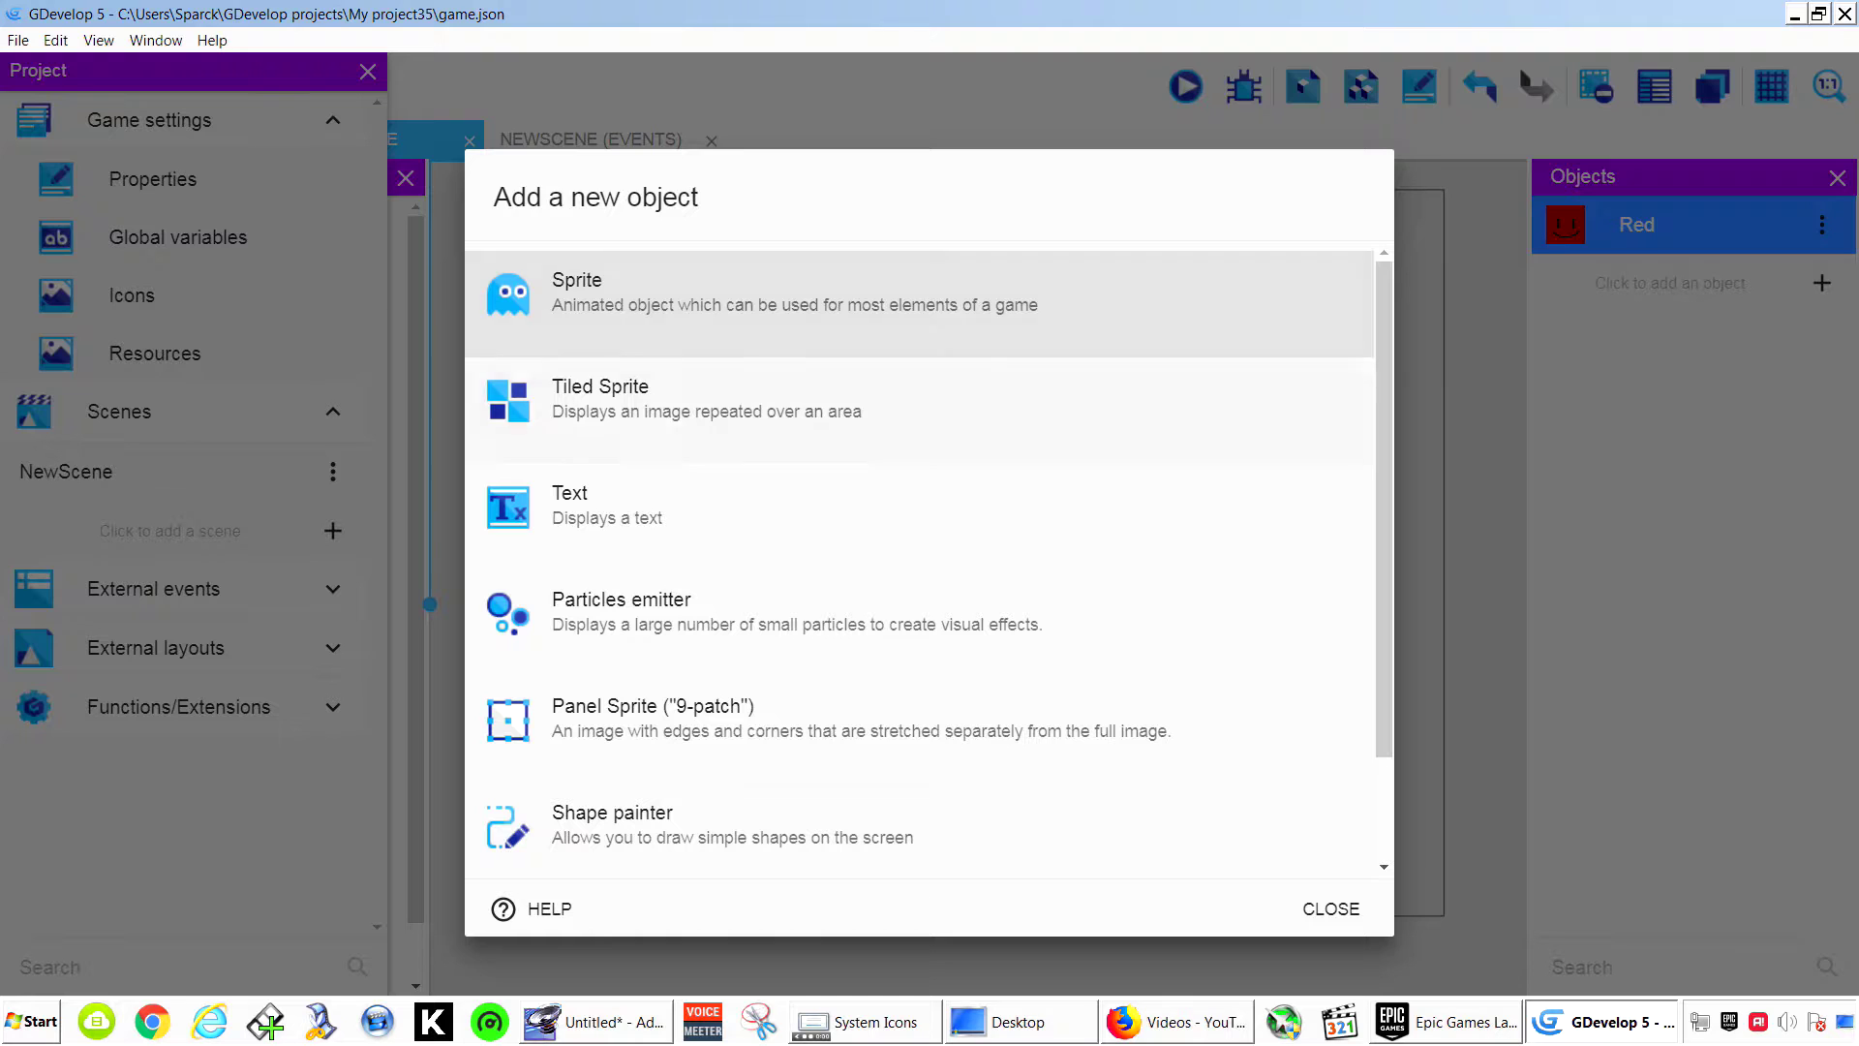
left_click(697, 407)
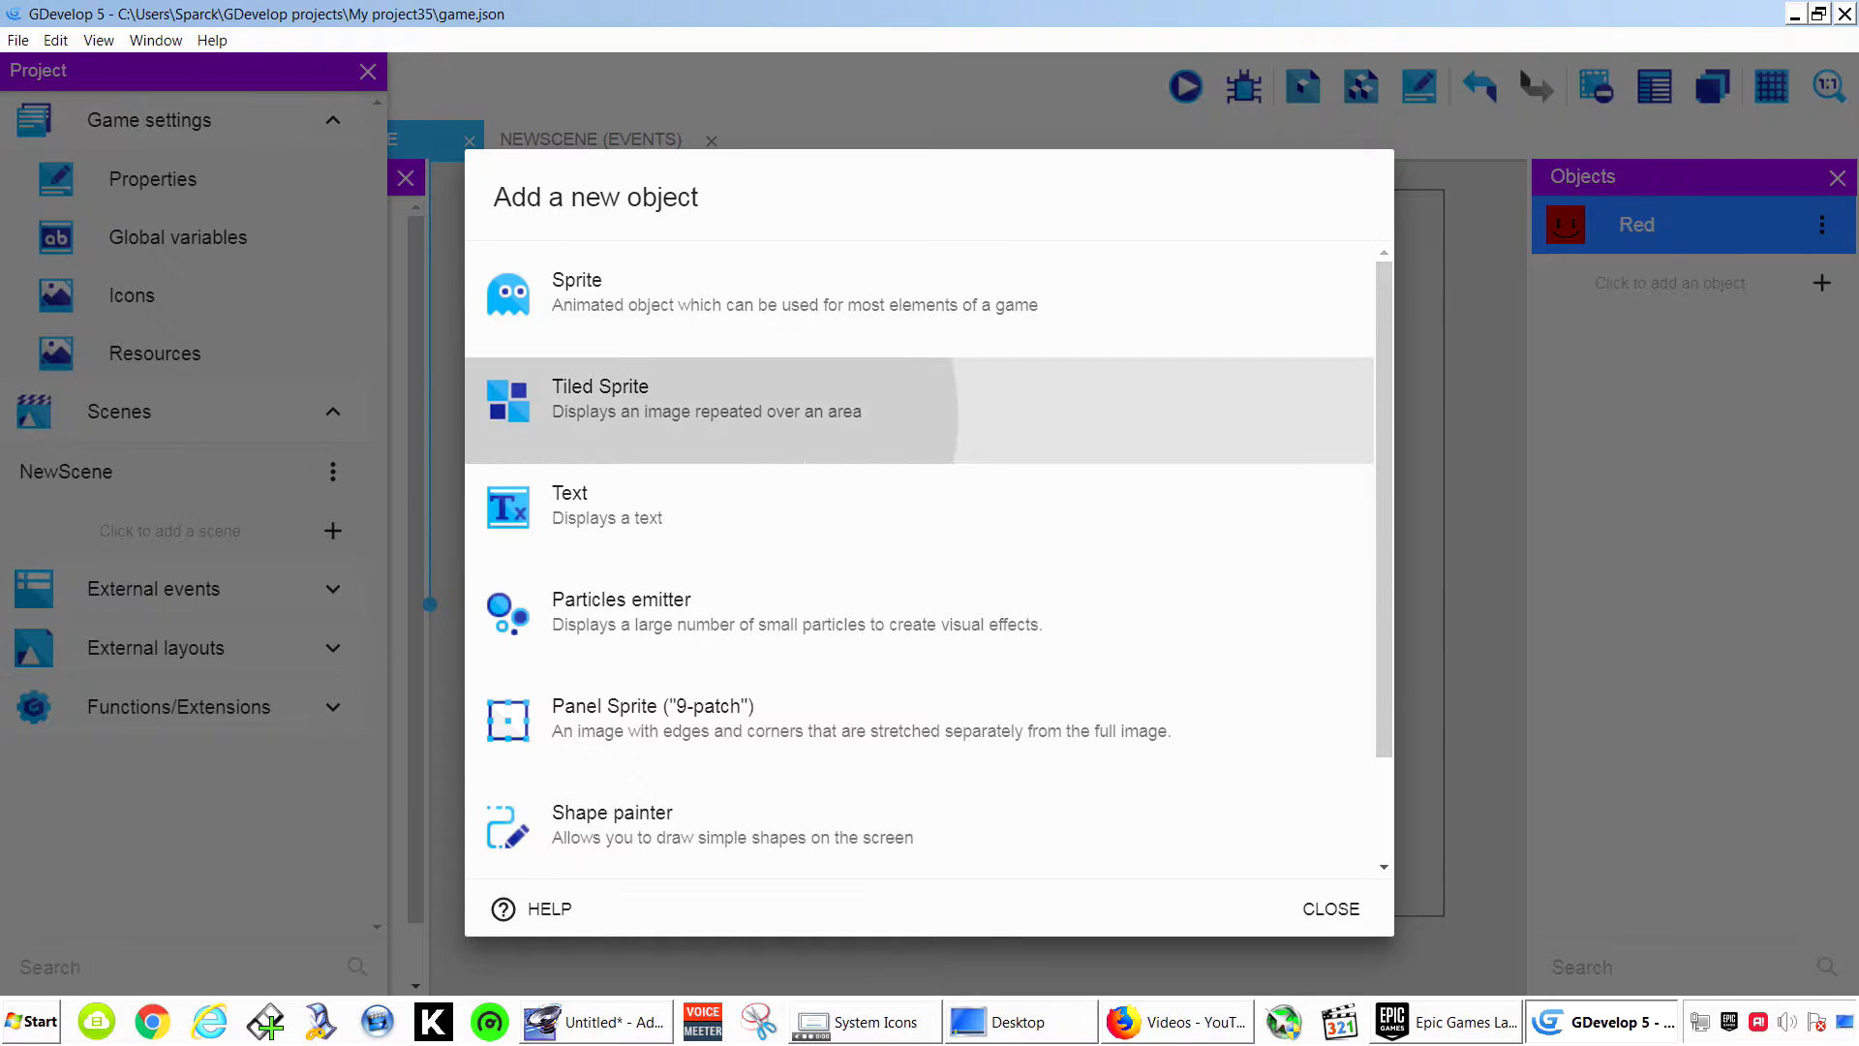
left_click(1334, 517)
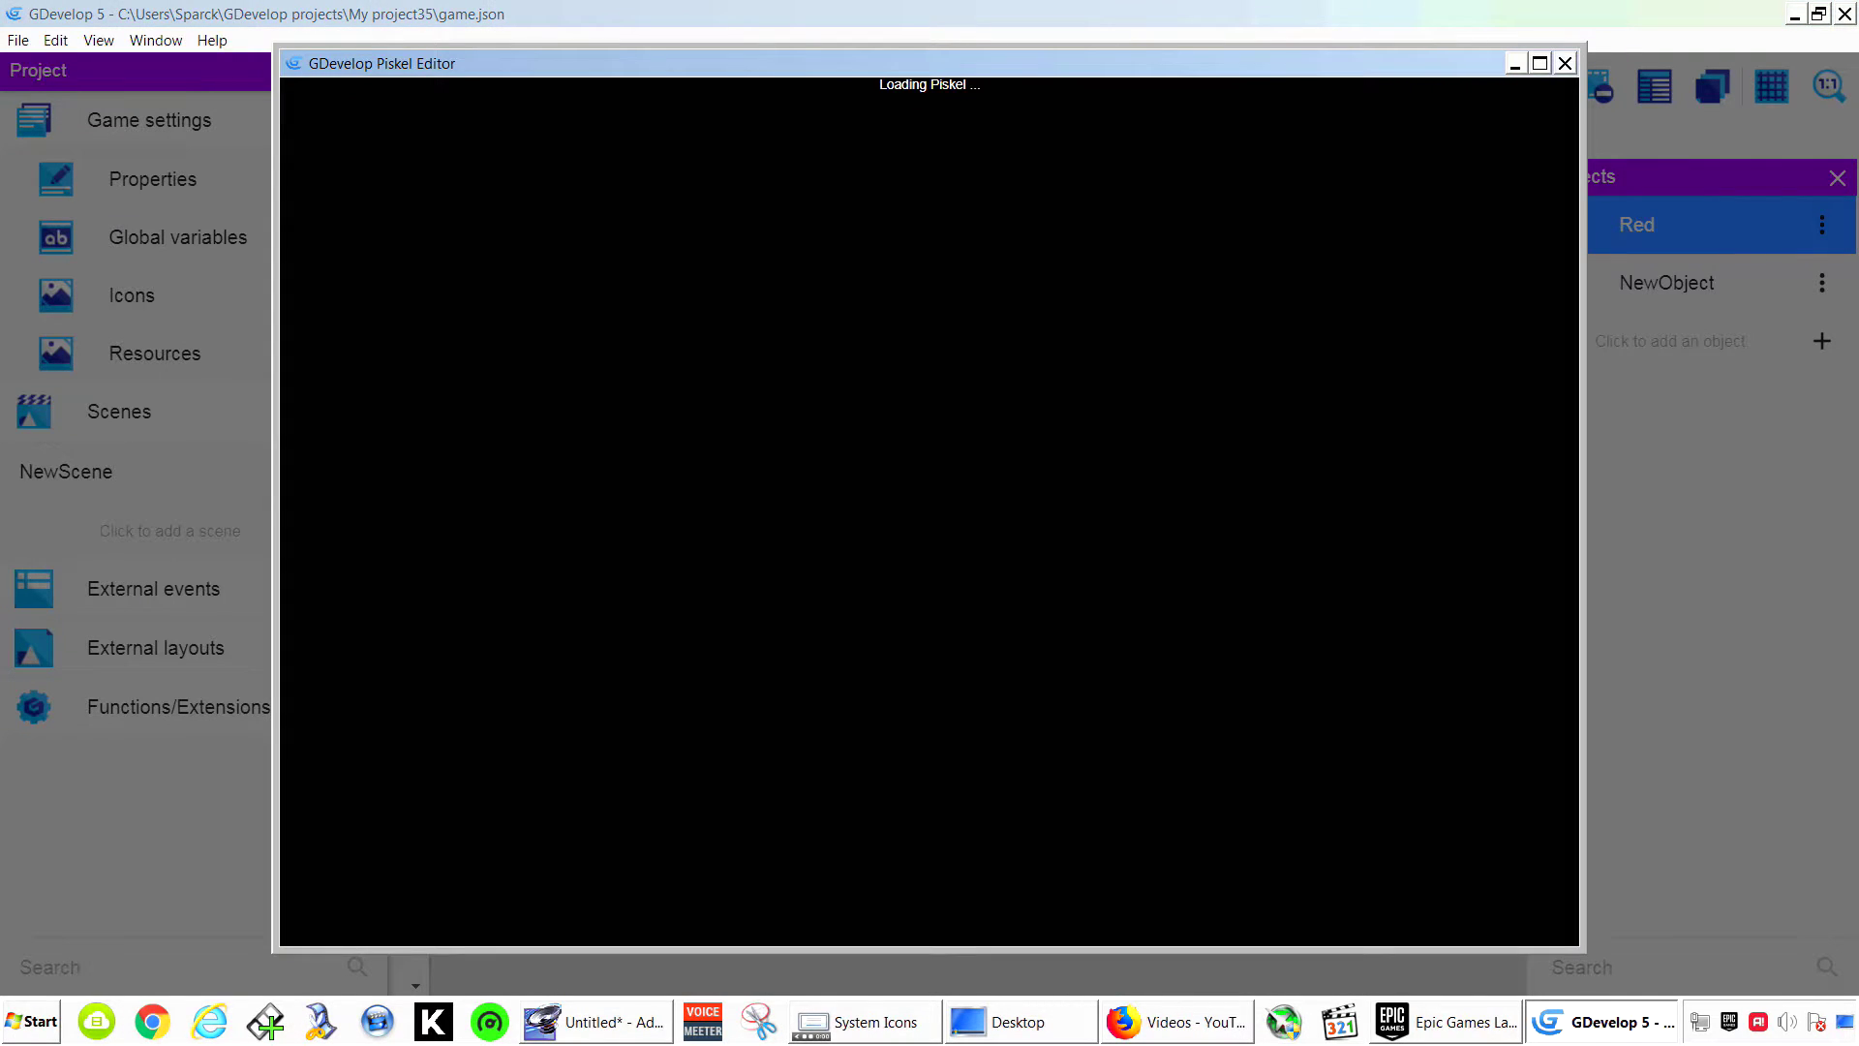
Fill the whole blank canvas with green, color #4e820d.
left_click(321, 797)
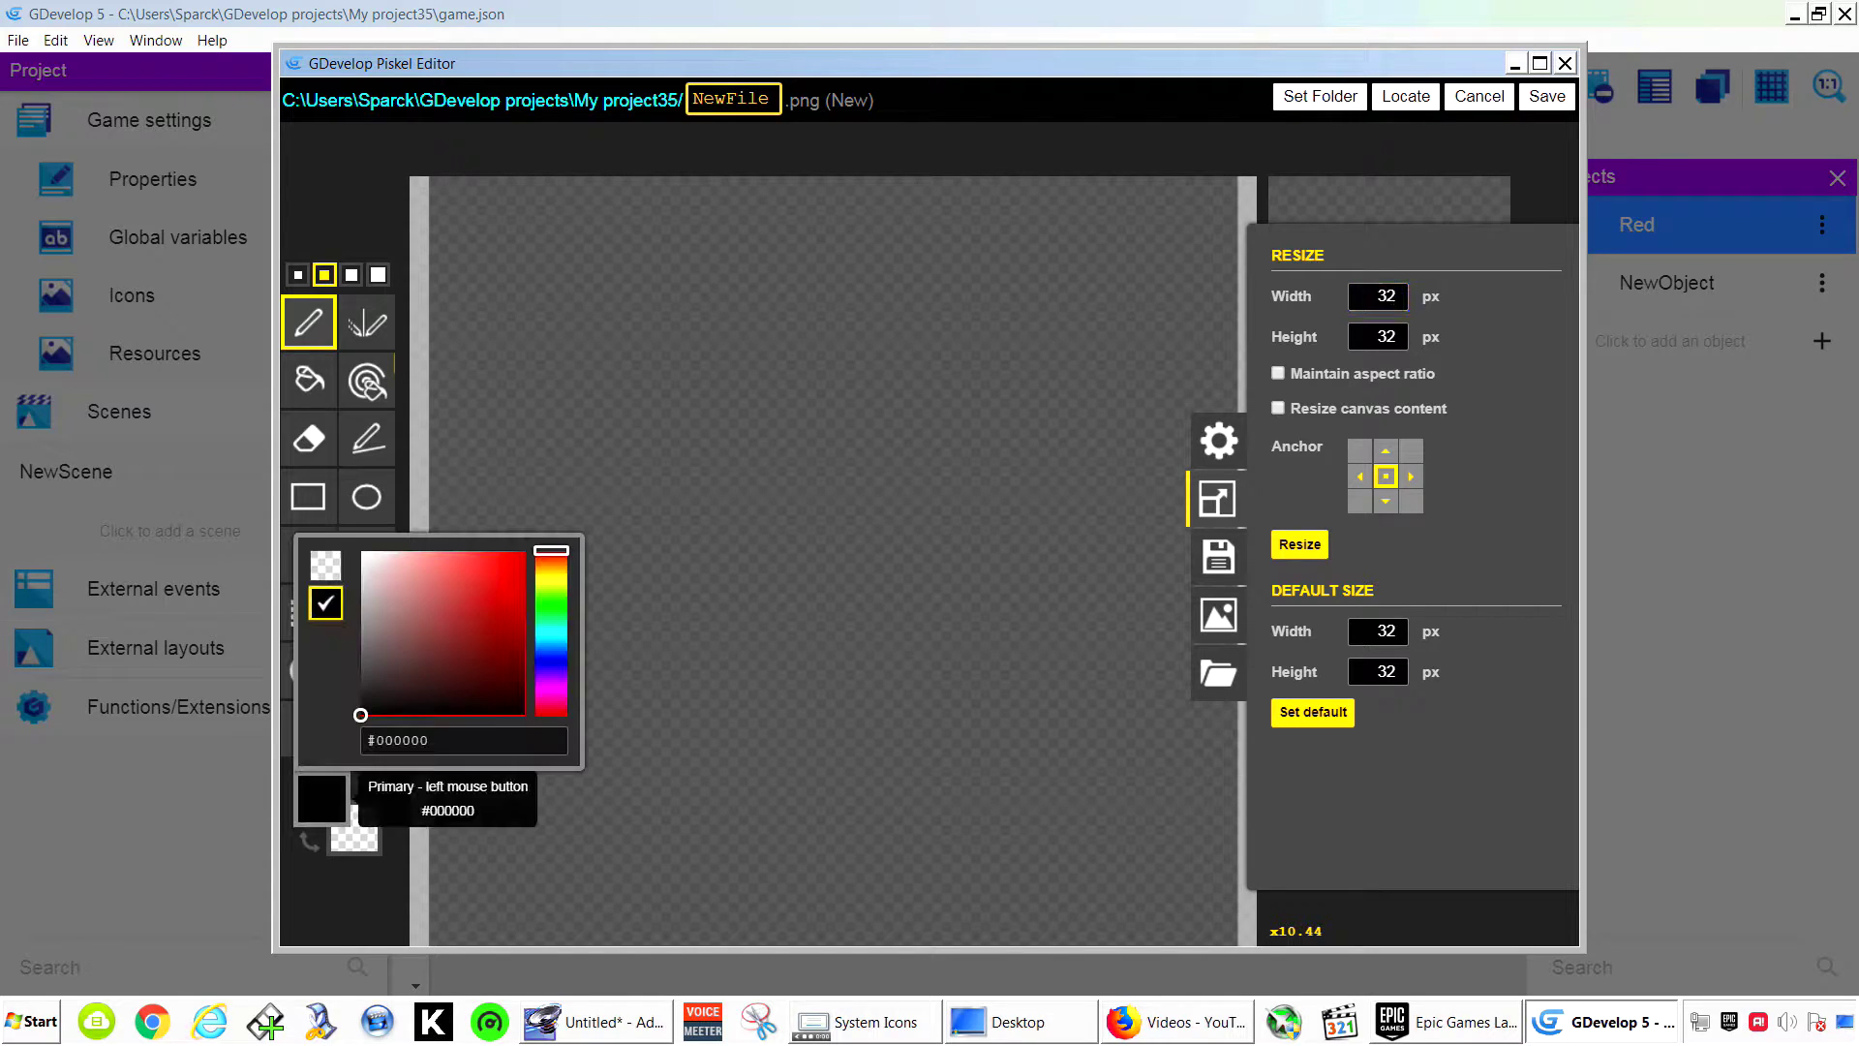
left_click(551, 590)
left_click(508, 631)
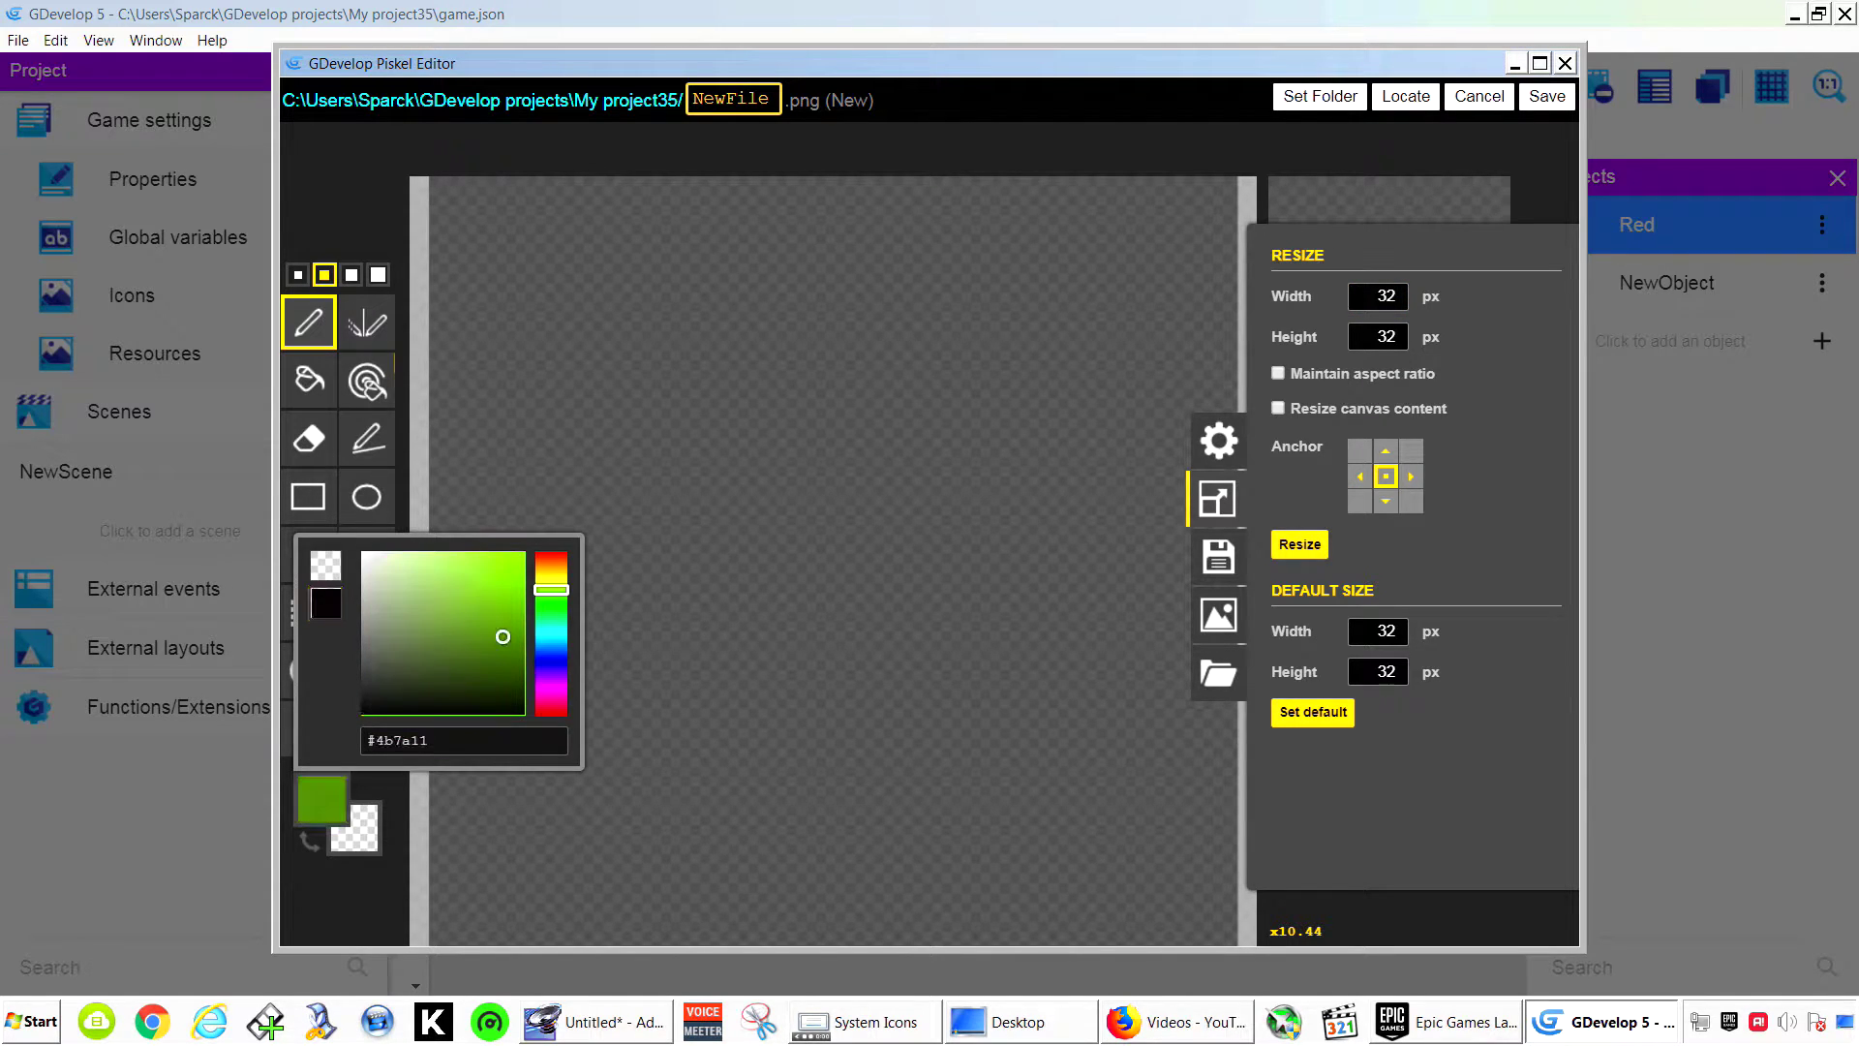
left_click(310, 379)
left_click(814, 549)
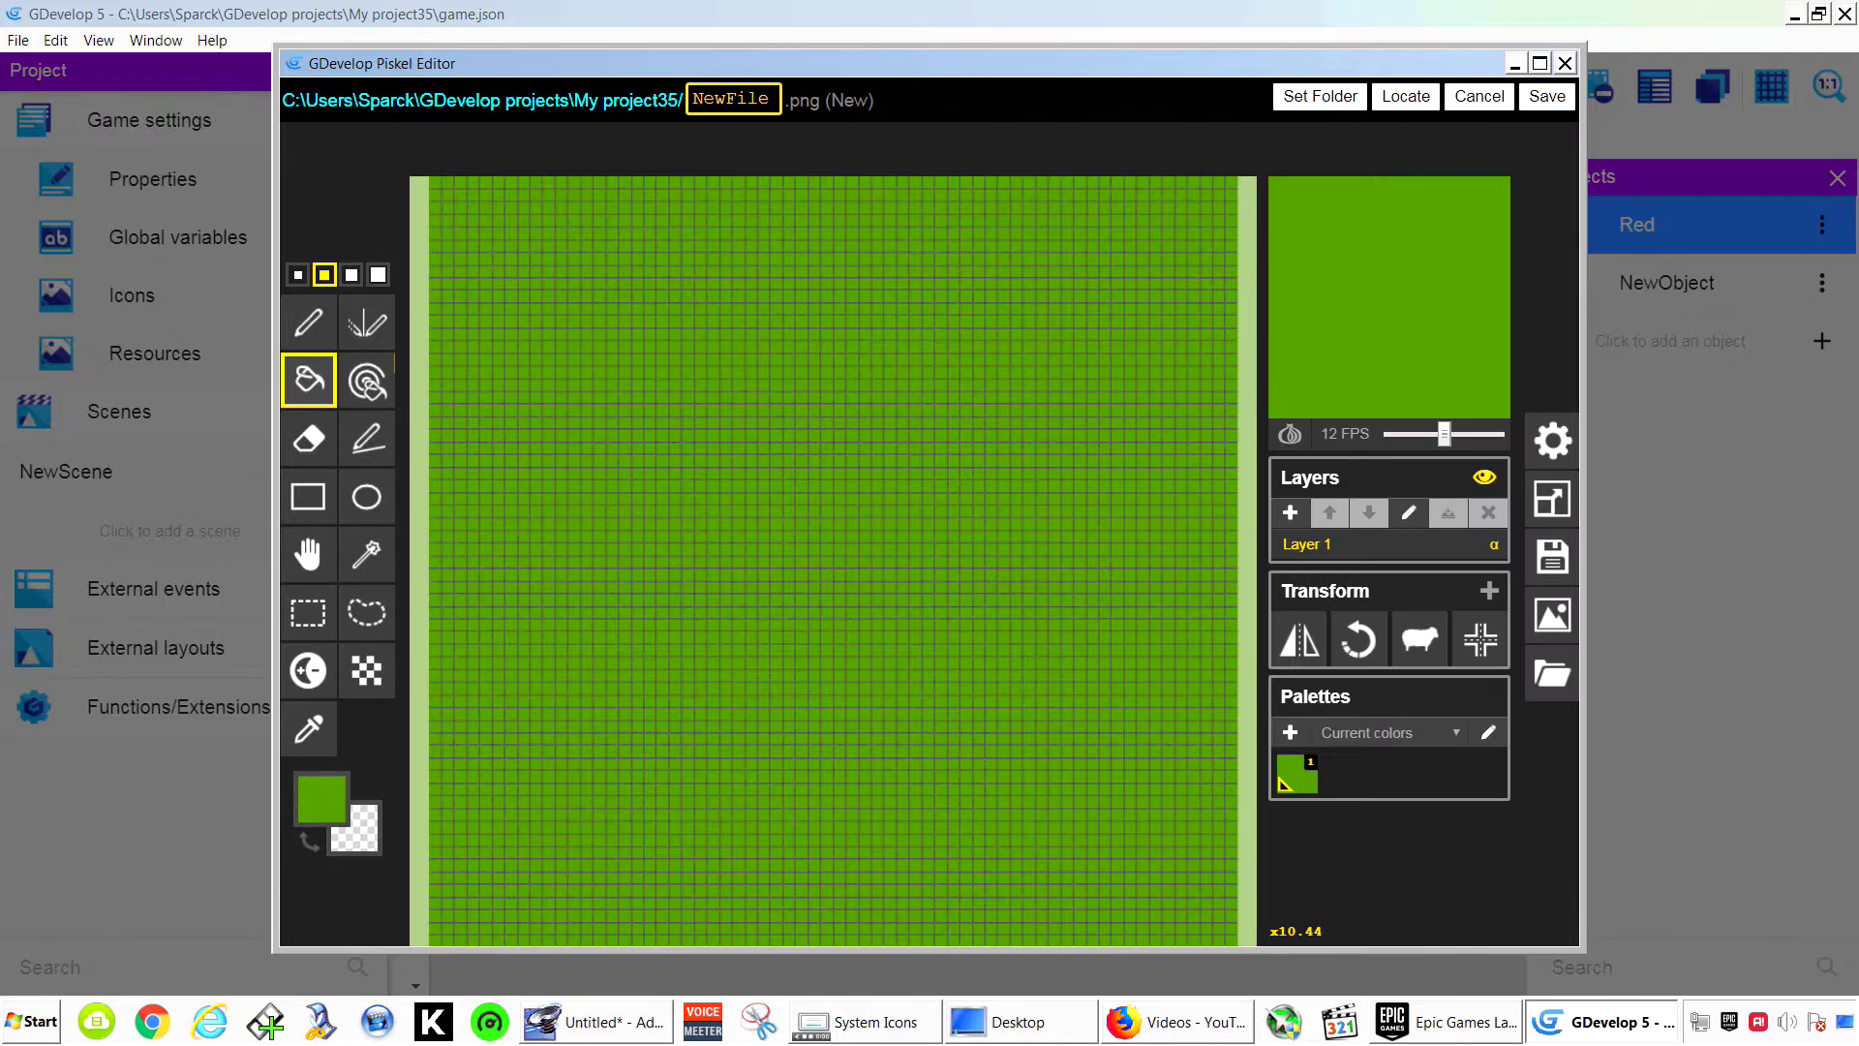
Set the primary drawing color to a darker green, #31510a.
left_click(324, 797)
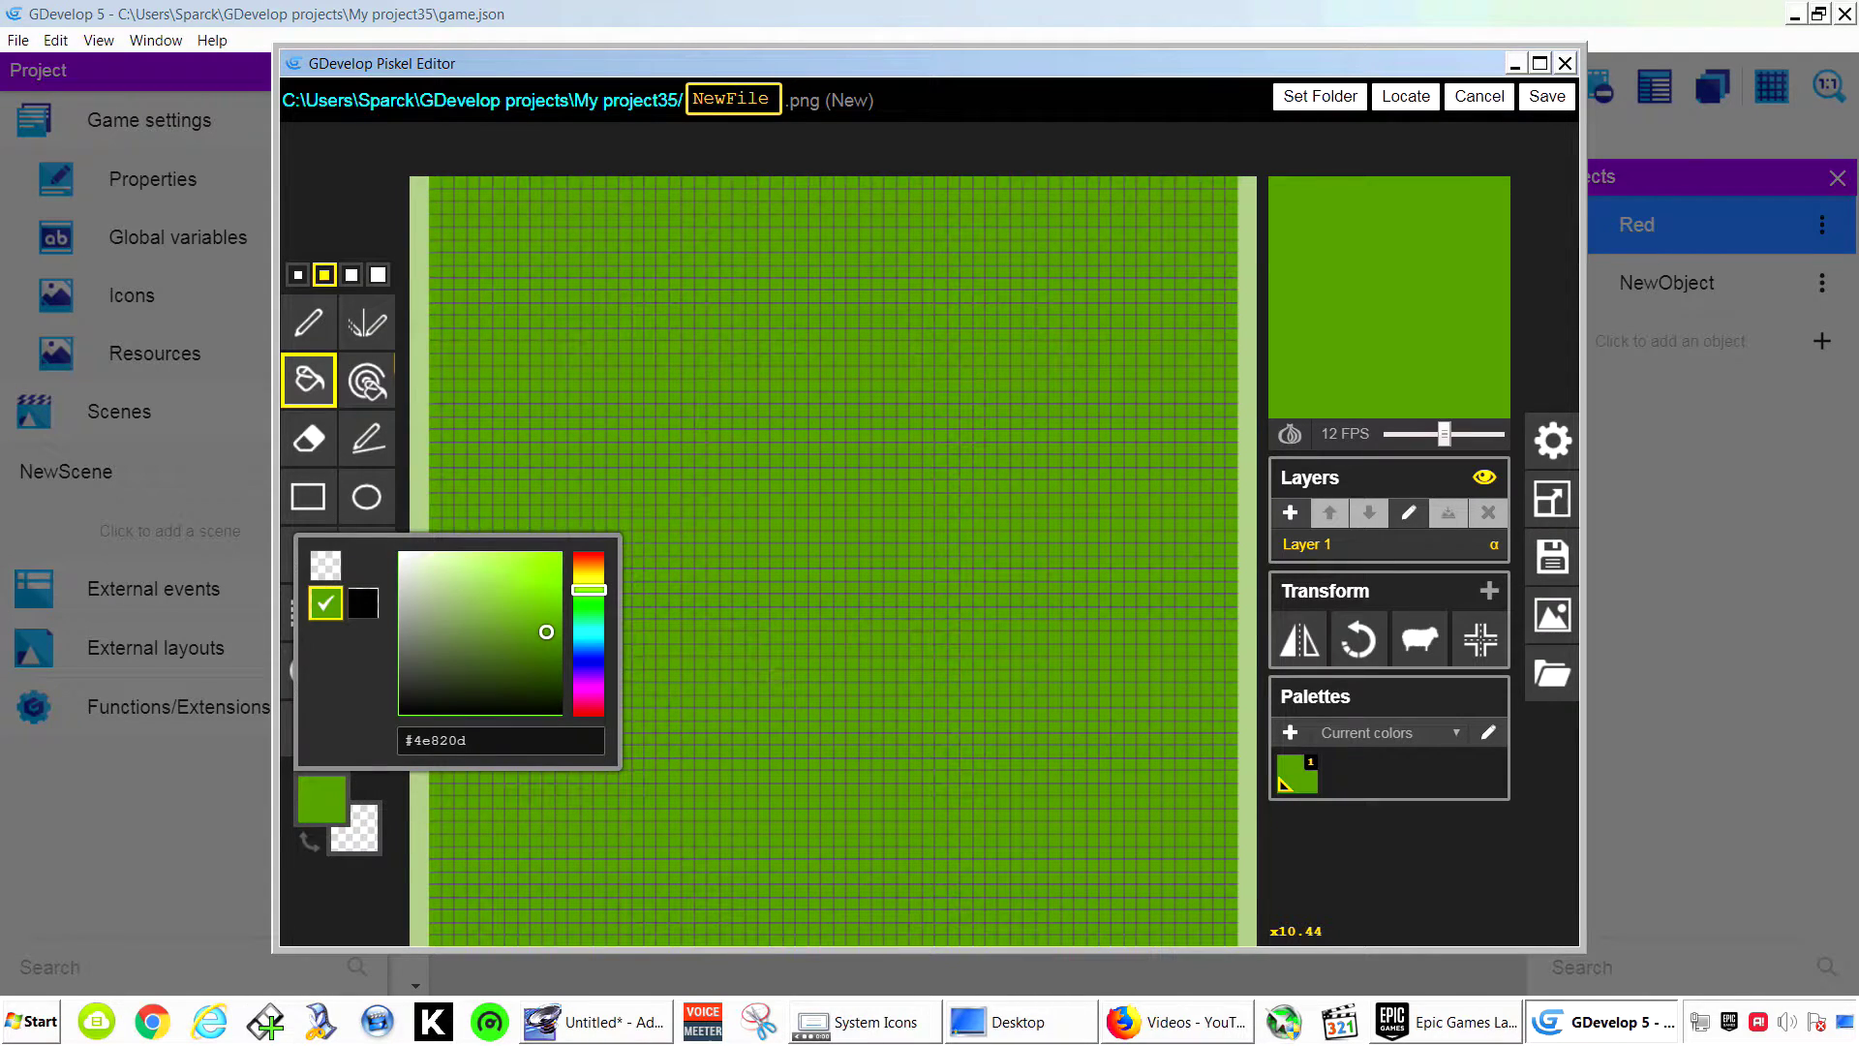
left_click_drag(532, 660, 544, 662)
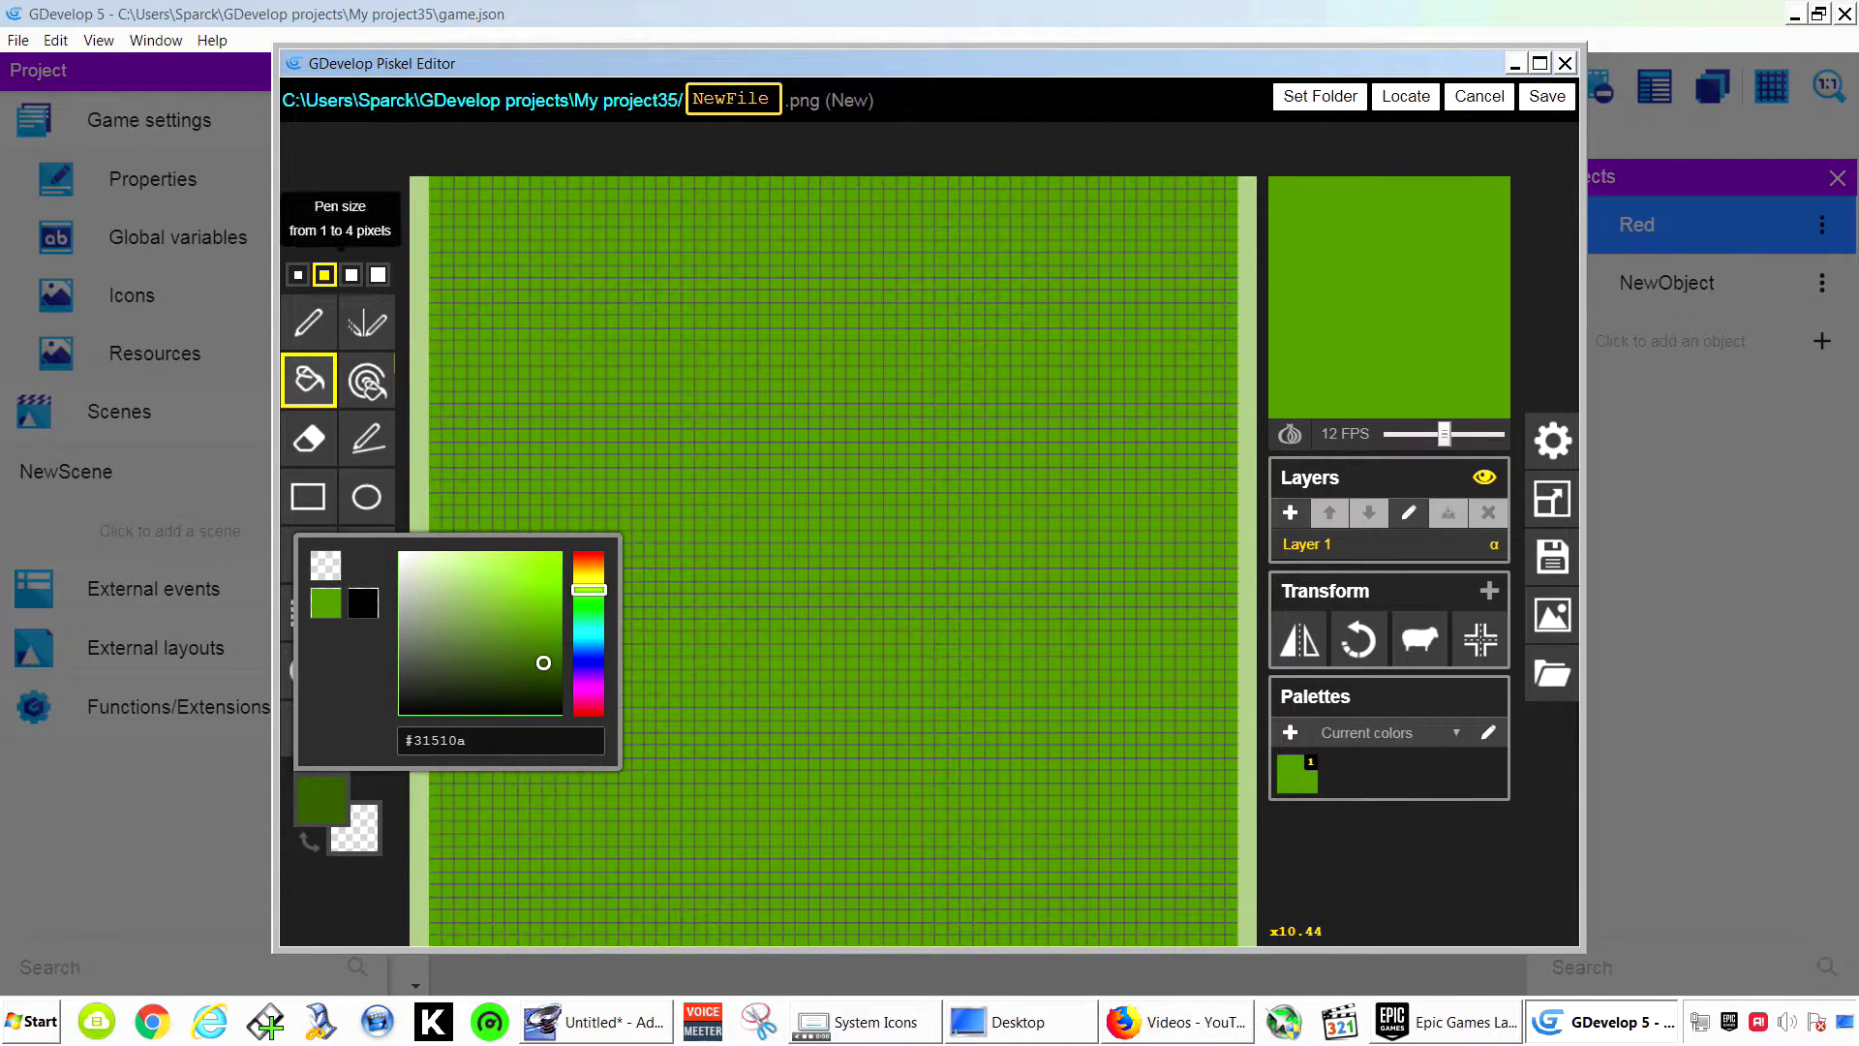
left_click(611, 358)
left_click(600, 460)
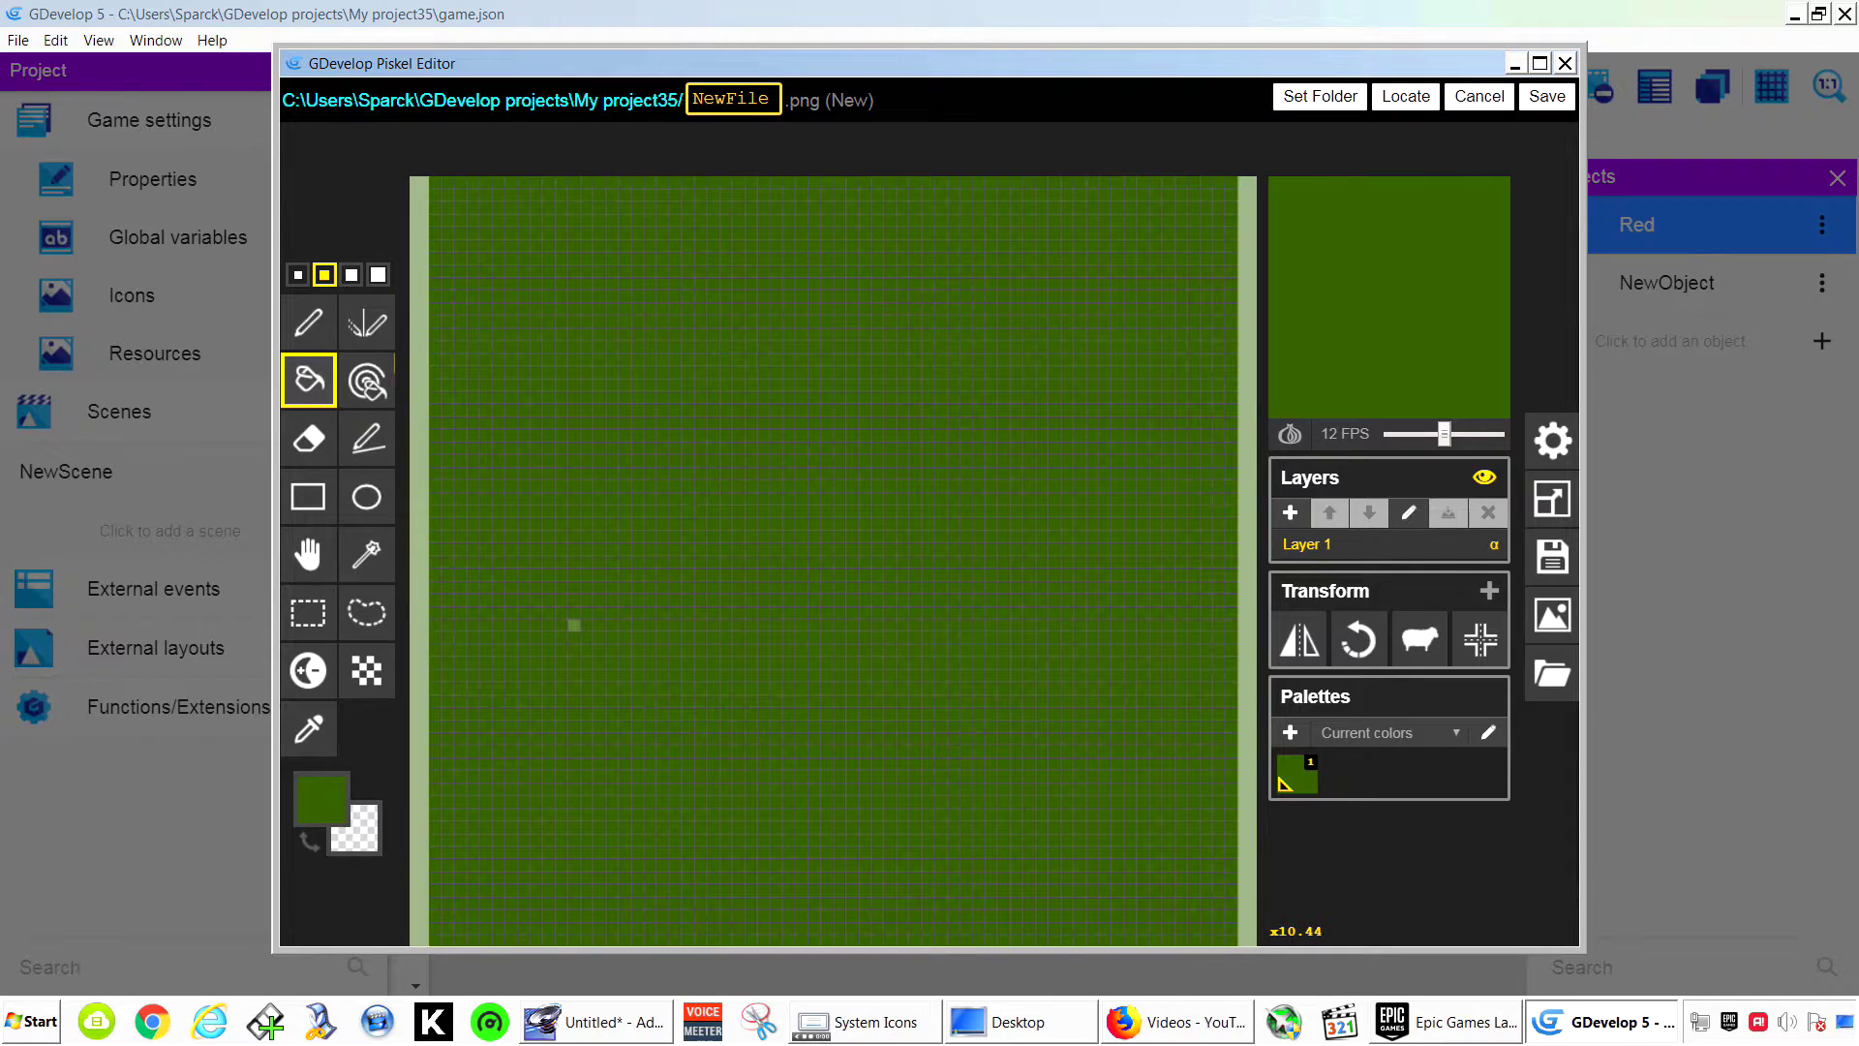
key("ctrl+z")
Scatter small dark green spots across the green canvas with a 3-pixel pen, and save the image to the tiled sprite object.
left_click(351, 274)
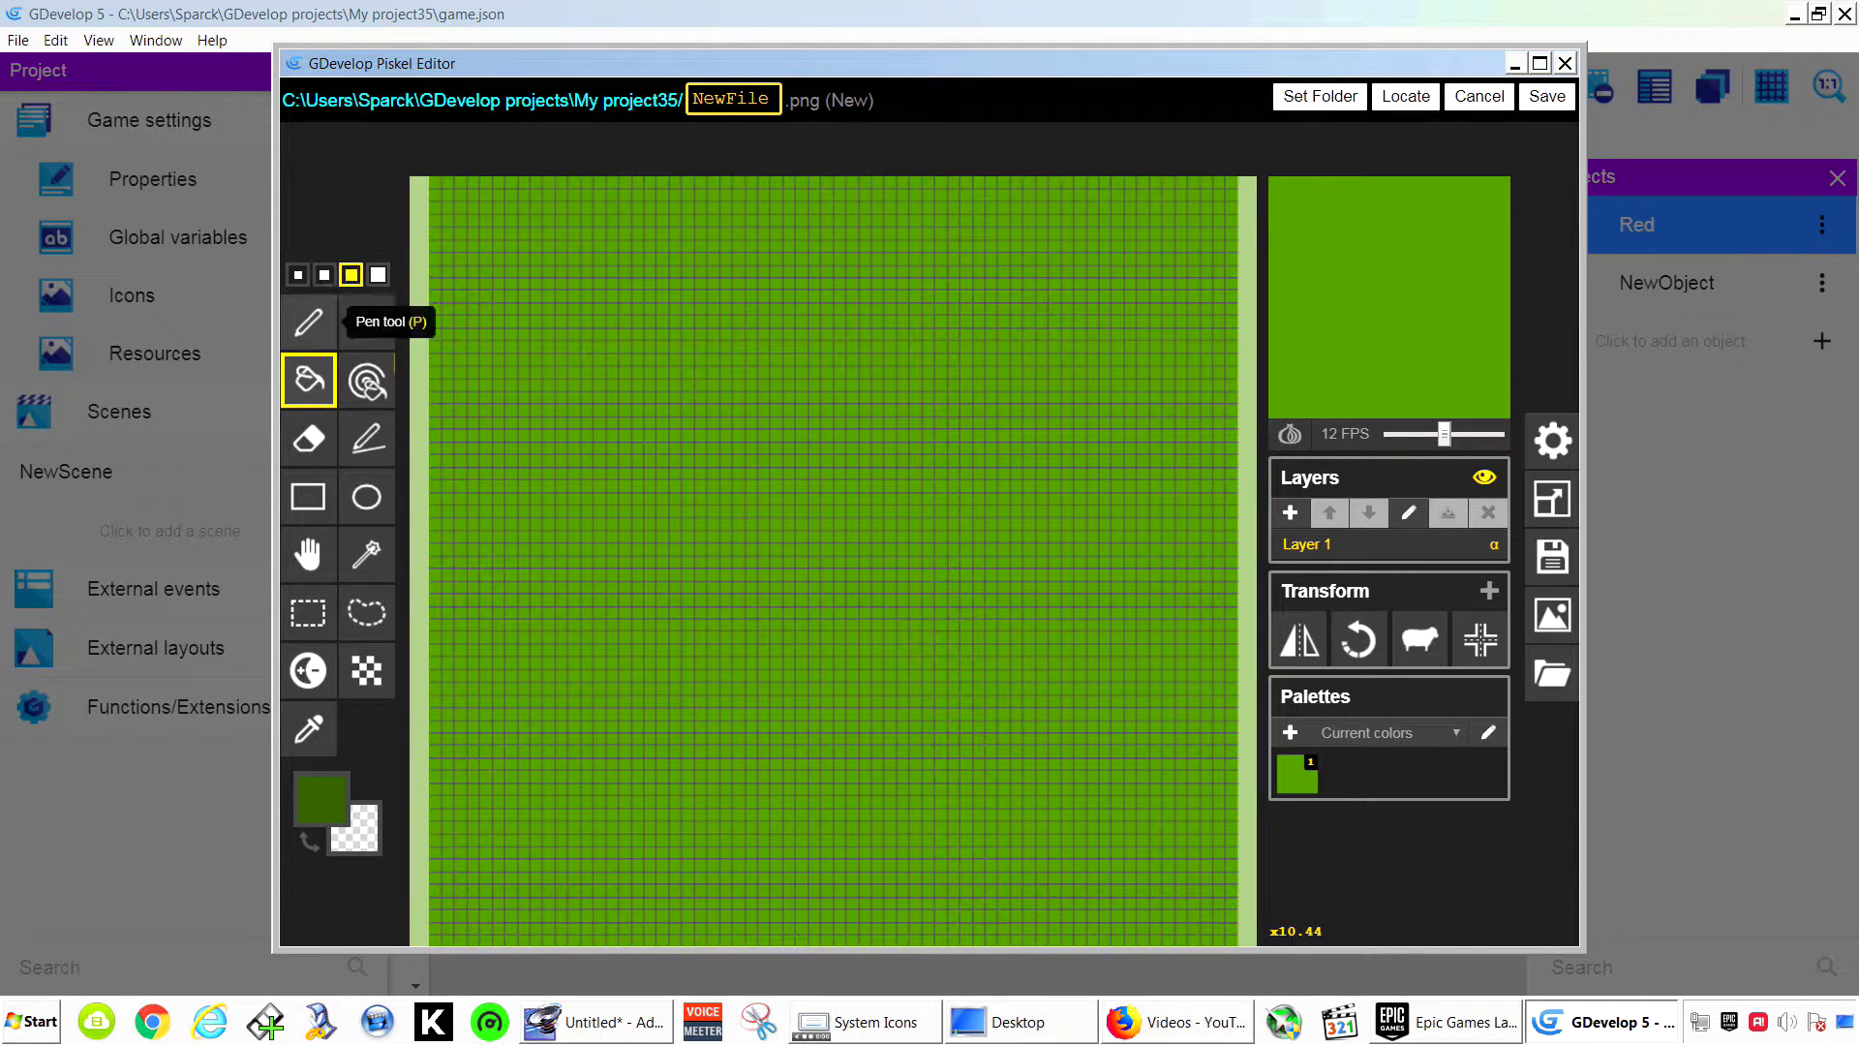
left_click(308, 323)
left_click(537, 271)
left_click(636, 789)
left_click(485, 637)
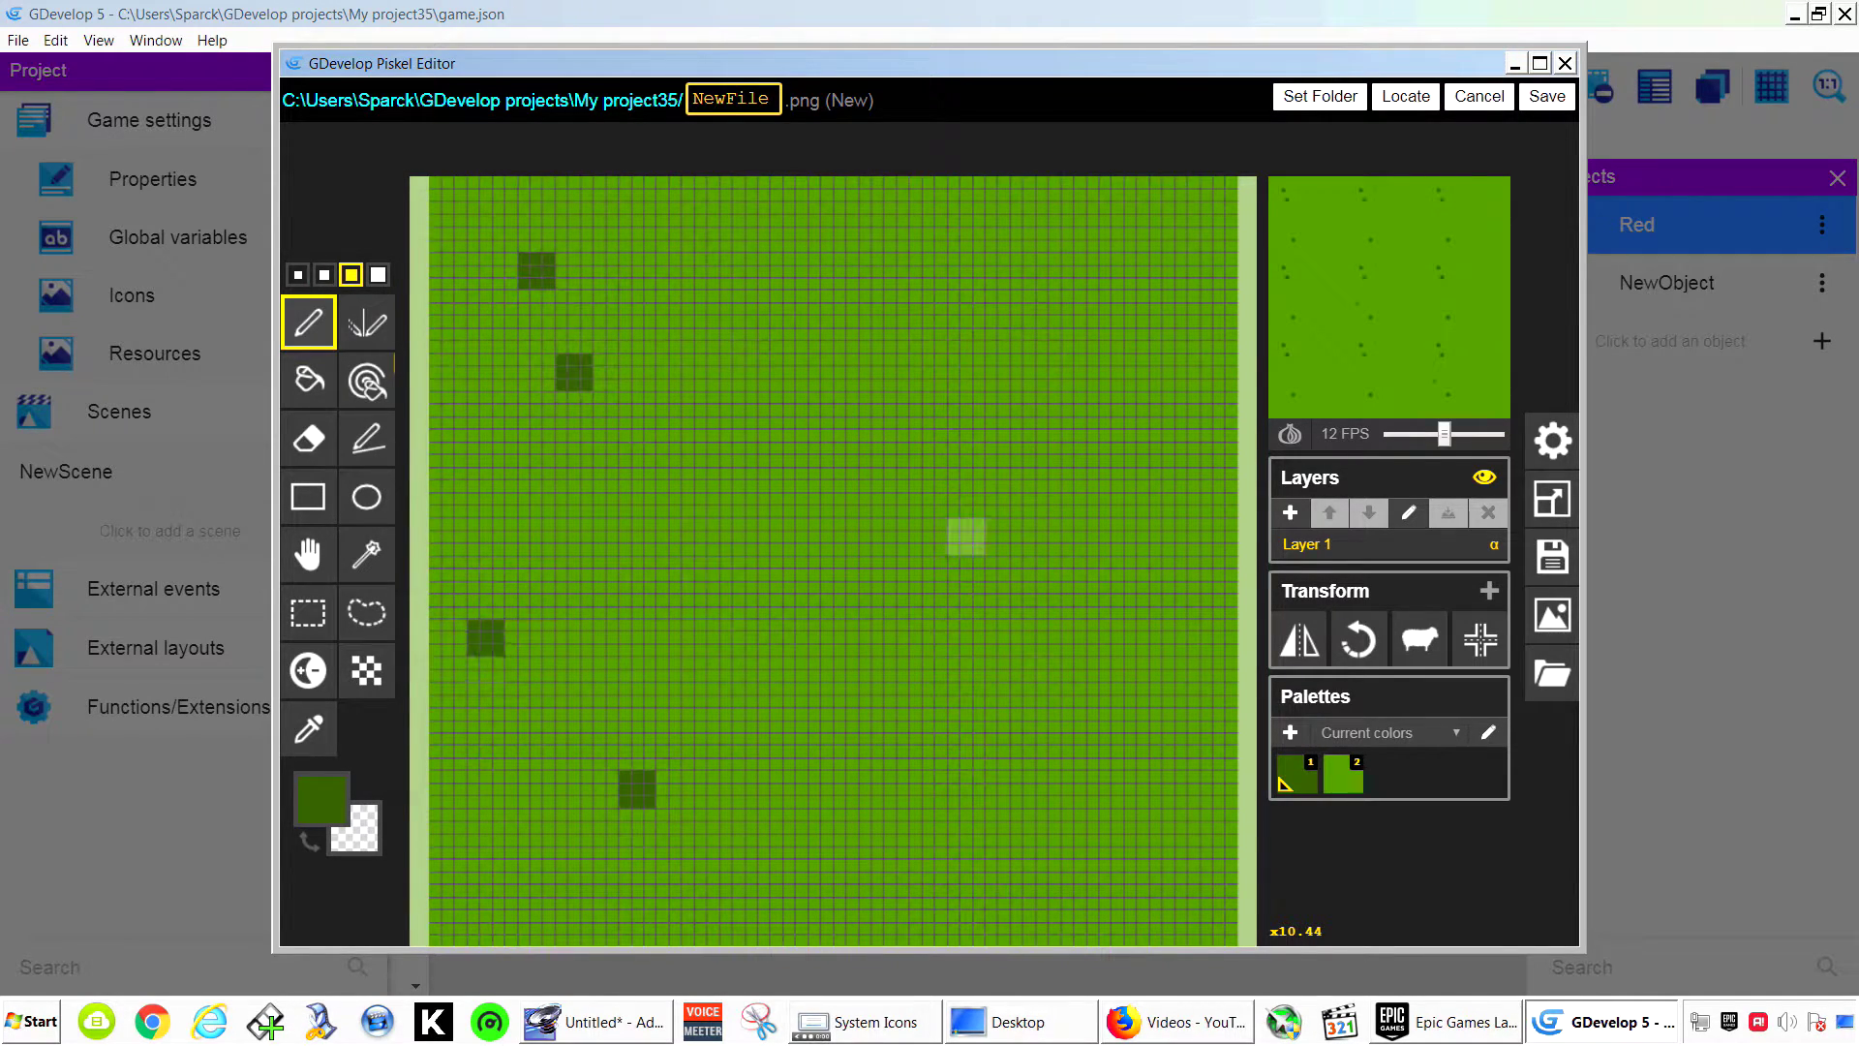
left_click(978, 523)
left_click(1041, 839)
left_click(738, 631)
left_click(826, 384)
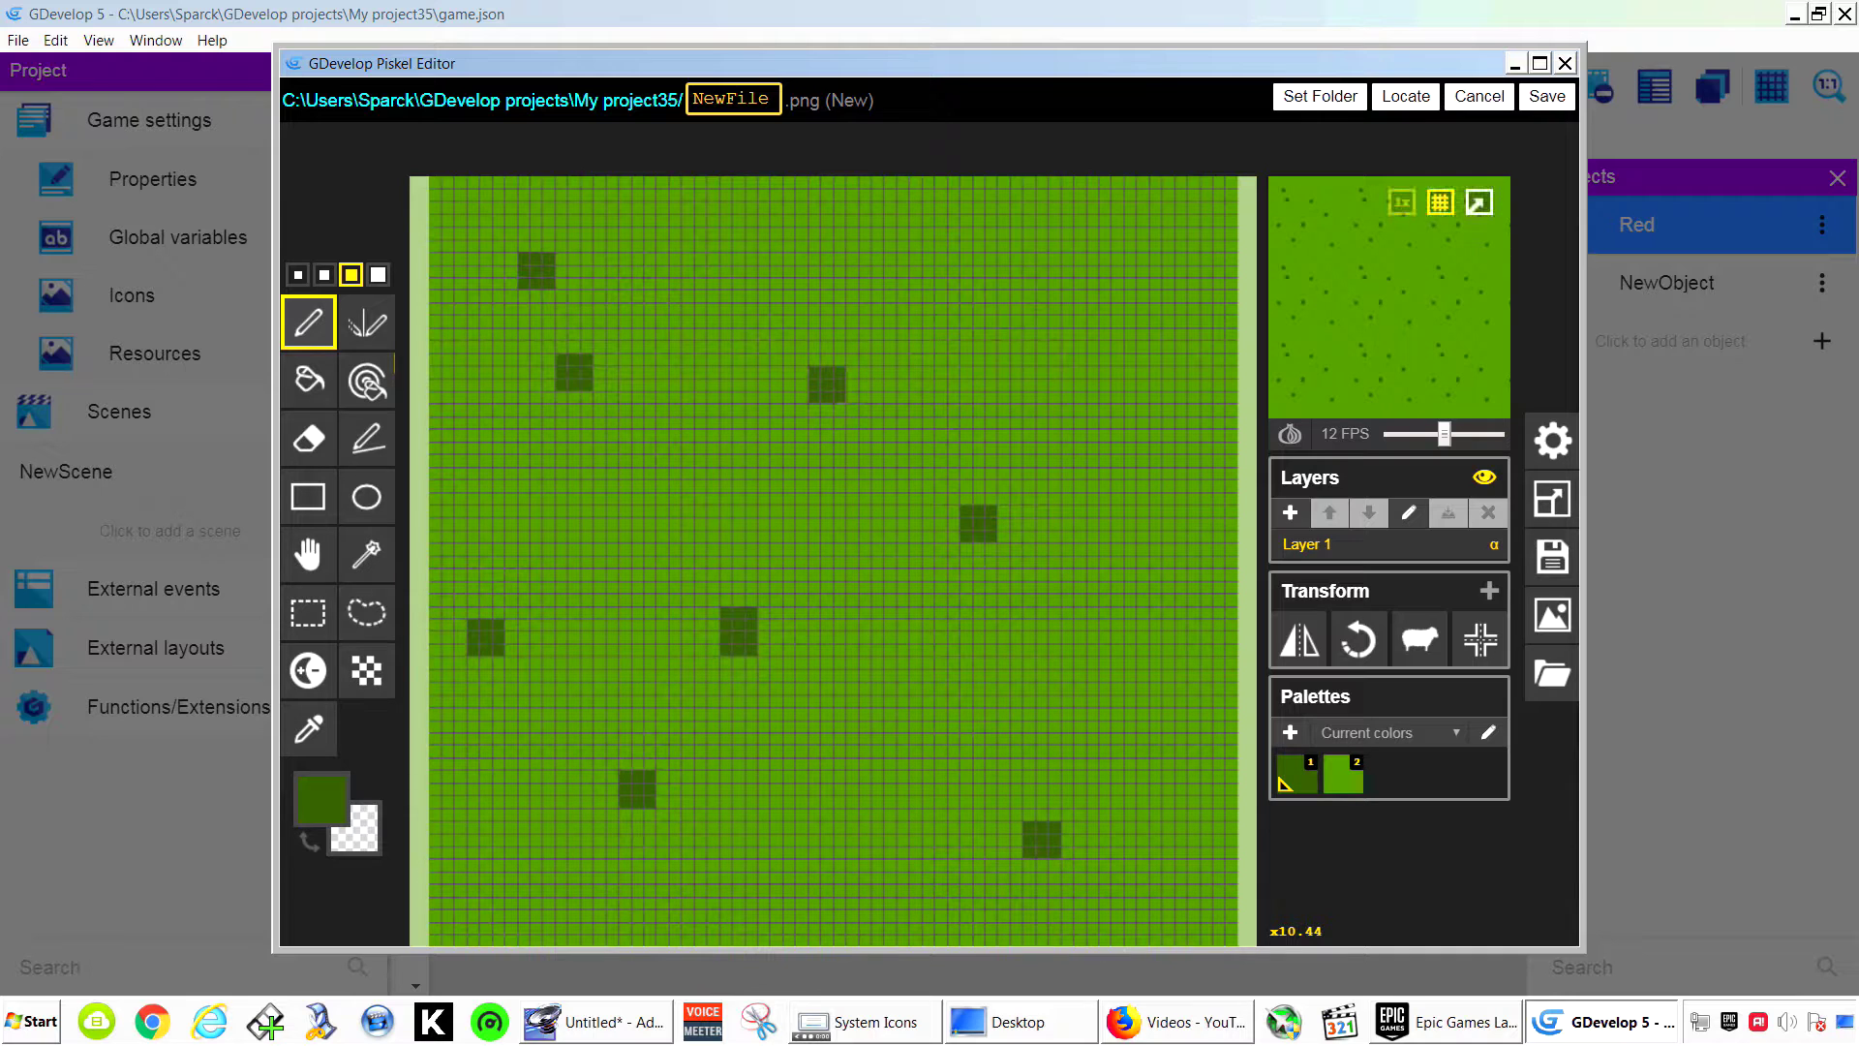
left_click(1130, 297)
left_click(1181, 606)
left_click(940, 271)
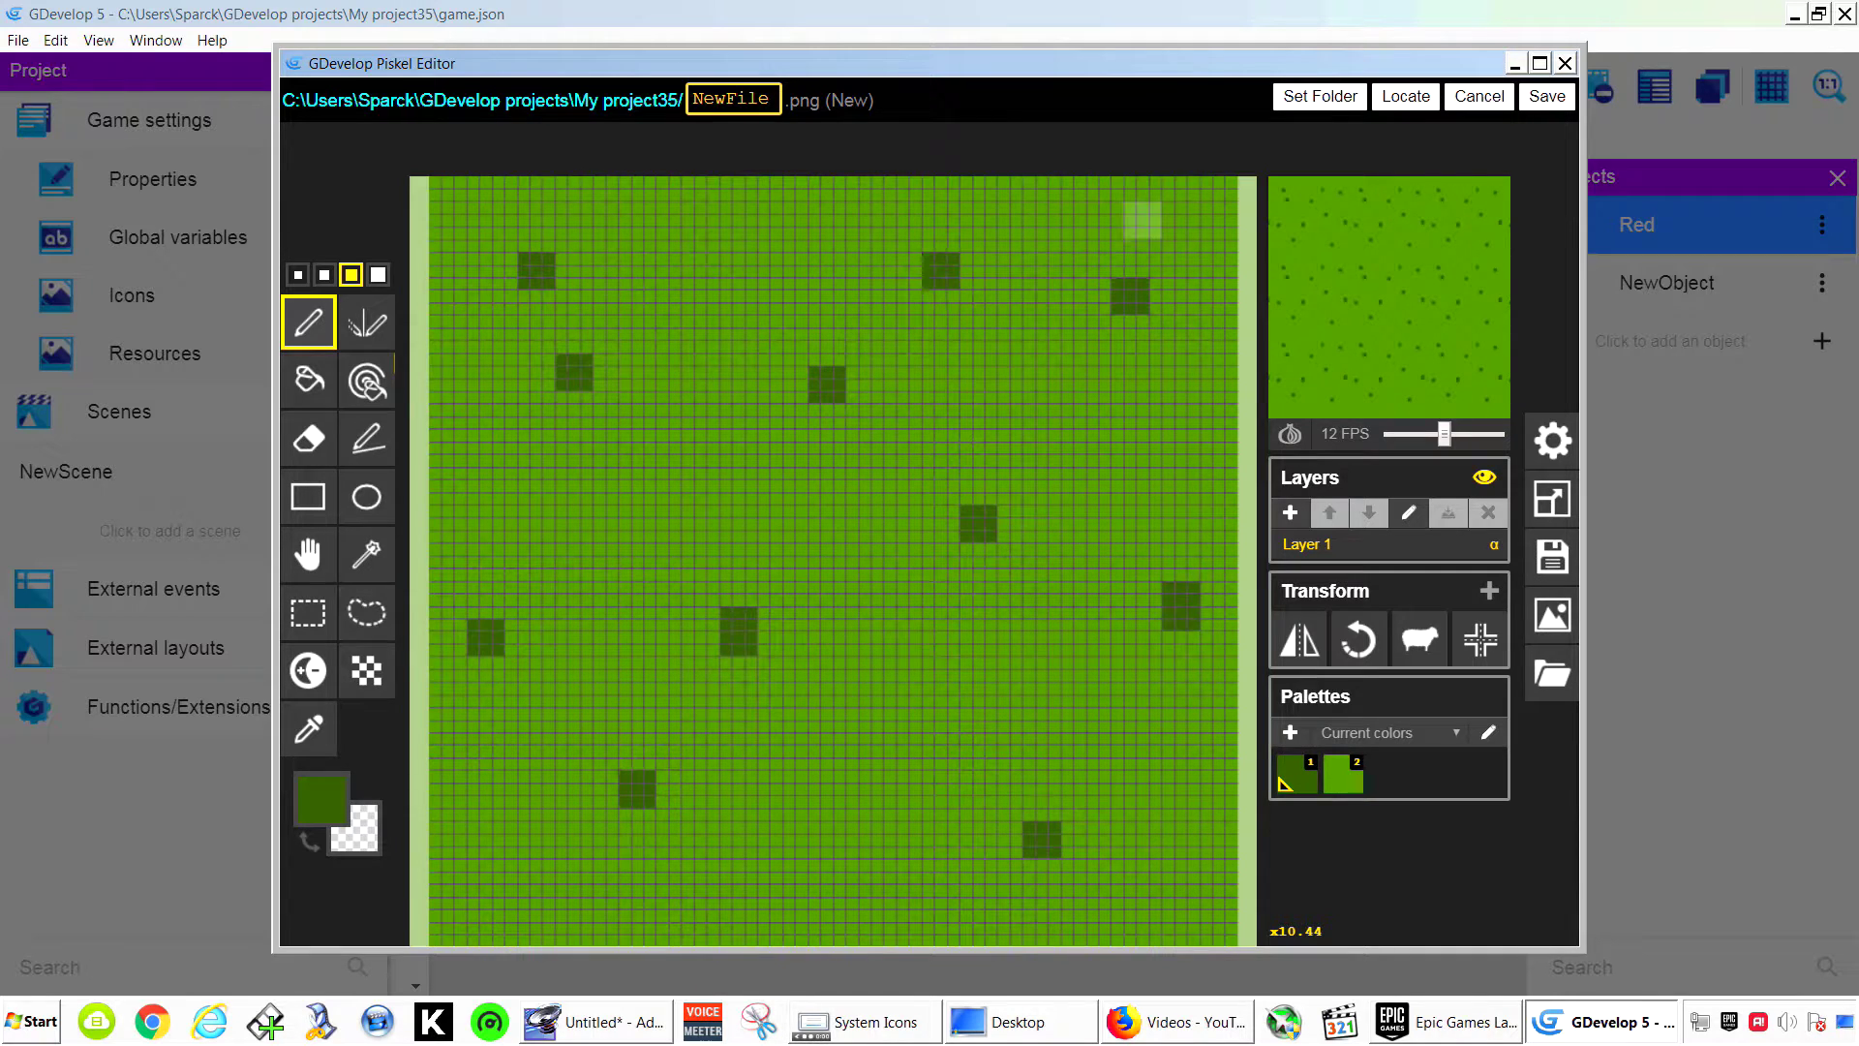
left_click(1168, 208)
left_click(839, 877)
left_click(486, 914)
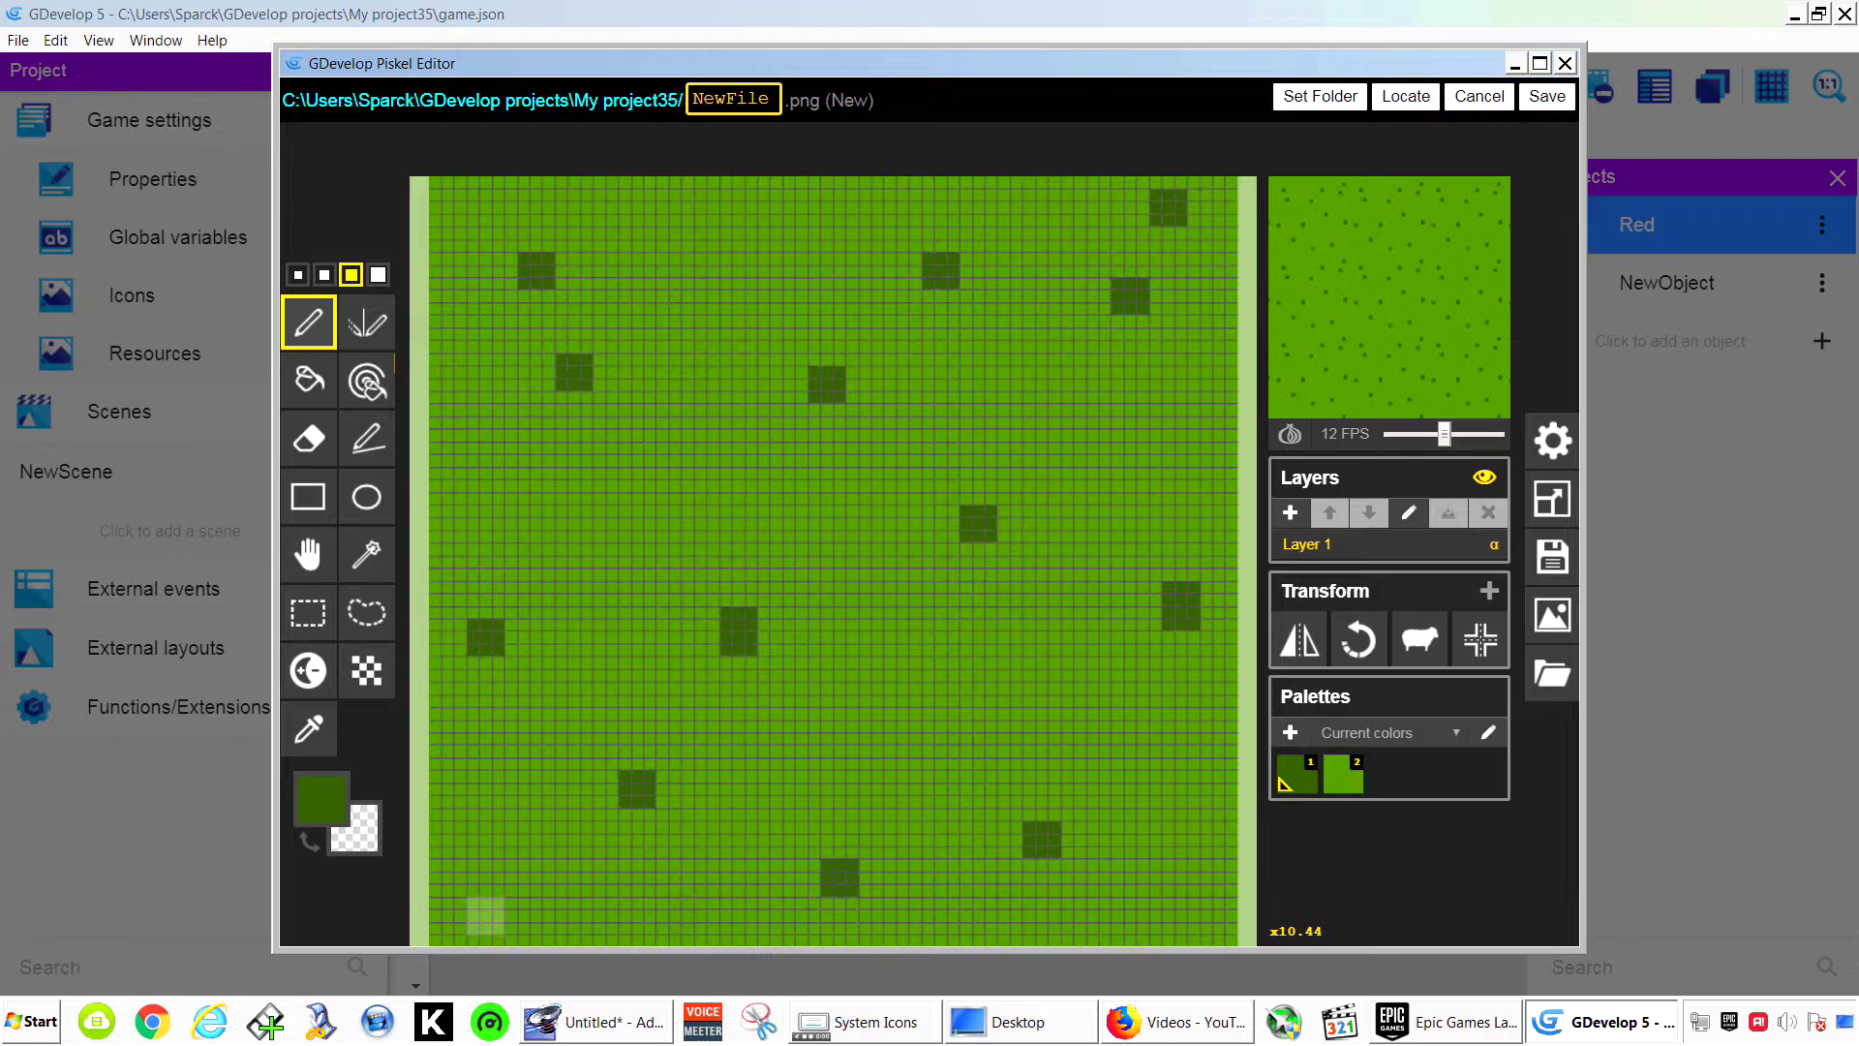
left_click(1183, 915)
left_click(902, 688)
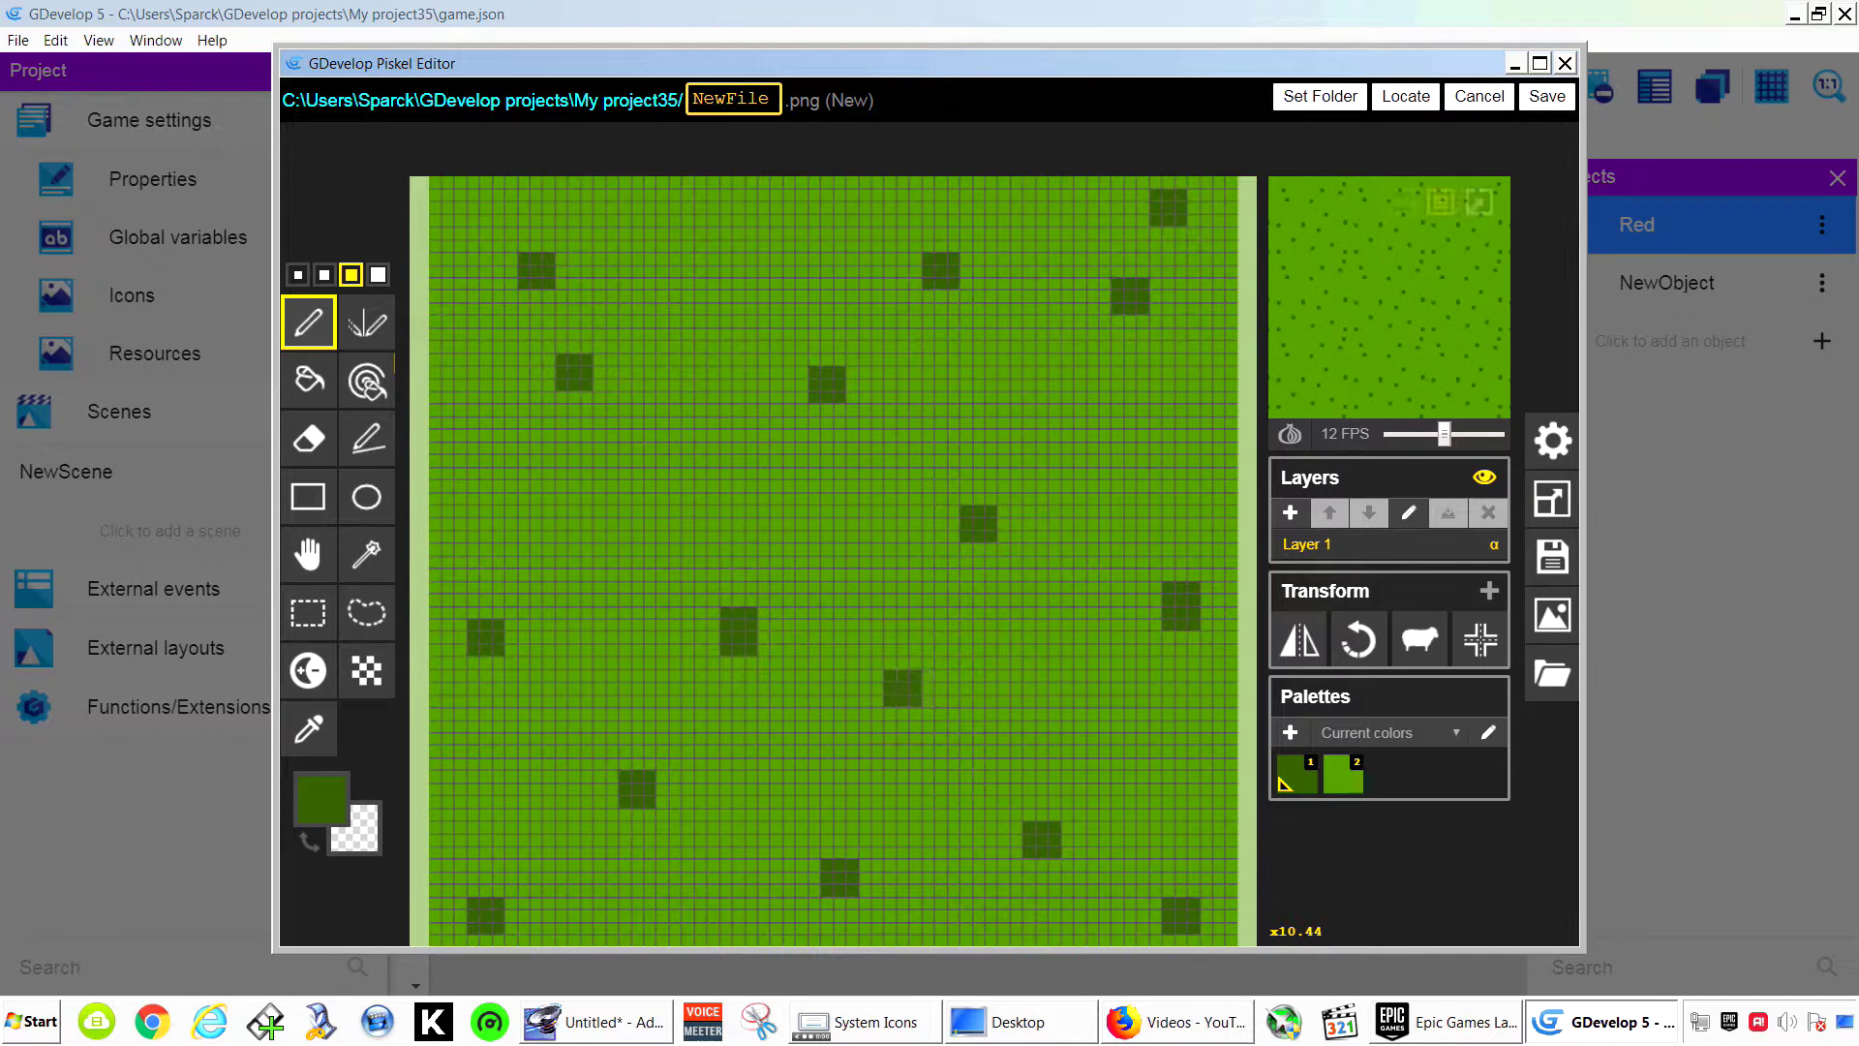
left_click(1546, 96)
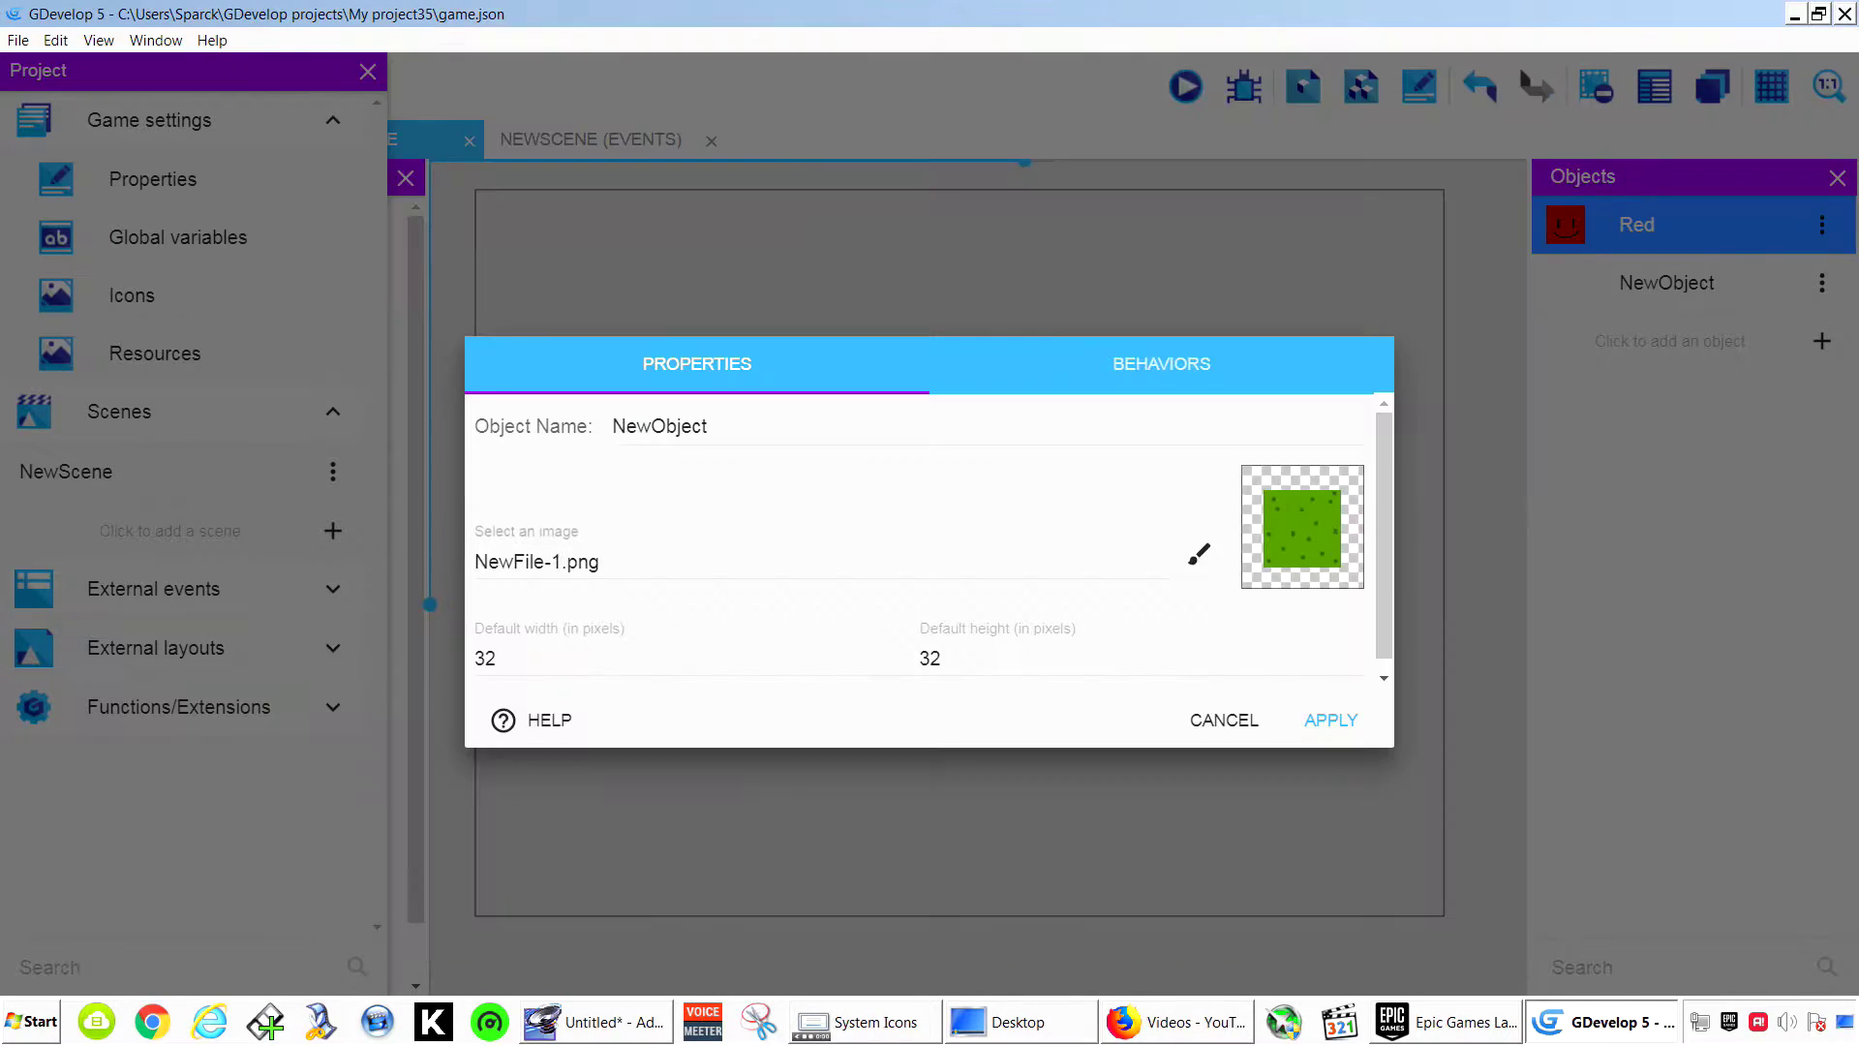
left_click(1330, 720)
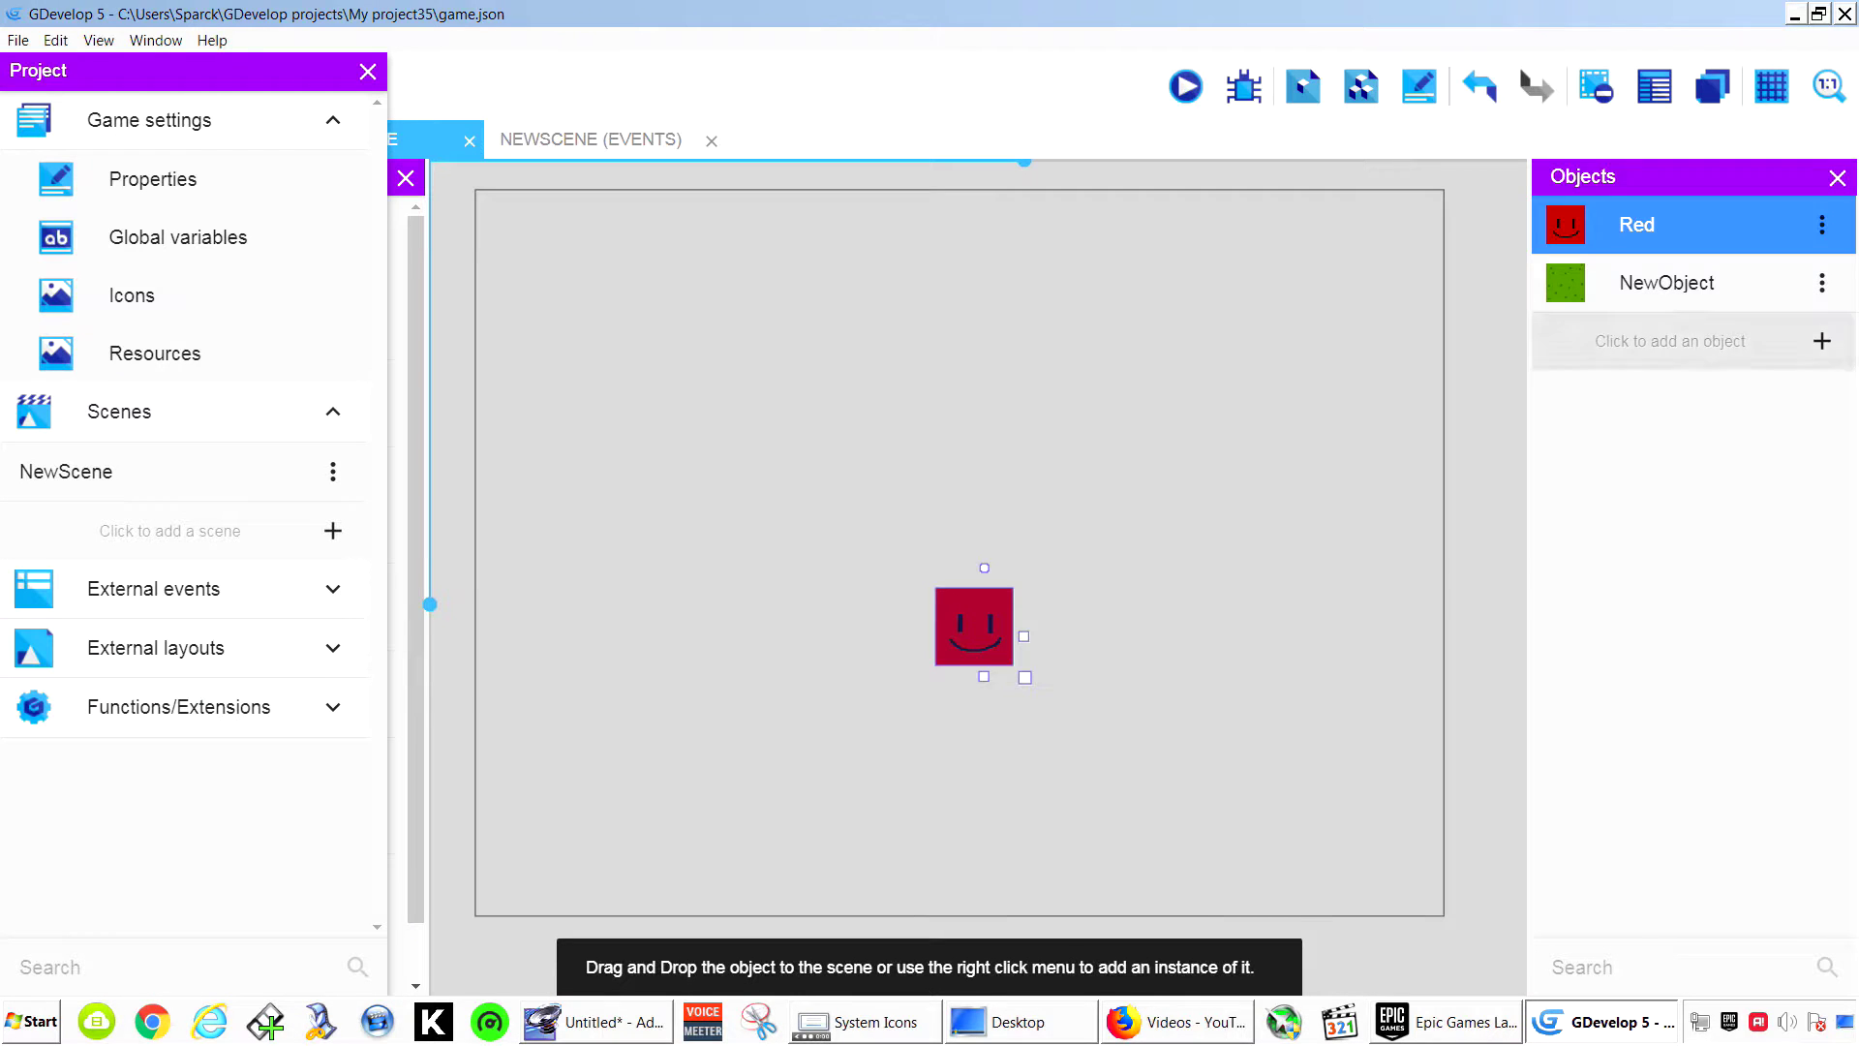
Rename the green tiled sprite object to leGrass.
left_click(1666, 282)
right_click(1685, 284)
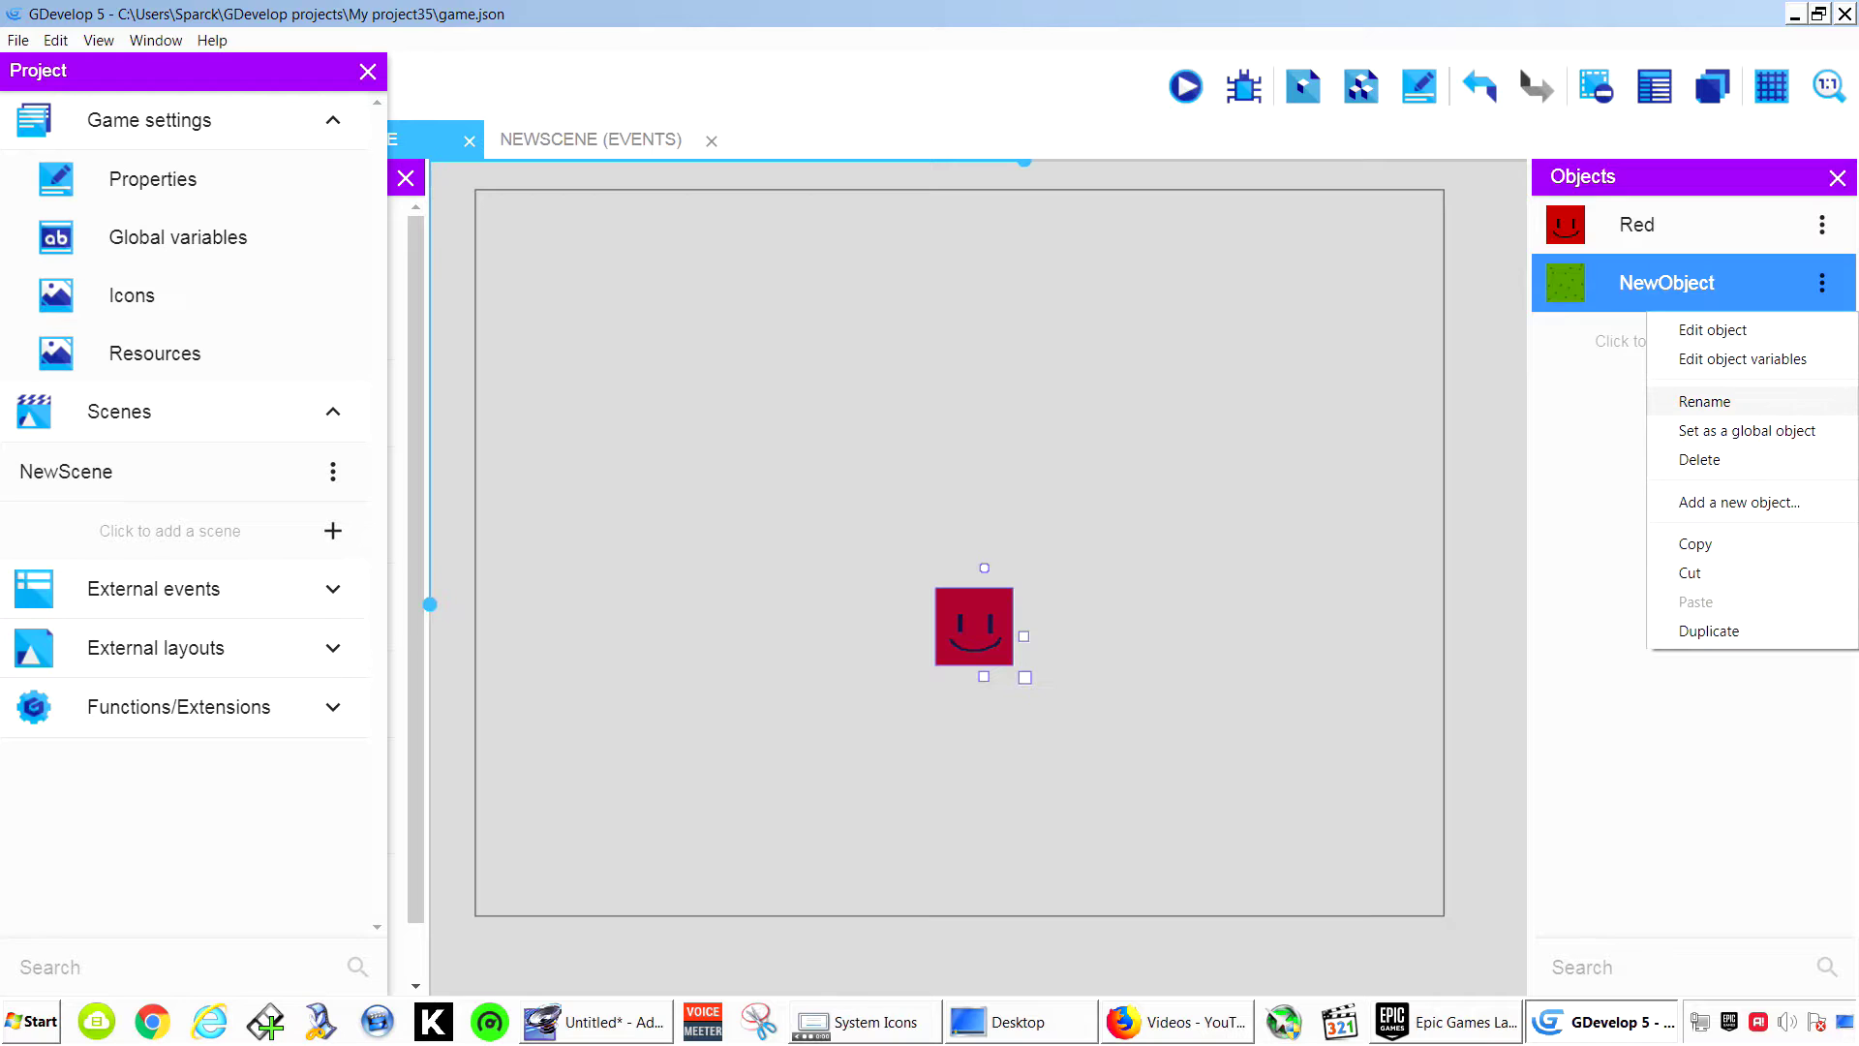
left_click(1705, 402)
key("BackSpace")
key("BackSpace")
key("BackSpace")
key("BackSpace")
key("BackSpace")
key("BackSpace")
key("BackSpace")
key("BackSpace")
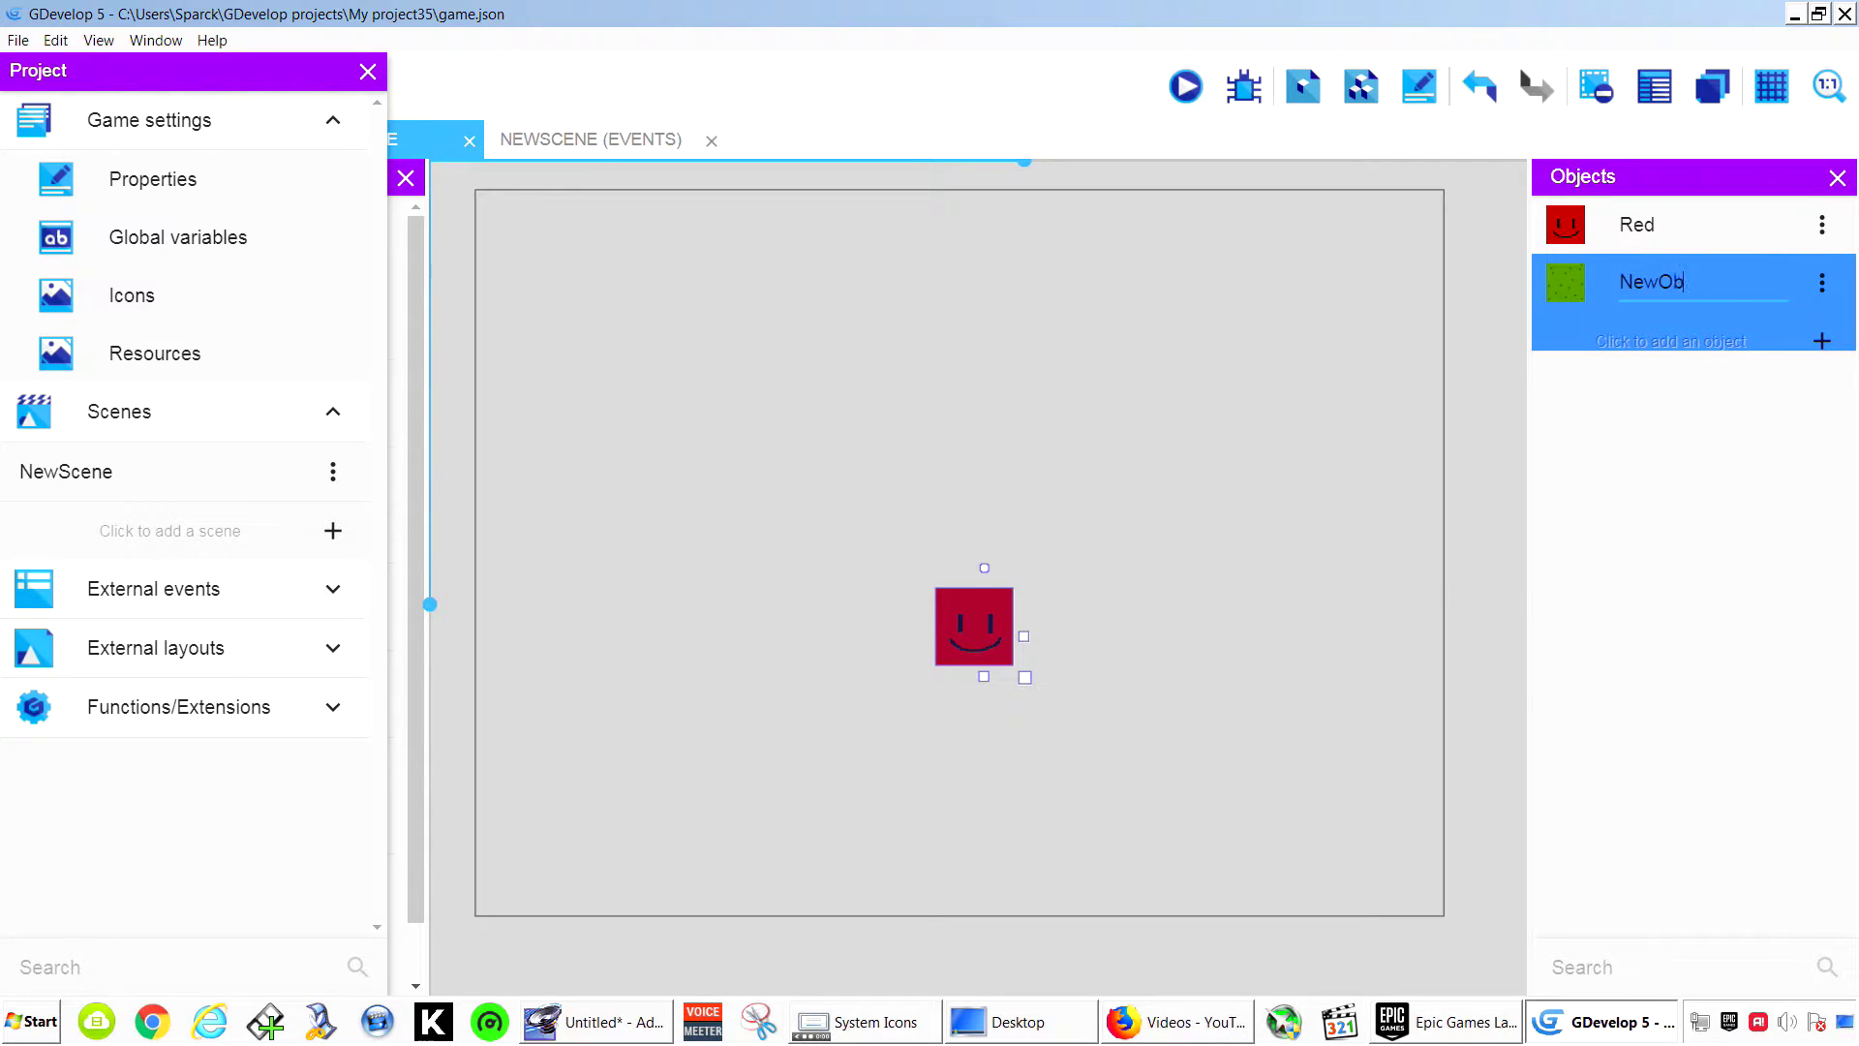
type("leGress")
key("BackSpace")
key("BackSpace")
type("ass")
key("Return")
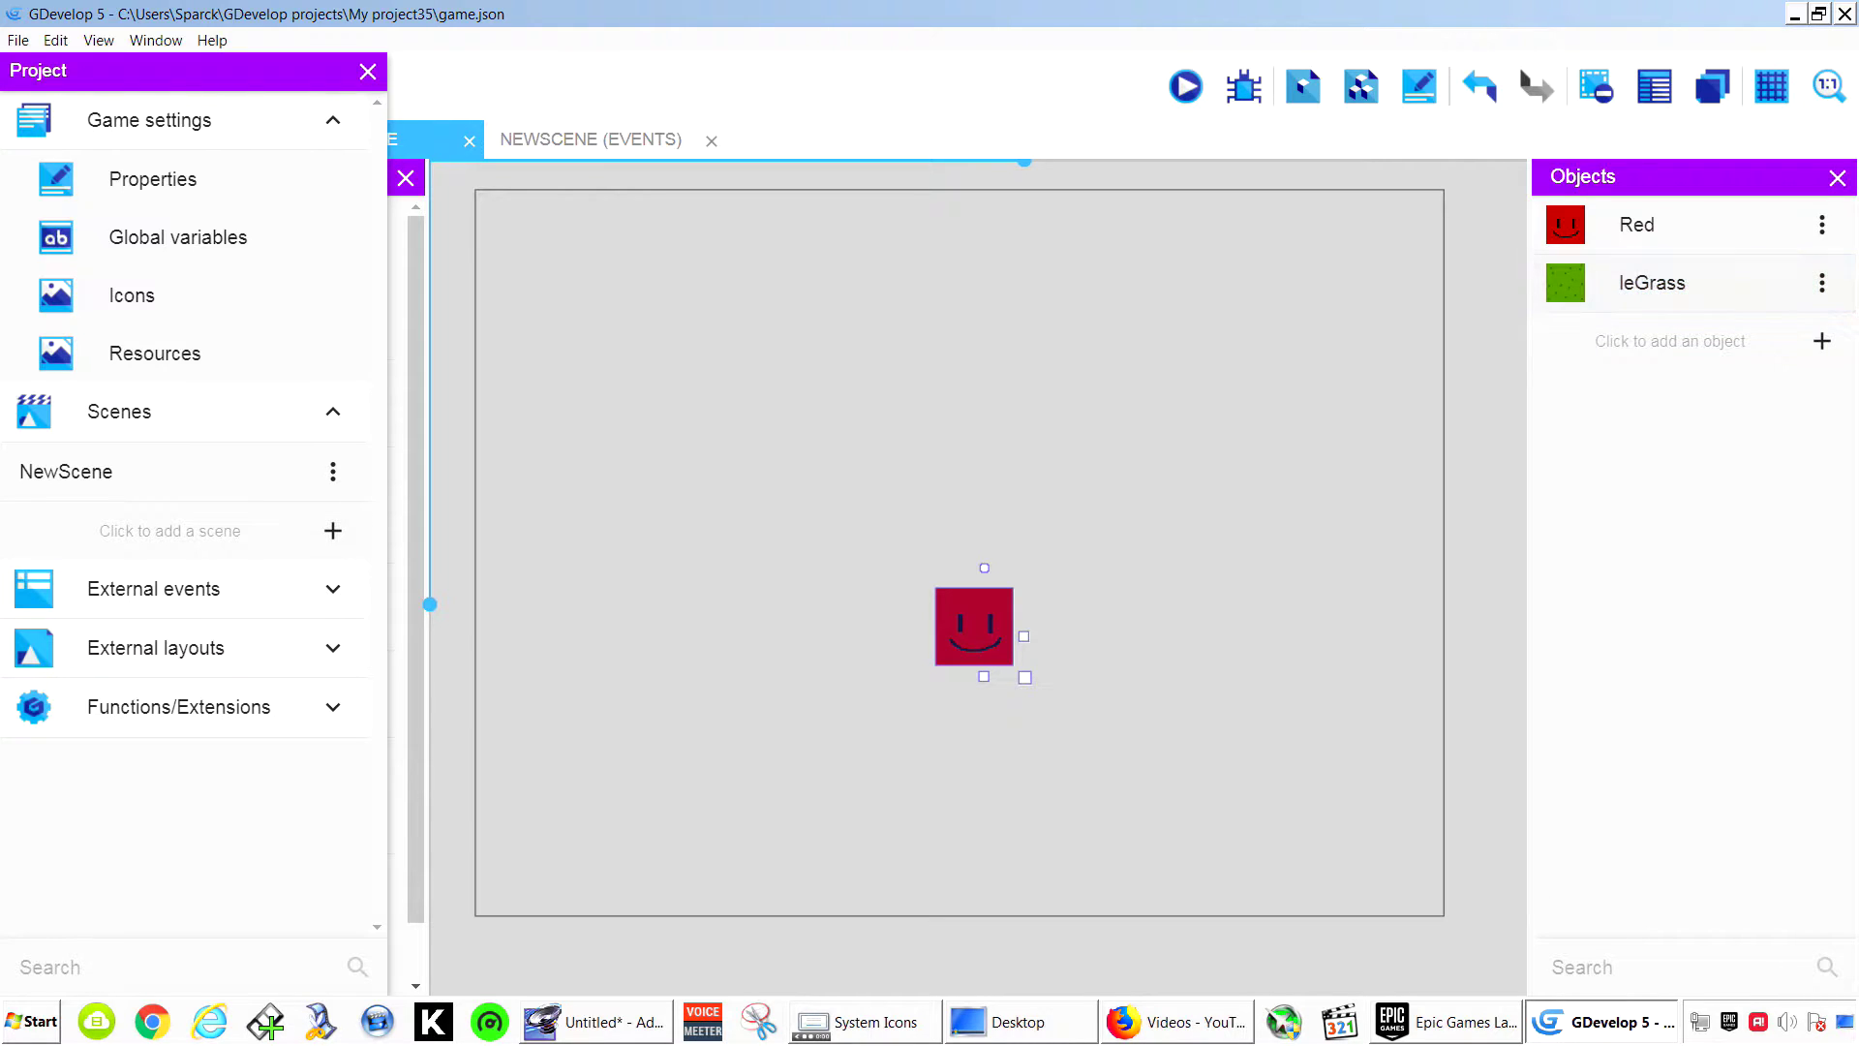
Place leGrass as a strip spanning the full width along the scene's bottom edge and preview the scene.
left_click_drag(1555, 291, 1454, 928)
left_click(968, 716)
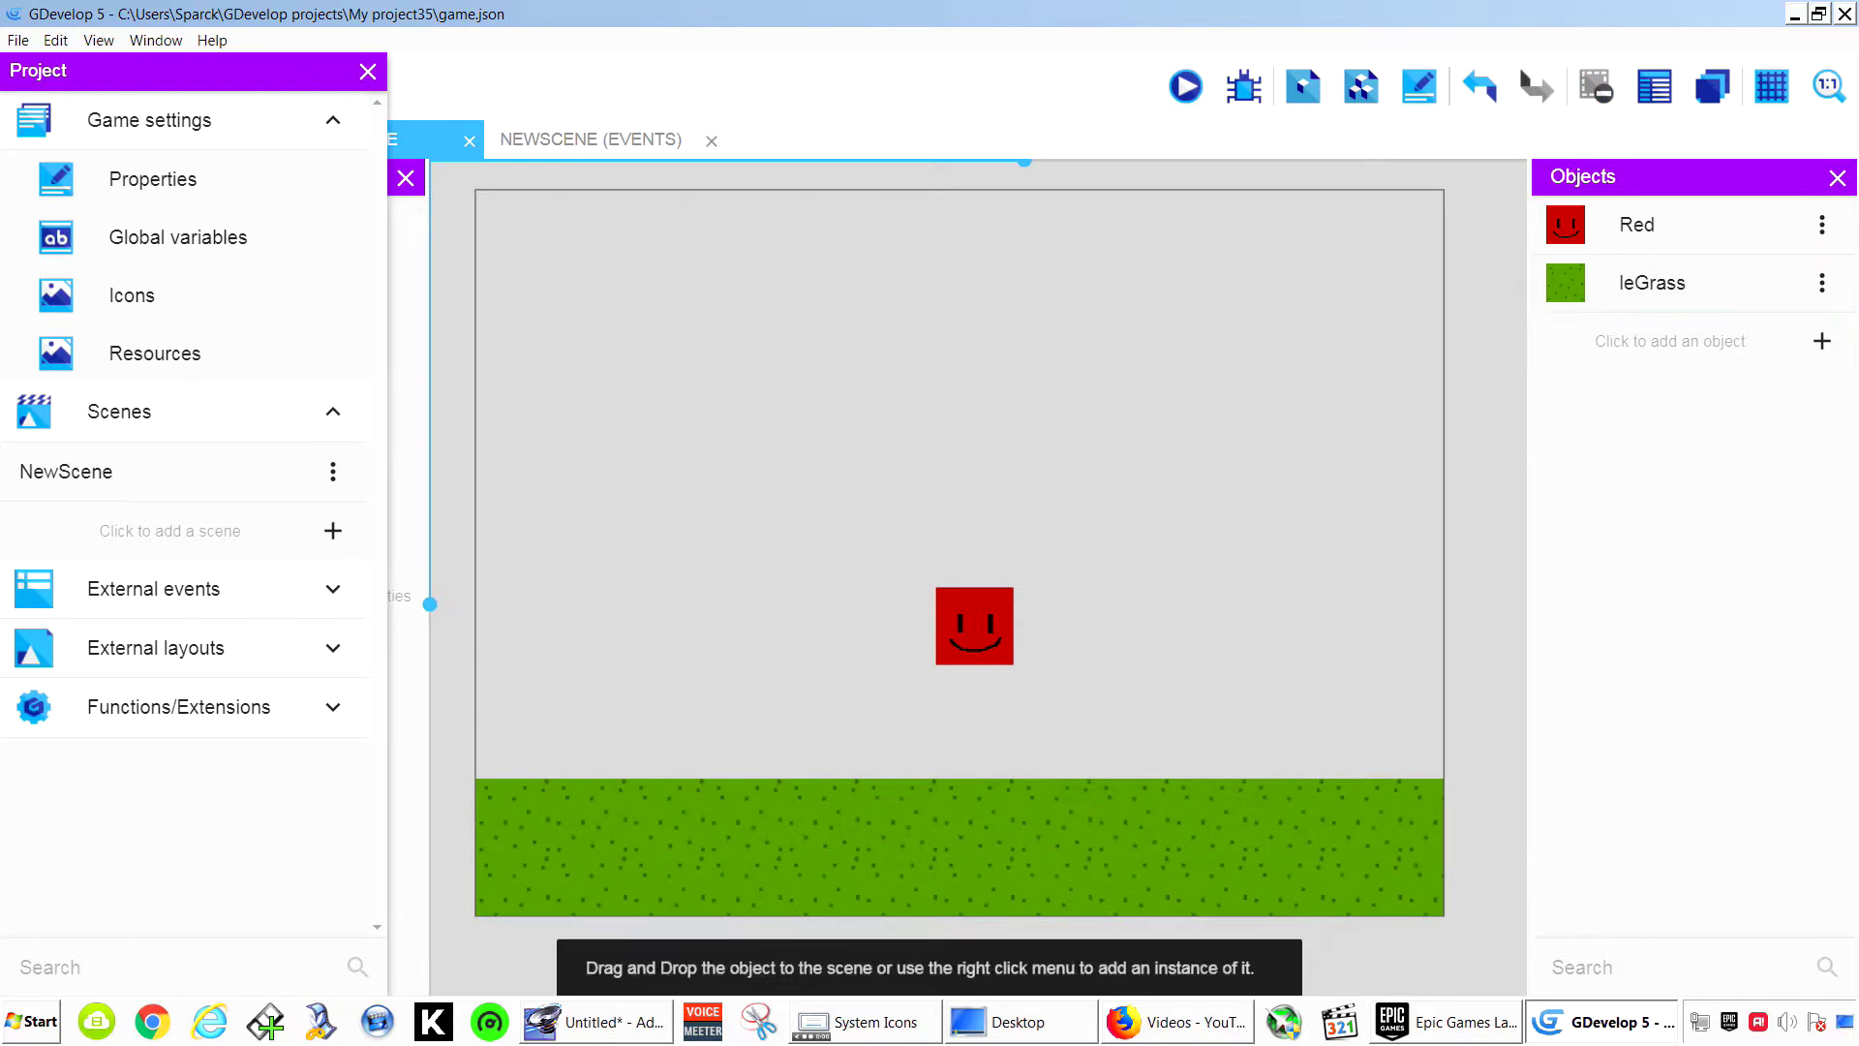
left_click(1187, 89)
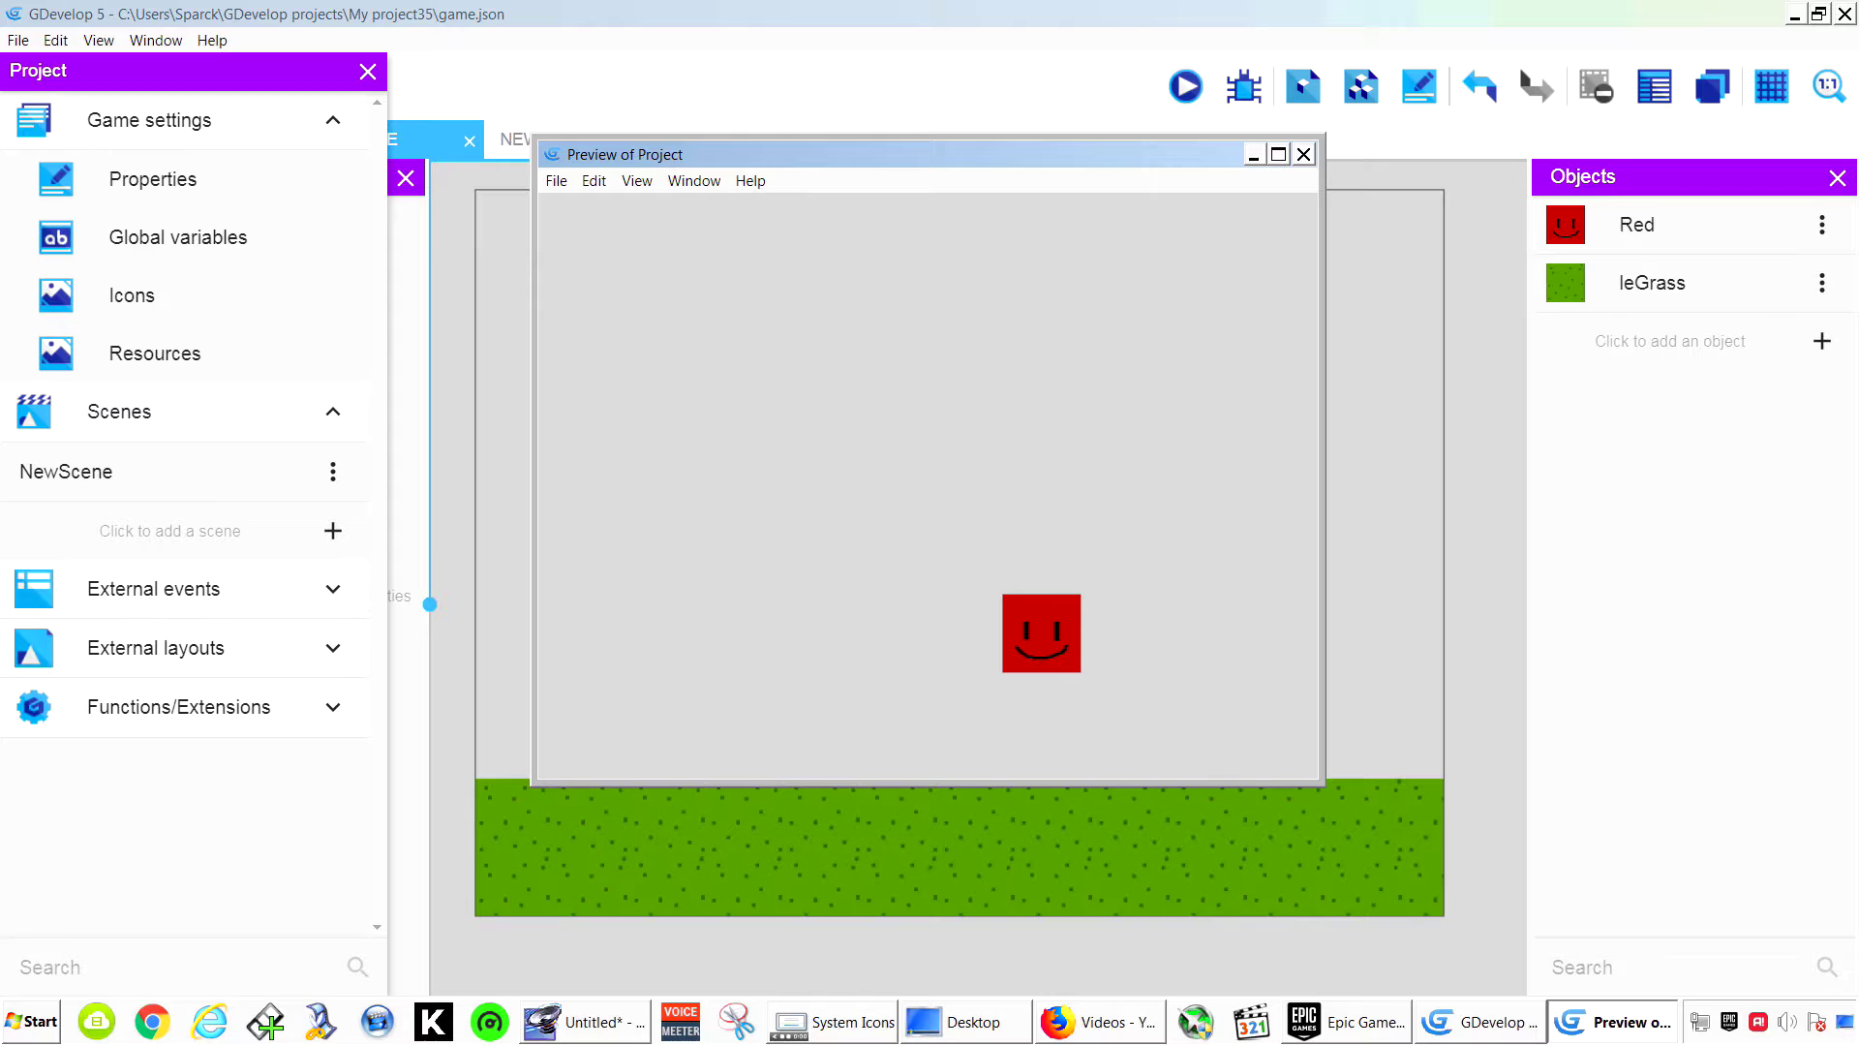
Move the grass strip and the Red smiley higher in the scene and preview it again.
left_click_drag(958, 844, 958, 650)
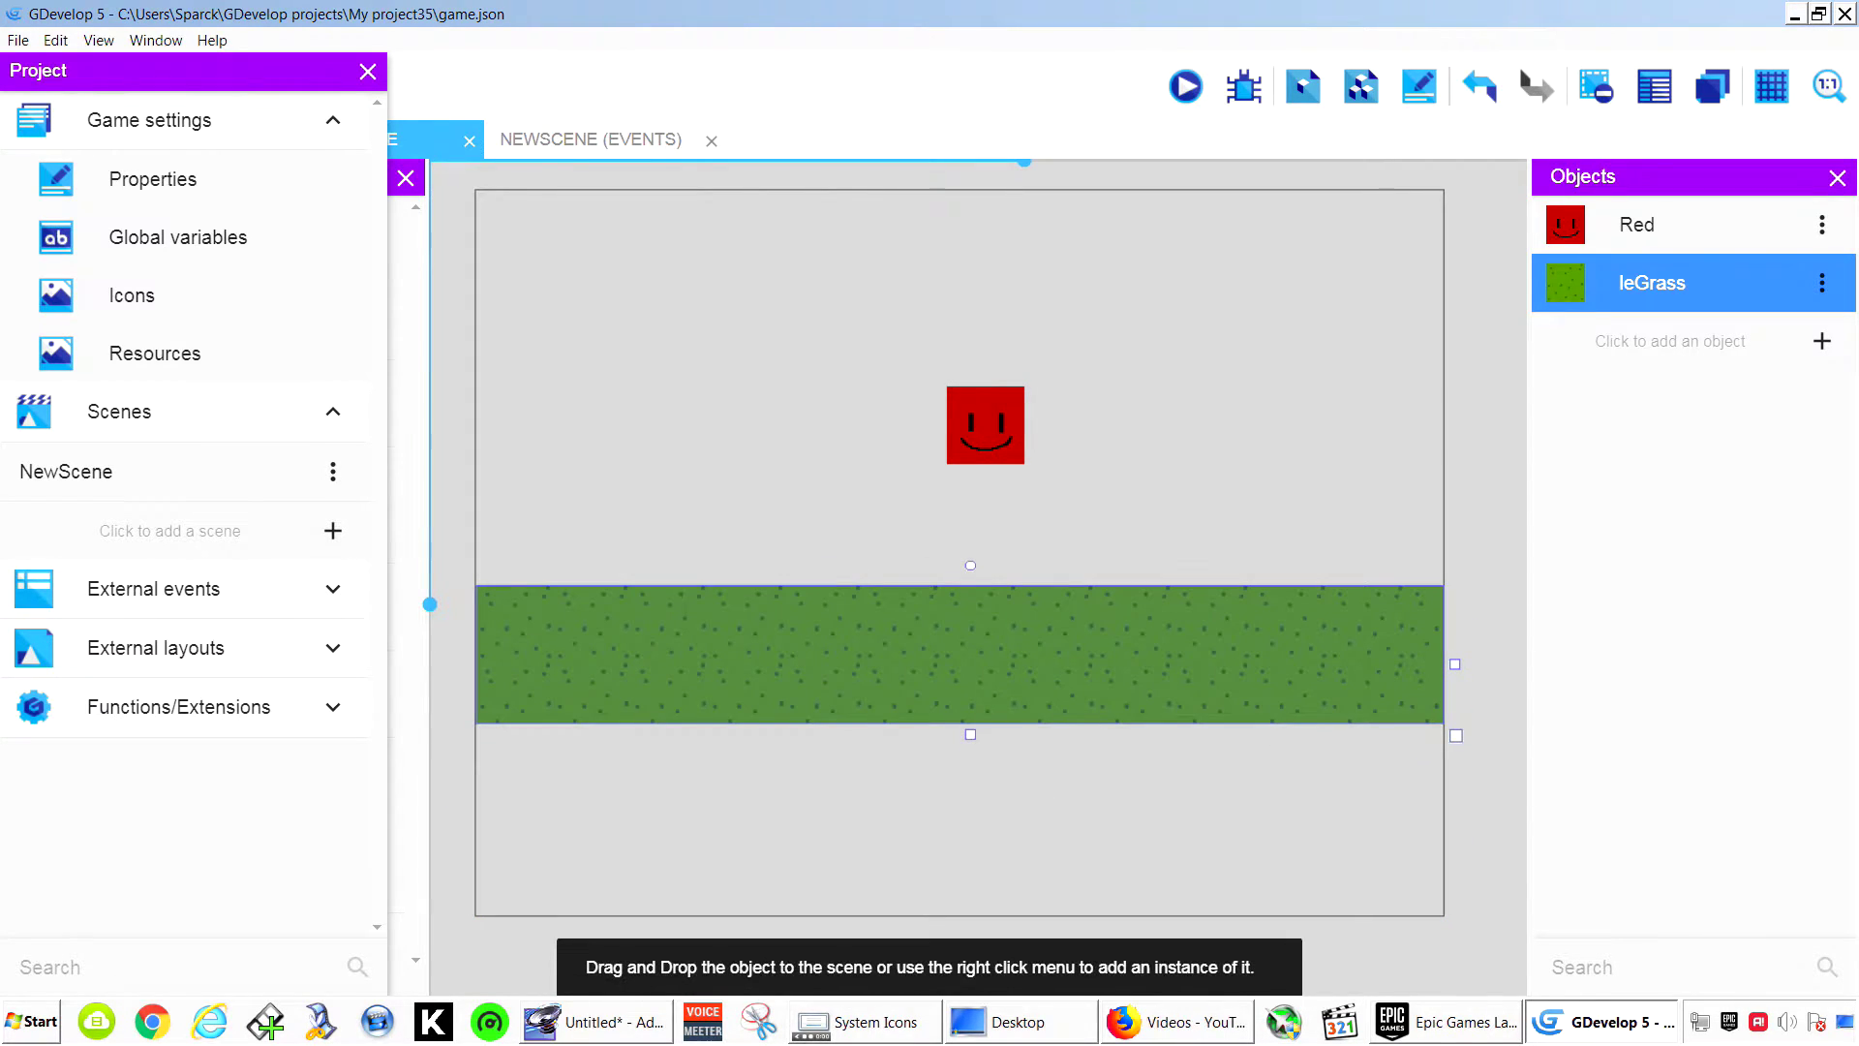
key("F5")
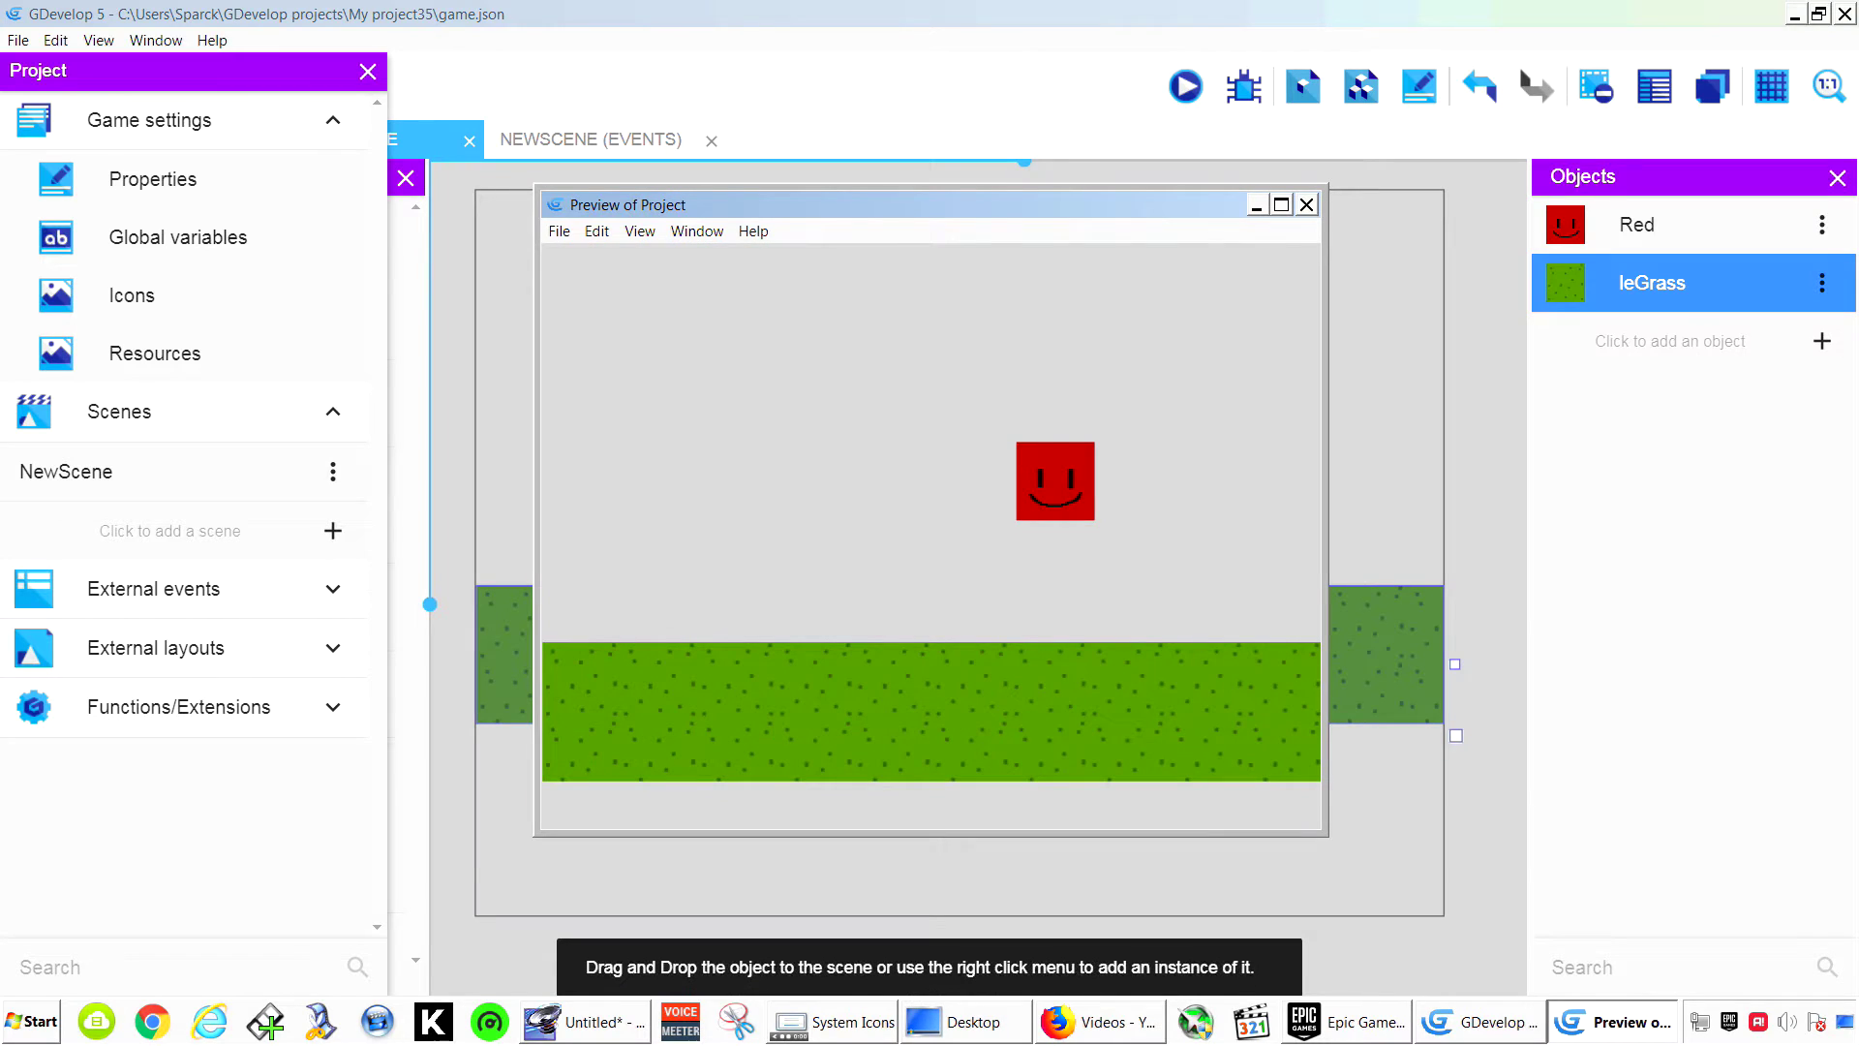
left_click_drag(930, 204, 938, 193)
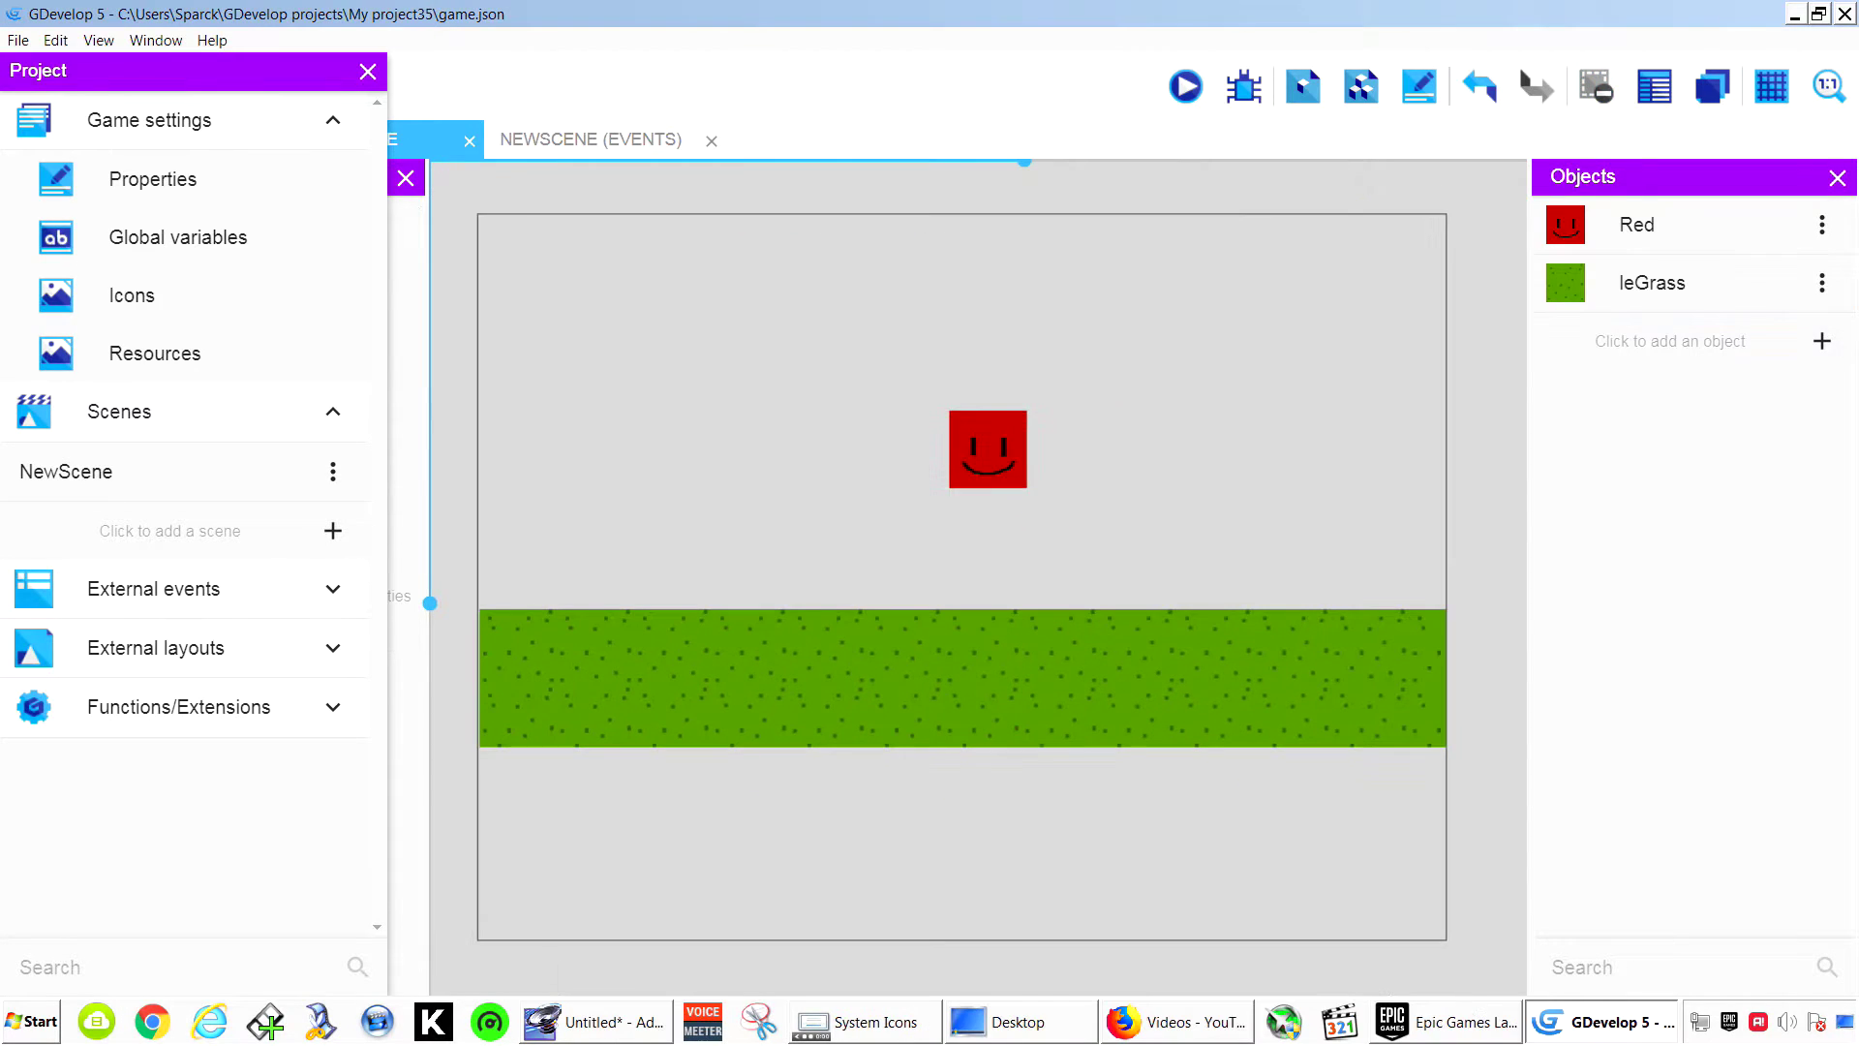
Add the Platformer character behavior with its default settings to Red and preview the scene.
left_click(988, 449)
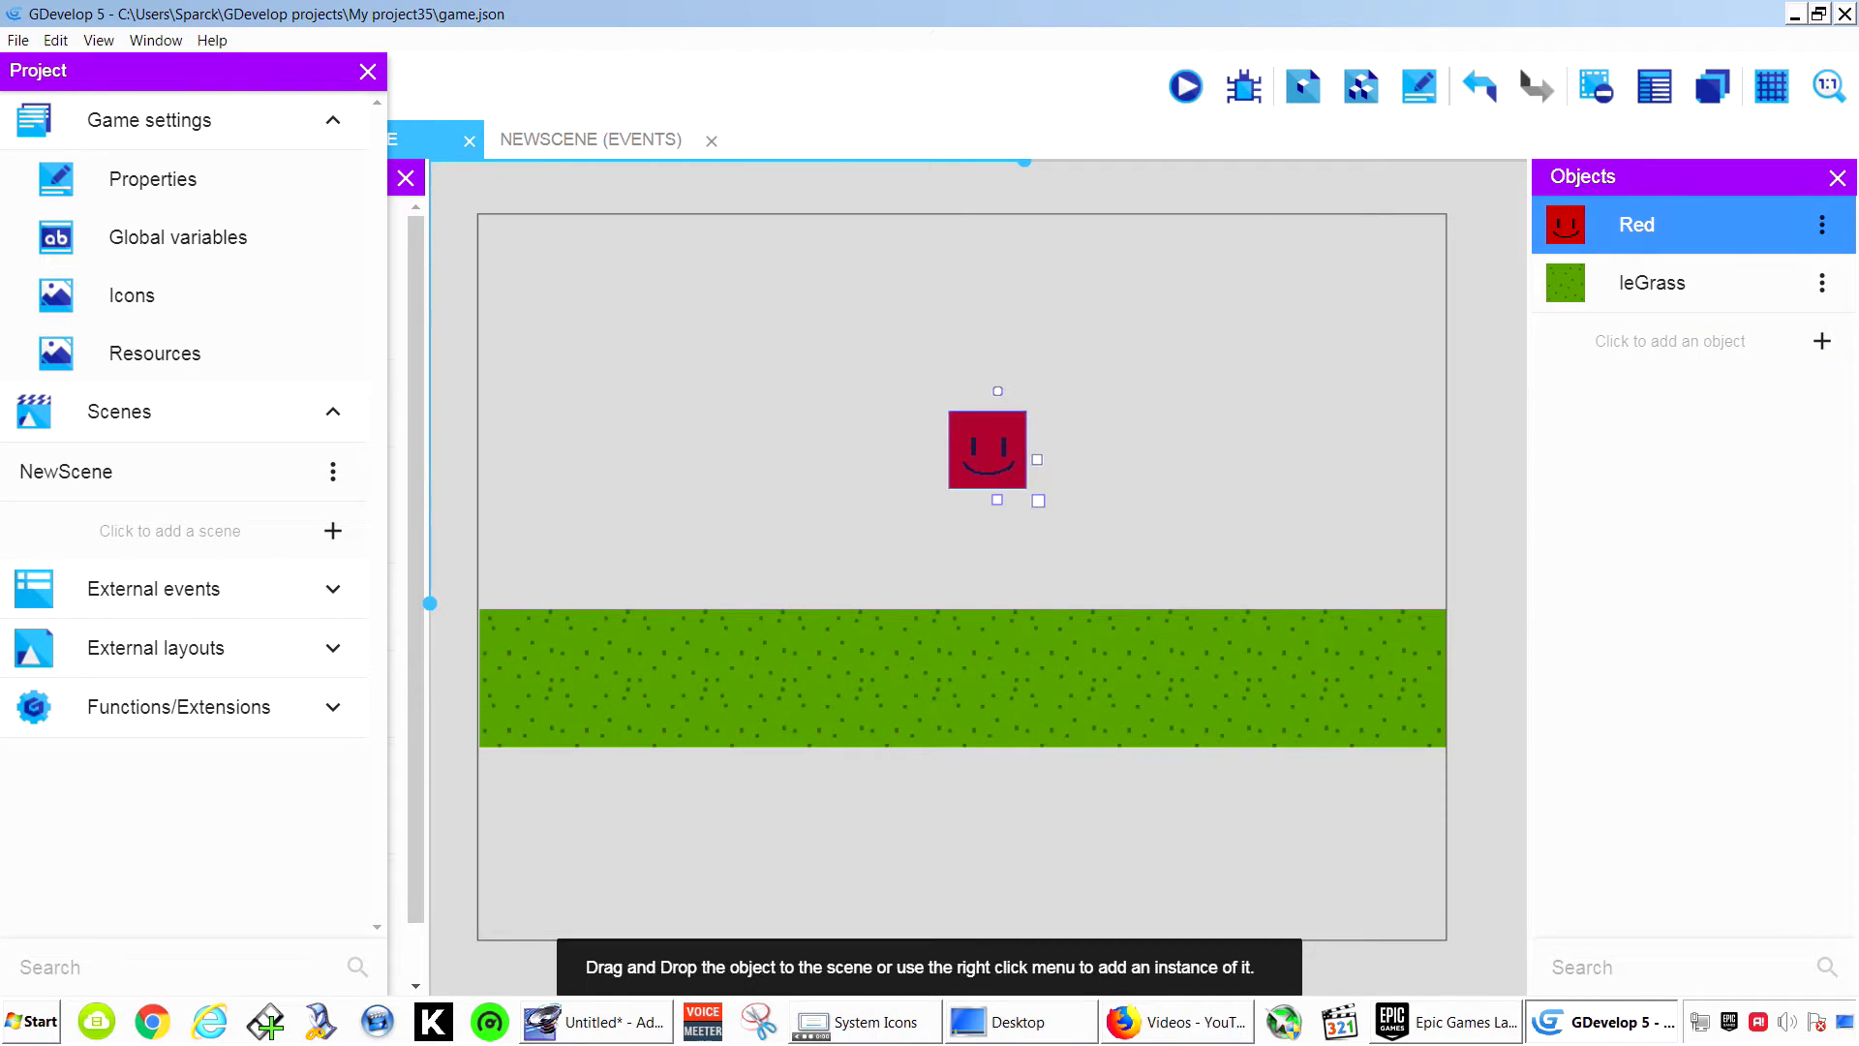
right_click(996, 451)
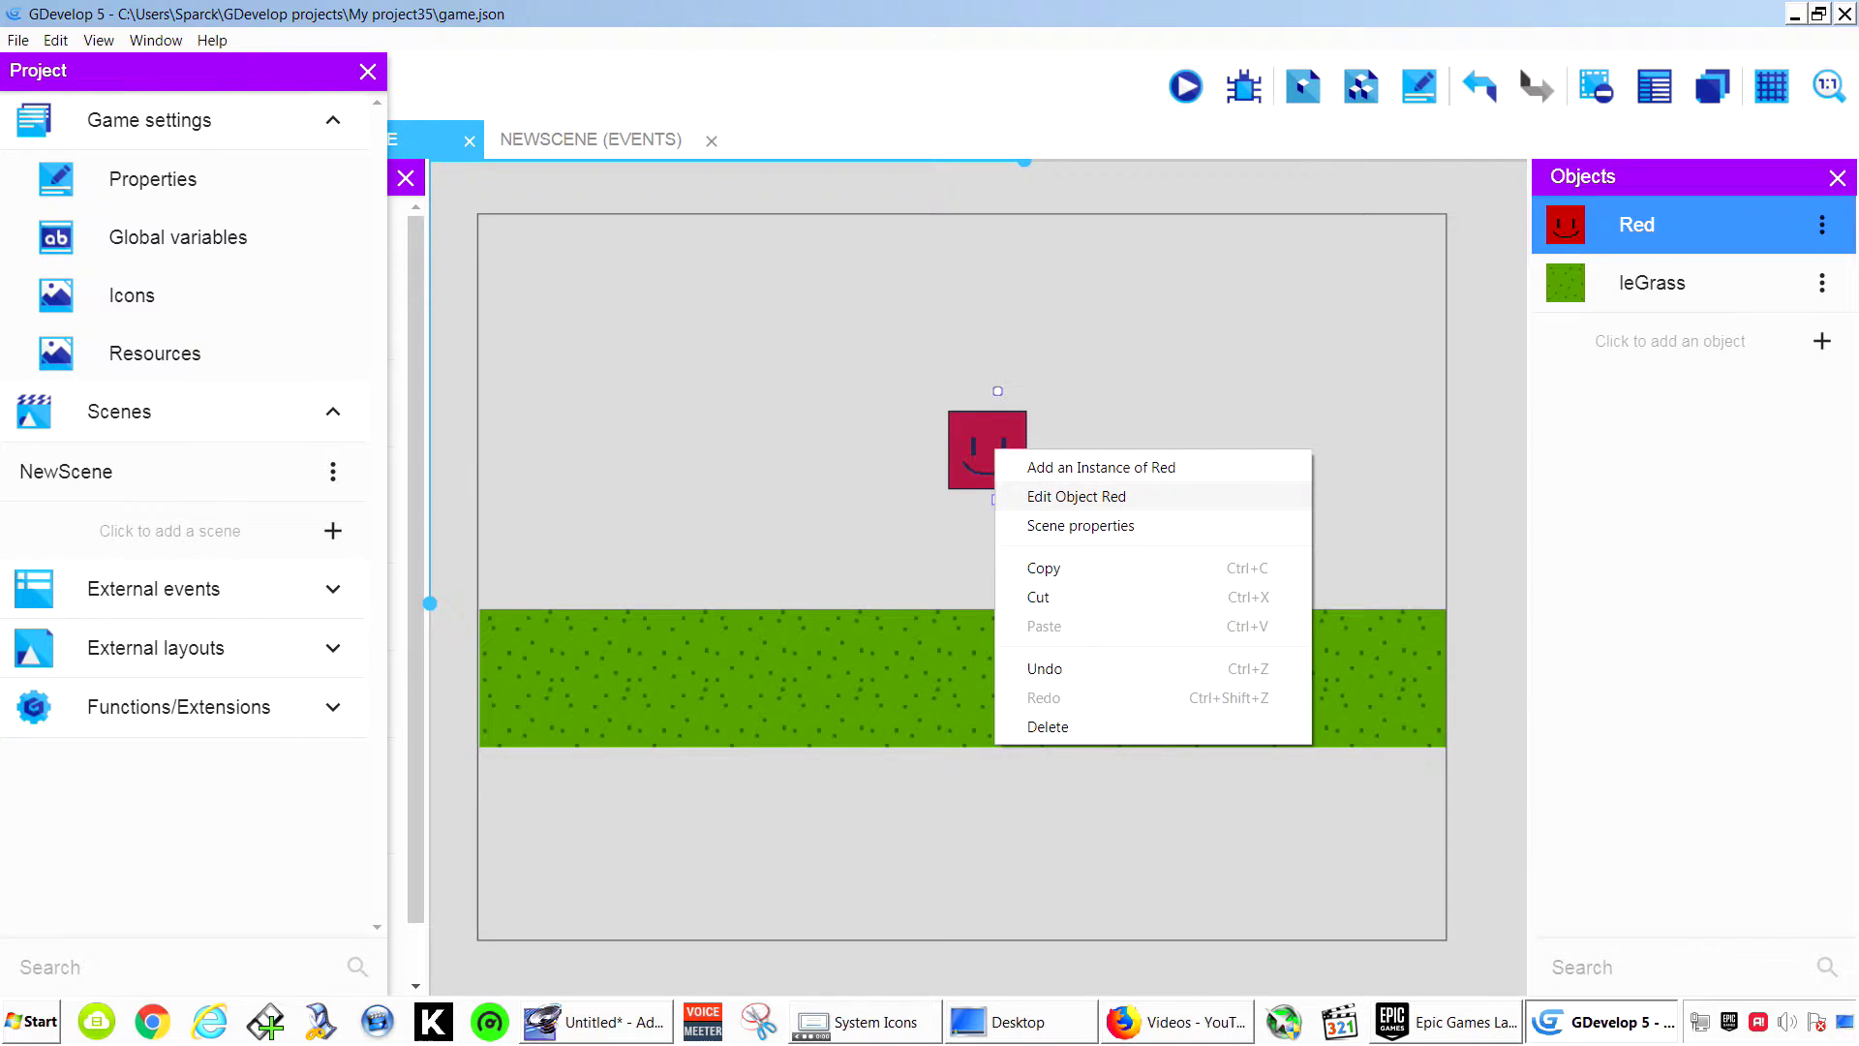
left_click(1076, 496)
left_click(1161, 432)
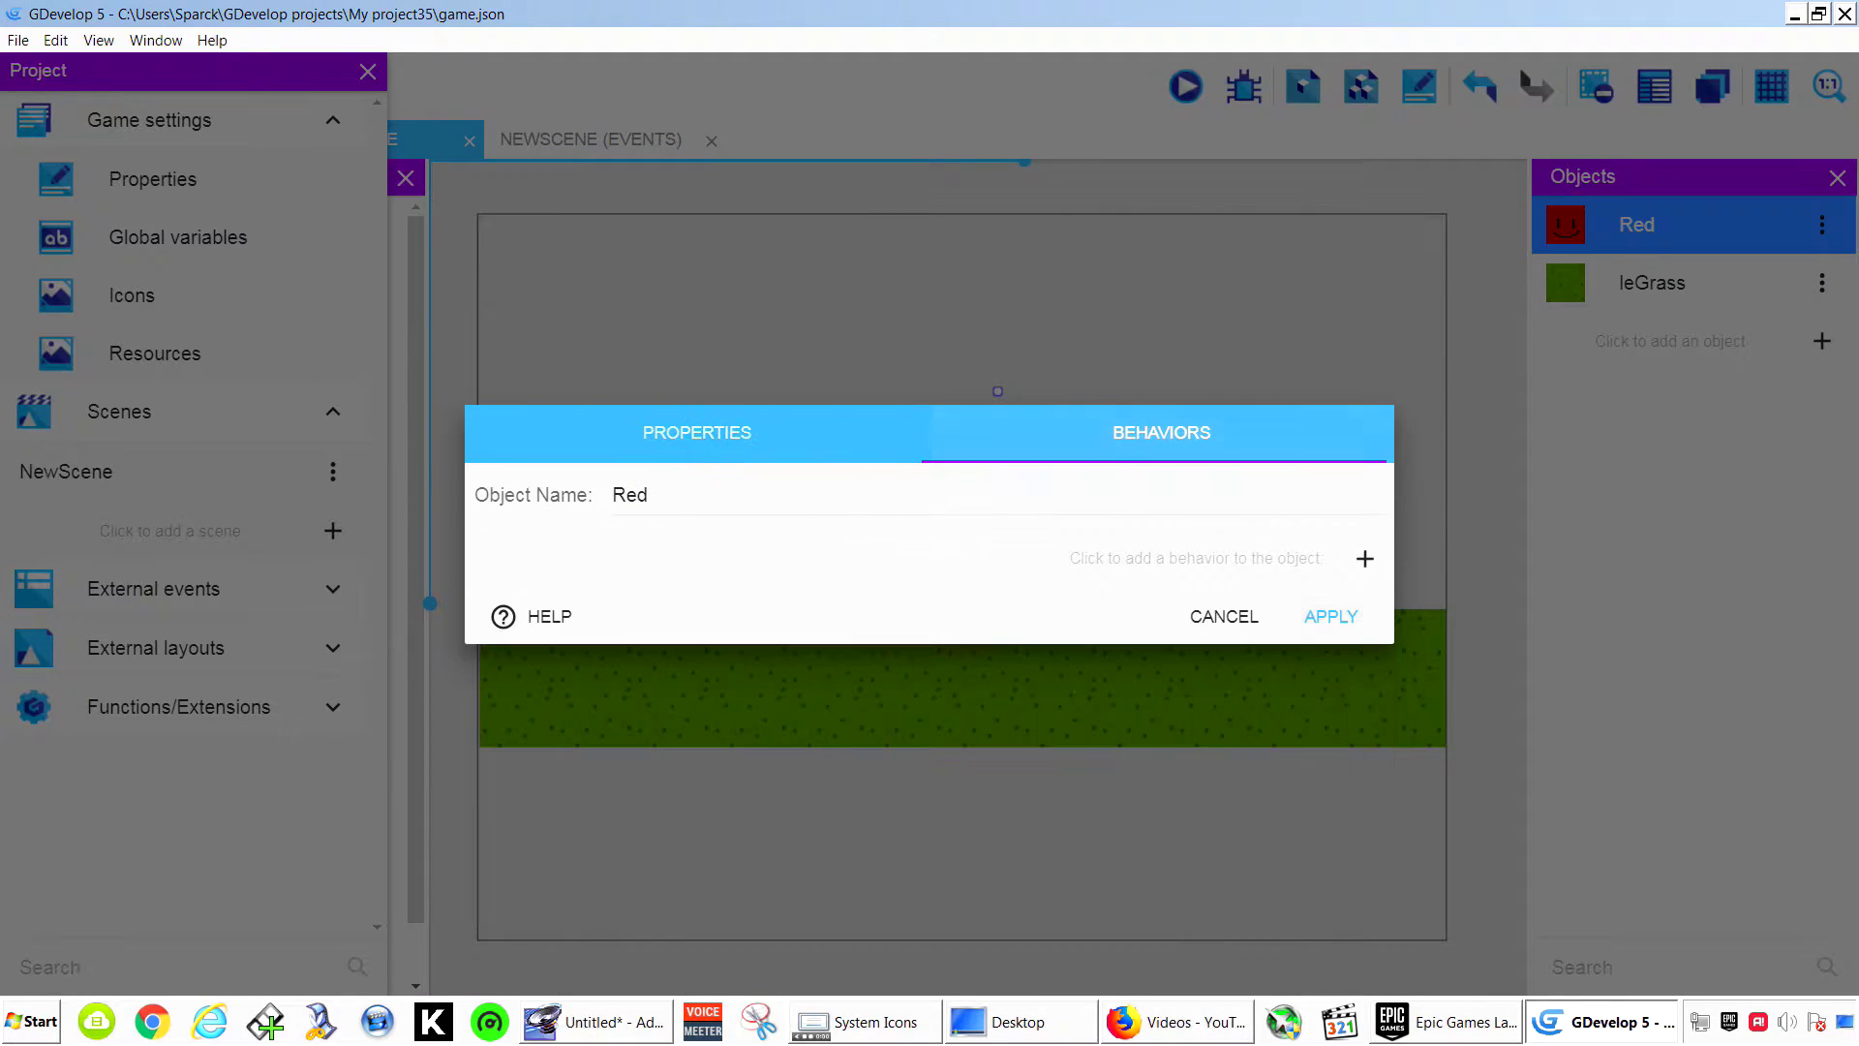
left_click(1365, 558)
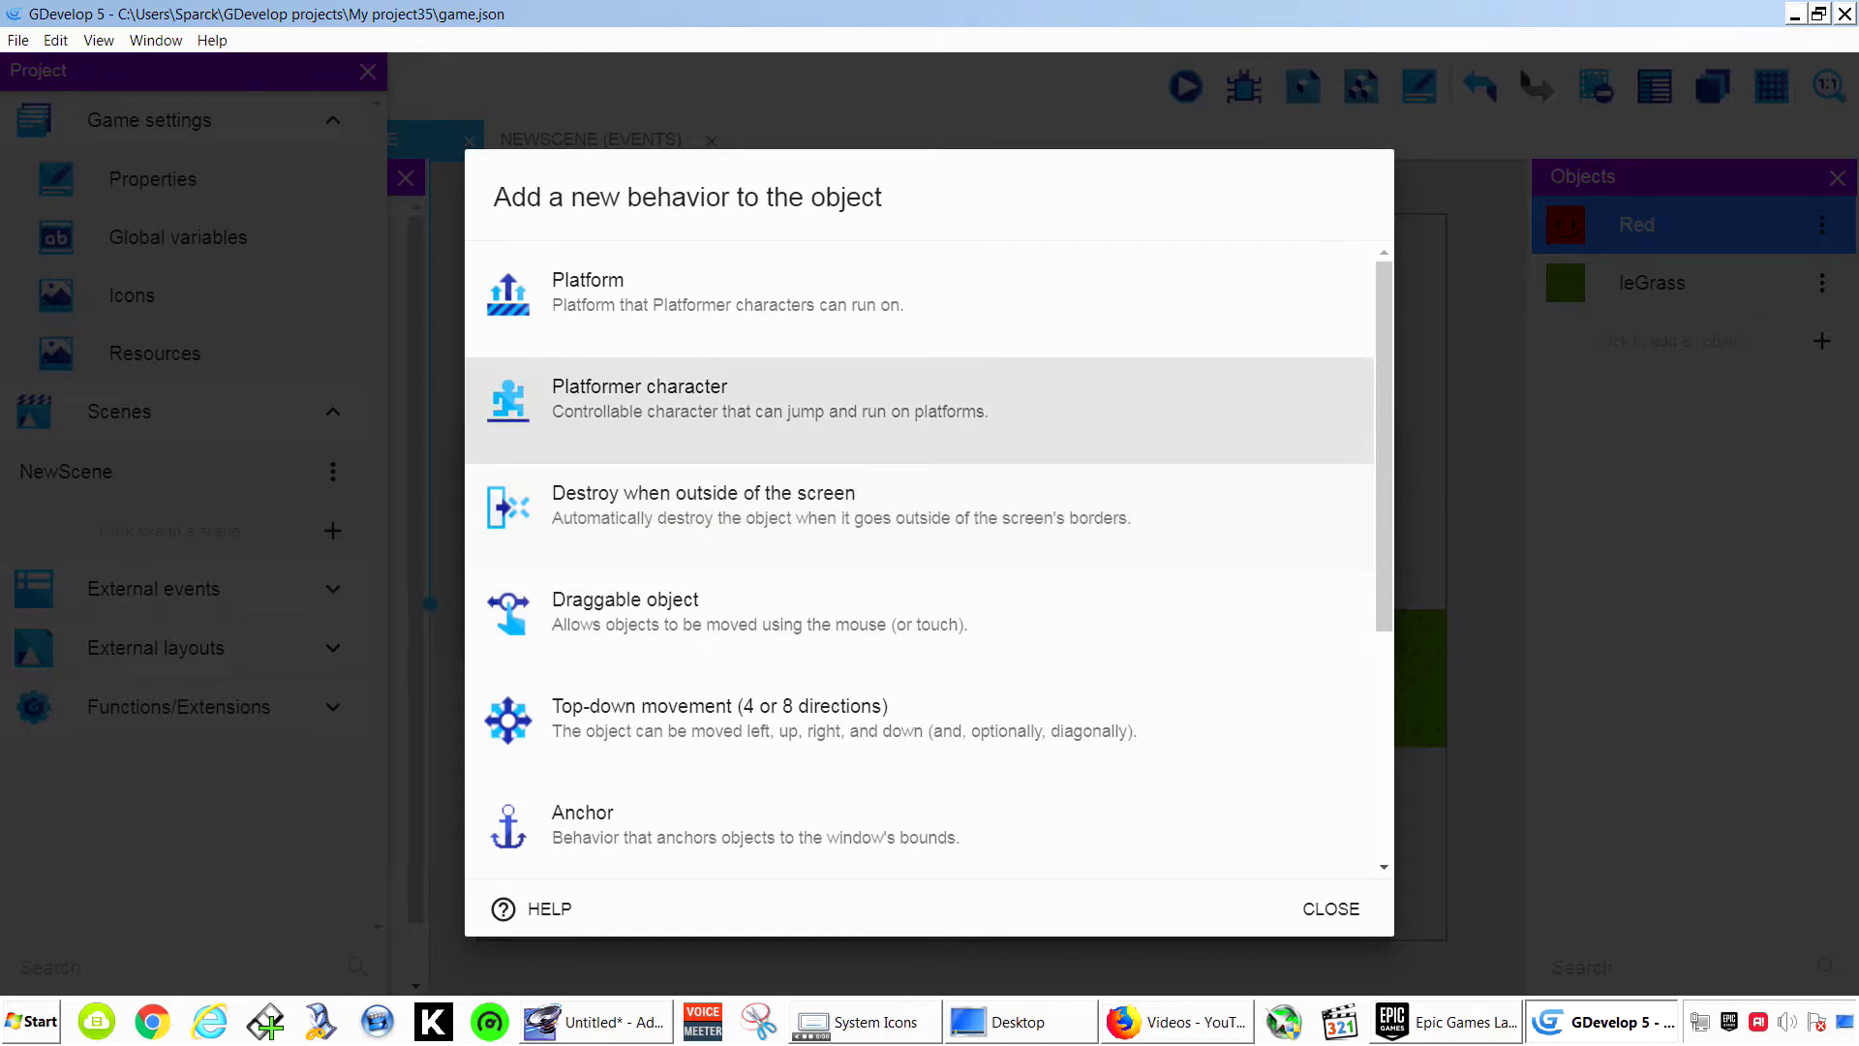
left_click(639, 397)
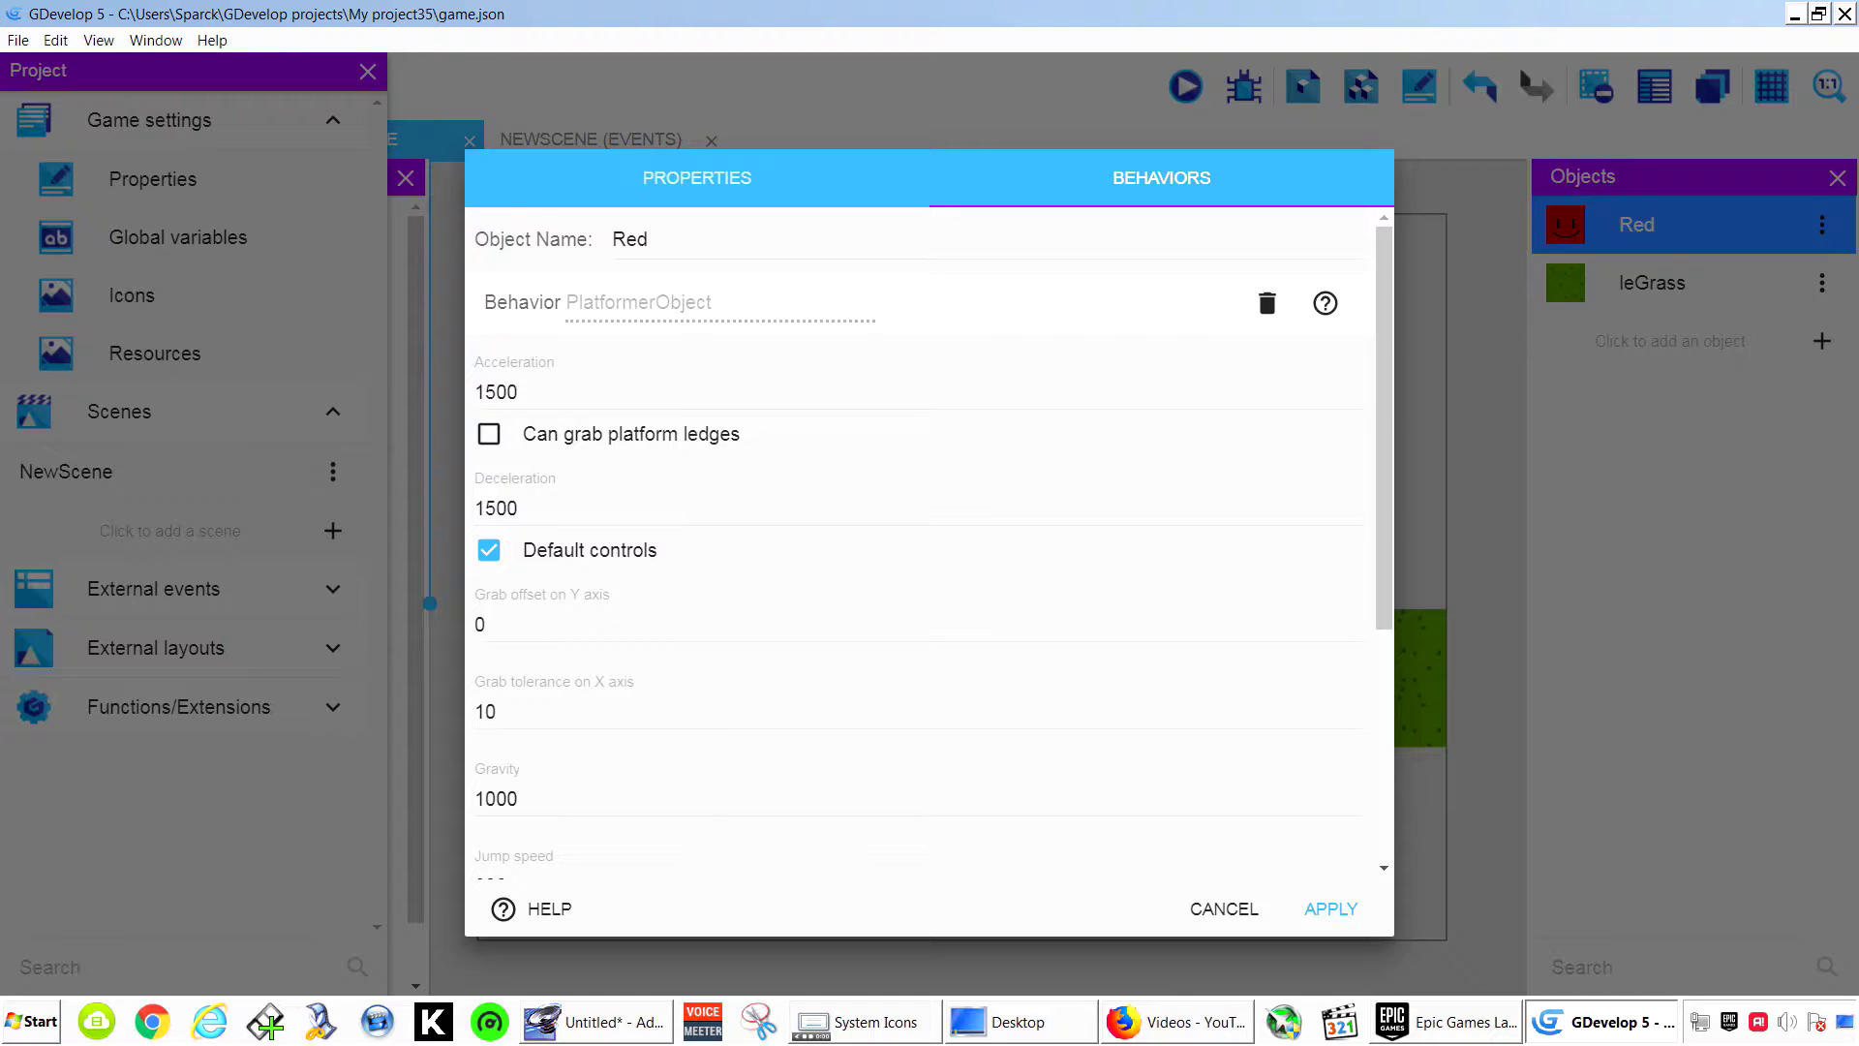
scroll(915, 542, "down", 4)
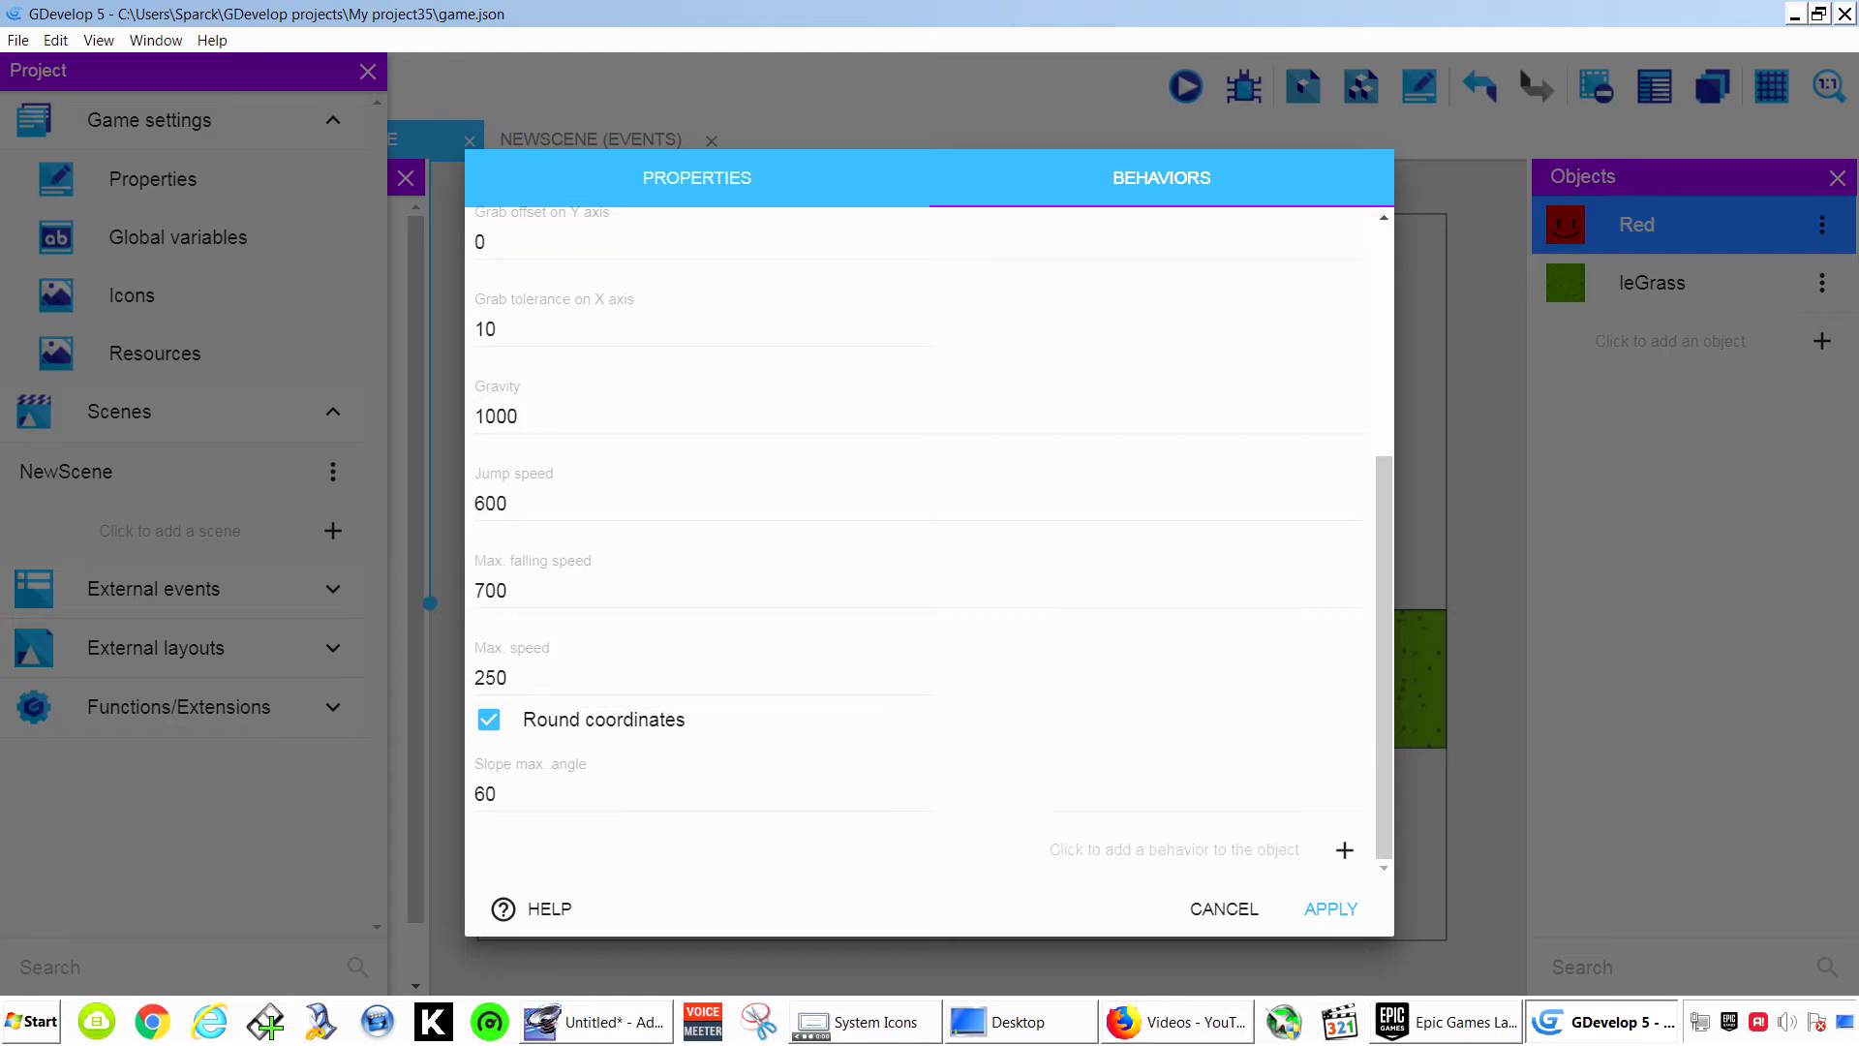
scroll(915, 542, "up", 4)
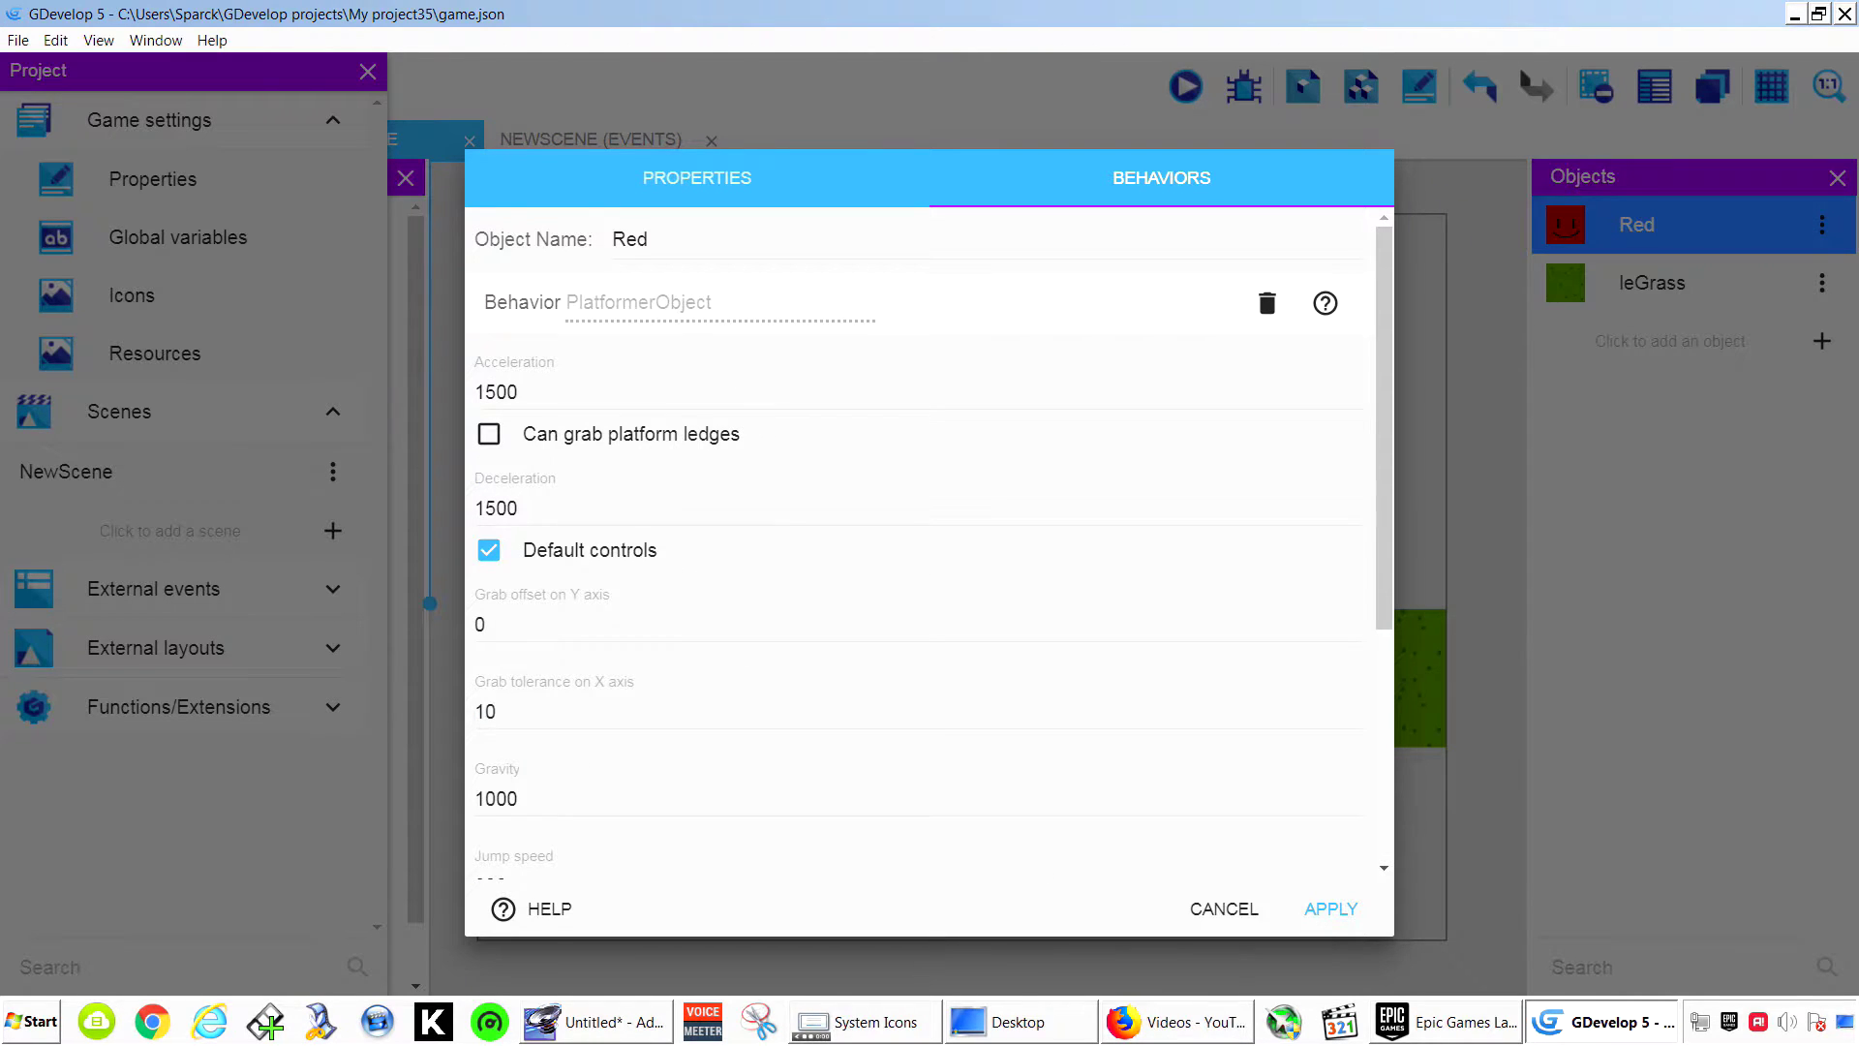
left_click(1331, 908)
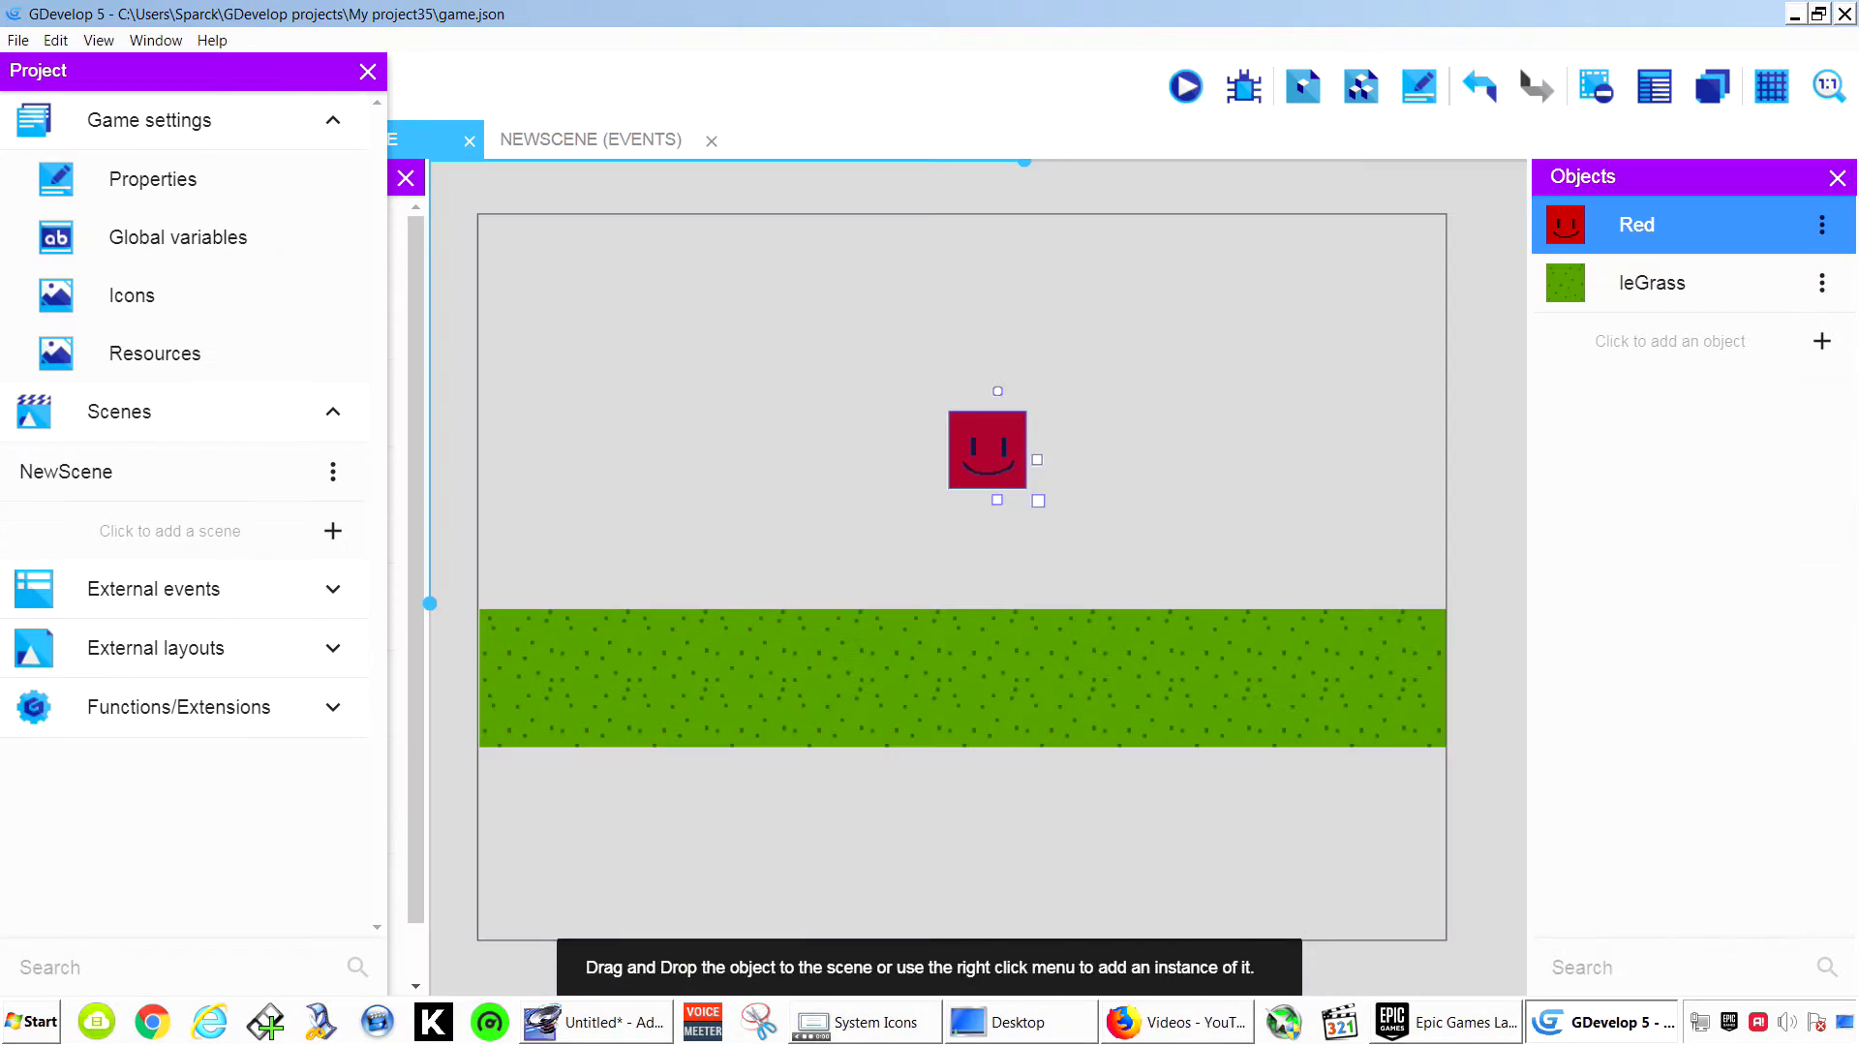
left_click(1185, 86)
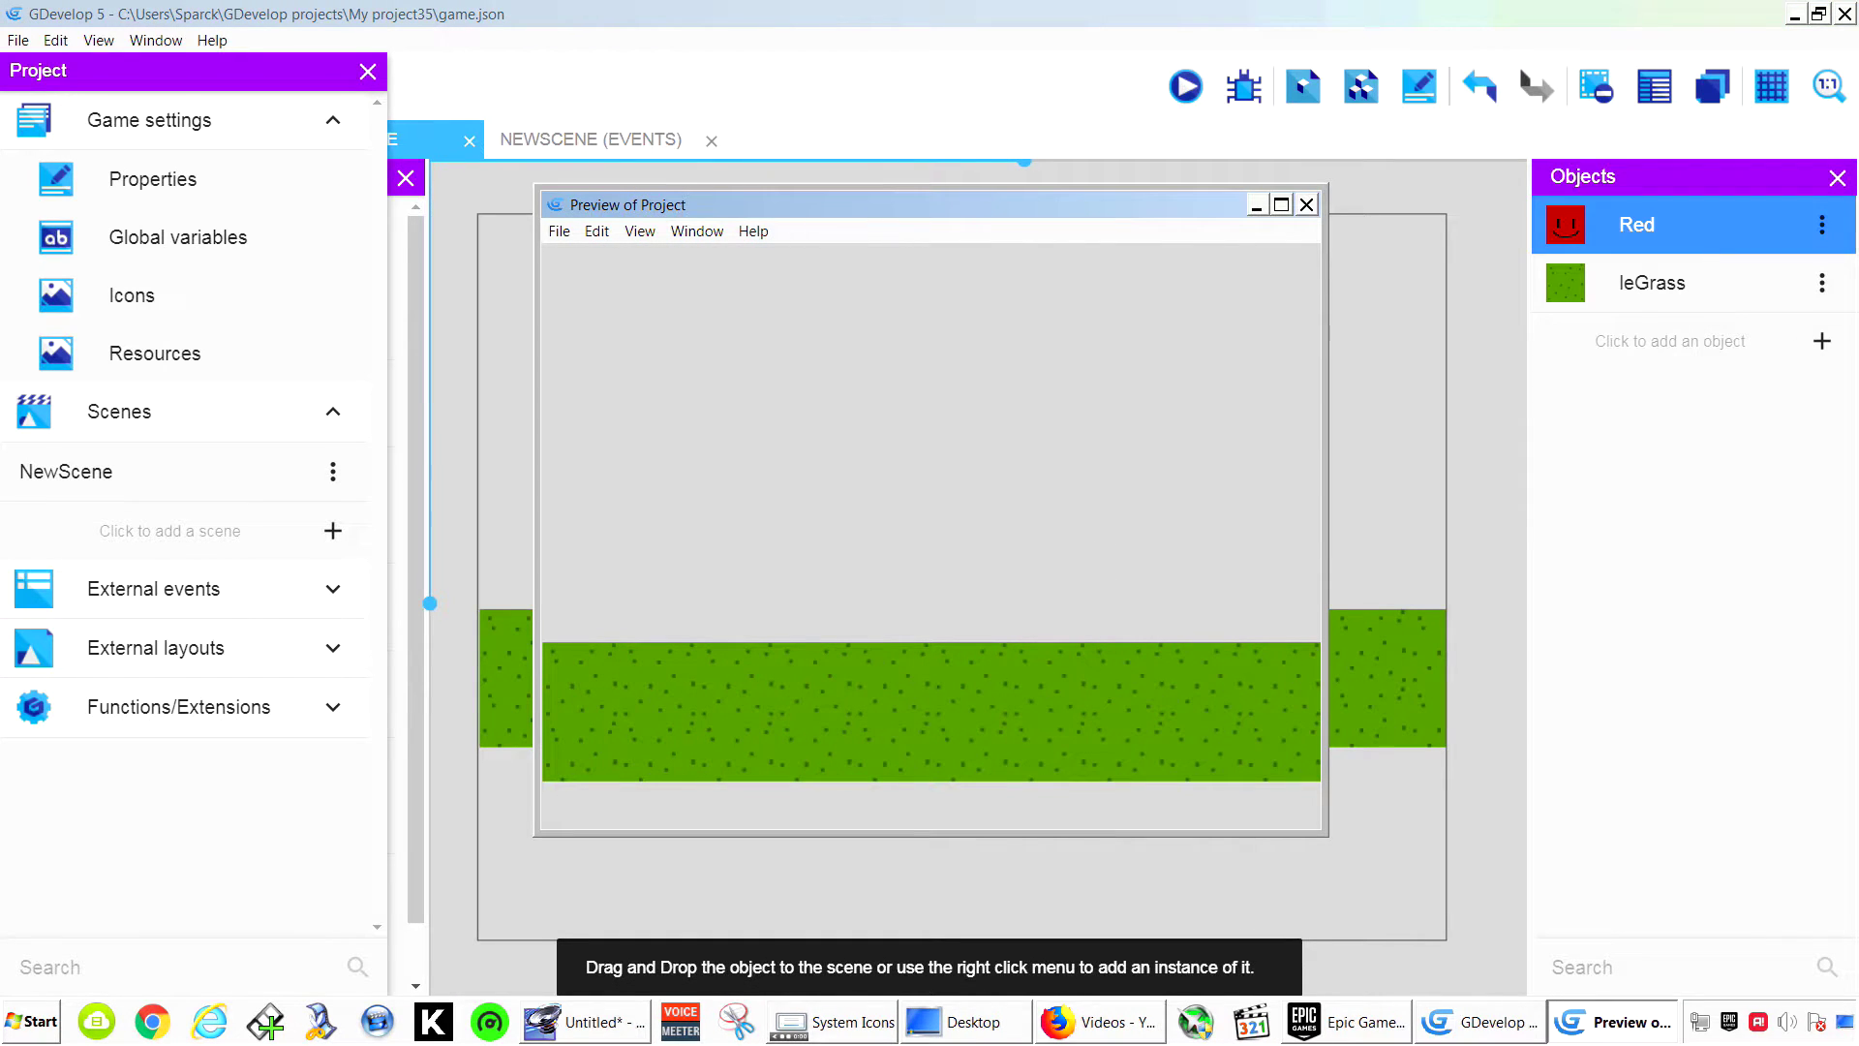
left_click(1306, 205)
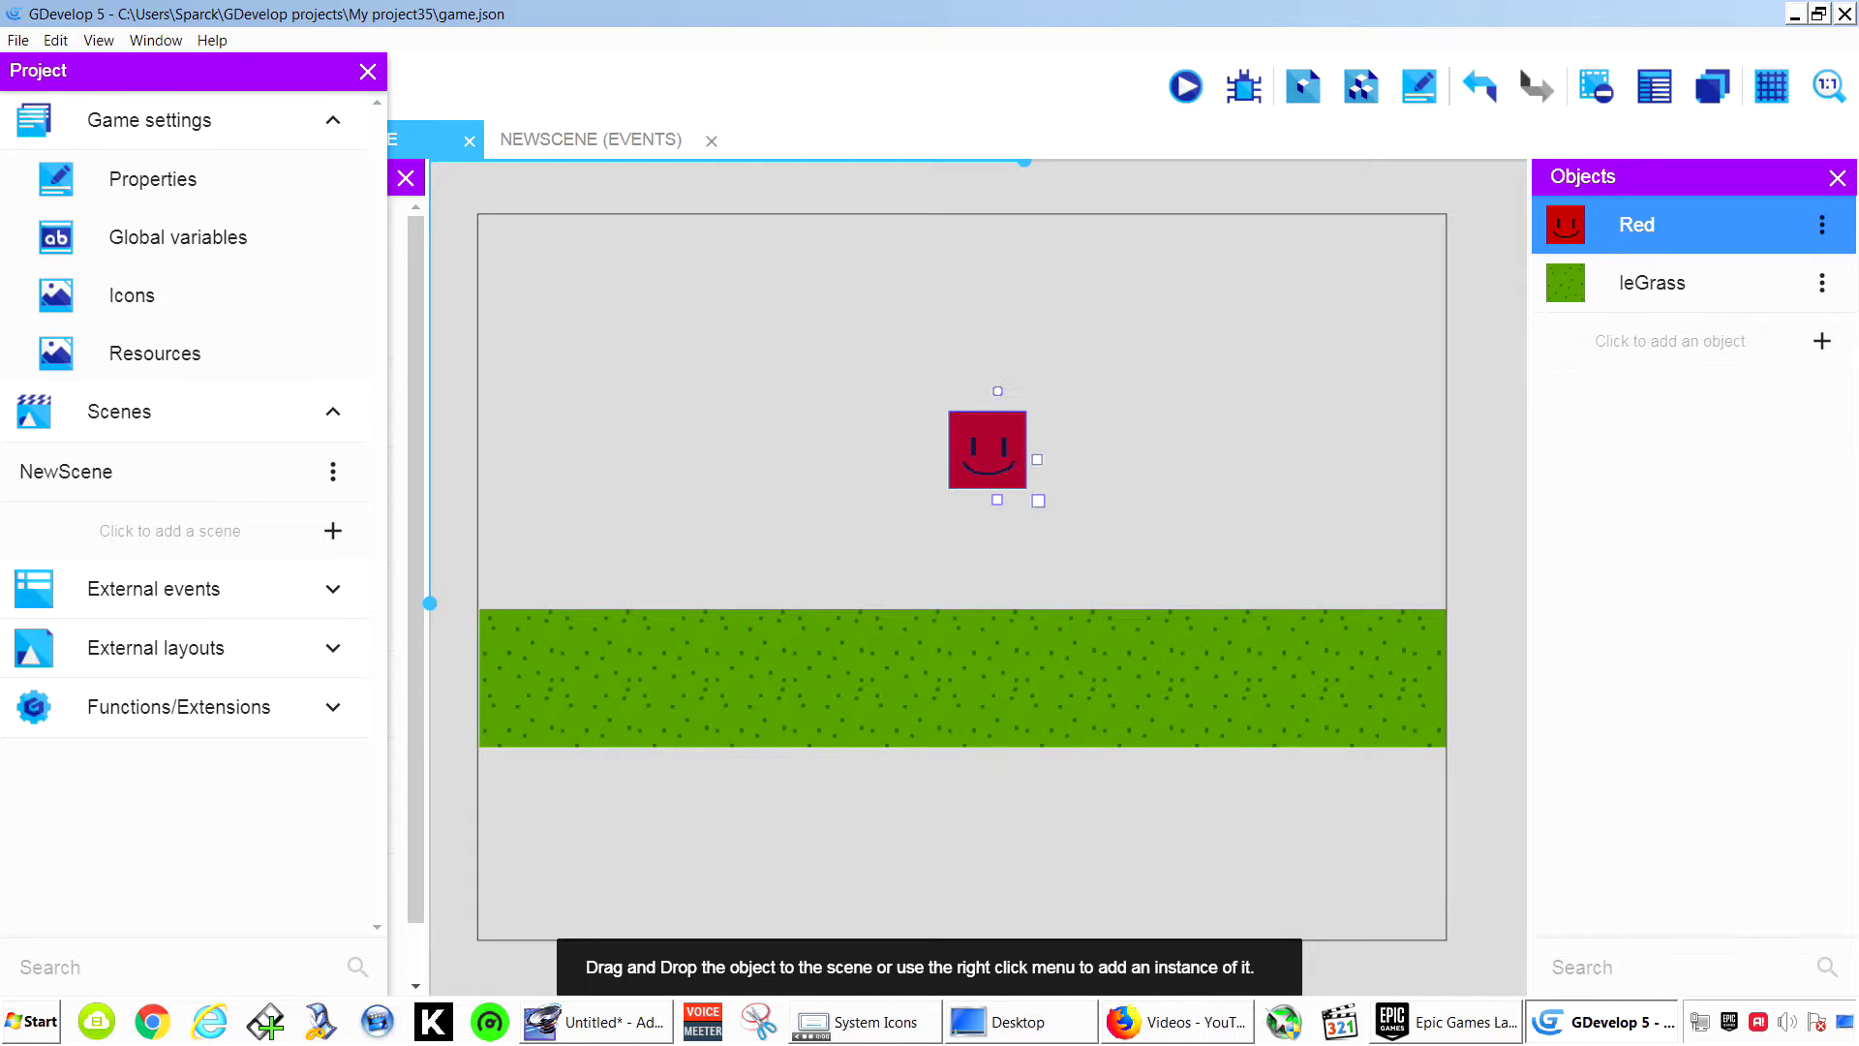
Add the Platform behavior to the leGrass object and preview the scene.
left_click(968, 670)
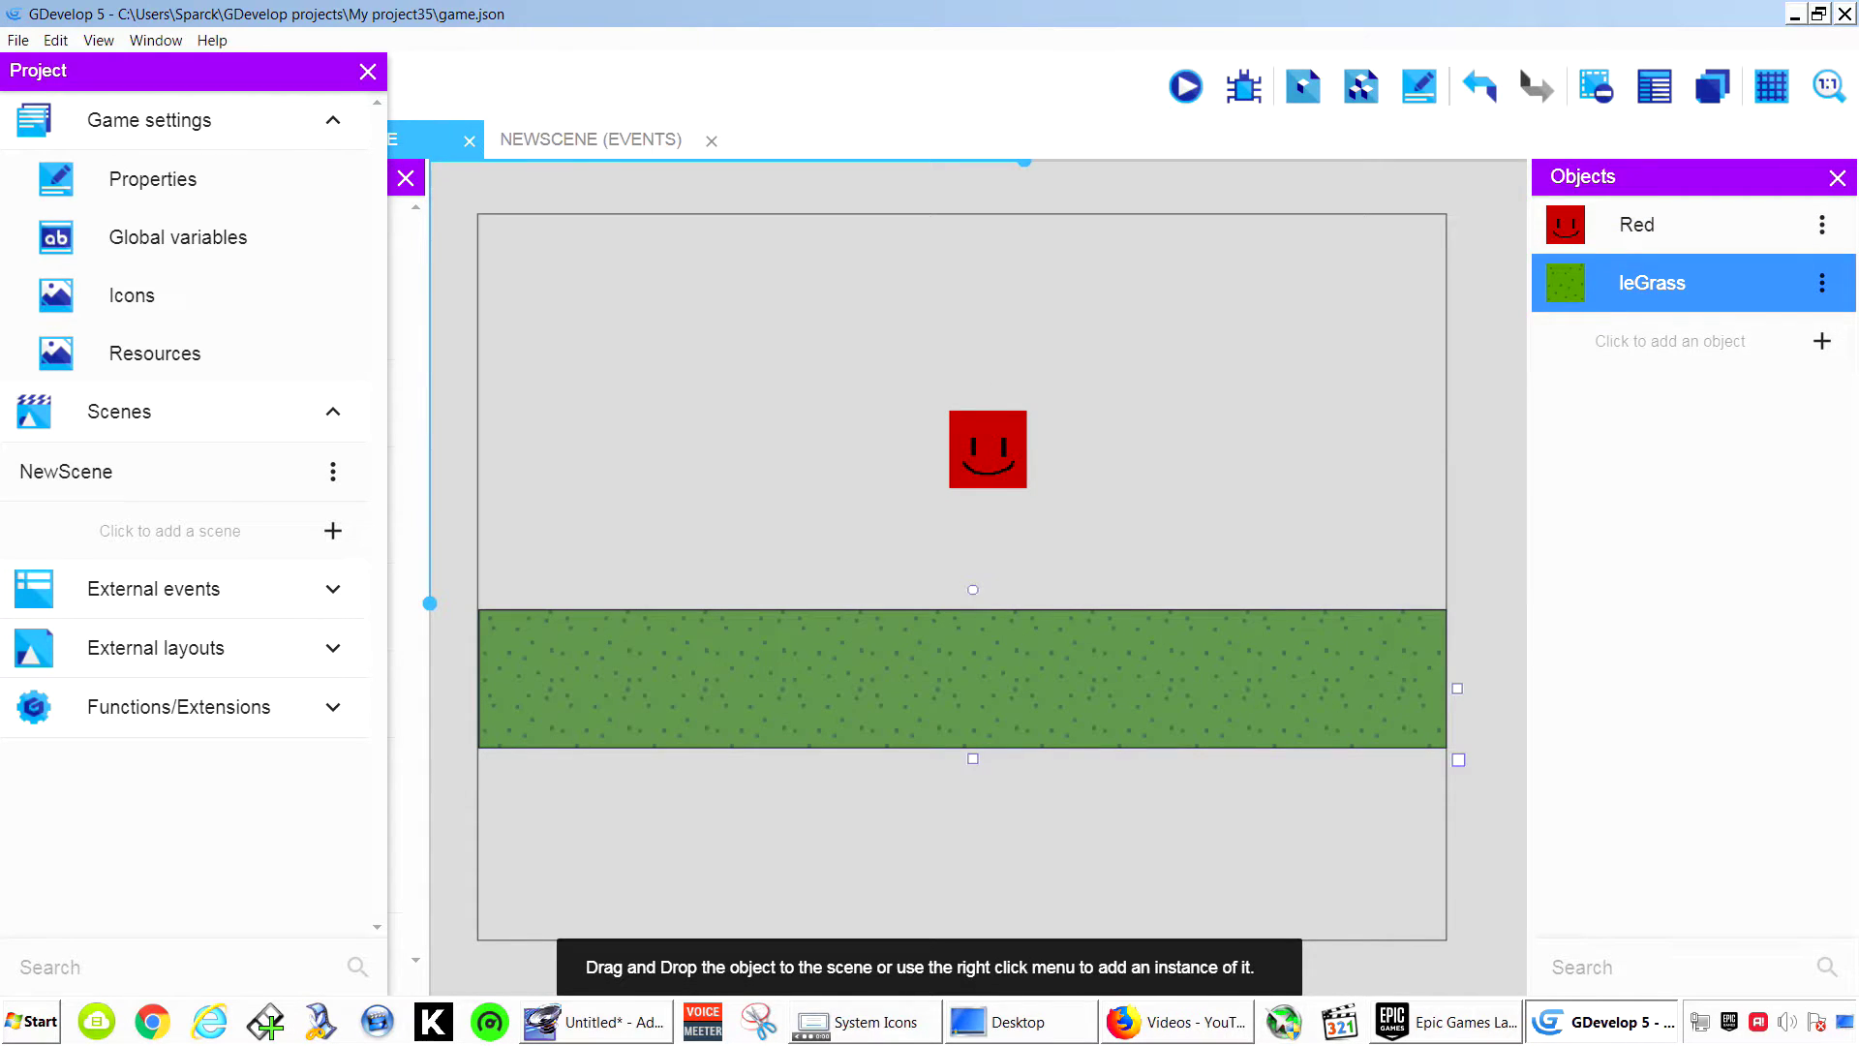
right_click(1119, 649)
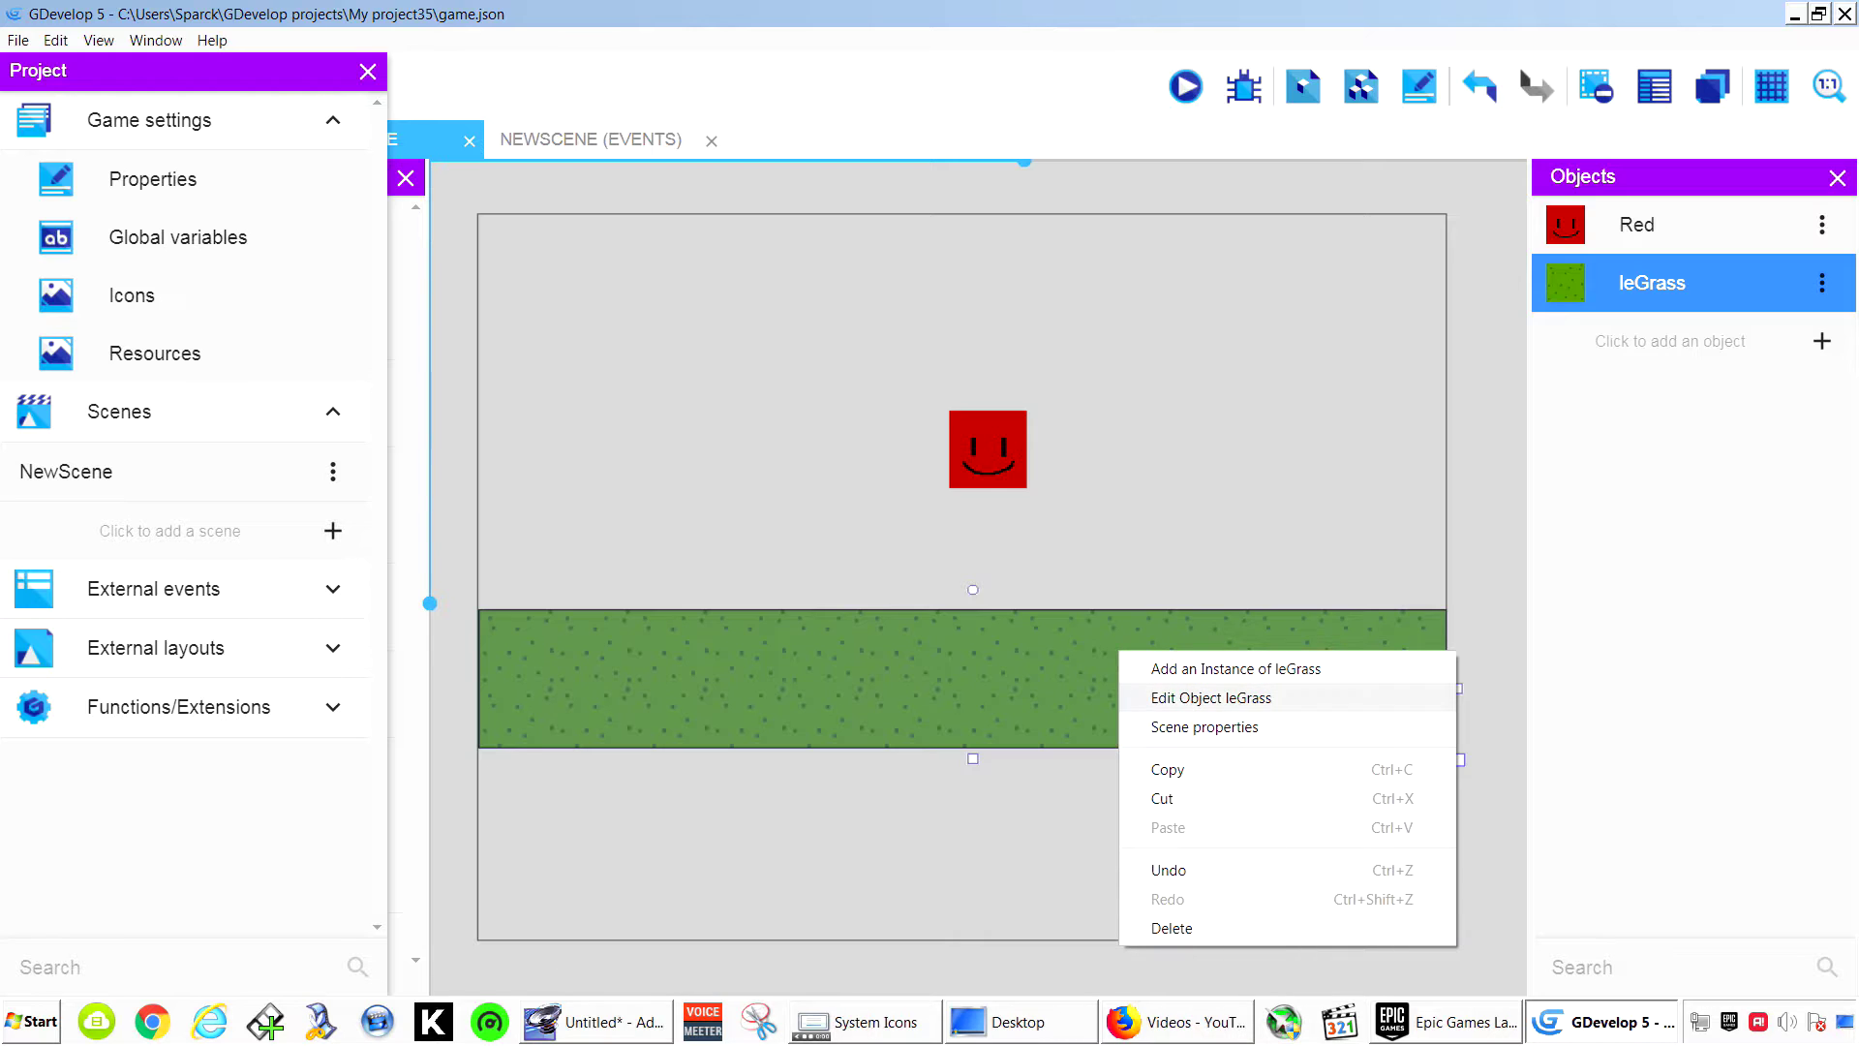
left_click(1200, 697)
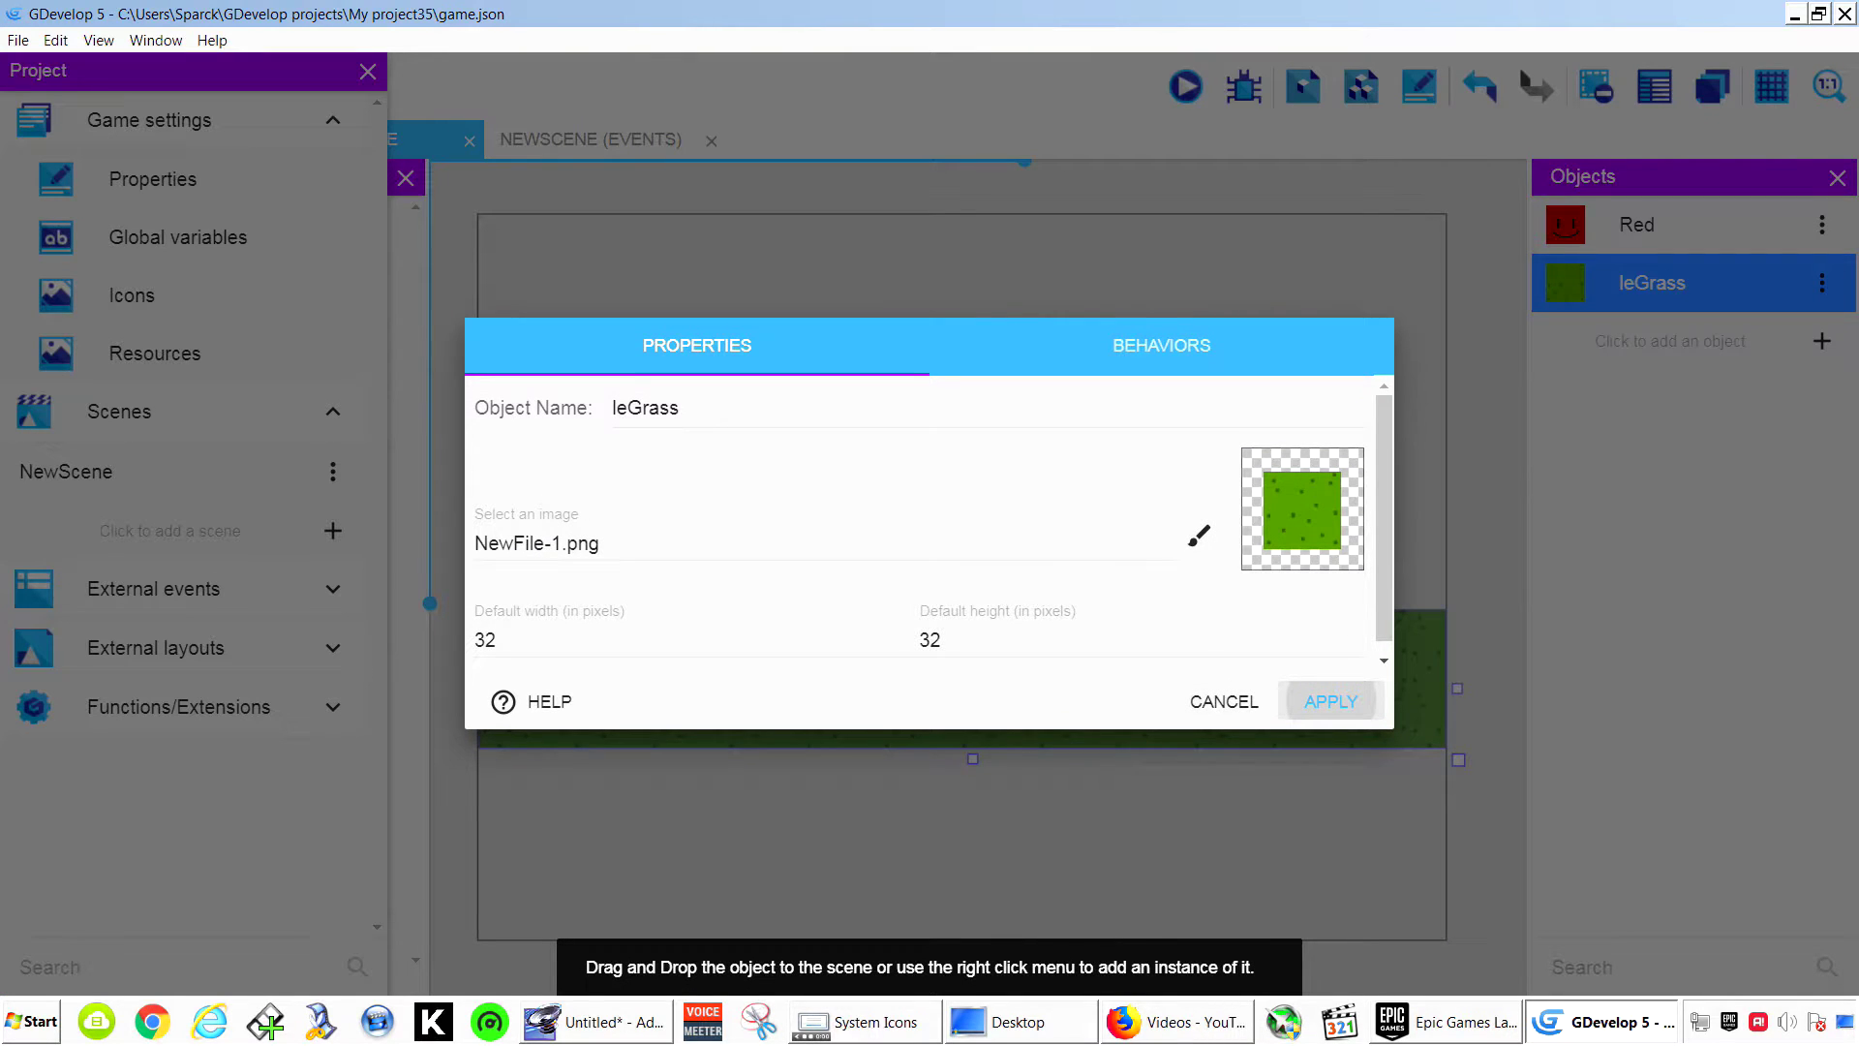
left_click(1162, 346)
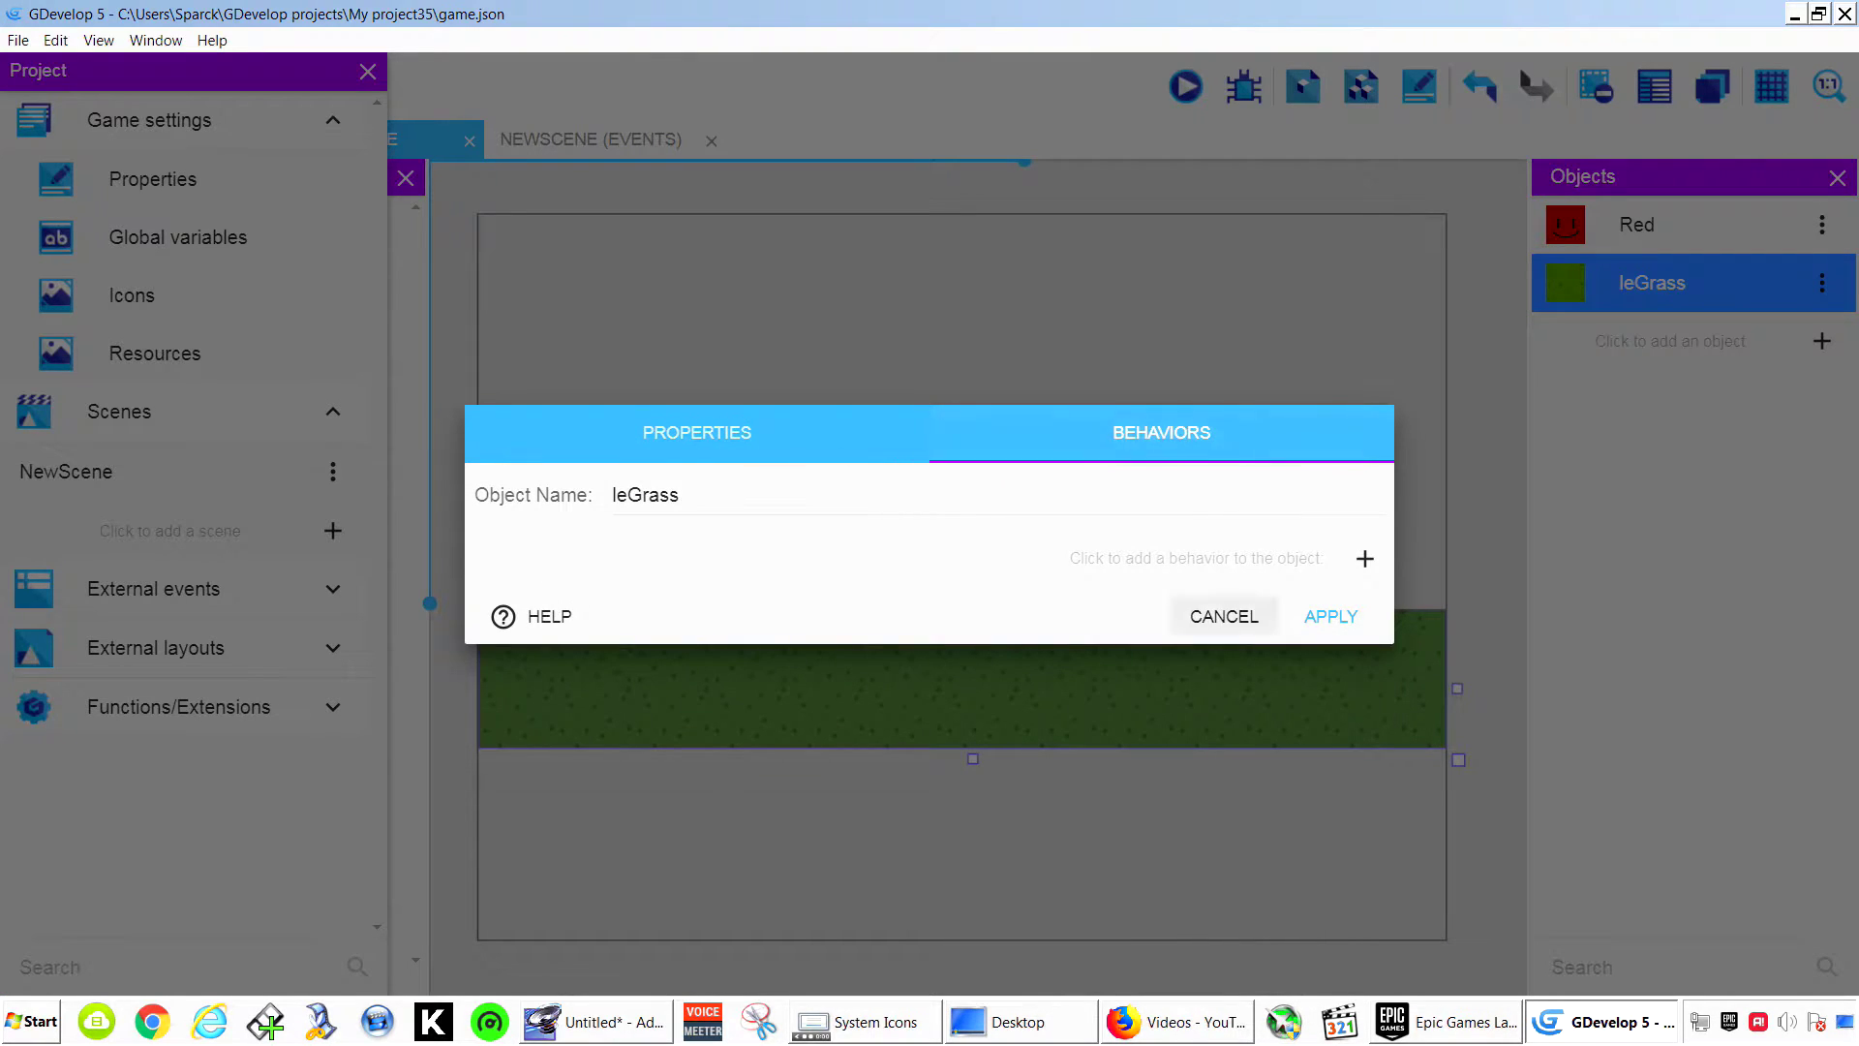
left_click(1364, 559)
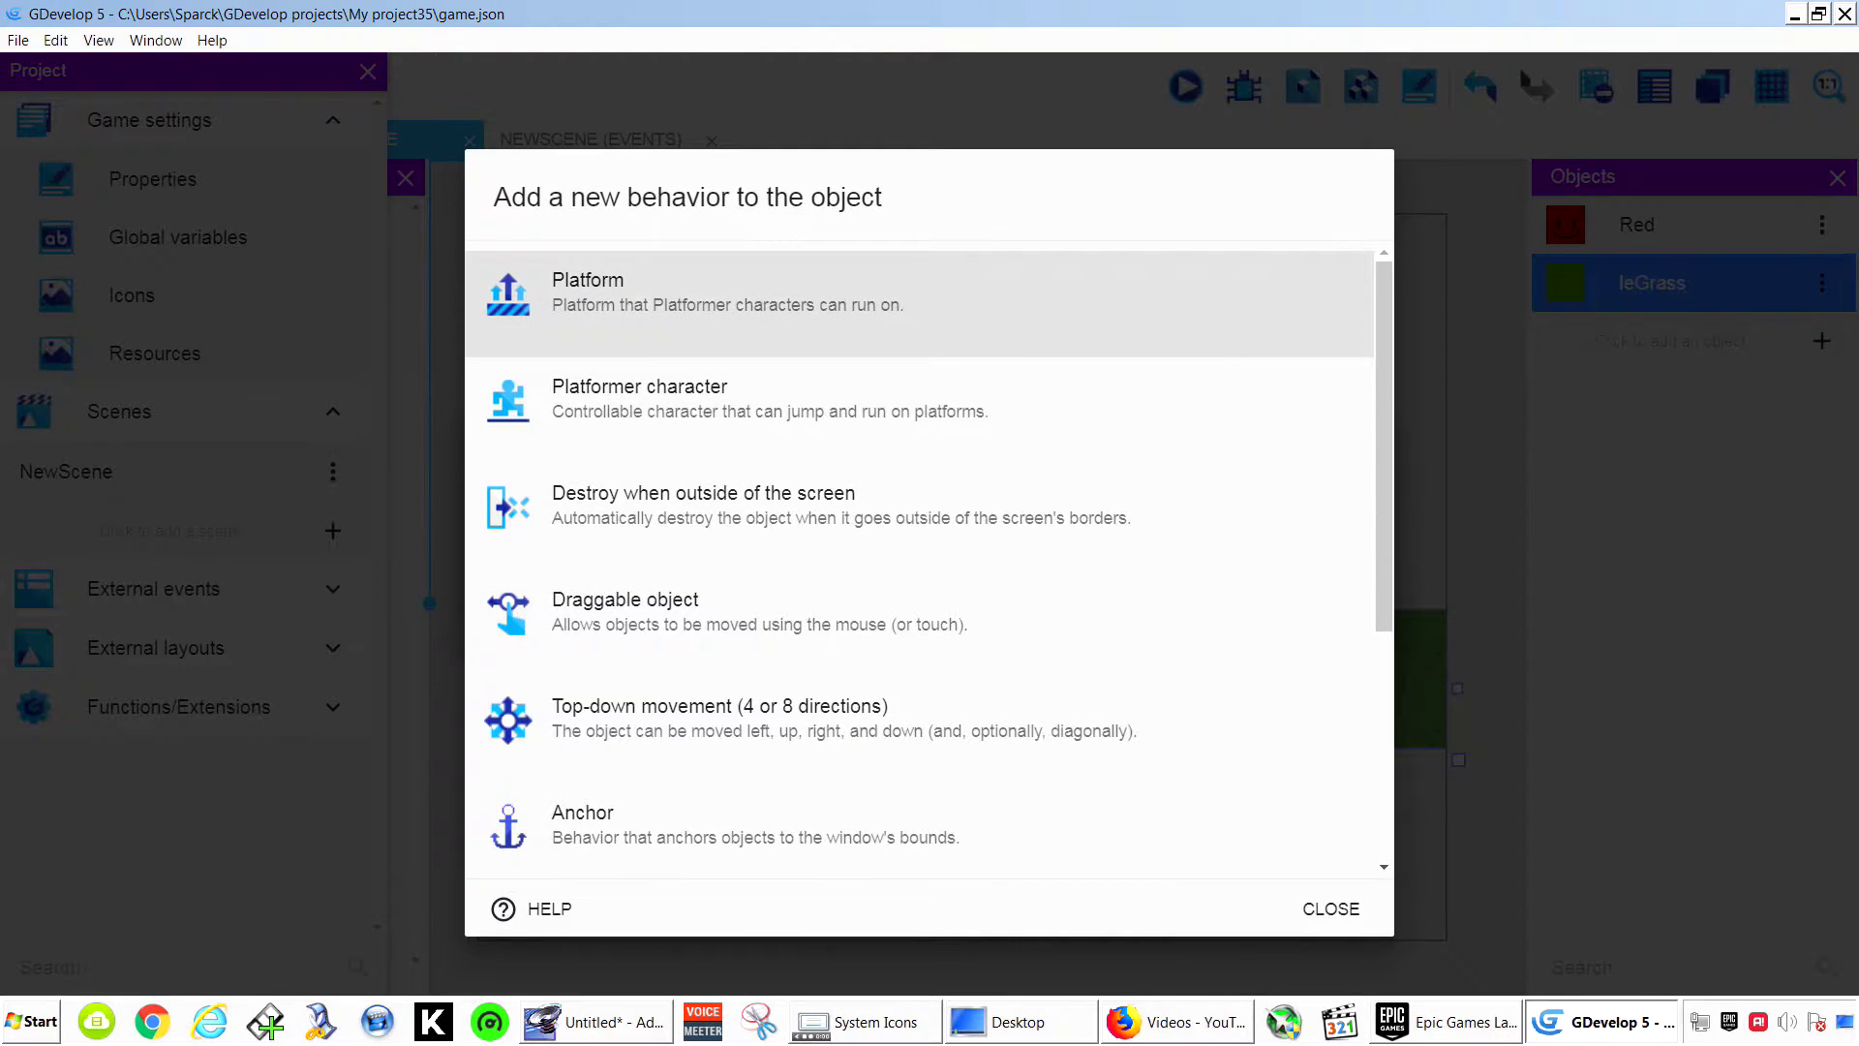
left_click(639, 281)
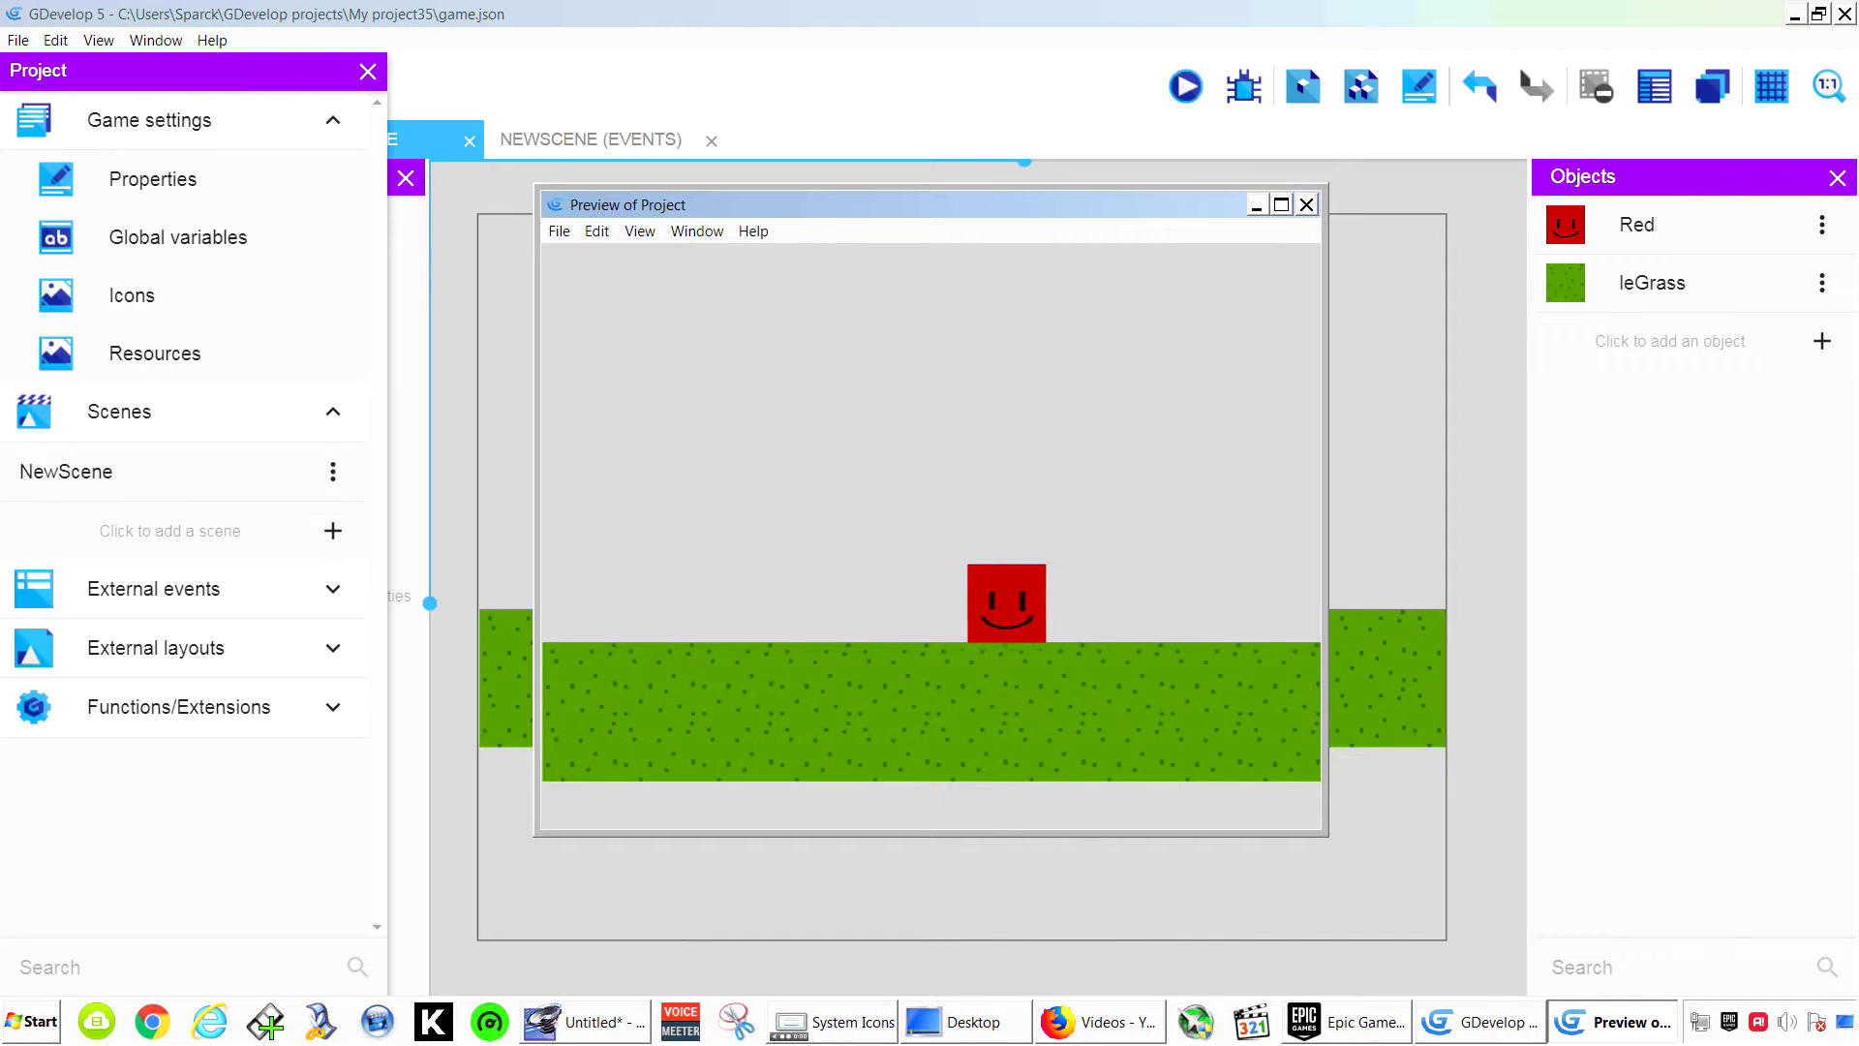
Test Red's walking and jumping on the grass in the running preview, and close the preview.
key("Right")
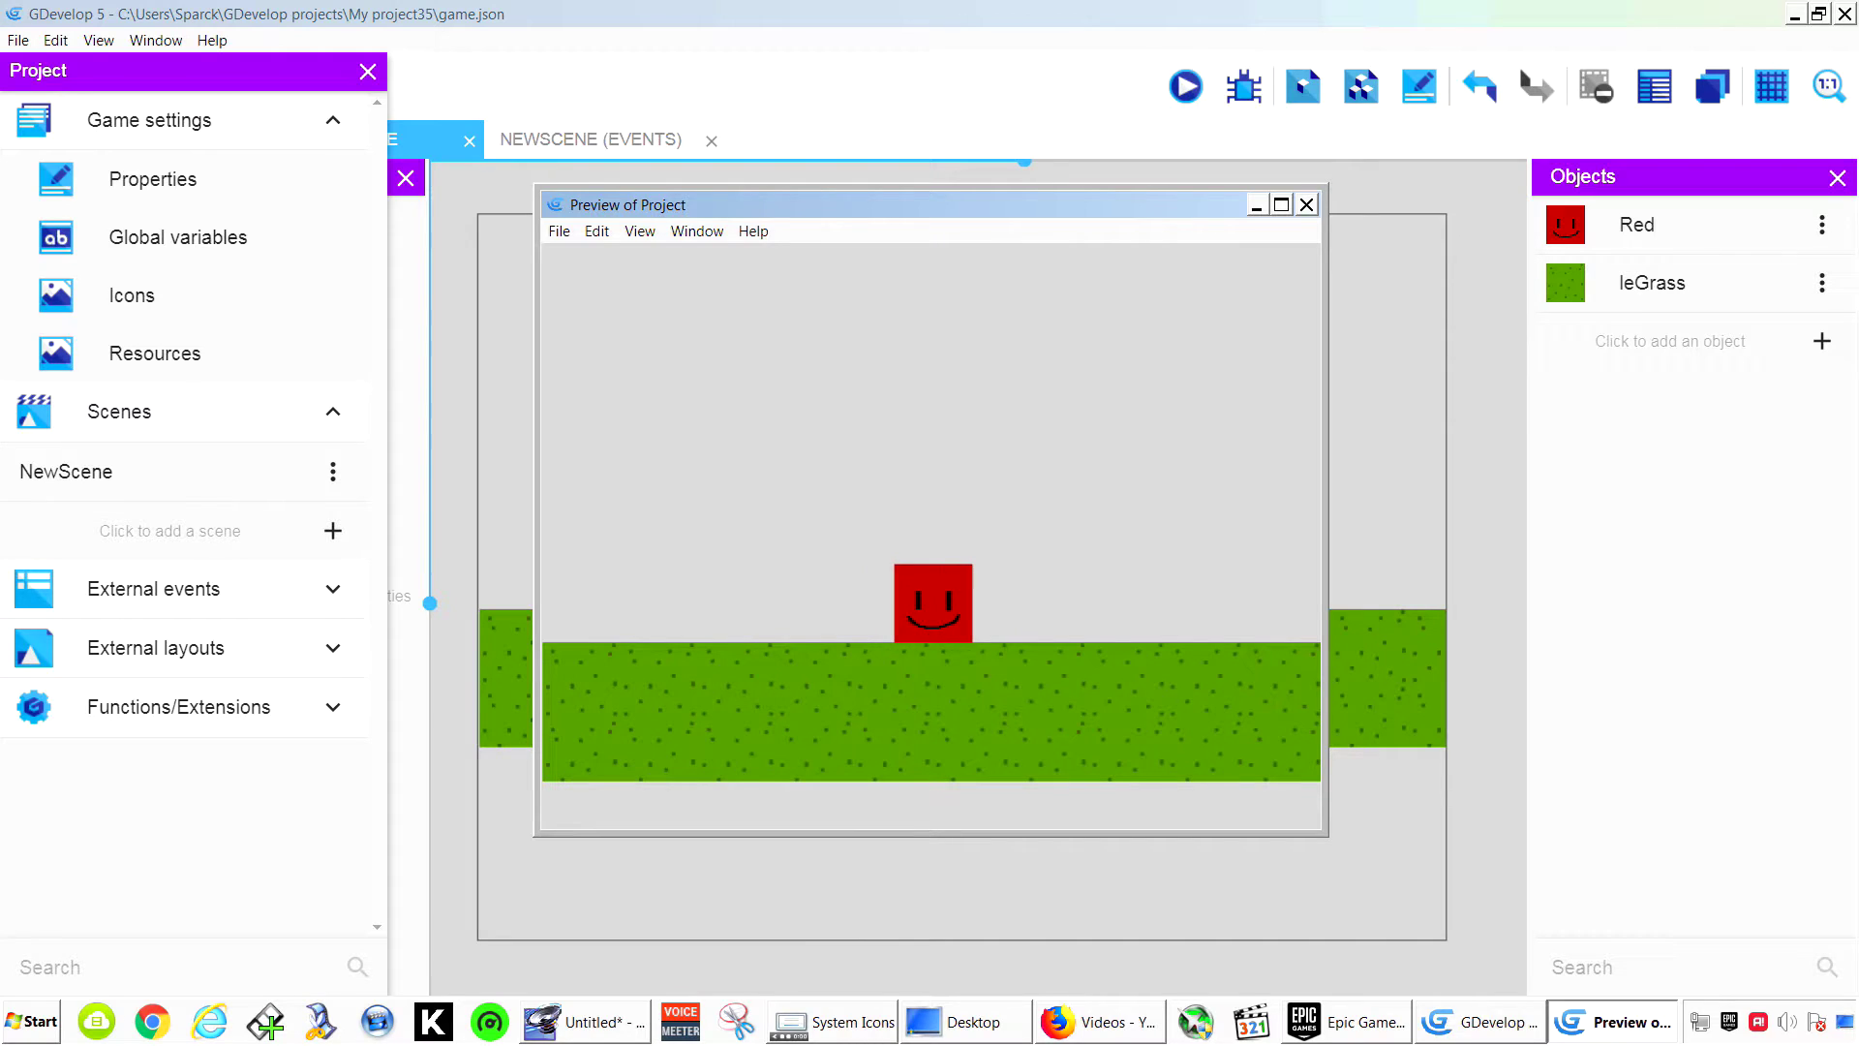
key("Right")
key("space")
key("space")
key("Left")
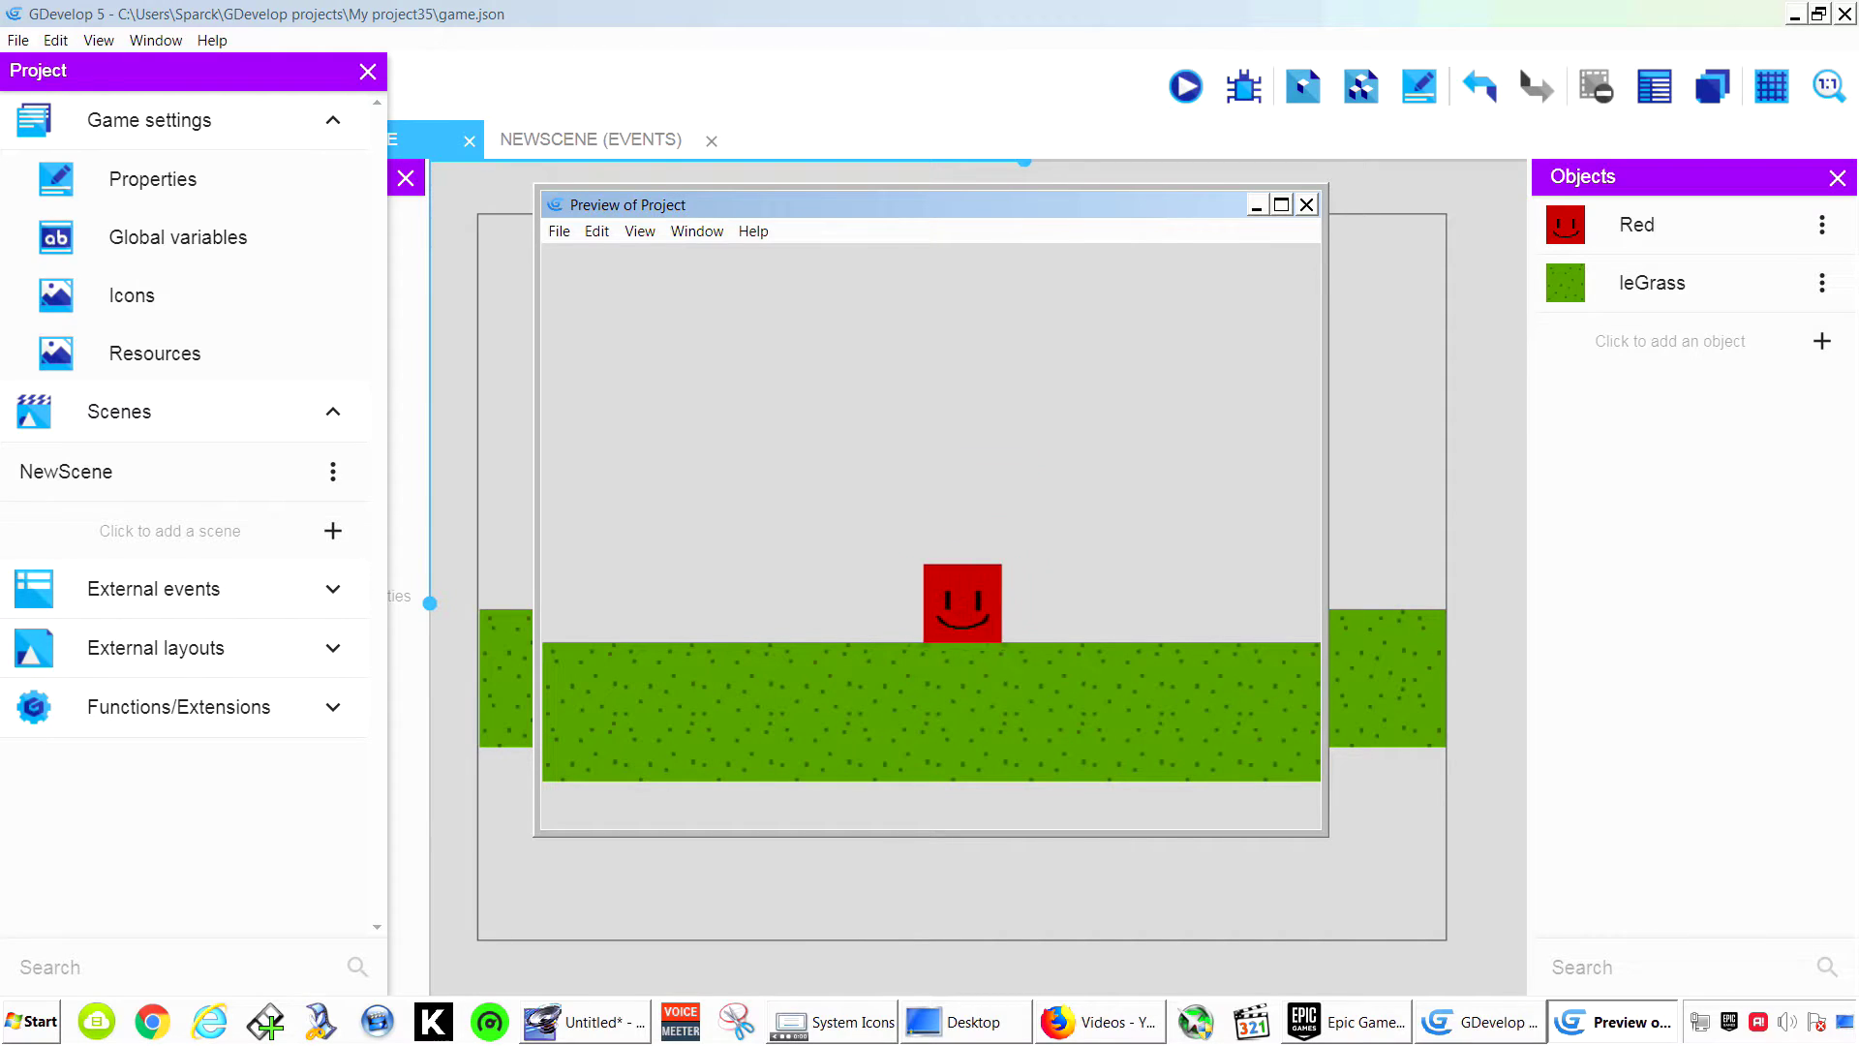
key("space")
key("Right")
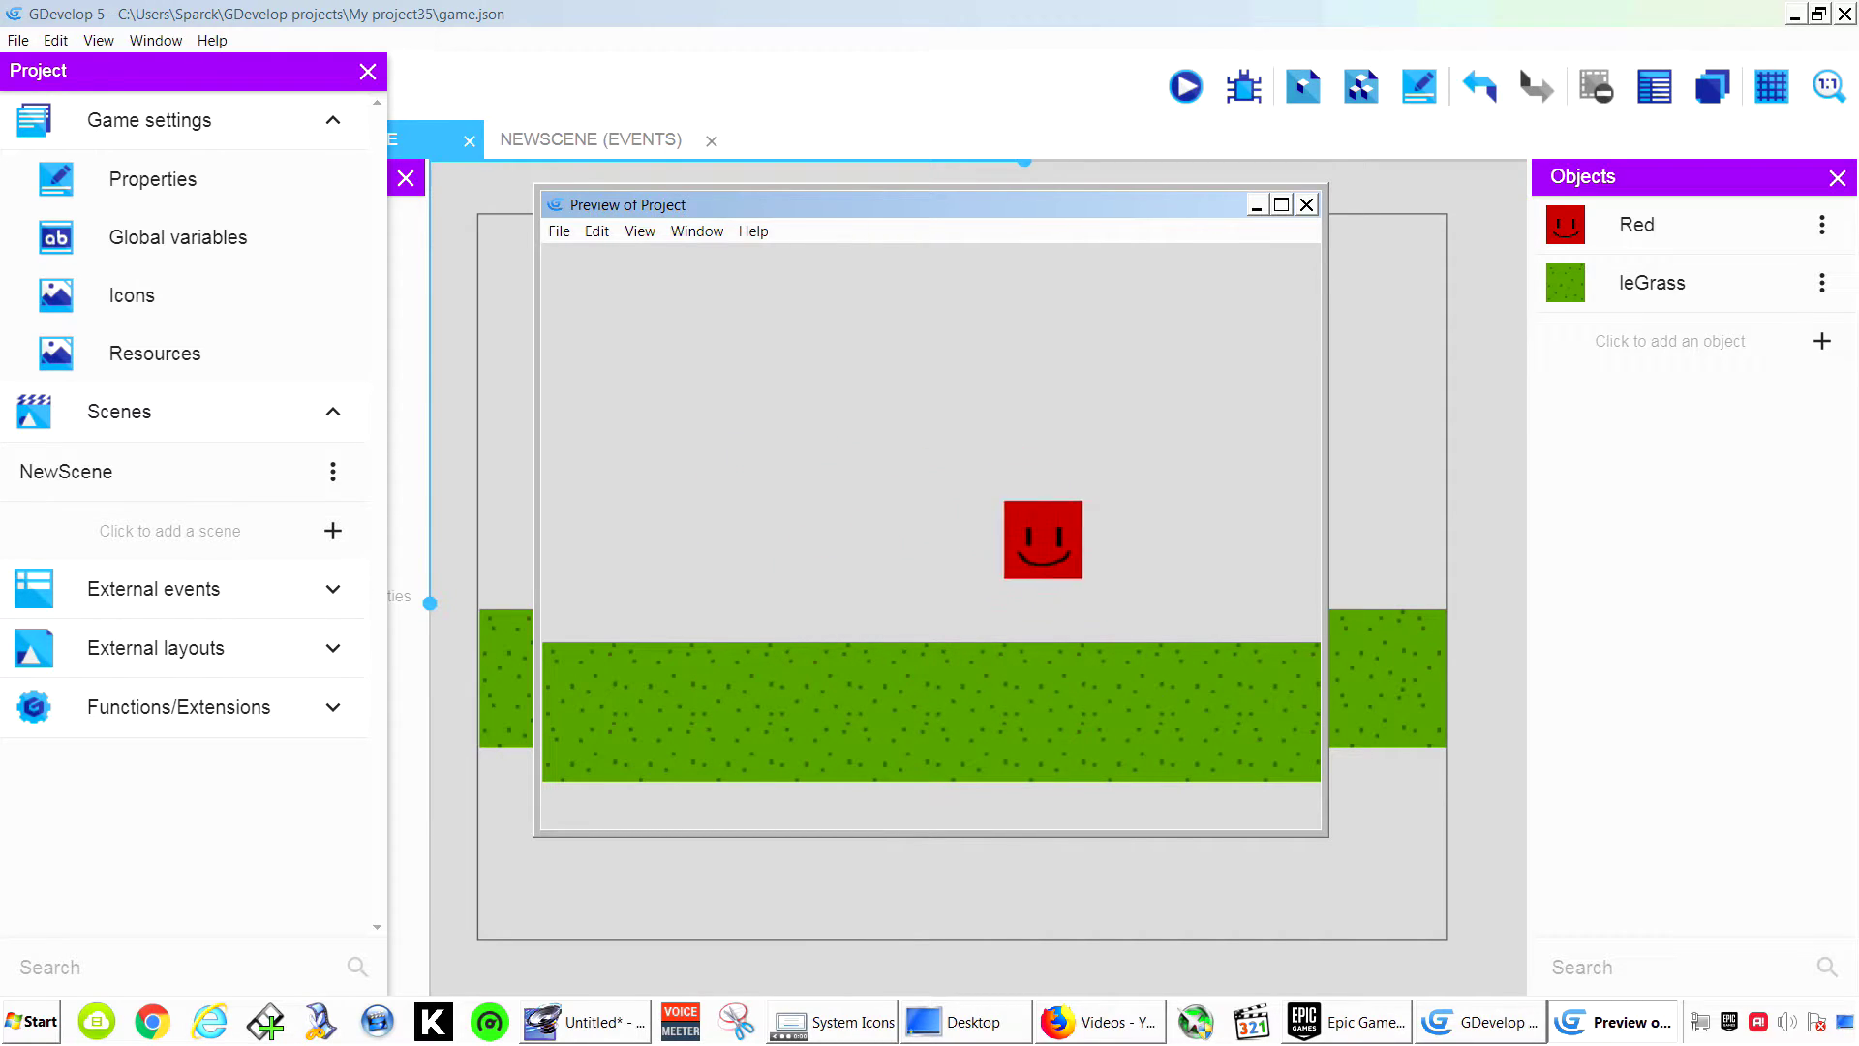
key("space")
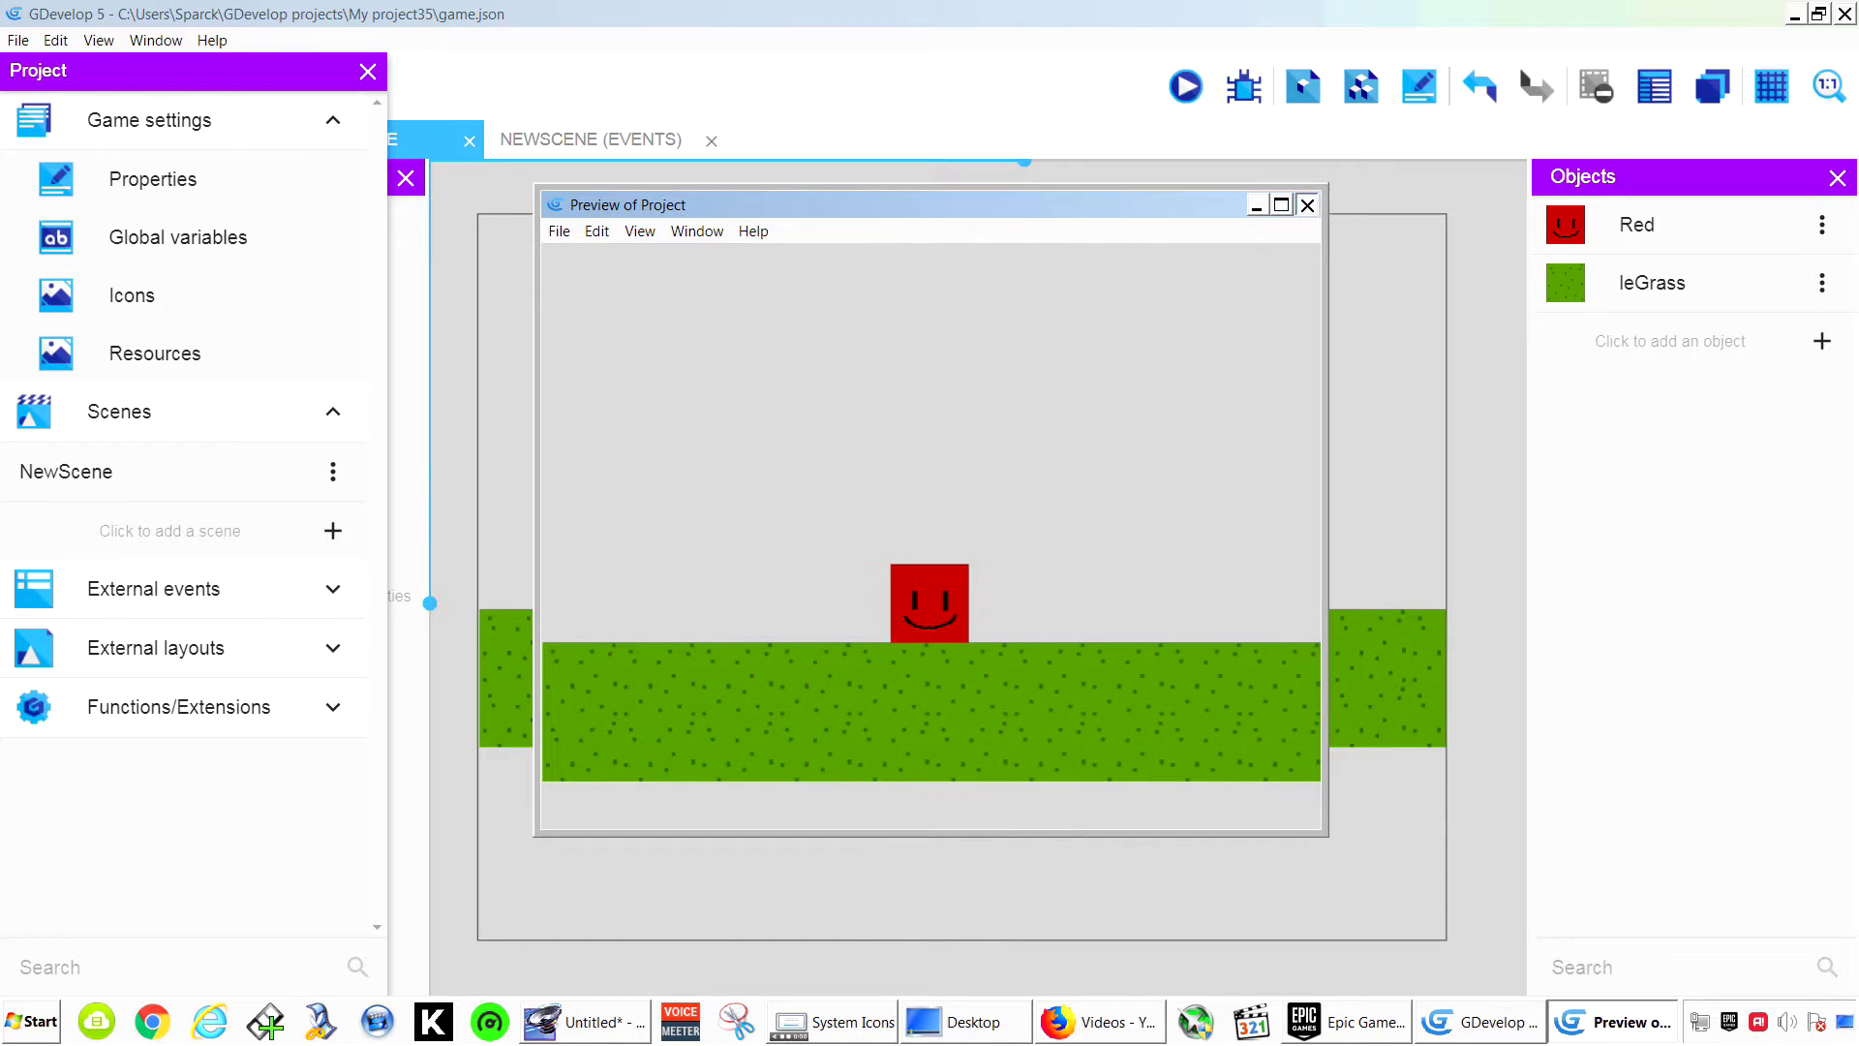
left_click(1307, 204)
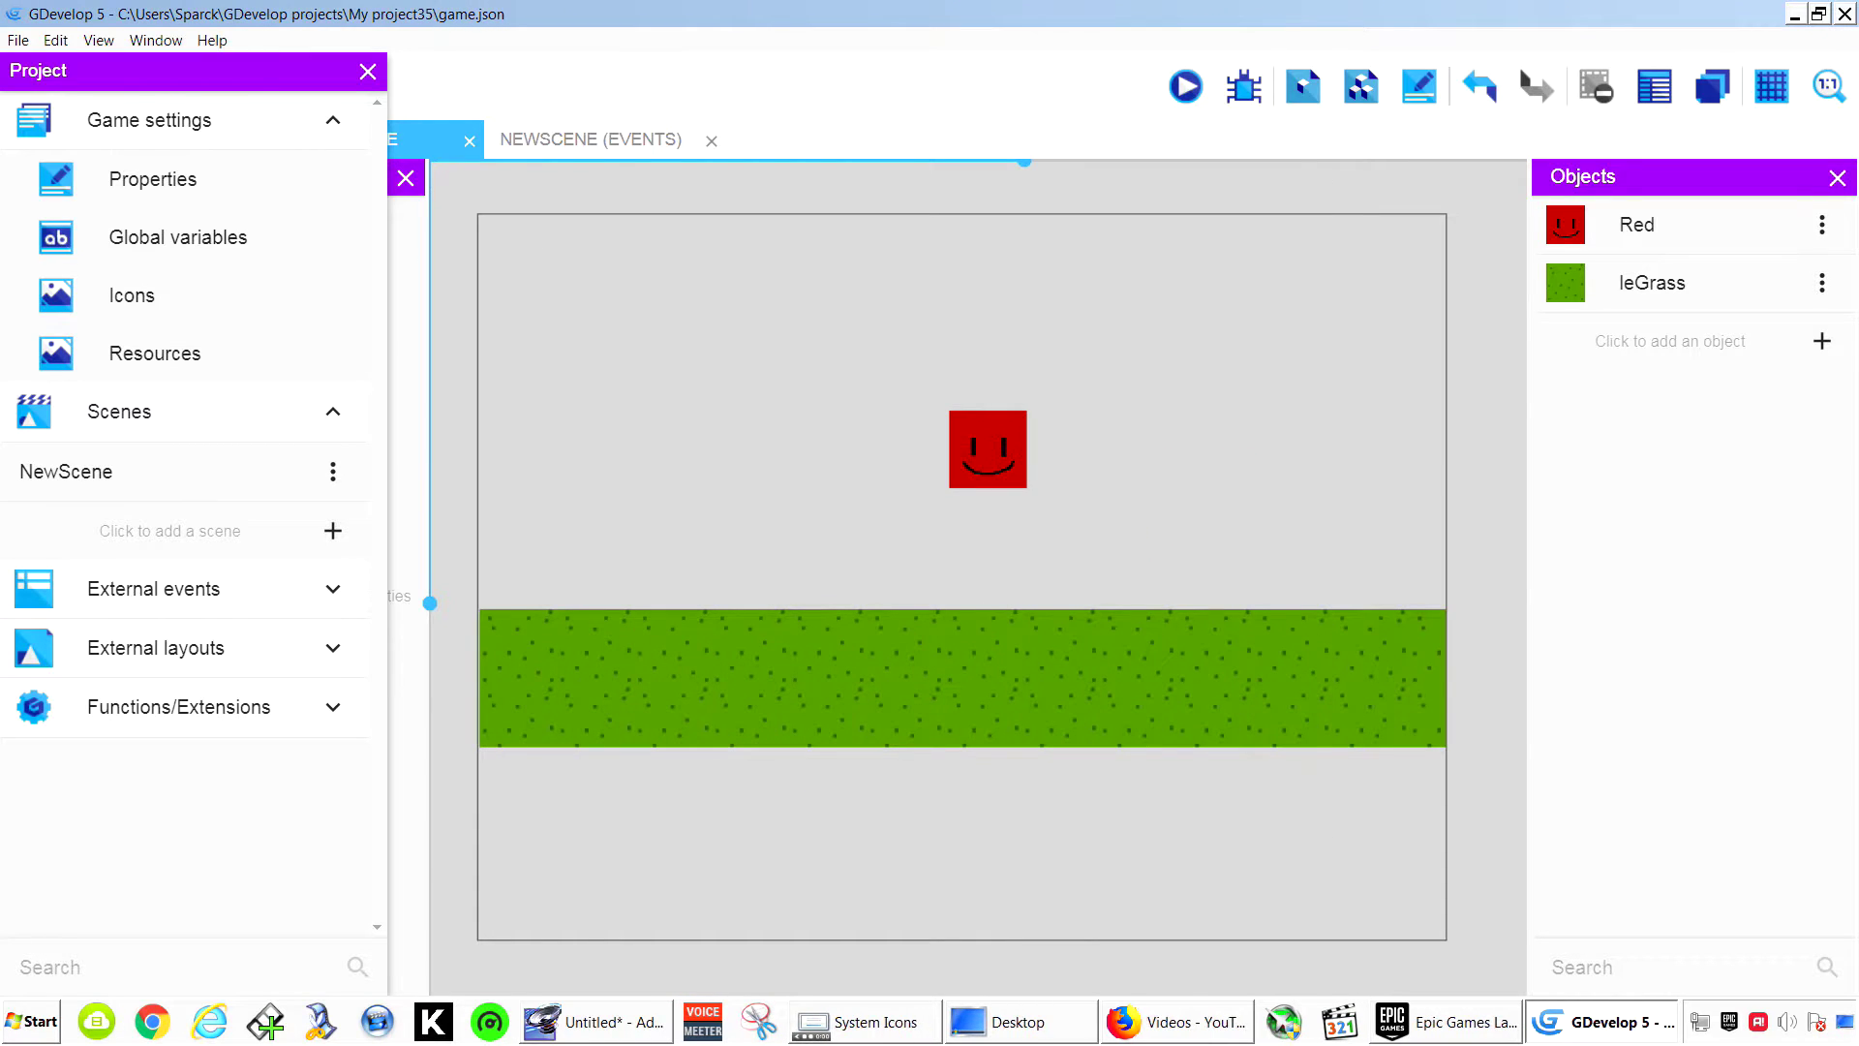
Add a new Sprite object with one empty animation.
left_click(1821, 341)
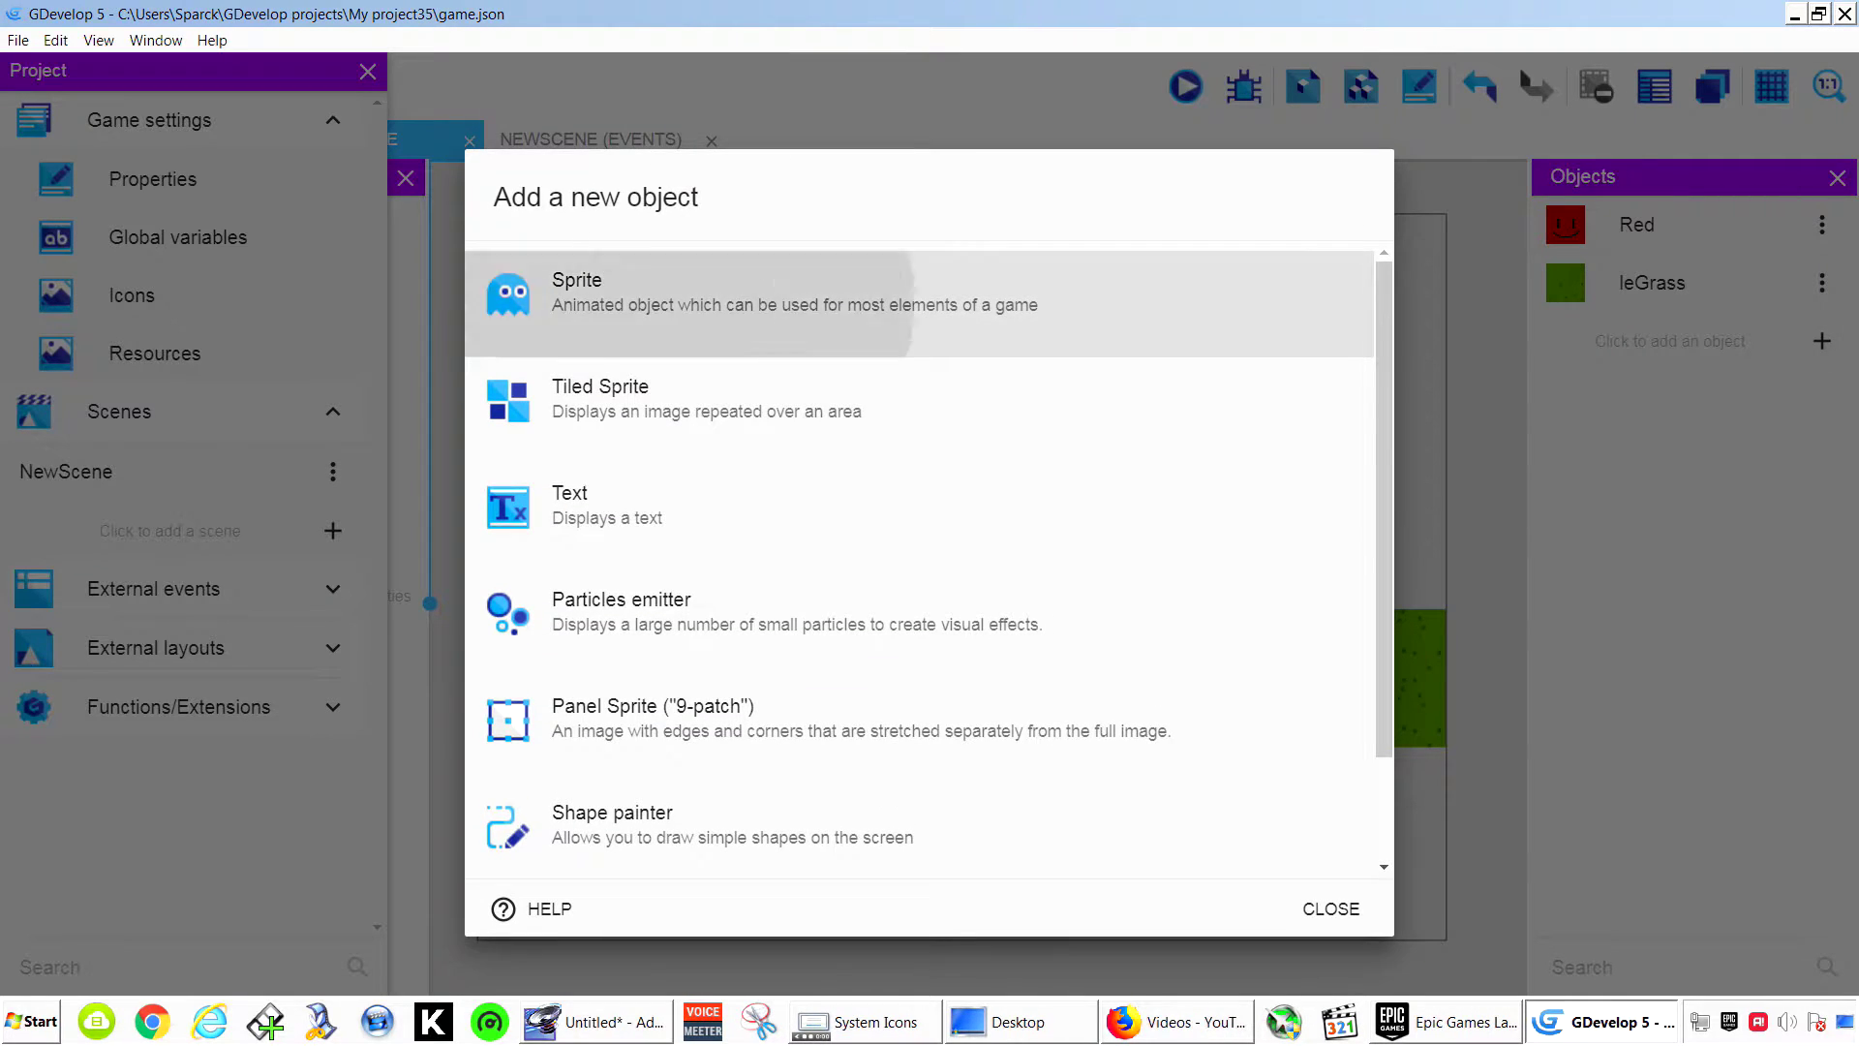
left_click(581, 283)
left_click(1344, 556)
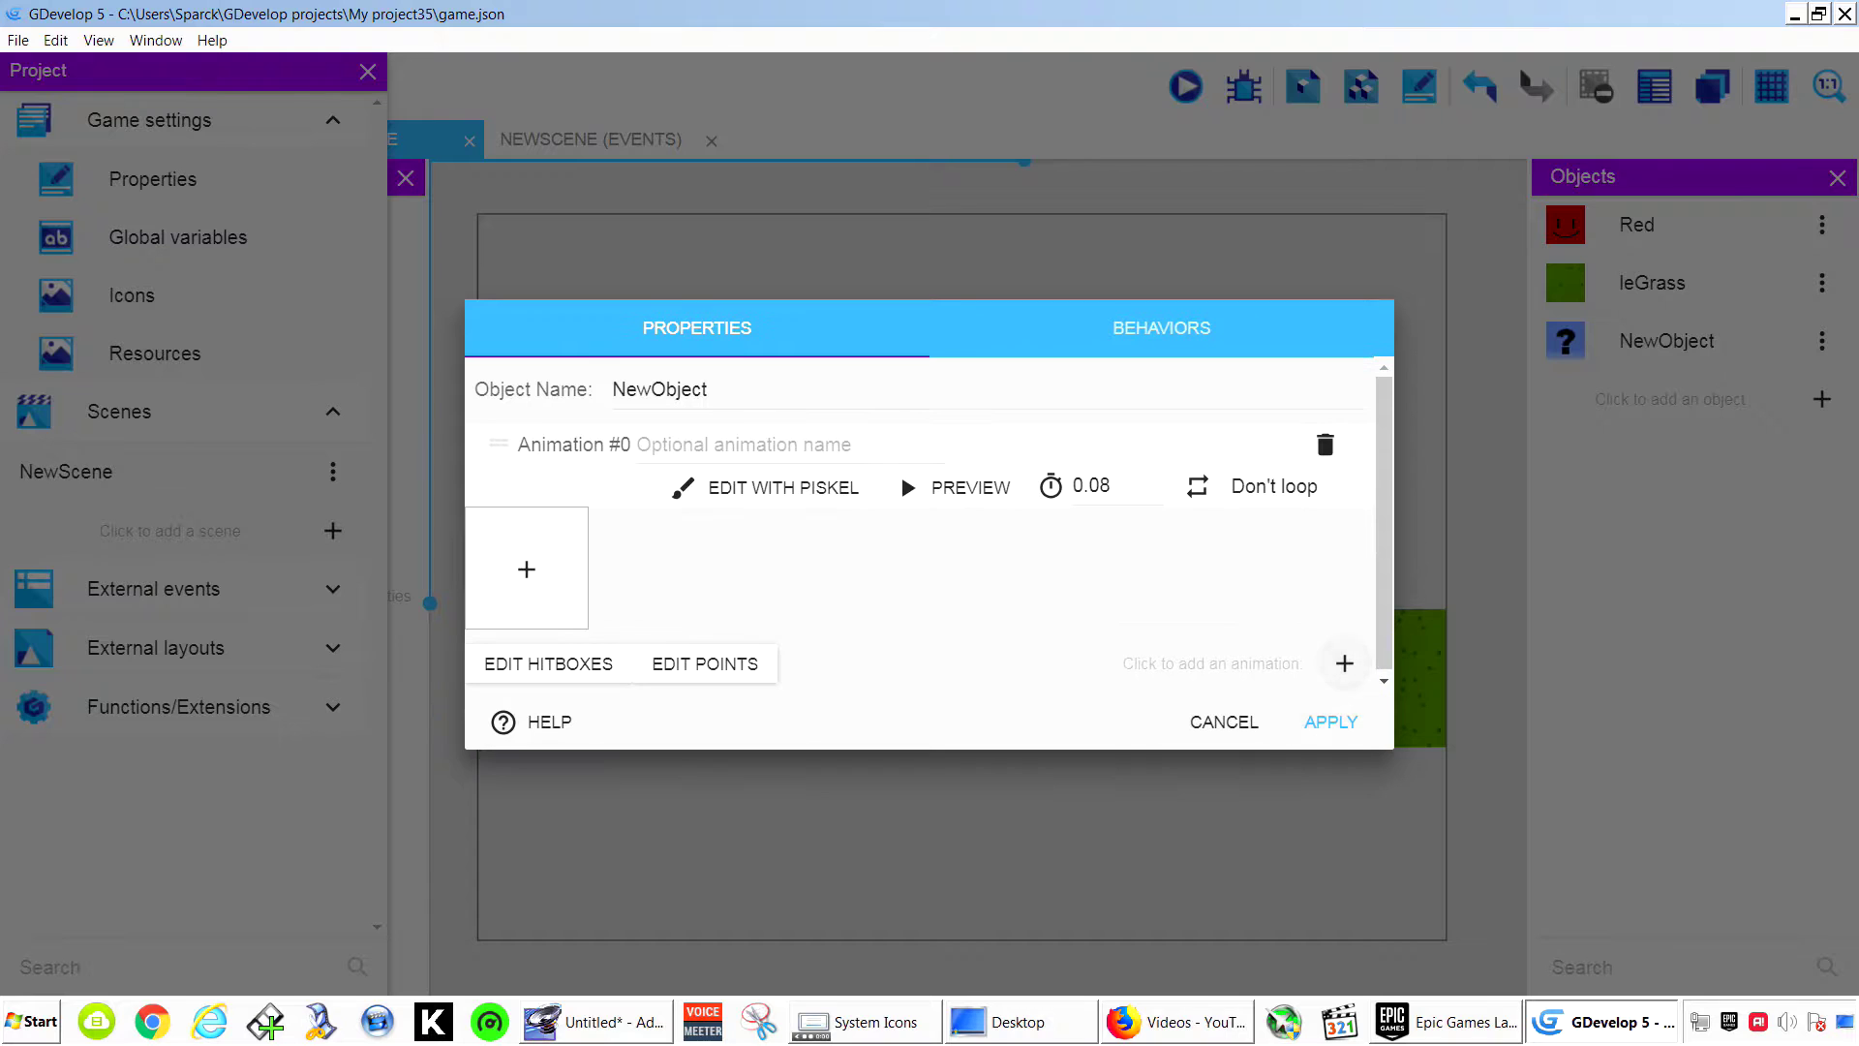
Fill the new sprite's 32 by 32 px canvas with solid blue in Piskel, save the image and apply the object.
left_click(765, 487)
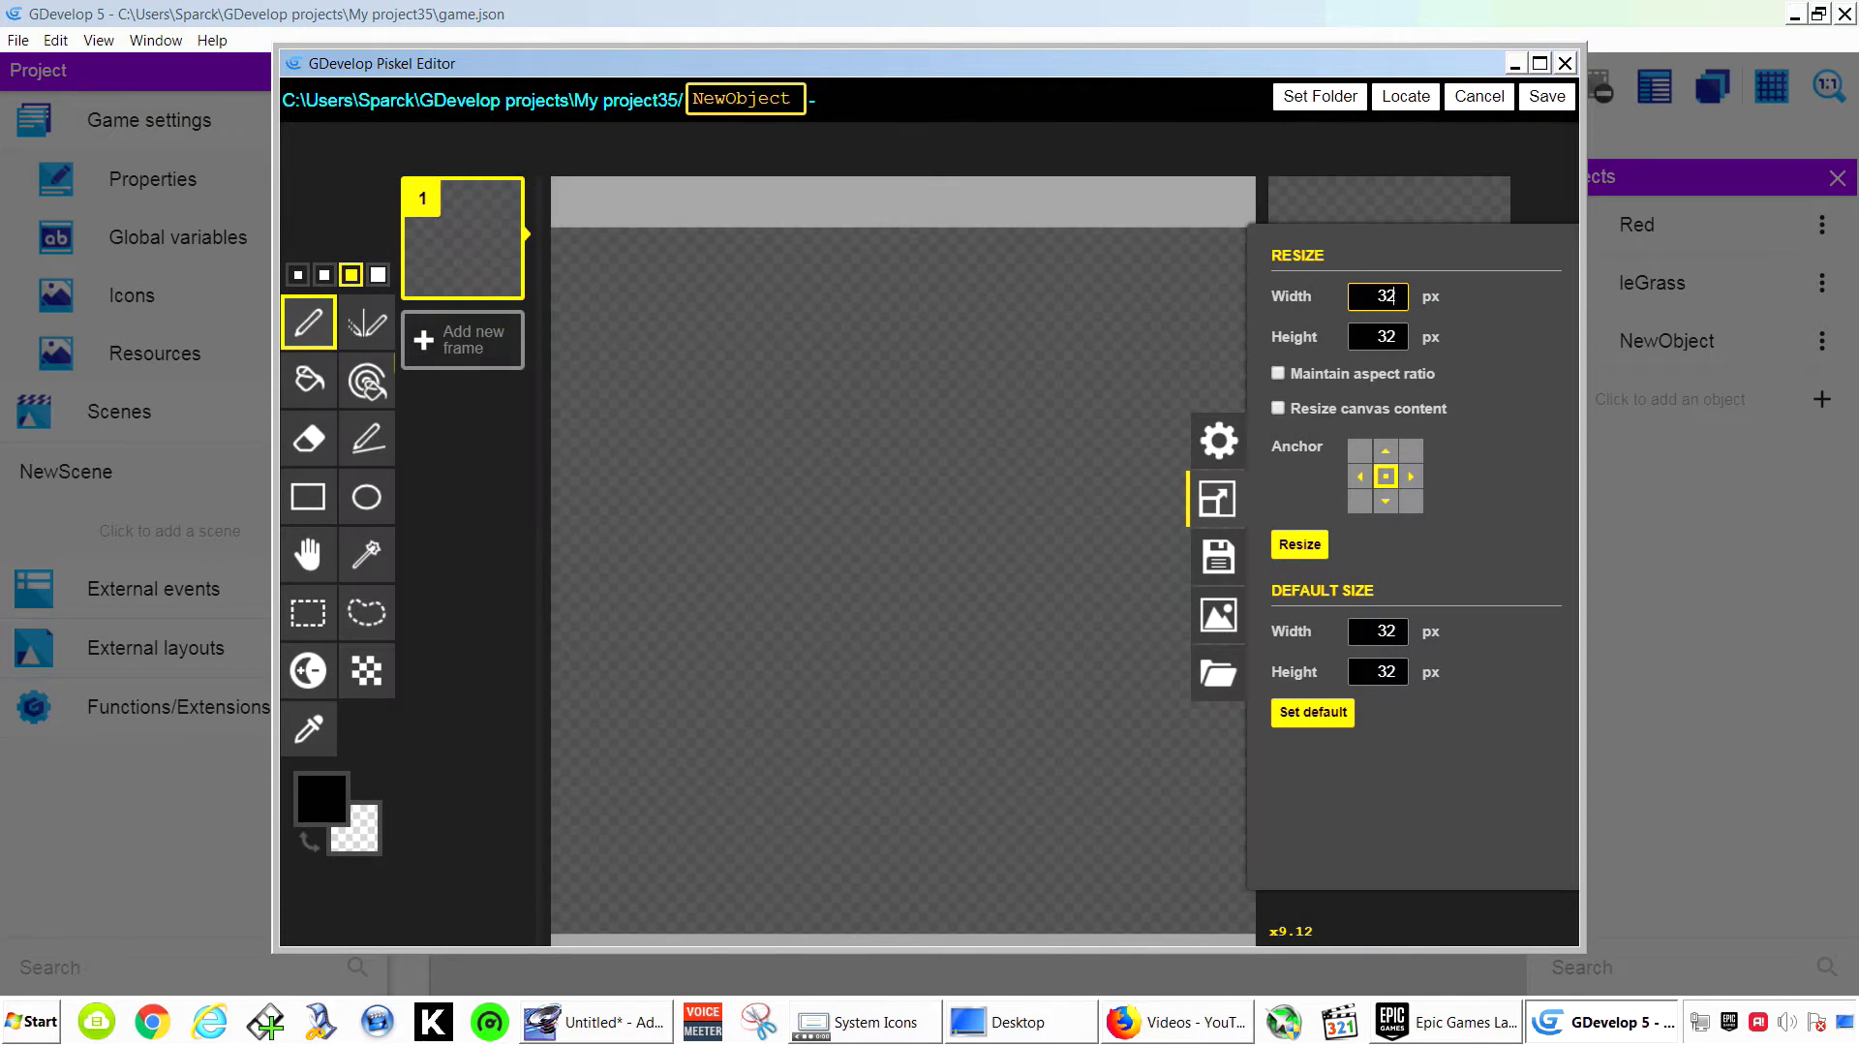
left_click(323, 801)
left_click(551, 652)
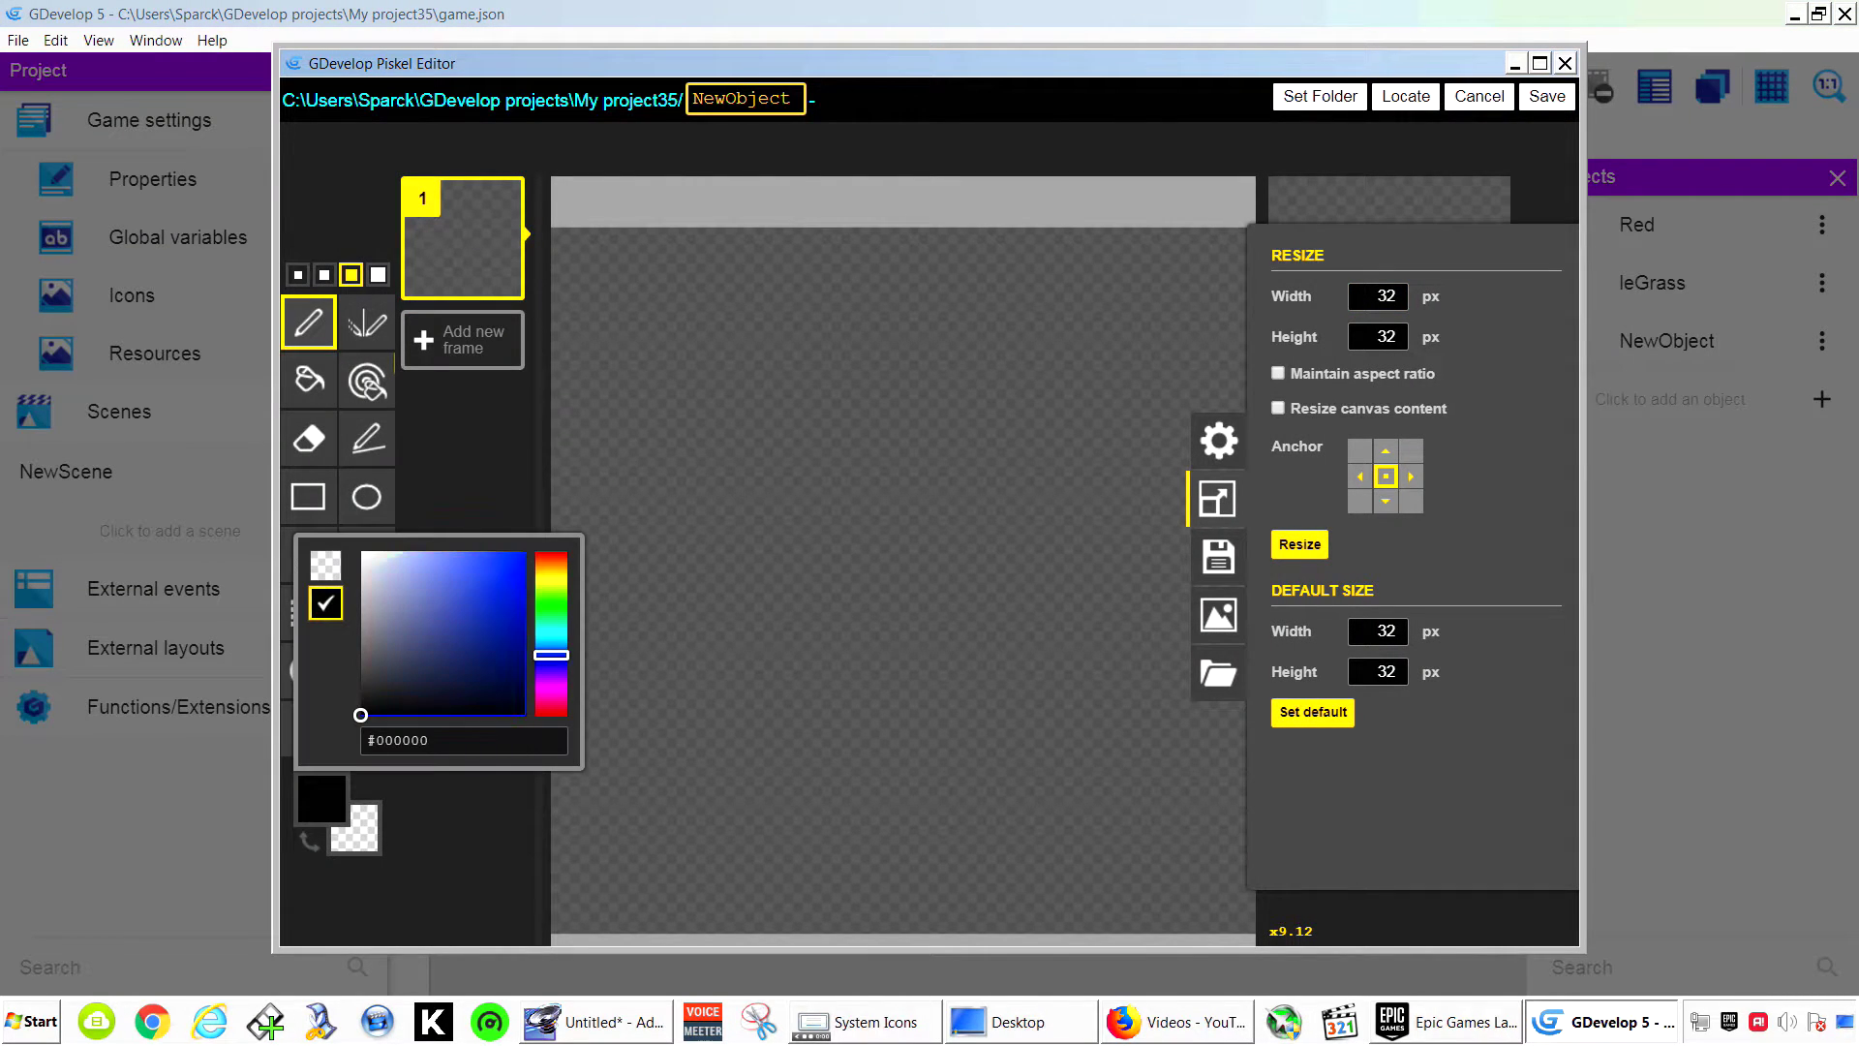
mouse_move(506, 594)
left_mouse_down()
mouse_move(480, 614)
mouse_move(524, 553)
left_mouse_up()
left_click(308, 380)
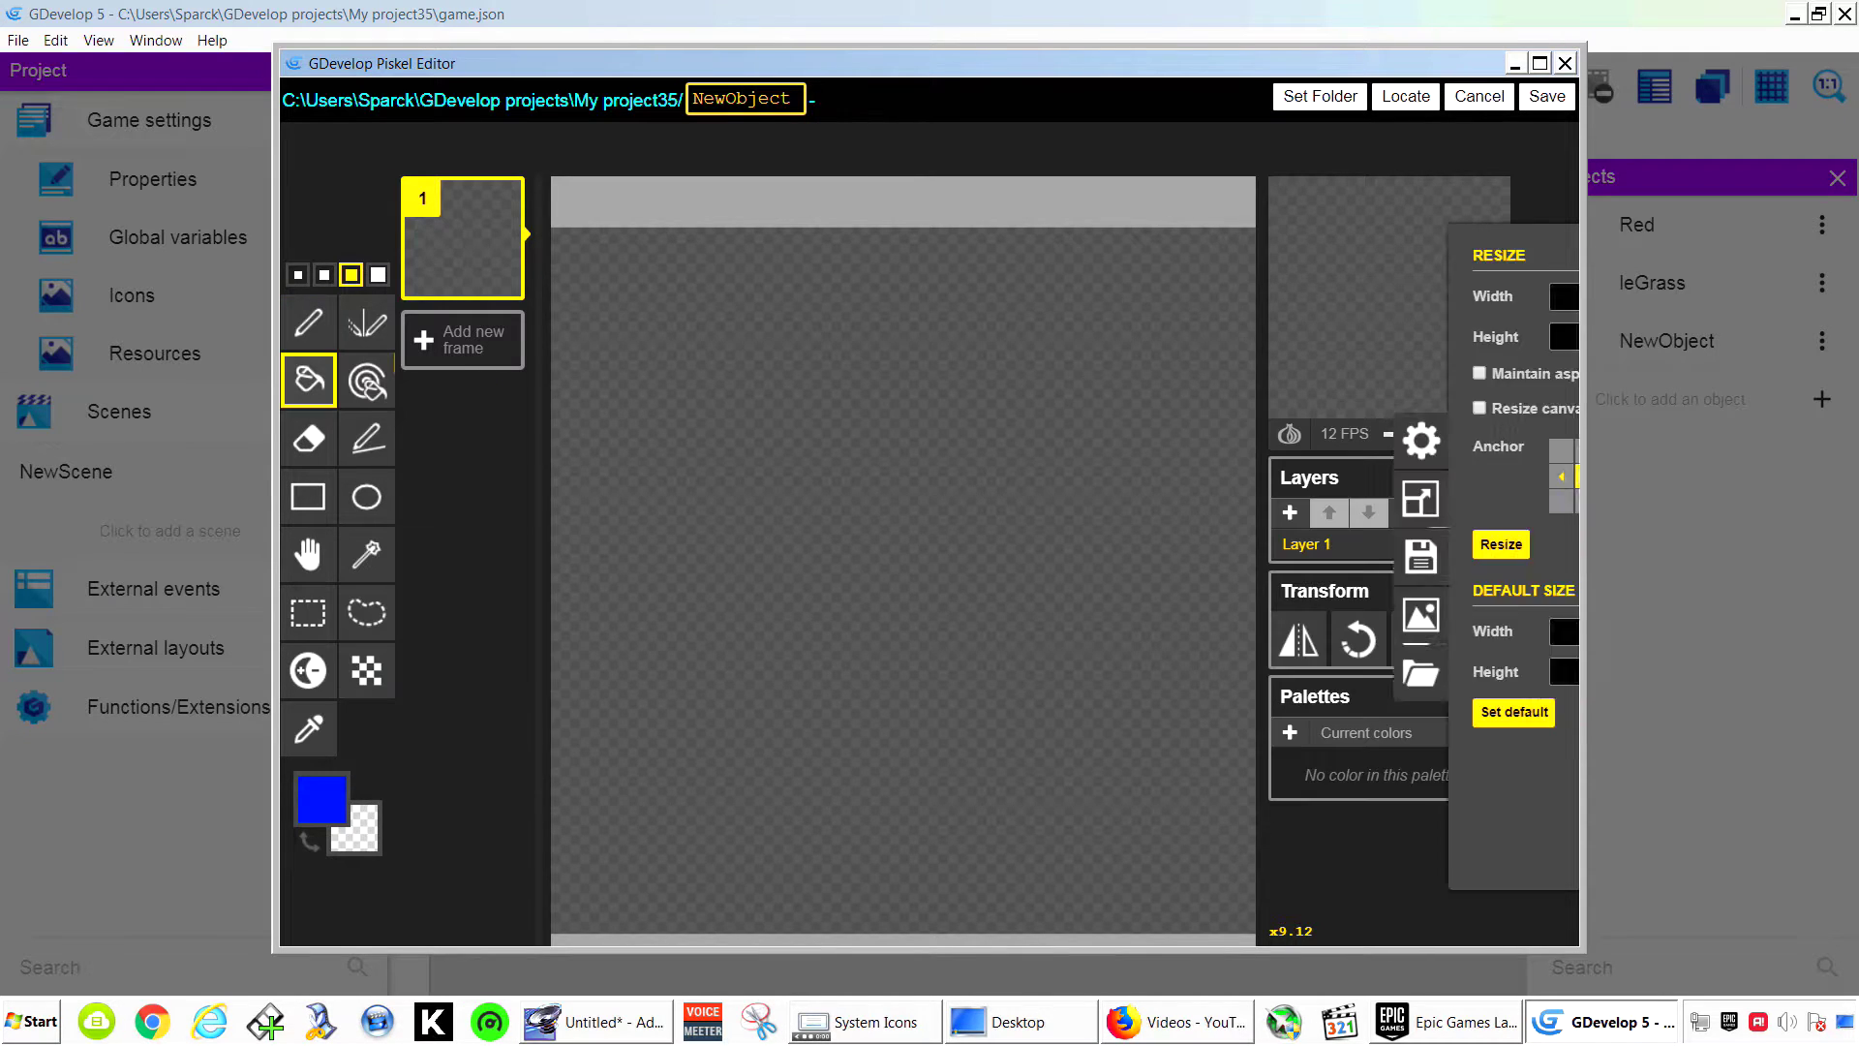
left_click(900, 581)
left_click(1547, 96)
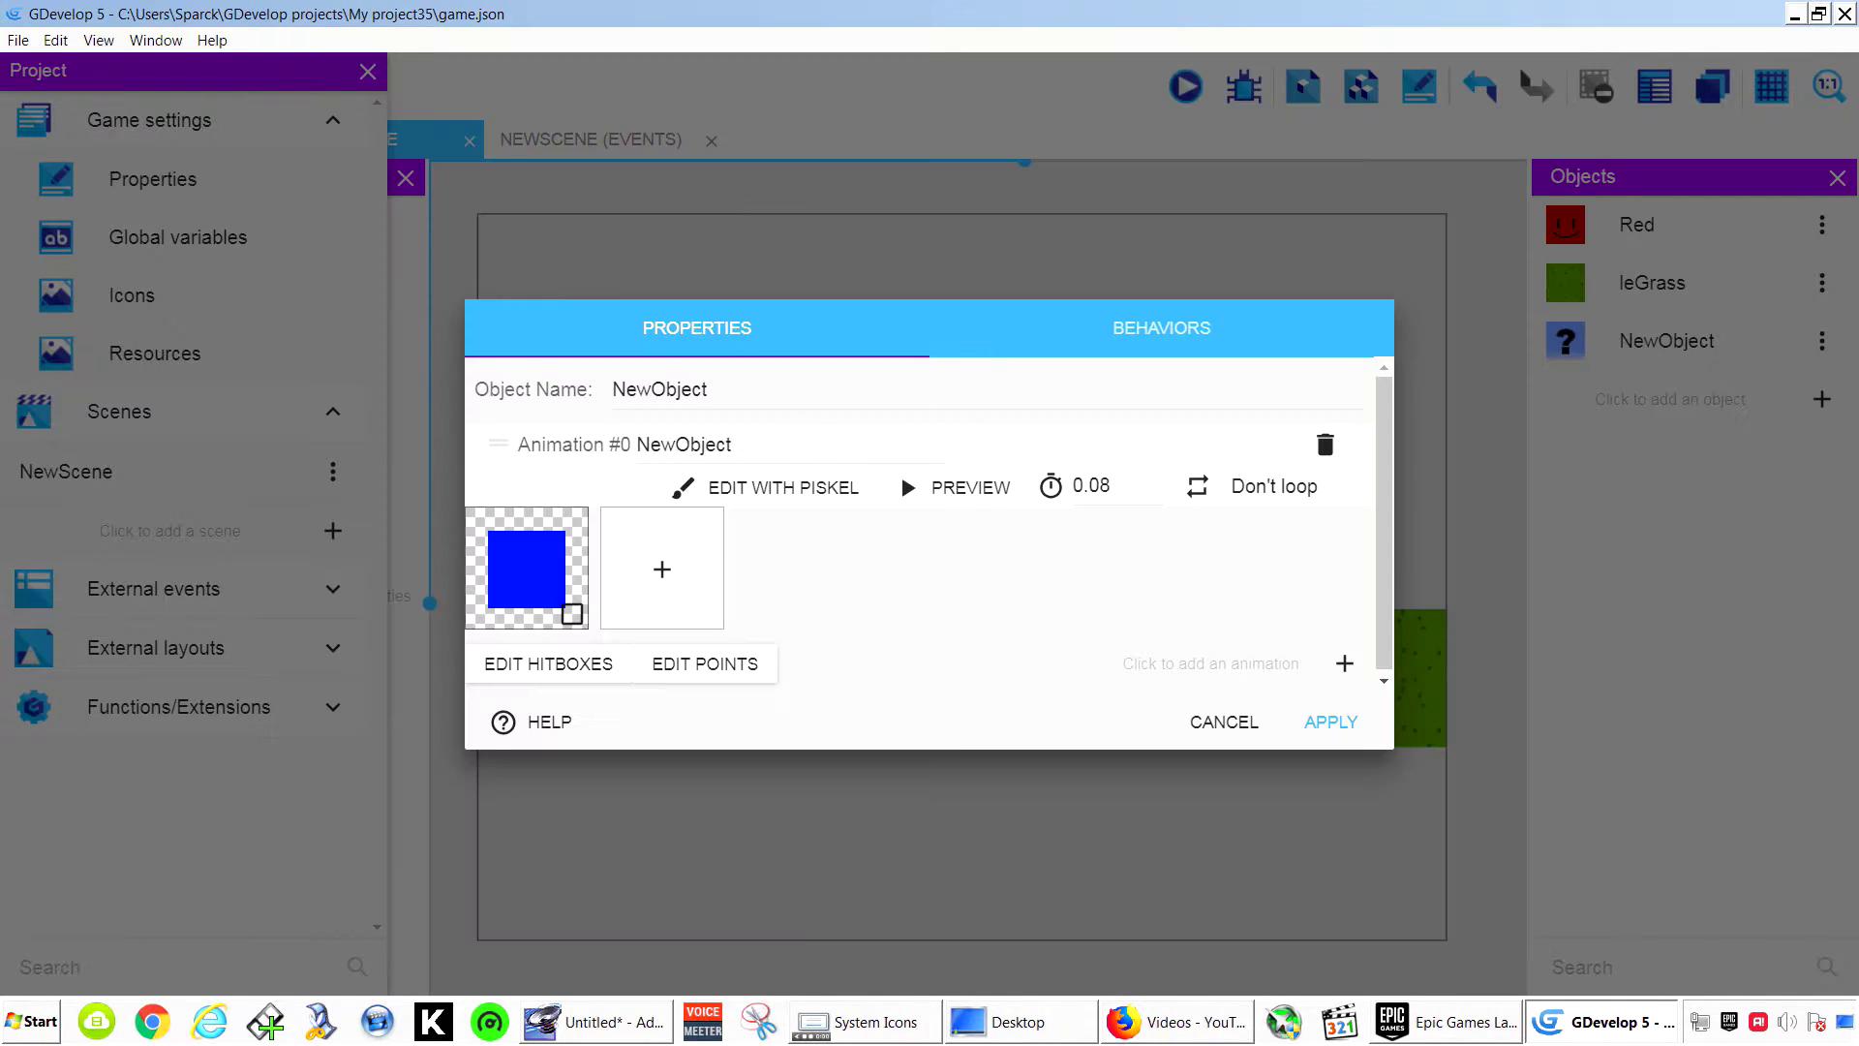
left_click(1332, 722)
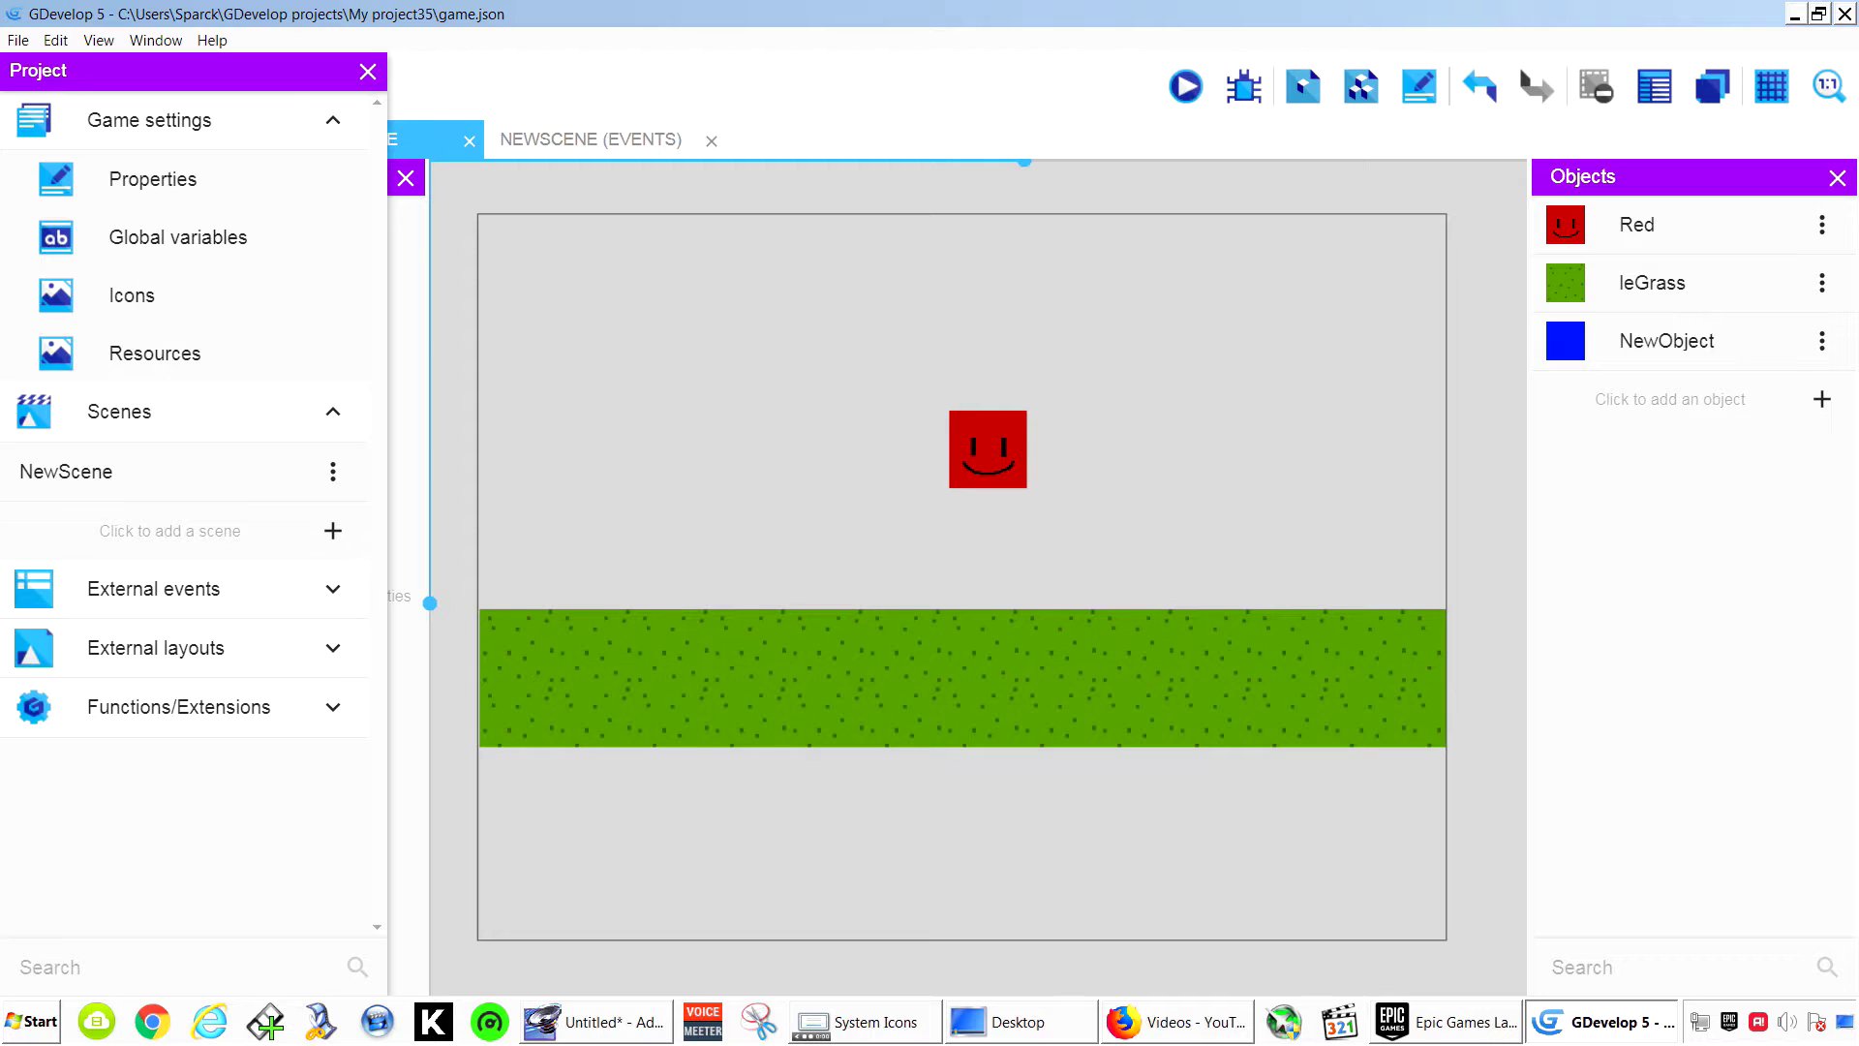
Rename the blue sprite object to respawn and place one instance on top of the grass near its left end.
left_click(1668, 341)
left_click(1823, 341)
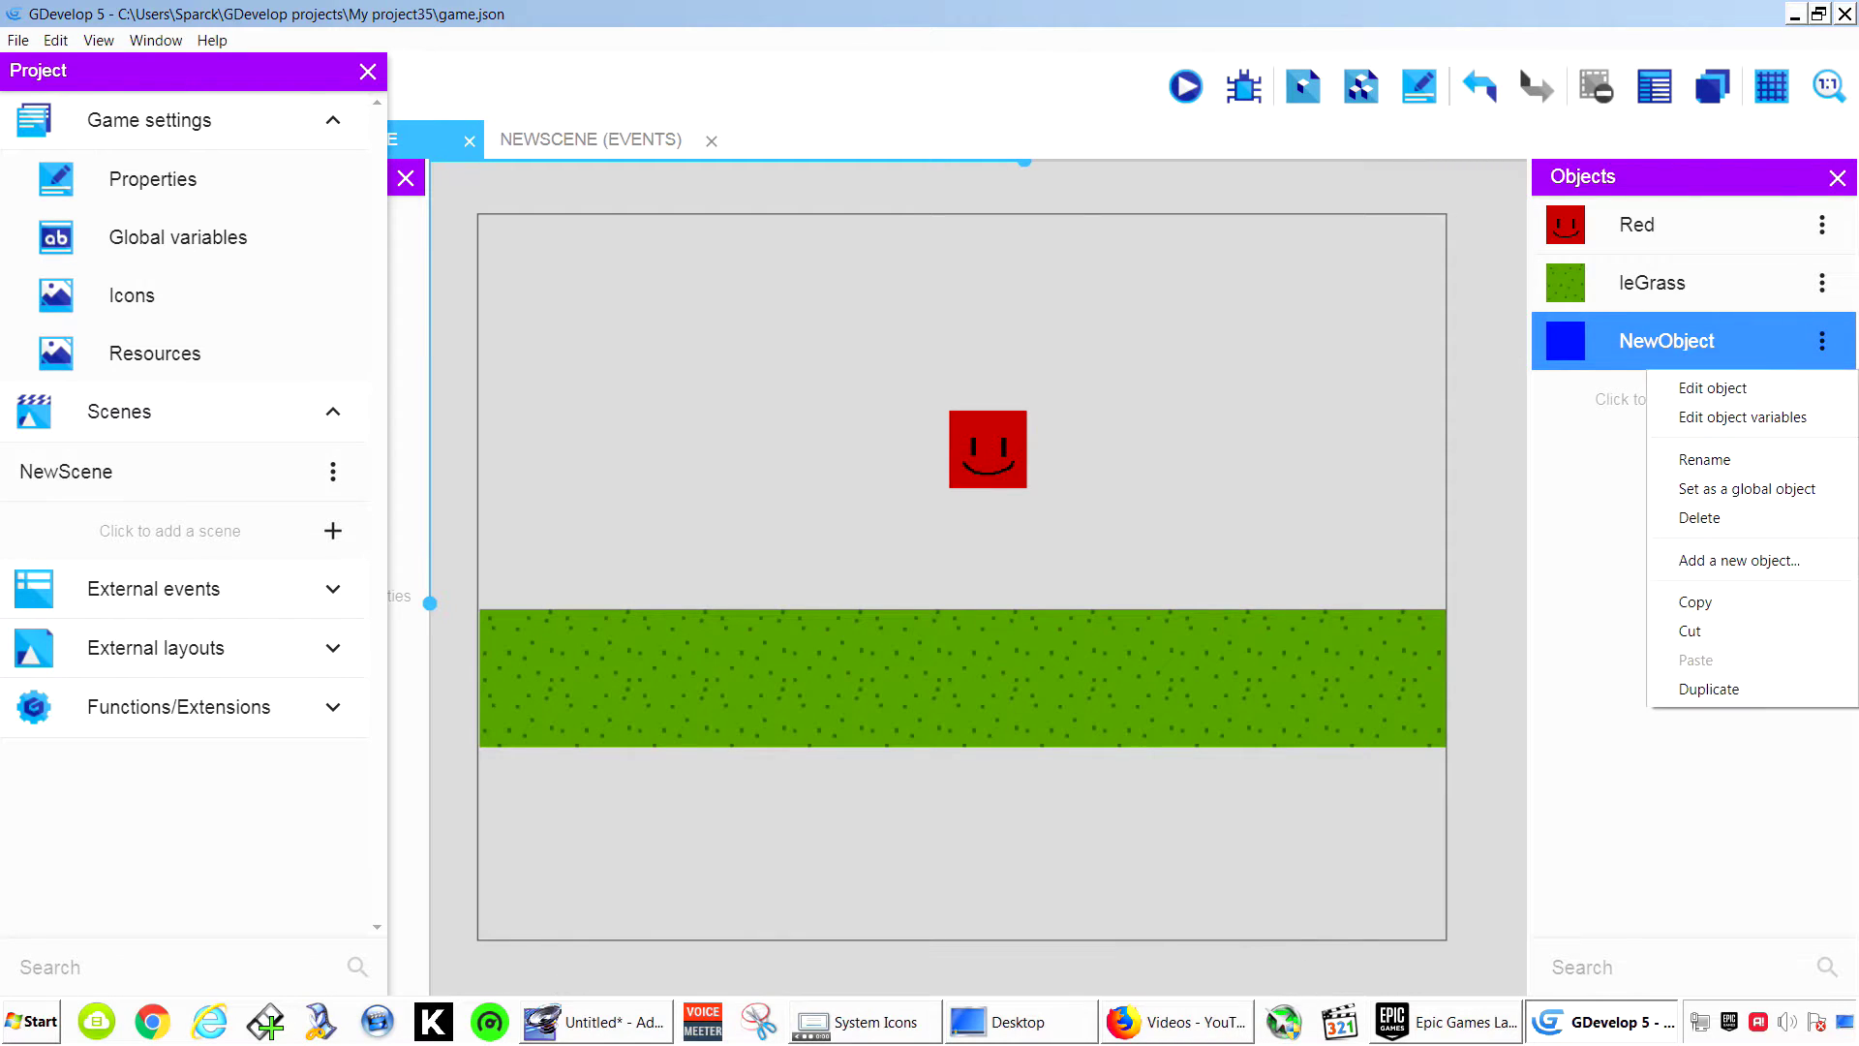
left_click(1705, 459)
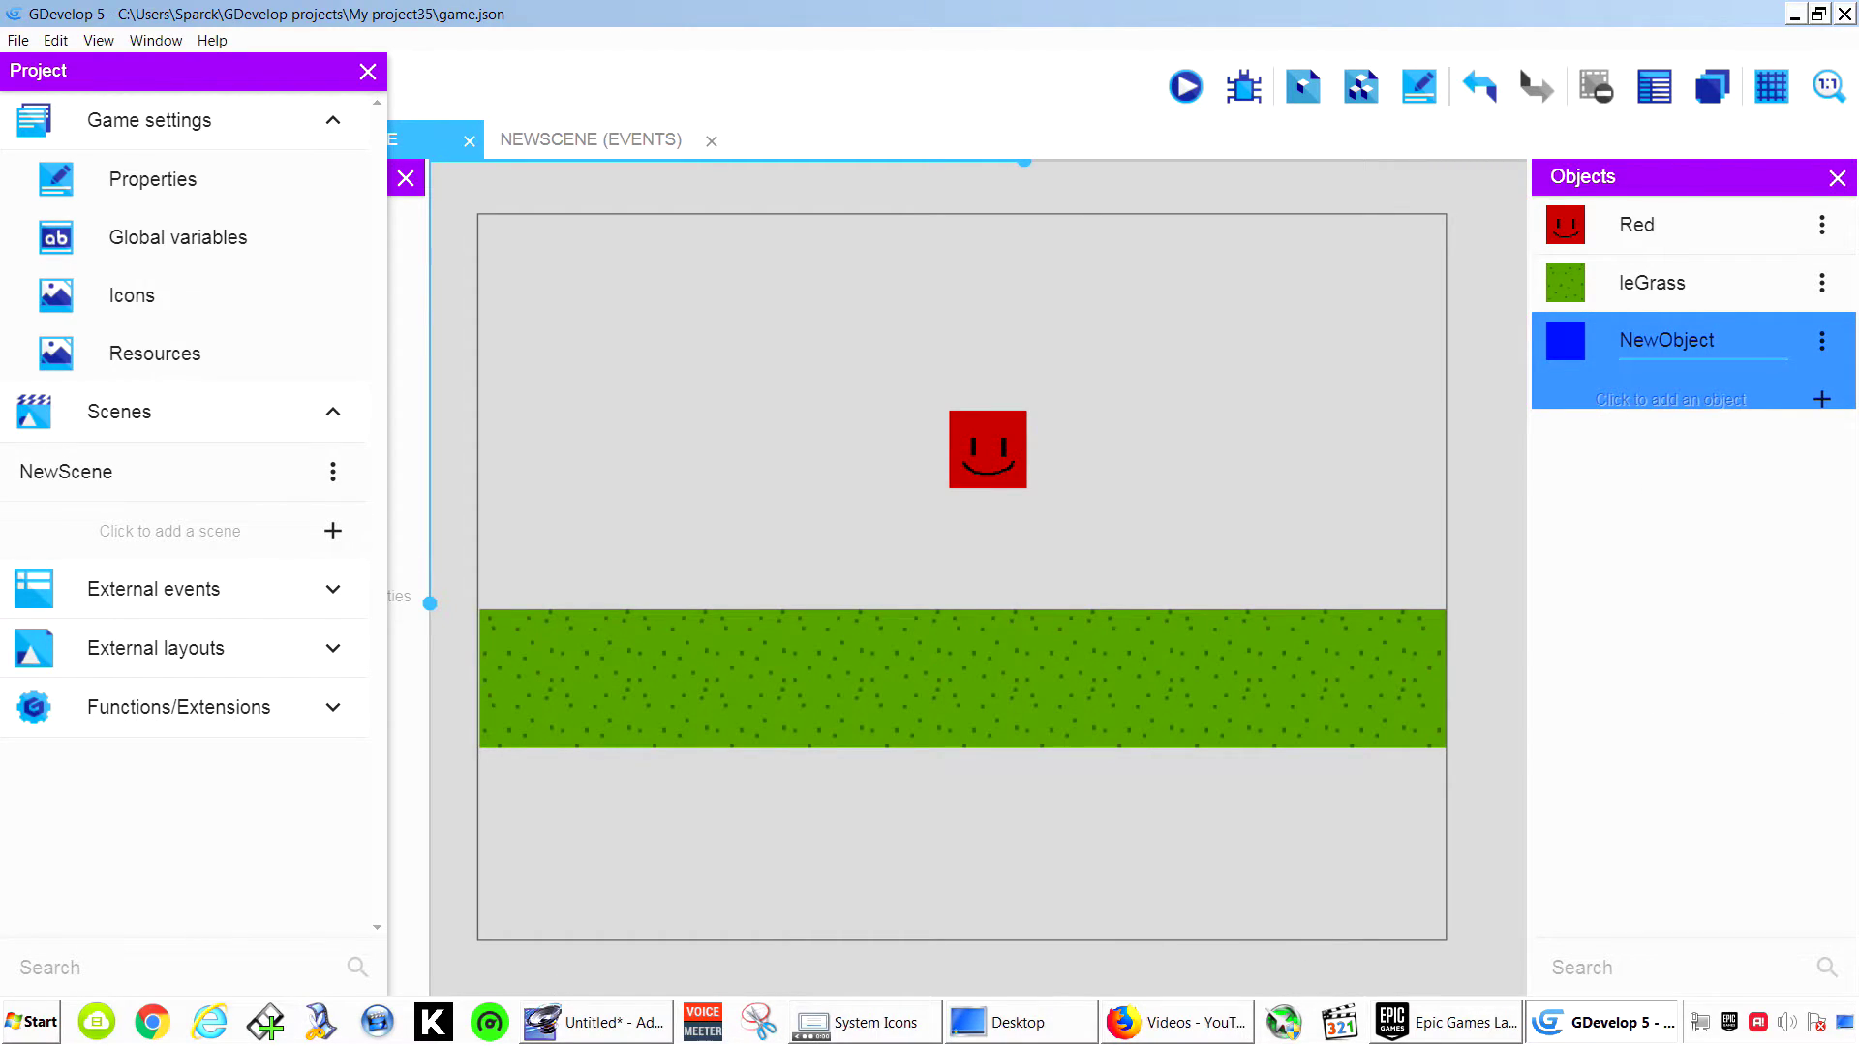
key("BackSpace")
key("BackSpace")
key("BackSpace")
key("BackSpace")
key("BackSpace")
key("BackSpace")
key("BackSpace")
key("BackSpace")
key("Return")
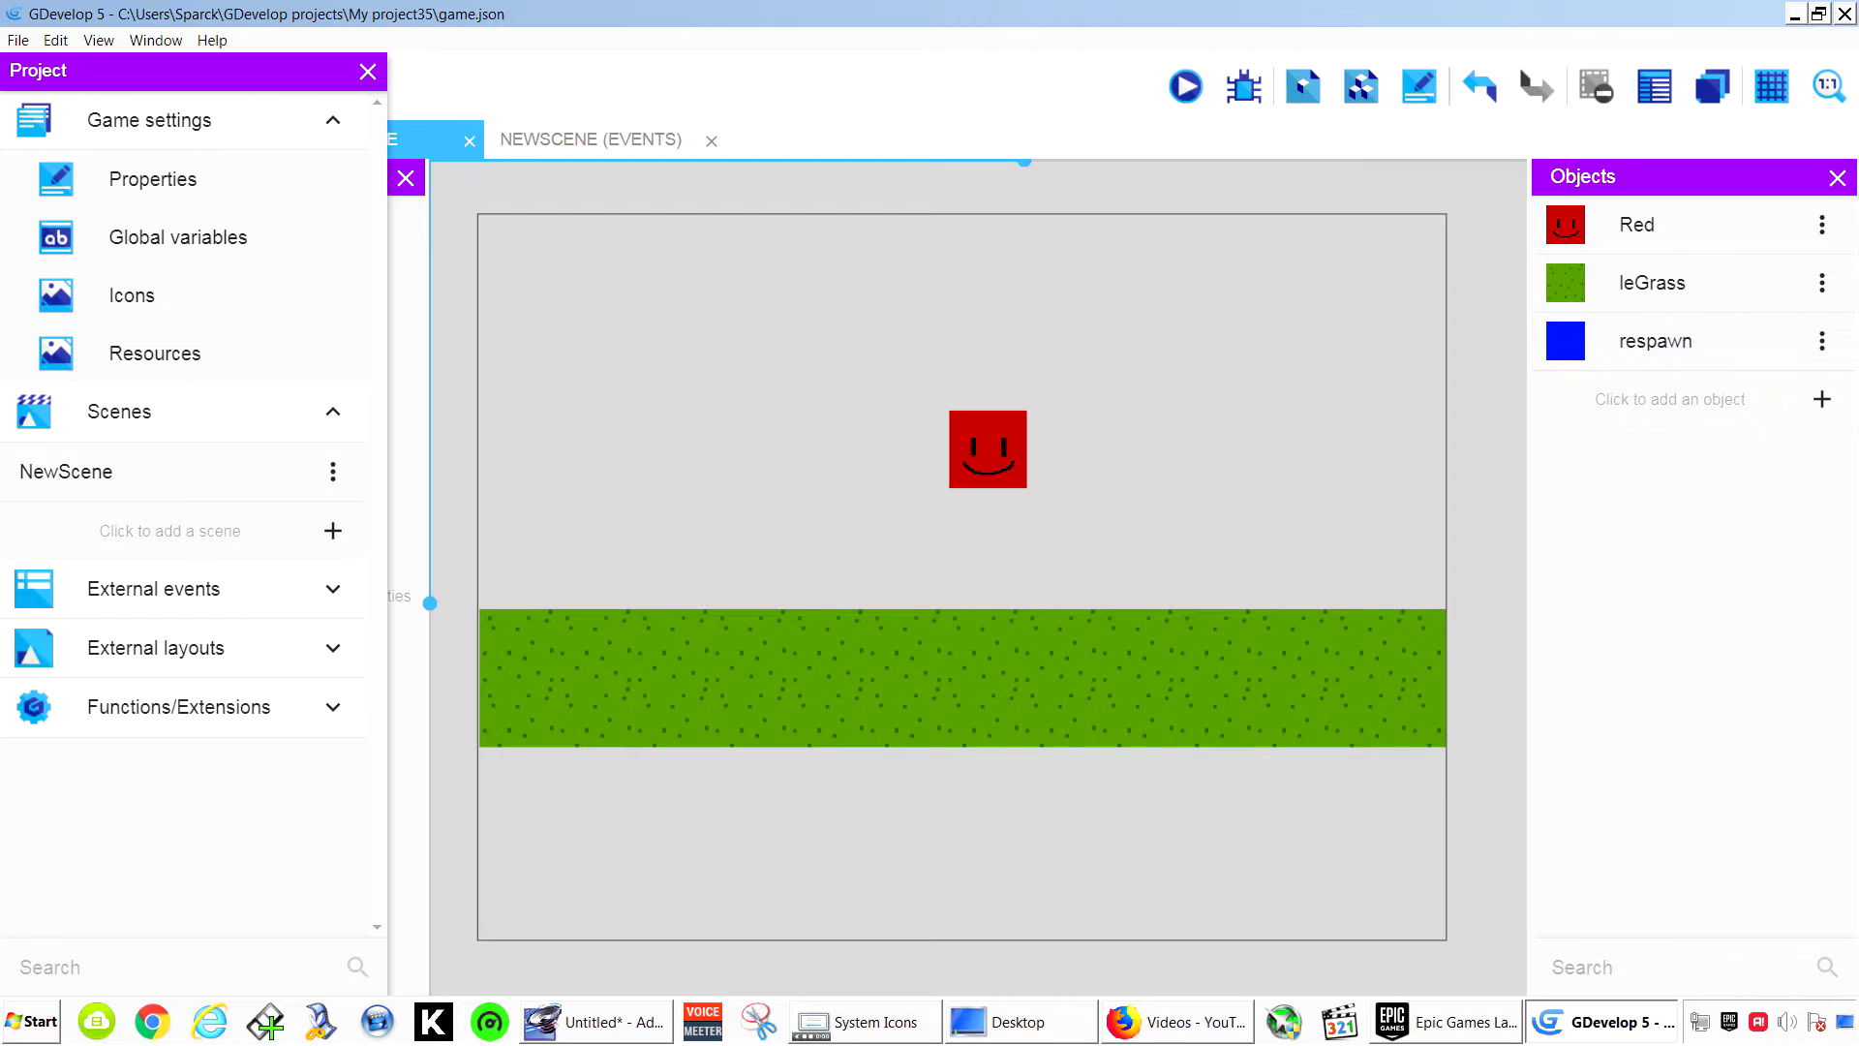
left_click_drag(1656, 341, 551, 569)
left_click(1680, 343)
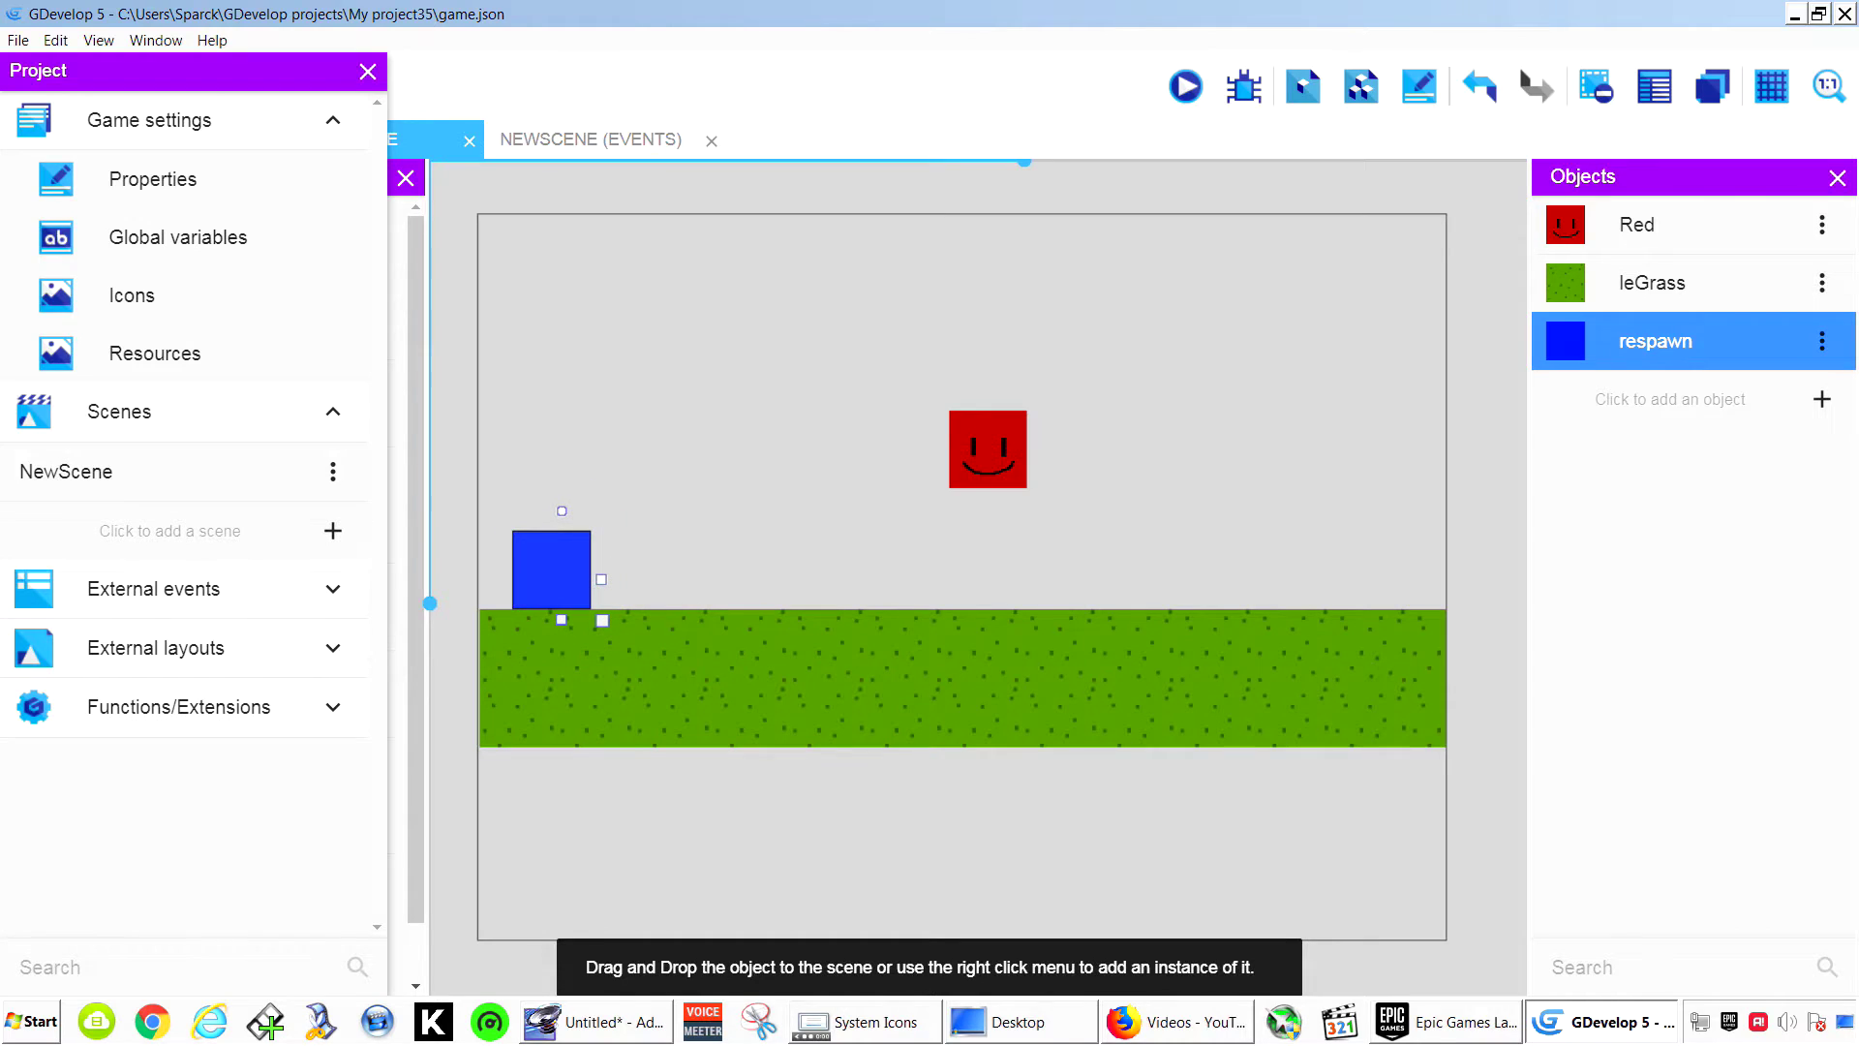
Add an empty event to NewScene's event sheet and hide the project manager.
left_click(594, 139)
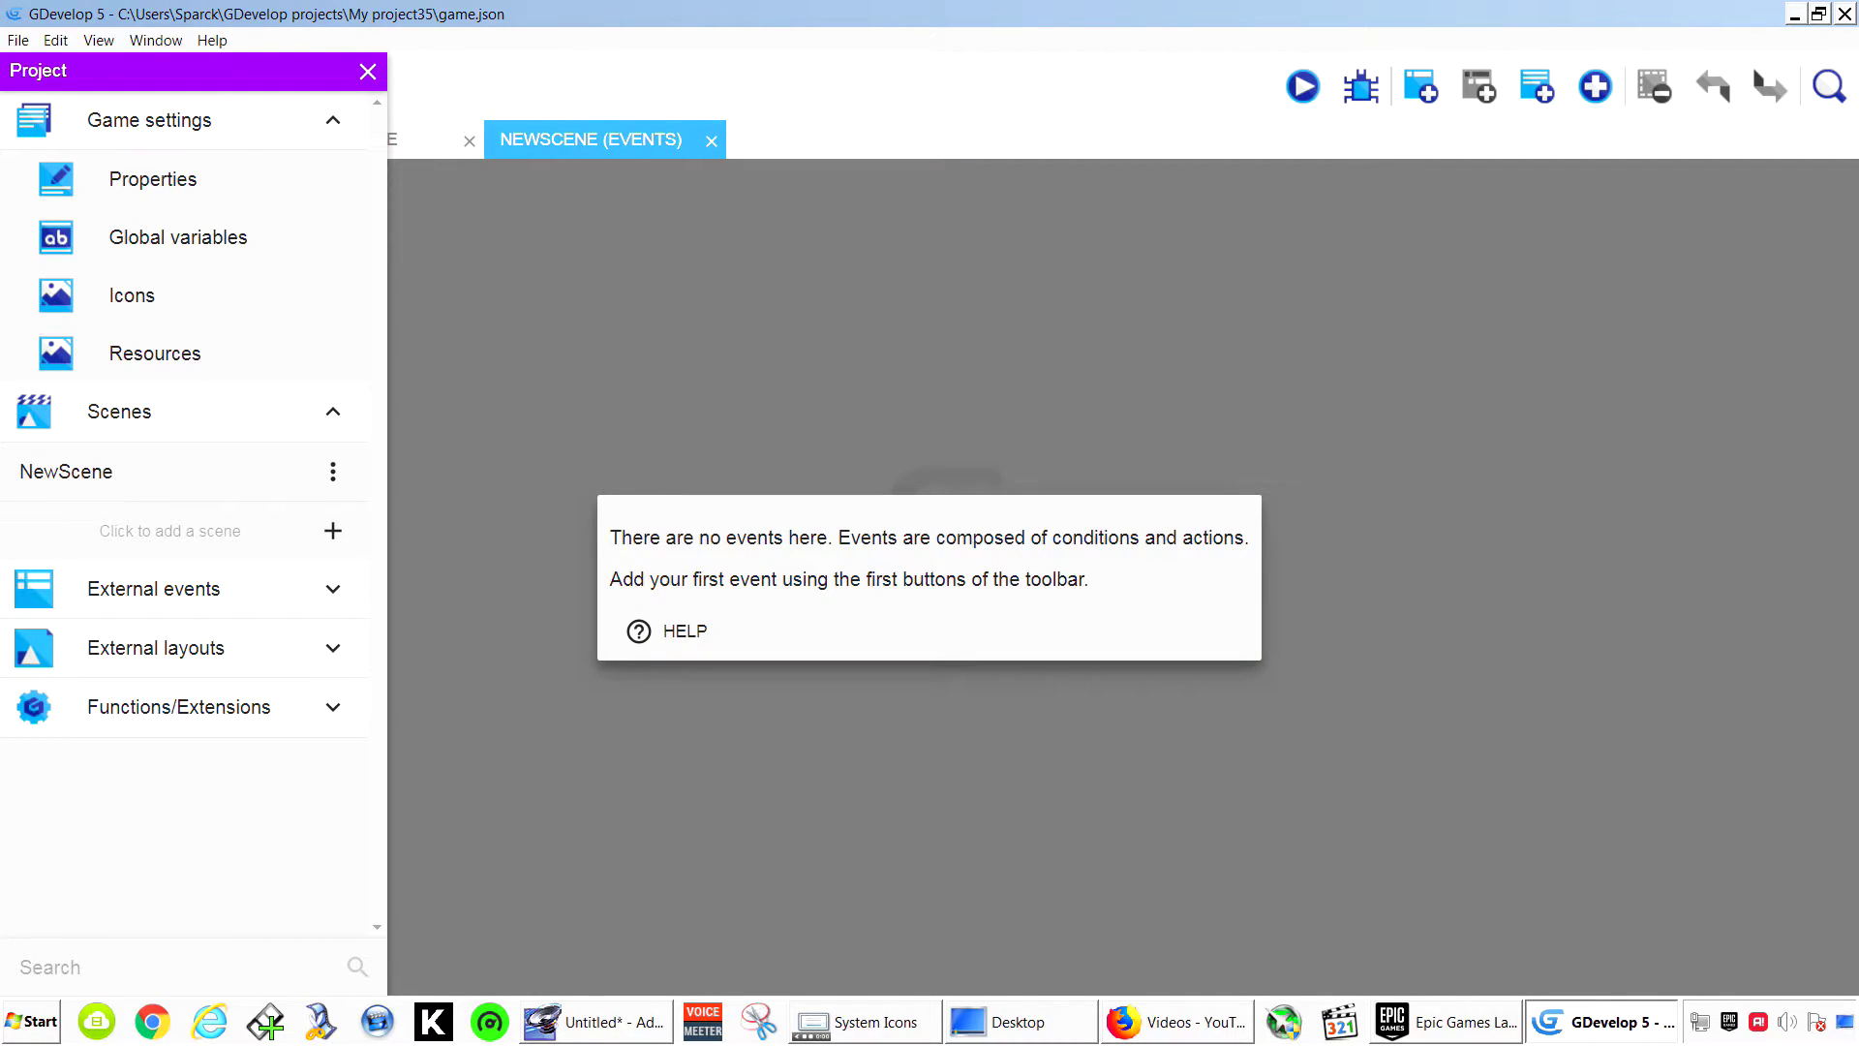
left_click(1420, 86)
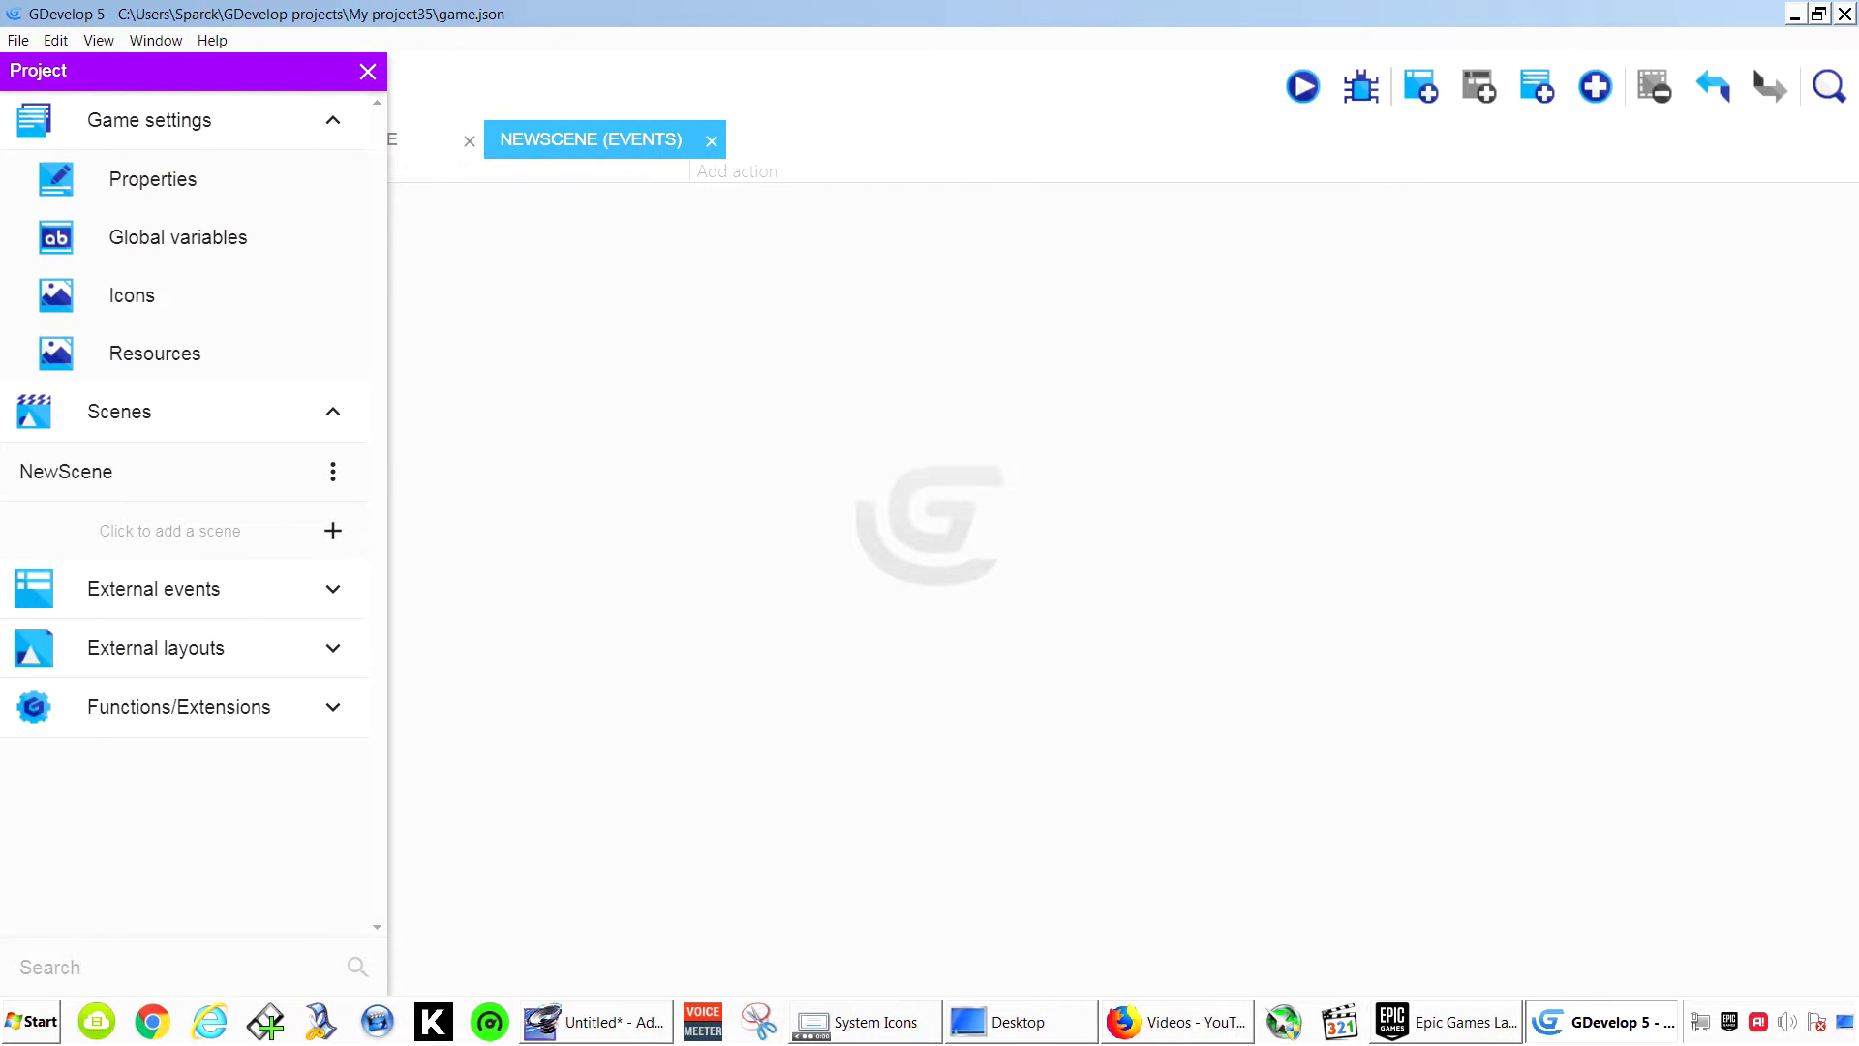
left_click(368, 72)
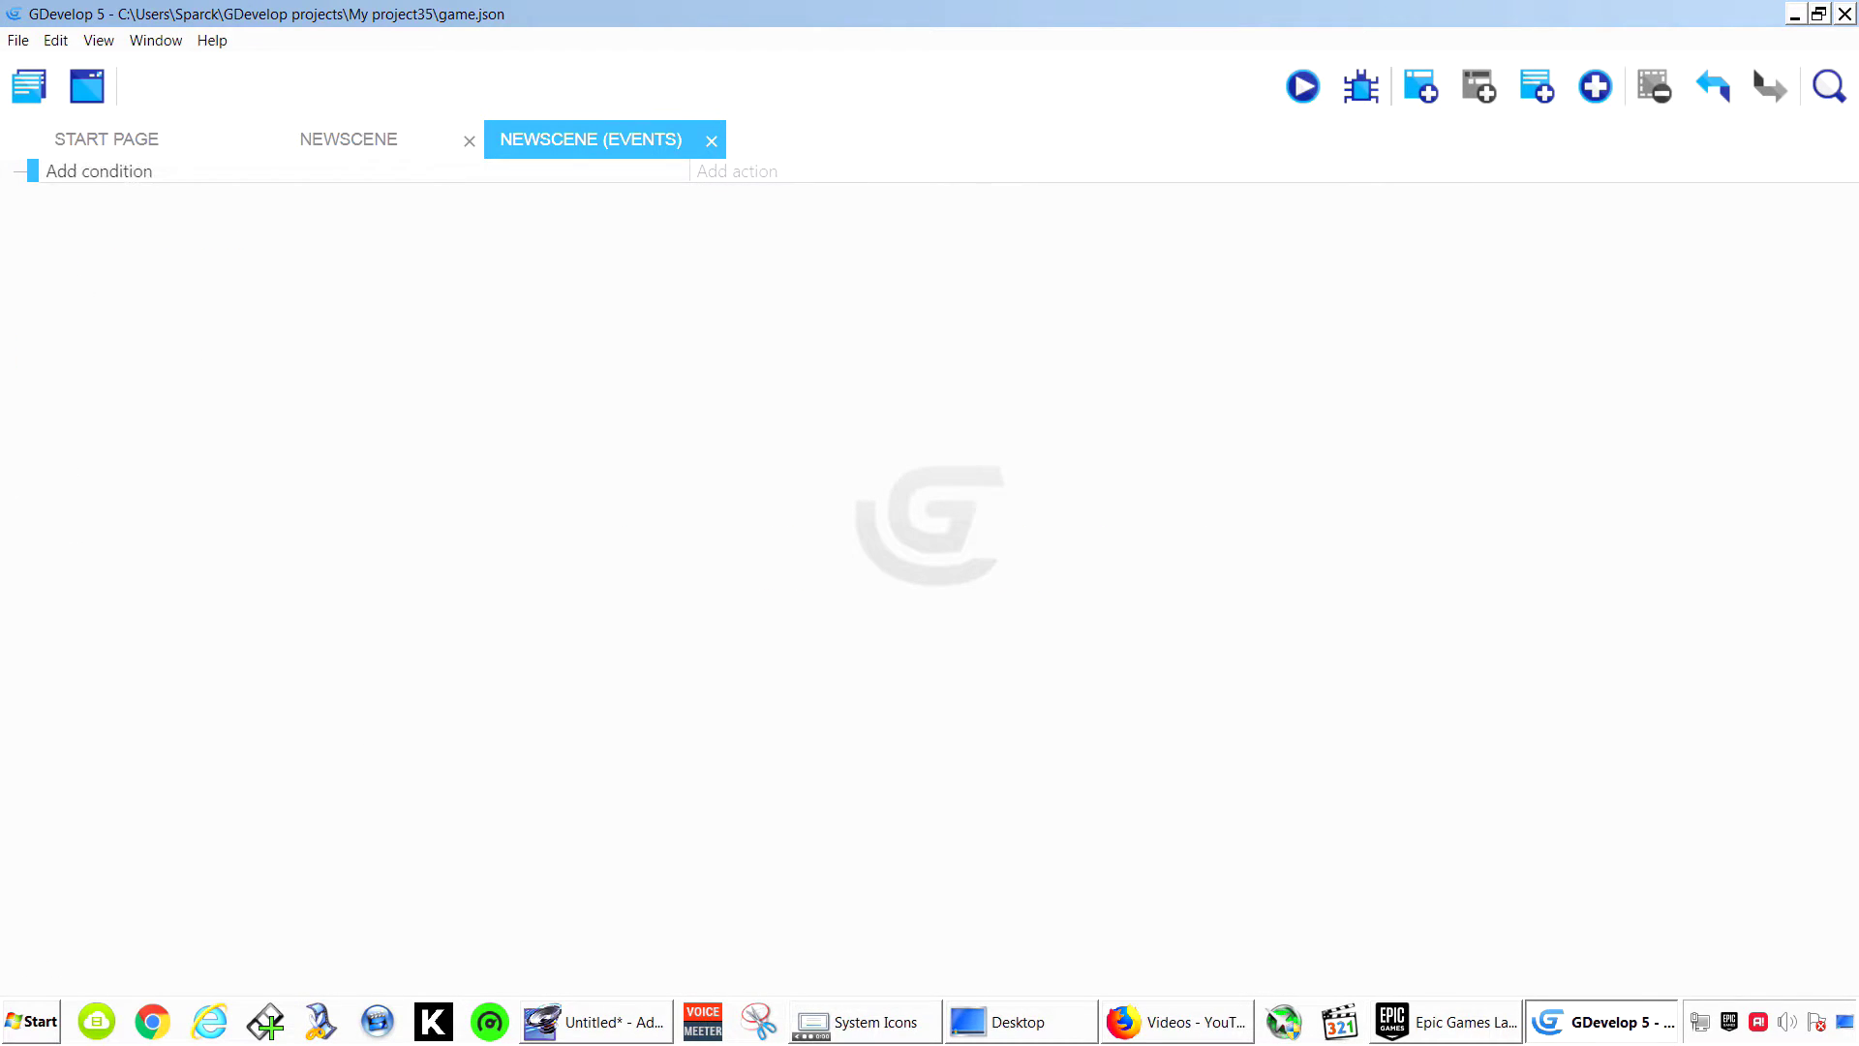
Add the condition "At the beginning of the scene" to the empty event.
left_click(96, 171)
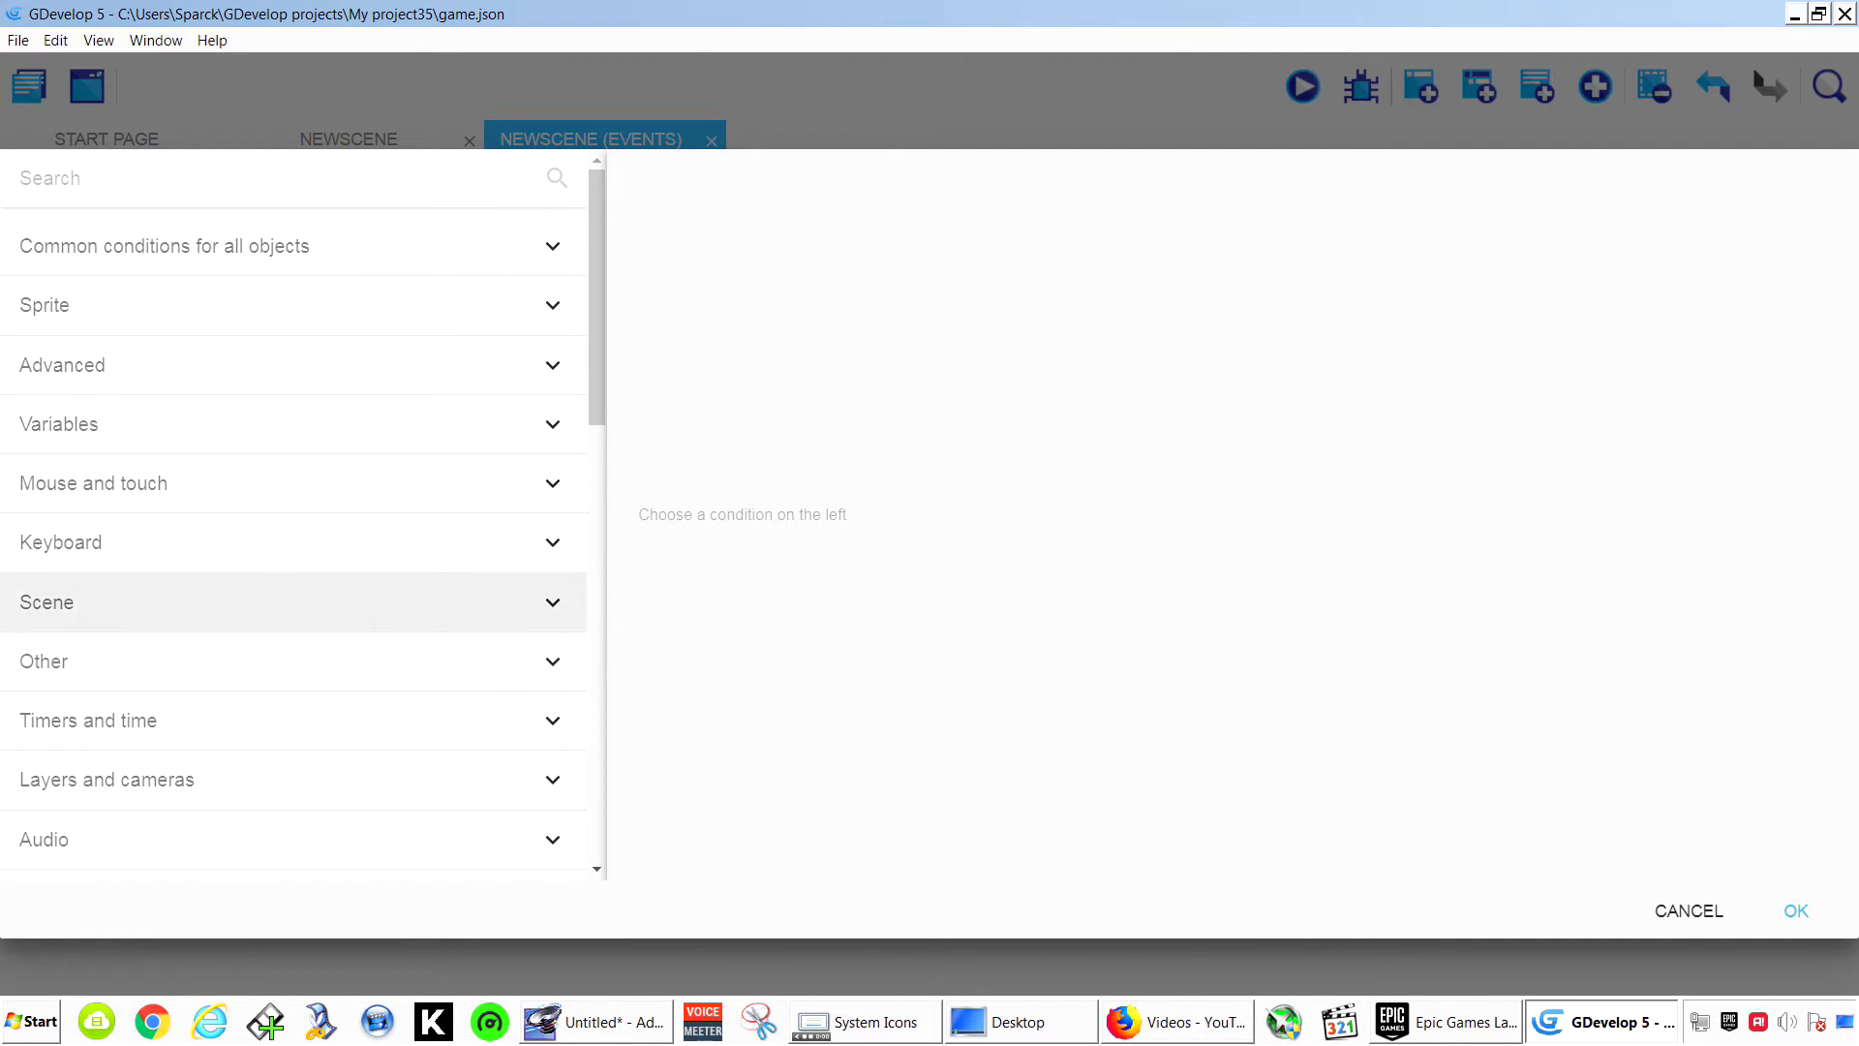
left_click(552, 602)
left_click(277, 661)
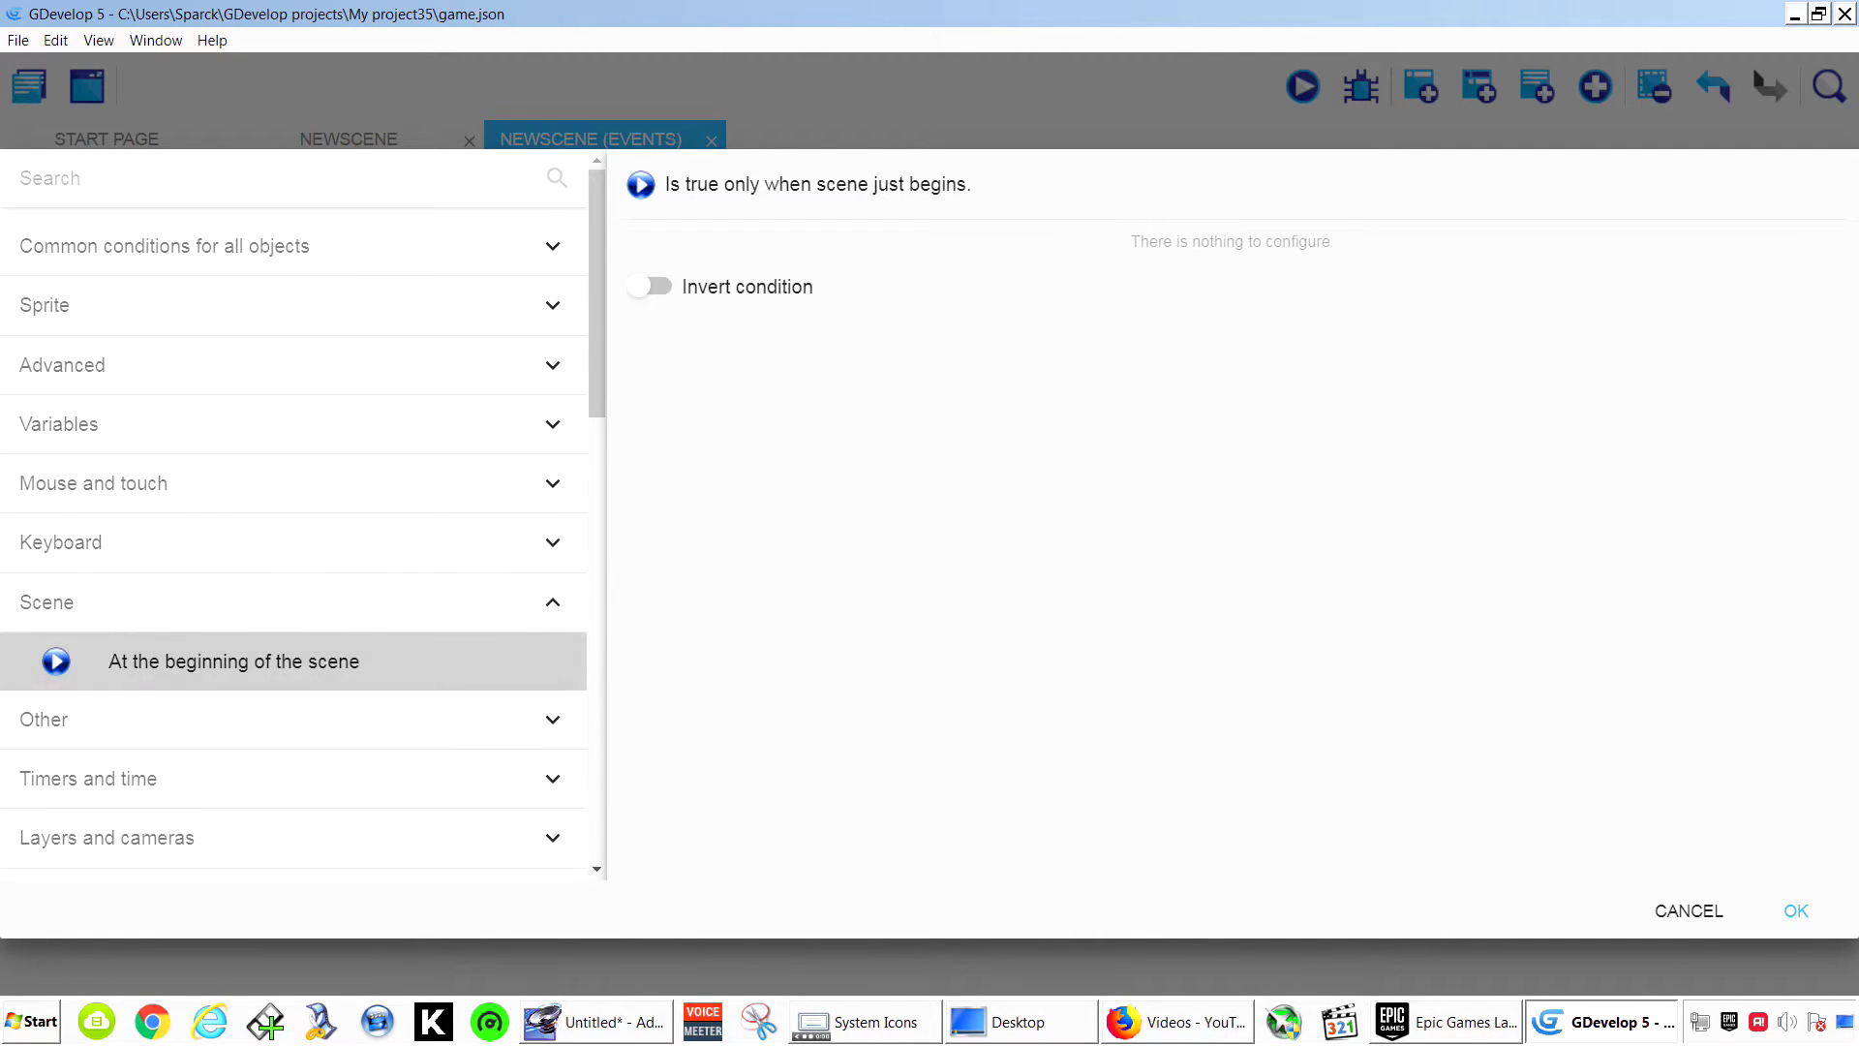
left_click(1797, 910)
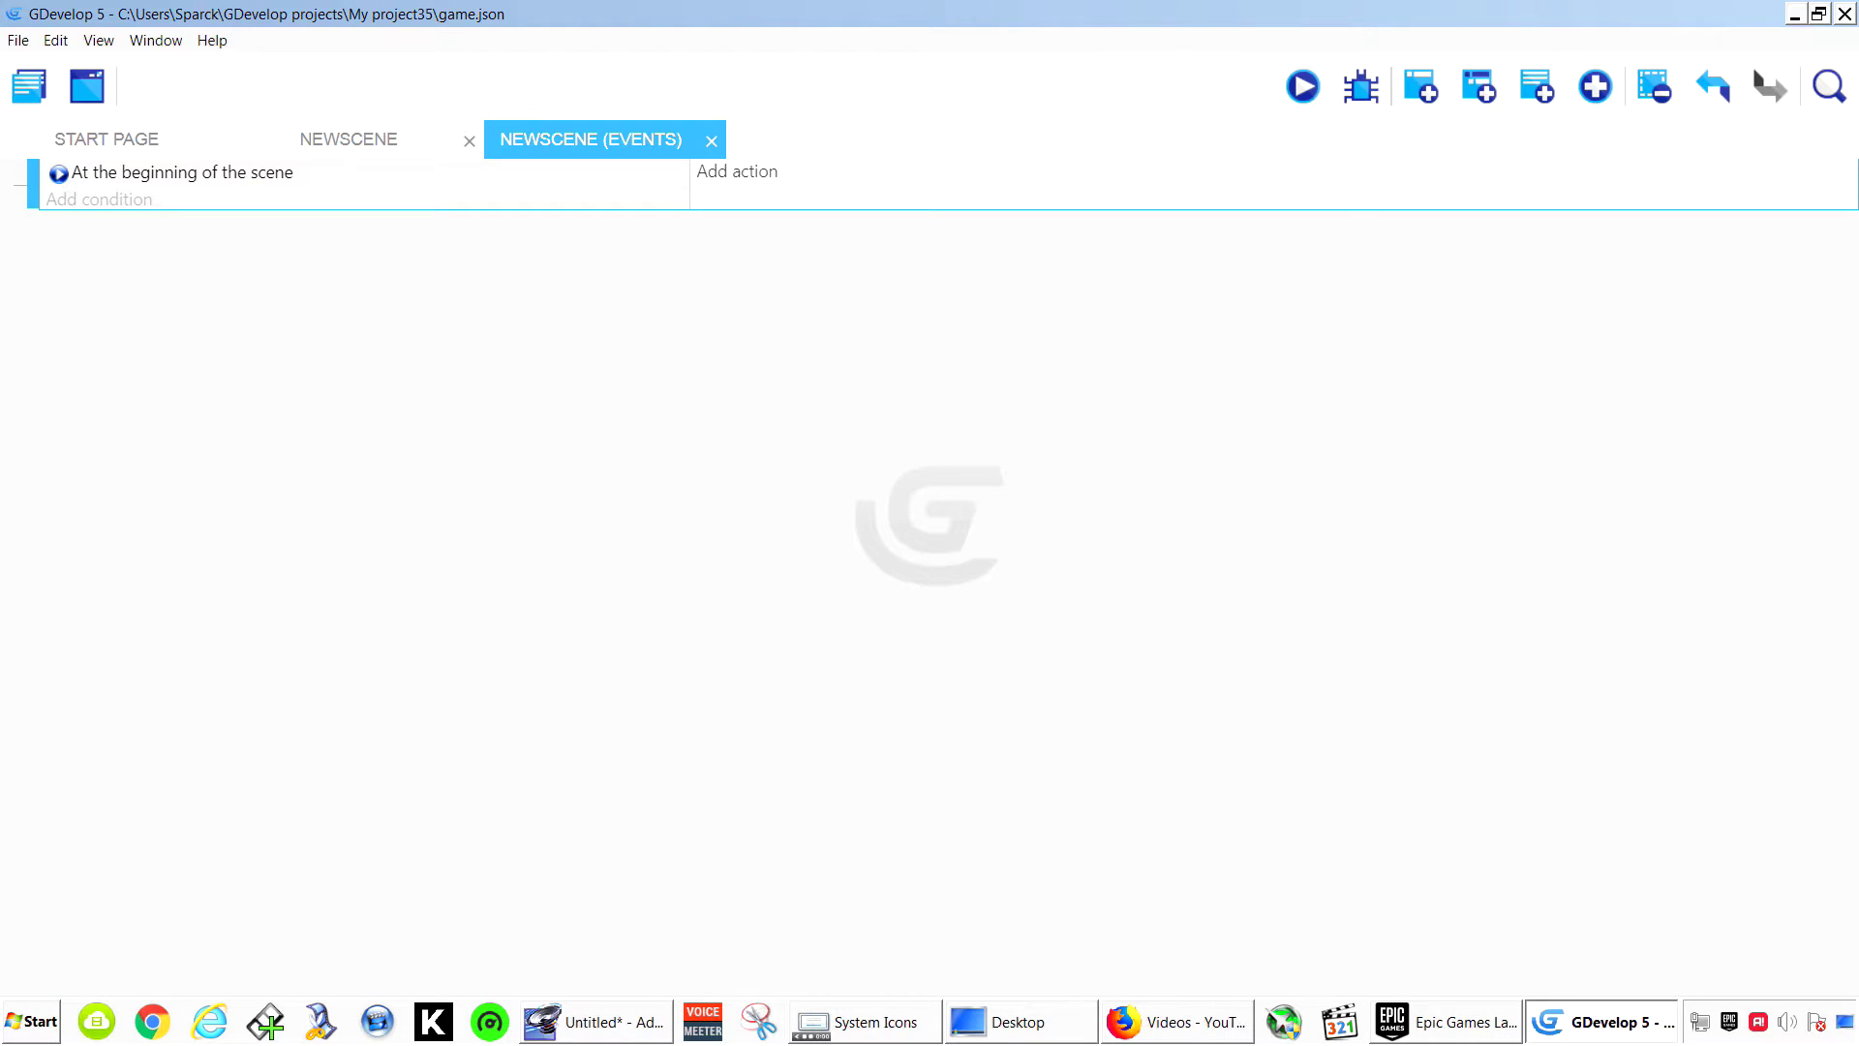
Add a visibility action to the event that hides the respawn object.
left_click(736, 171)
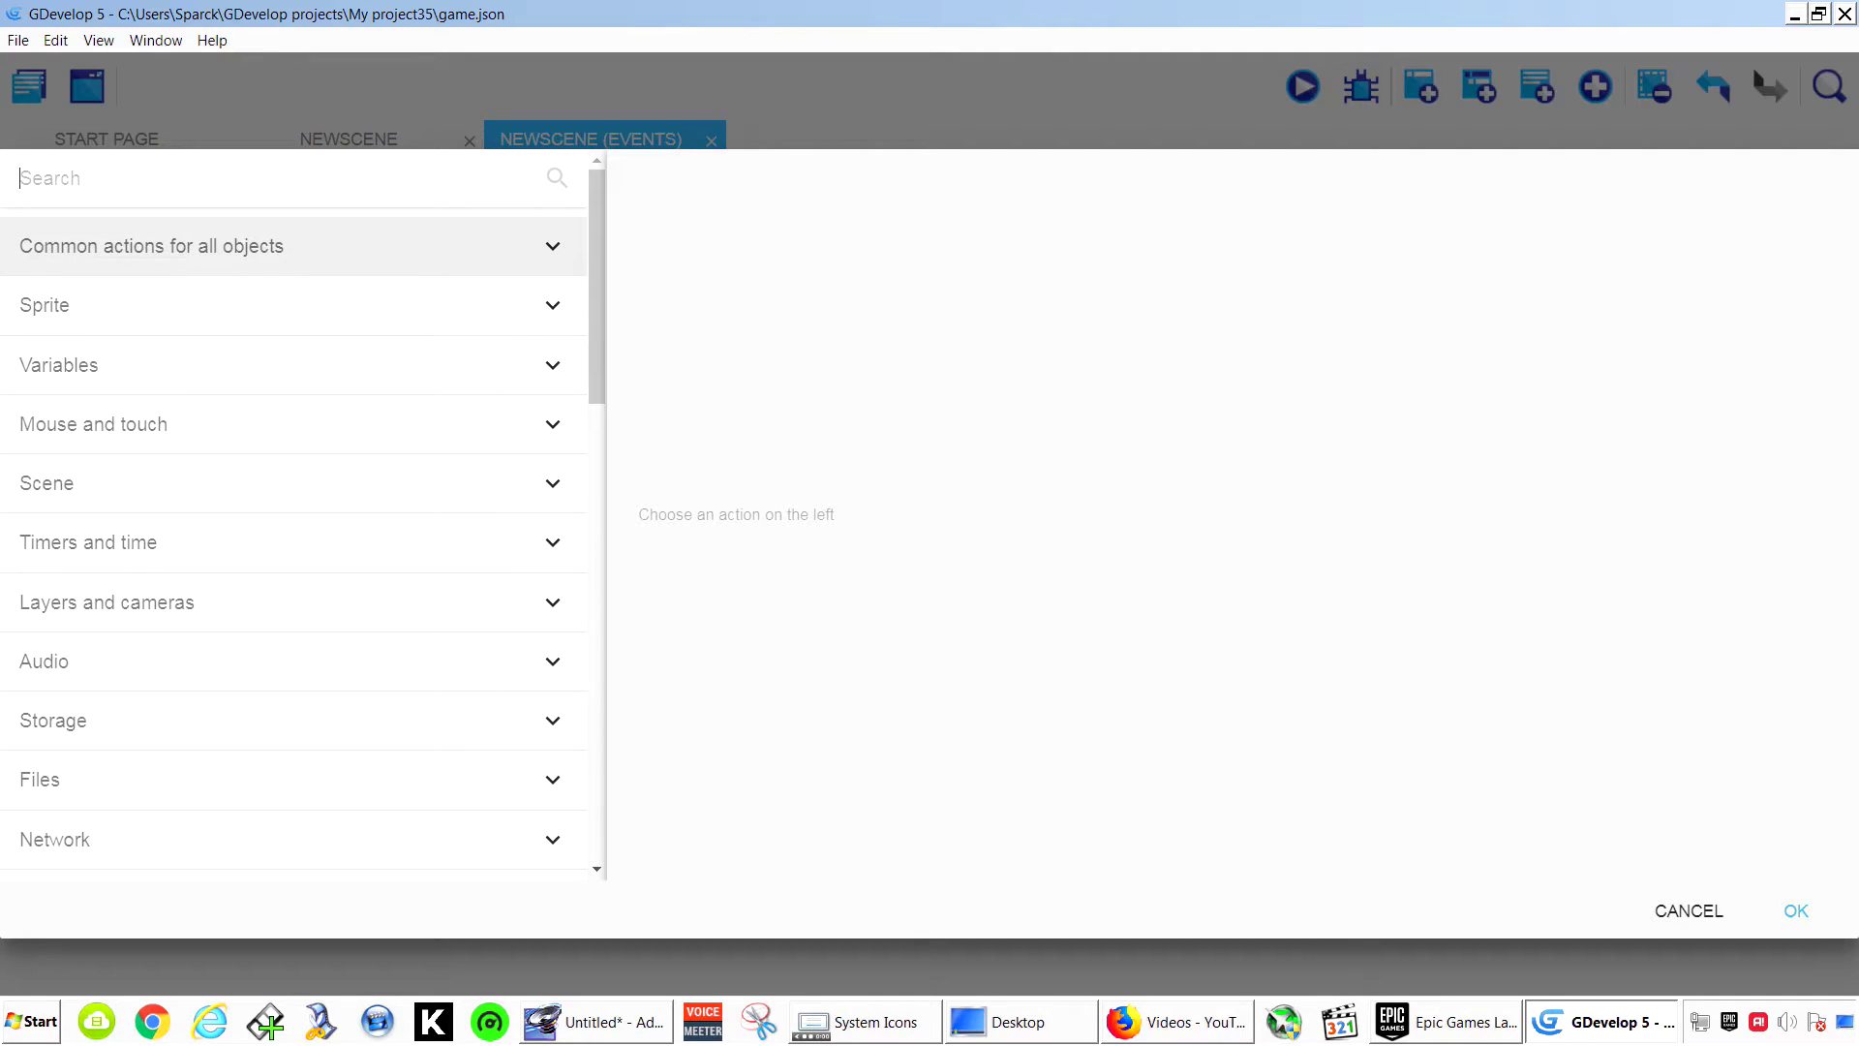
left_click(290, 246)
left_click(291, 482)
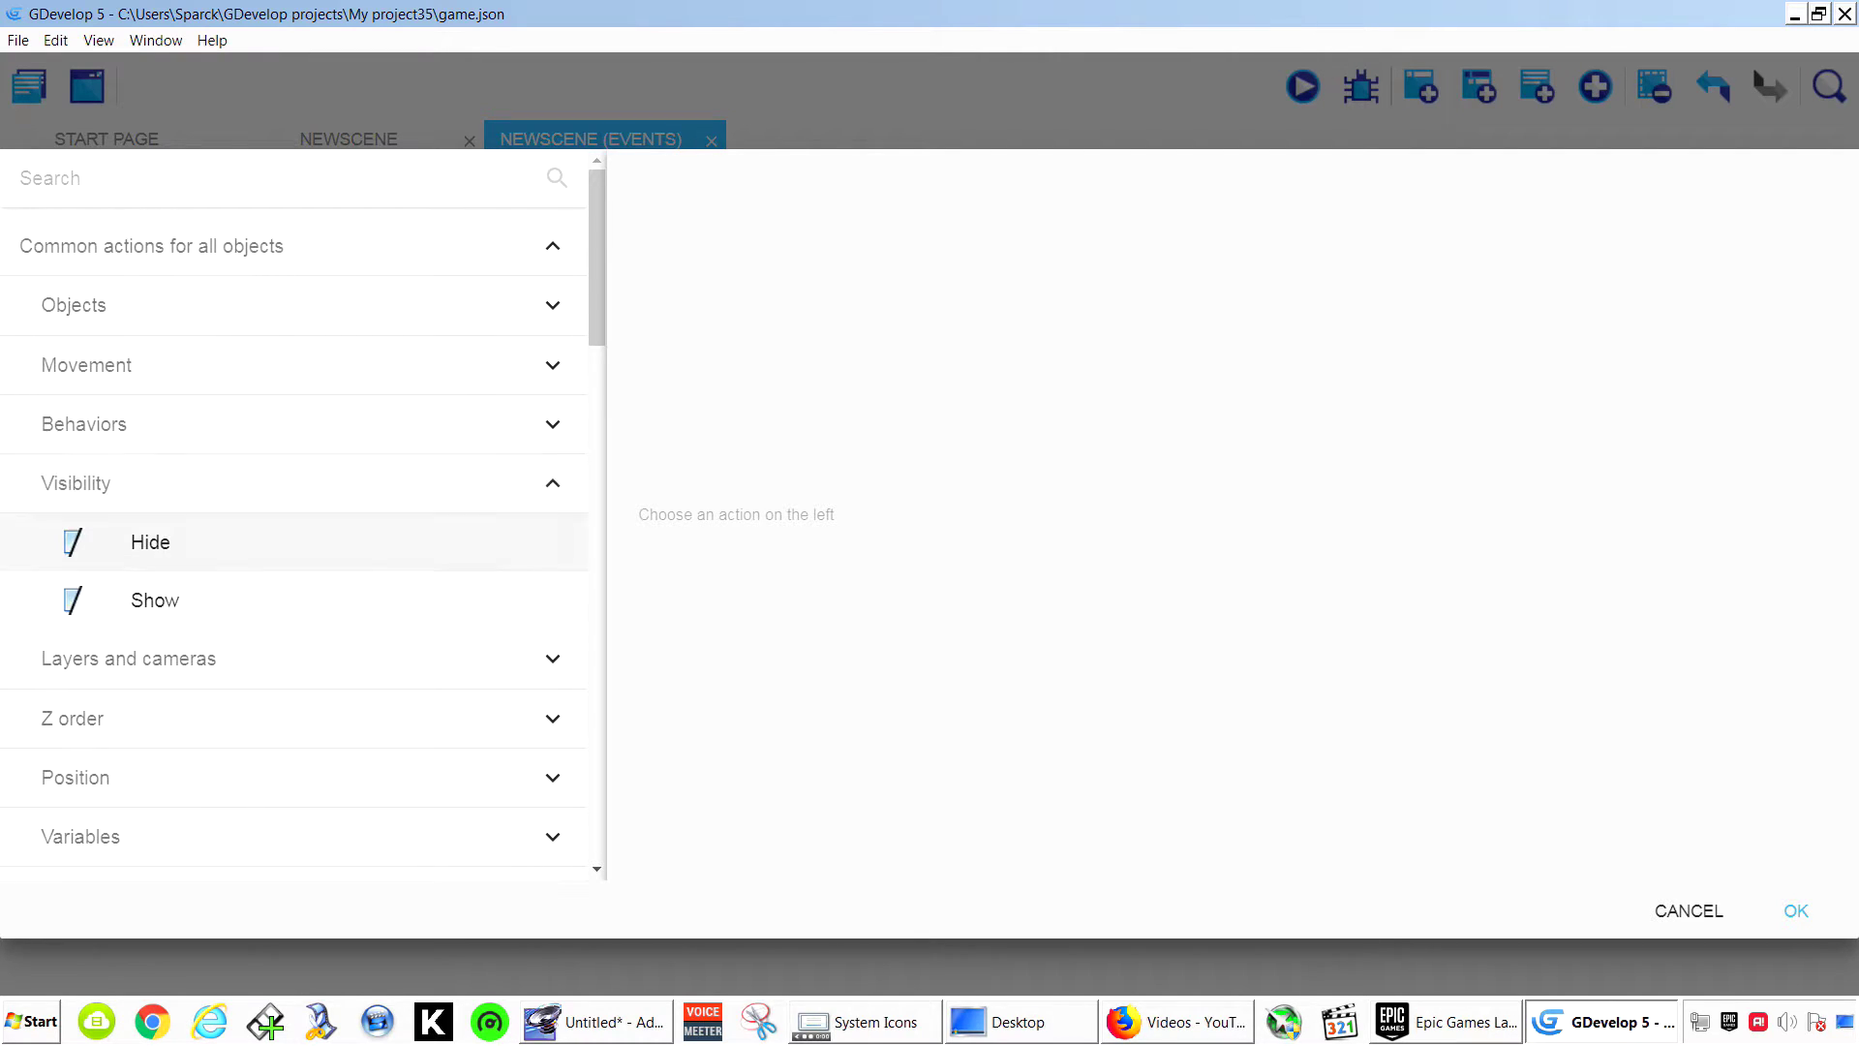
left_click(150, 541)
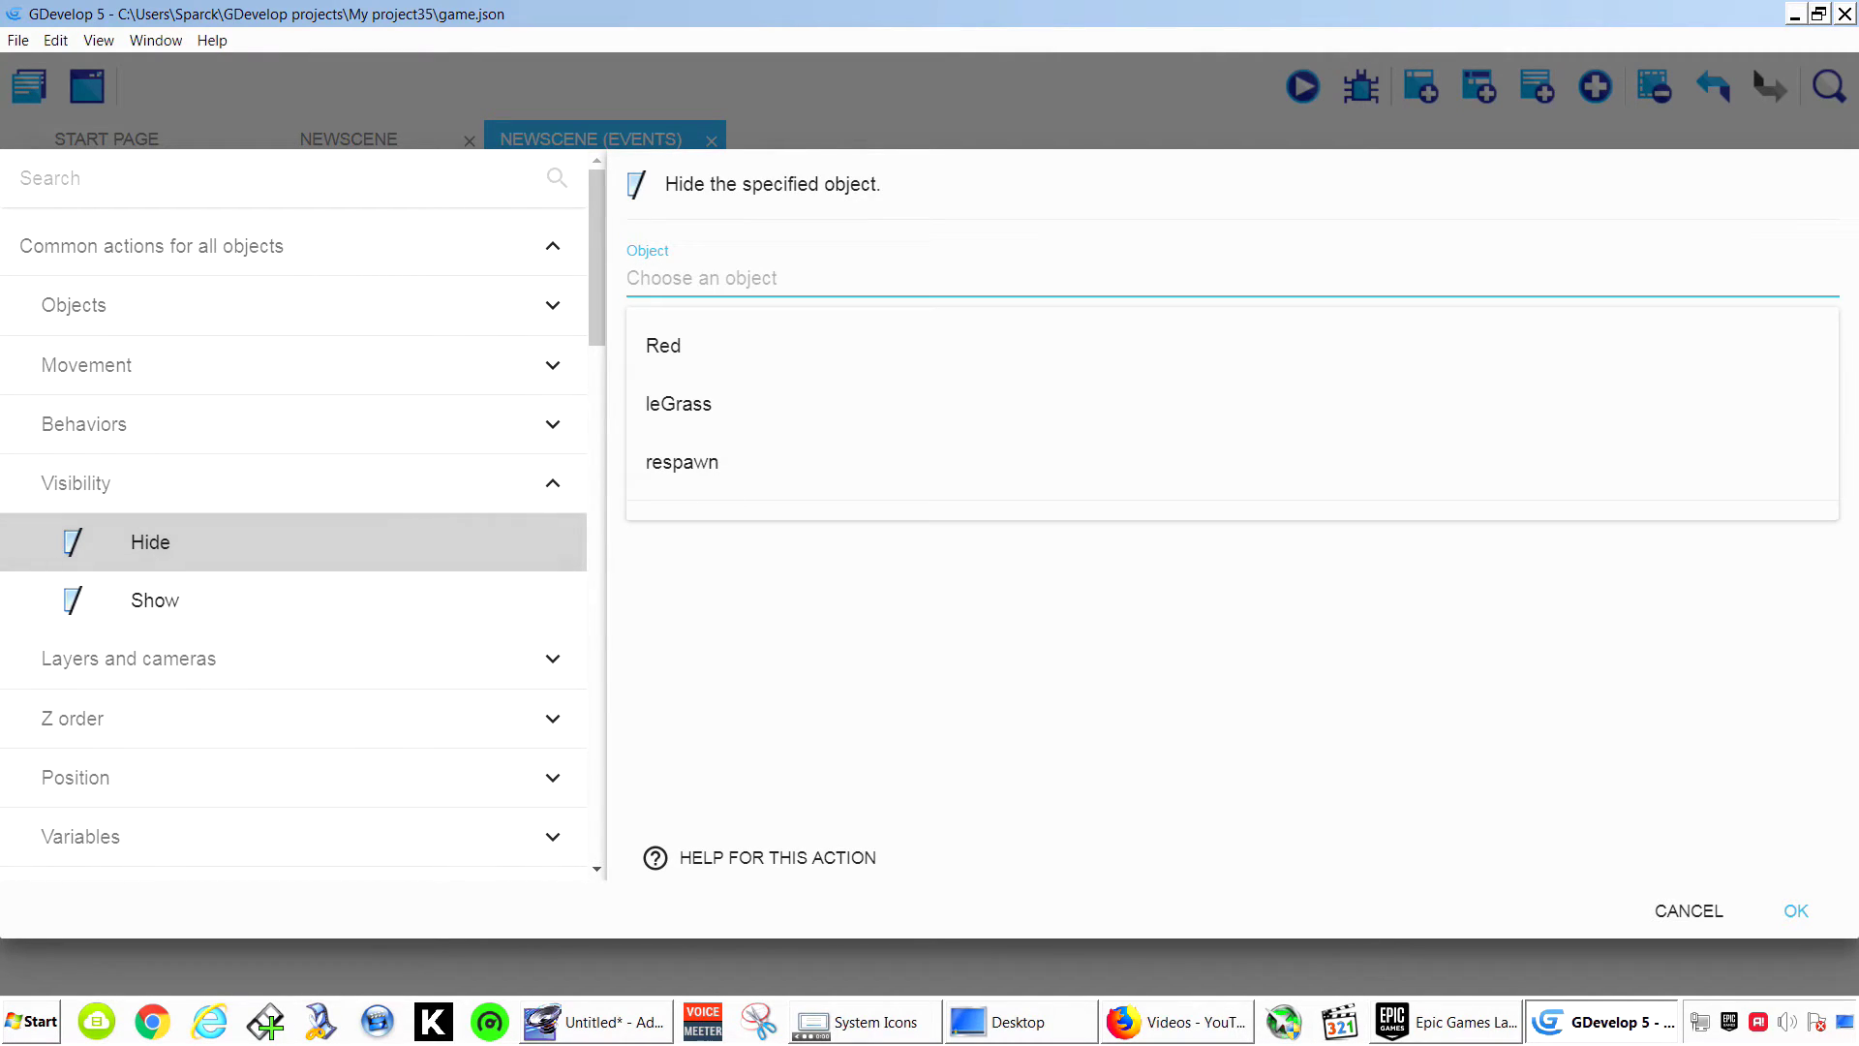
key("Down")
key("Down")
key("Up")
key("Down")
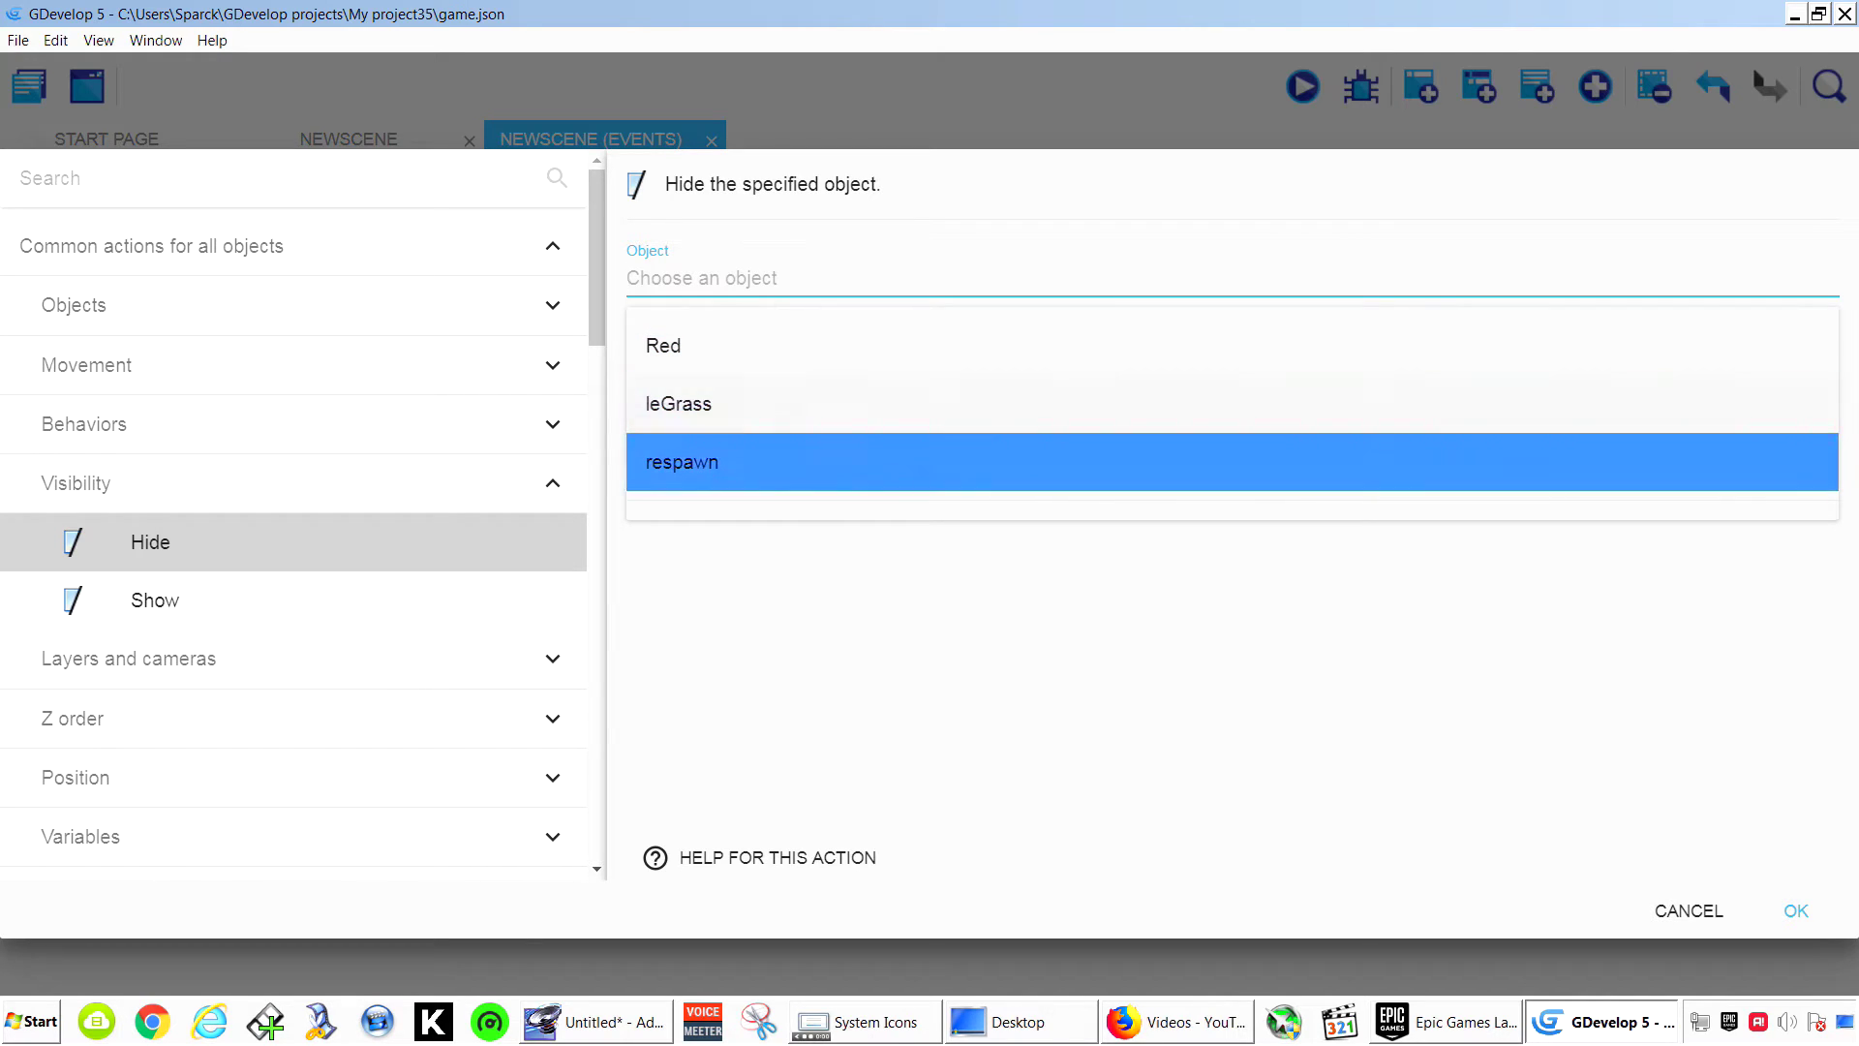
key("Return")
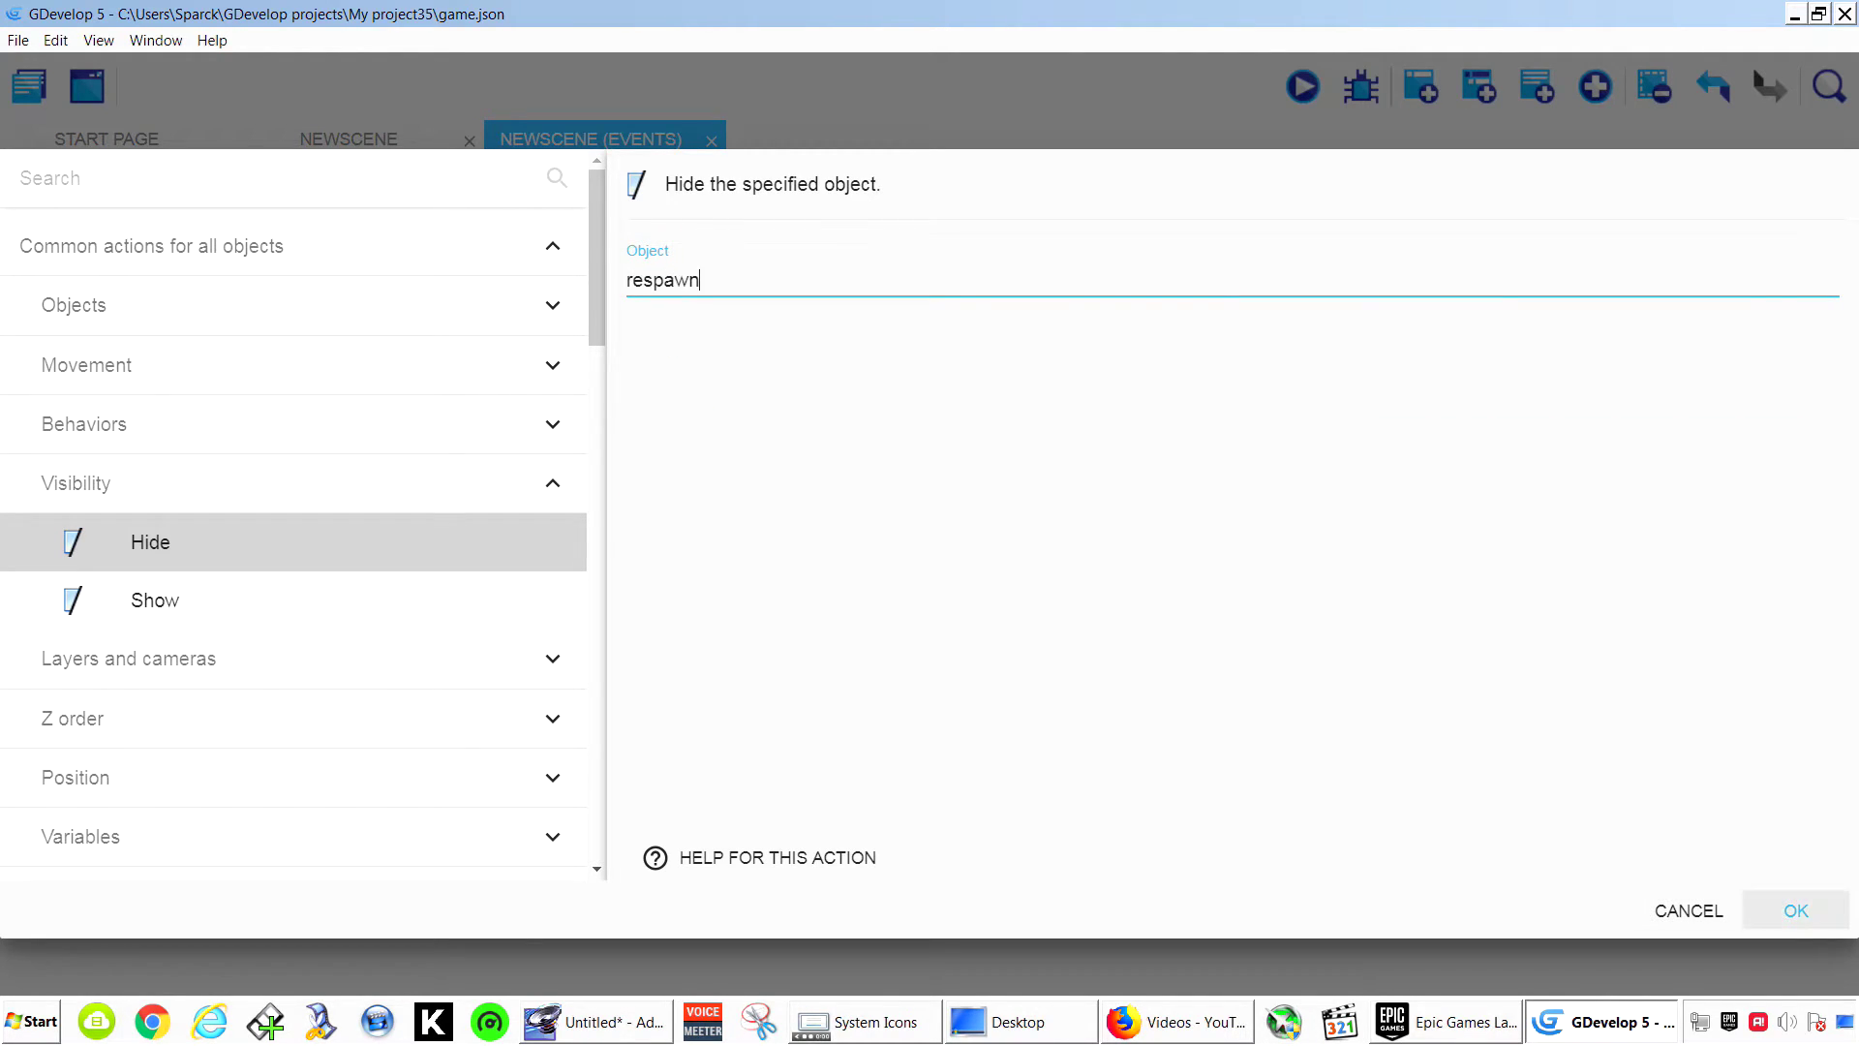
key("Return")
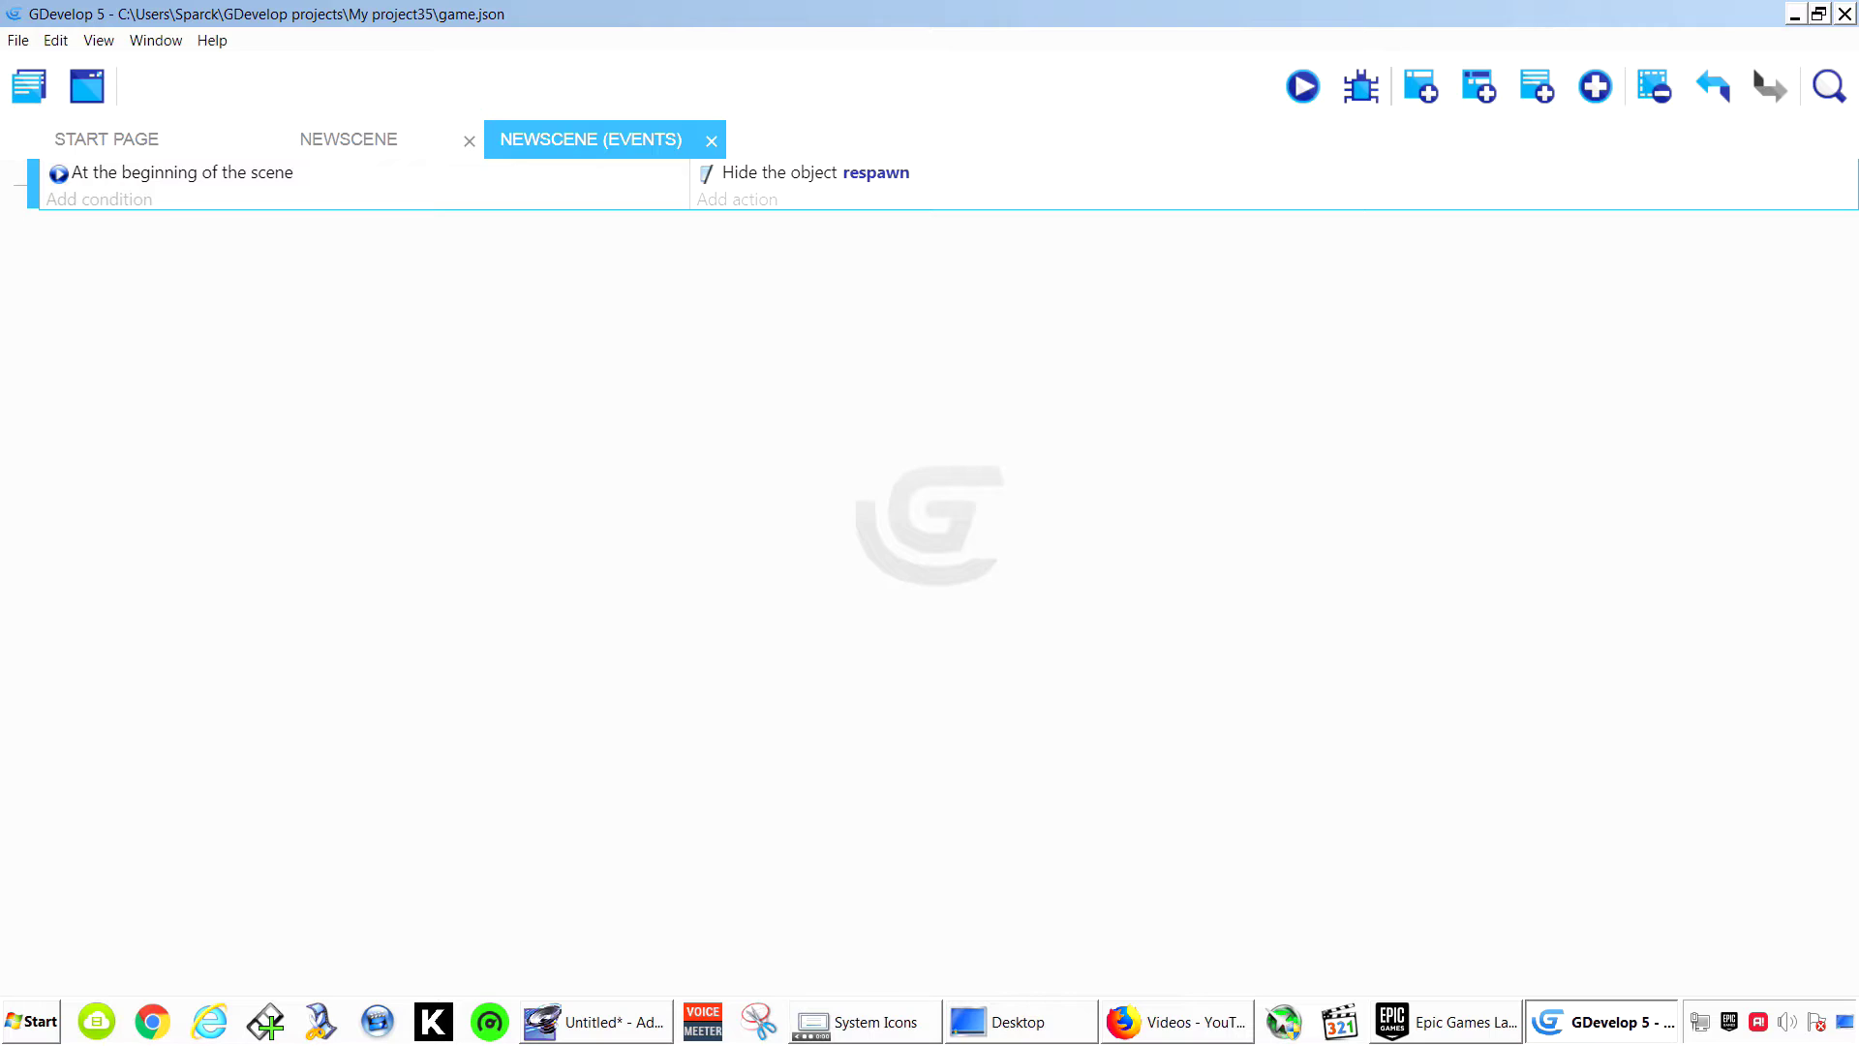
Preview the game, moving Red left and right along the grass, and close the preview.
left_click(1302, 86)
key("Left")
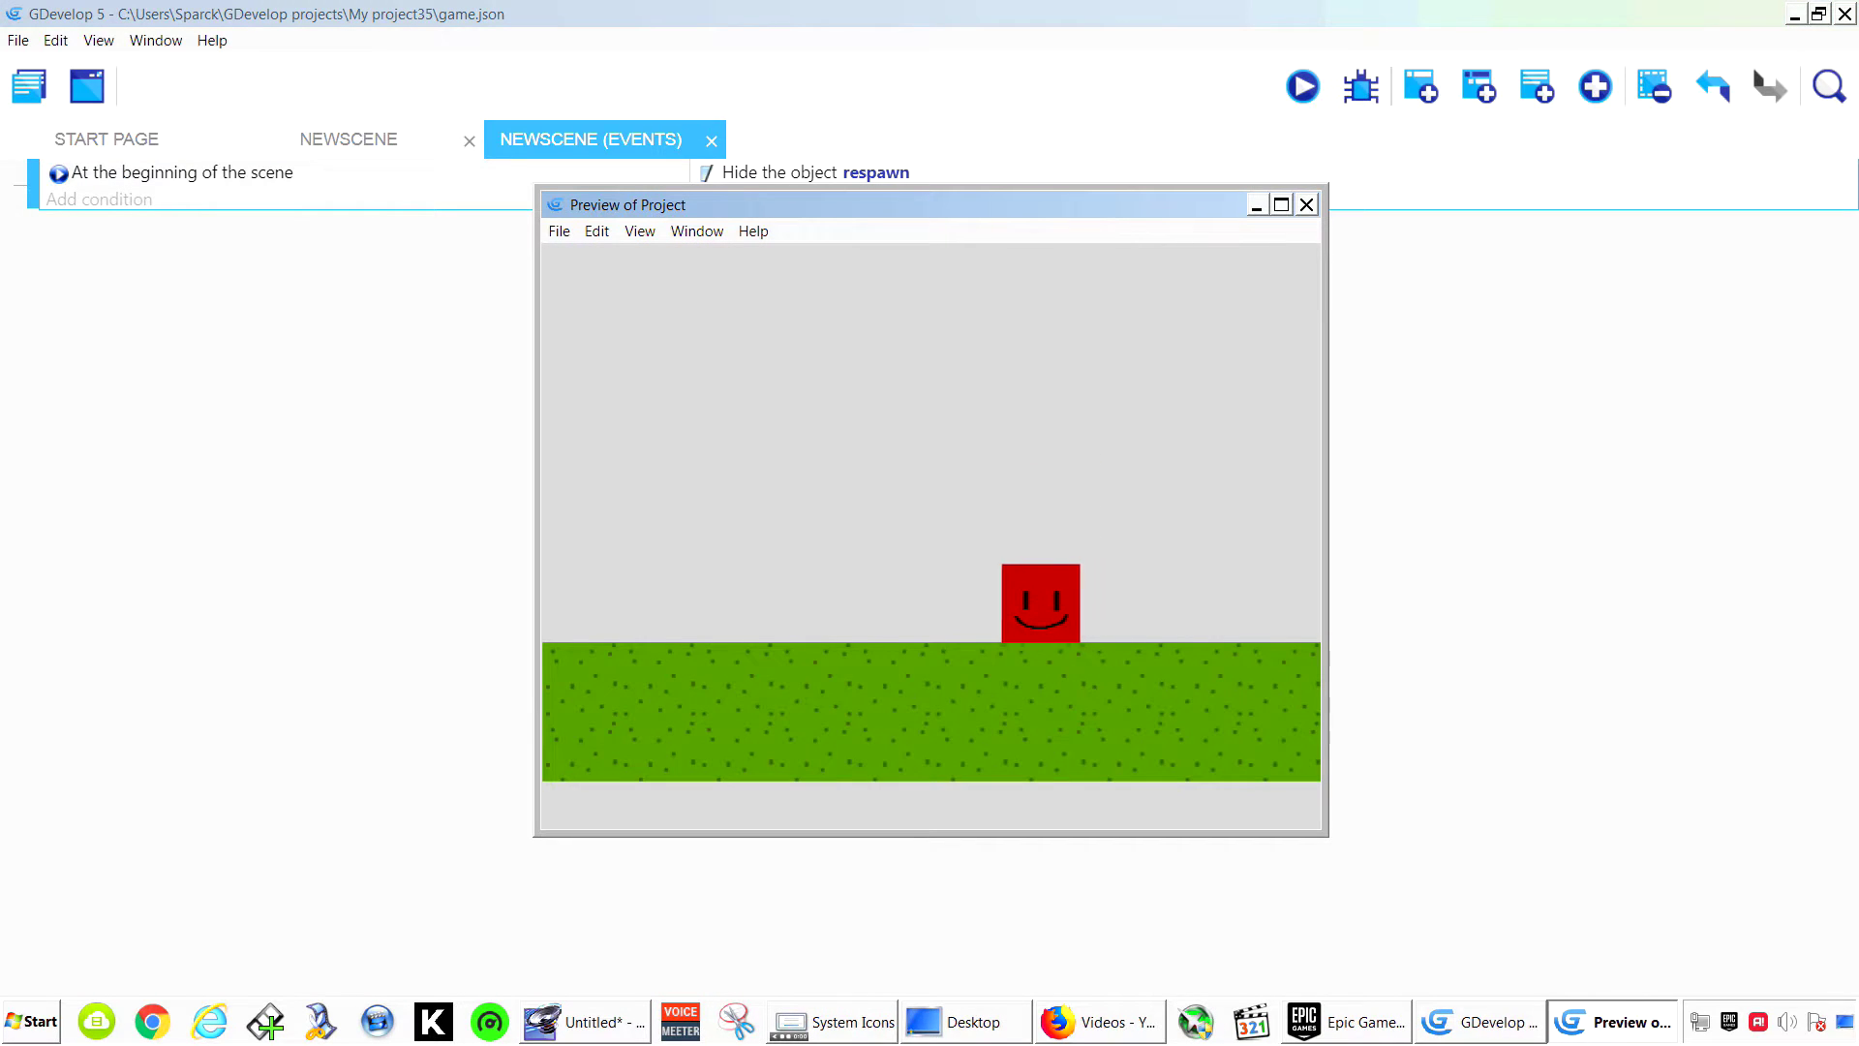
key("Left")
key("Right")
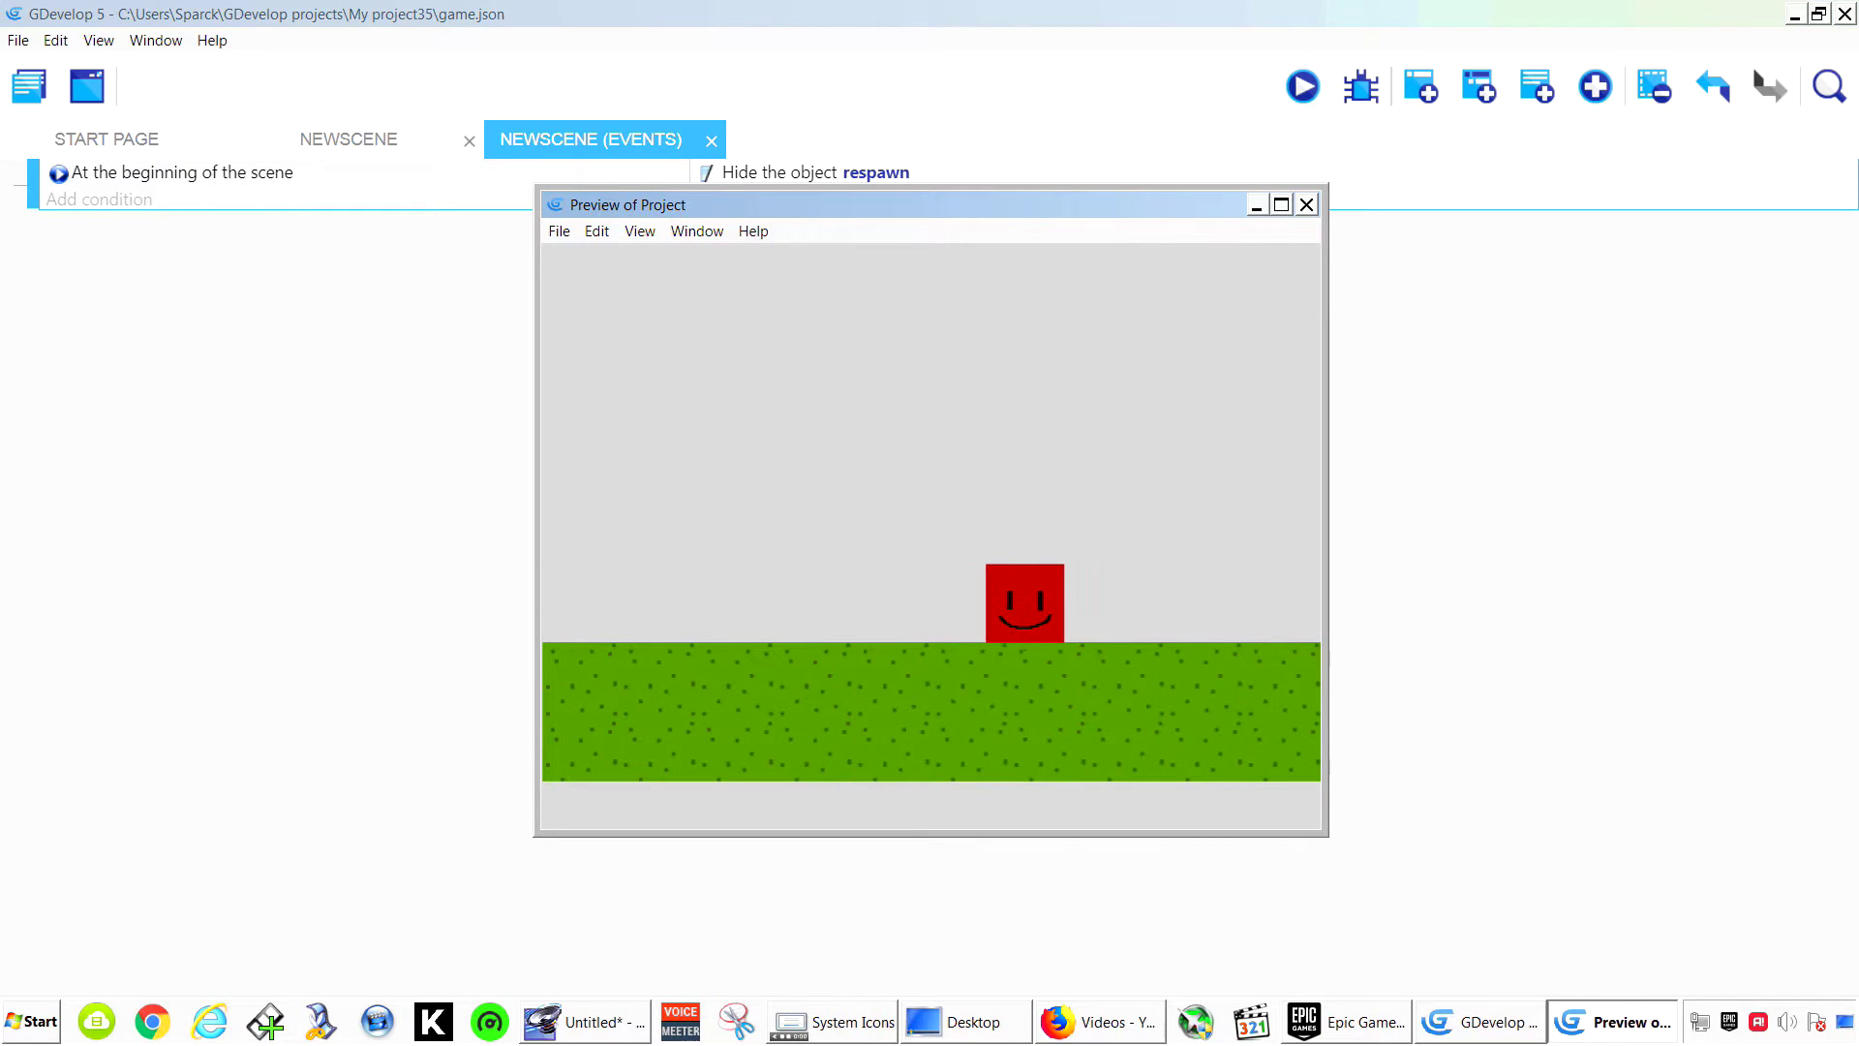
left_click(1306, 205)
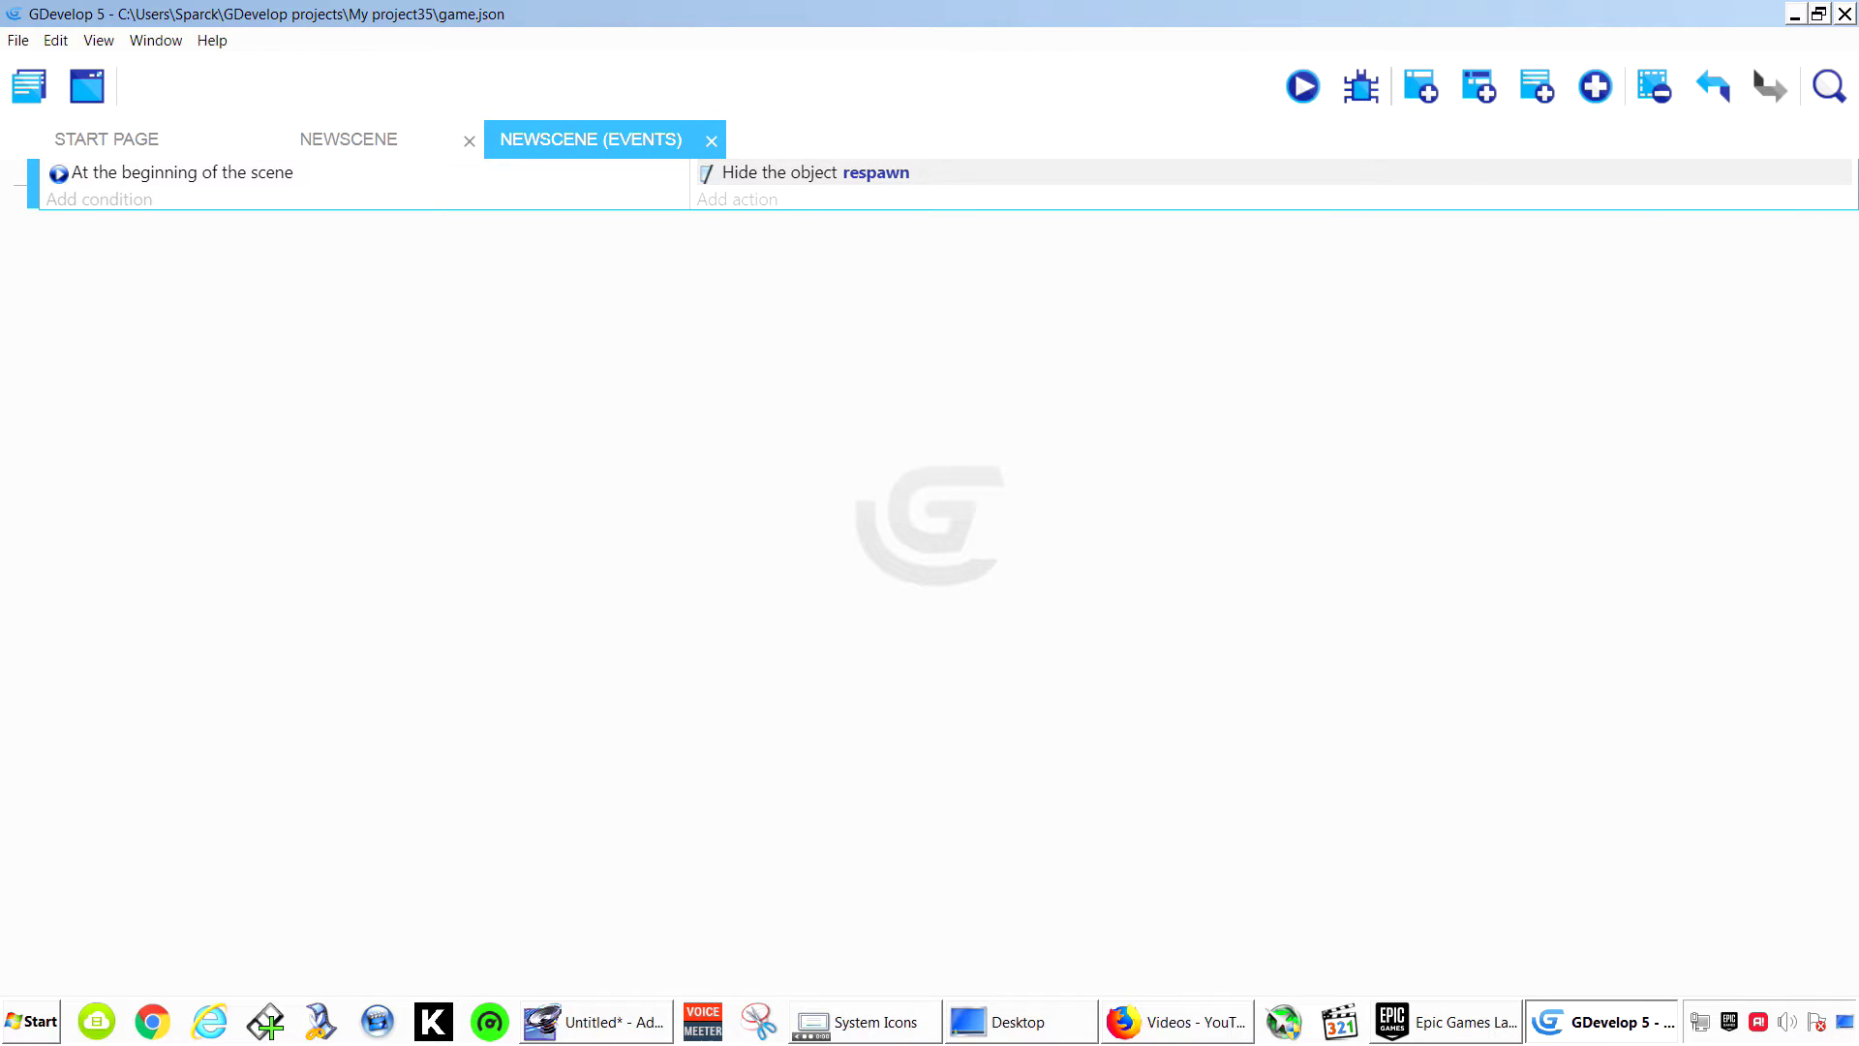
Change the event's Hide action to Show for respawn, preview the game and close the preview.
left_click(794, 173)
double_click(794, 174)
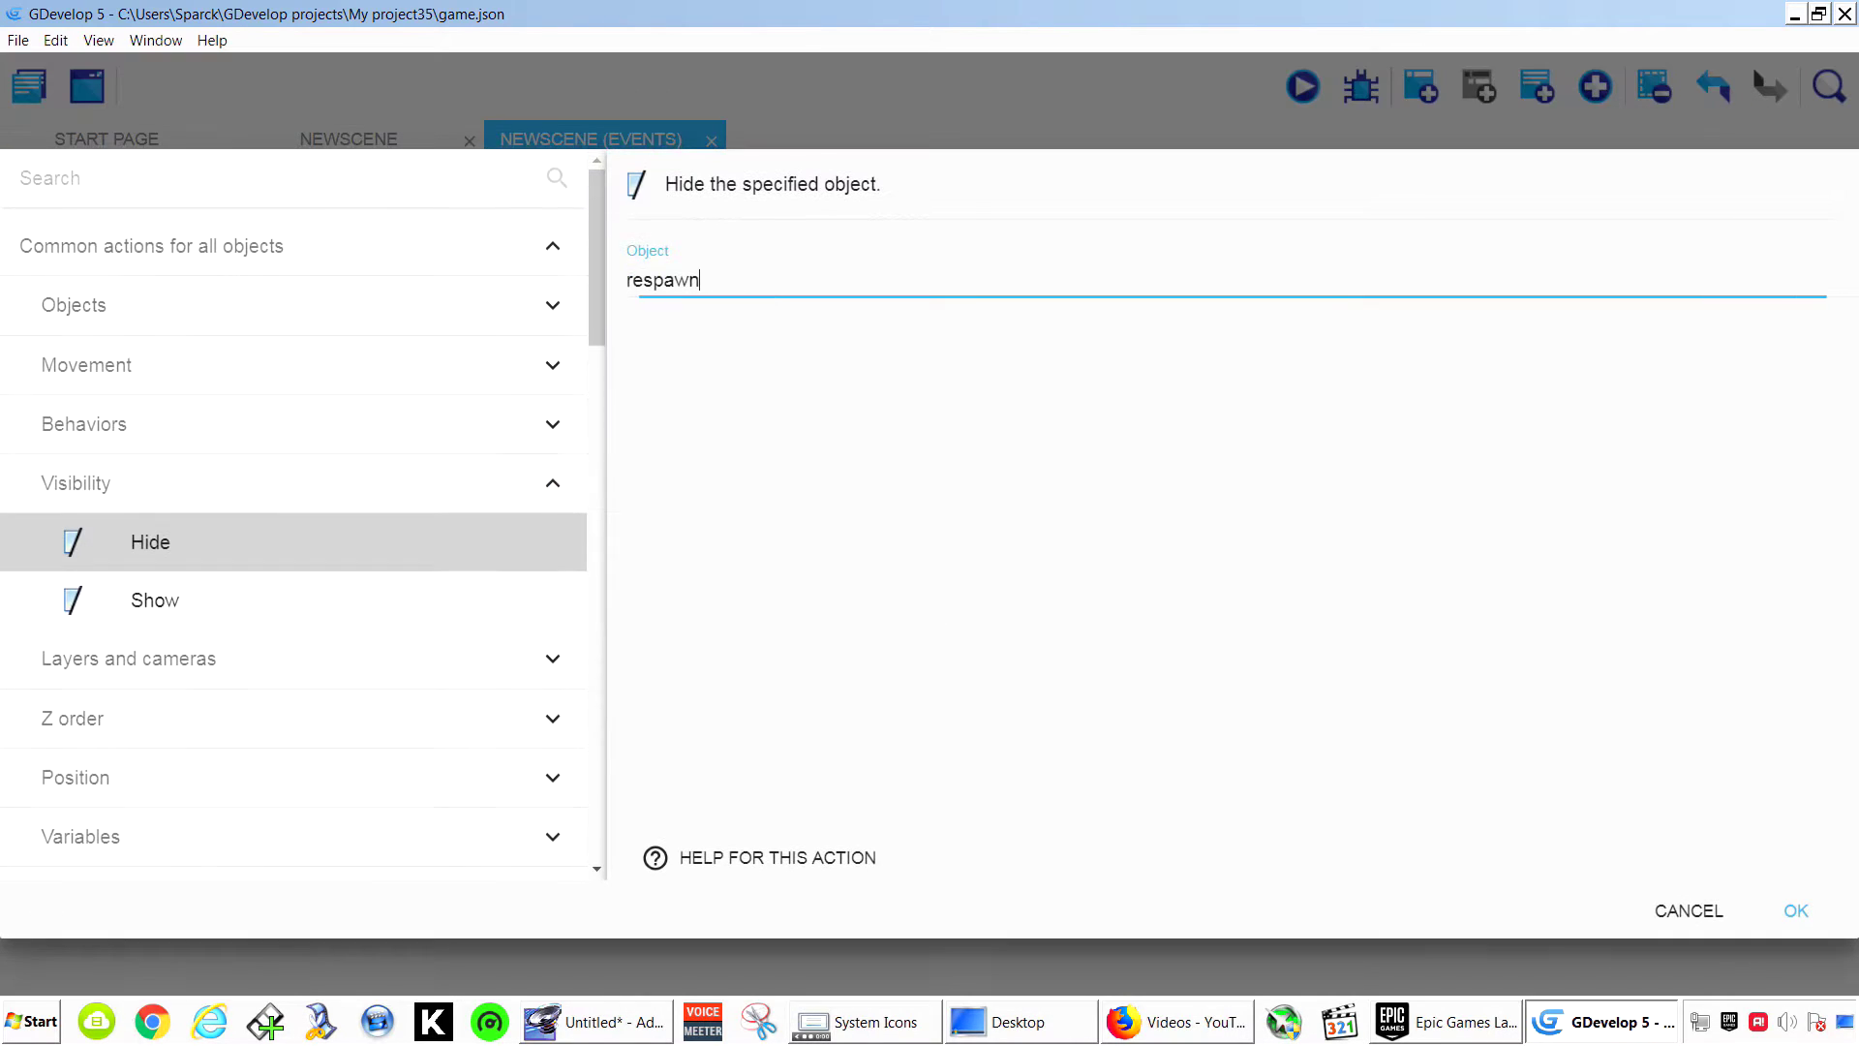
left_click(155, 600)
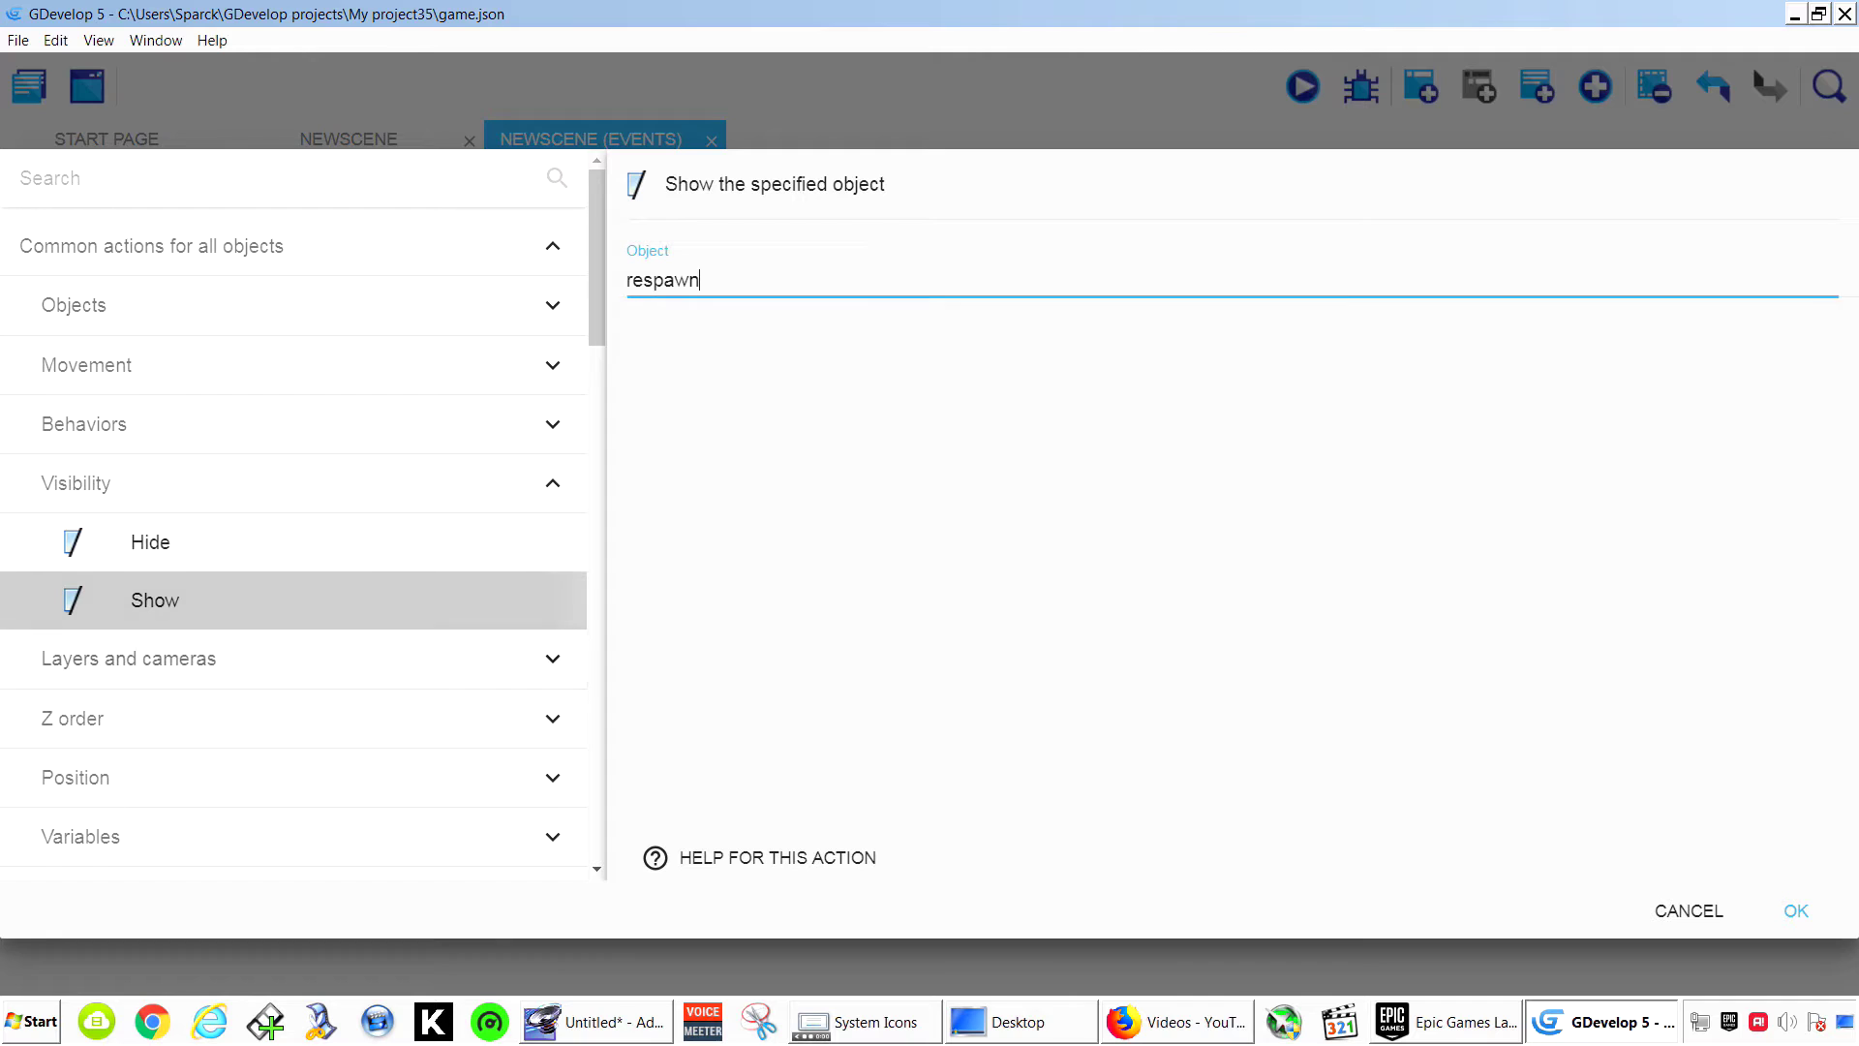
left_click(1789, 908)
left_click(1303, 87)
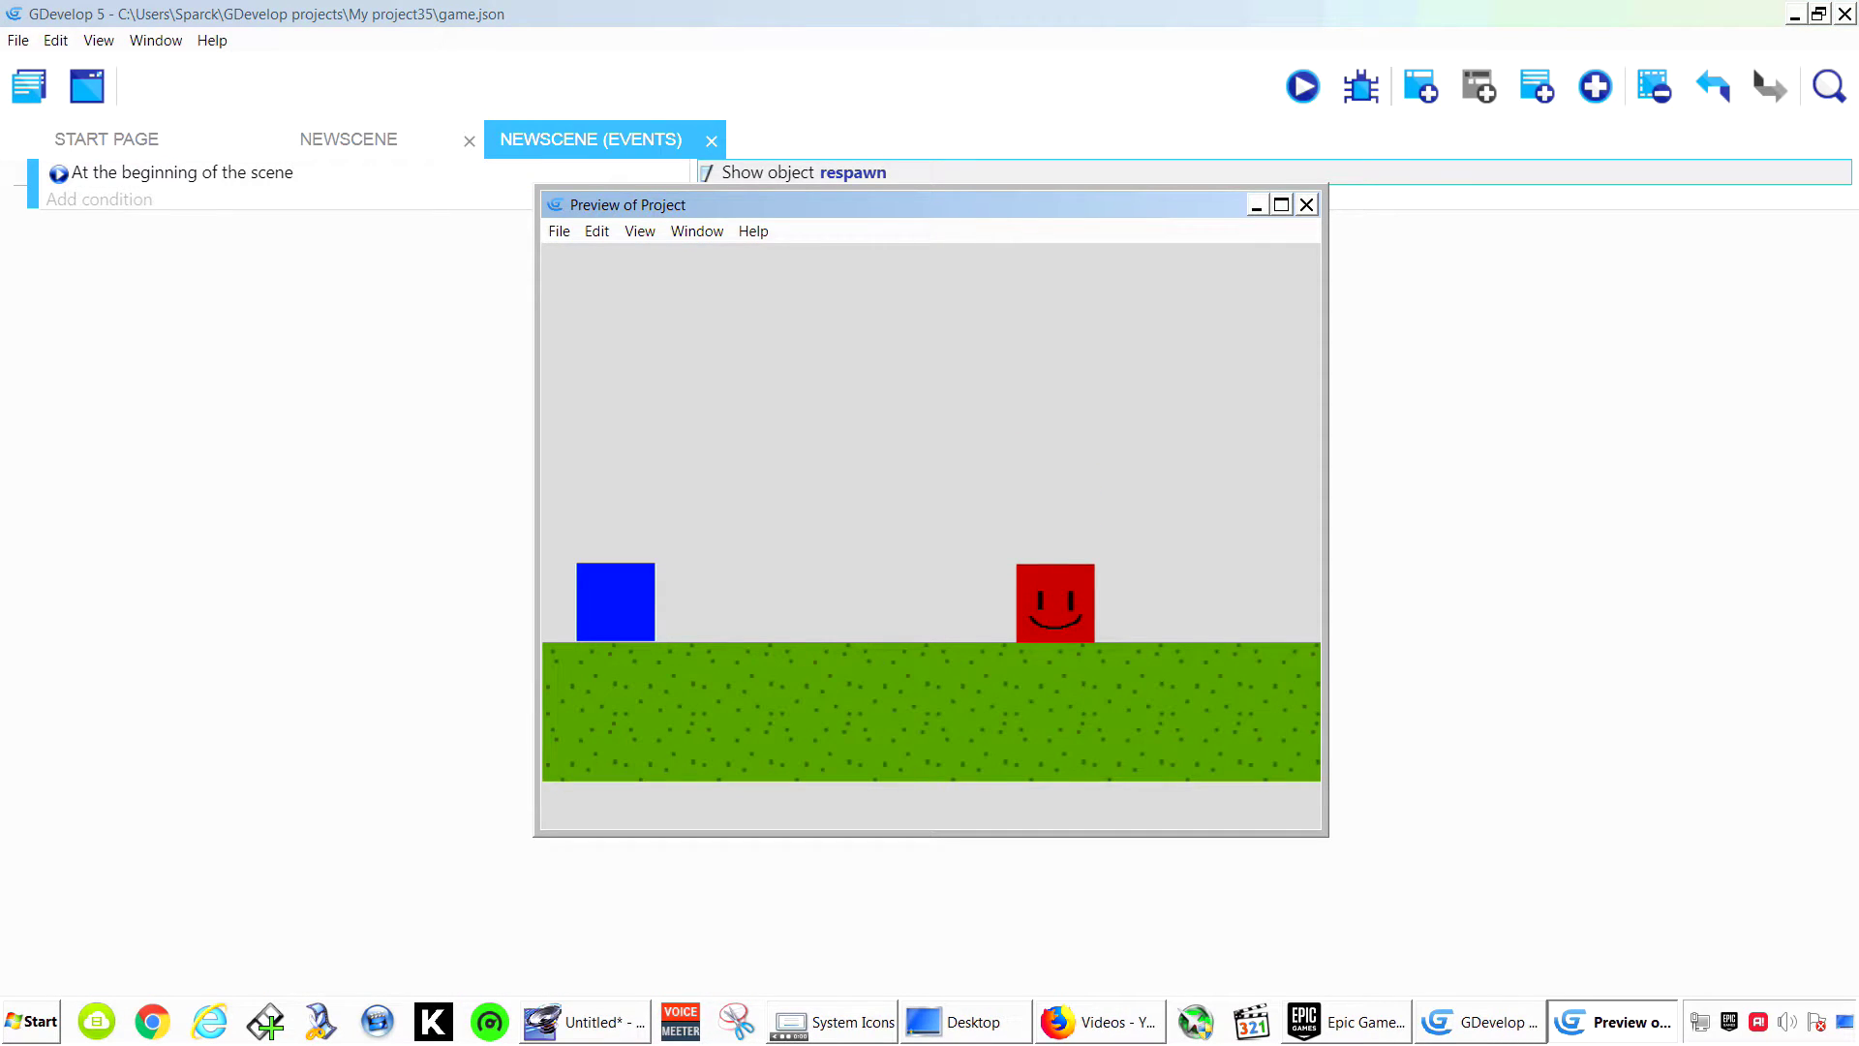
left_click(1306, 204)
Change the respawn action from Show back to Hide.
double_click(776, 172)
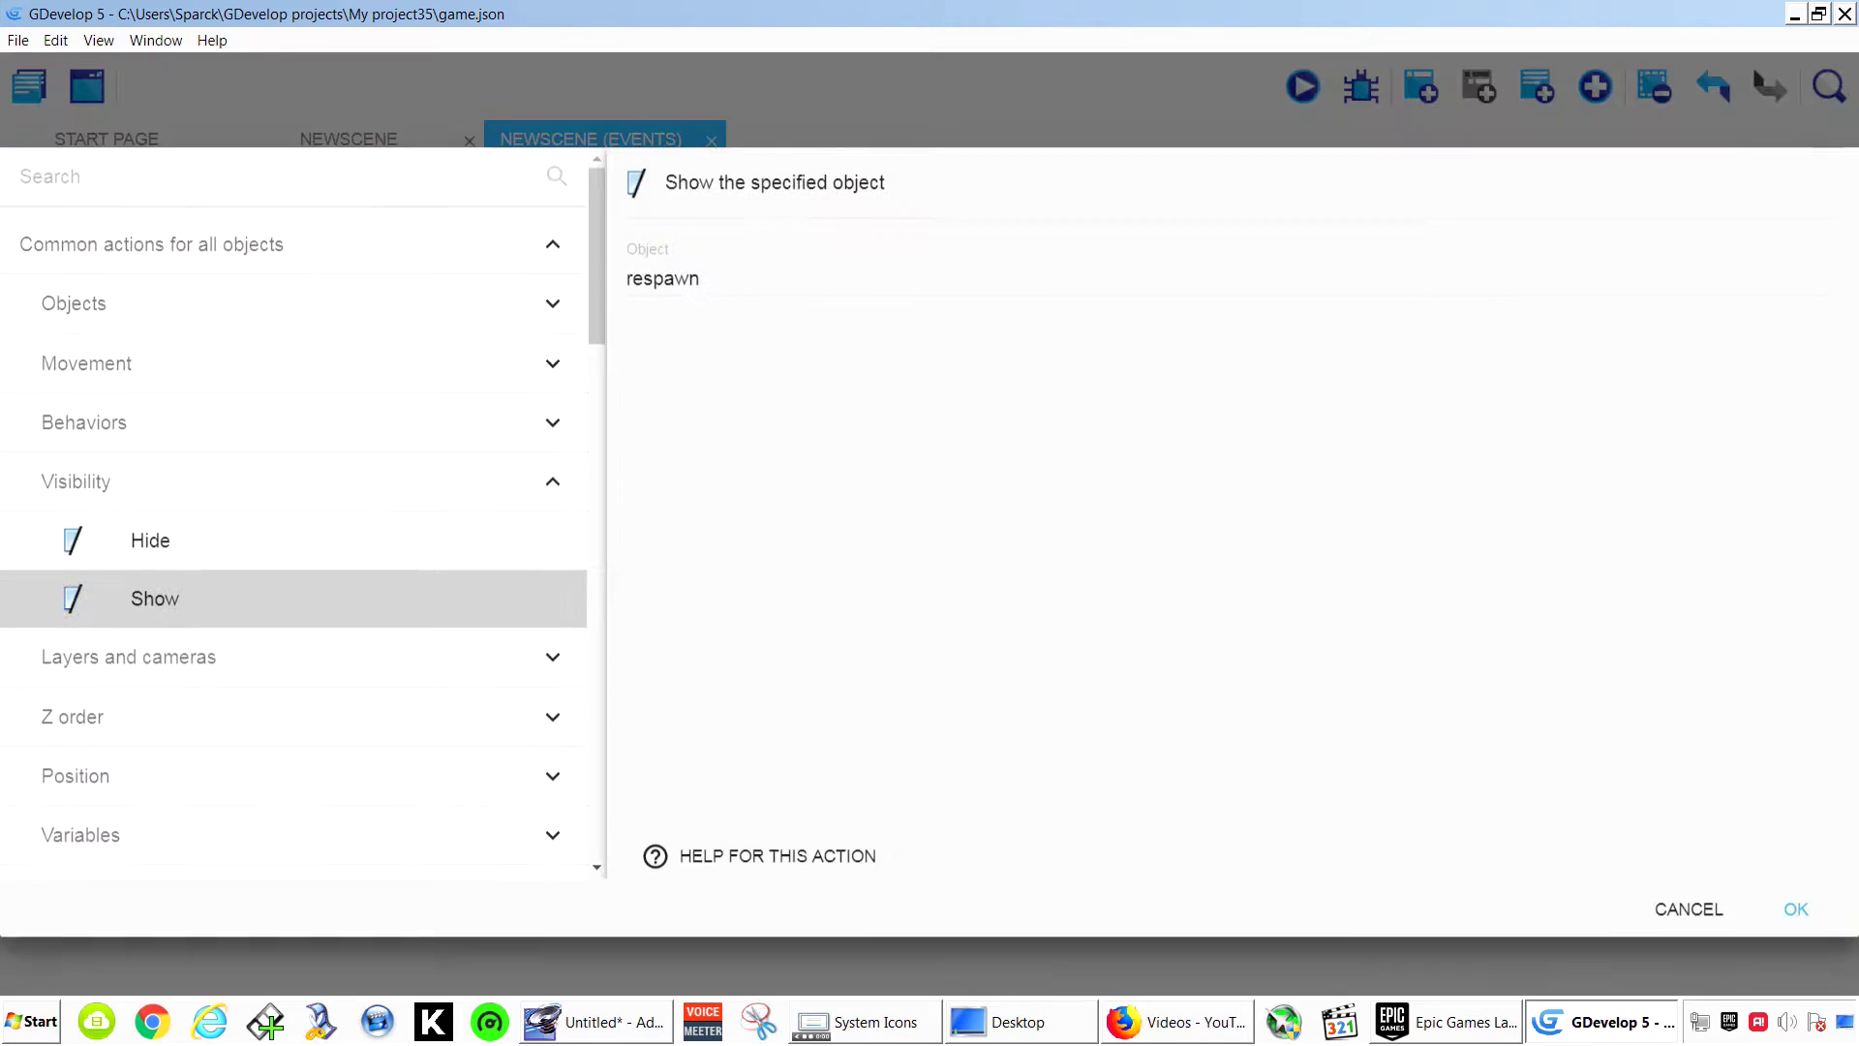
left_click(150, 542)
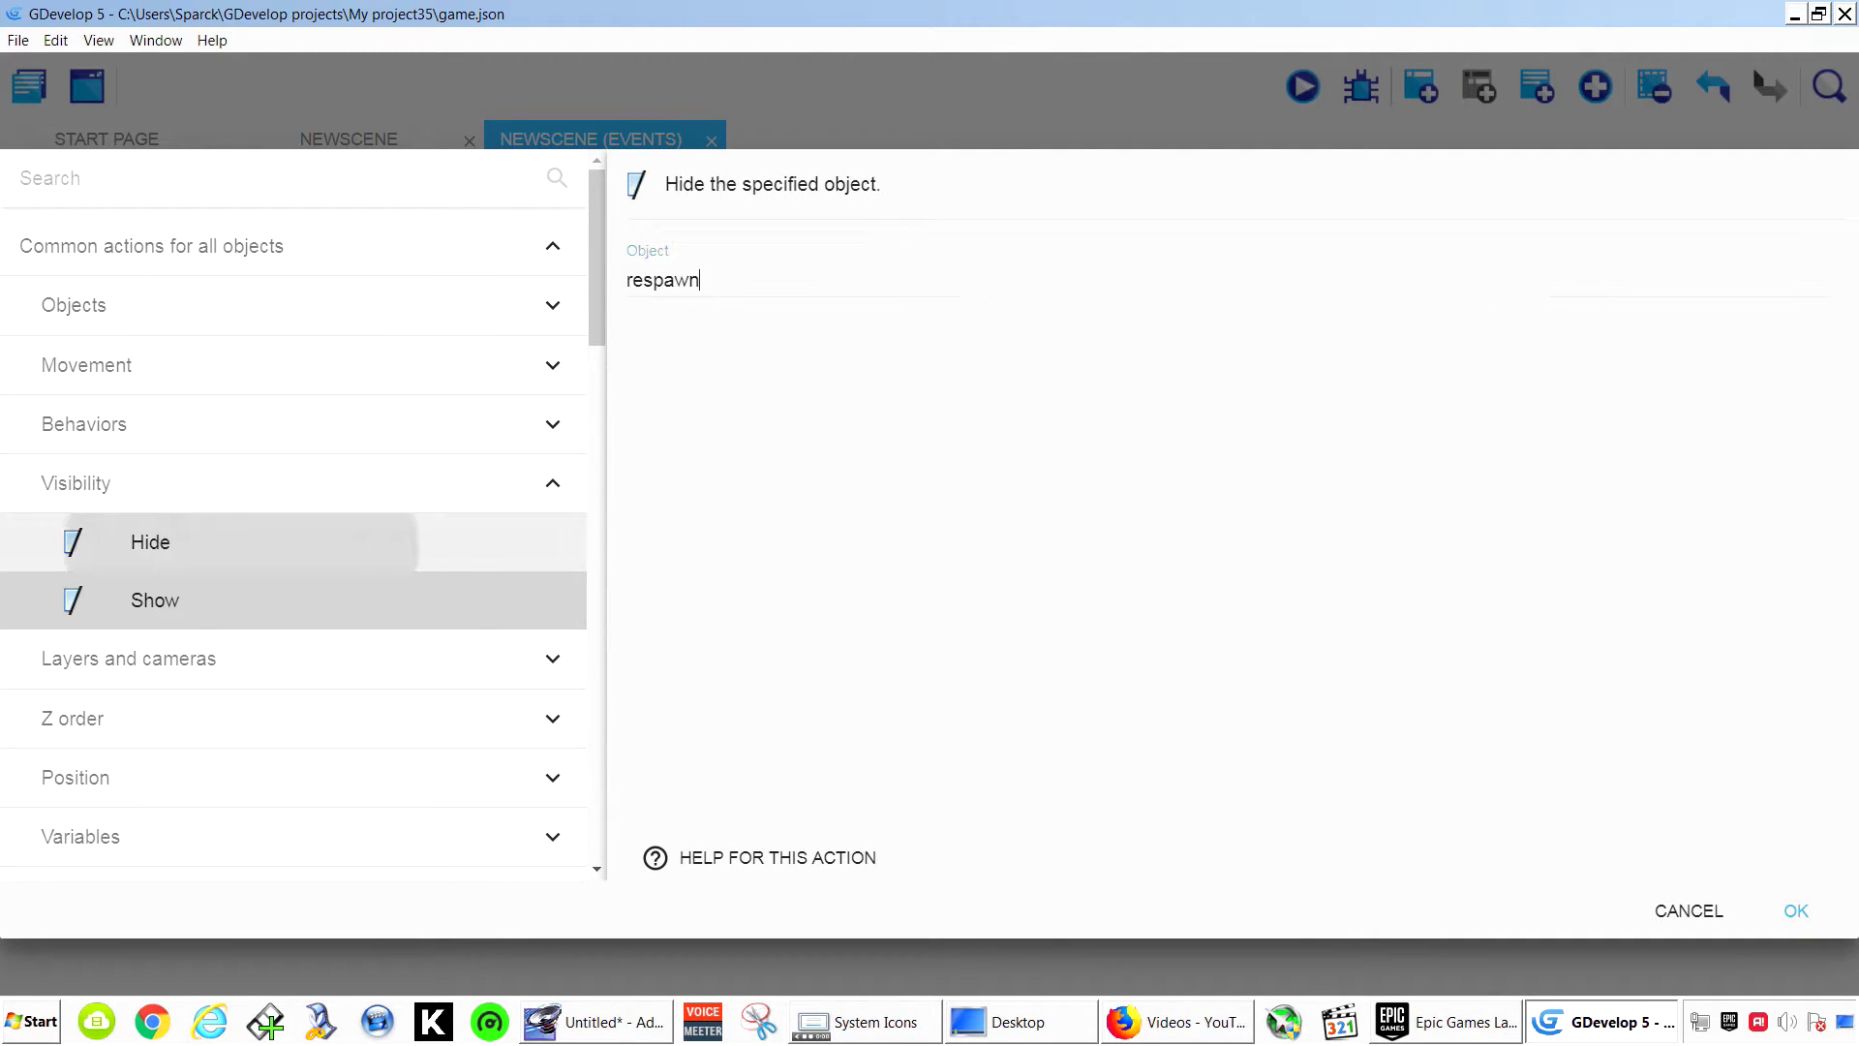
left_click(1796, 910)
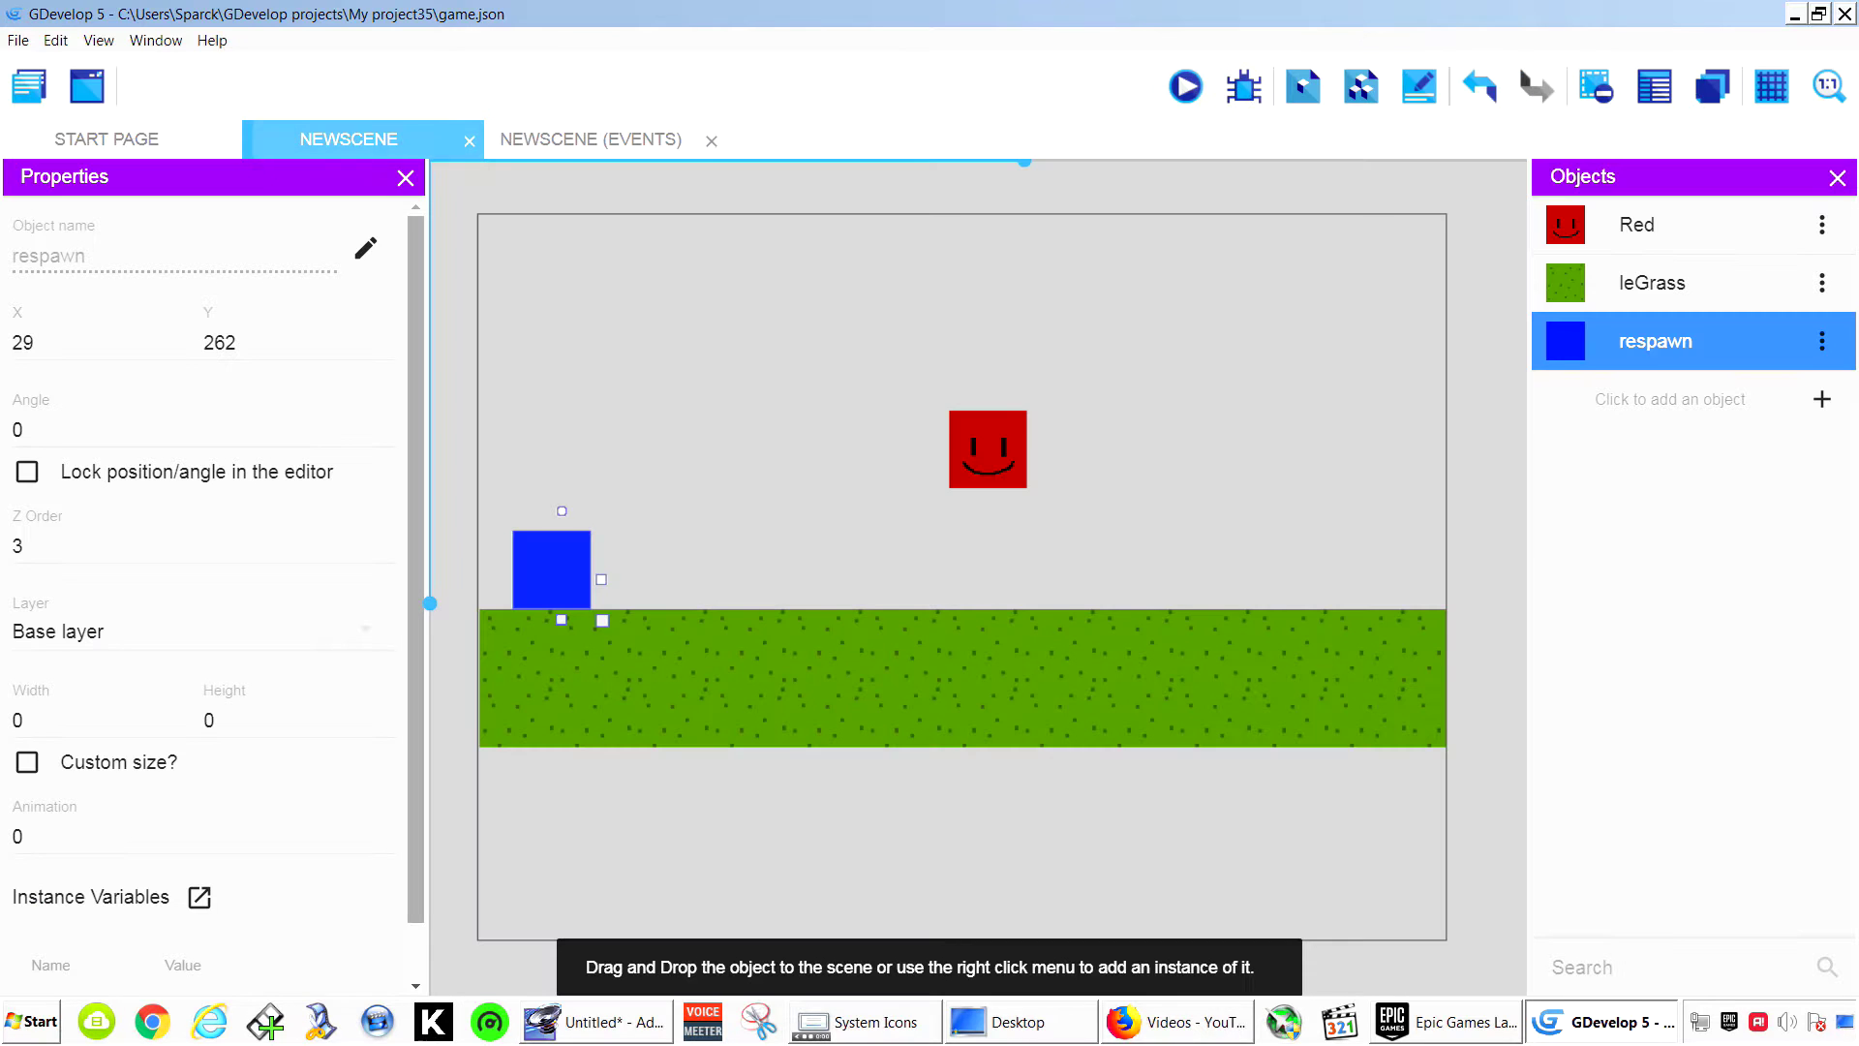
Return to the NewScene layout and add a new Sprite object with one empty animation.
left_click(349, 139)
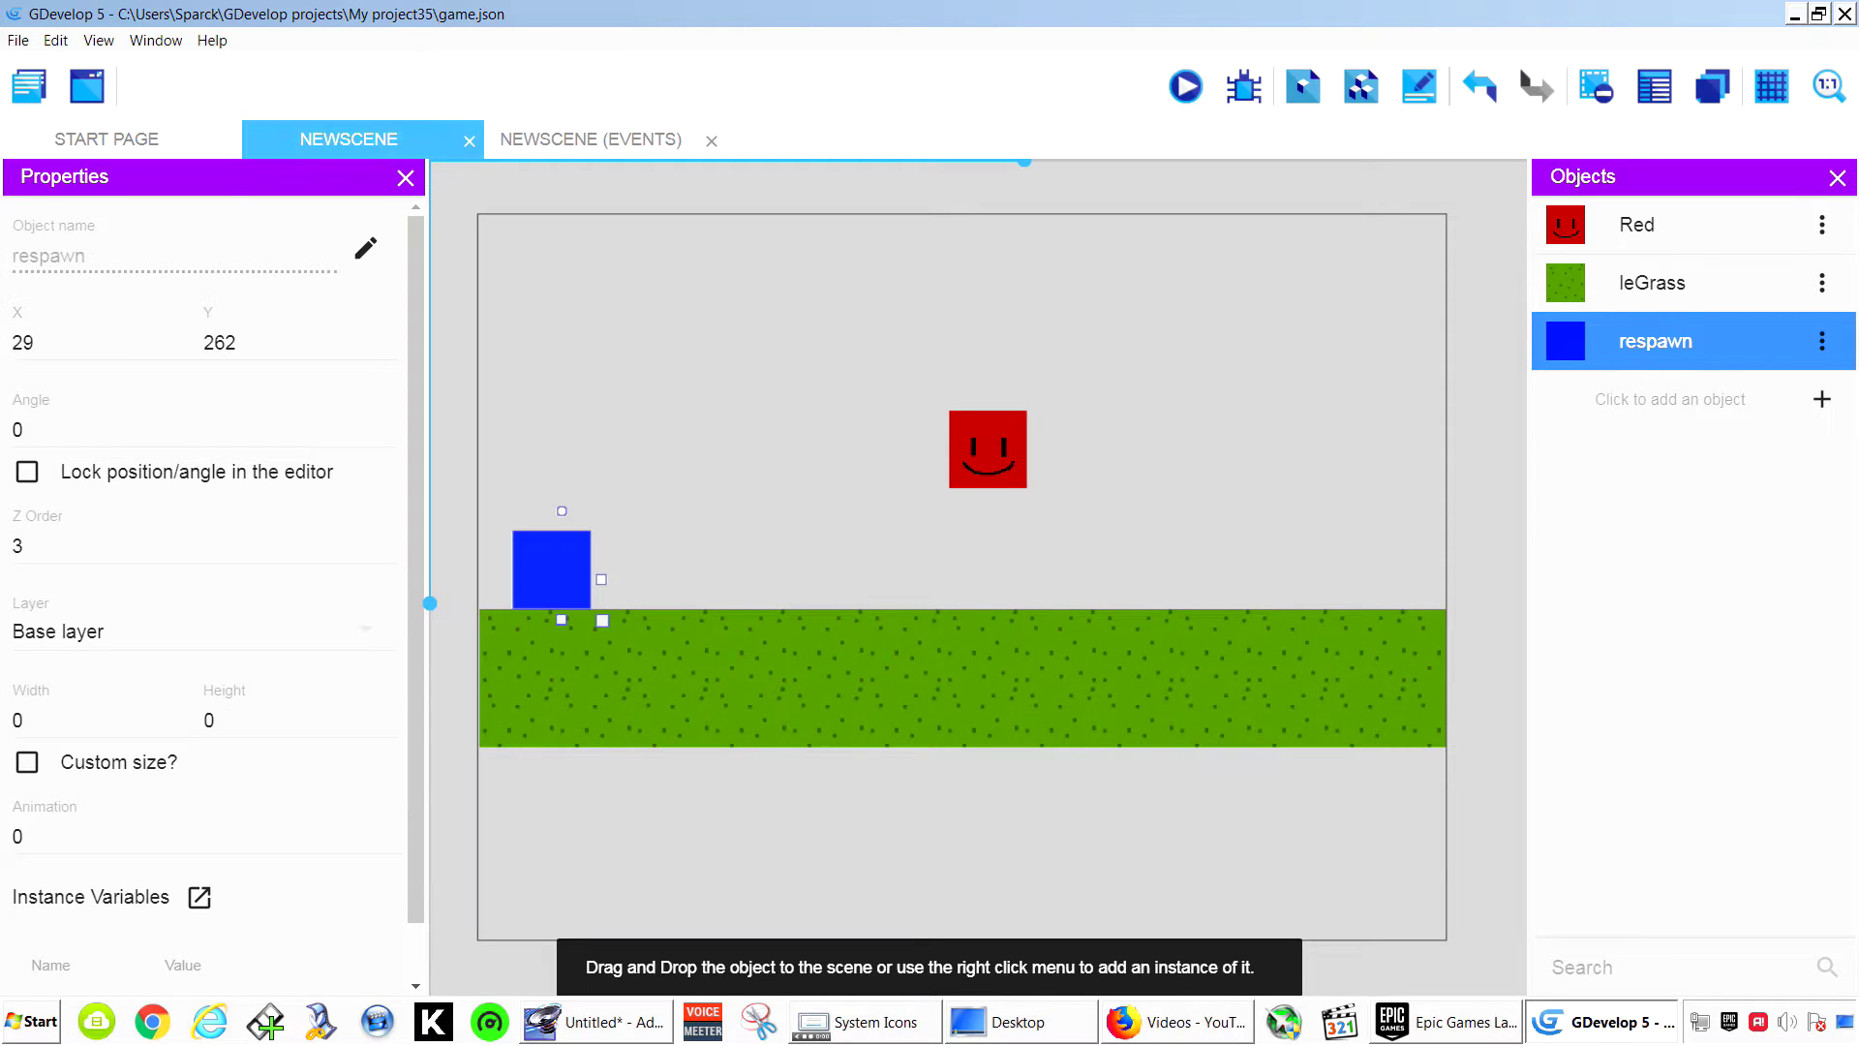
left_click(1670, 399)
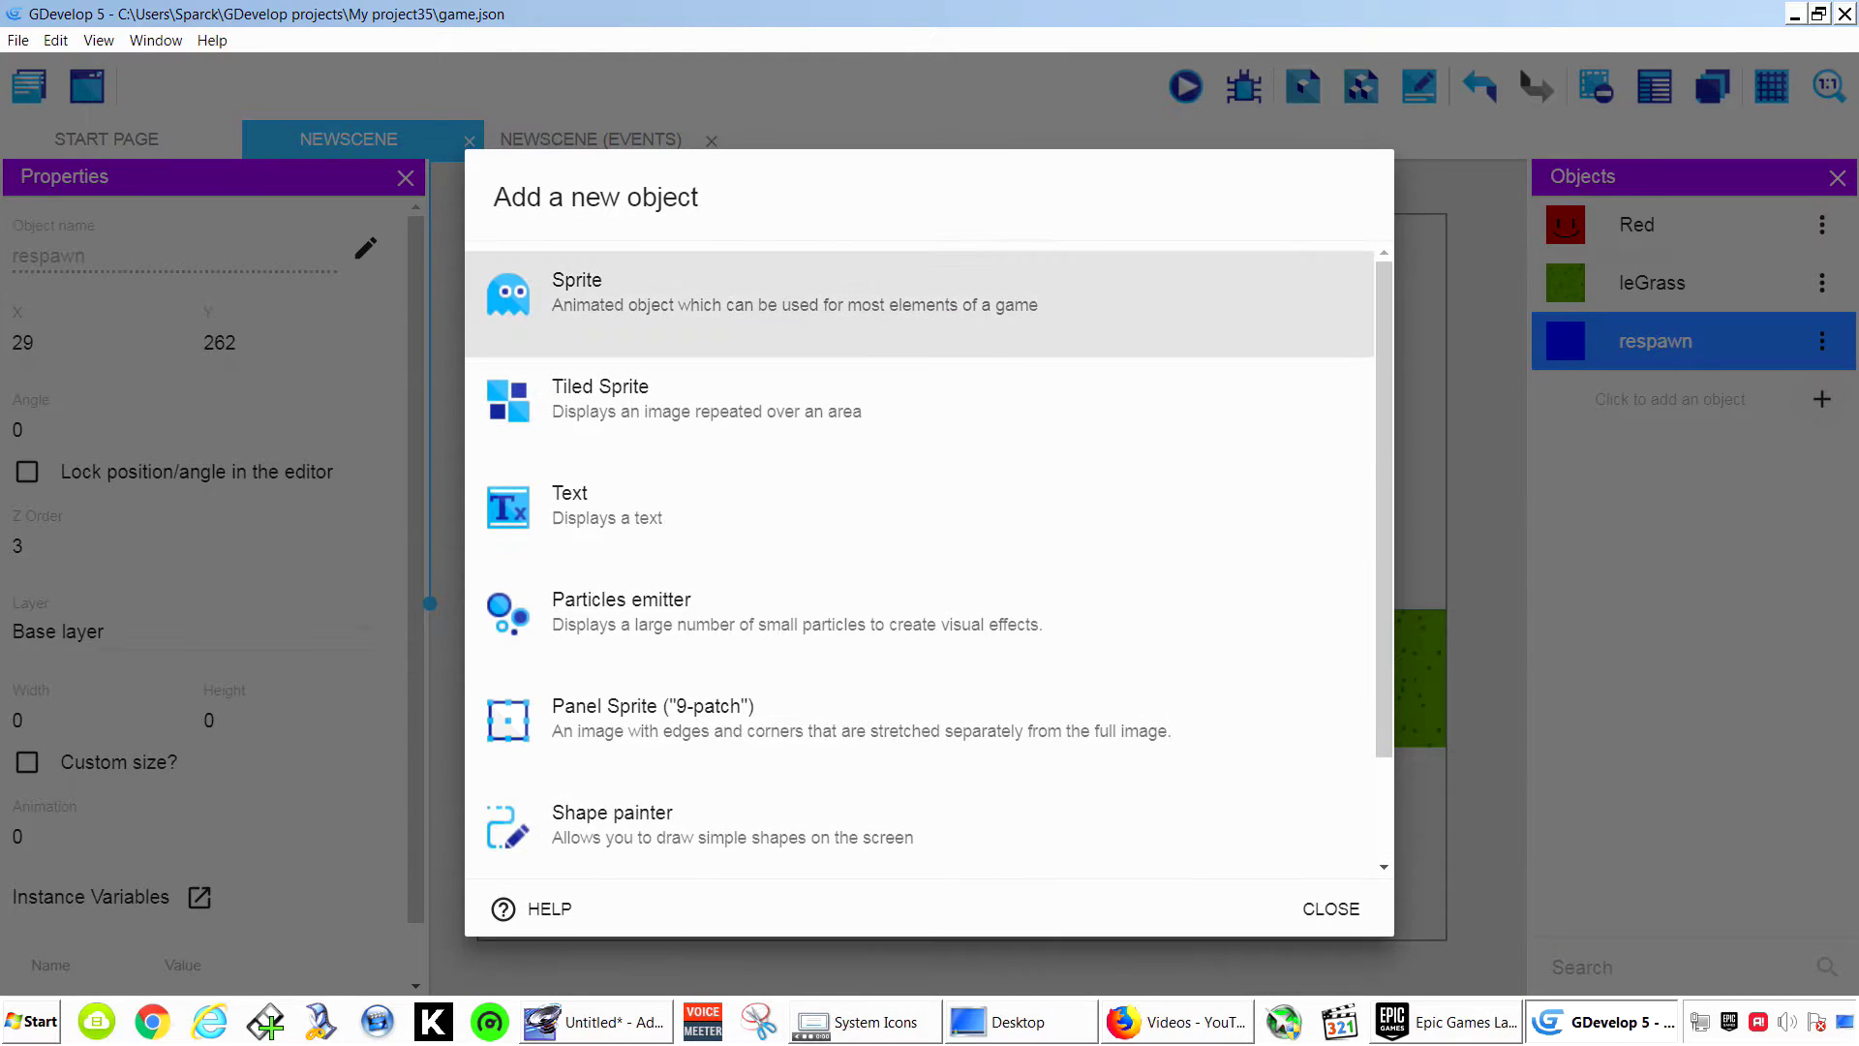
left_click(581, 286)
left_click(1344, 557)
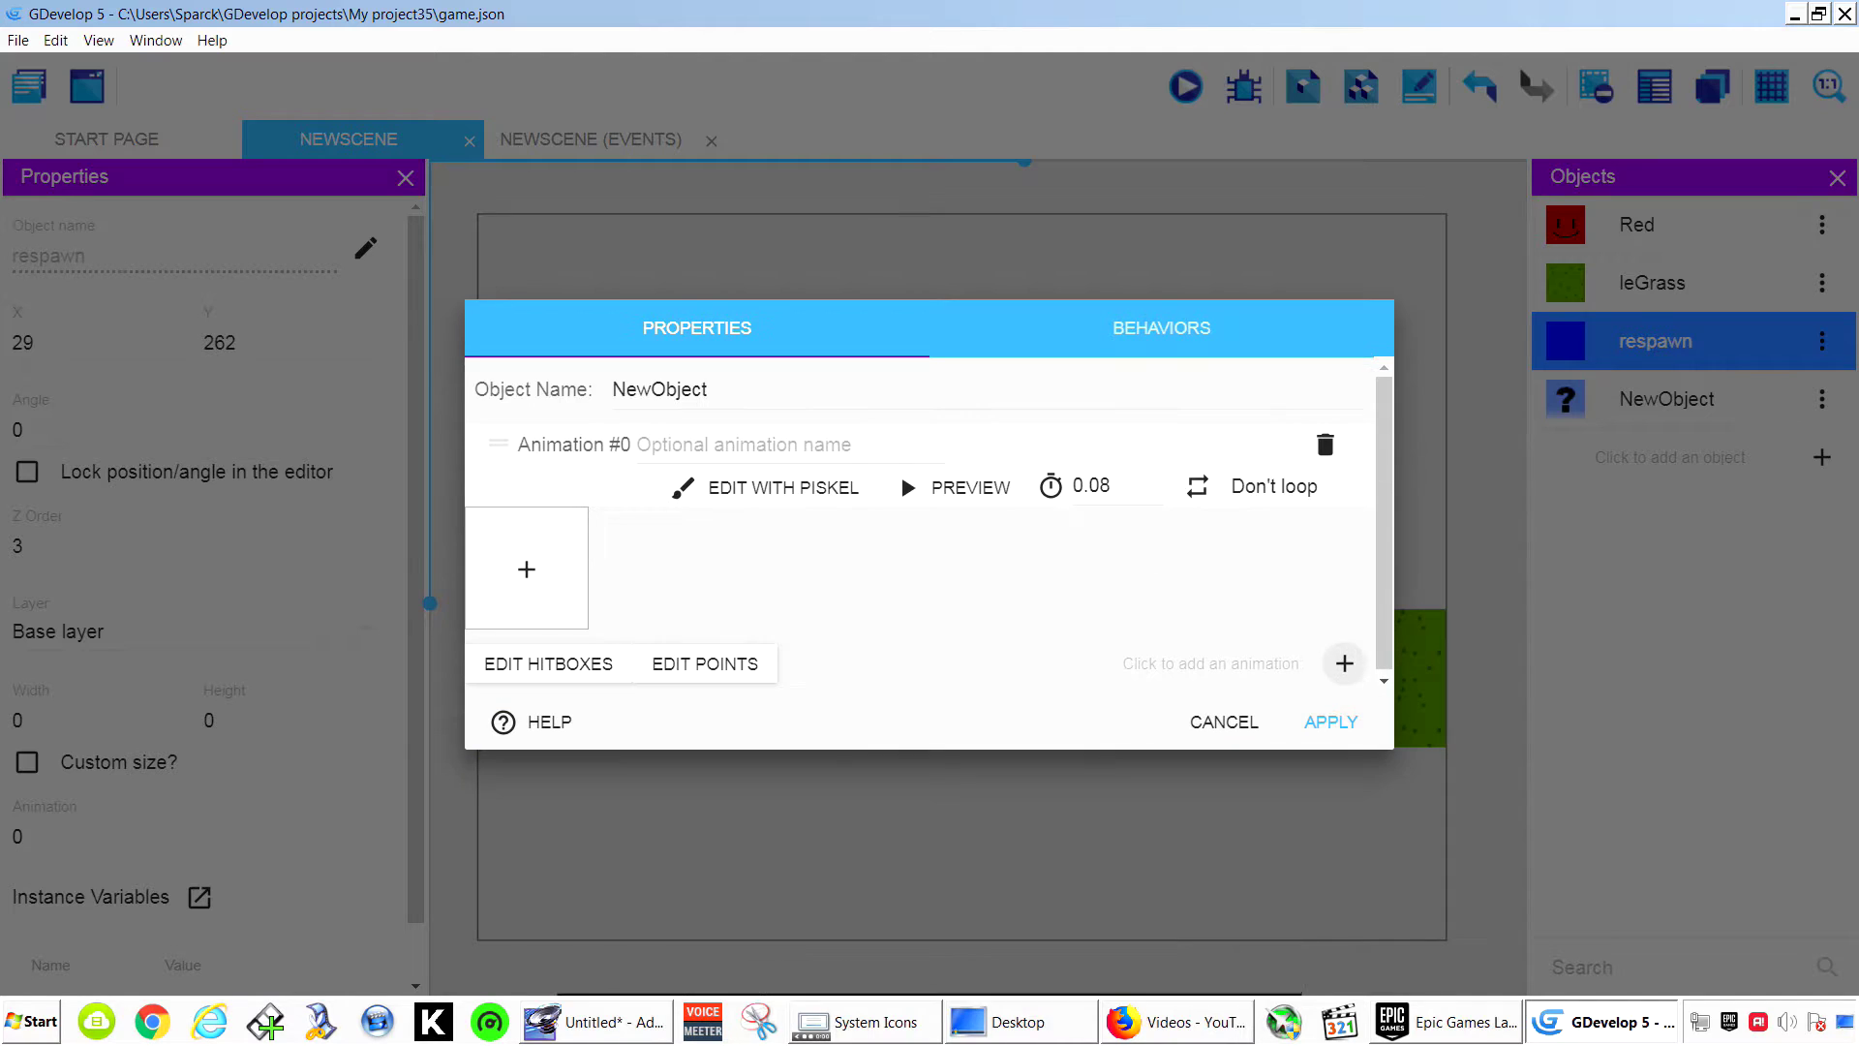
Draw a large yellow flame outline with a jagged top in Piskel and fill it with yellow.
left_click(783, 487)
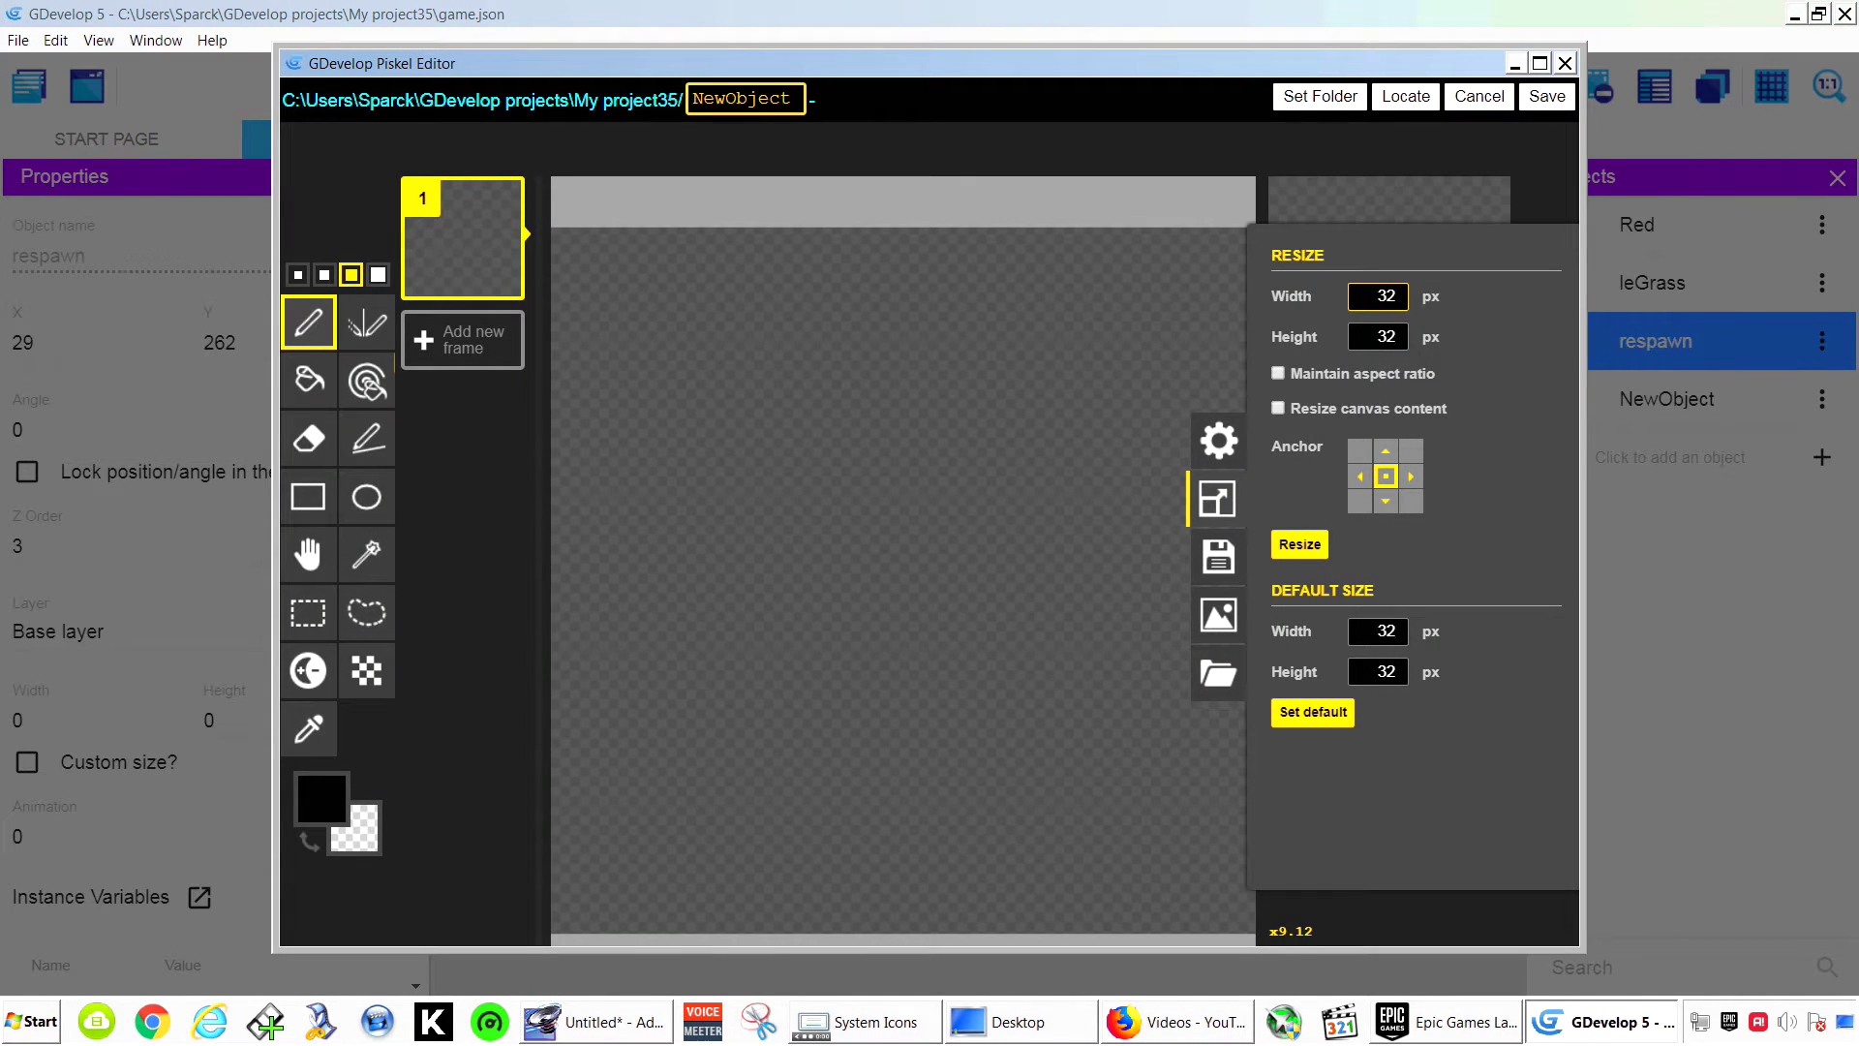
left_click(321, 798)
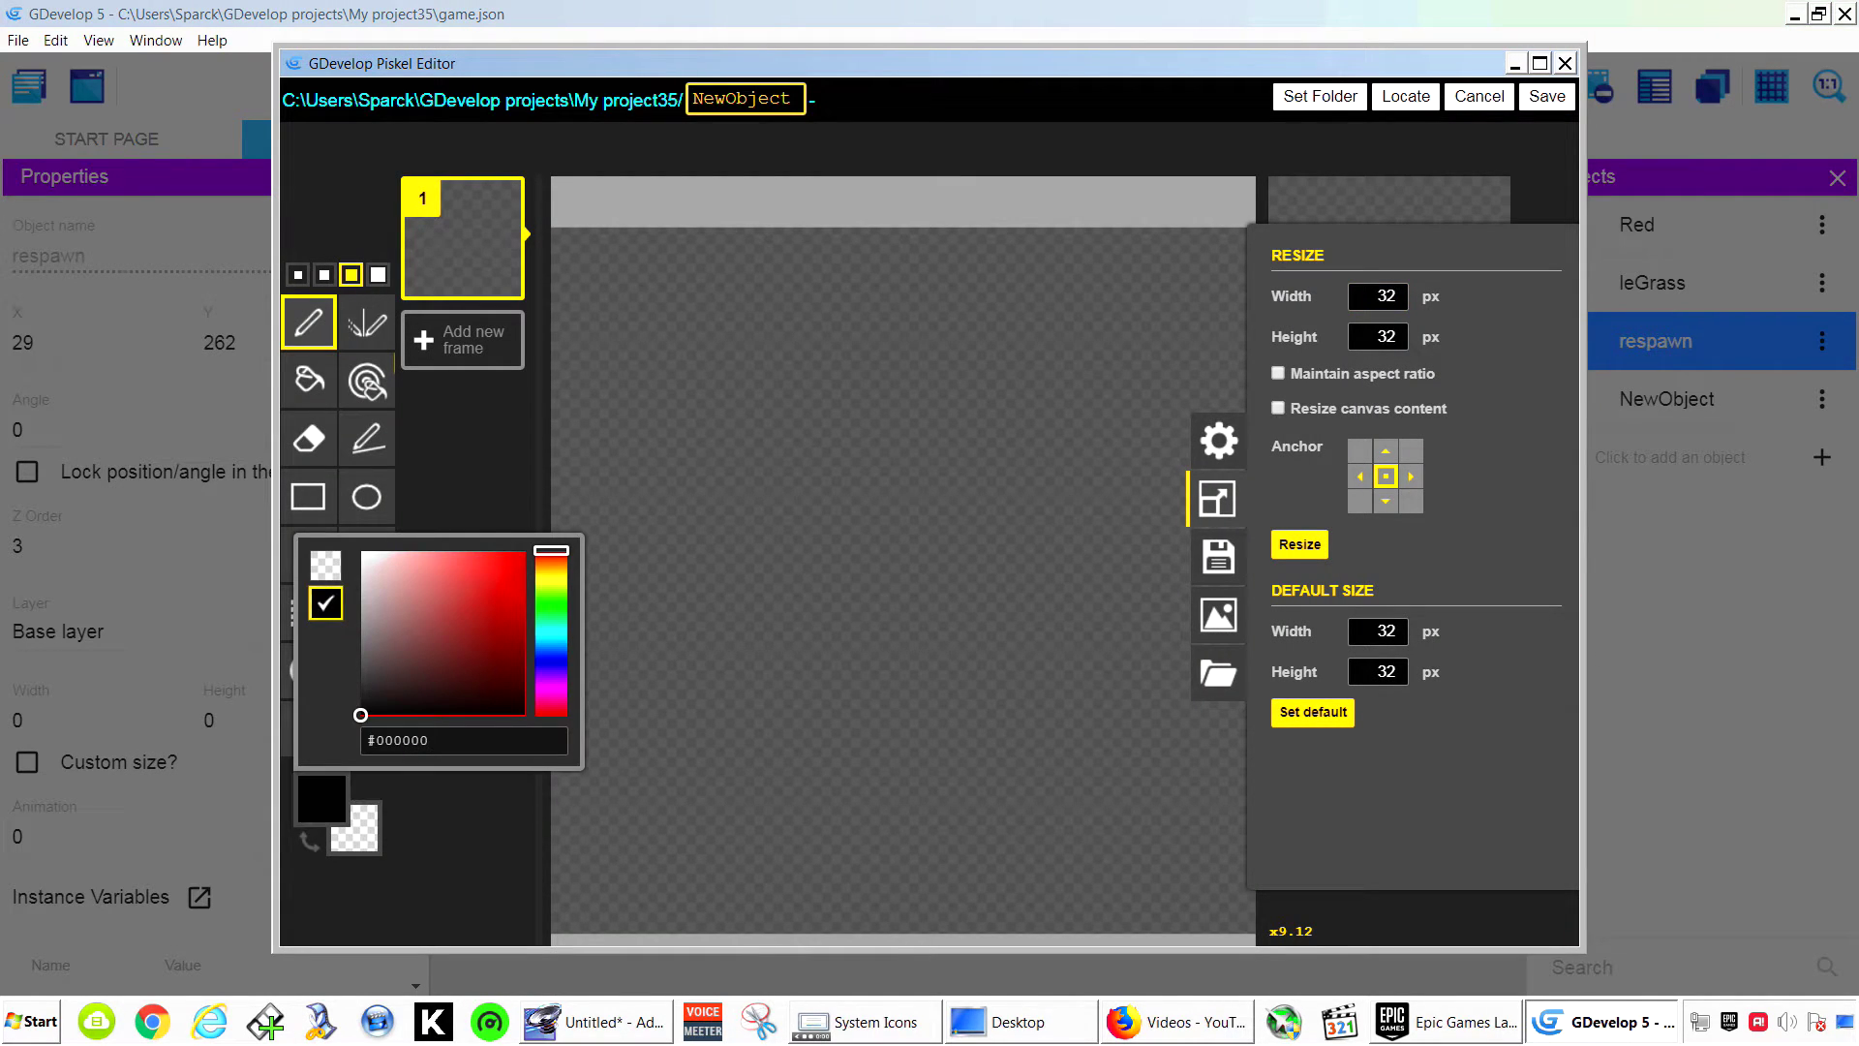
left_click_drag(551, 693, 551, 689)
left_click_drag(507, 623, 525, 576)
left_click(324, 275)
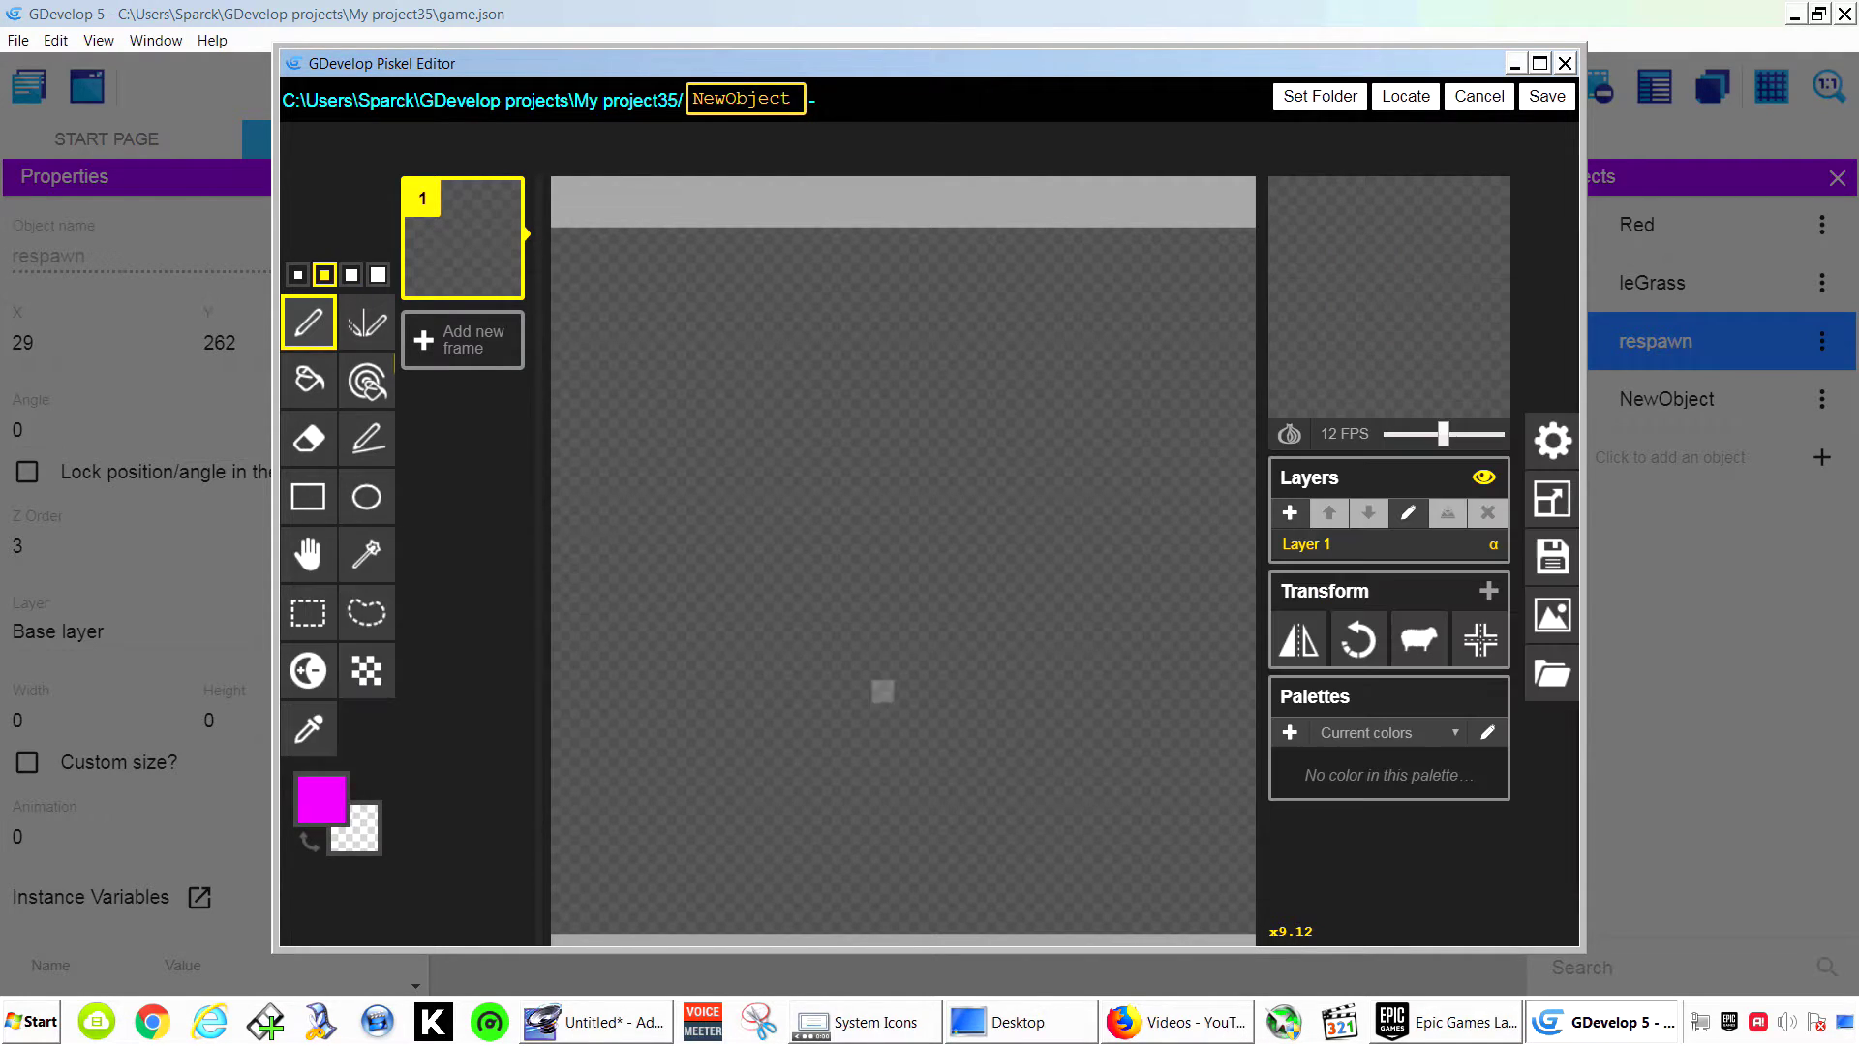
left_click(321, 798)
left_click(551, 579)
mouse_move(583, 910)
left_mouse_down()
mouse_move(583, 857)
mouse_move(1210, 876)
left_mouse_up()
key("ctrl+z")
mouse_move(639, 901)
left_mouse_down()
mouse_move(1102, 912)
mouse_move(645, 920)
left_mouse_up()
left_click(309, 380)
left_click(872, 639)
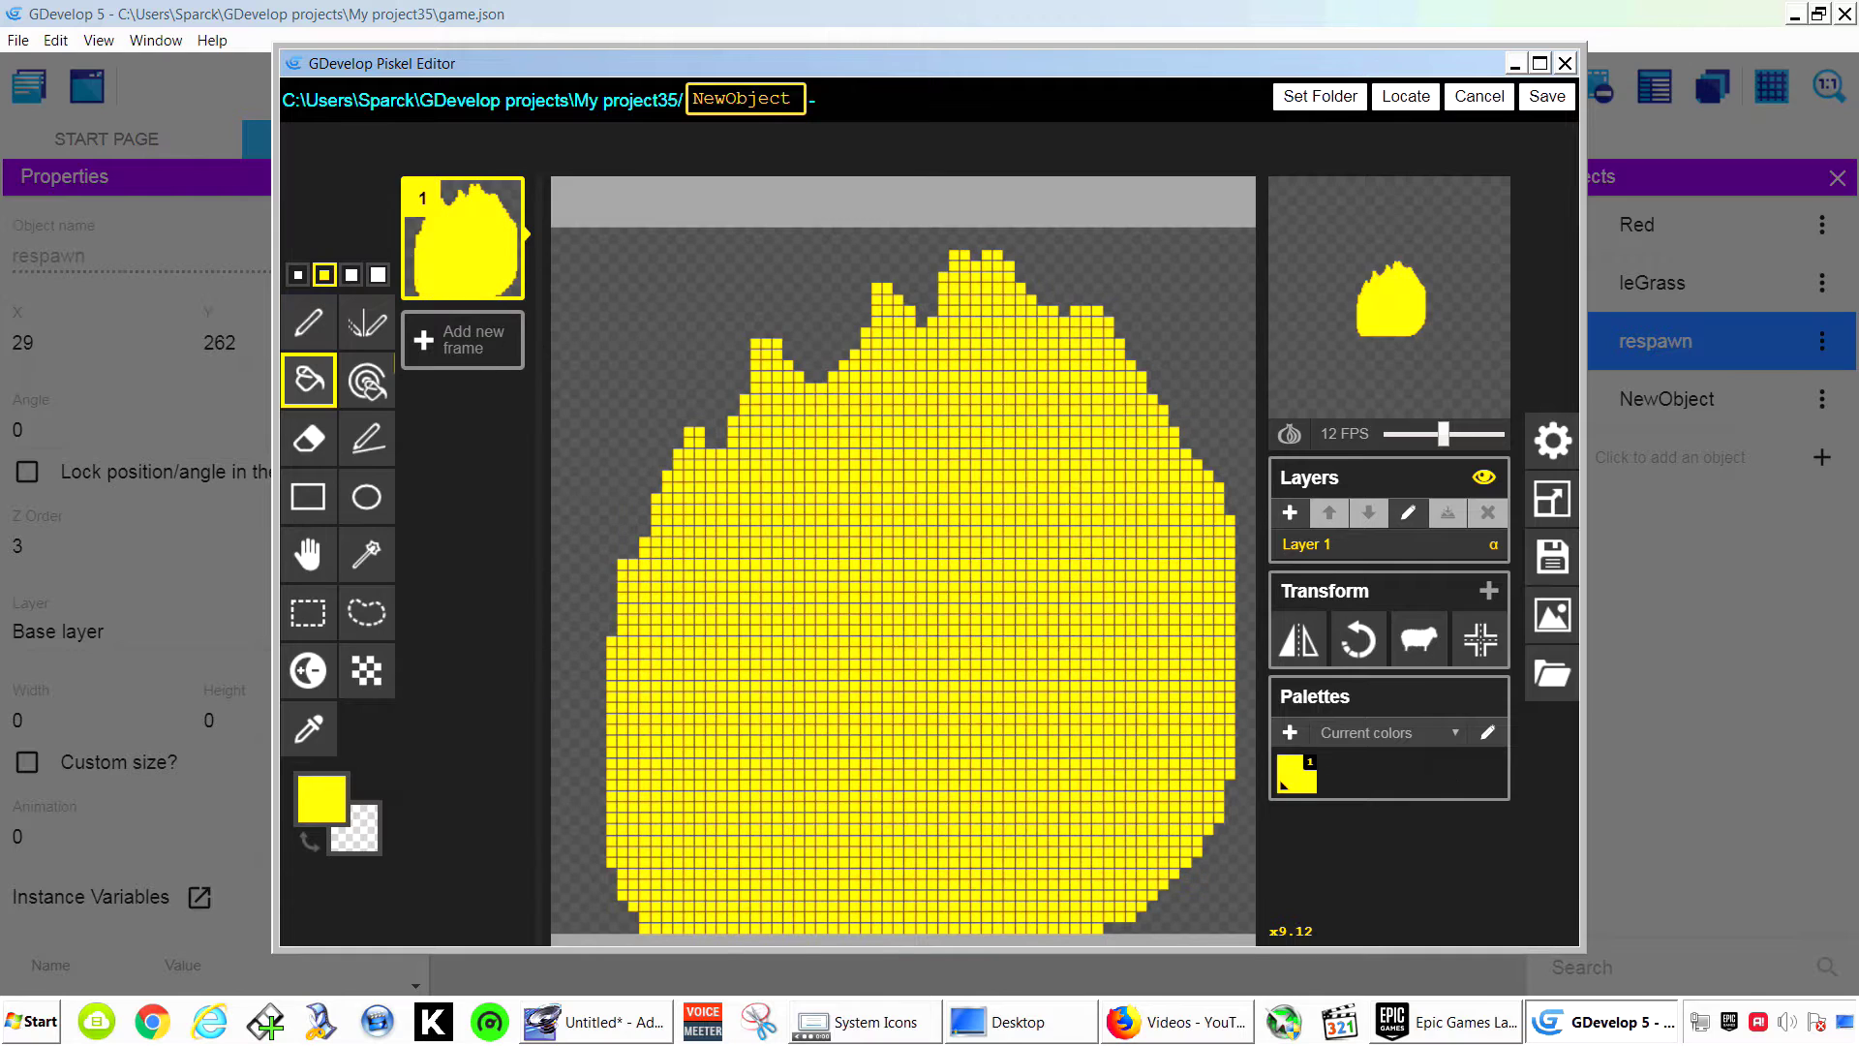
Draw a smaller orange flame in the lower middle of the yellow one, fill it with orange and round out its shape.
left_click(320, 798)
left_click(586, 568)
left_click(309, 322)
left_click_drag(807, 928, 1049, 929)
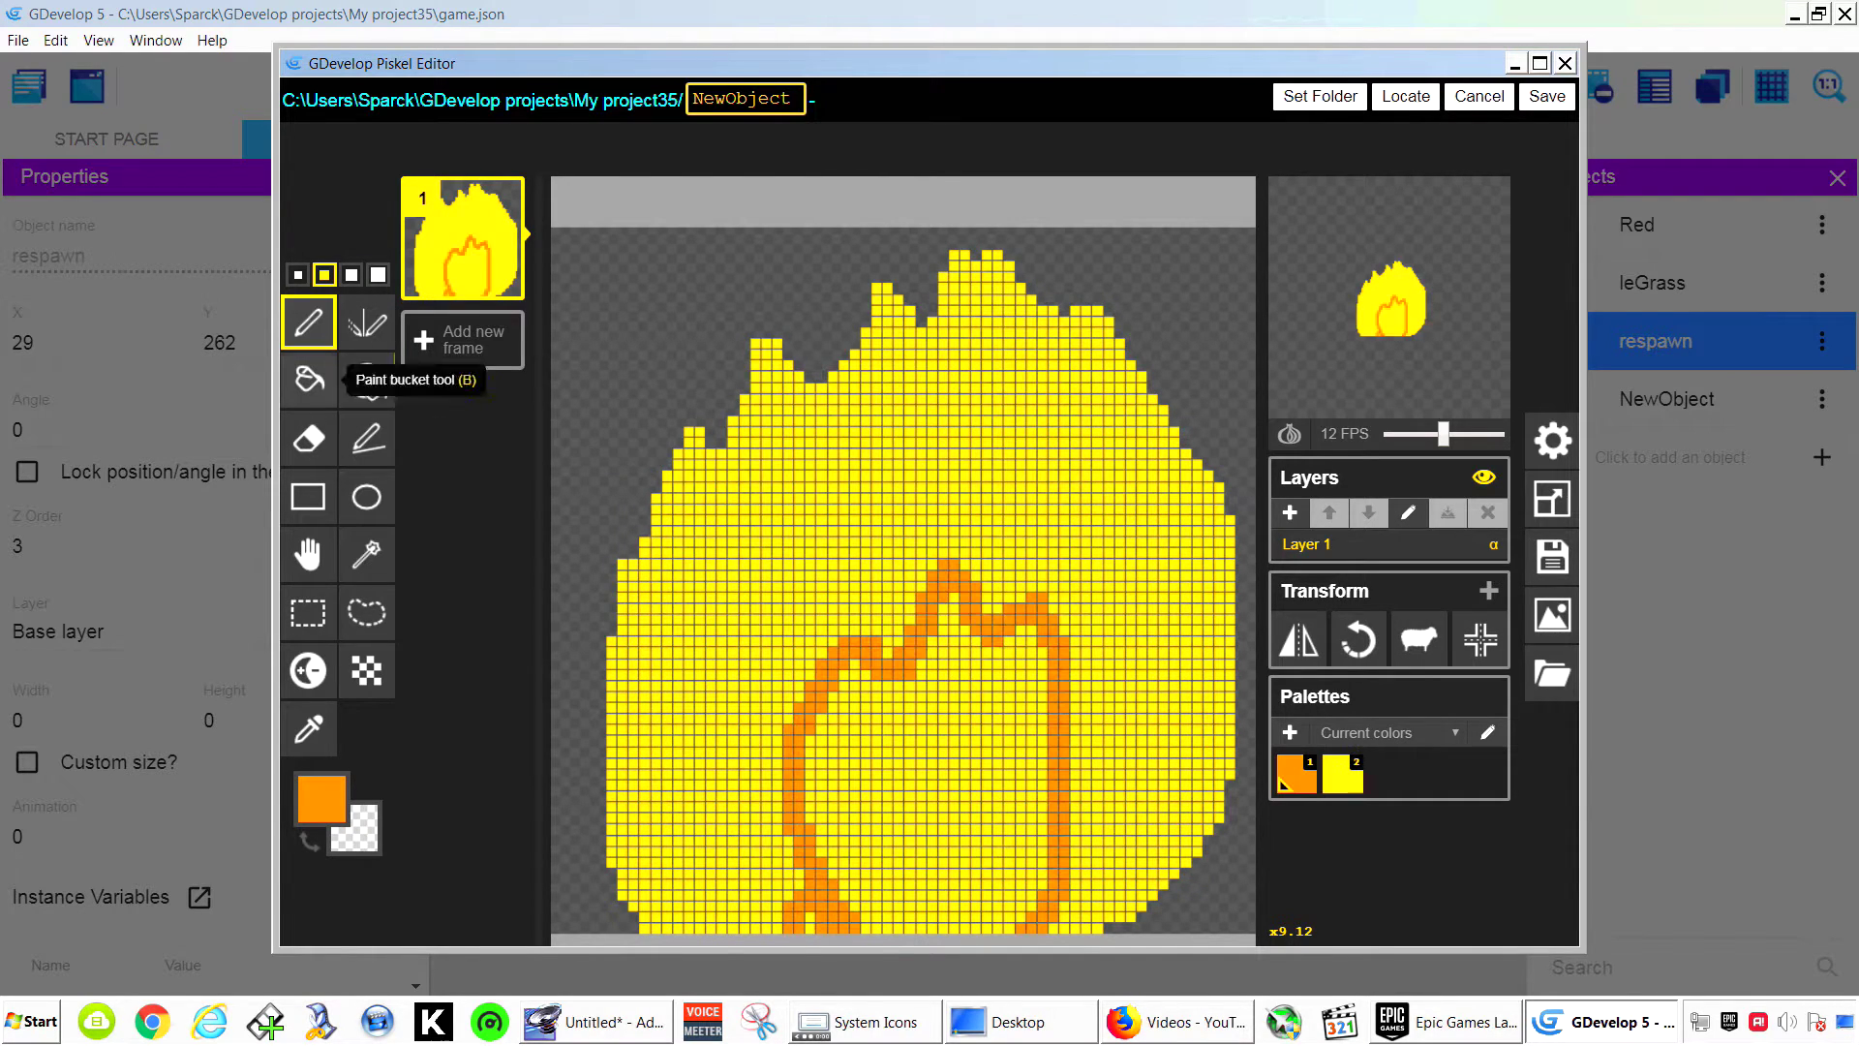
left_click(308, 381)
left_click(920, 775)
left_click(309, 322)
mouse_move(786, 905)
left_mouse_down()
mouse_move(1075, 692)
mouse_move(1051, 923)
mouse_move(848, 670)
mouse_move(852, 693)
left_mouse_up()
Duplicate the flame frame and erase the upper edge of the yellow flame in frame 2 to give it a lower, different outline.
left_click(503, 333)
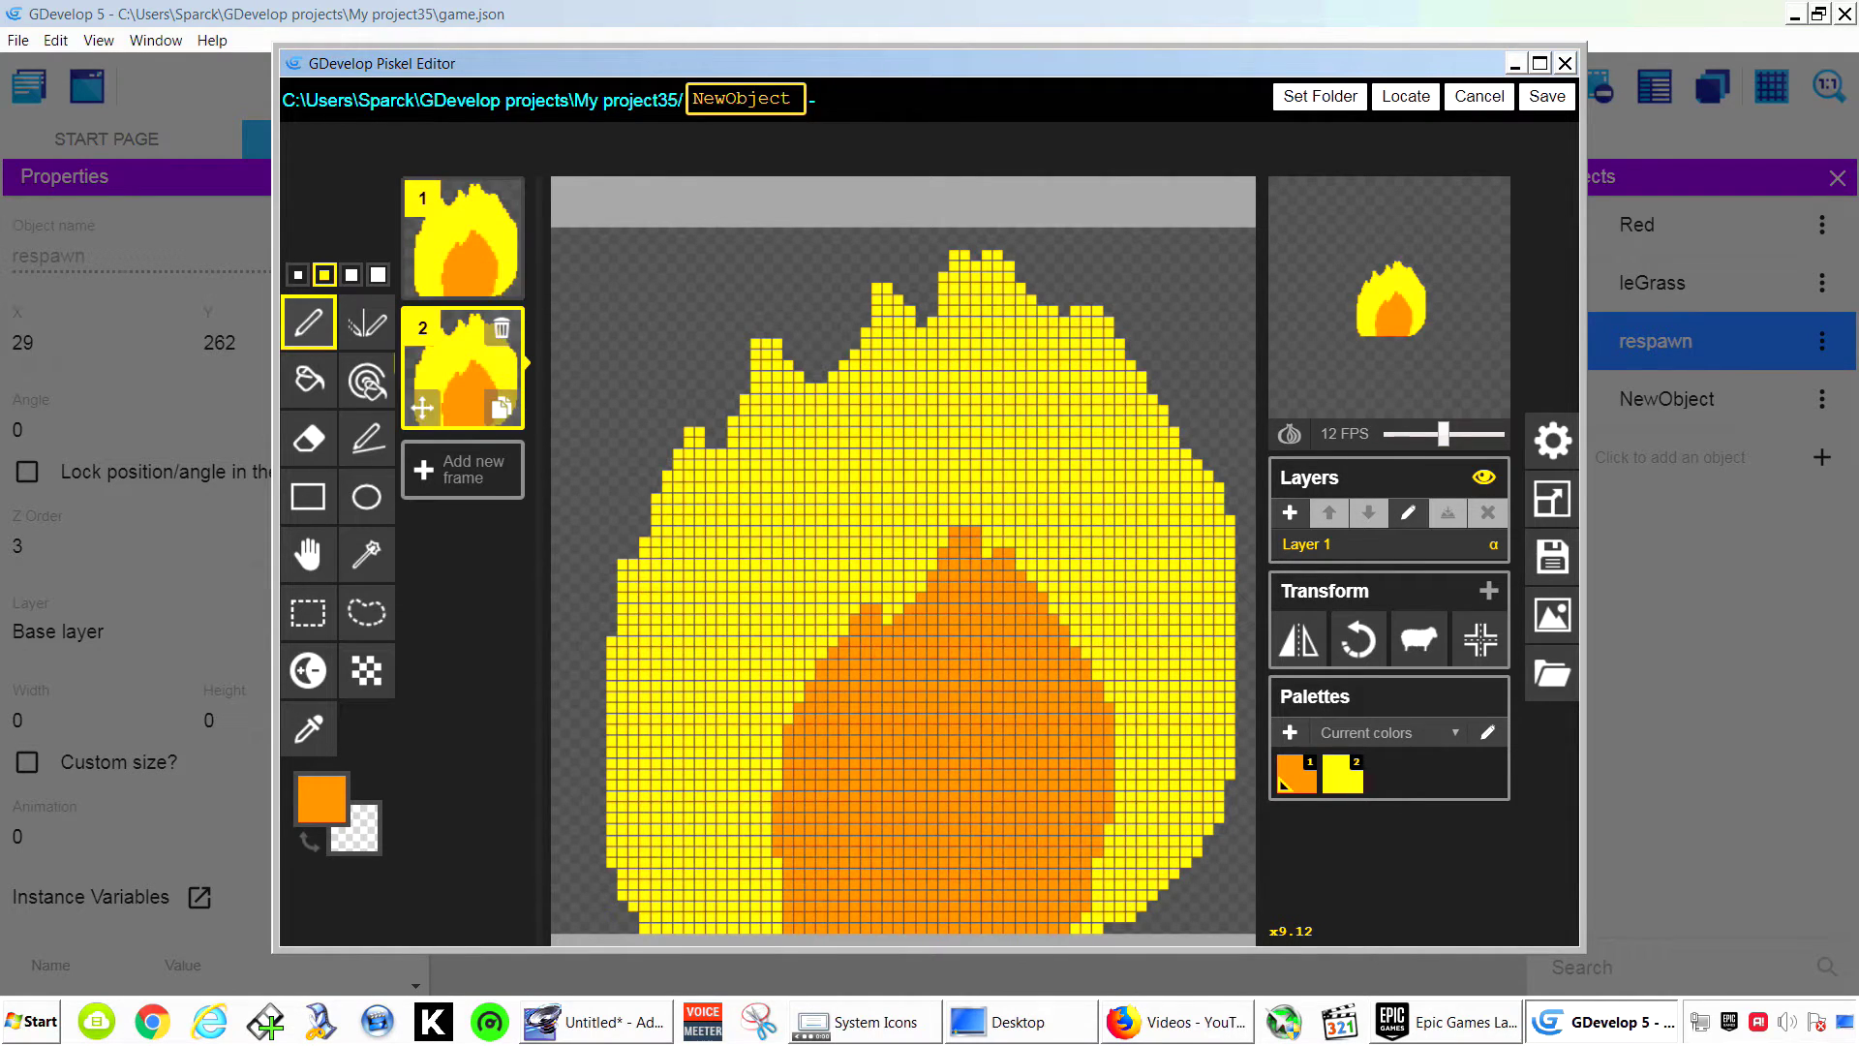
left_click(309, 439)
mouse_move(647, 545)
left_mouse_down()
mouse_move(788, 376)
mouse_move(1199, 489)
mouse_move(939, 308)
mouse_move(665, 492)
left_mouse_up()
Enlarge and reshape the inner flame in frame 2 using the existing orange.
left_click(309, 323)
left_click(308, 729)
left_click(668, 716)
left_click(809, 732)
left_click(309, 322)
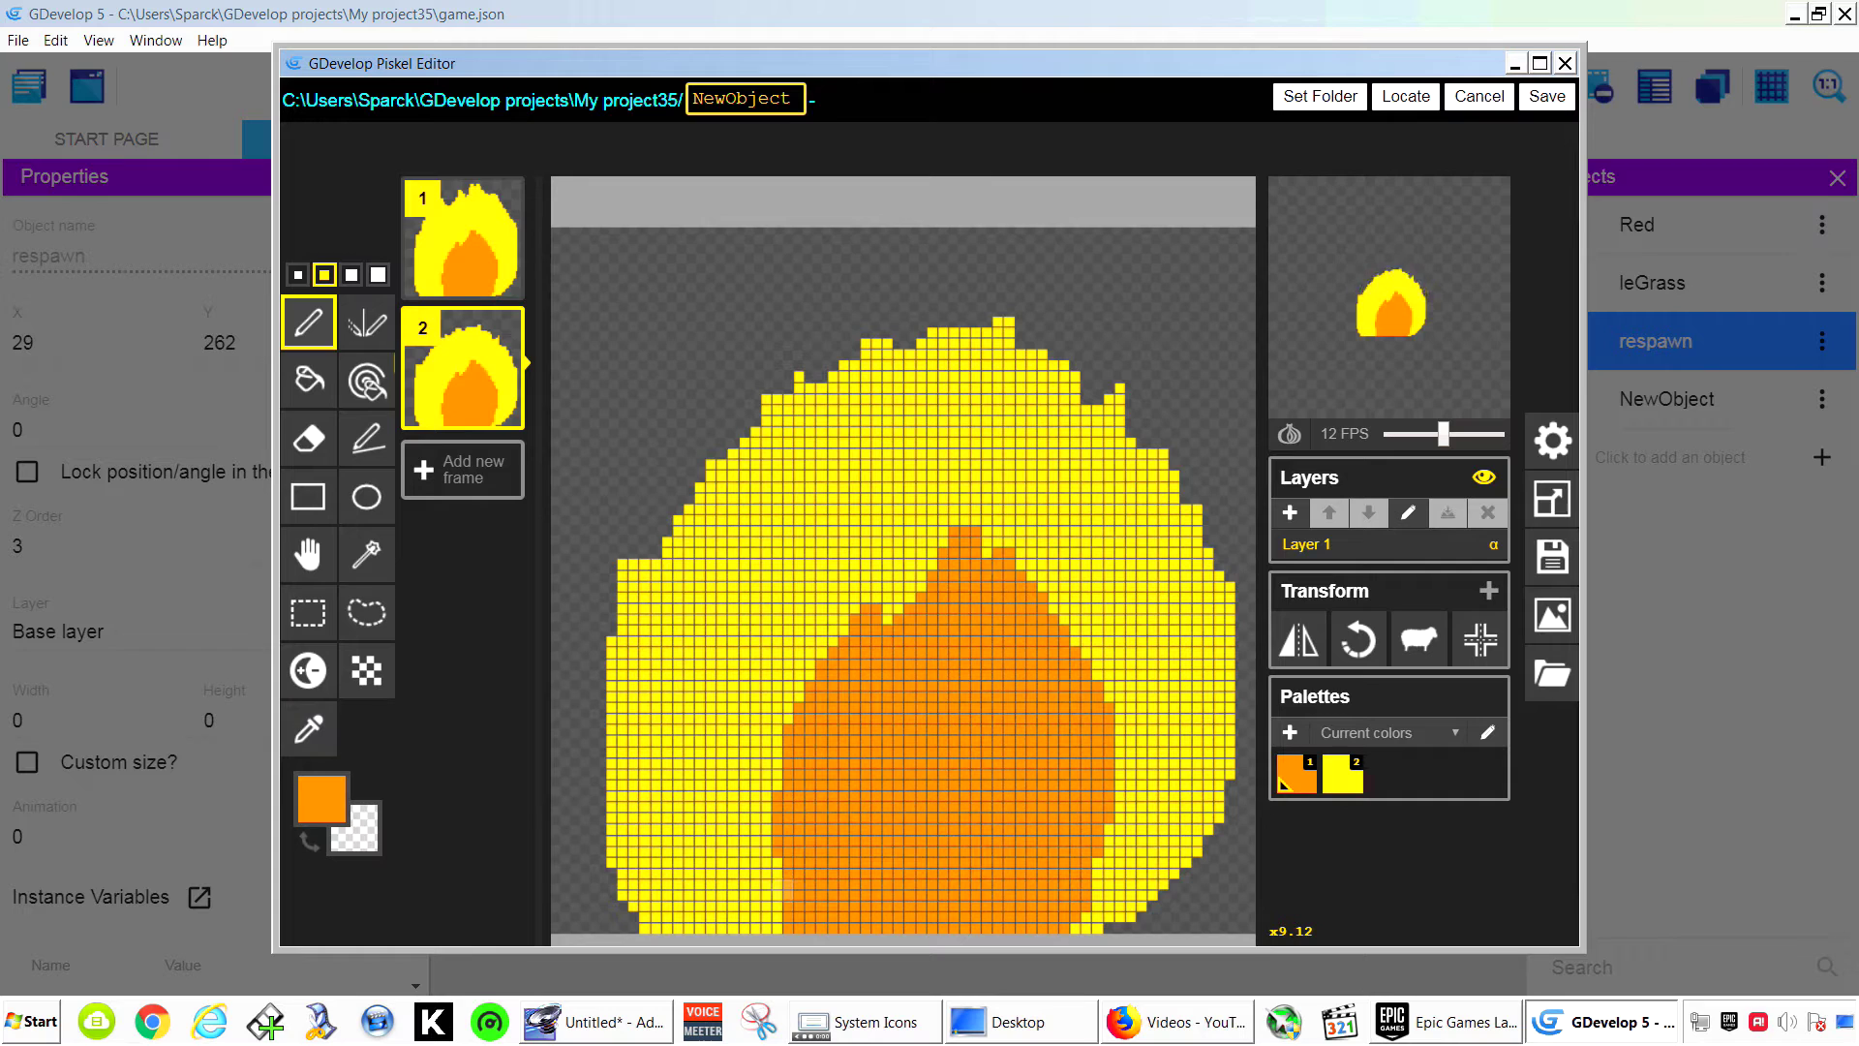
mouse_move(780, 915)
left_mouse_down()
mouse_move(1054, 610)
mouse_move(1109, 910)
left_mouse_up()
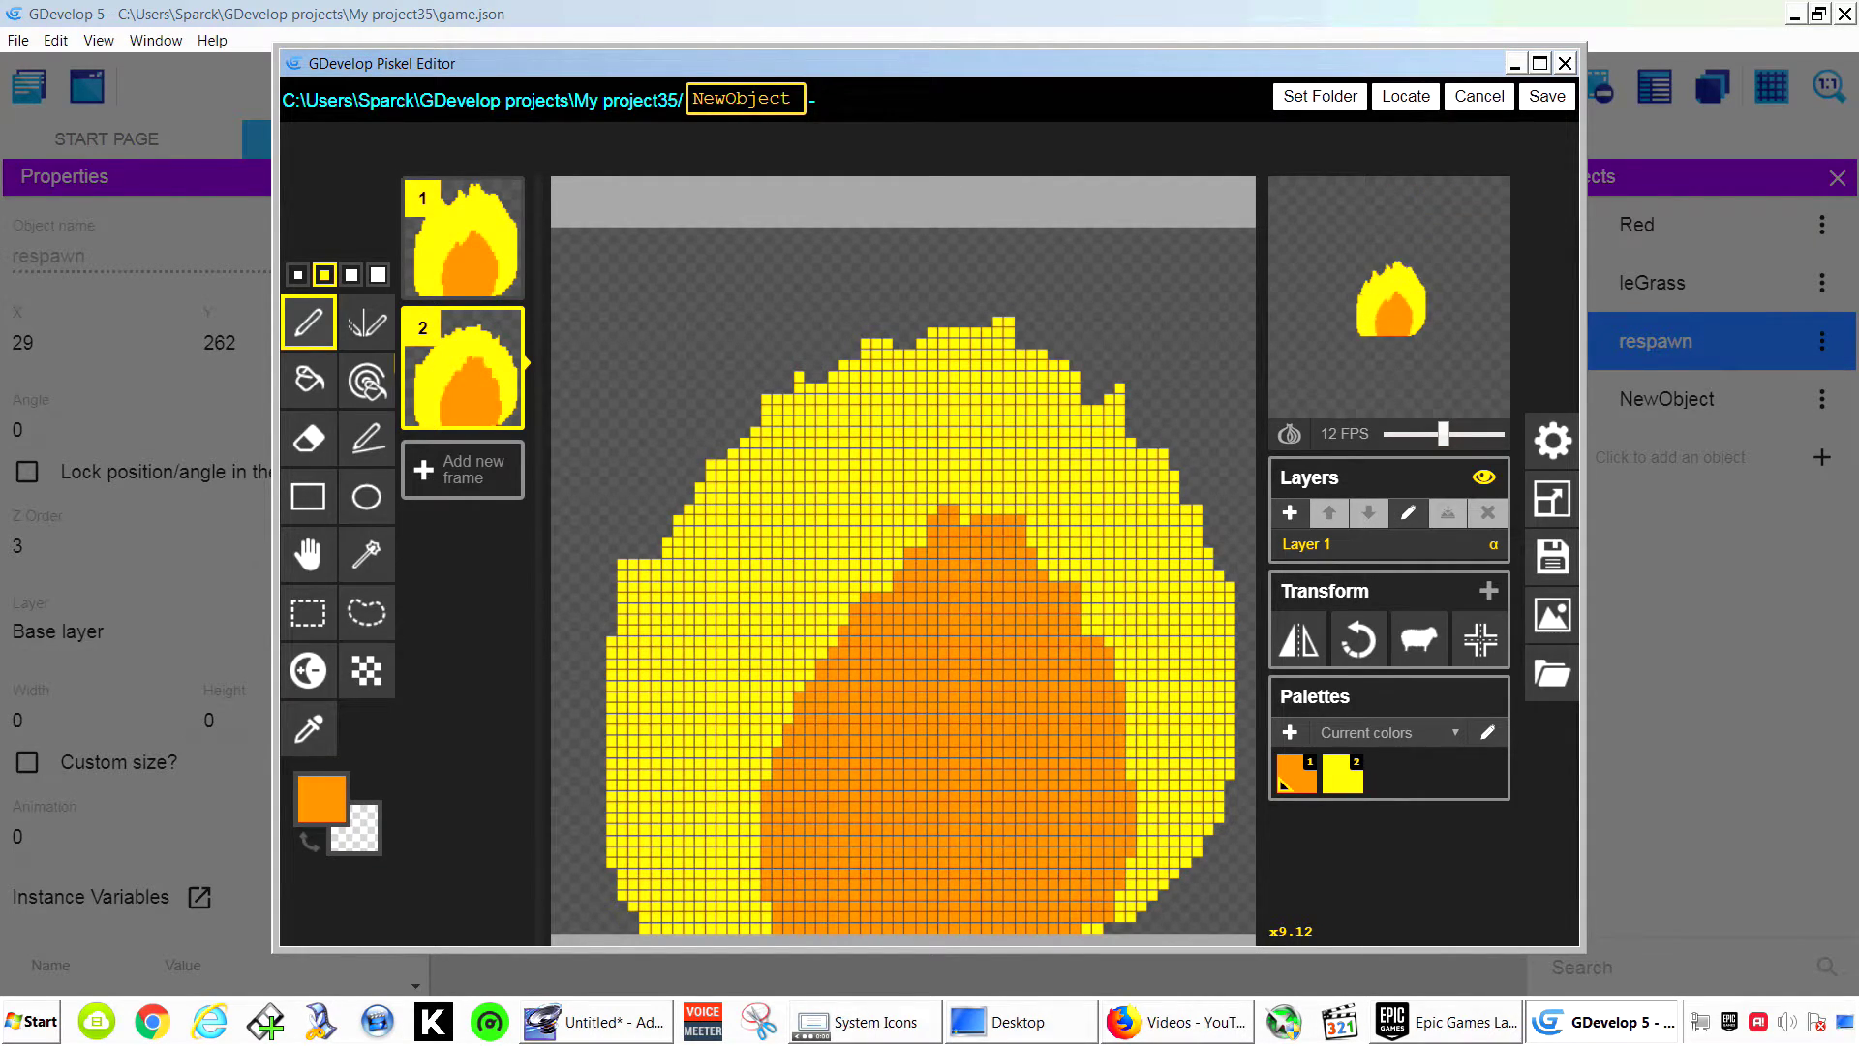
Save the two flame frames to the new object and preview the animation with one replay.
left_click(1547, 97)
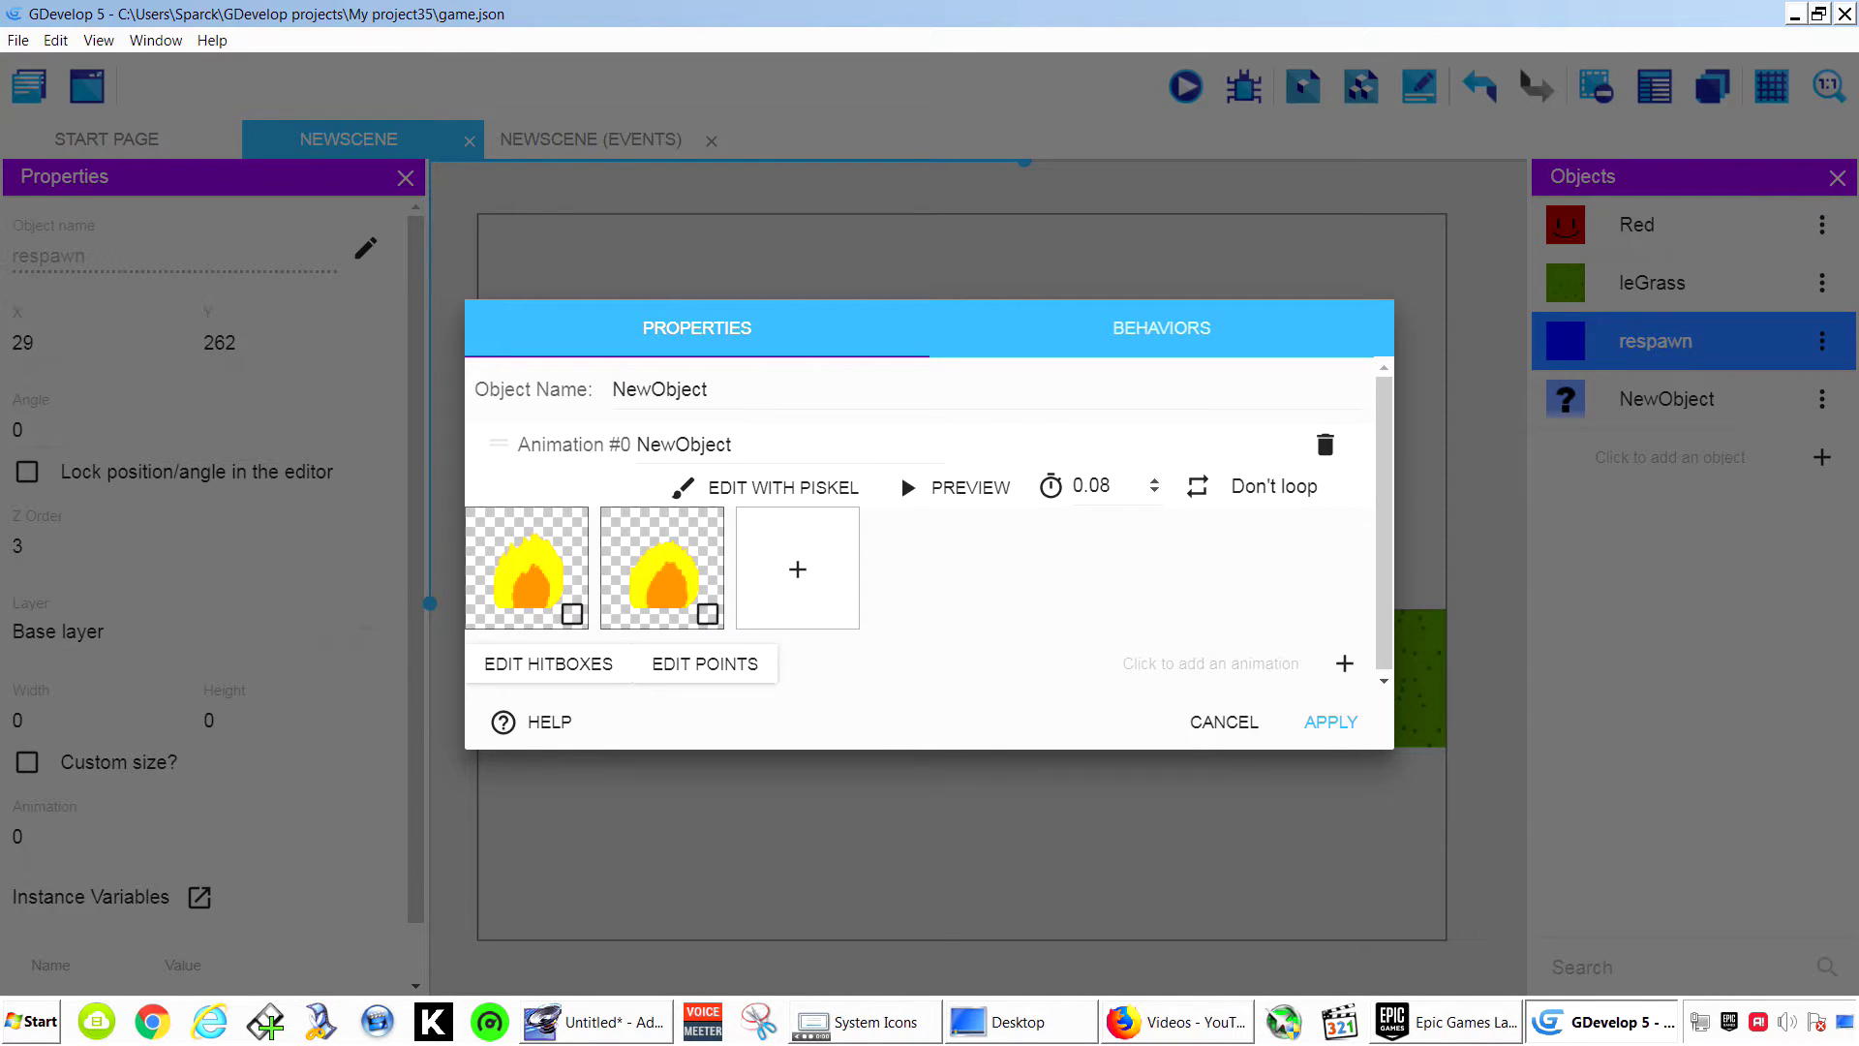
left_click(956, 487)
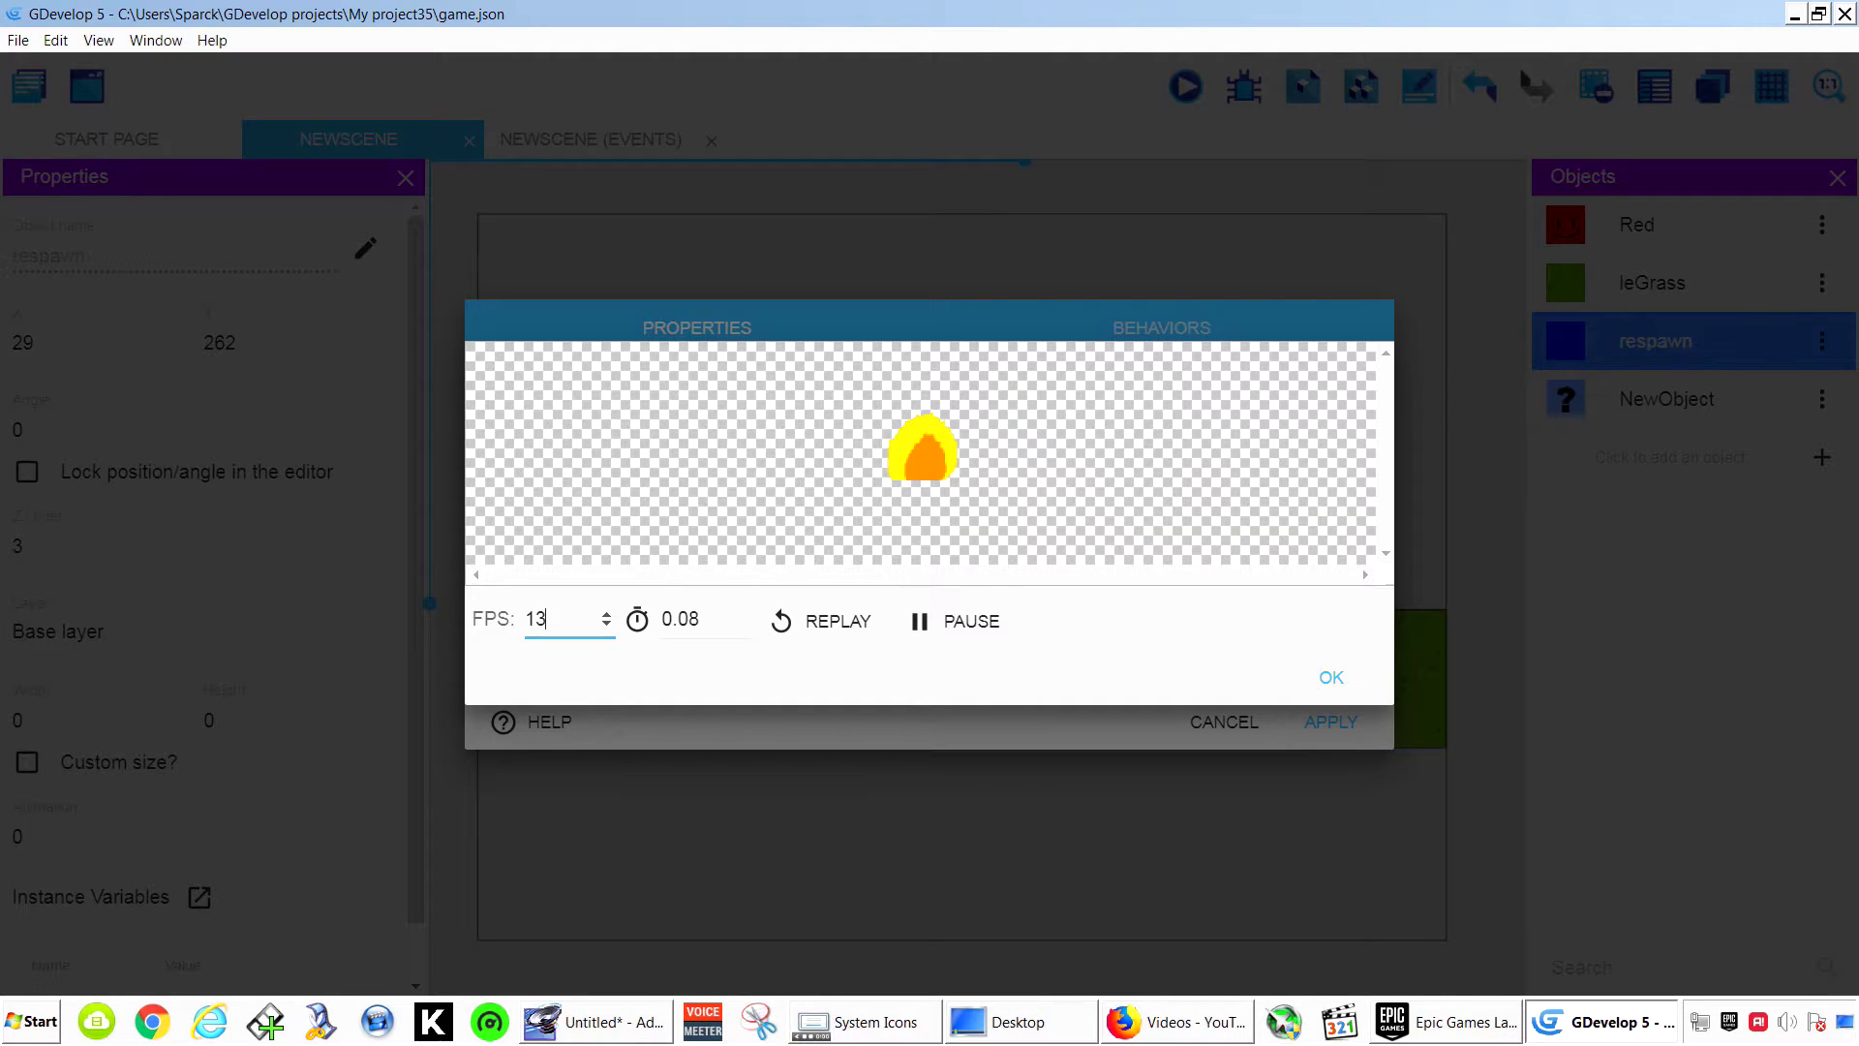
left_click(823, 620)
left_click(1331, 676)
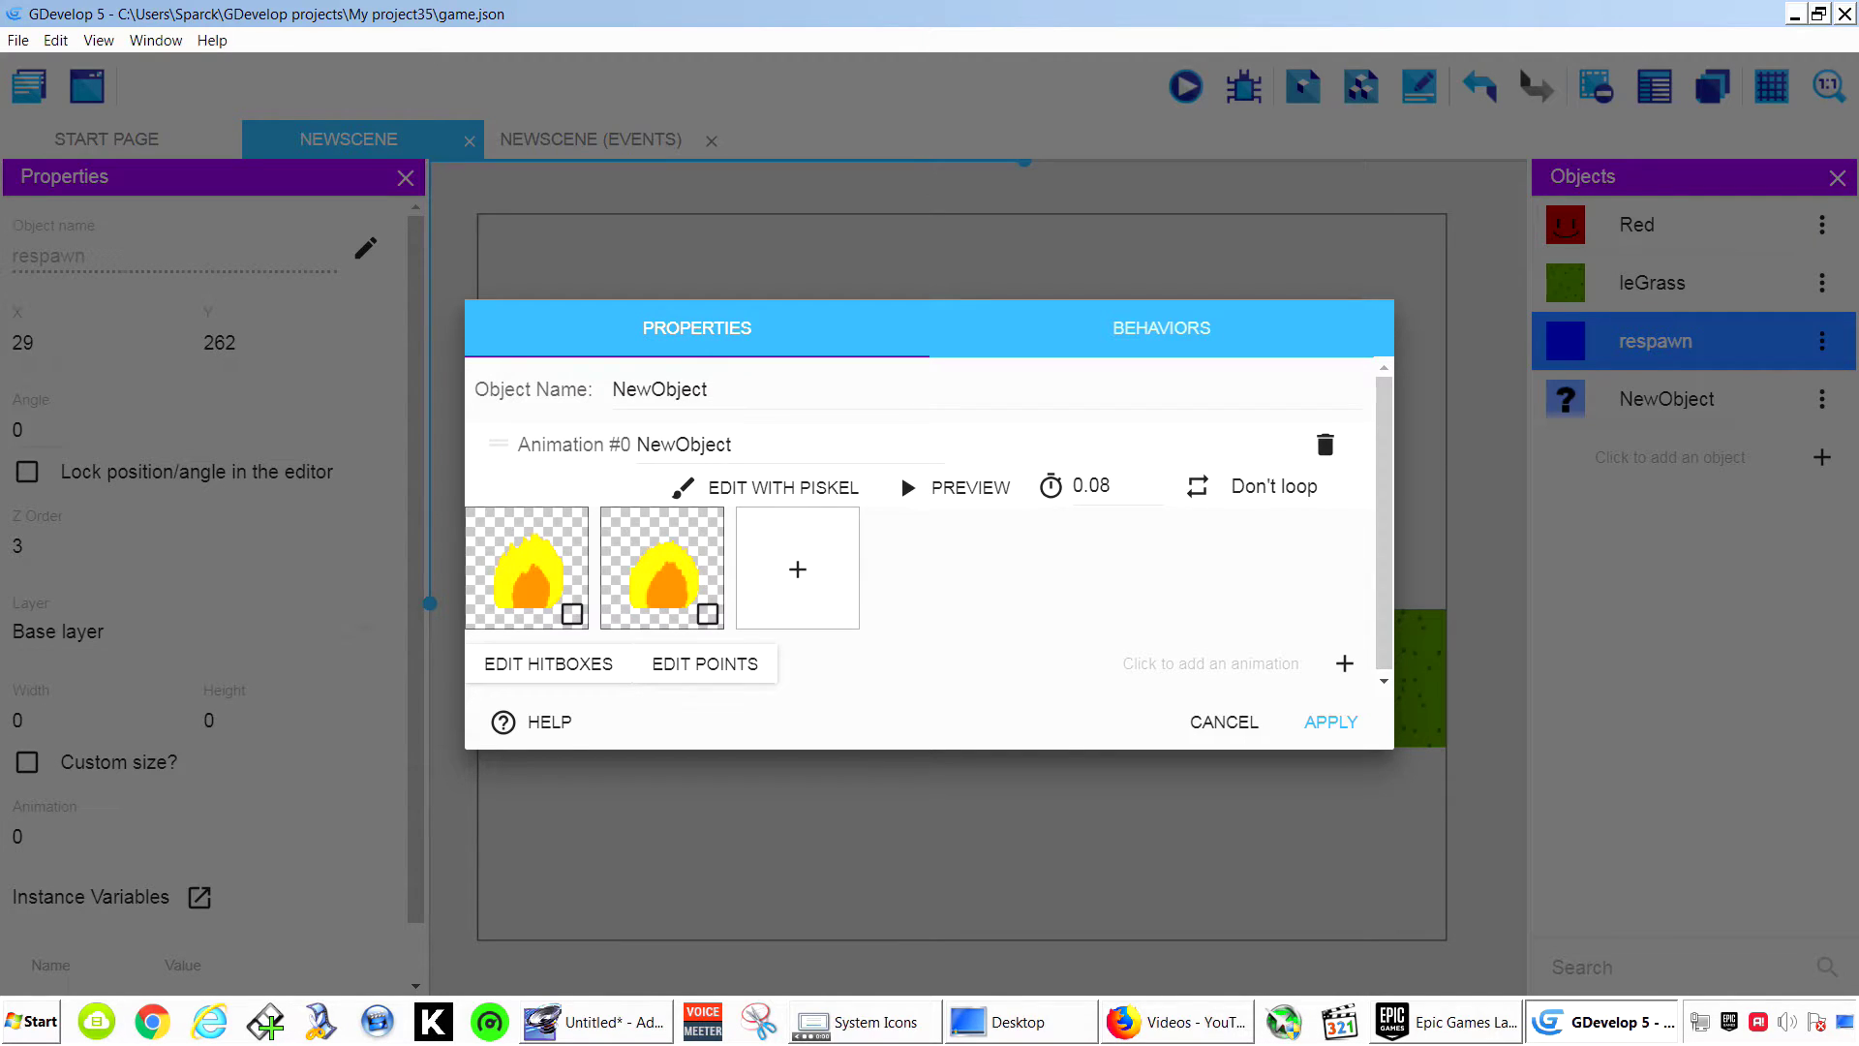
Set the flame animation to loop, preview it and apply the object's changes.
left_click(1197, 486)
left_click(958, 487)
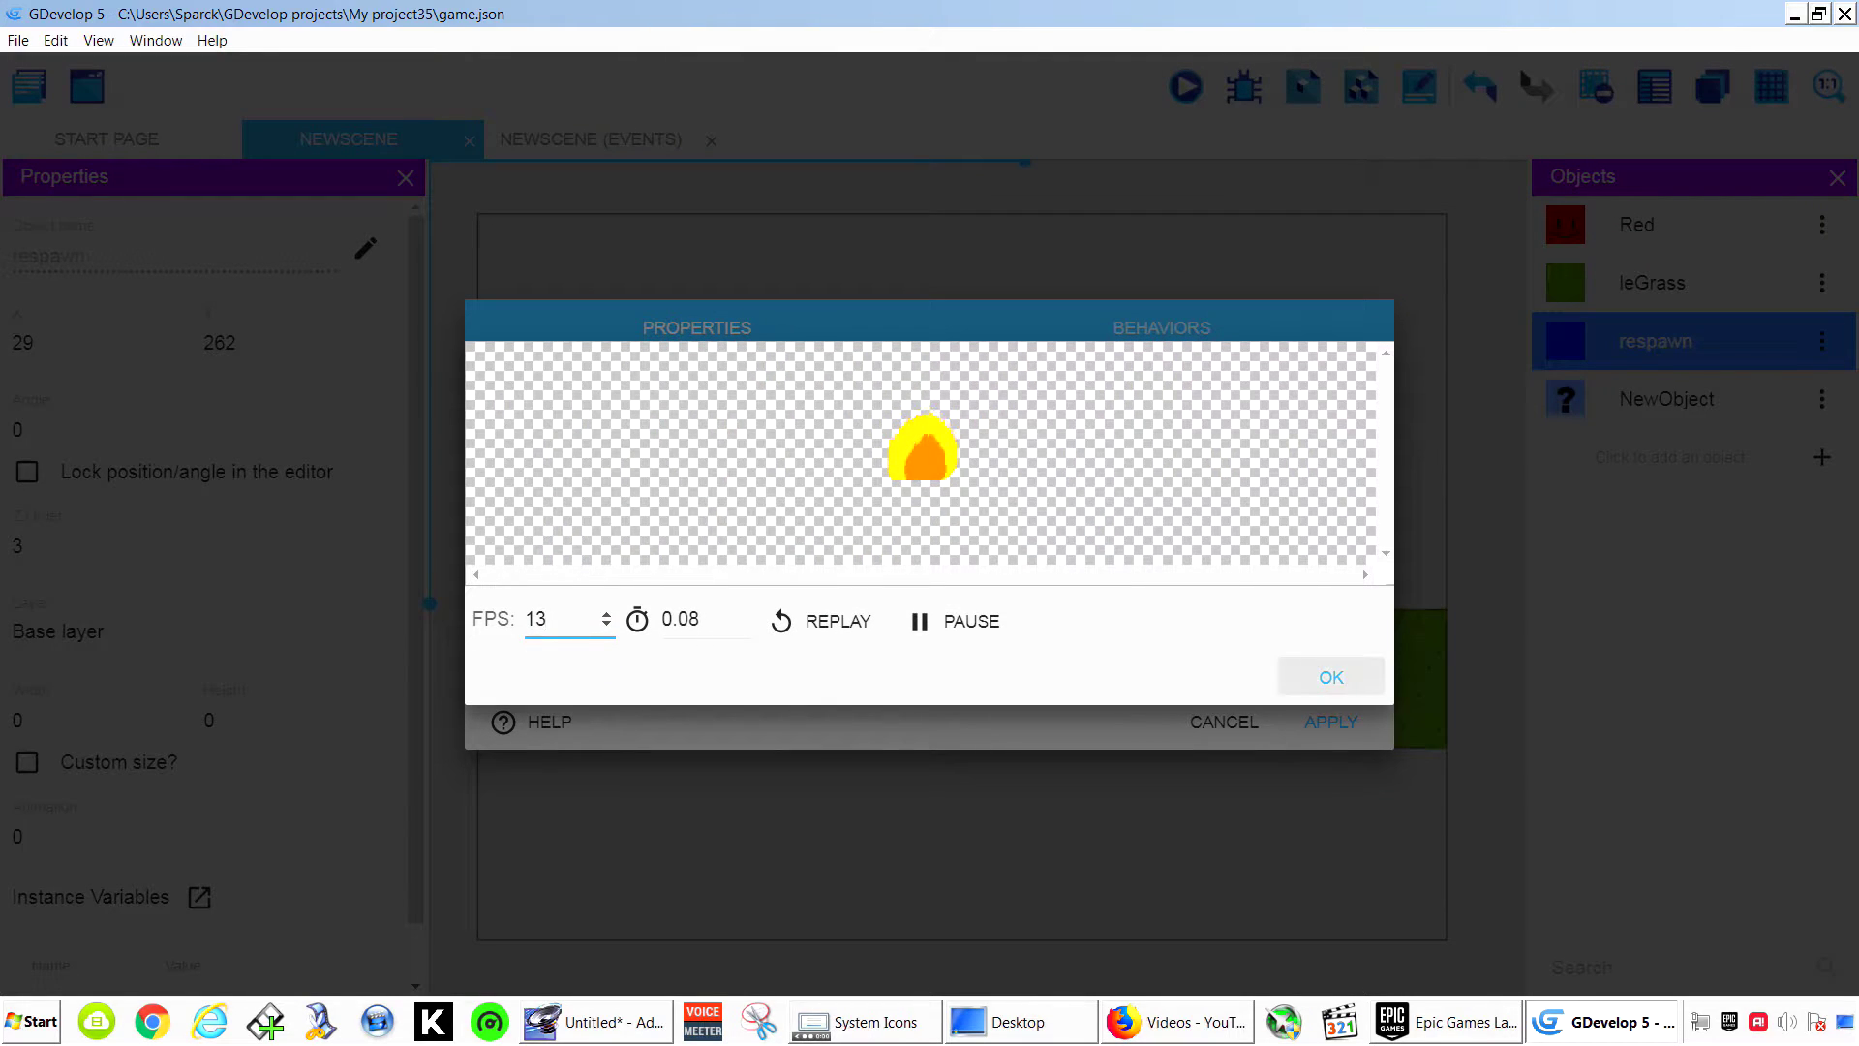
left_click(1331, 678)
left_click(1331, 721)
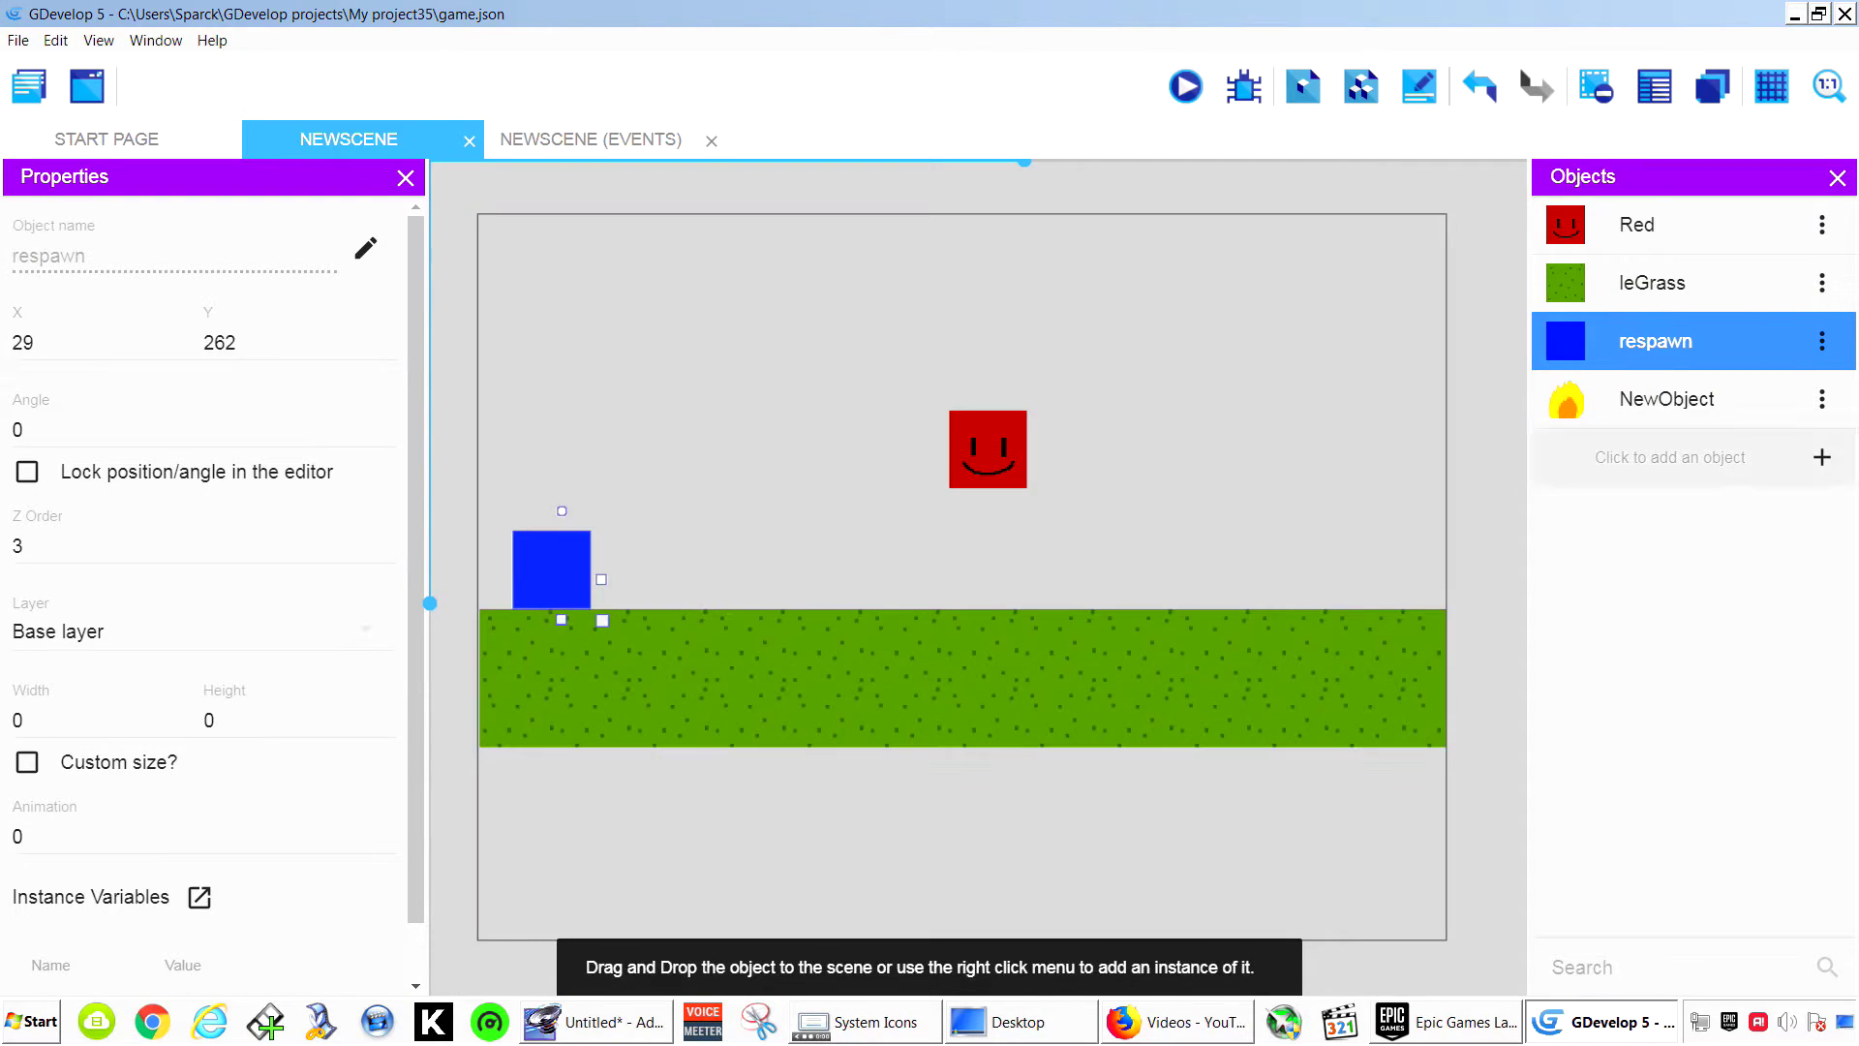
Rename the flame object as leFire.
left_click(1823, 399)
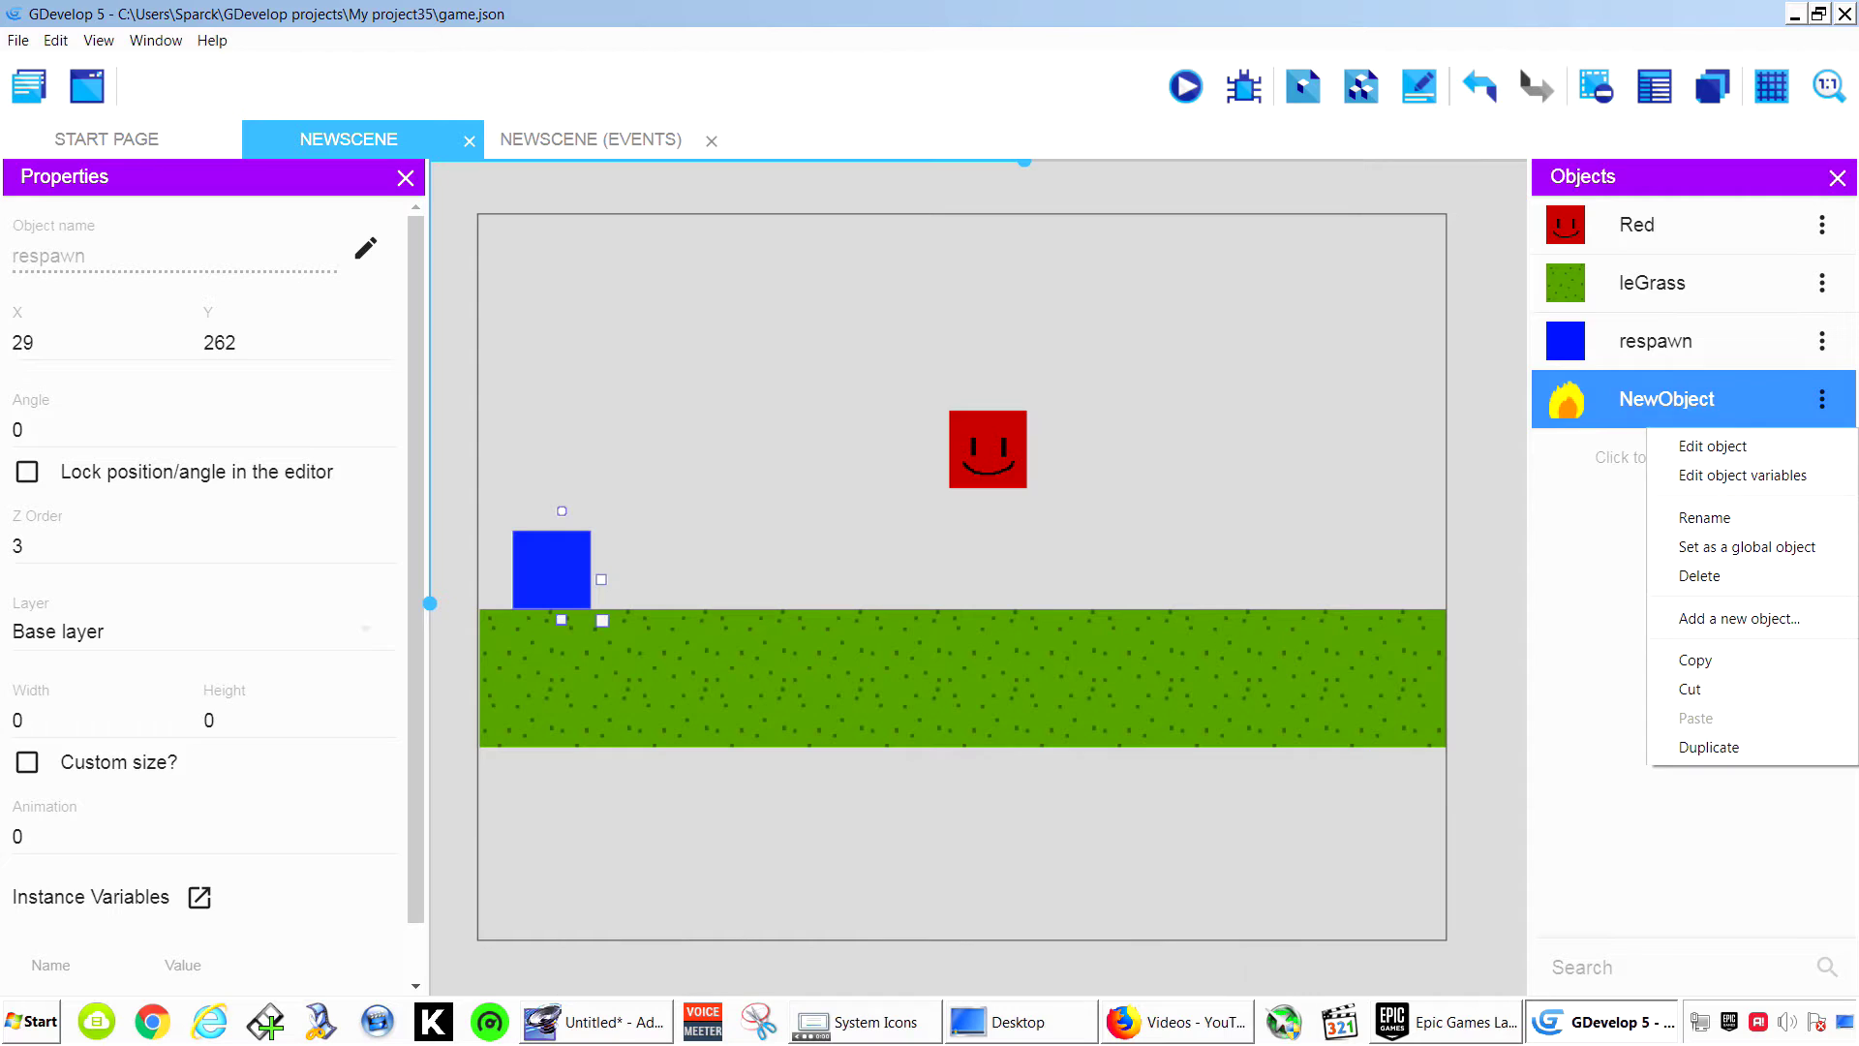
left_click(1705, 517)
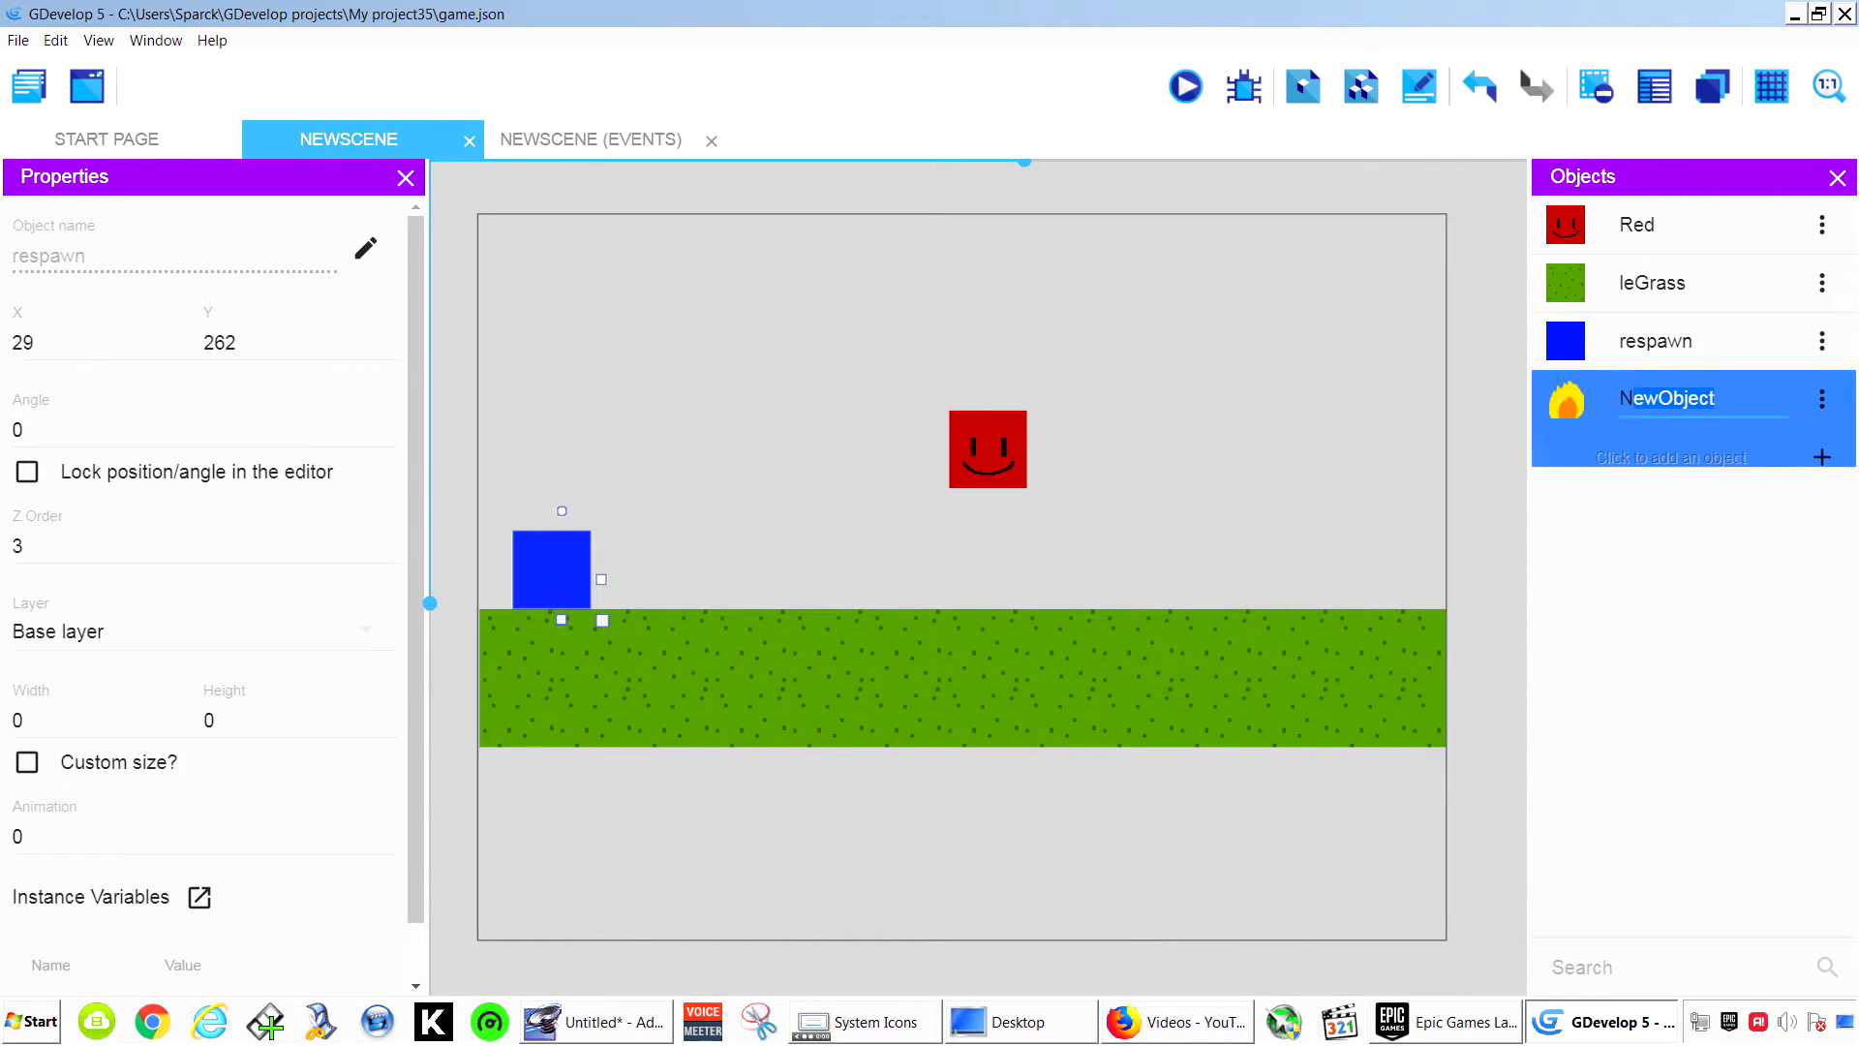
left_click_drag(1634, 398, 1619, 399)
type("f")
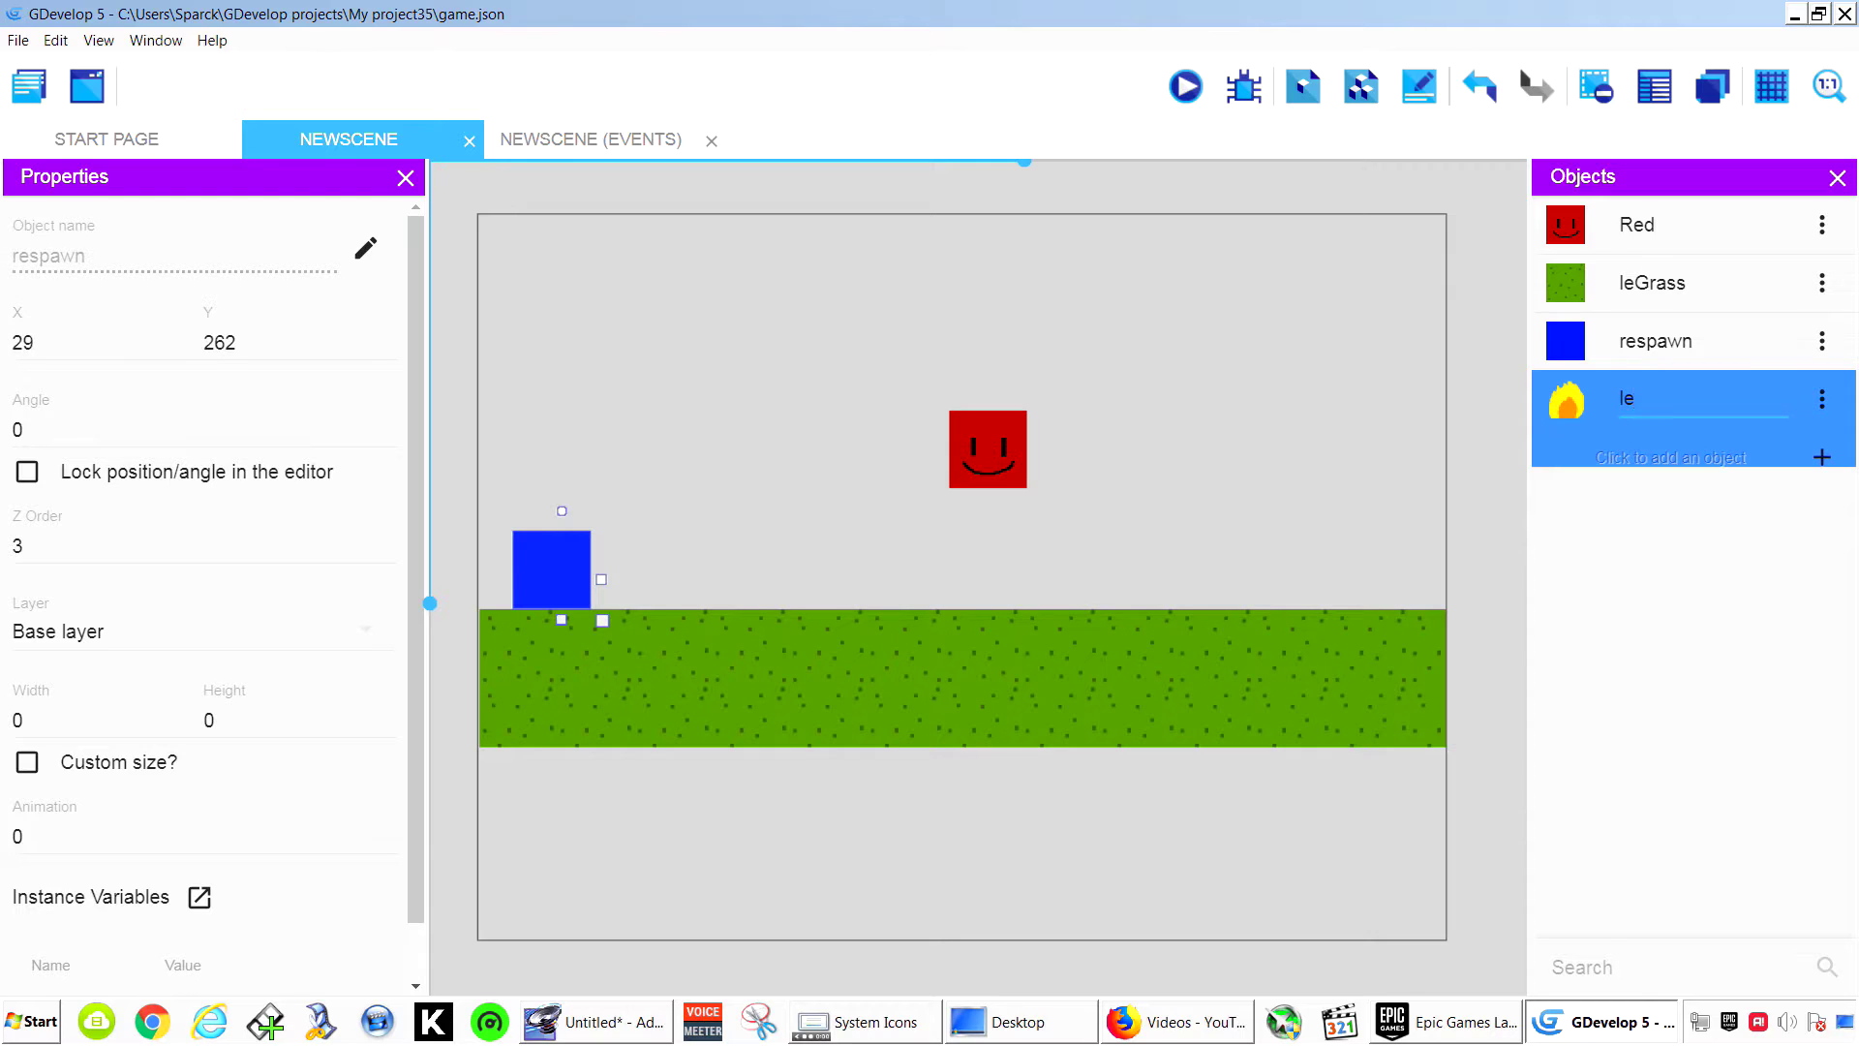
key("Return")
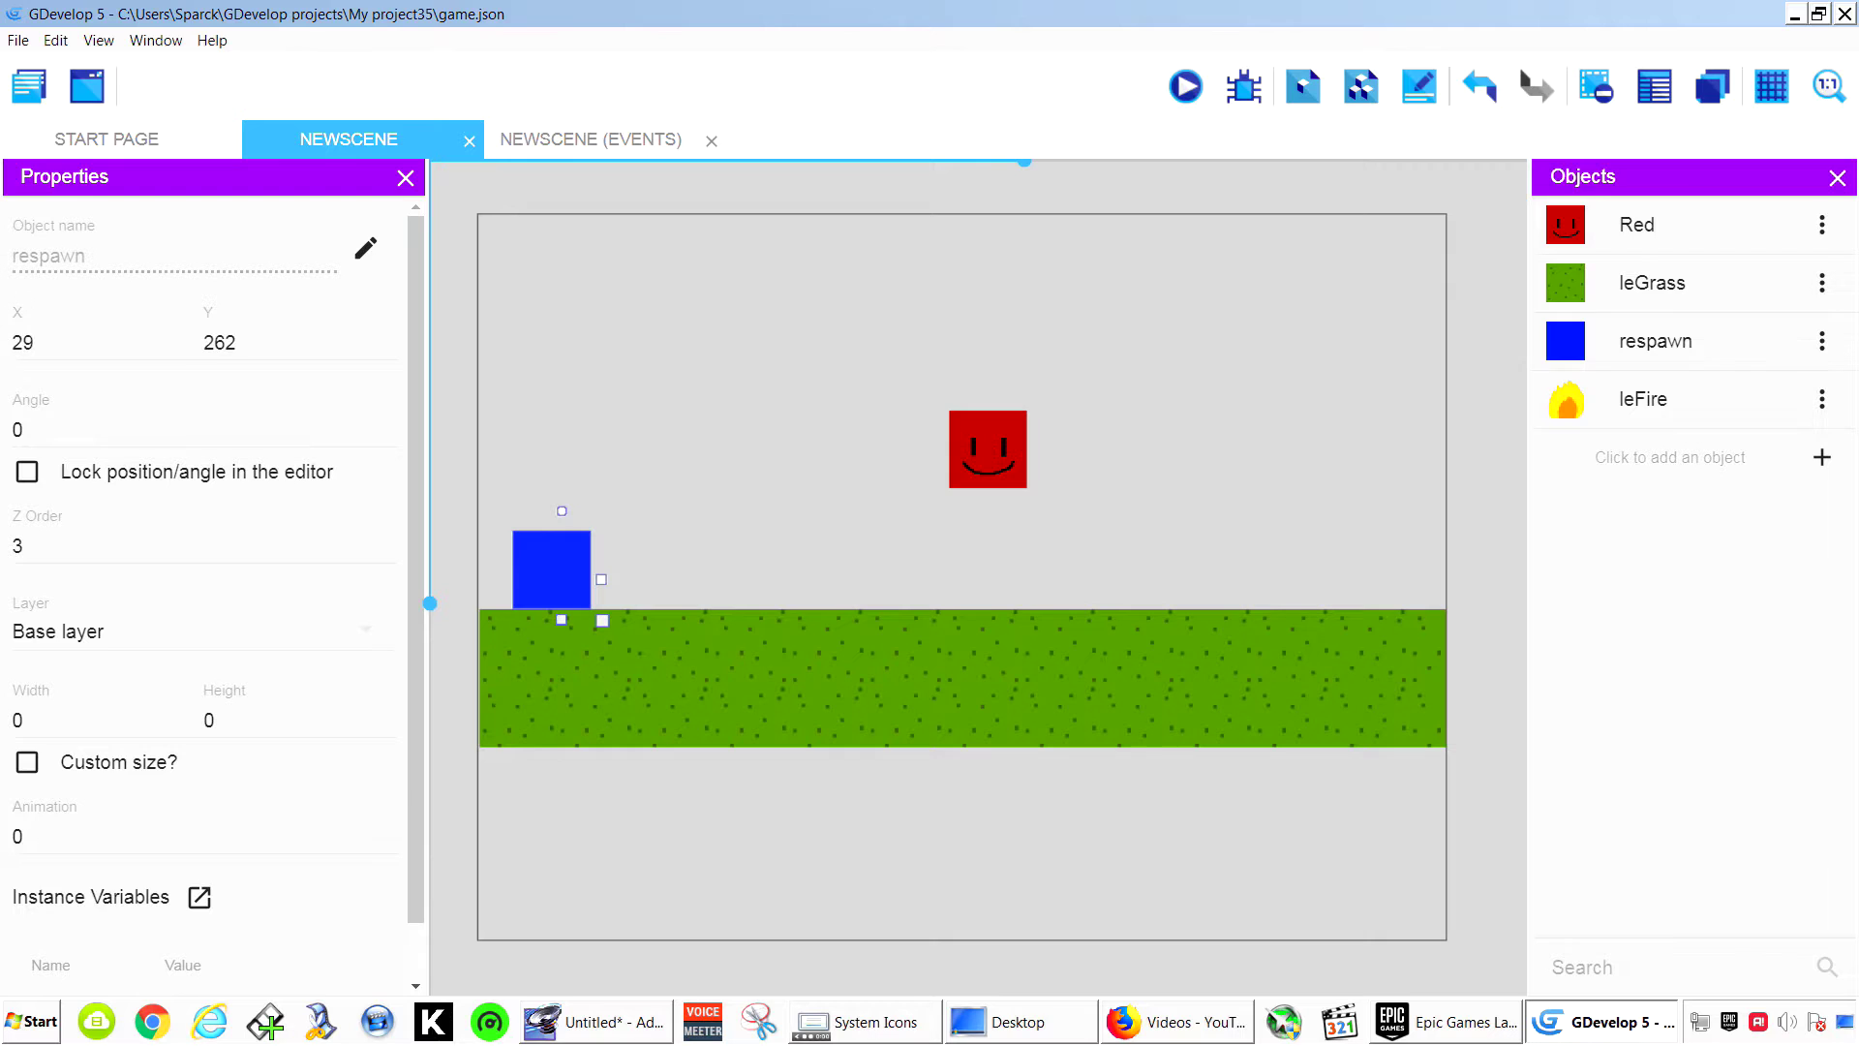
left_click_drag(1651, 399, 1694, 454)
left_click(1695, 457)
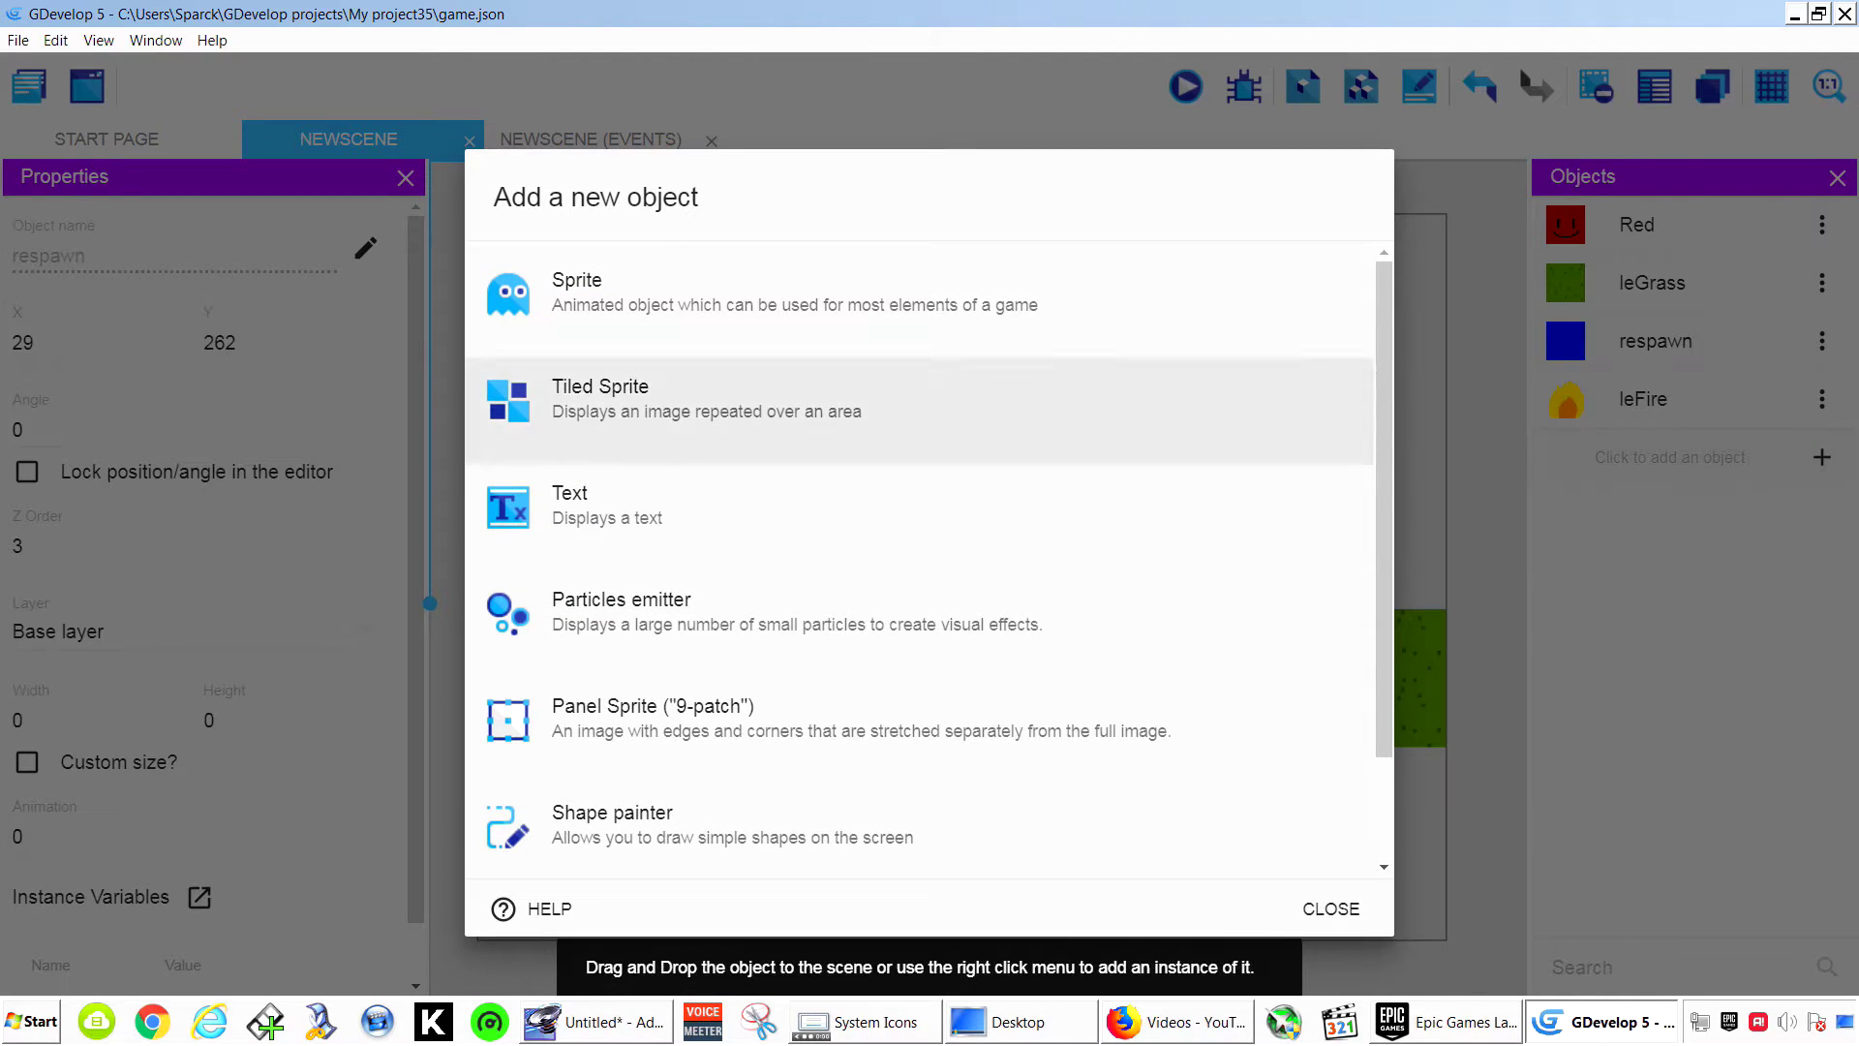
left_click(1332, 908)
Place leFire on the grass at X 390, Y 262 and move Red beside the respawn block at X 58, Y 260.
left_click_drag(1646, 399, 1060, 566)
left_click_drag(987, 450, 587, 568)
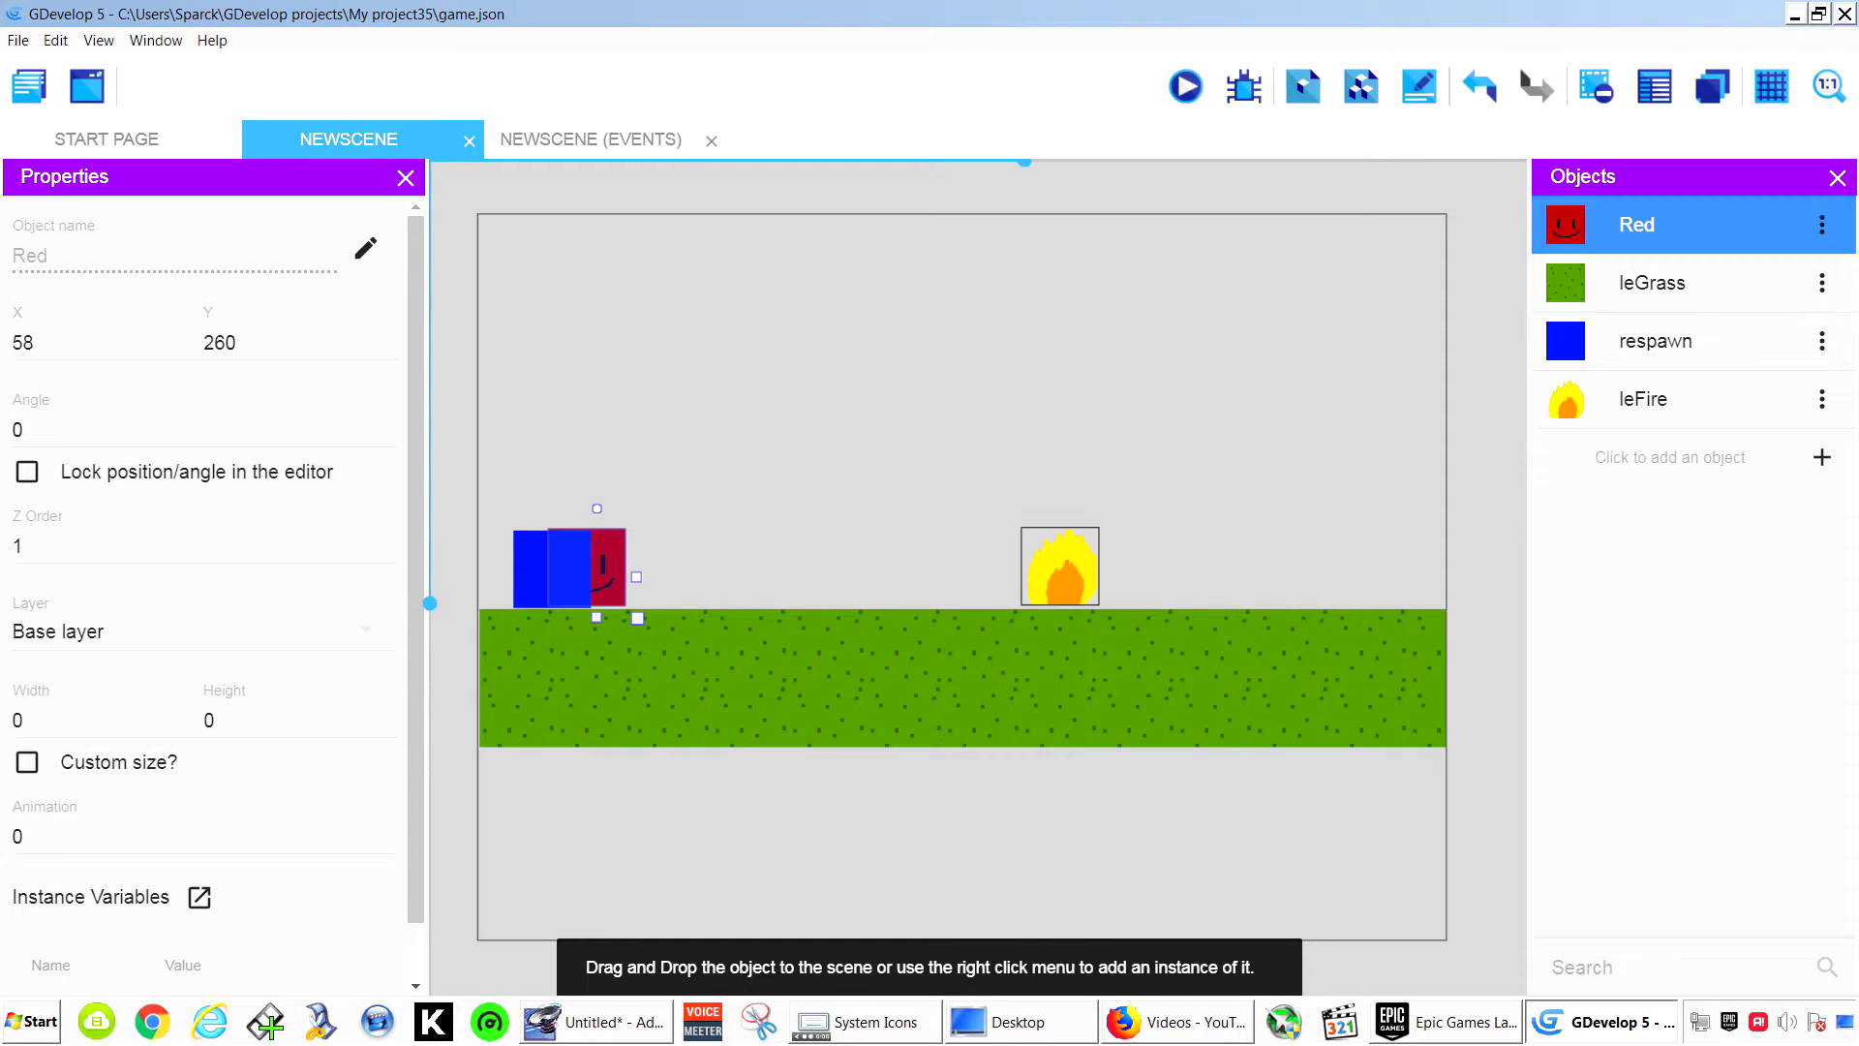
left_click_drag(1061, 567, 989, 571)
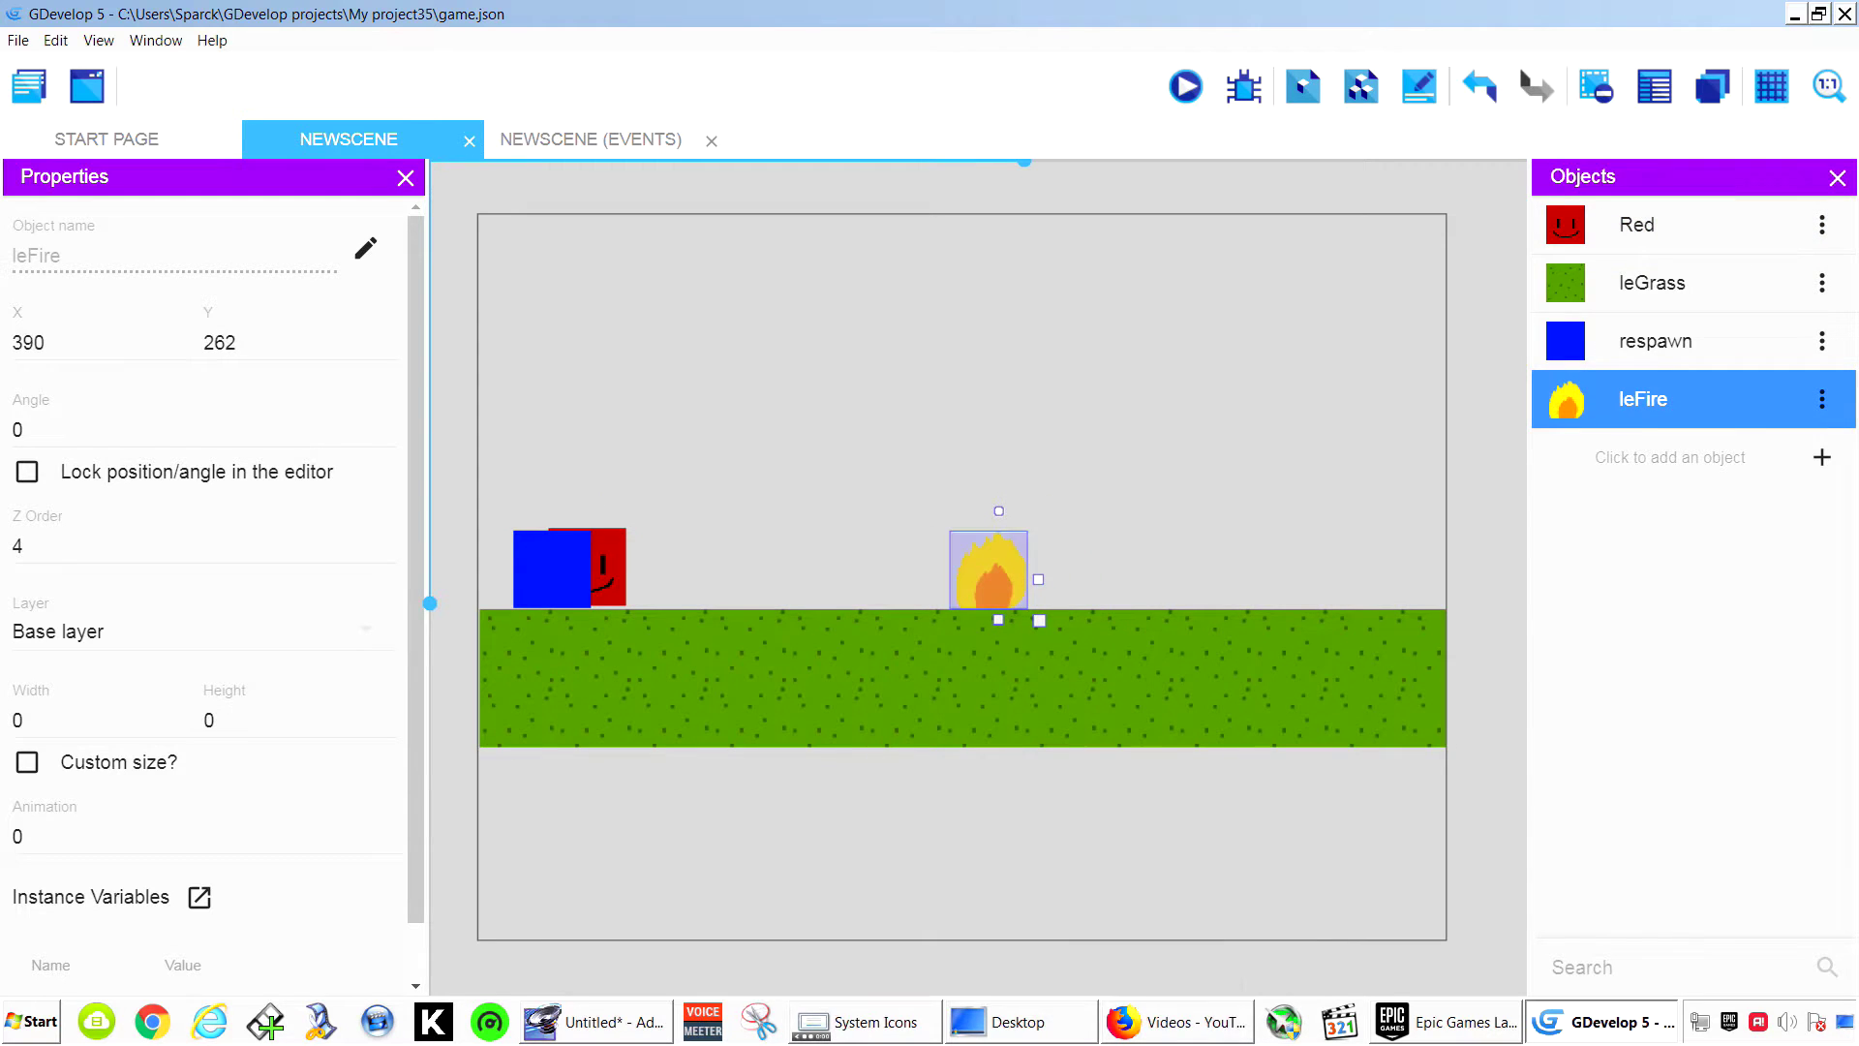
Preview the game, move and jump Red back and forth across the fire, and close the preview.
left_click(1187, 86)
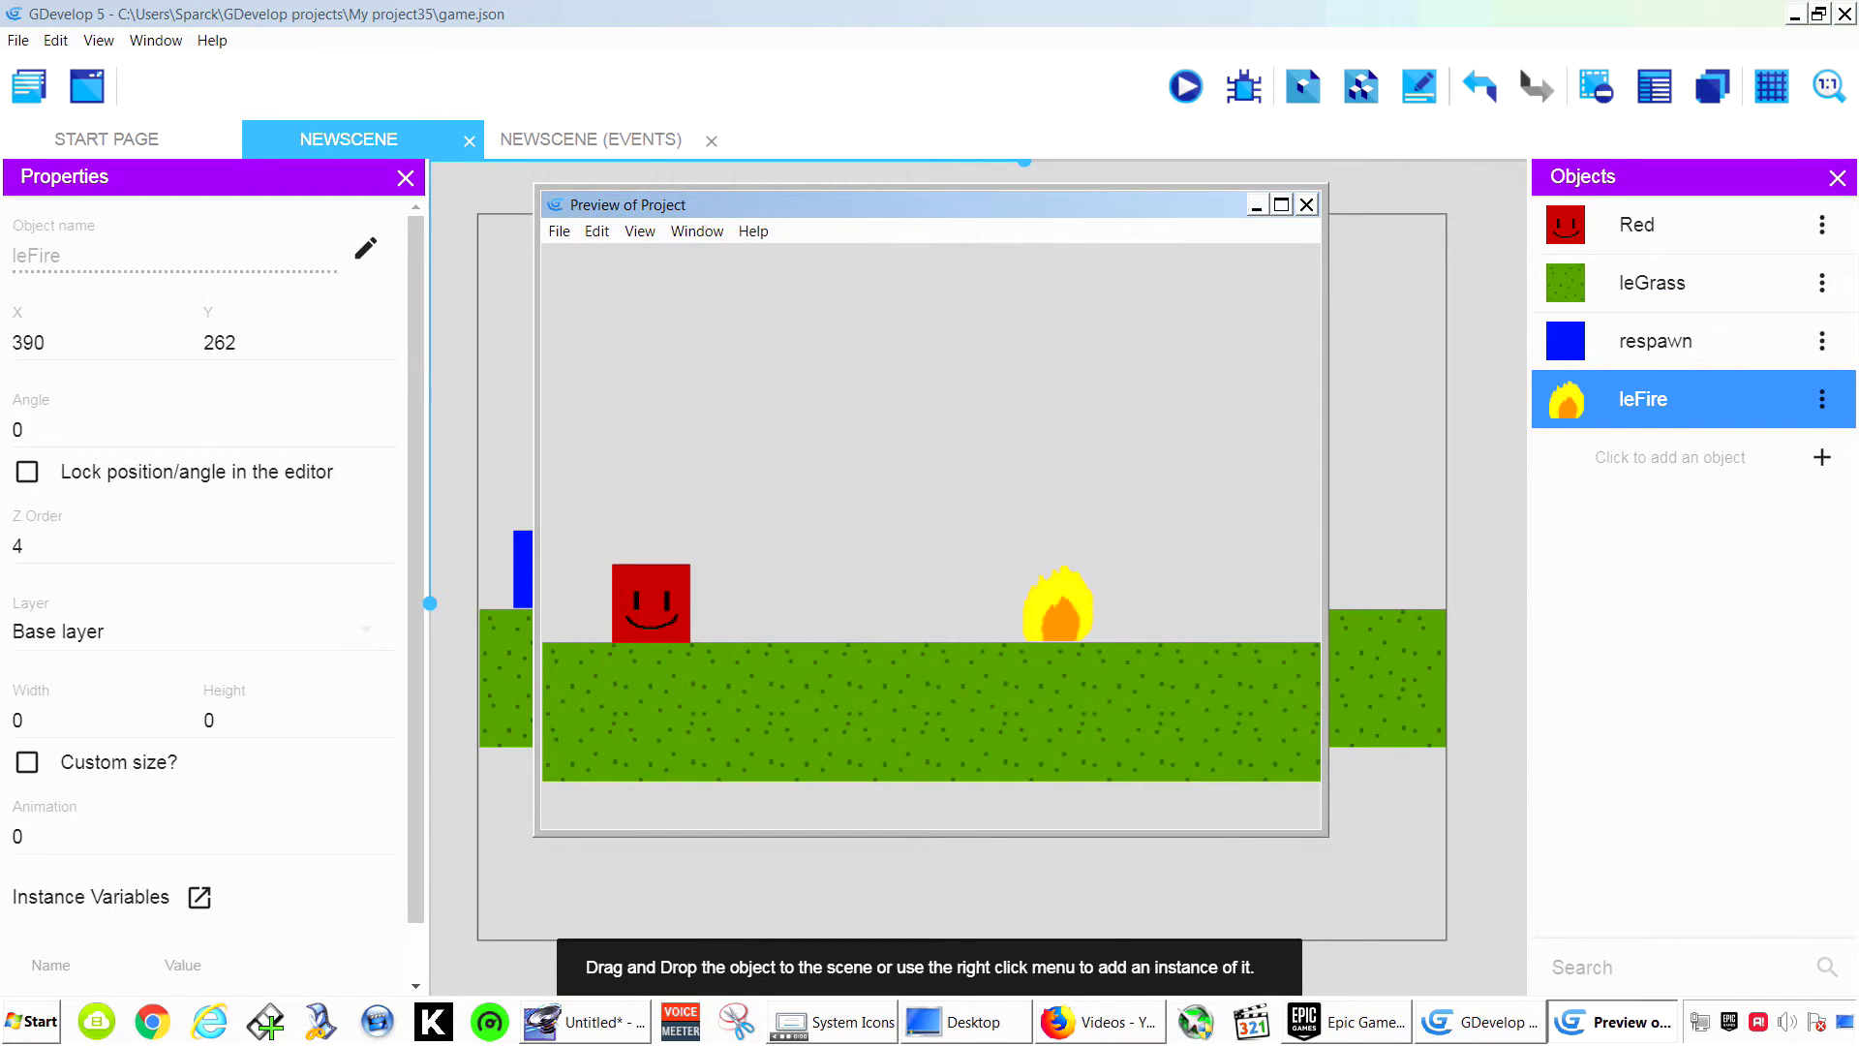
key("Right")
key("space")
key("space")
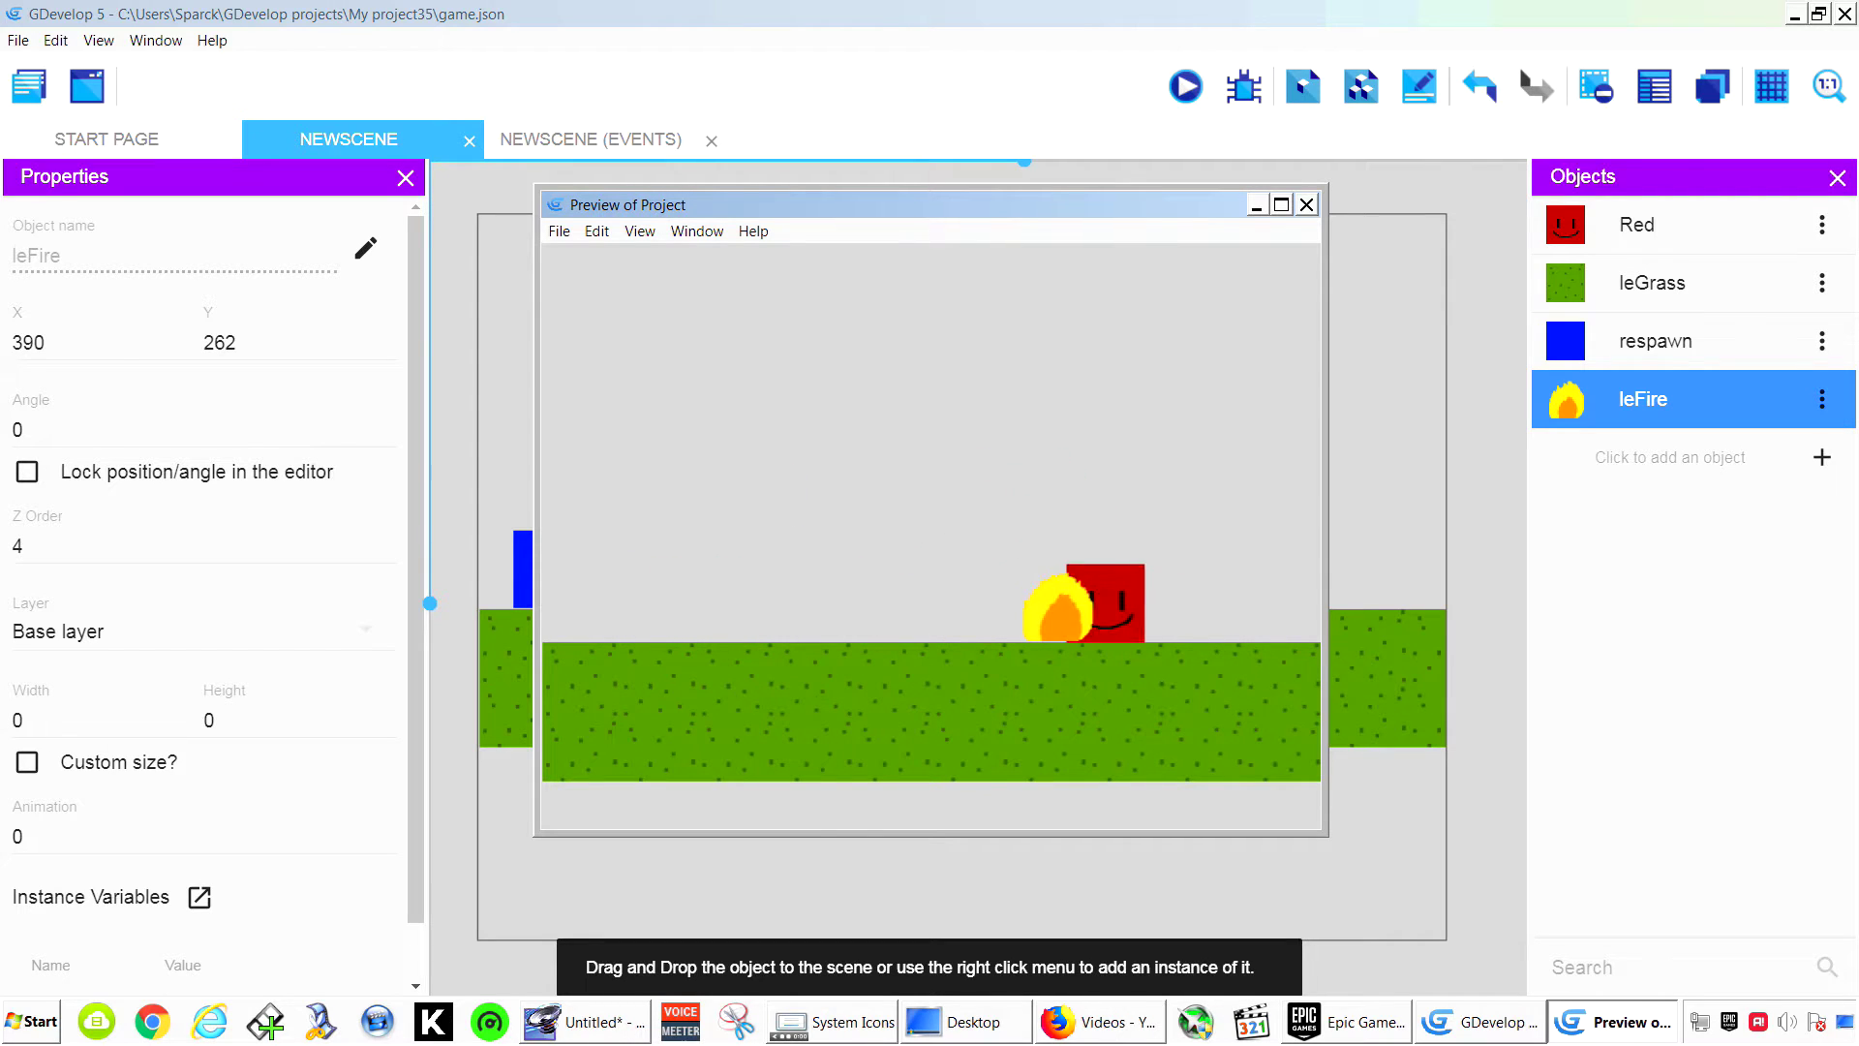
key("Left")
key("space")
key("Right")
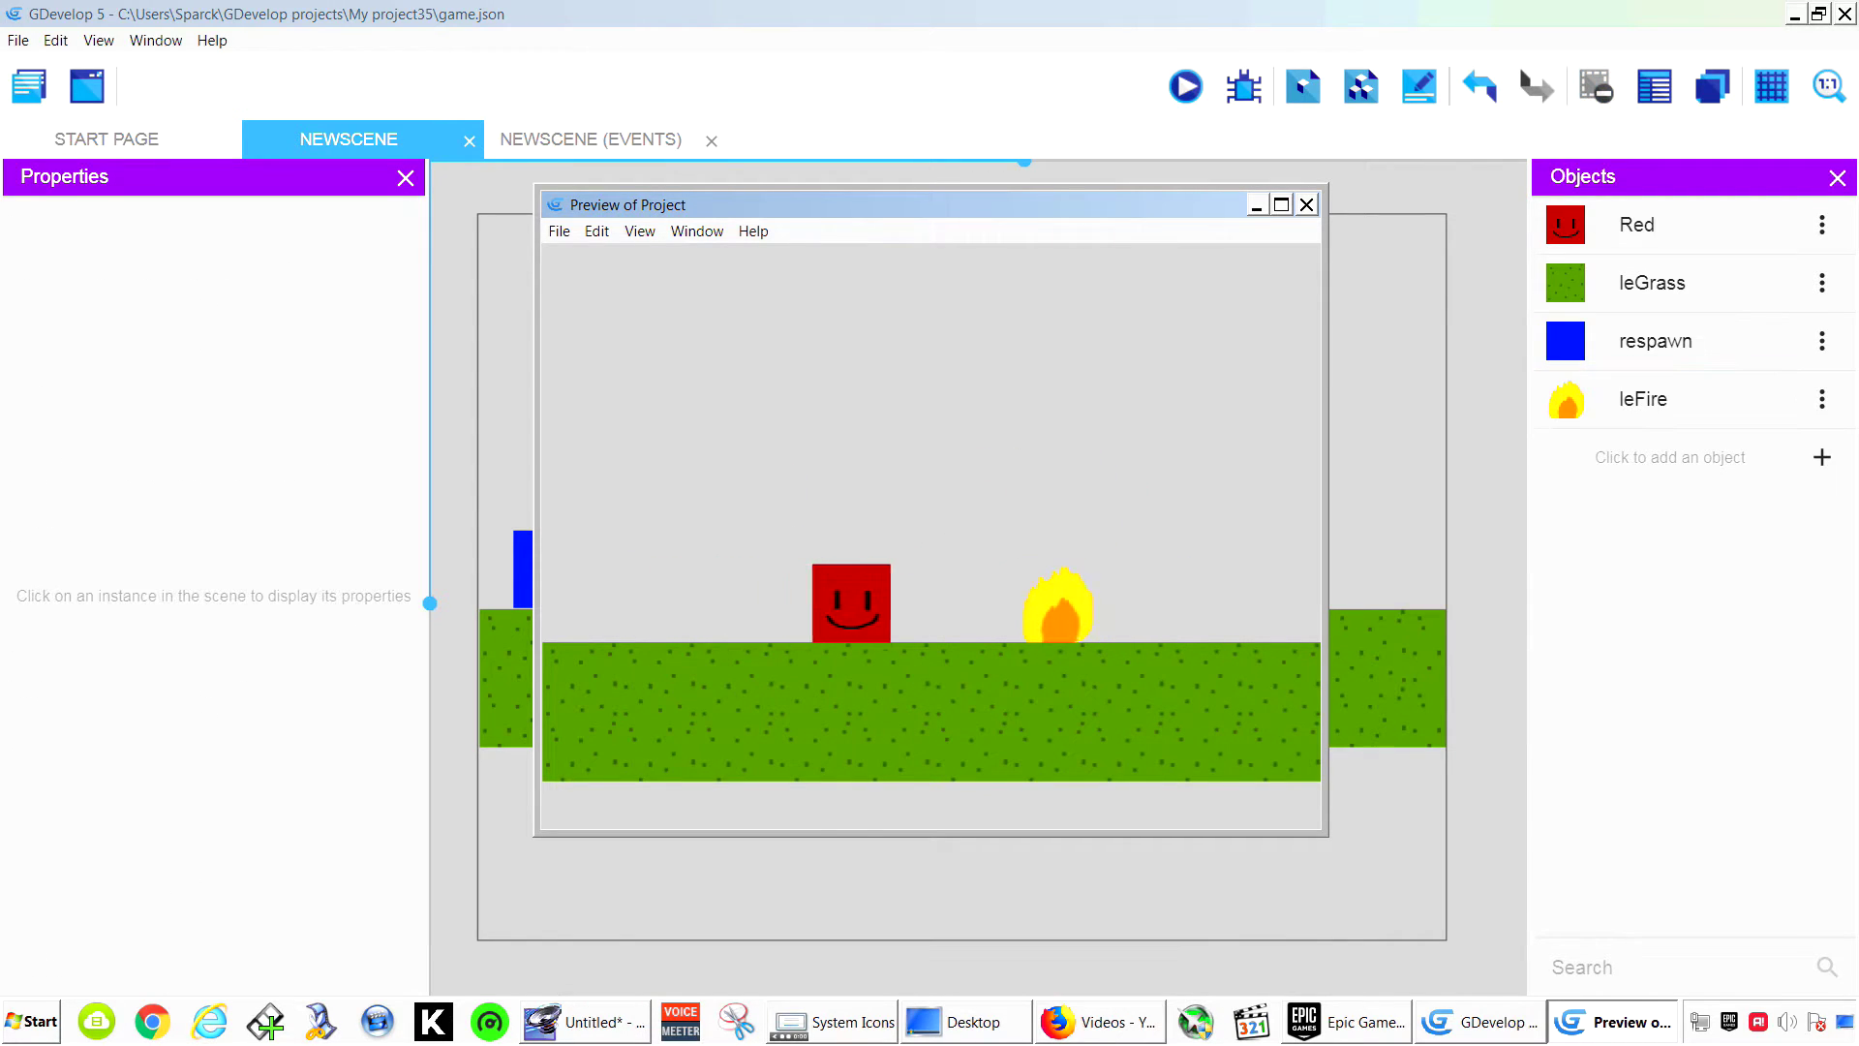
key("space")
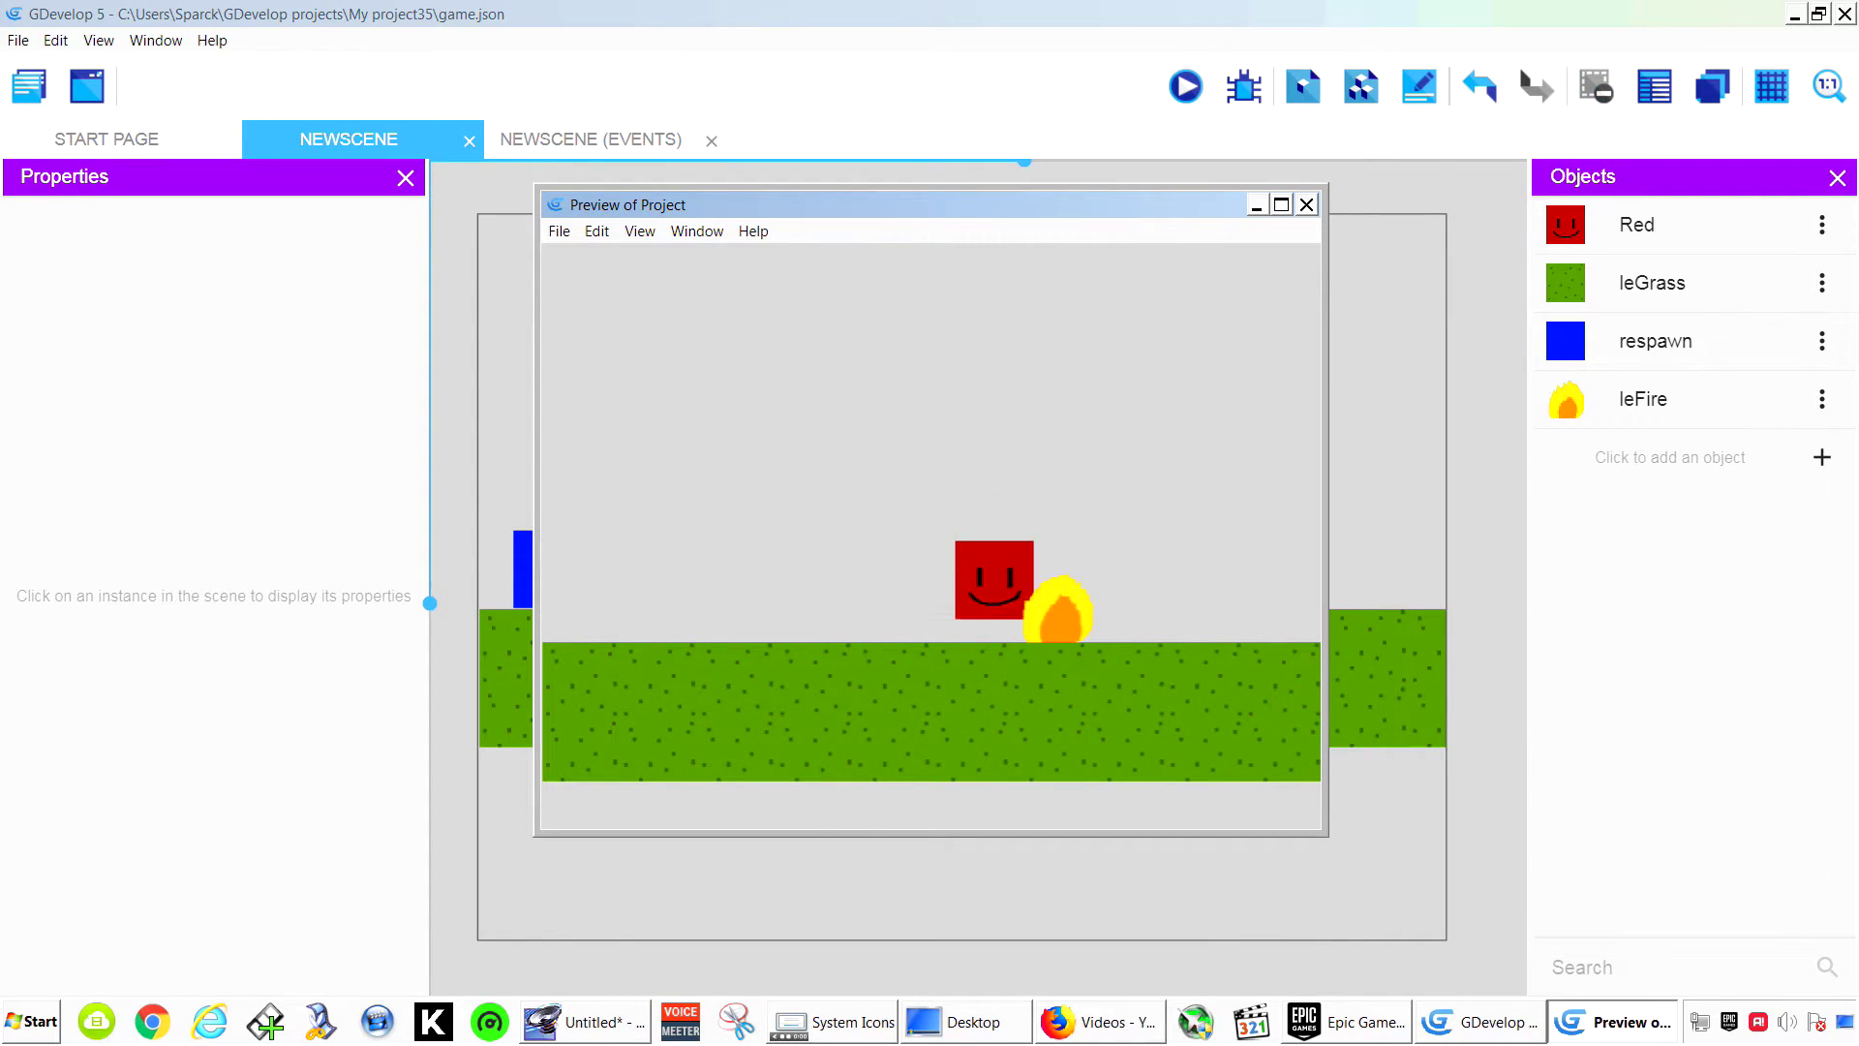
key("Left")
key("space")
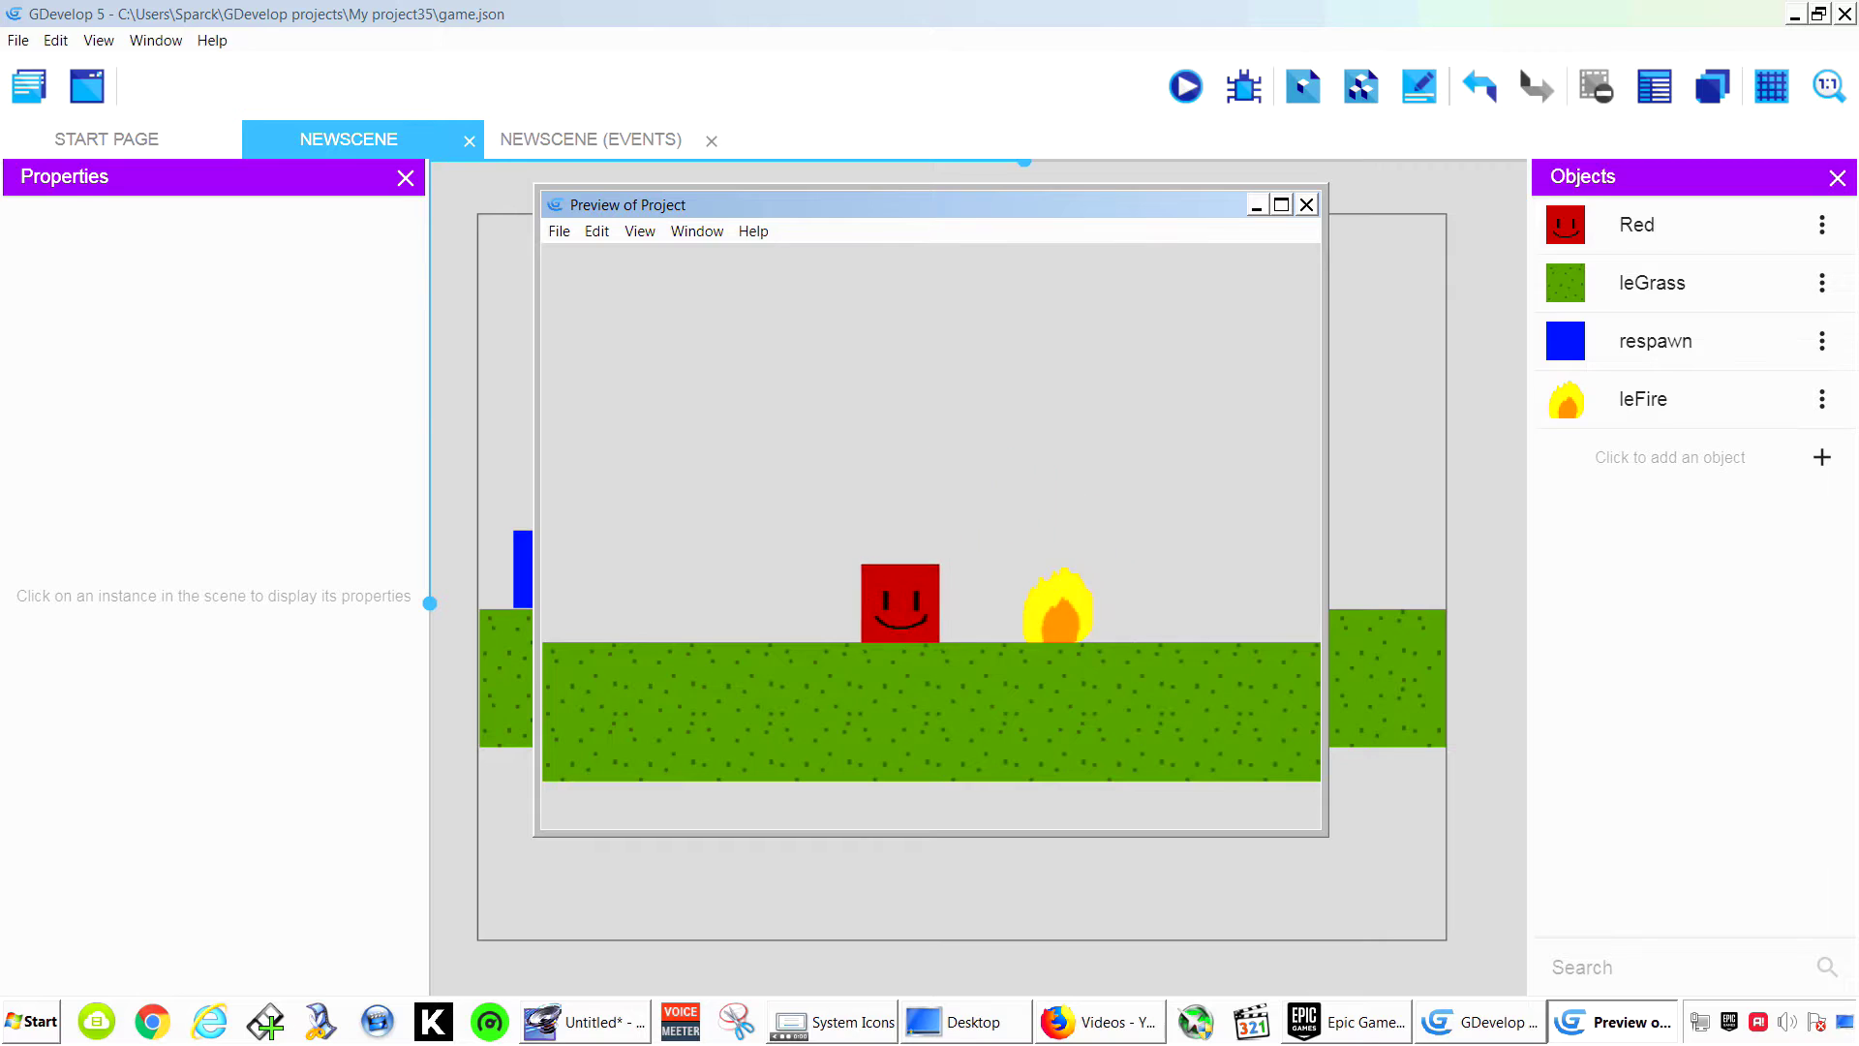
key("Right")
key("space")
key("Left")
key("space")
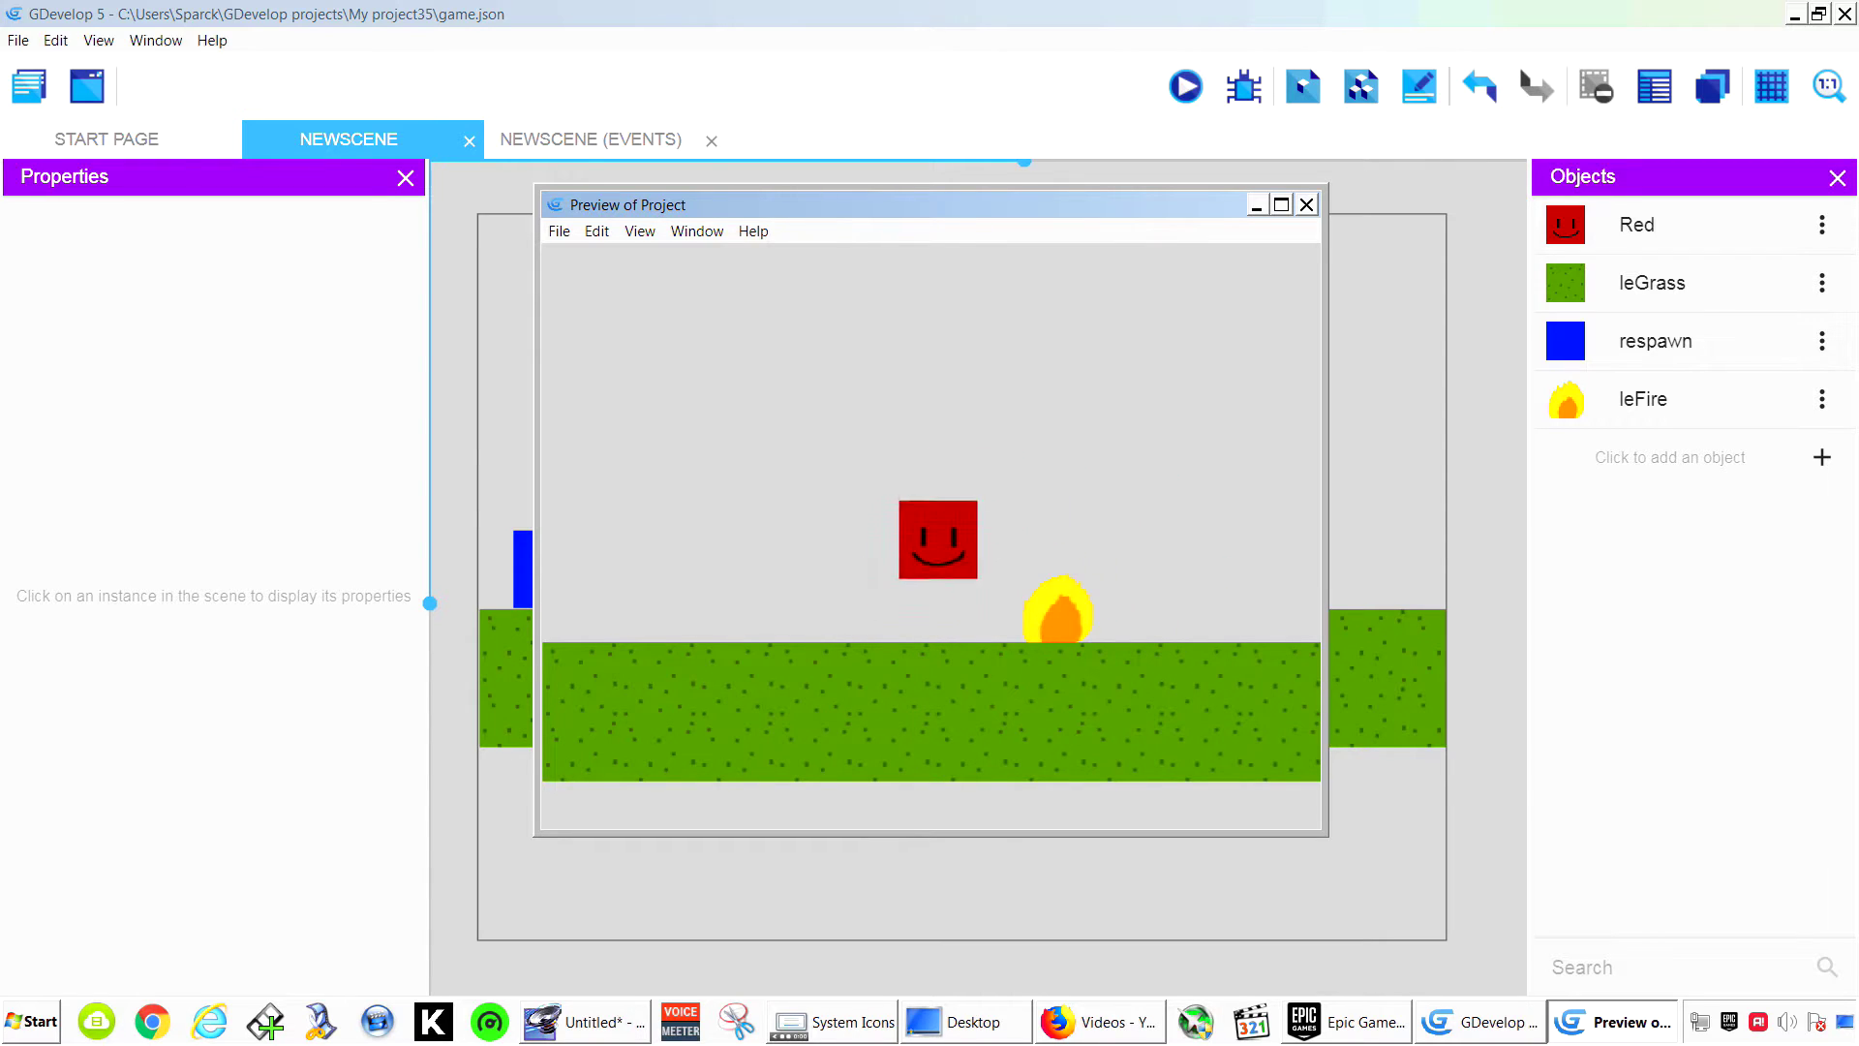
key("Right")
key("space")
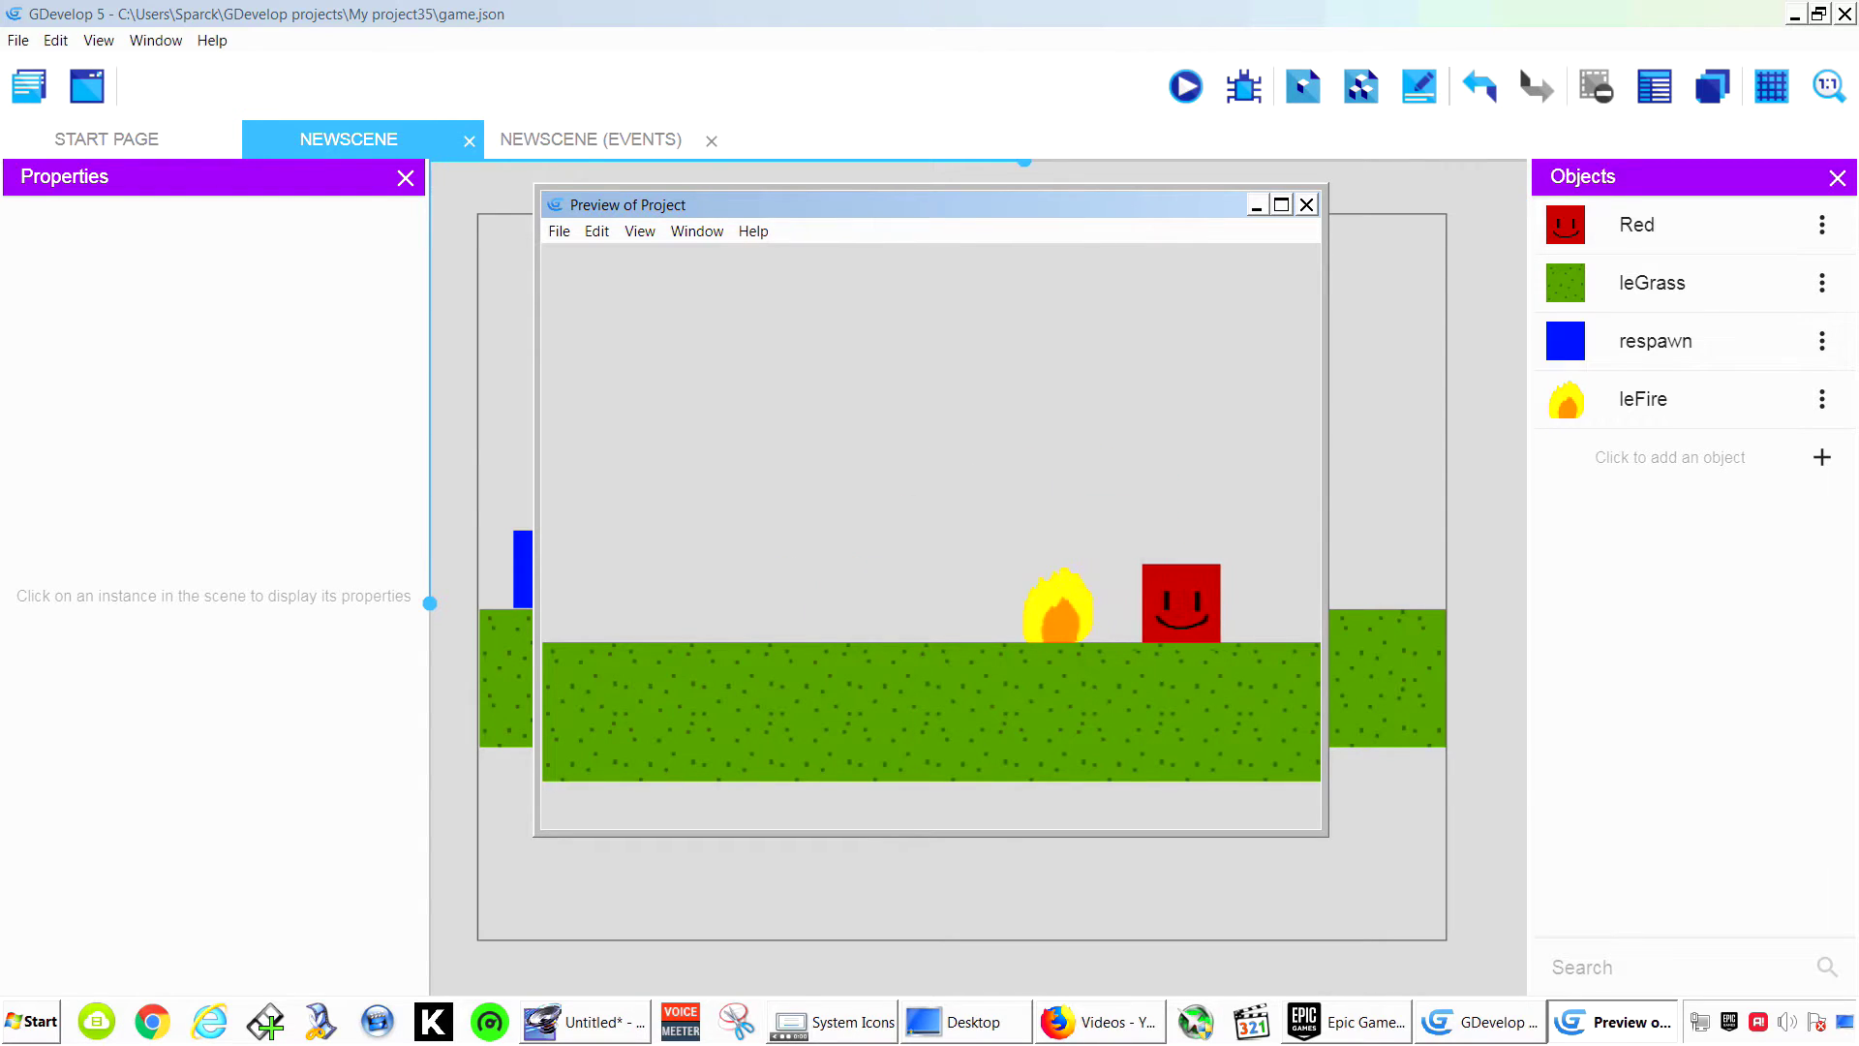
key("Left")
key("space")
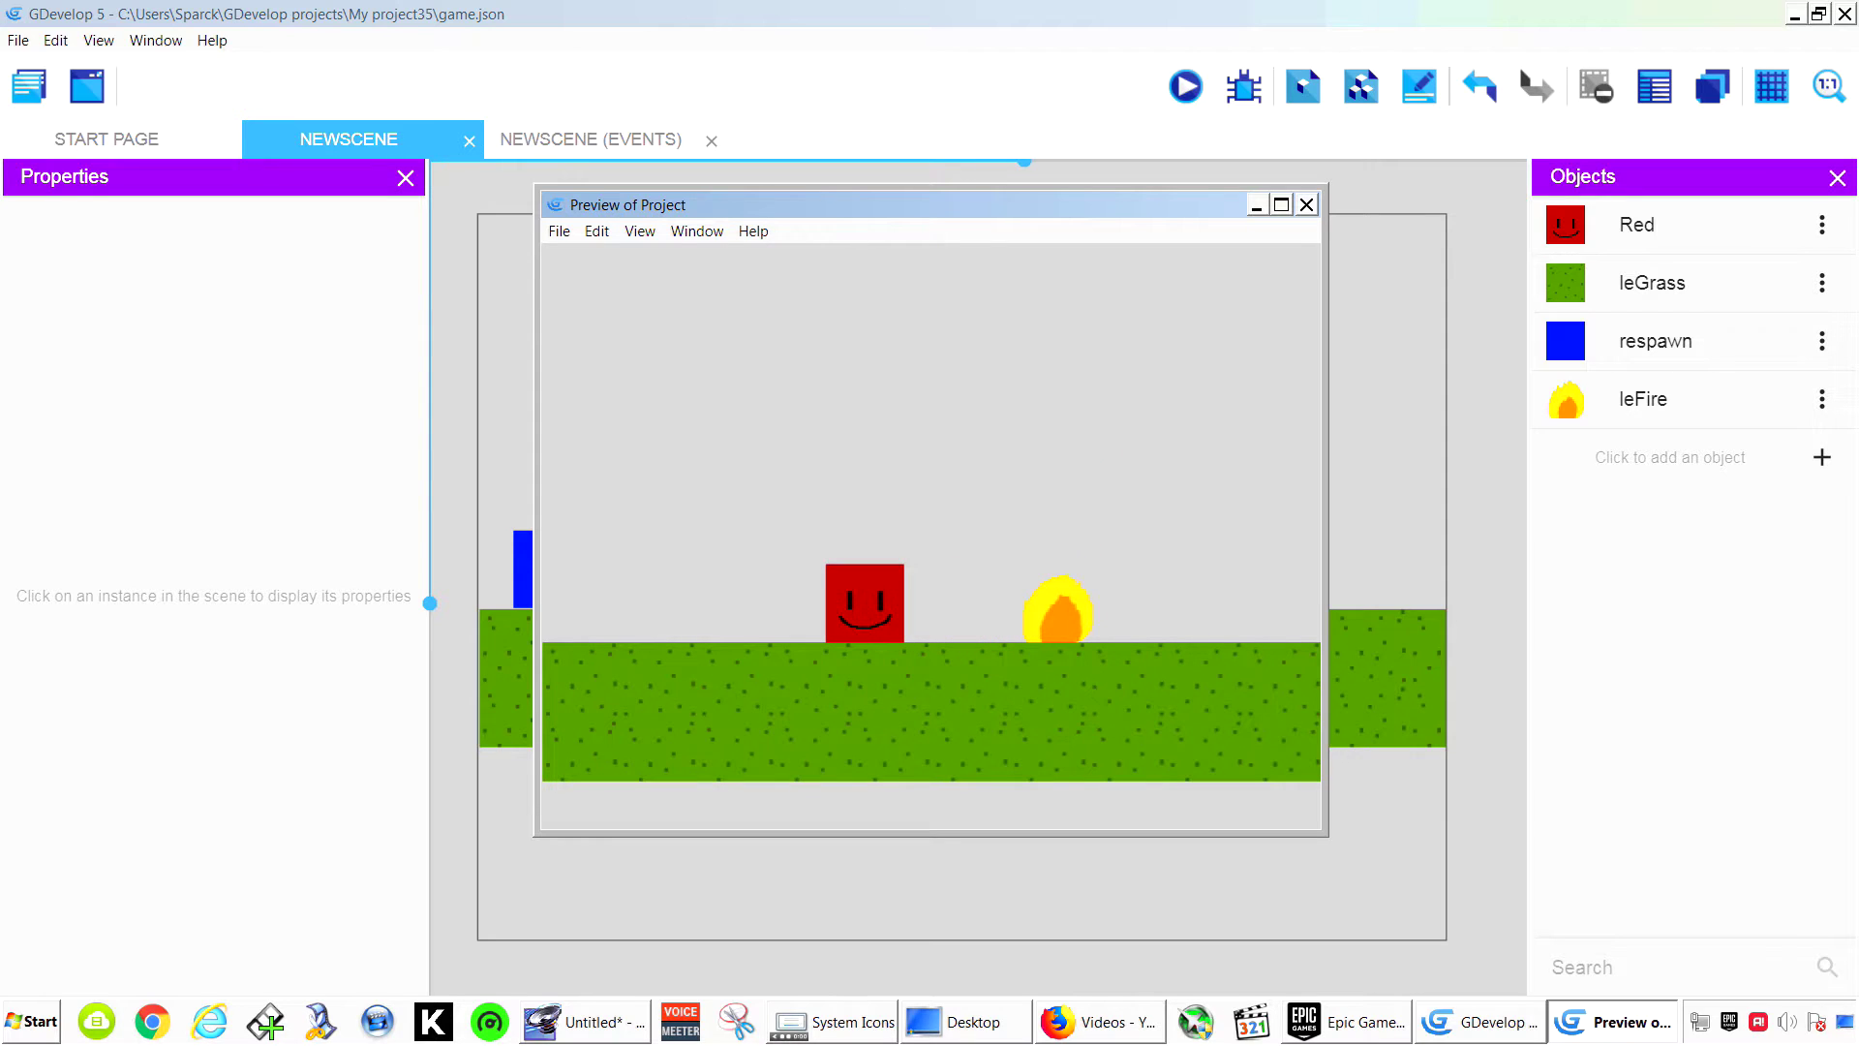
key("alt+F4")
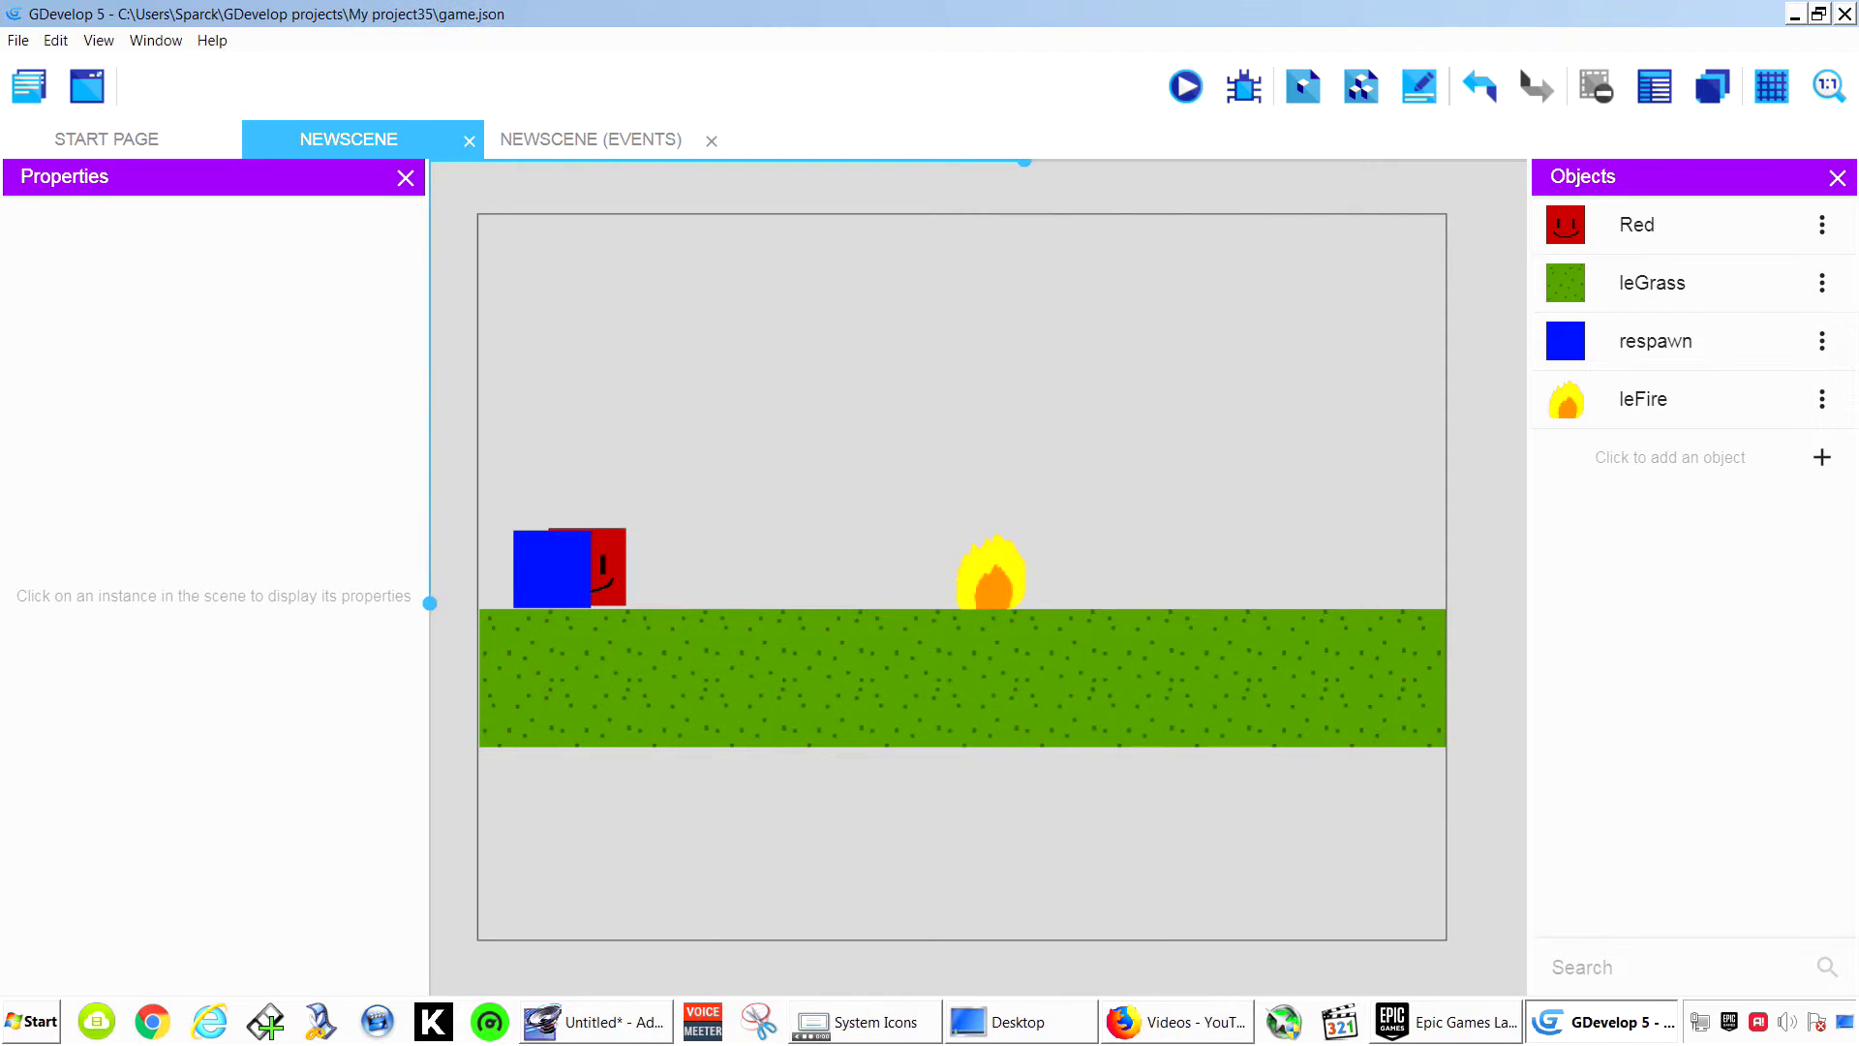
Add a new event to the scene's events with a Collision condition between Red and leFire.
left_click(591, 140)
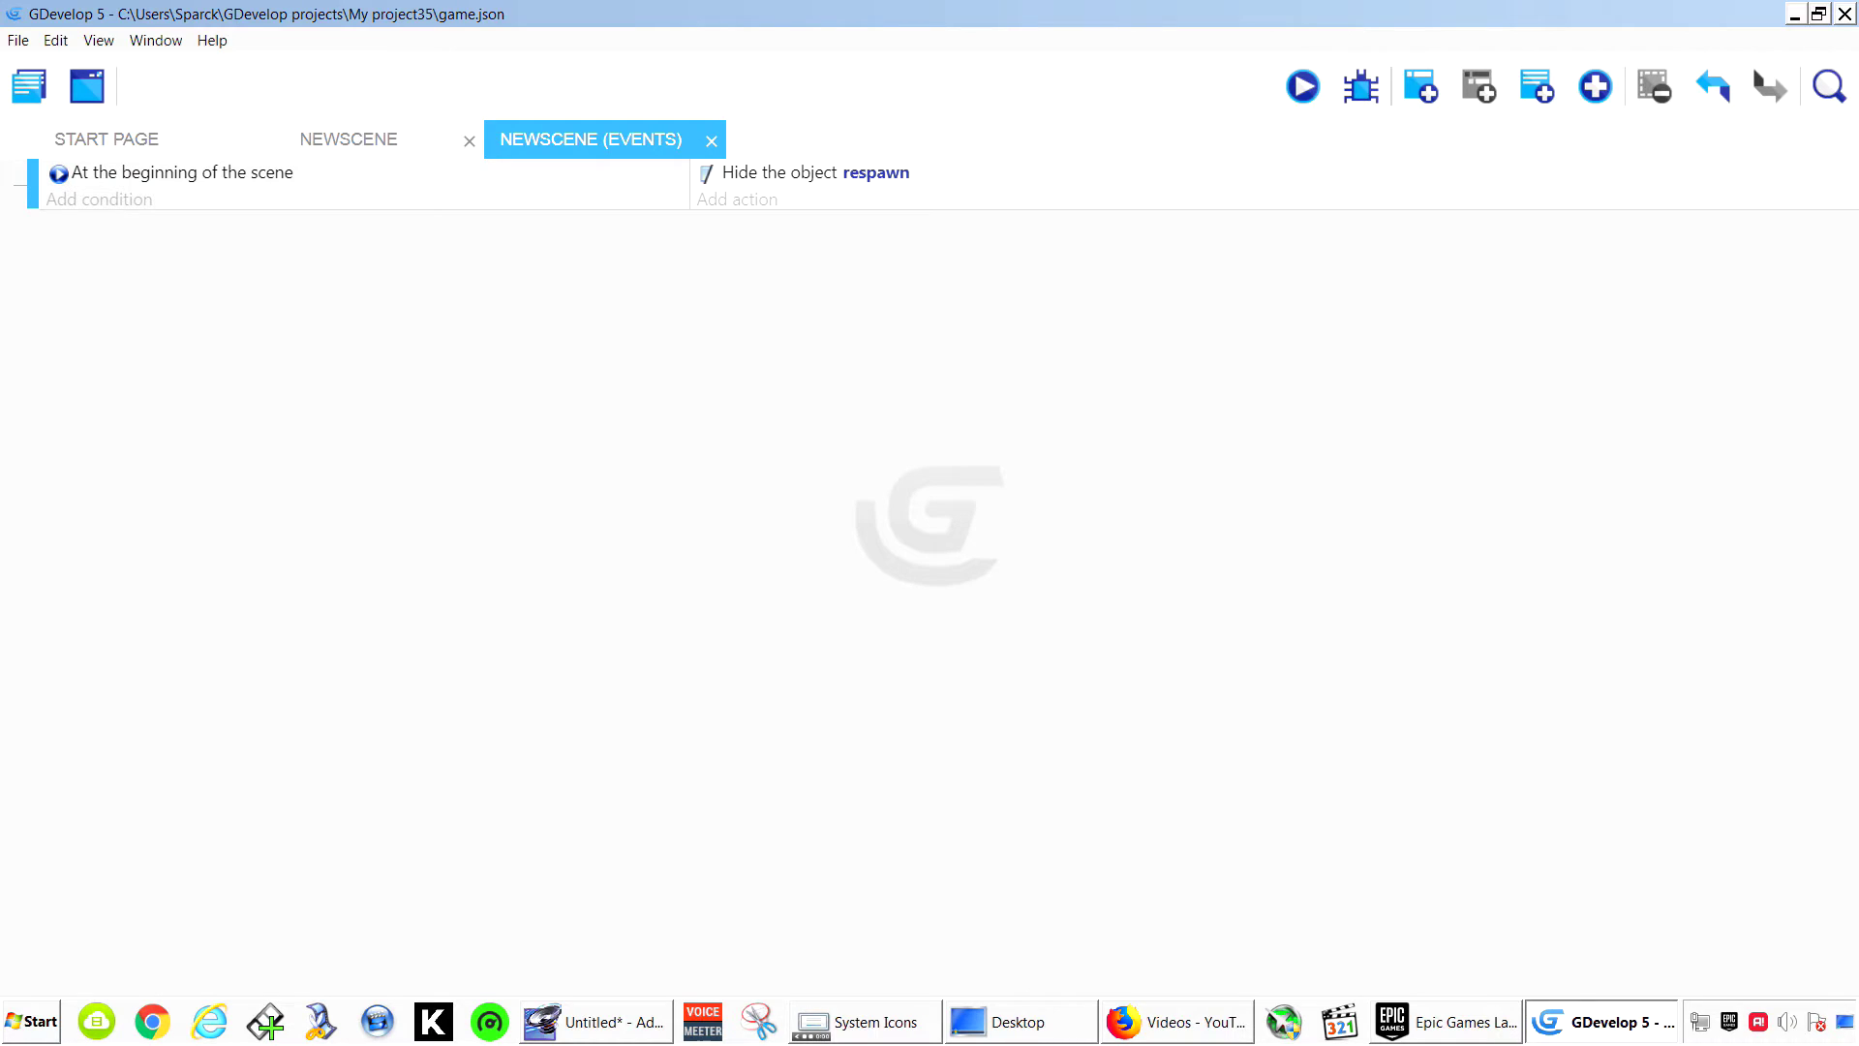
left_click(1421, 86)
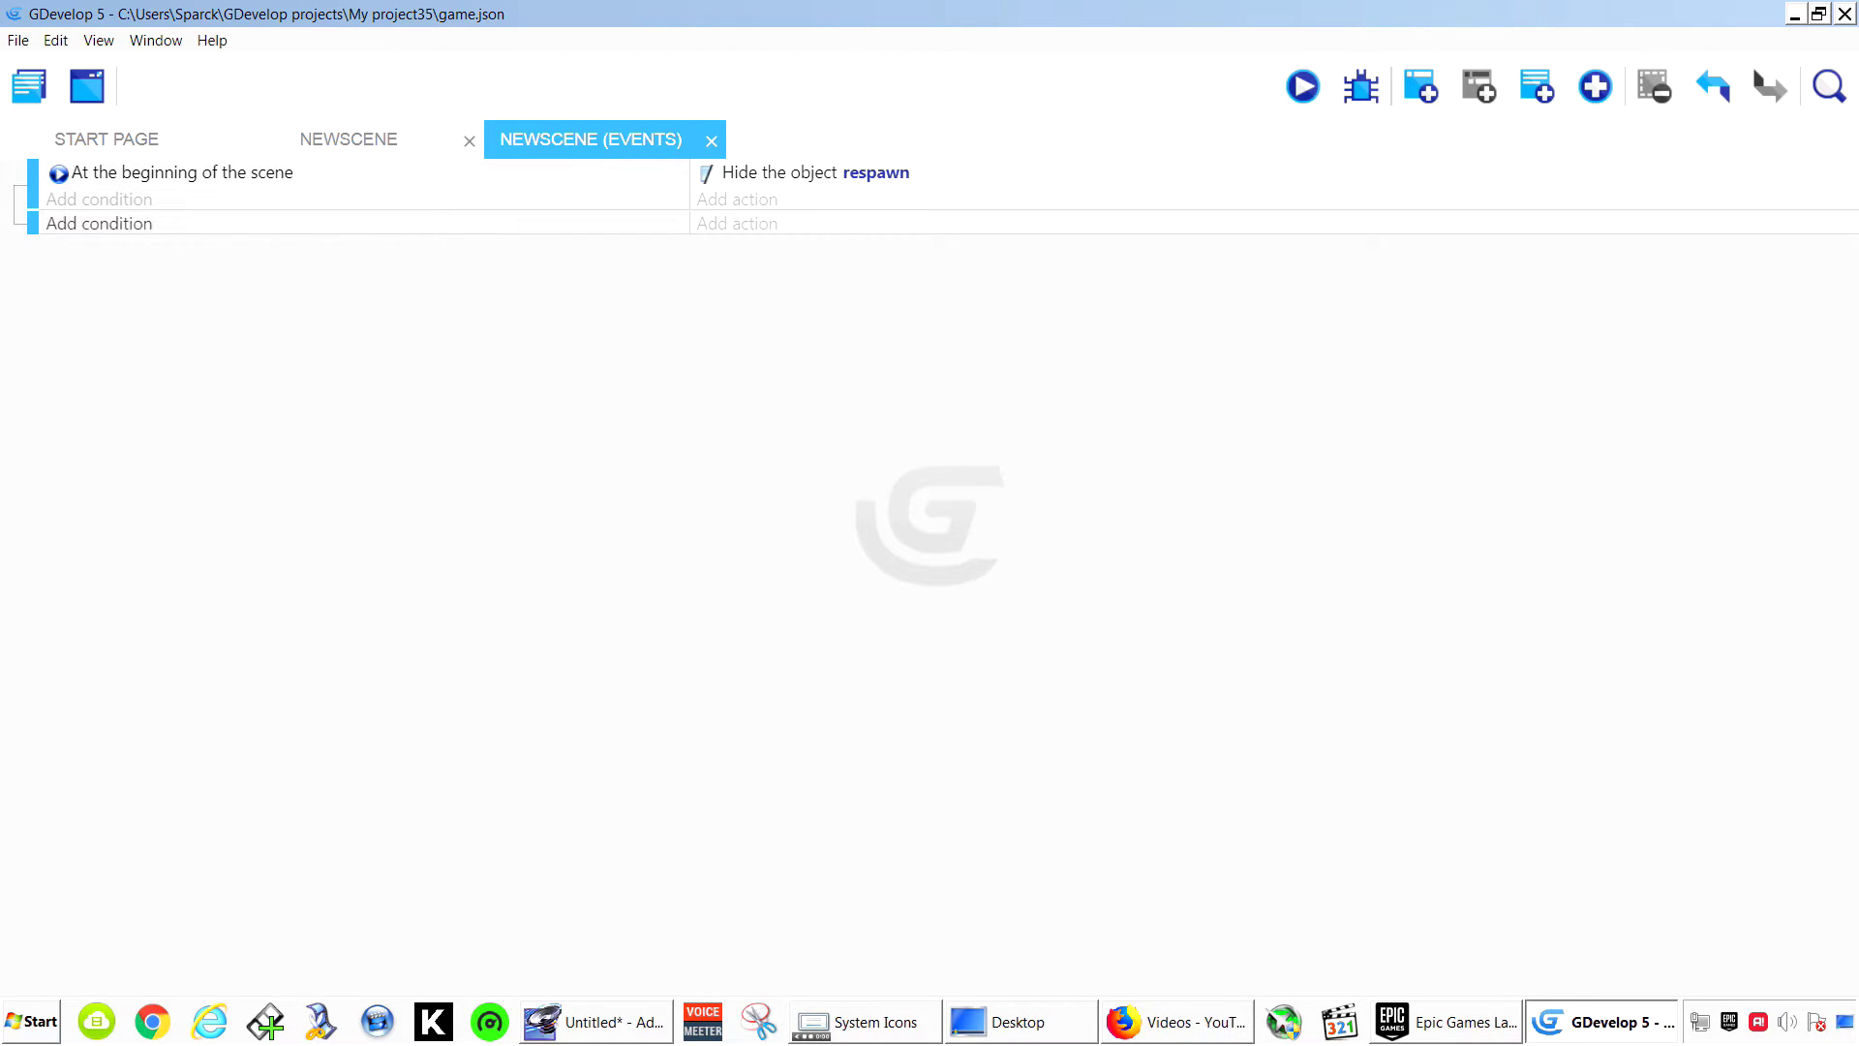
left_click(99, 222)
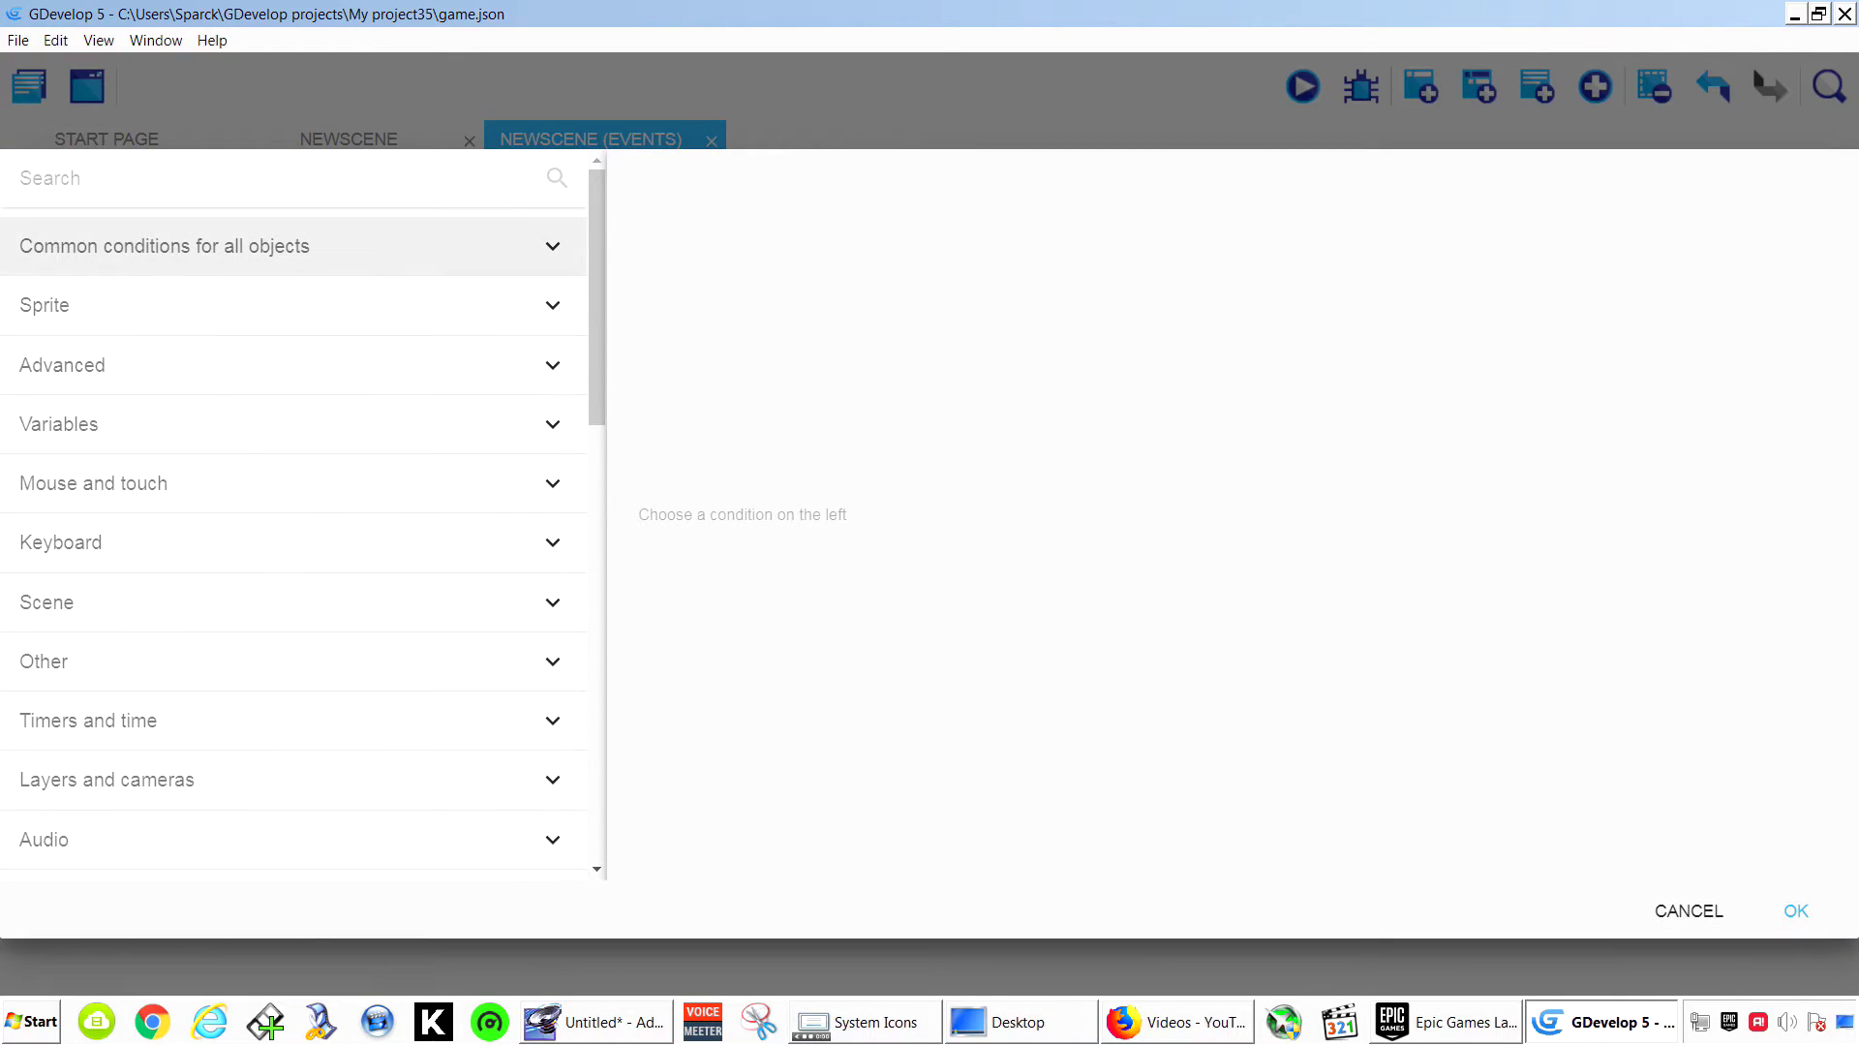
left_click(237, 249)
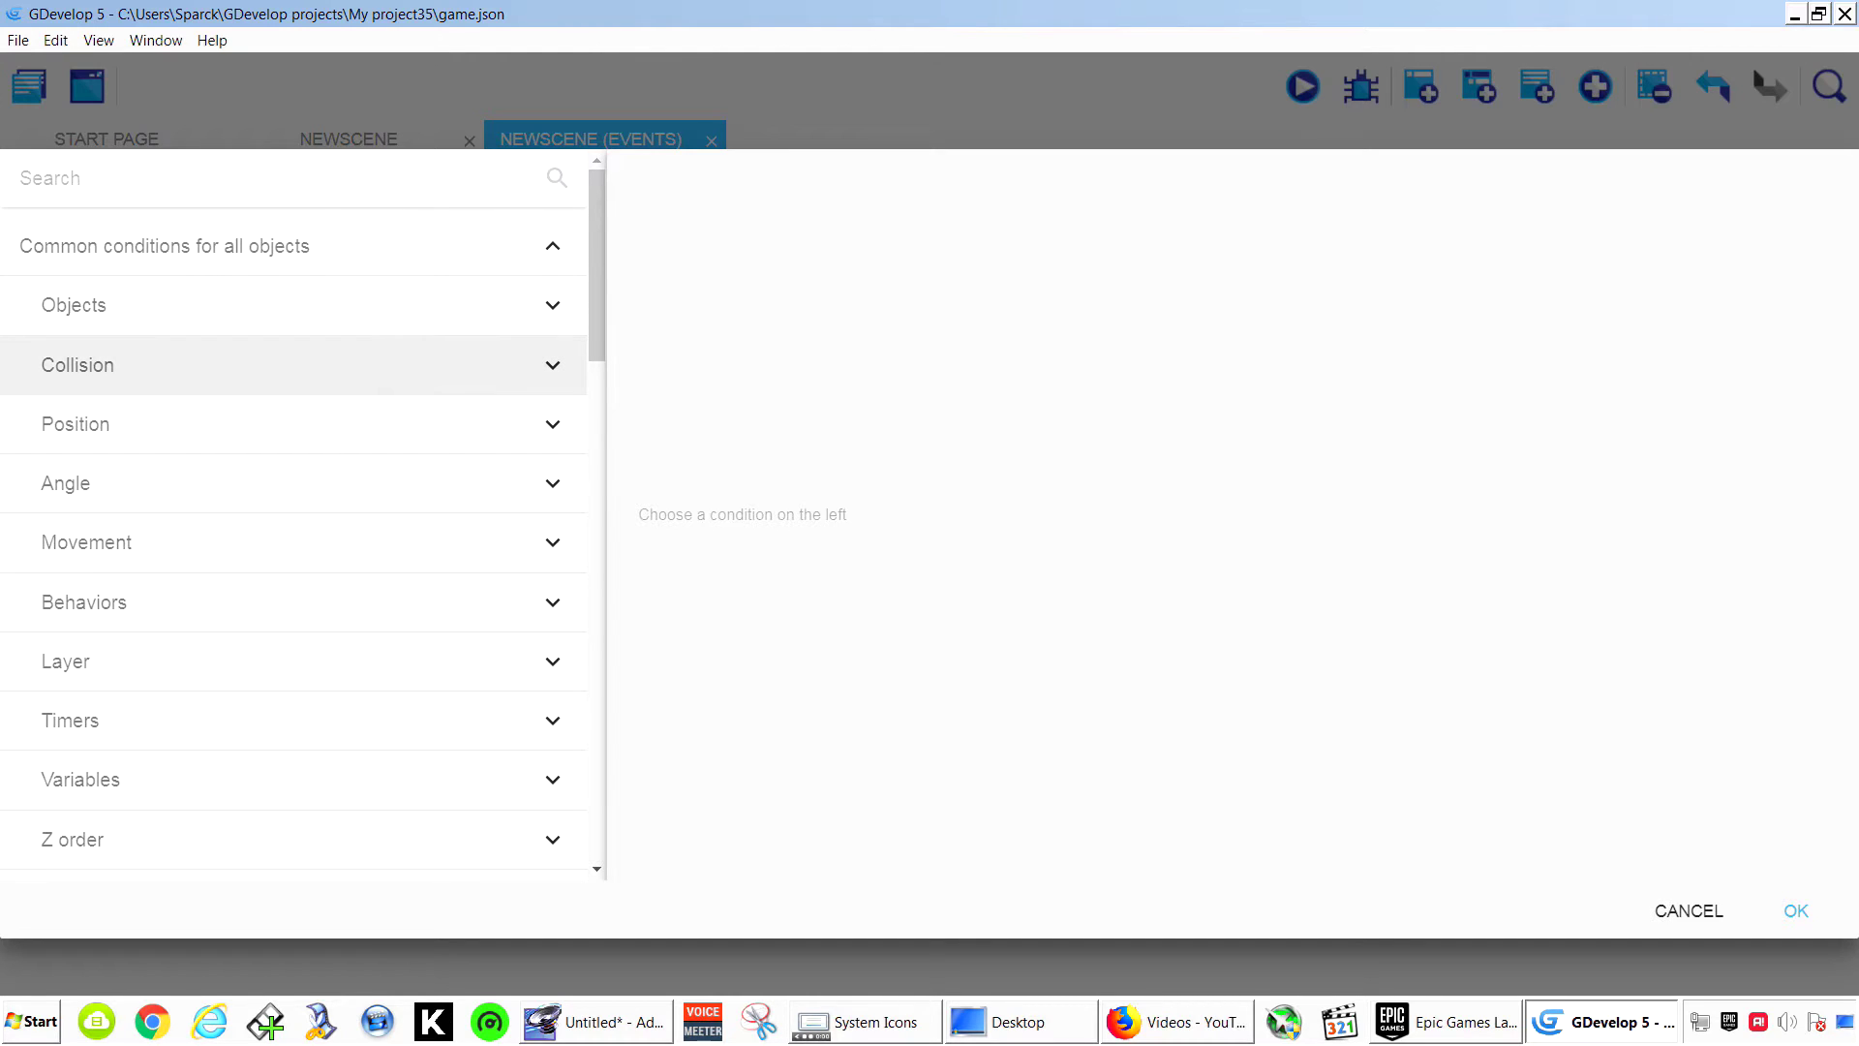
left_click(243, 365)
left_click(230, 424)
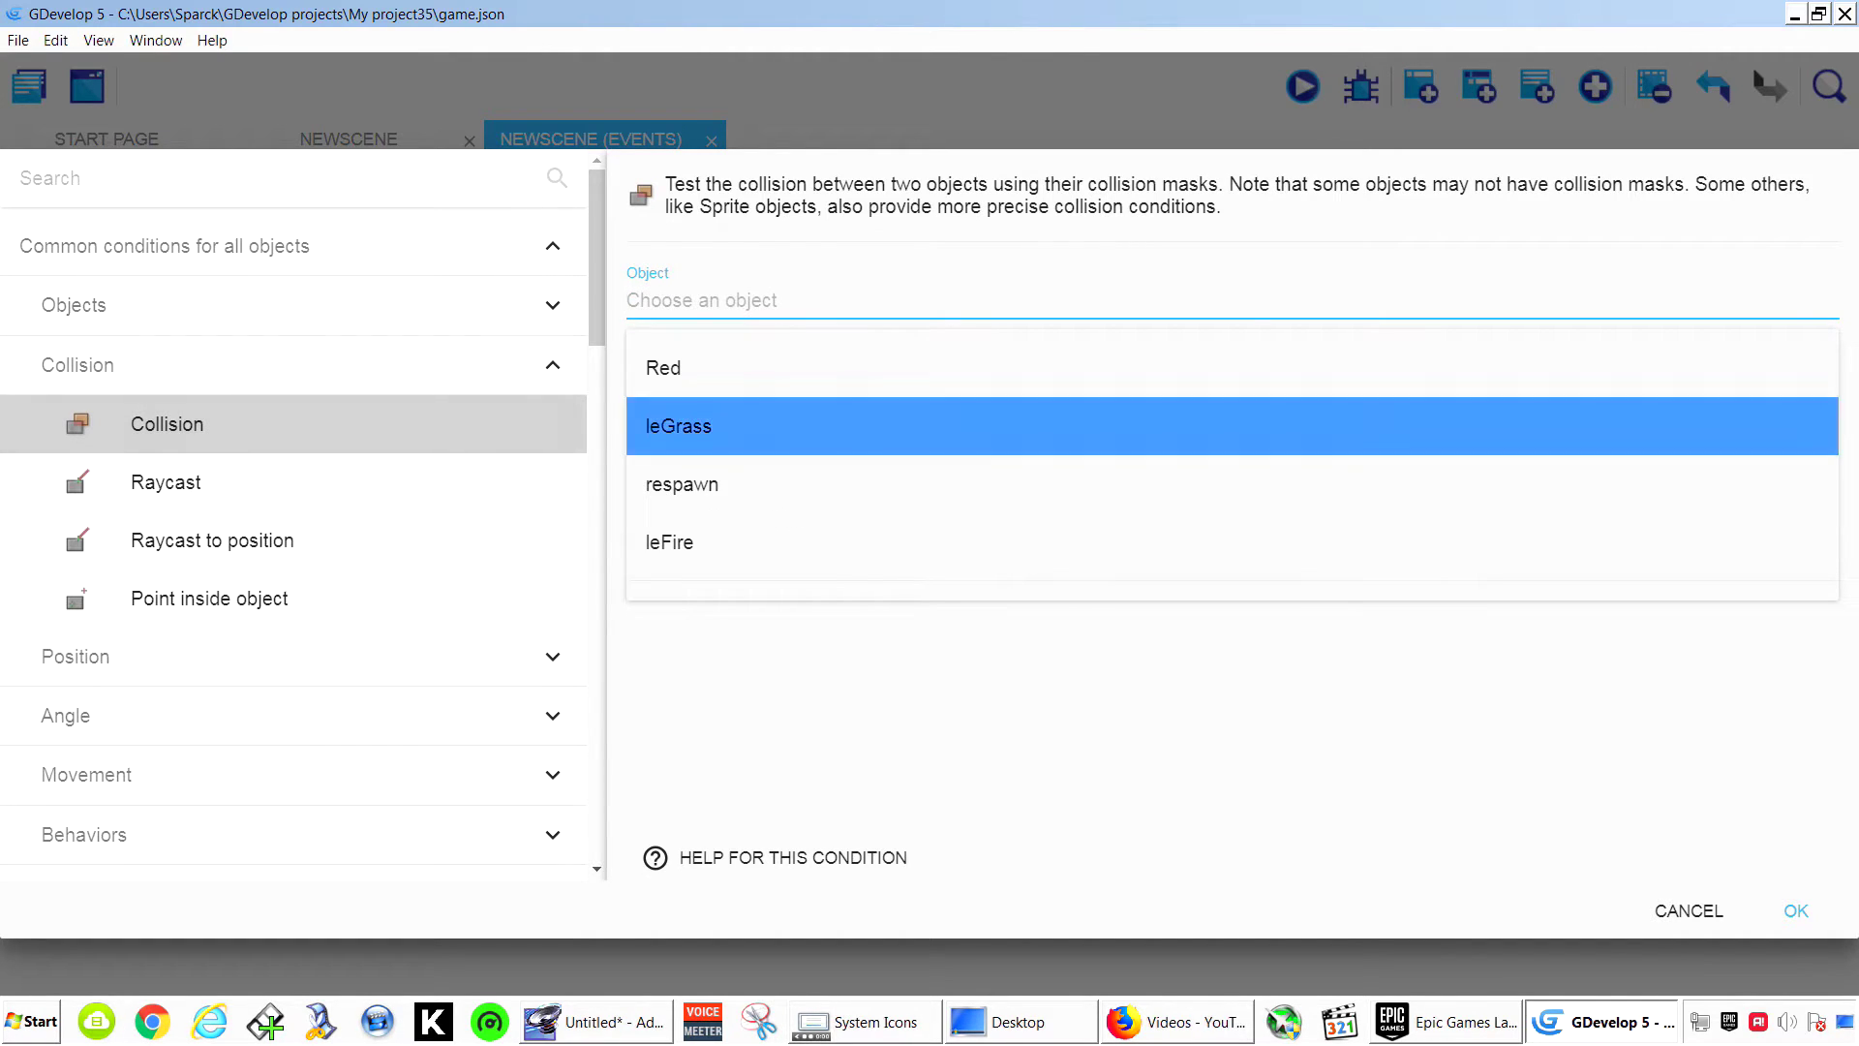
left_click(755, 369)
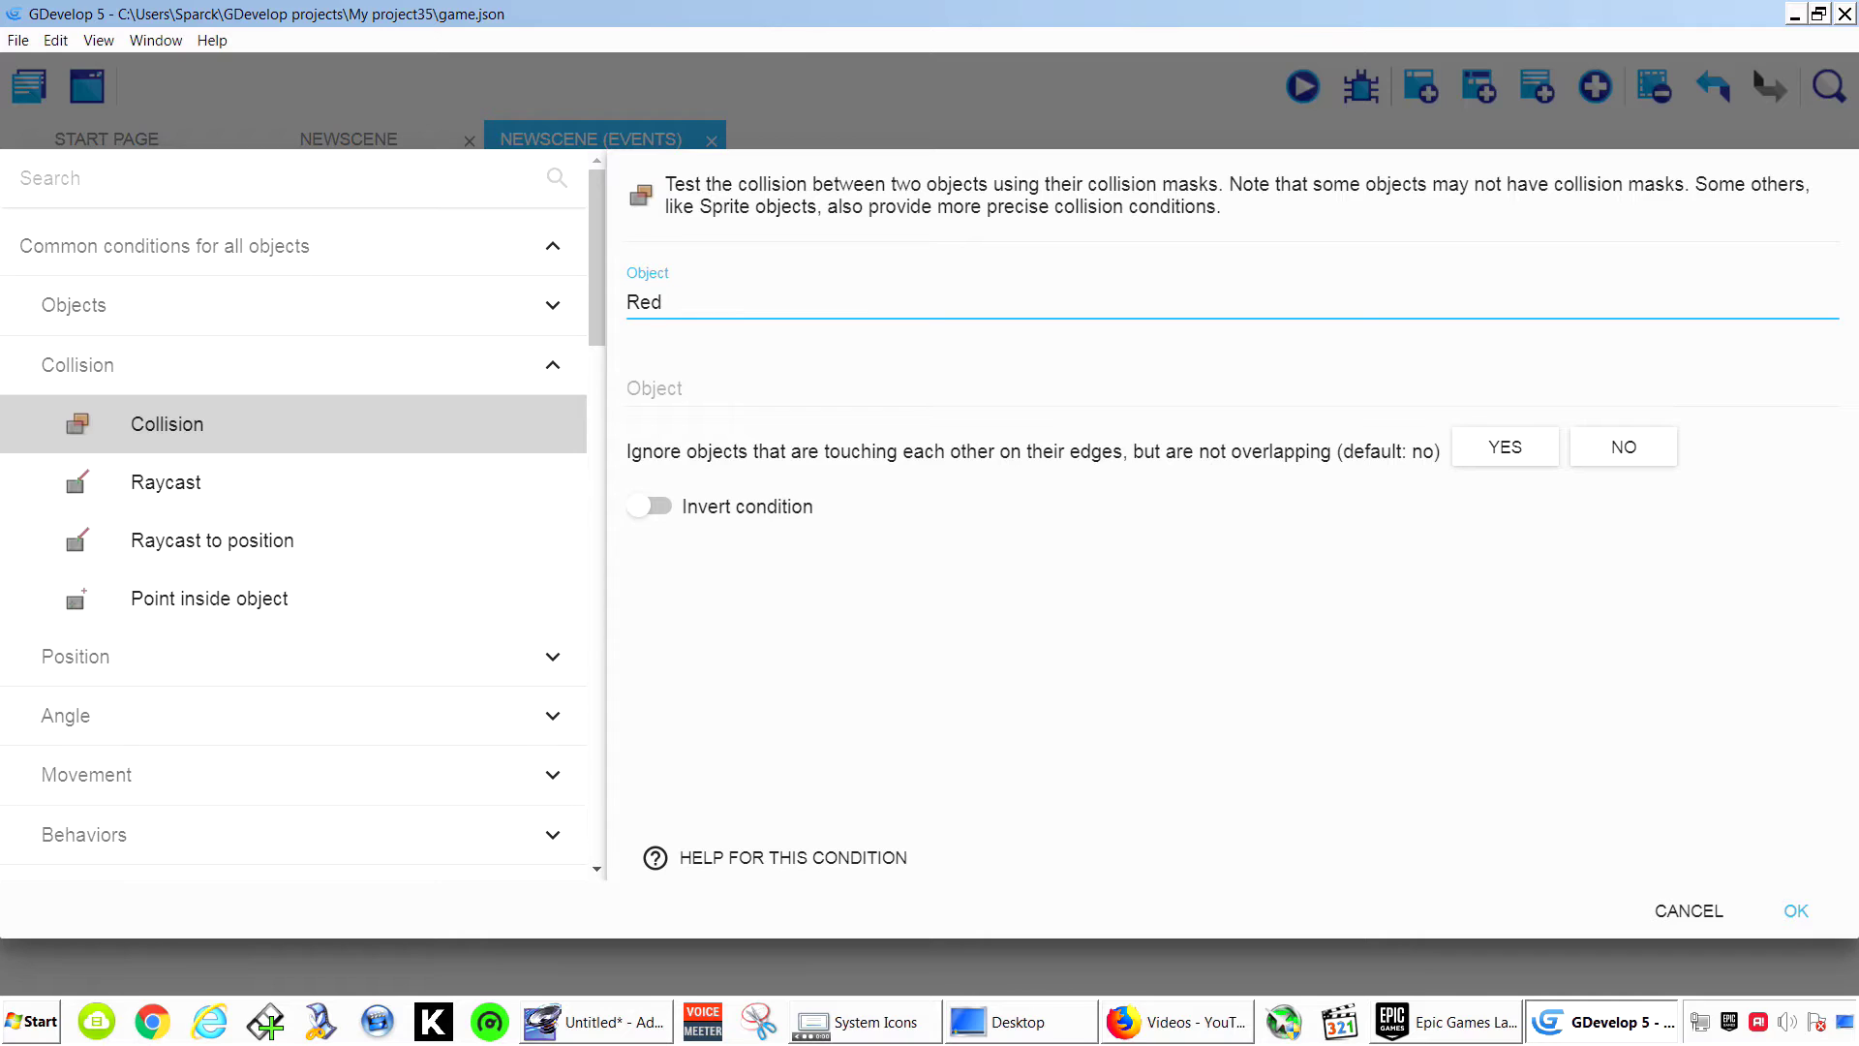
left_click(755, 388)
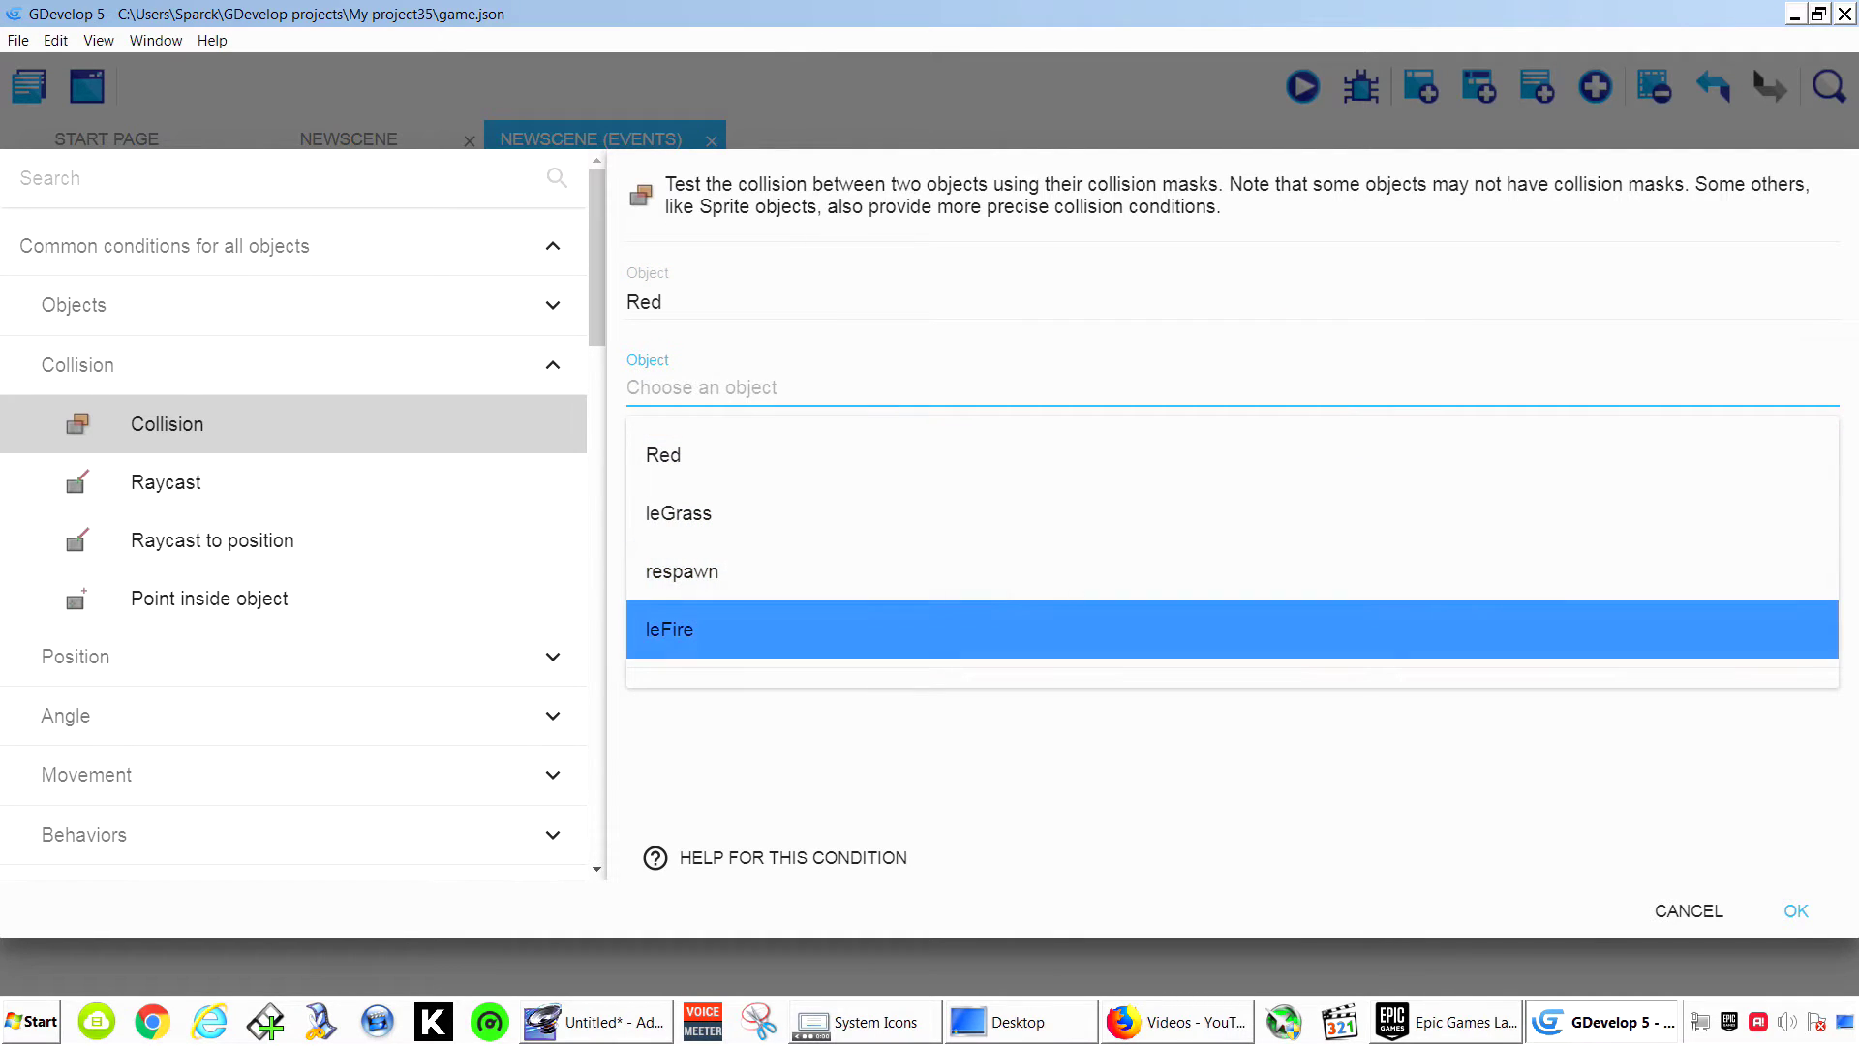
left_click(755, 630)
left_click(1796, 912)
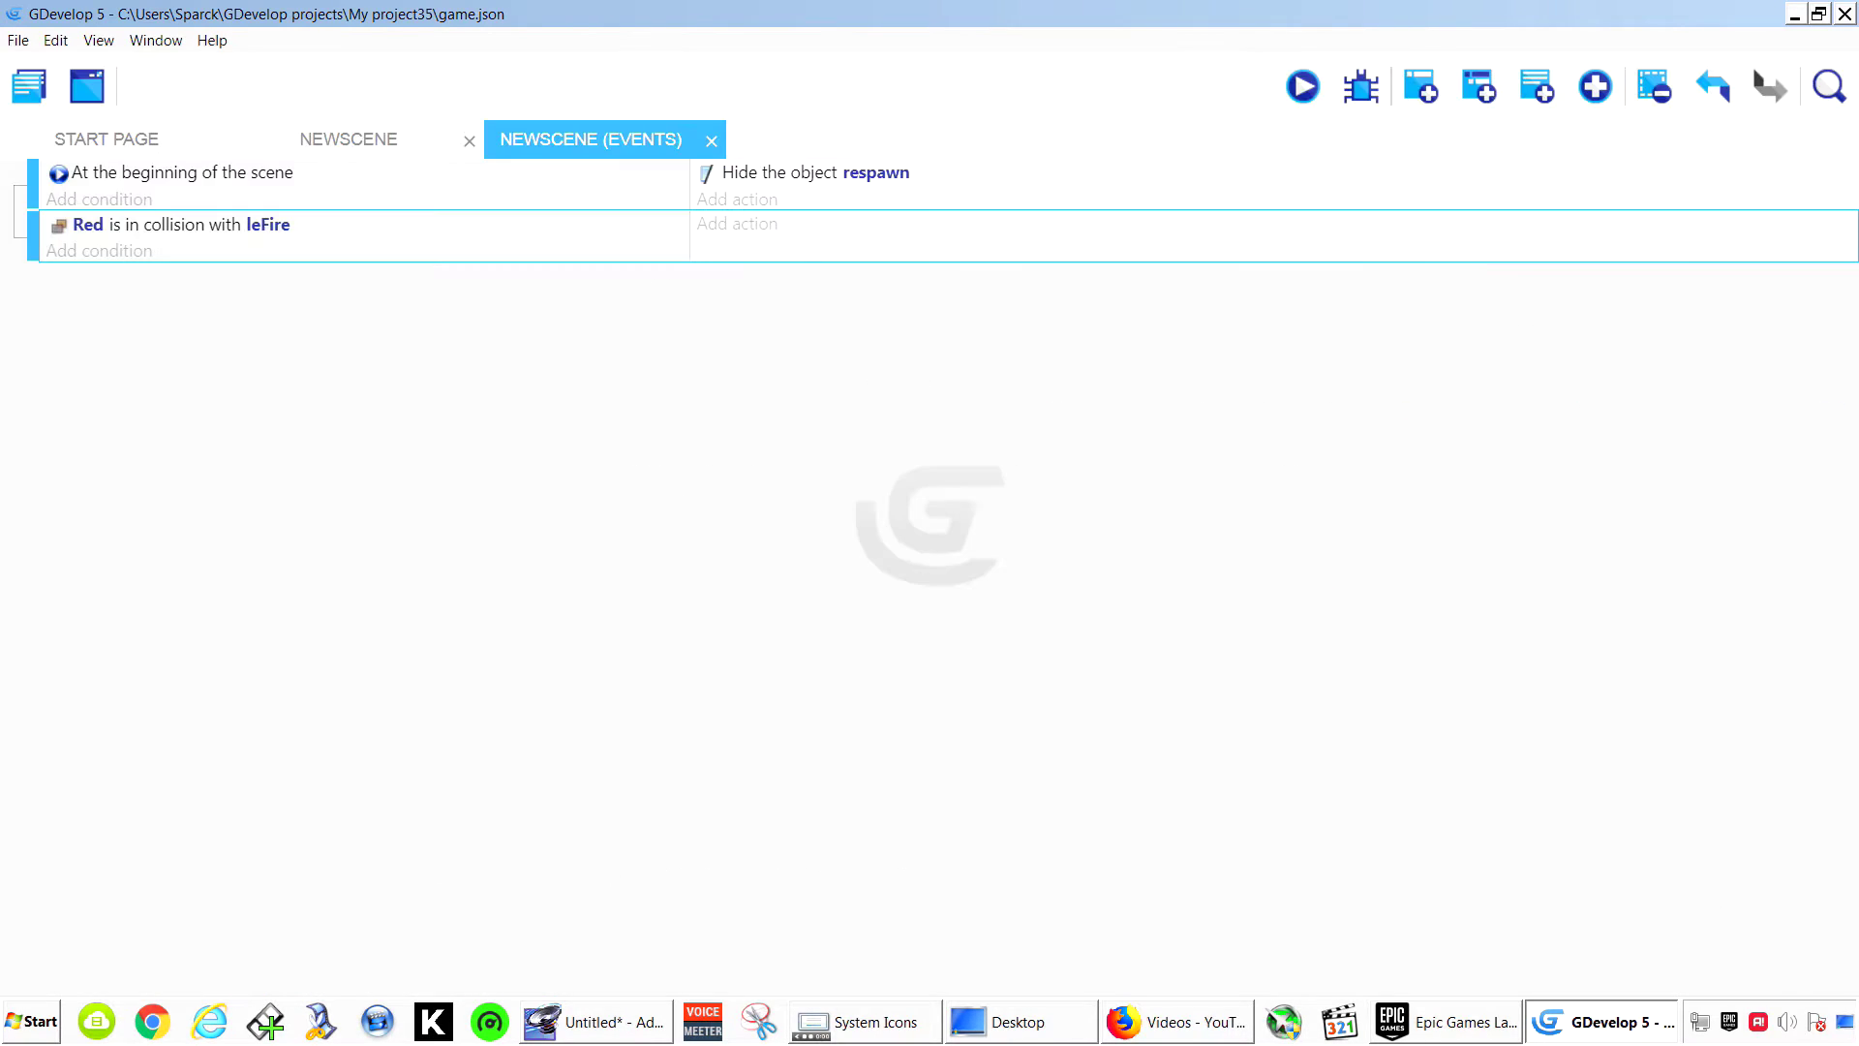
Add an action to the collision event that puts Red around respawn at a distance of 0.
left_click(737, 224)
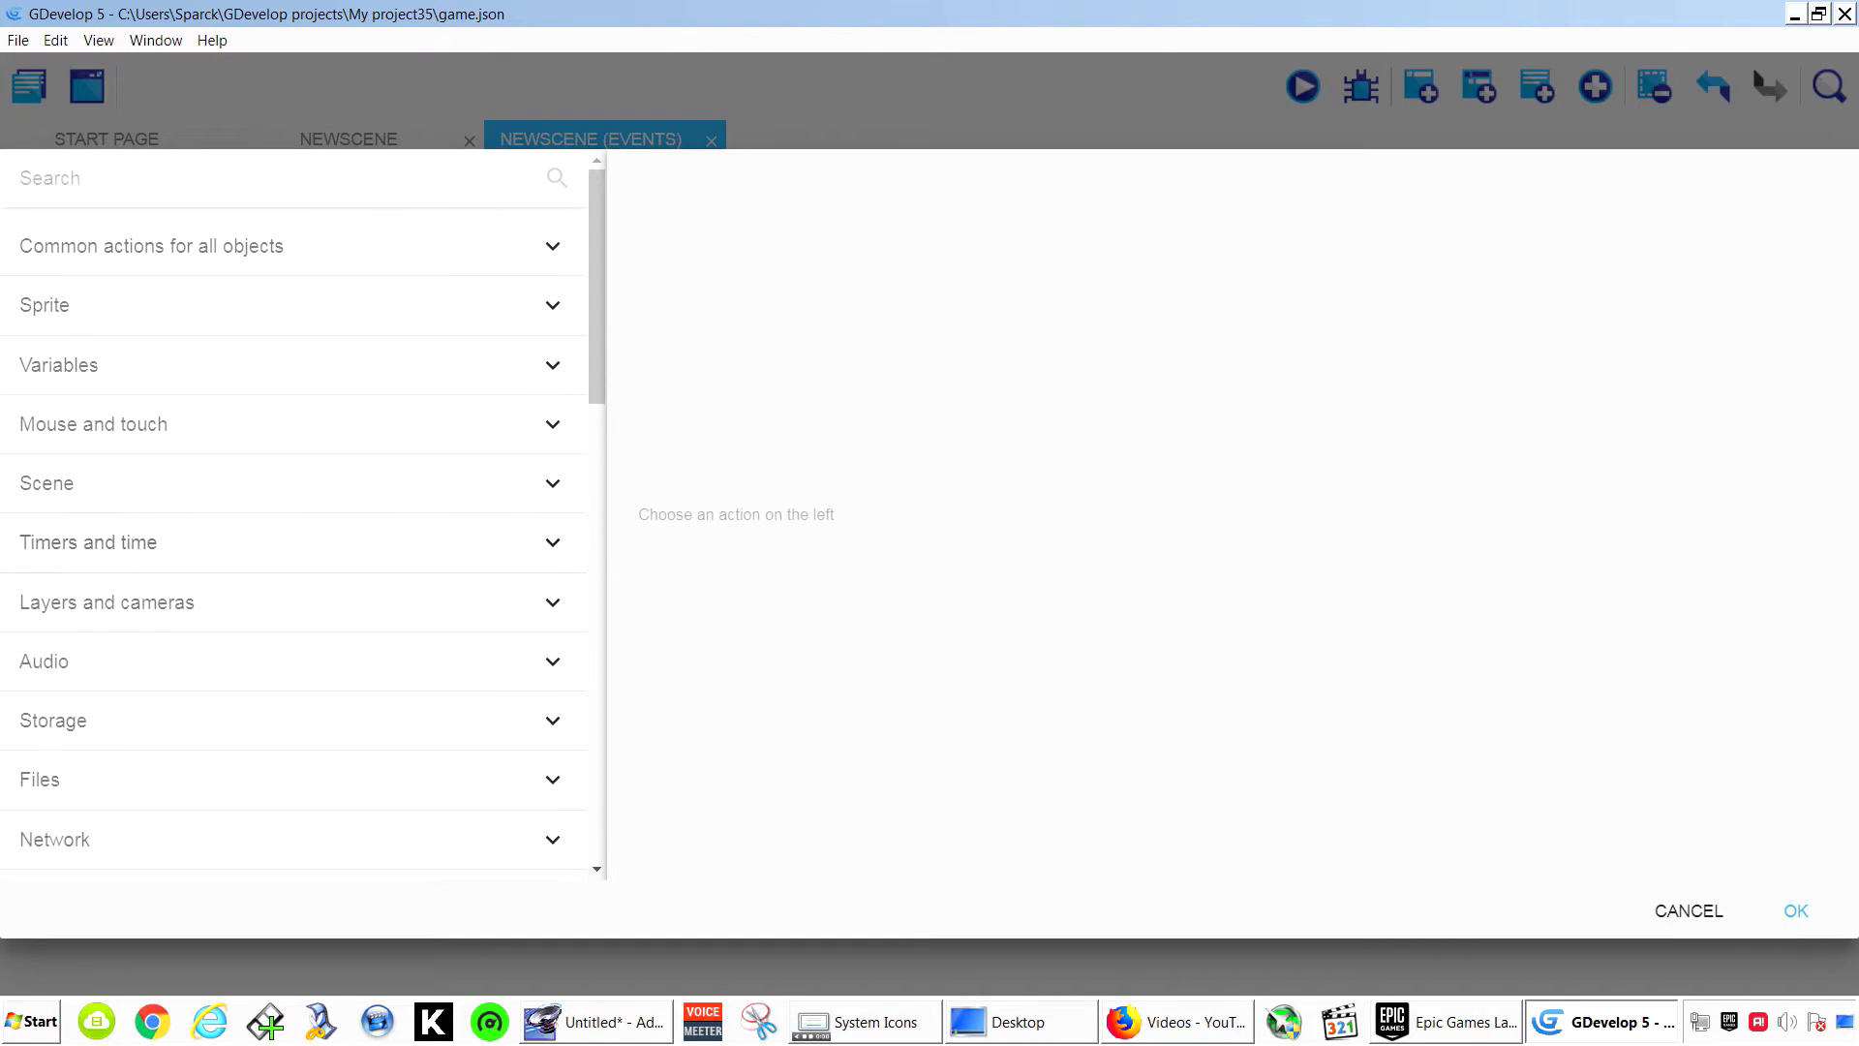
left_click(285, 247)
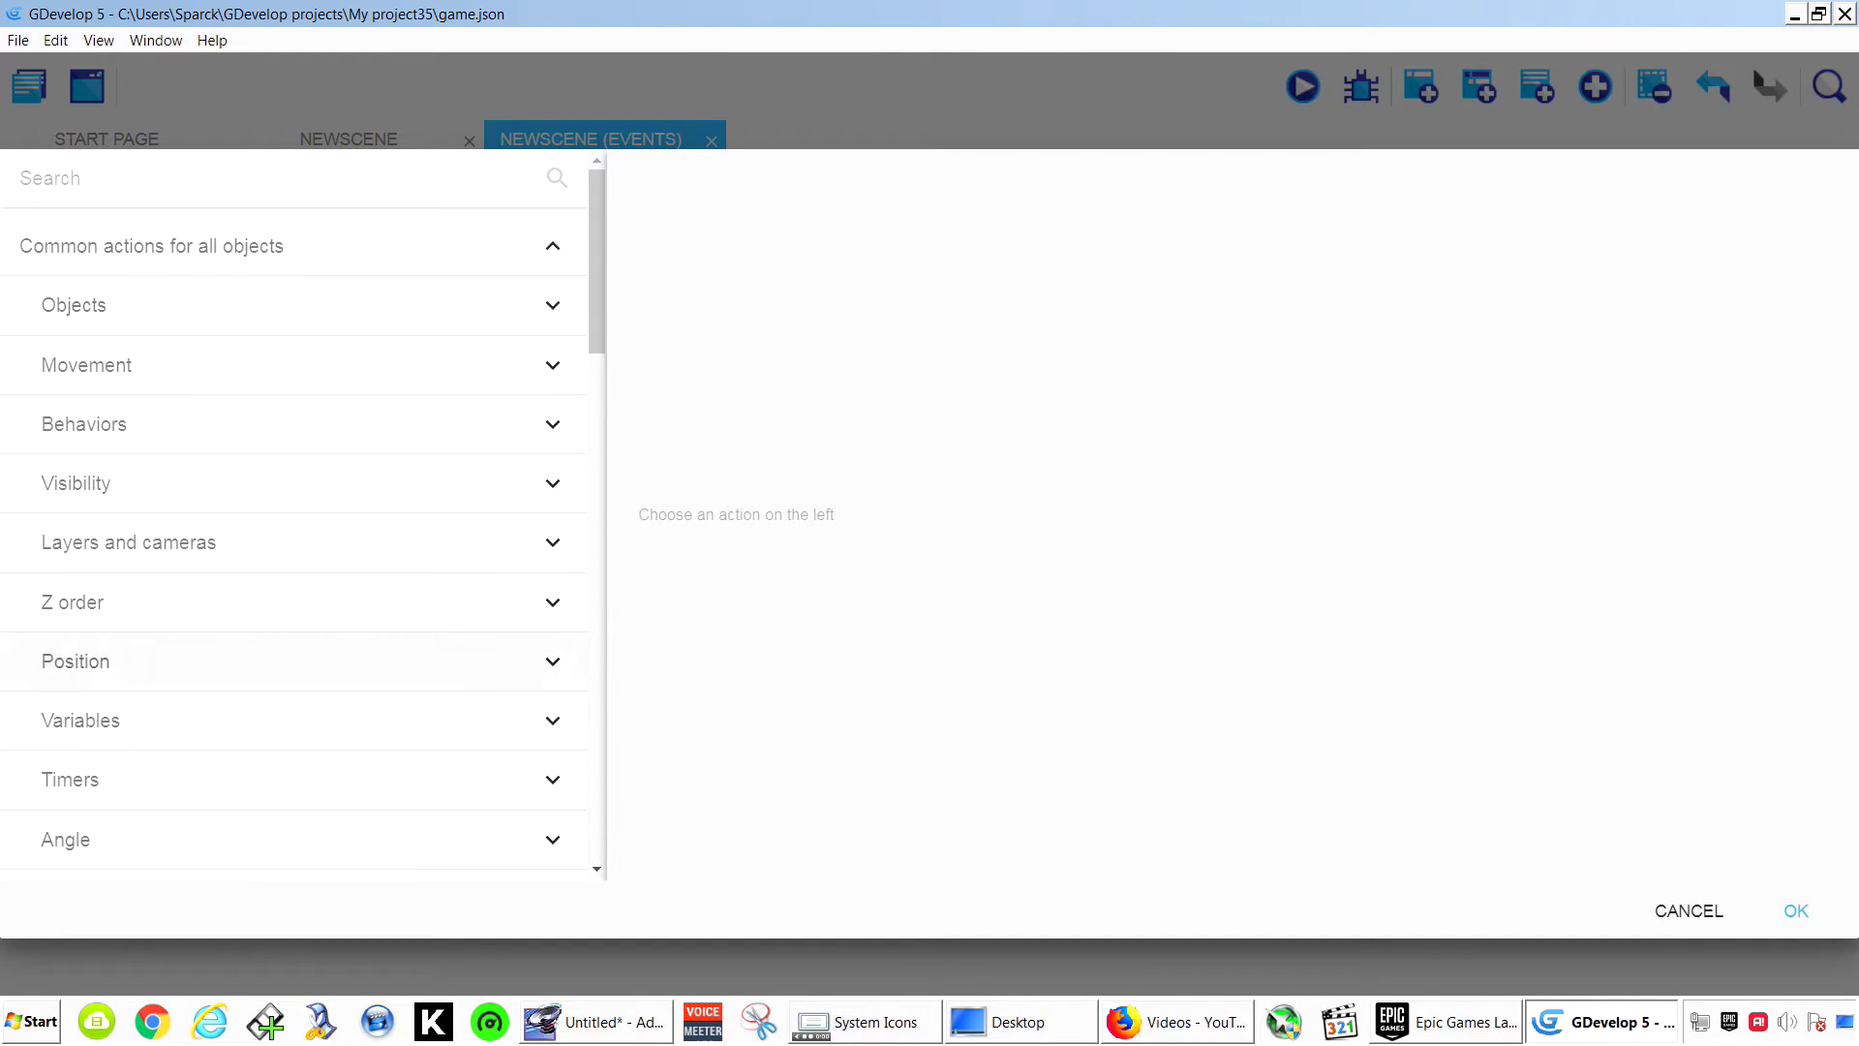
left_click(194, 662)
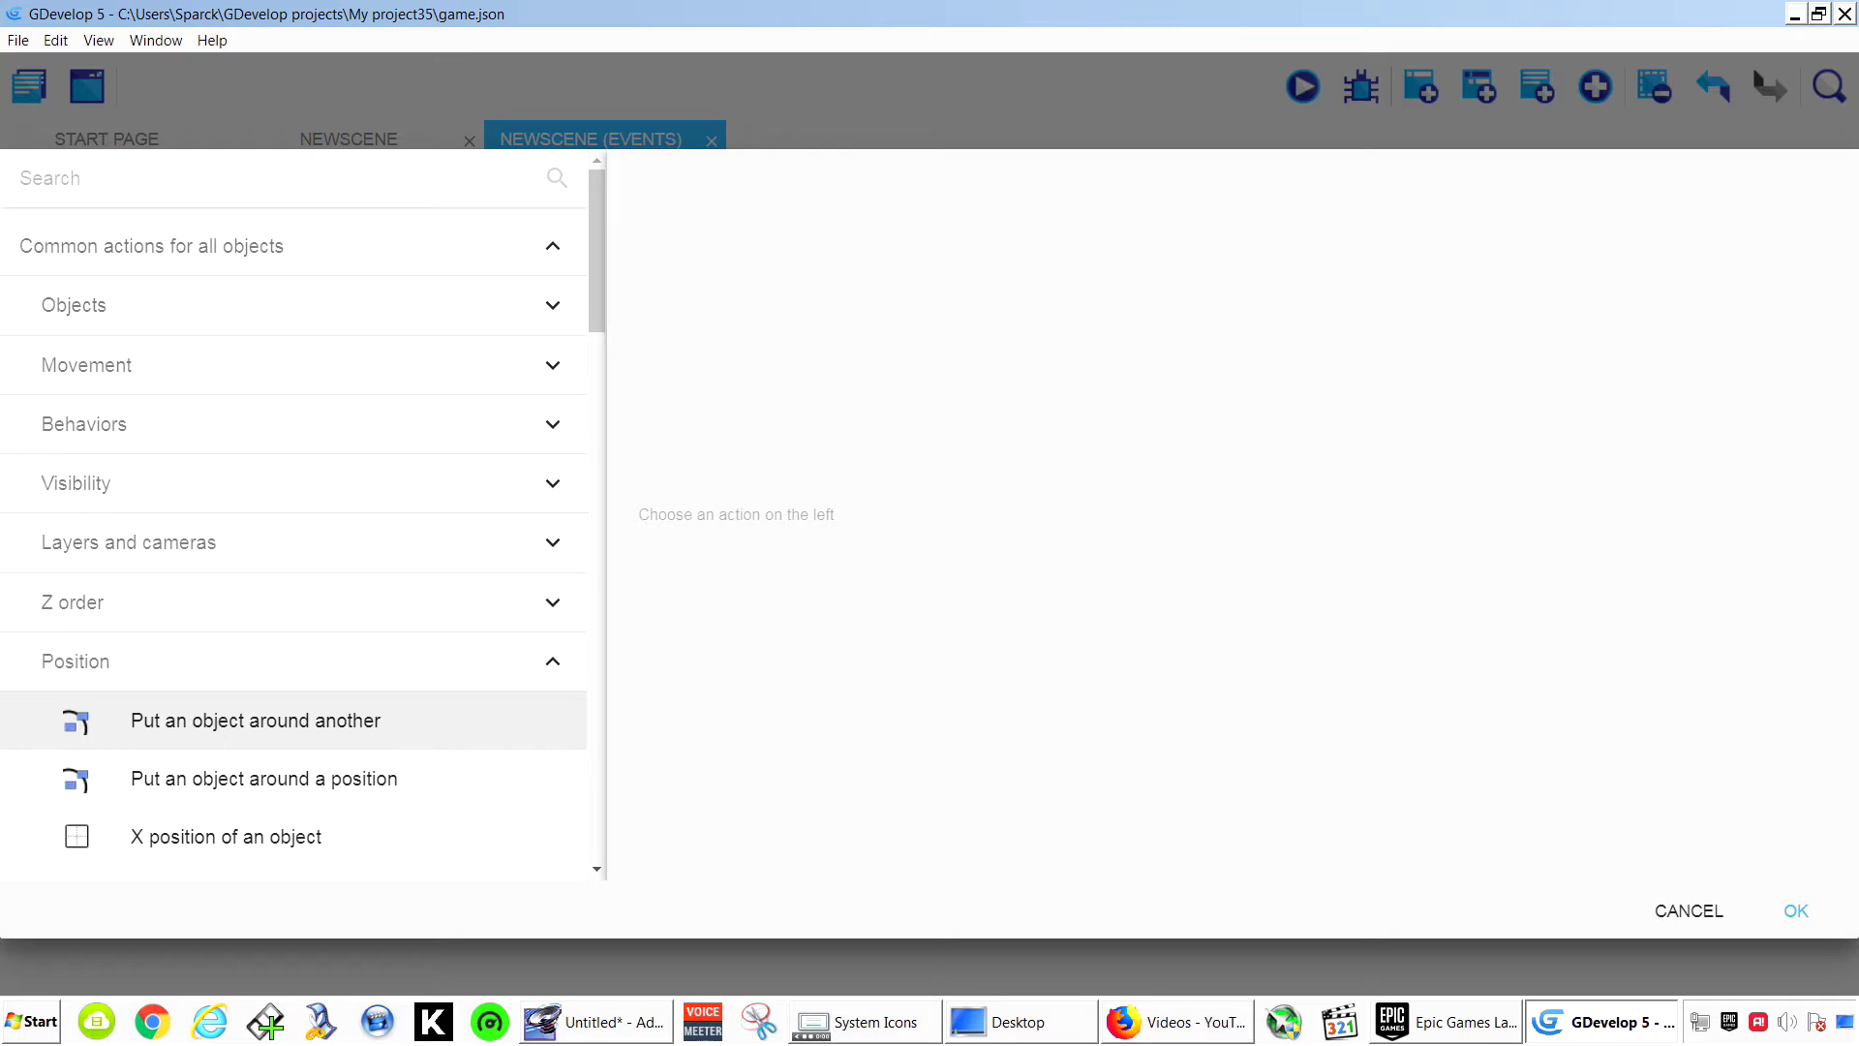
left_click(343, 721)
left_click(813, 346)
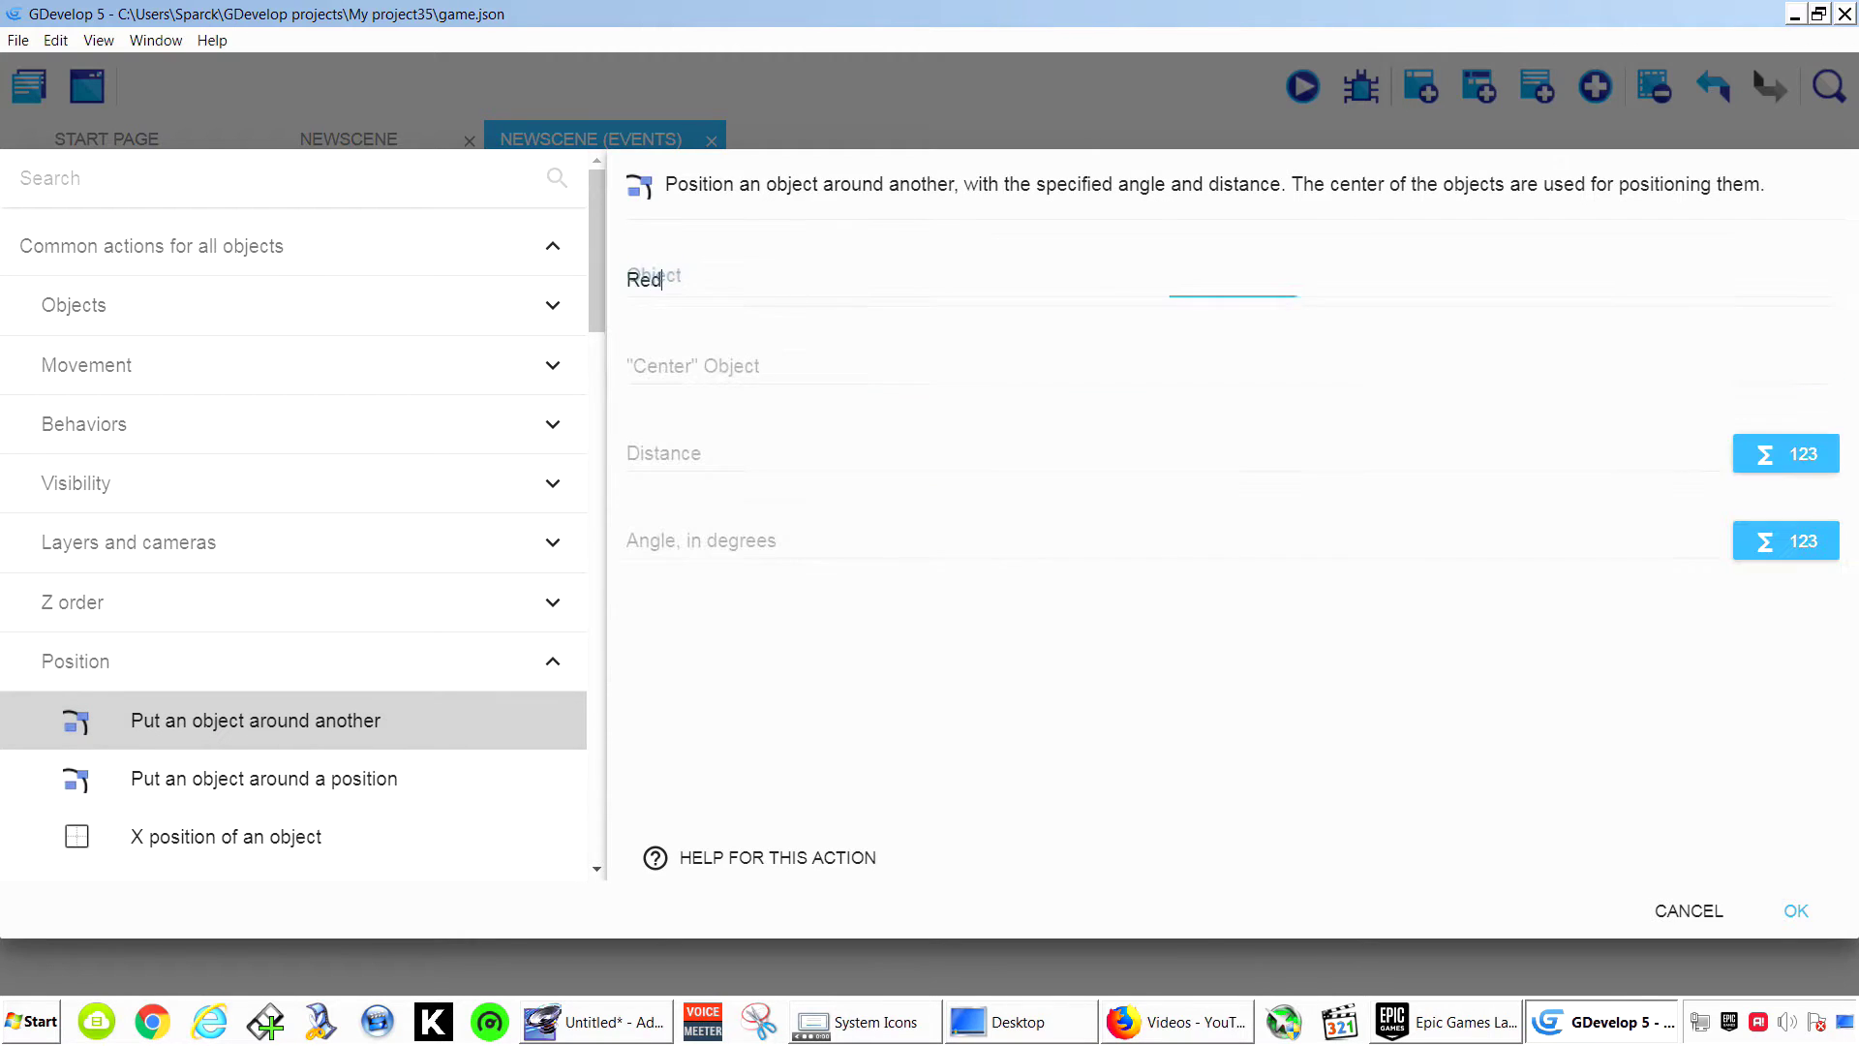
left_click(813, 366)
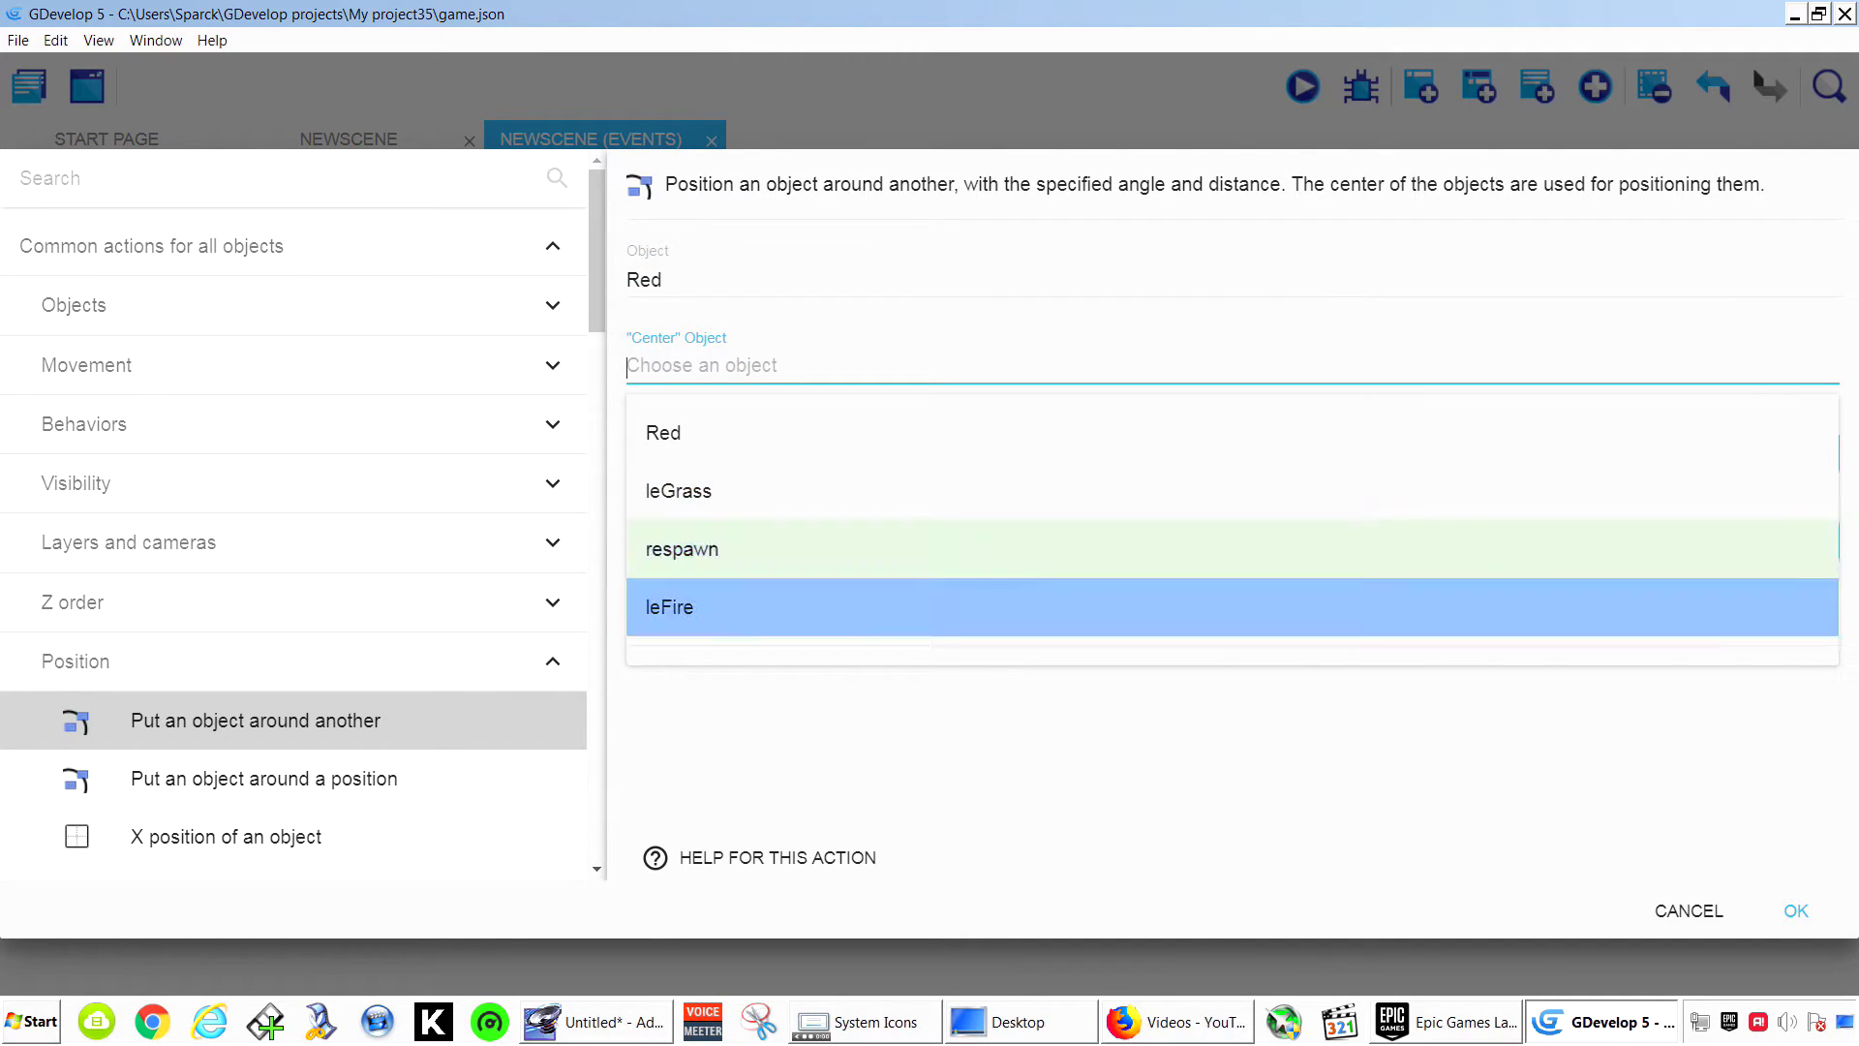
left_click(813, 549)
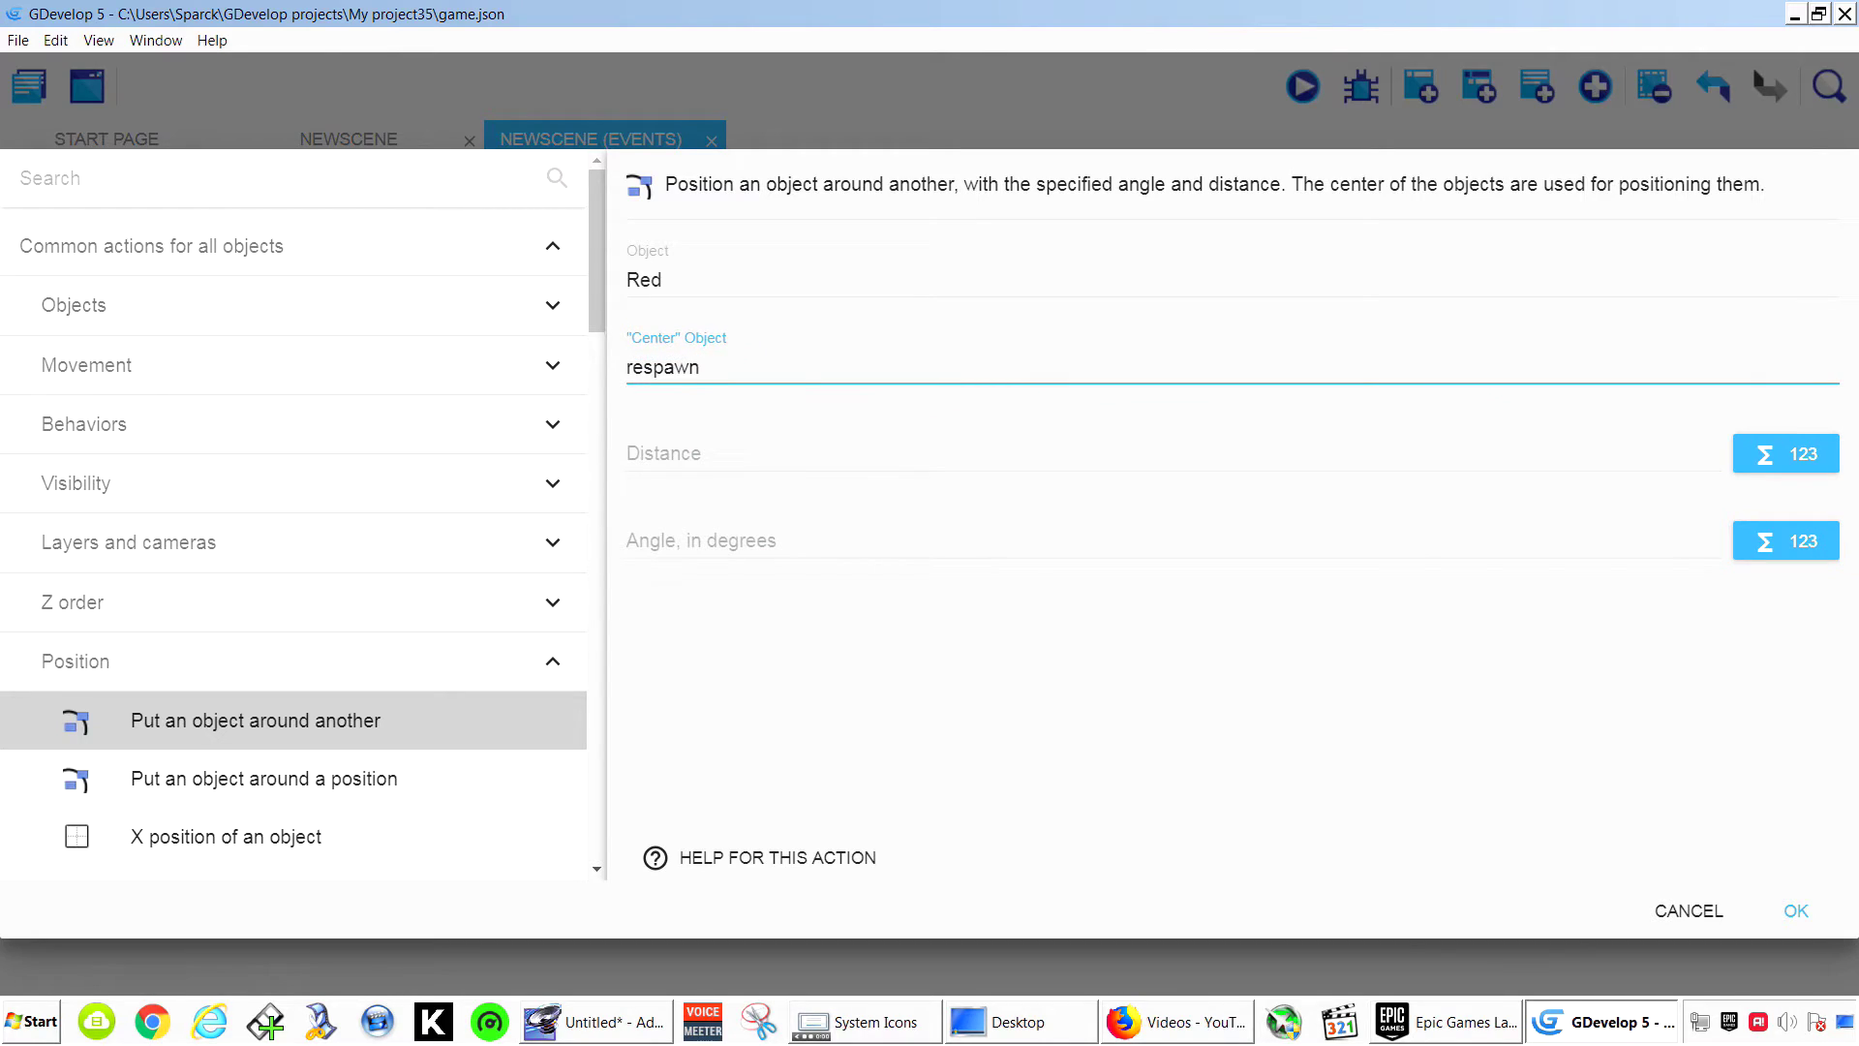
left_click(814, 453)
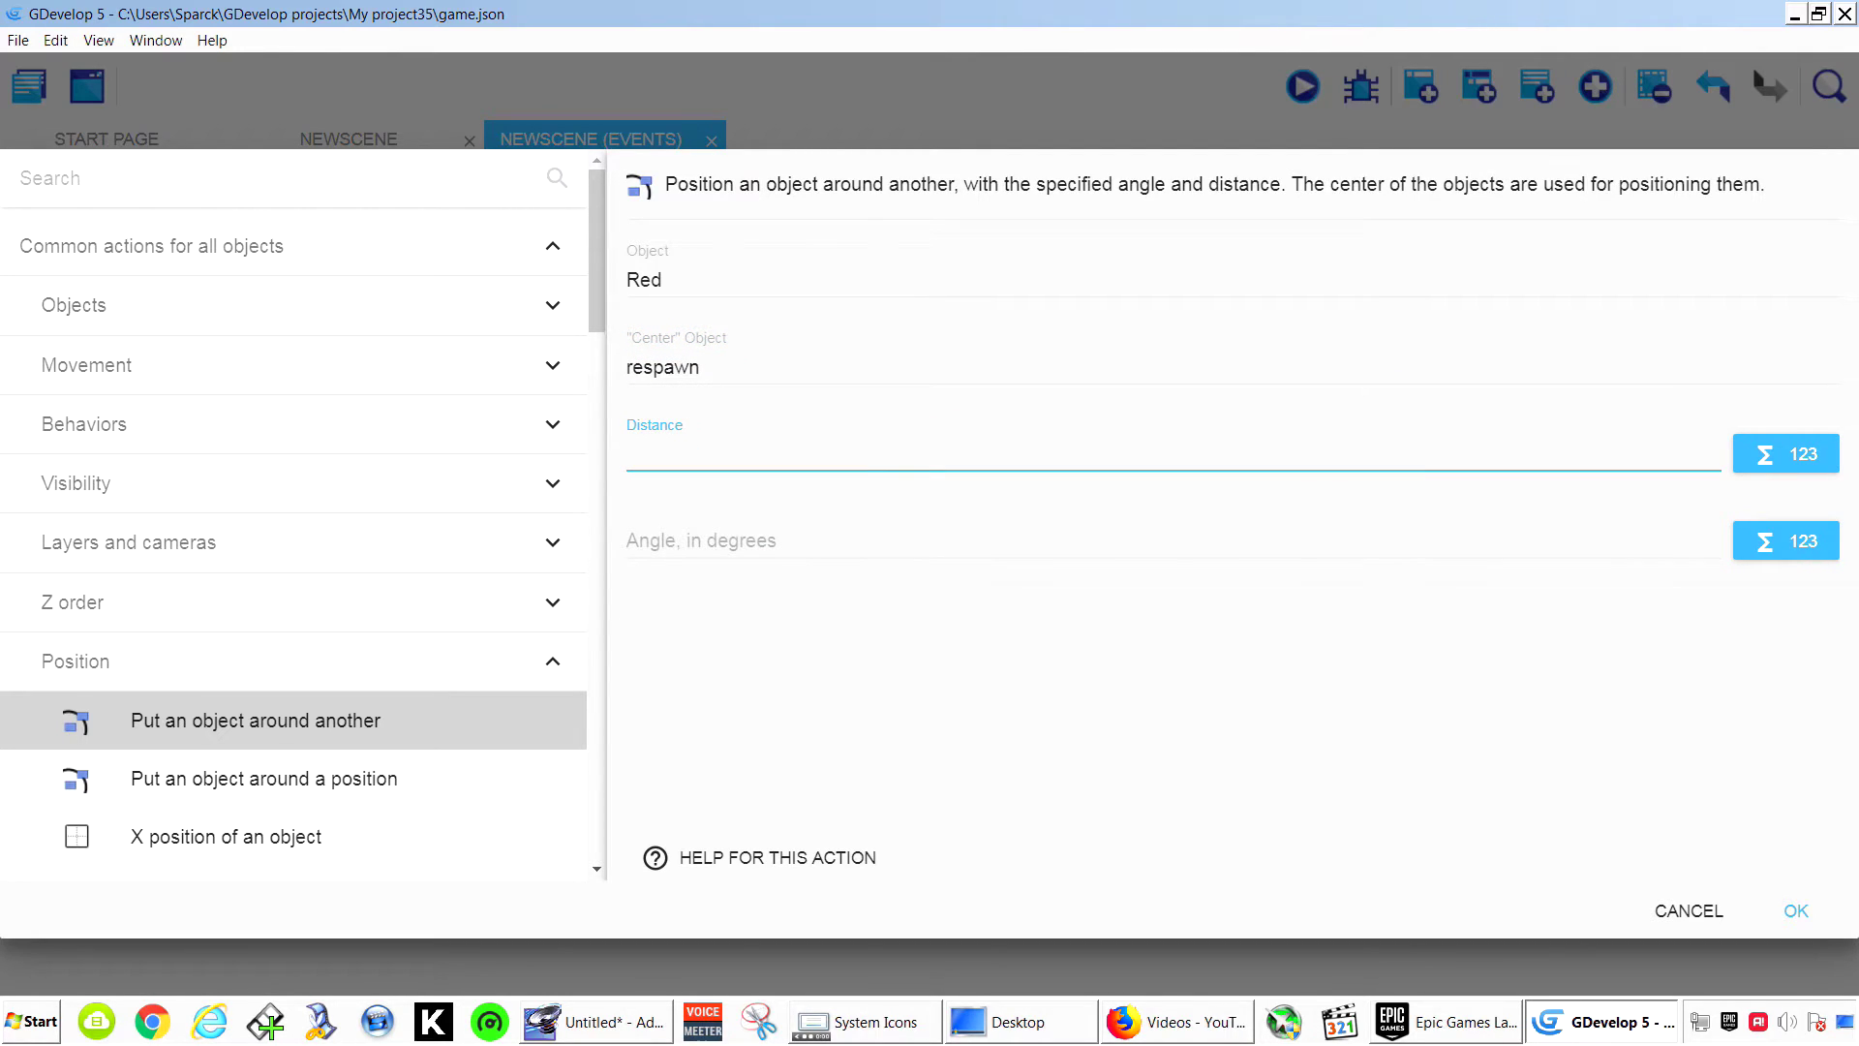
left_click(813, 541)
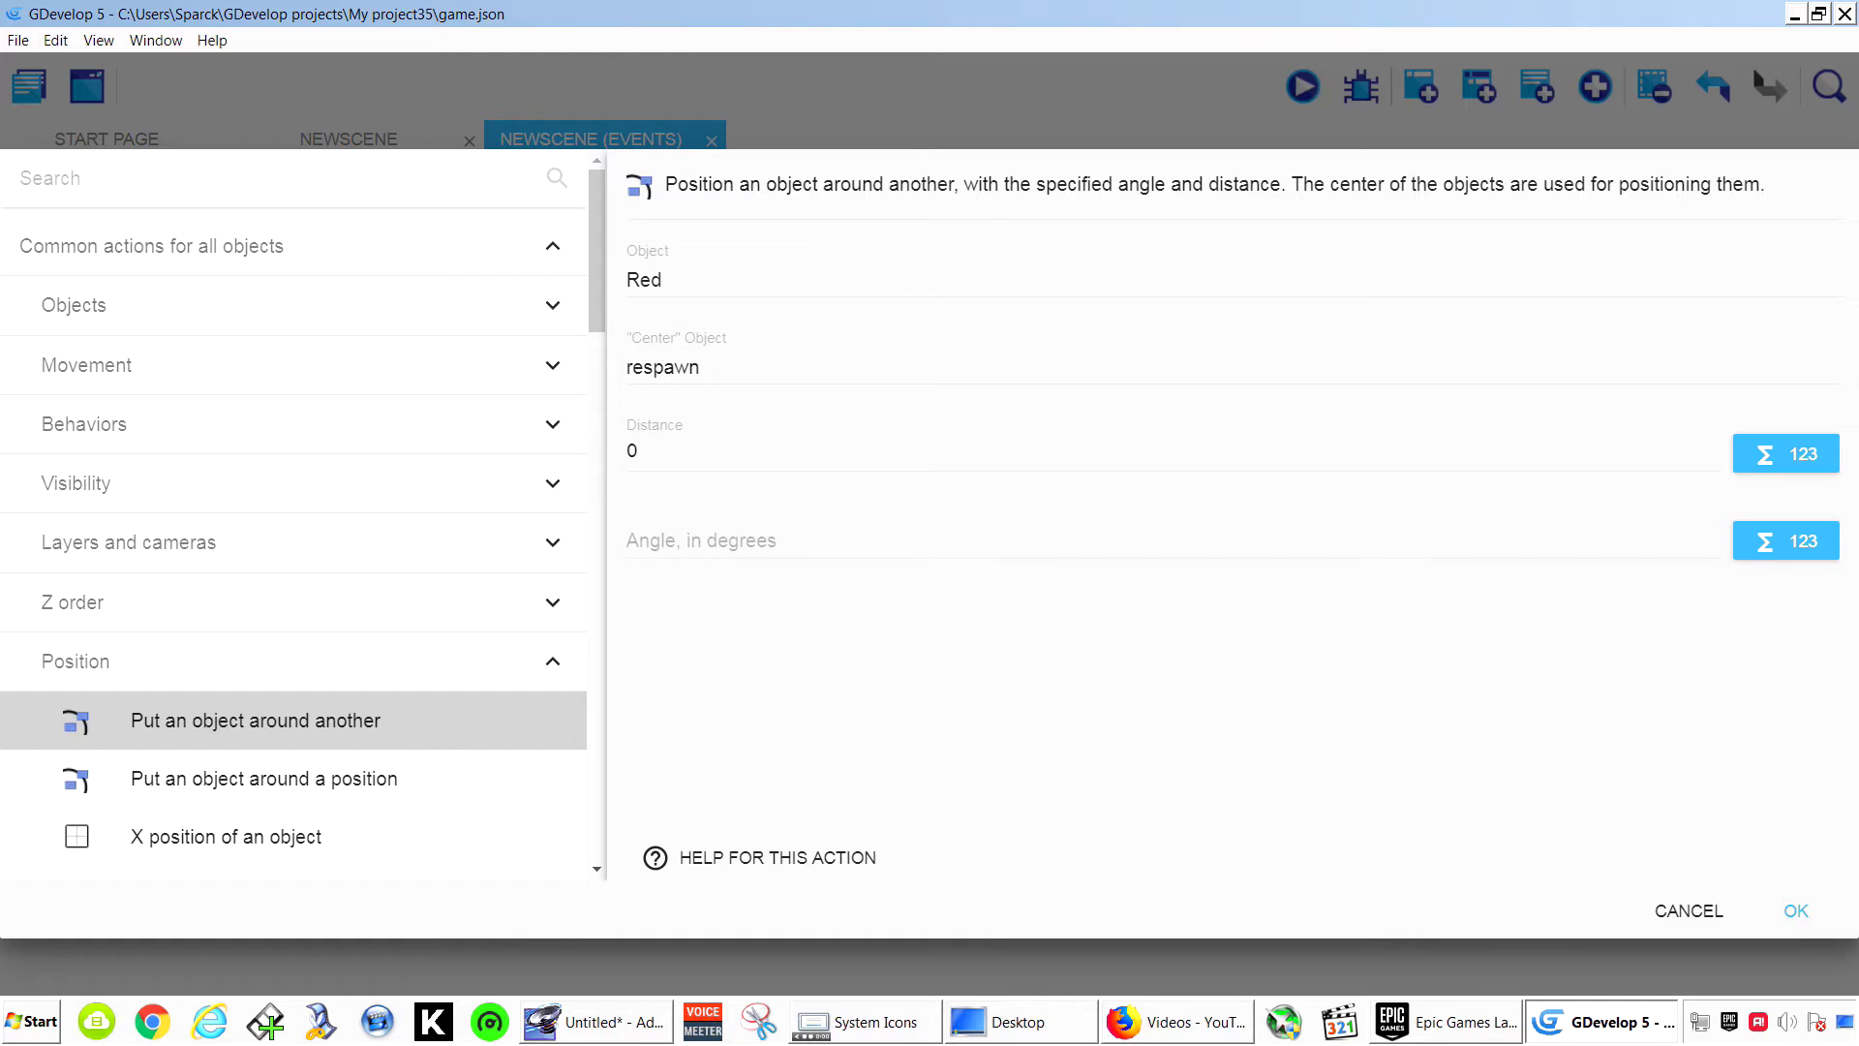
left_click(1796, 912)
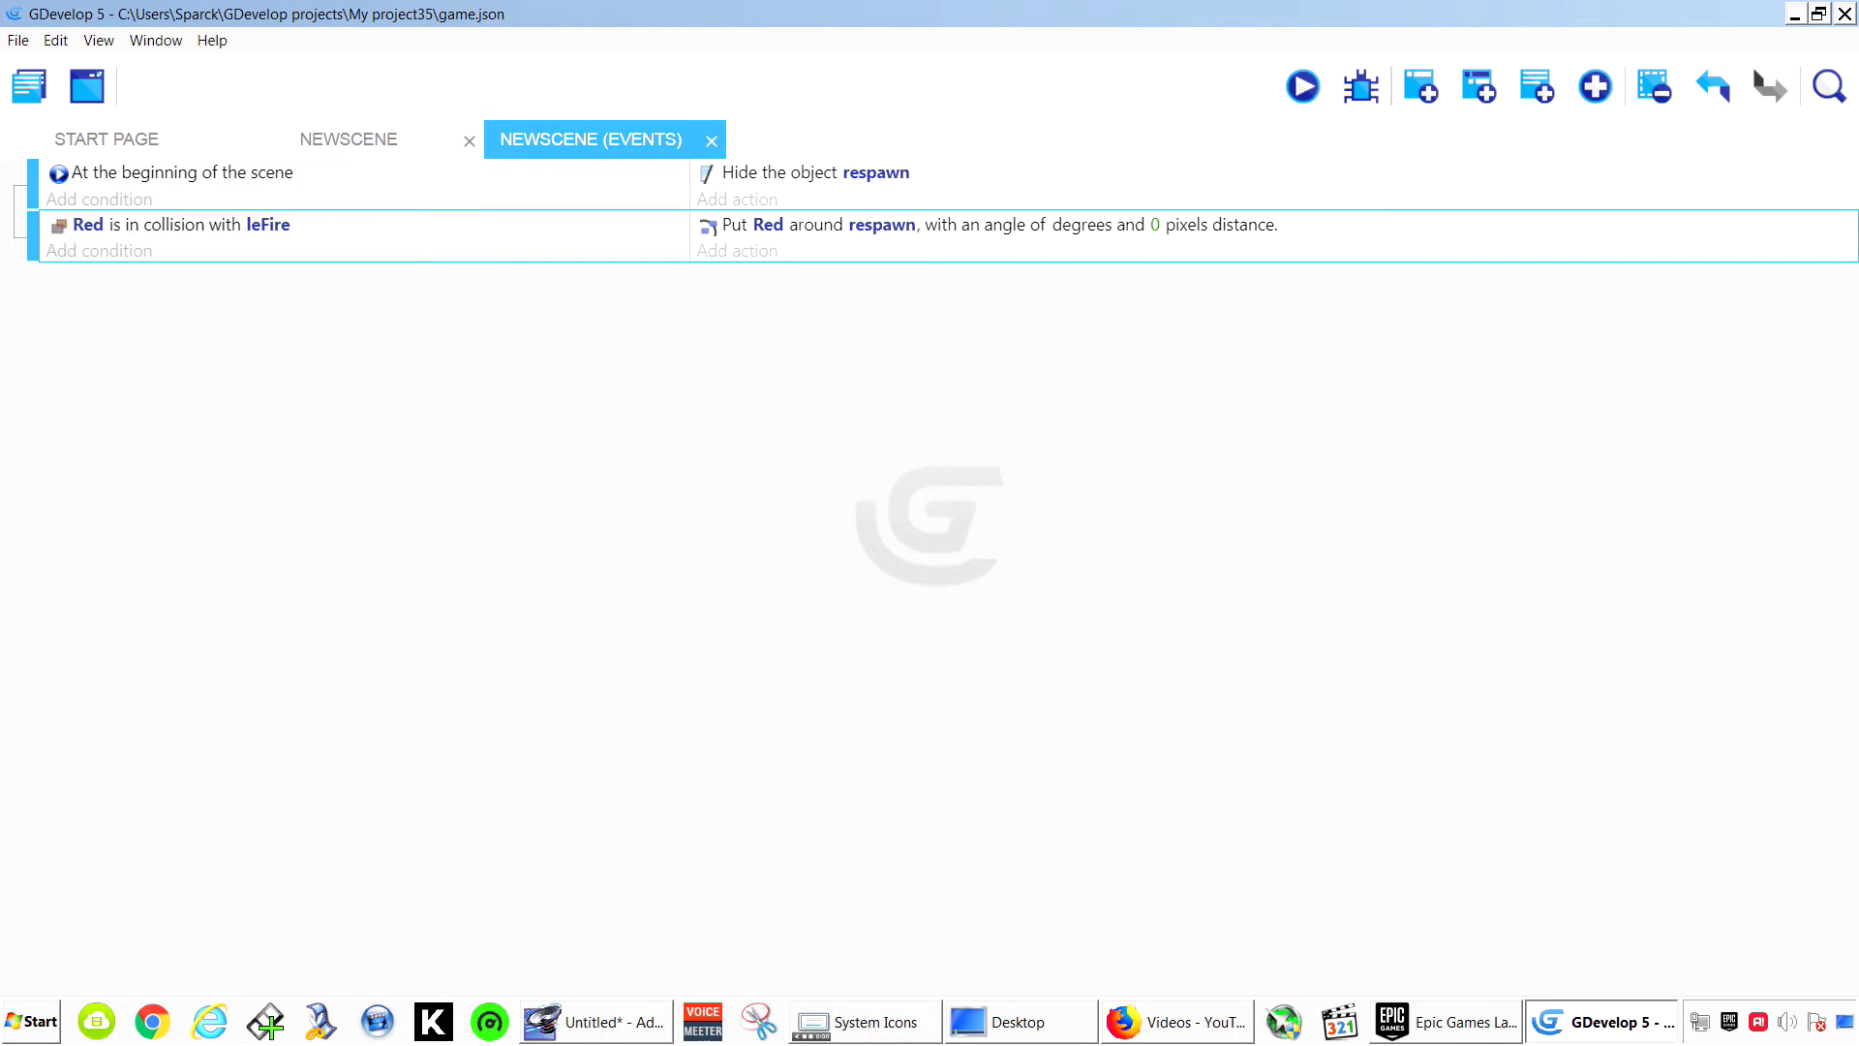
Preview the game and move and jump Red toward the fire repeatedly to test the respawn event.
key("ctrl+Return")
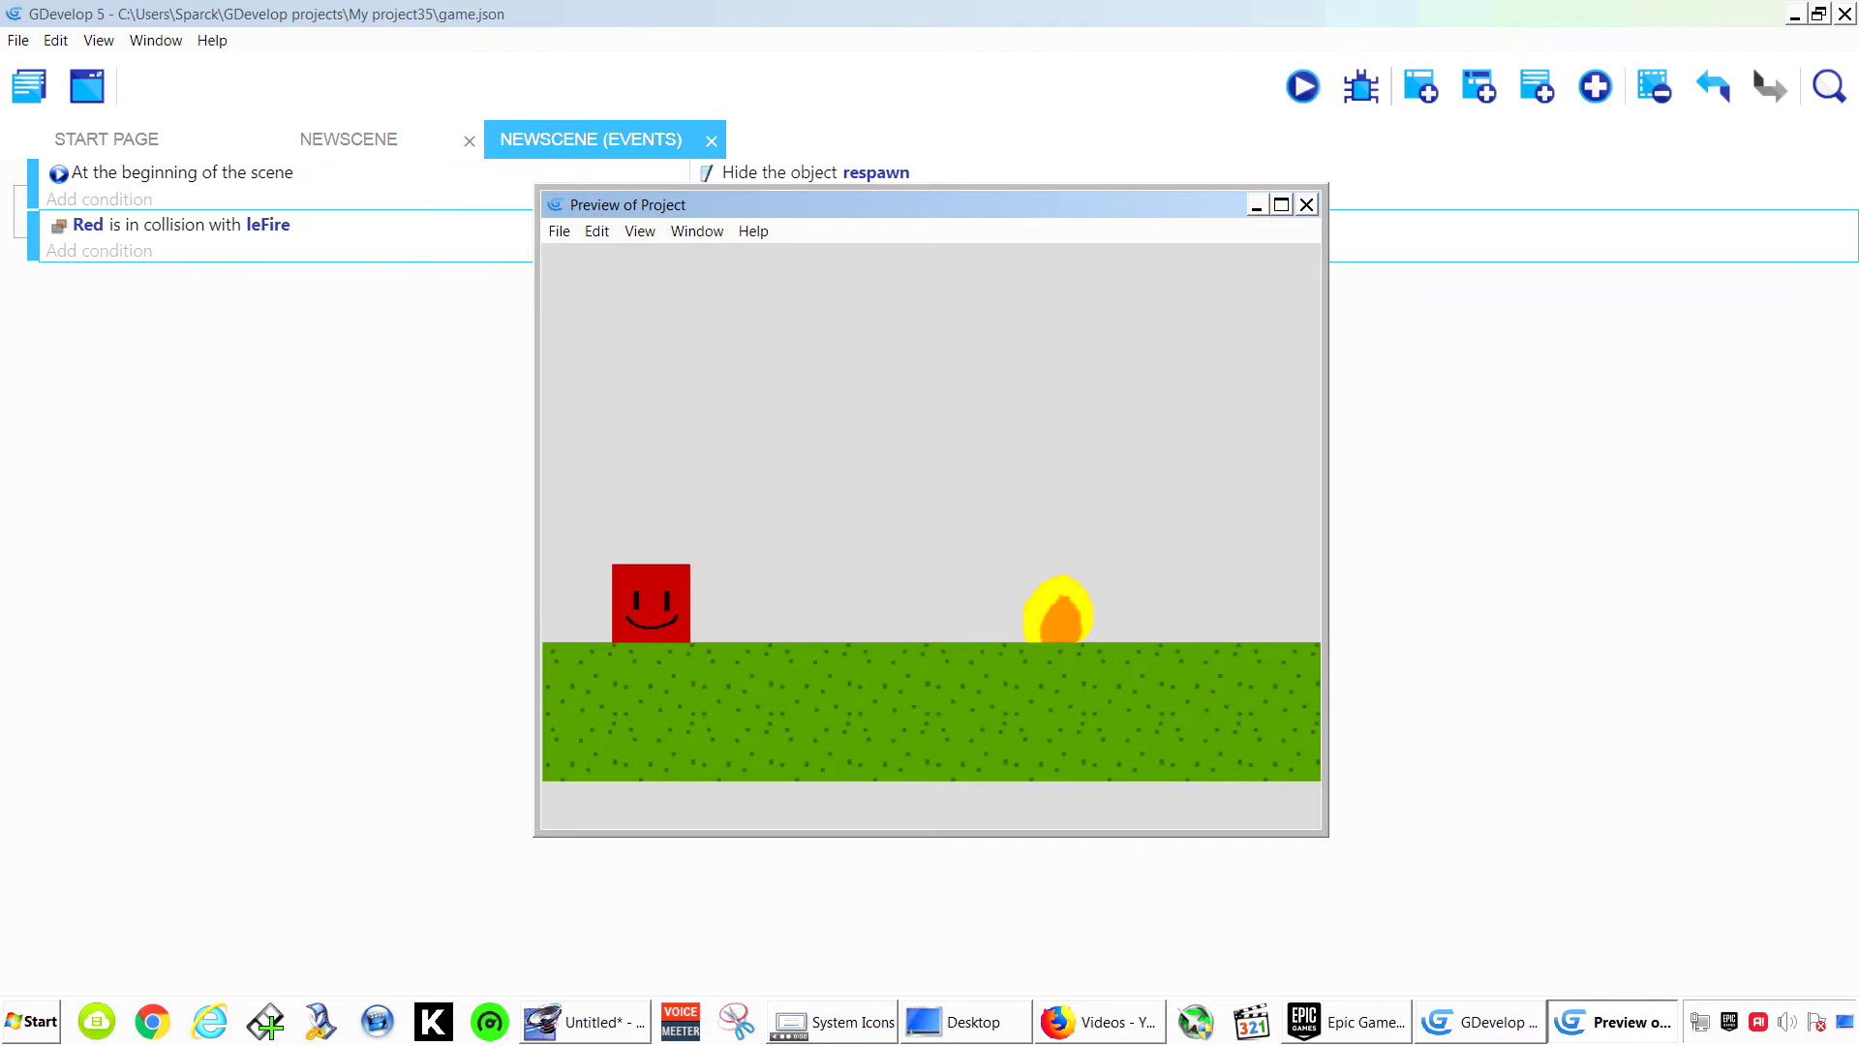
key("Right")
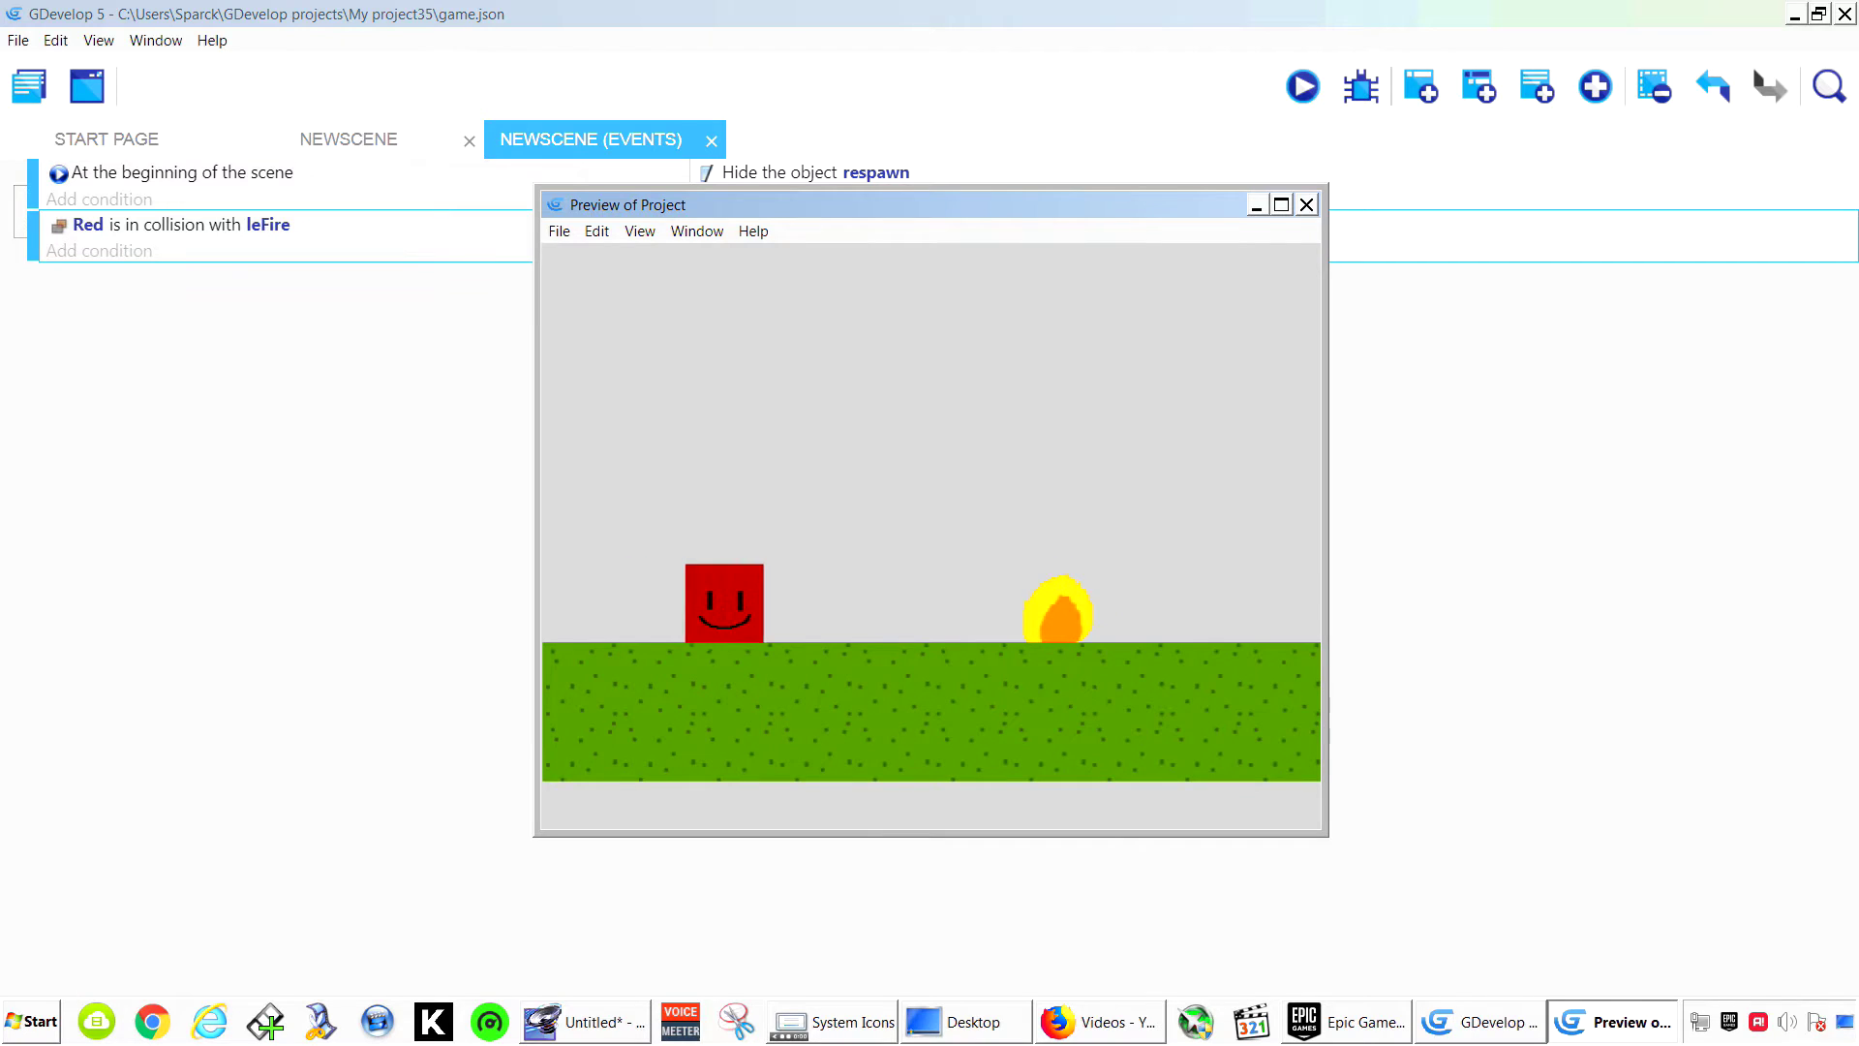
key("space")
key("Right")
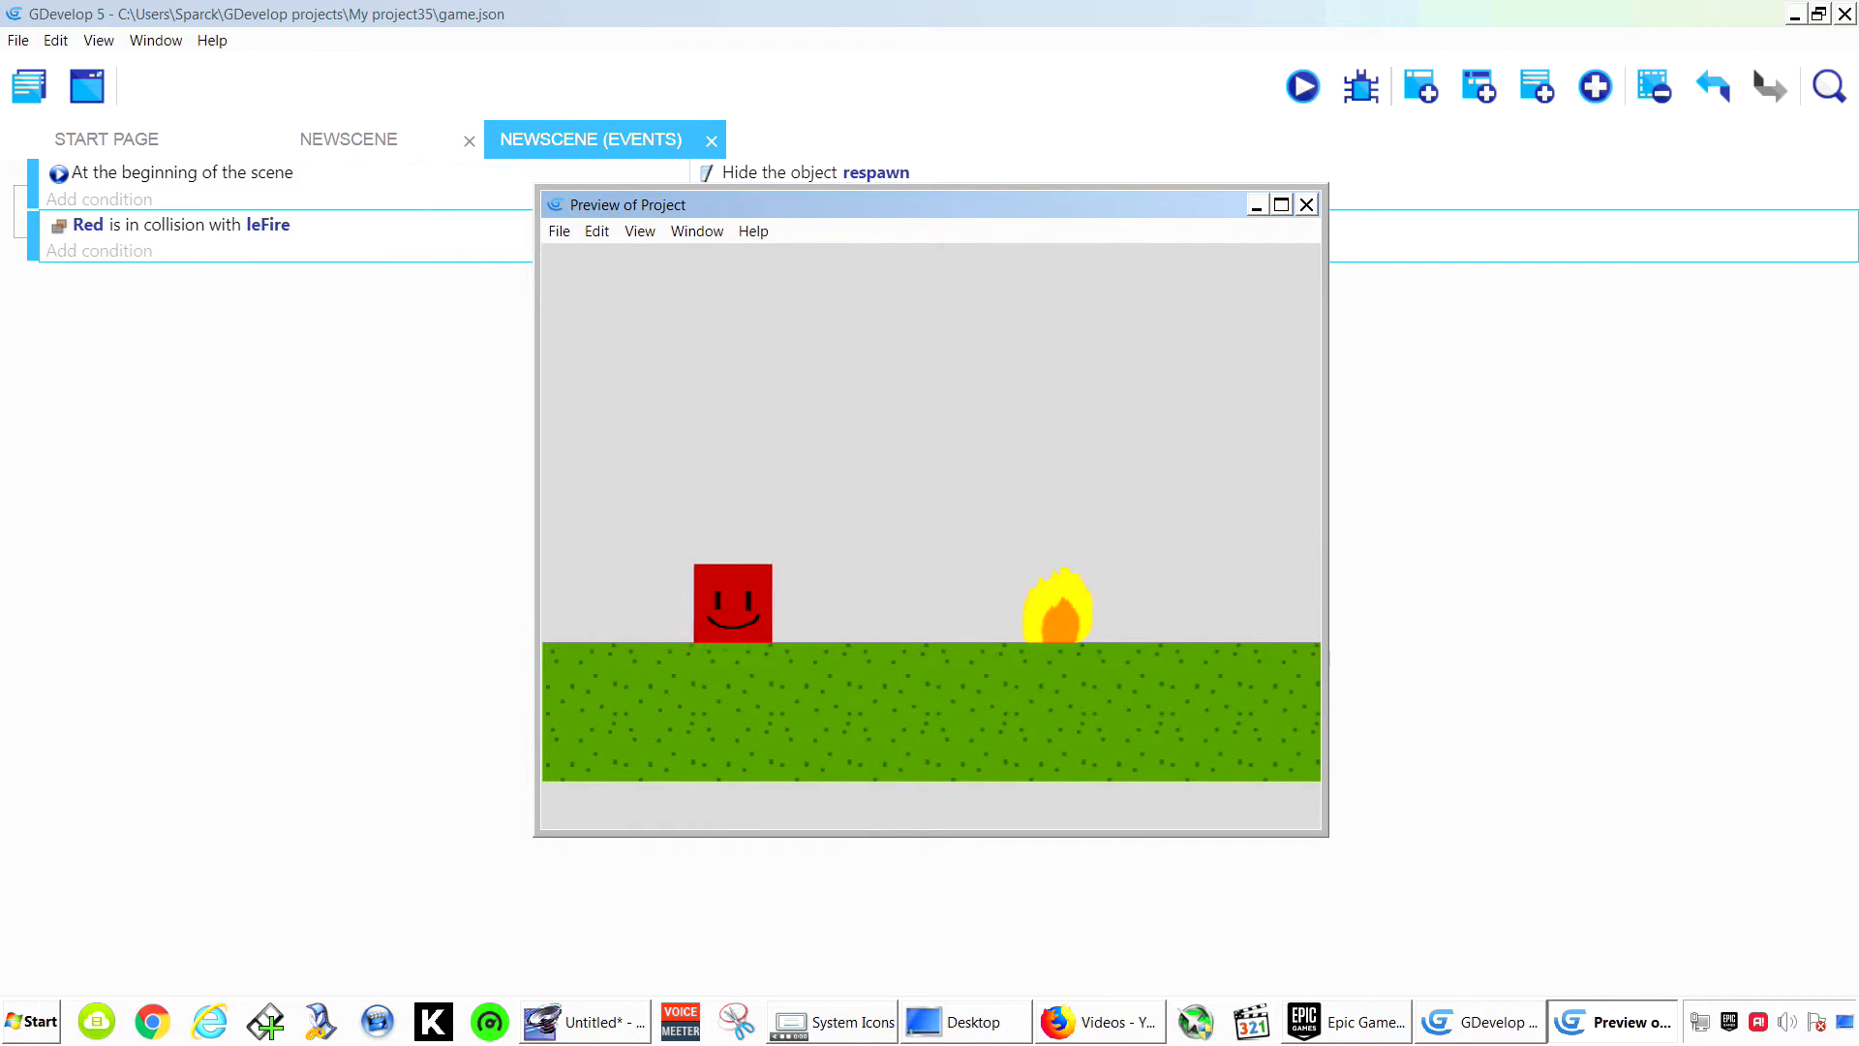
key("space")
key("Right")
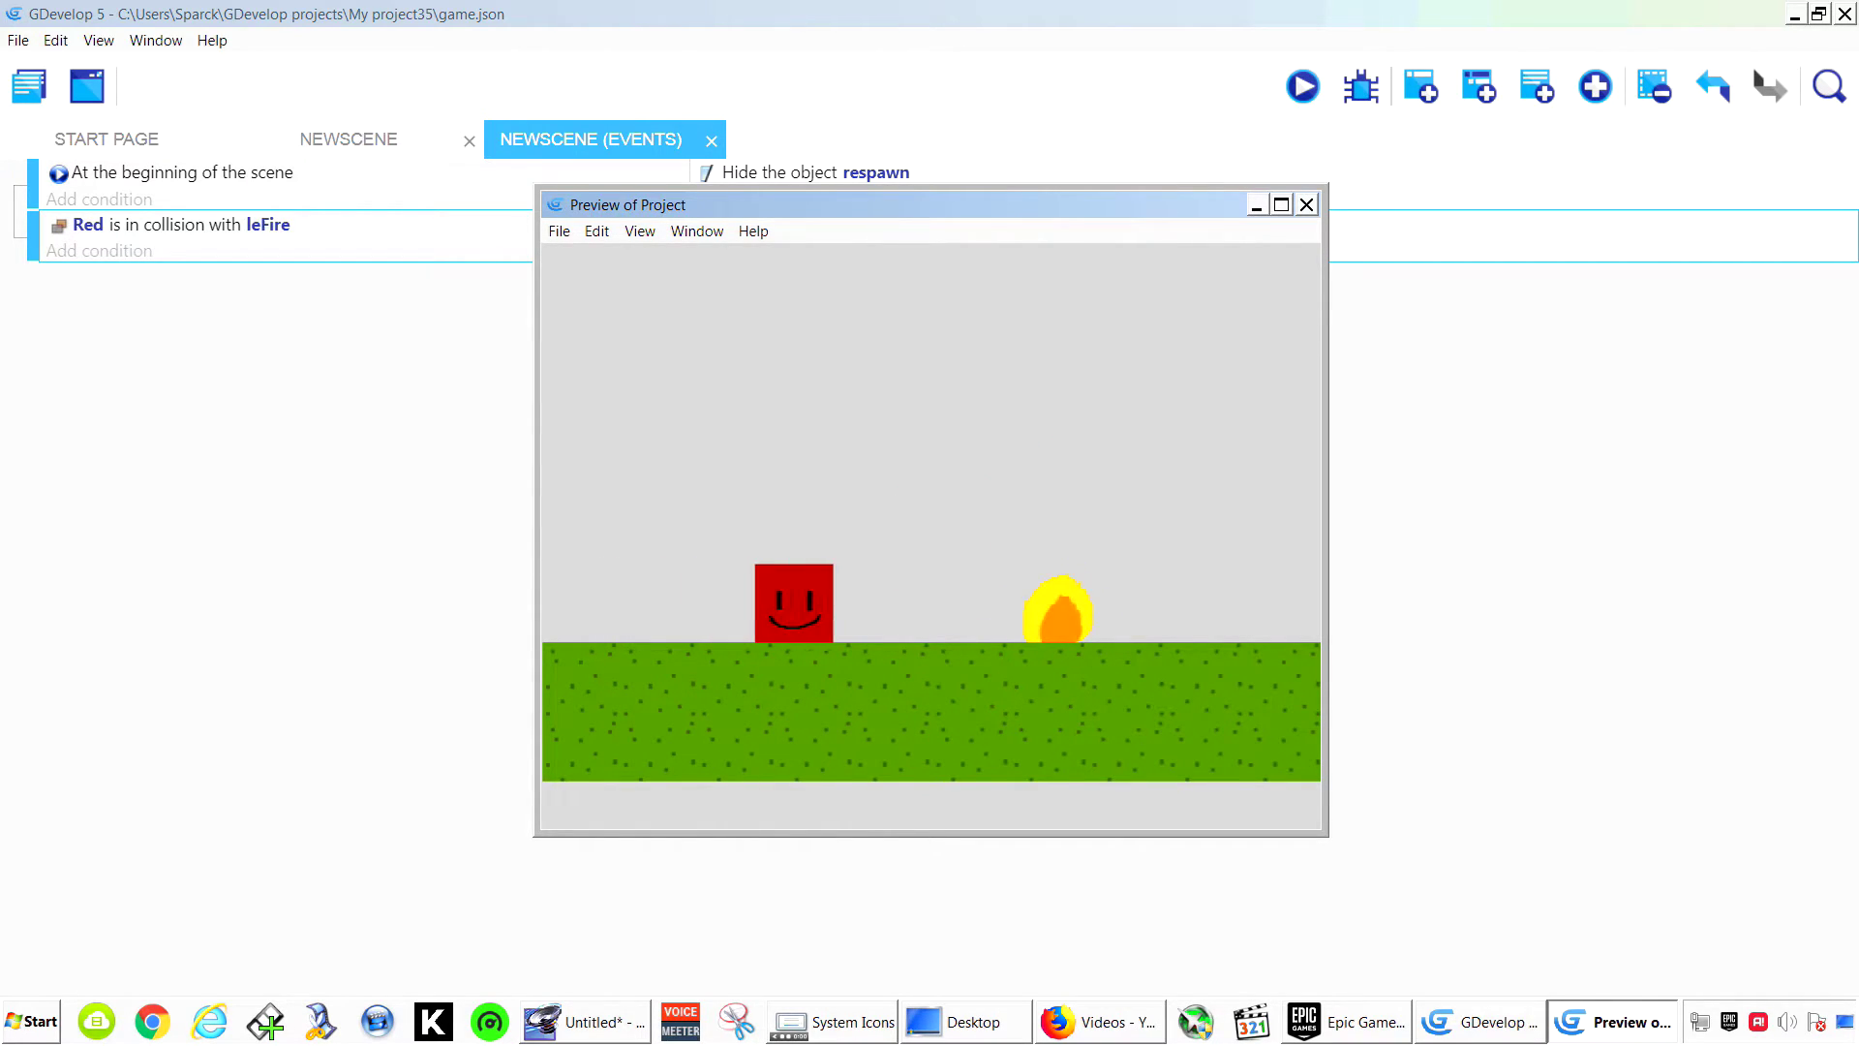
key("space")
key("Right")
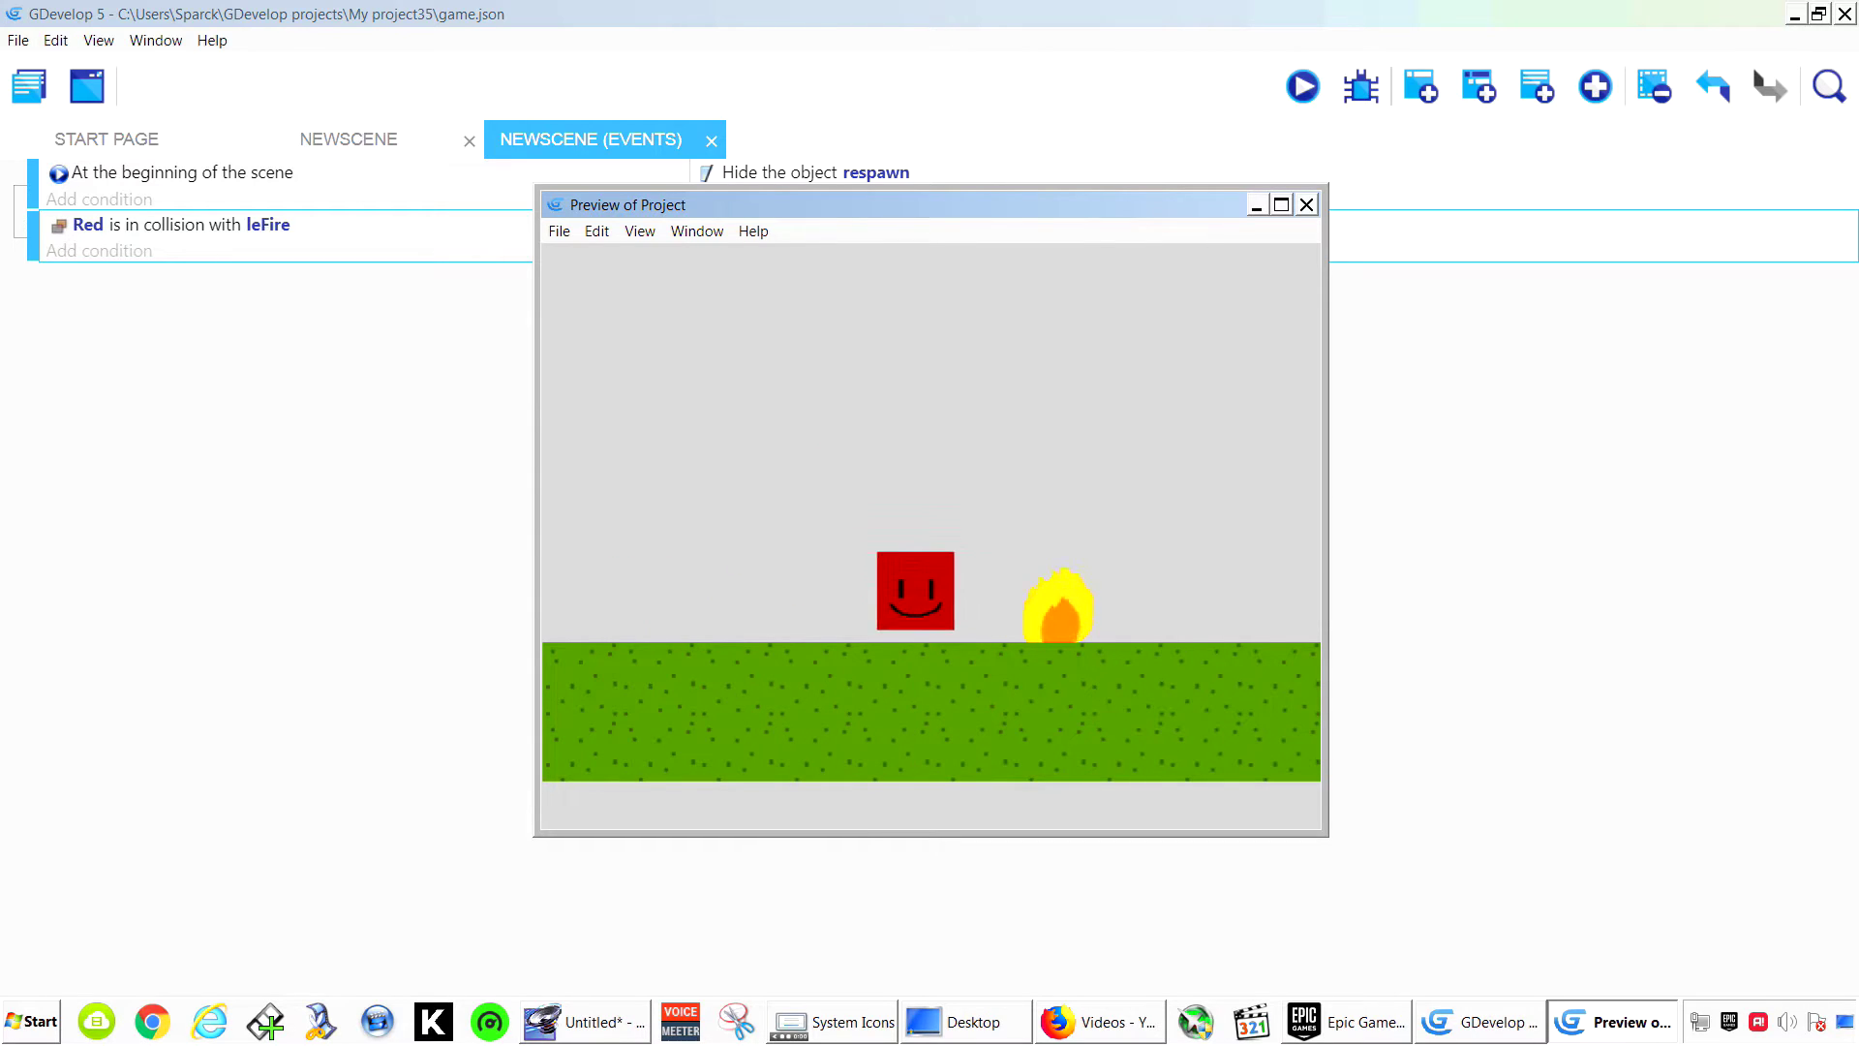
key("space")
key("Right")
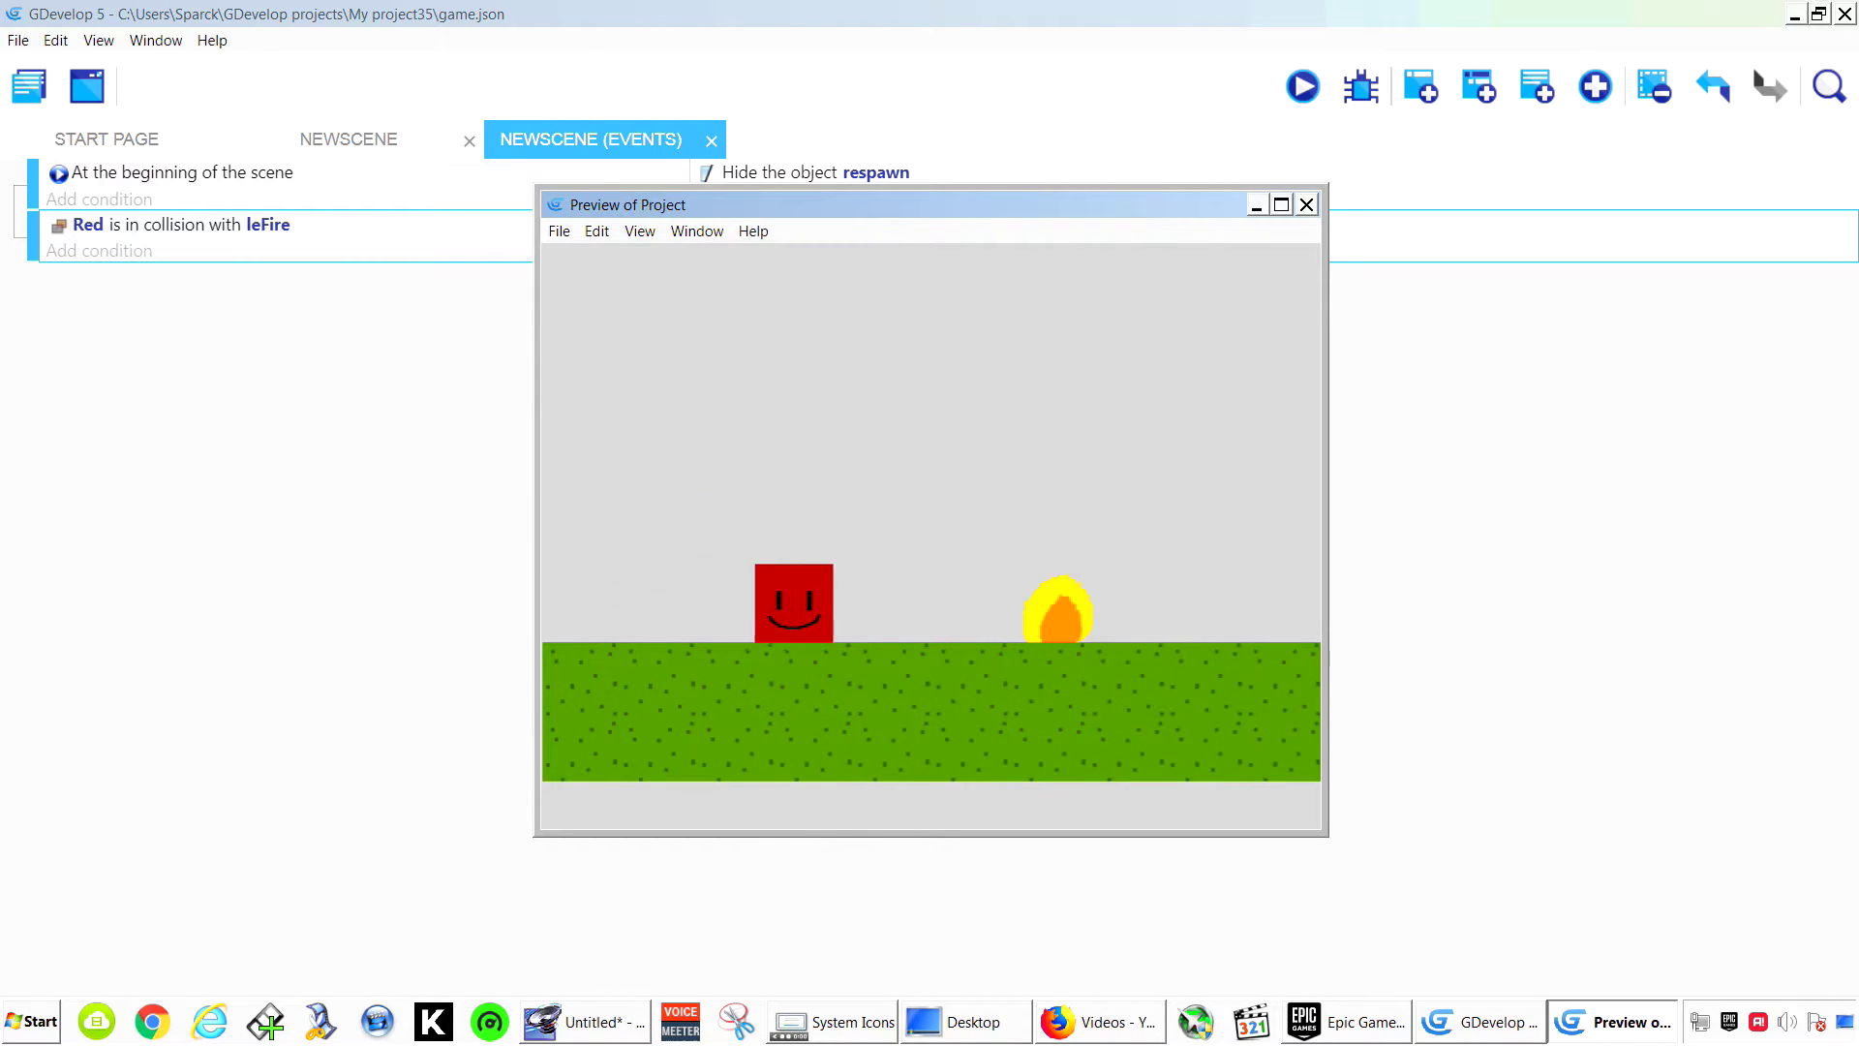
key("space")
key("Right")
key("Right")
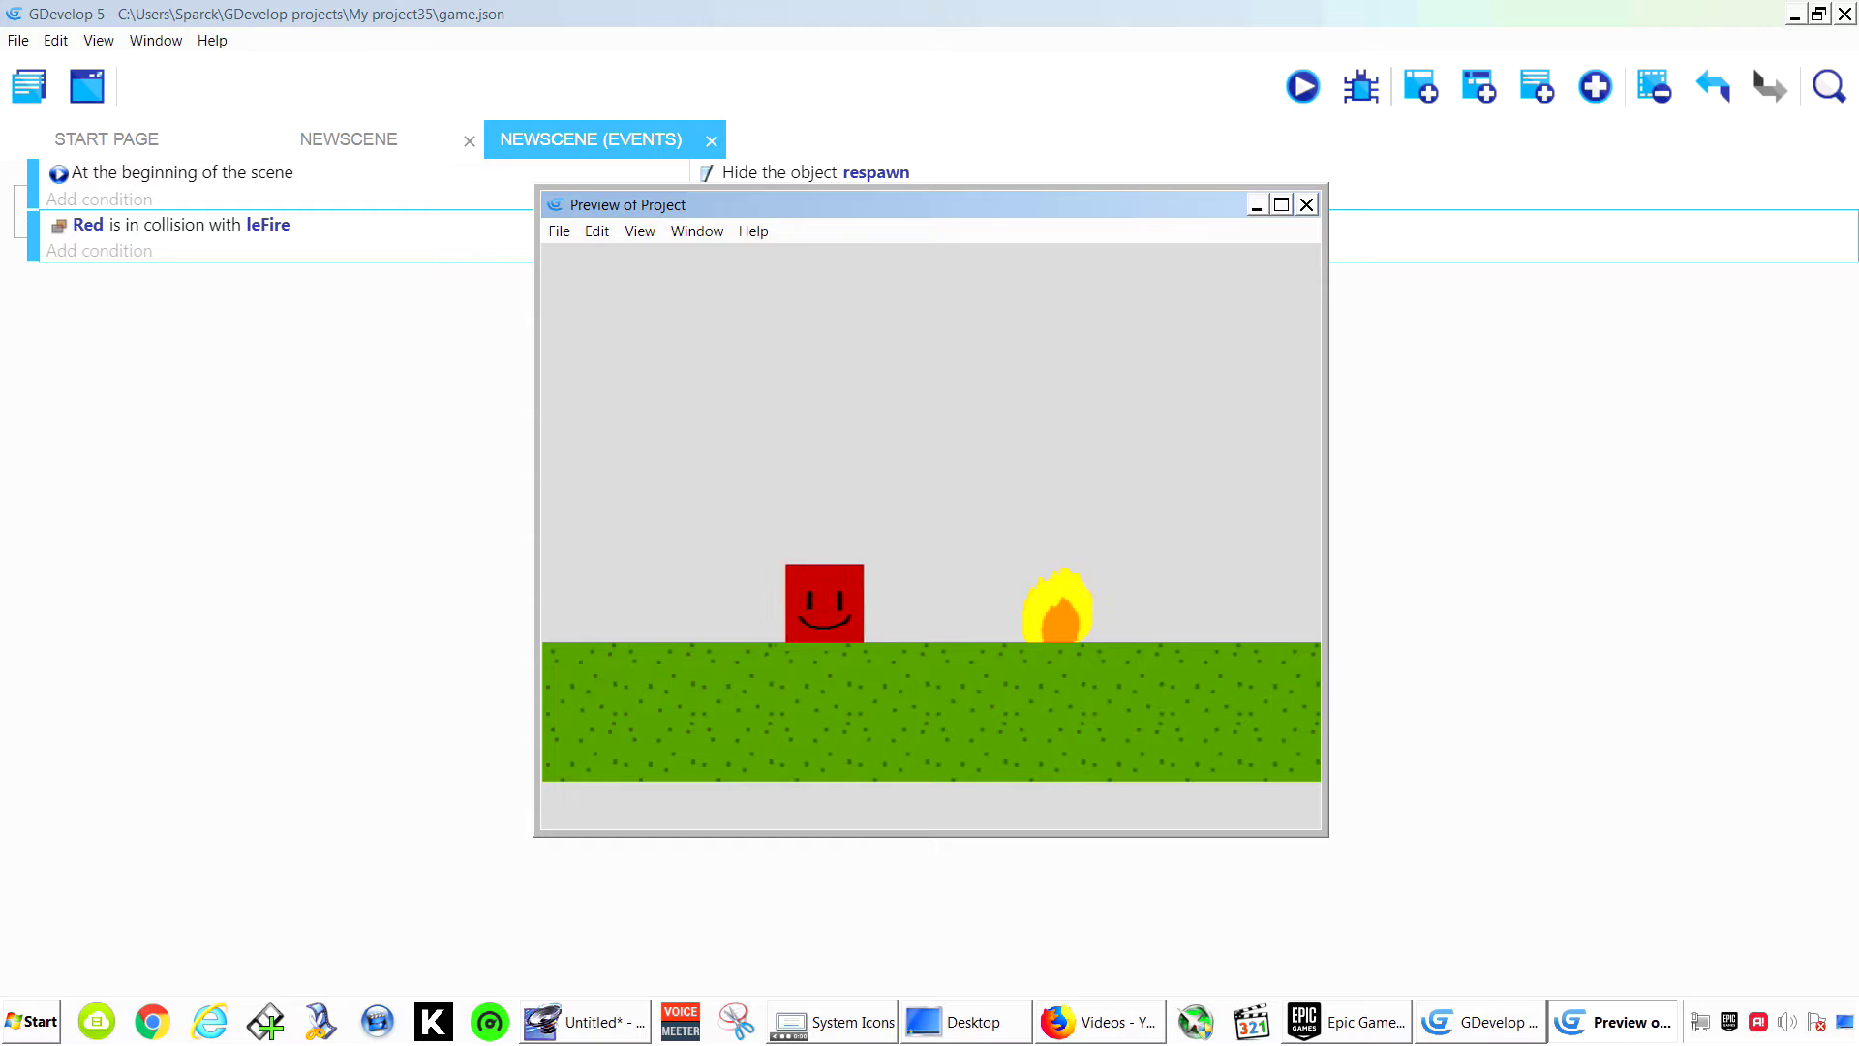
key("space")
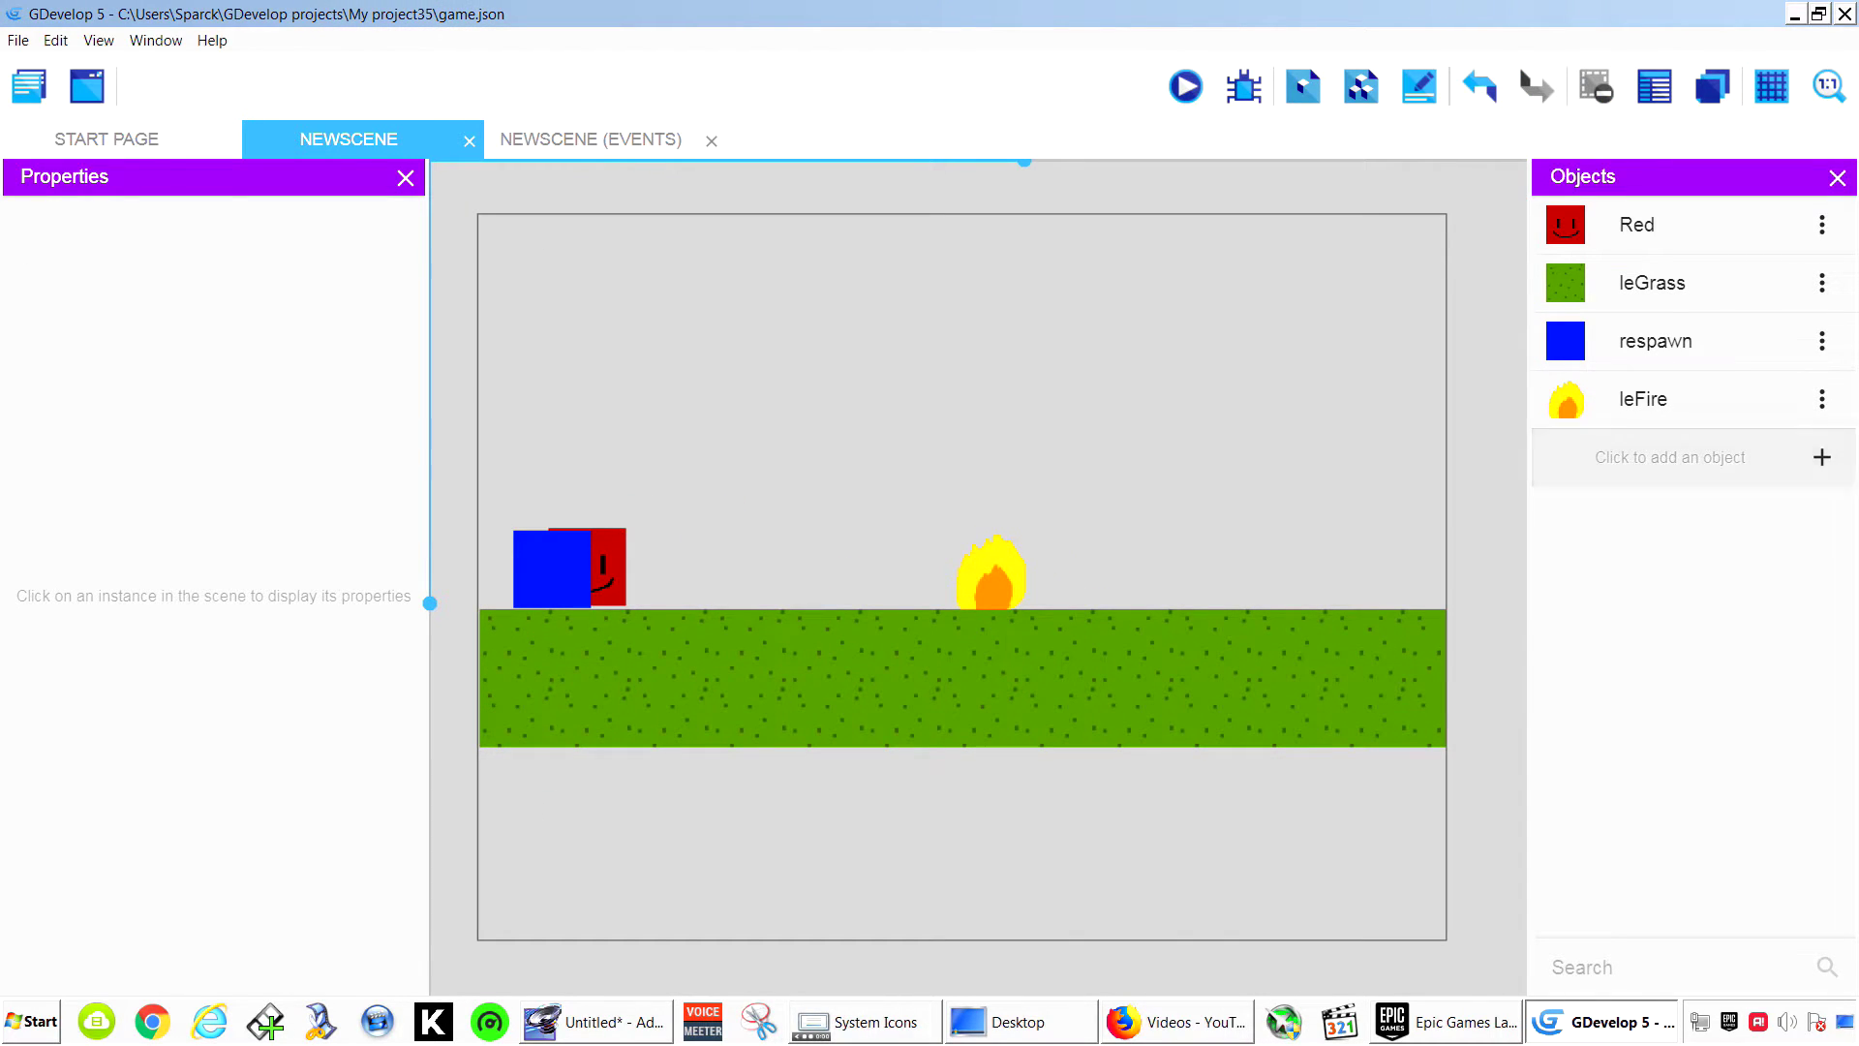
Add a new sprite object with one empty animation and open that animation in the Piskel editor.
left_click(1671, 457)
left_click(647, 323)
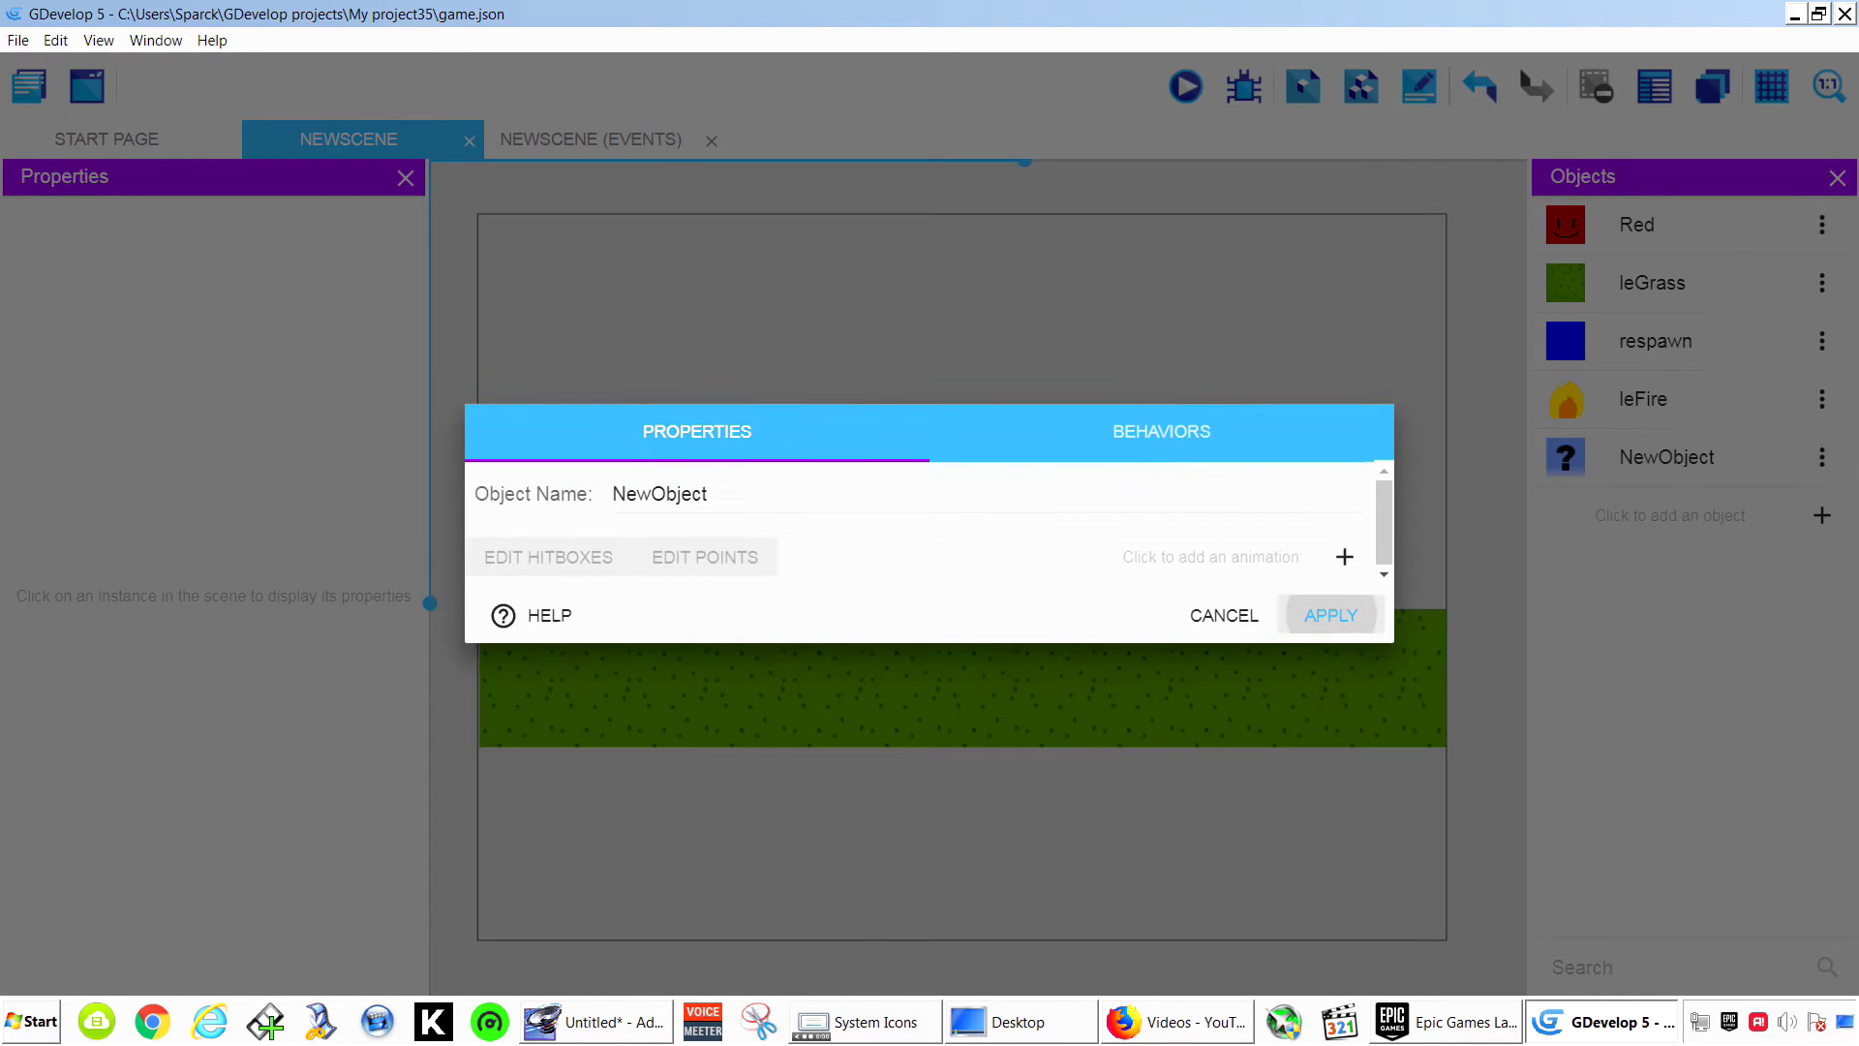
left_click(1344, 556)
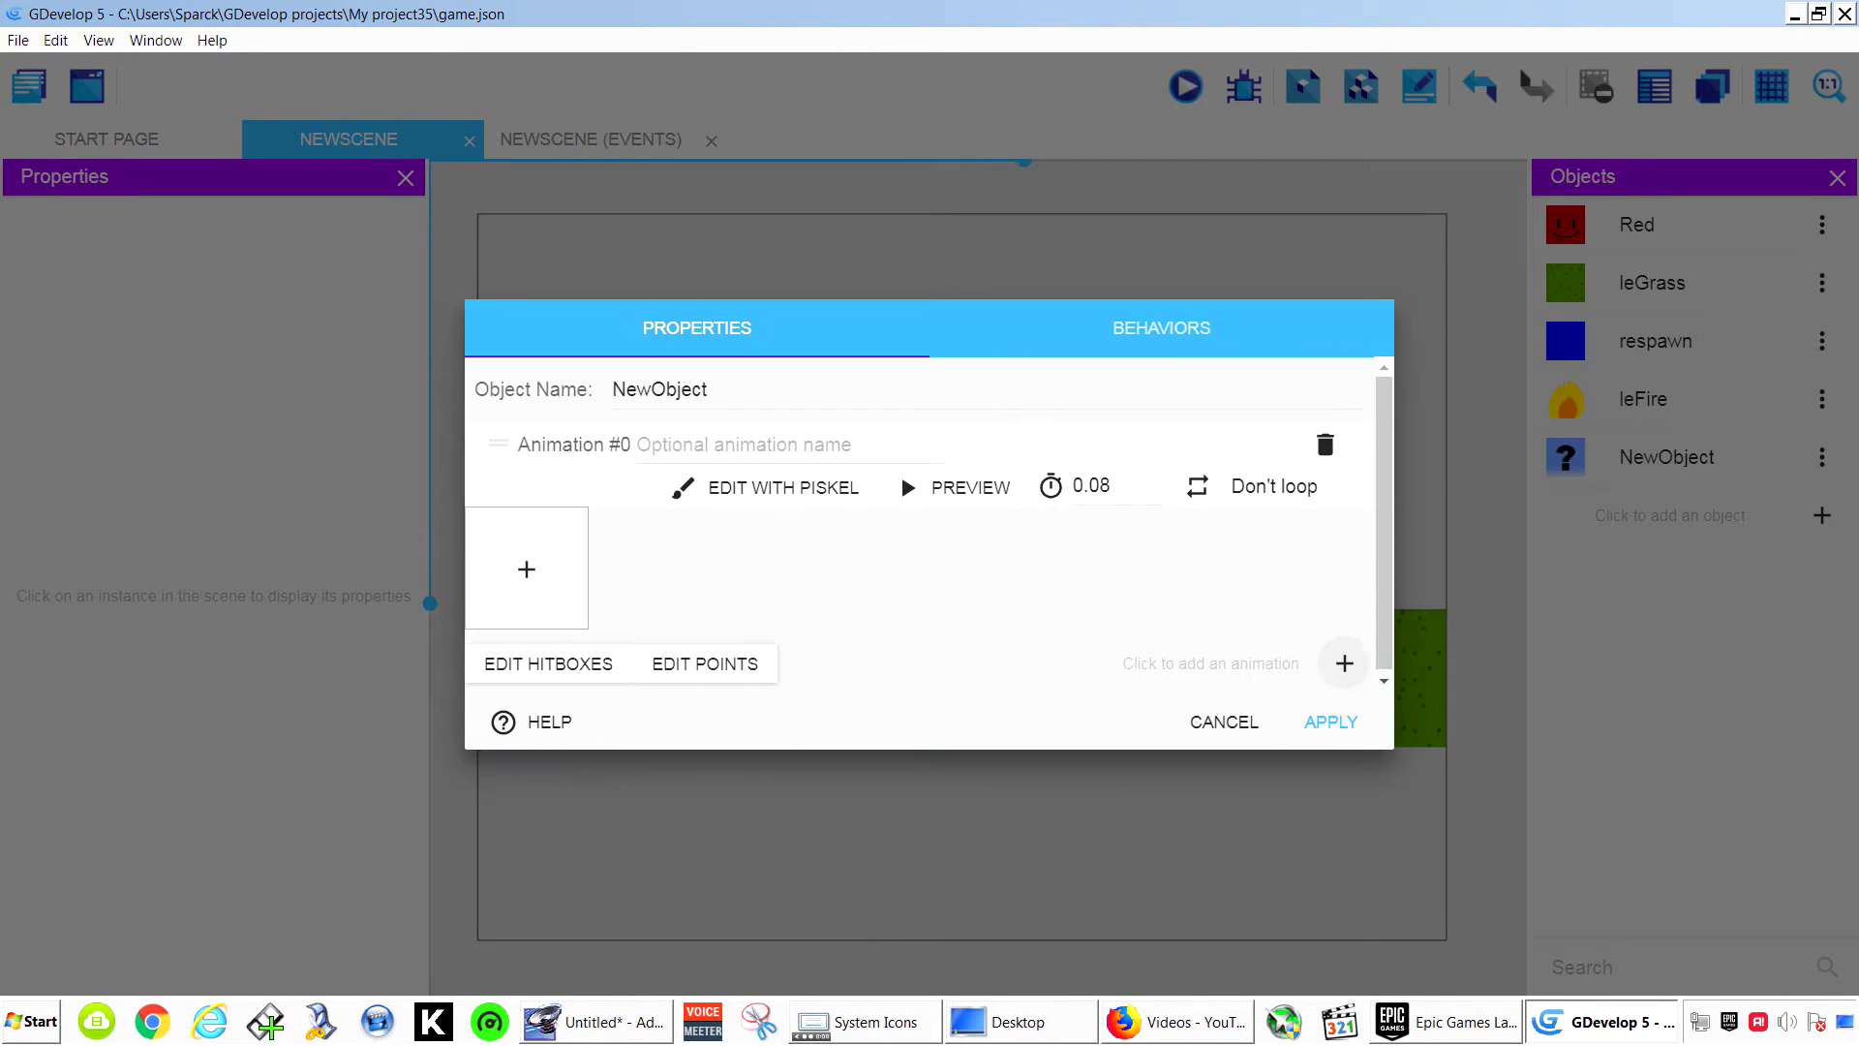
left_click(765, 487)
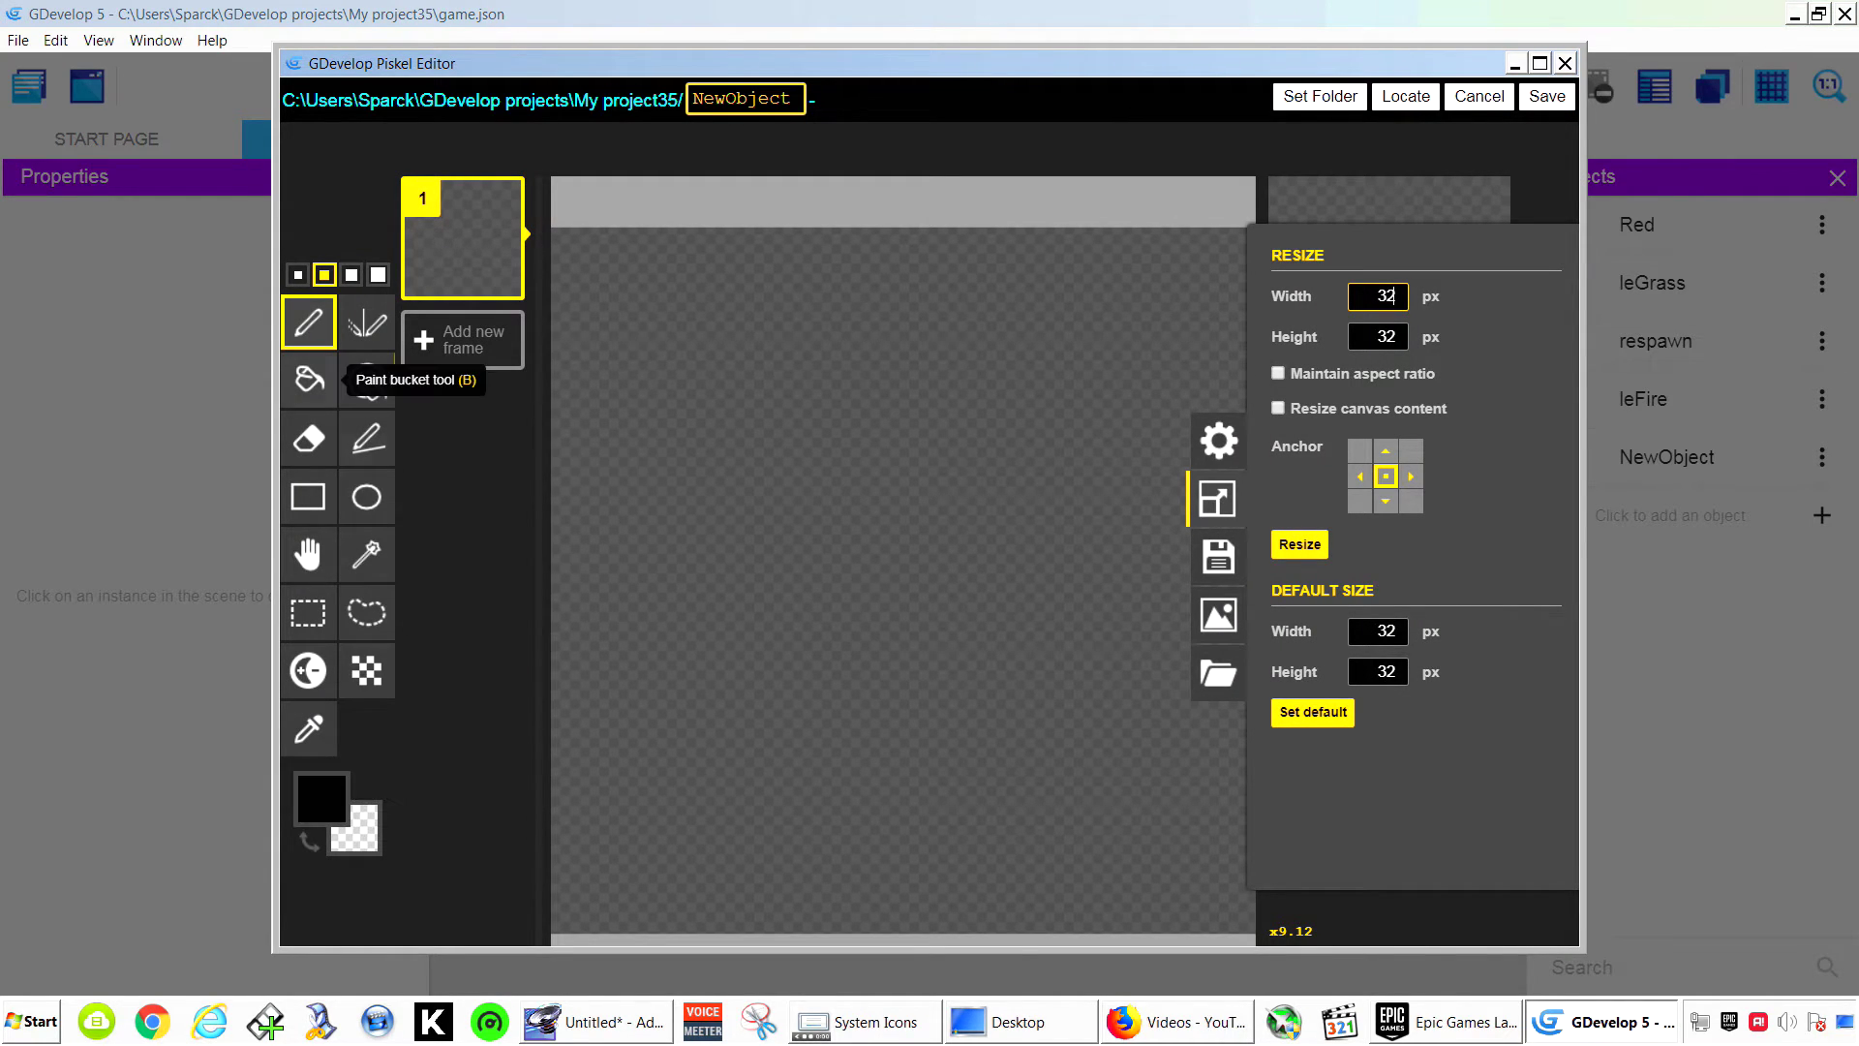
Draw a black outline of a left-pointing triangular flag on a pole and fill the triangle with green #0bfd1b.
left_click(309, 379)
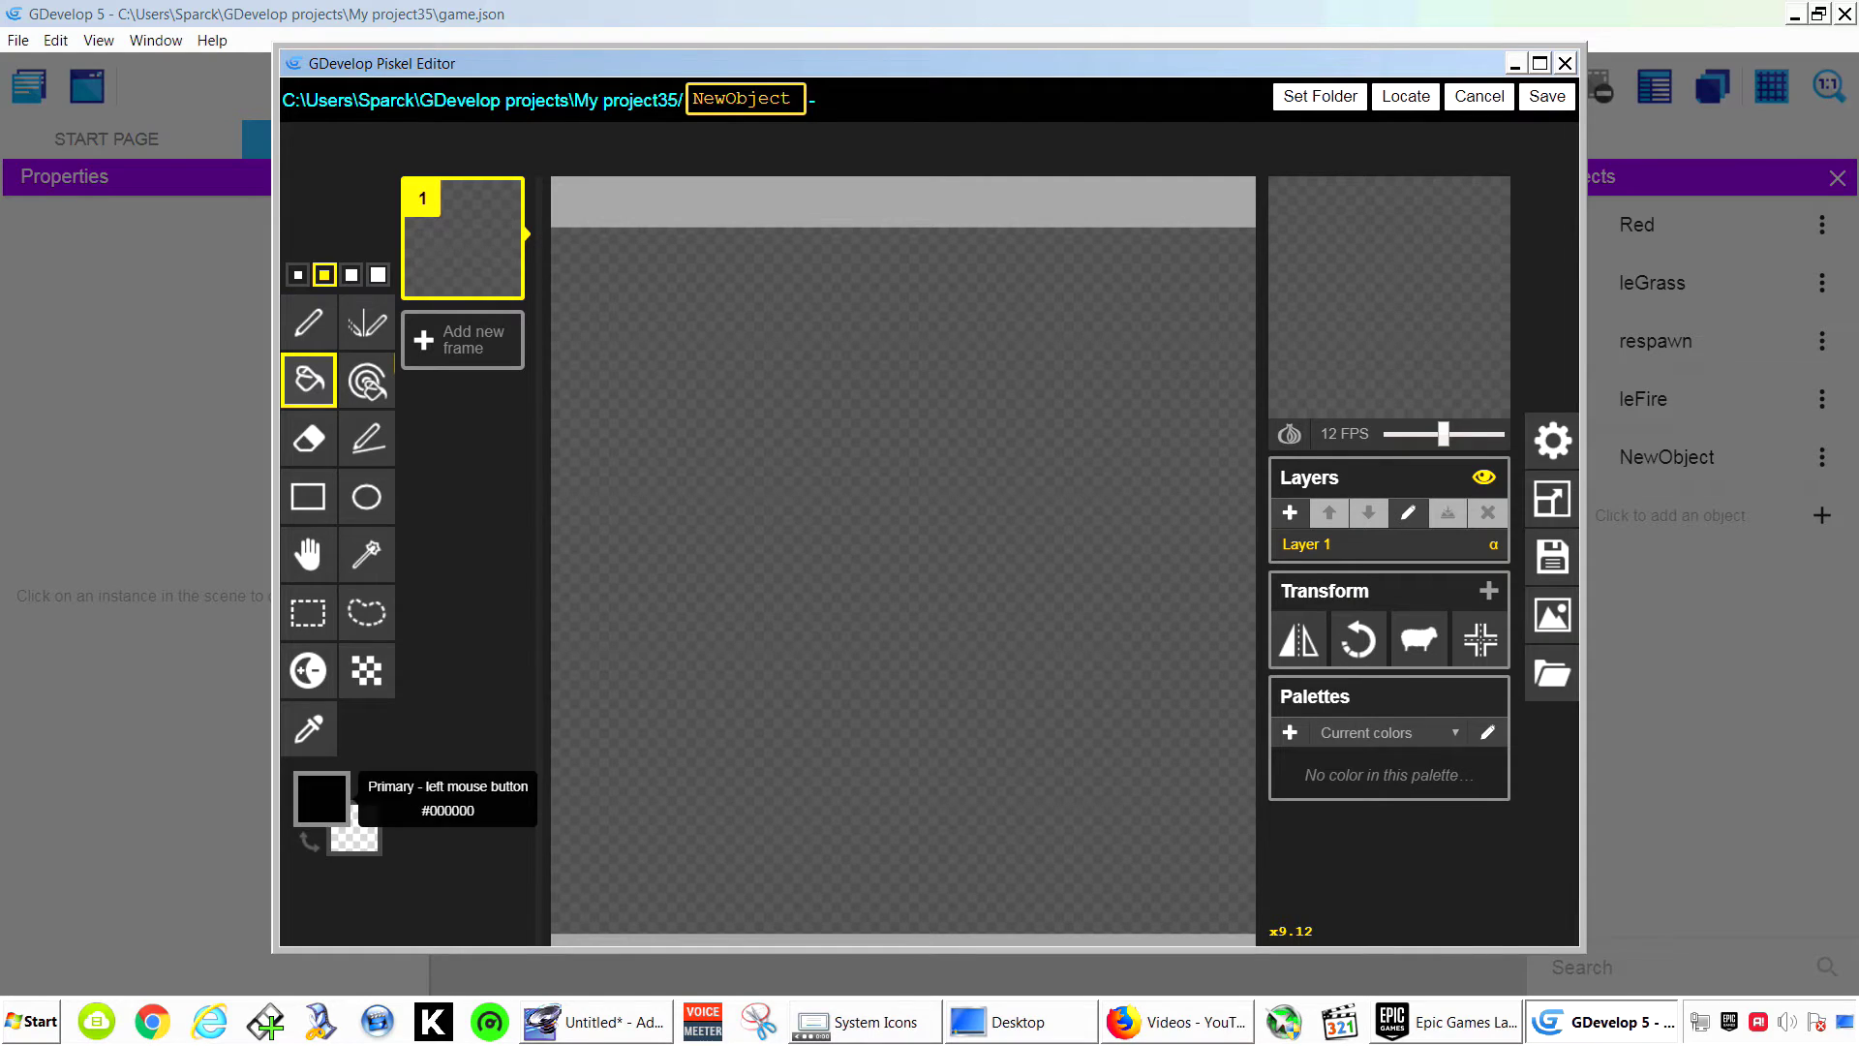
left_click(321, 797)
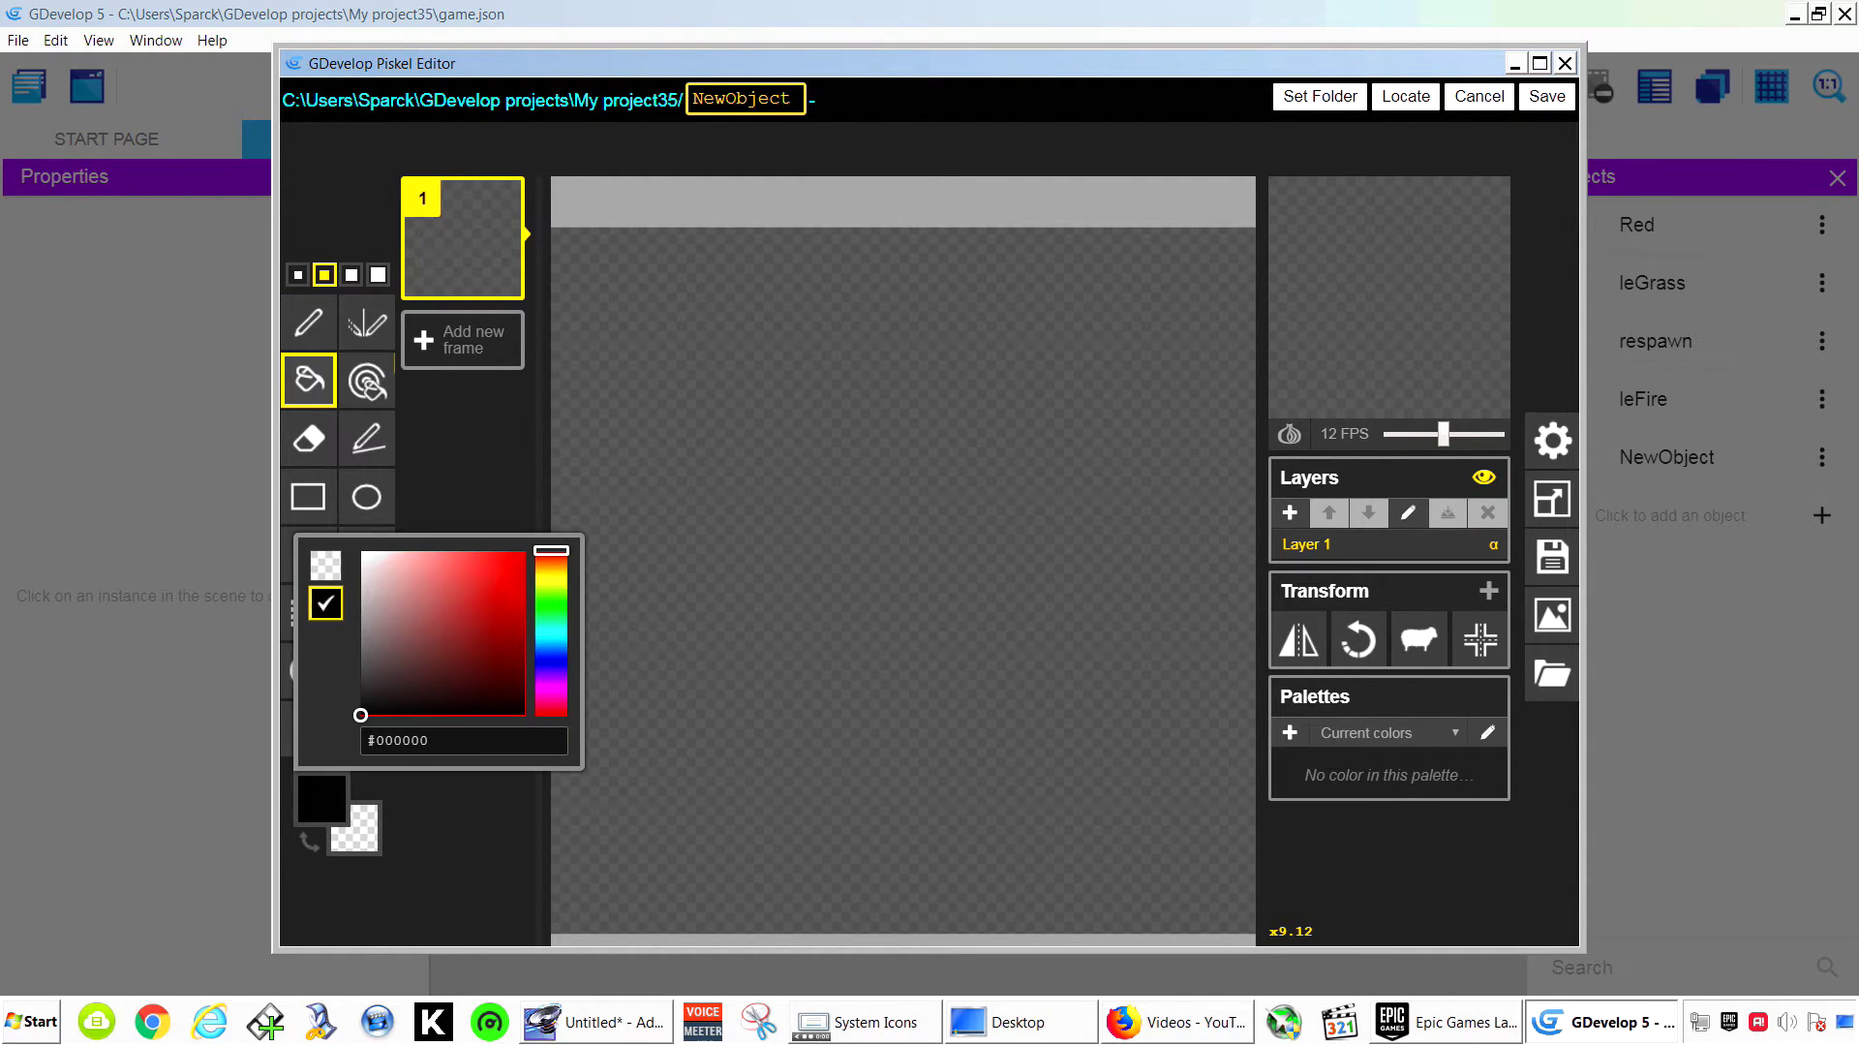
left_click(309, 322)
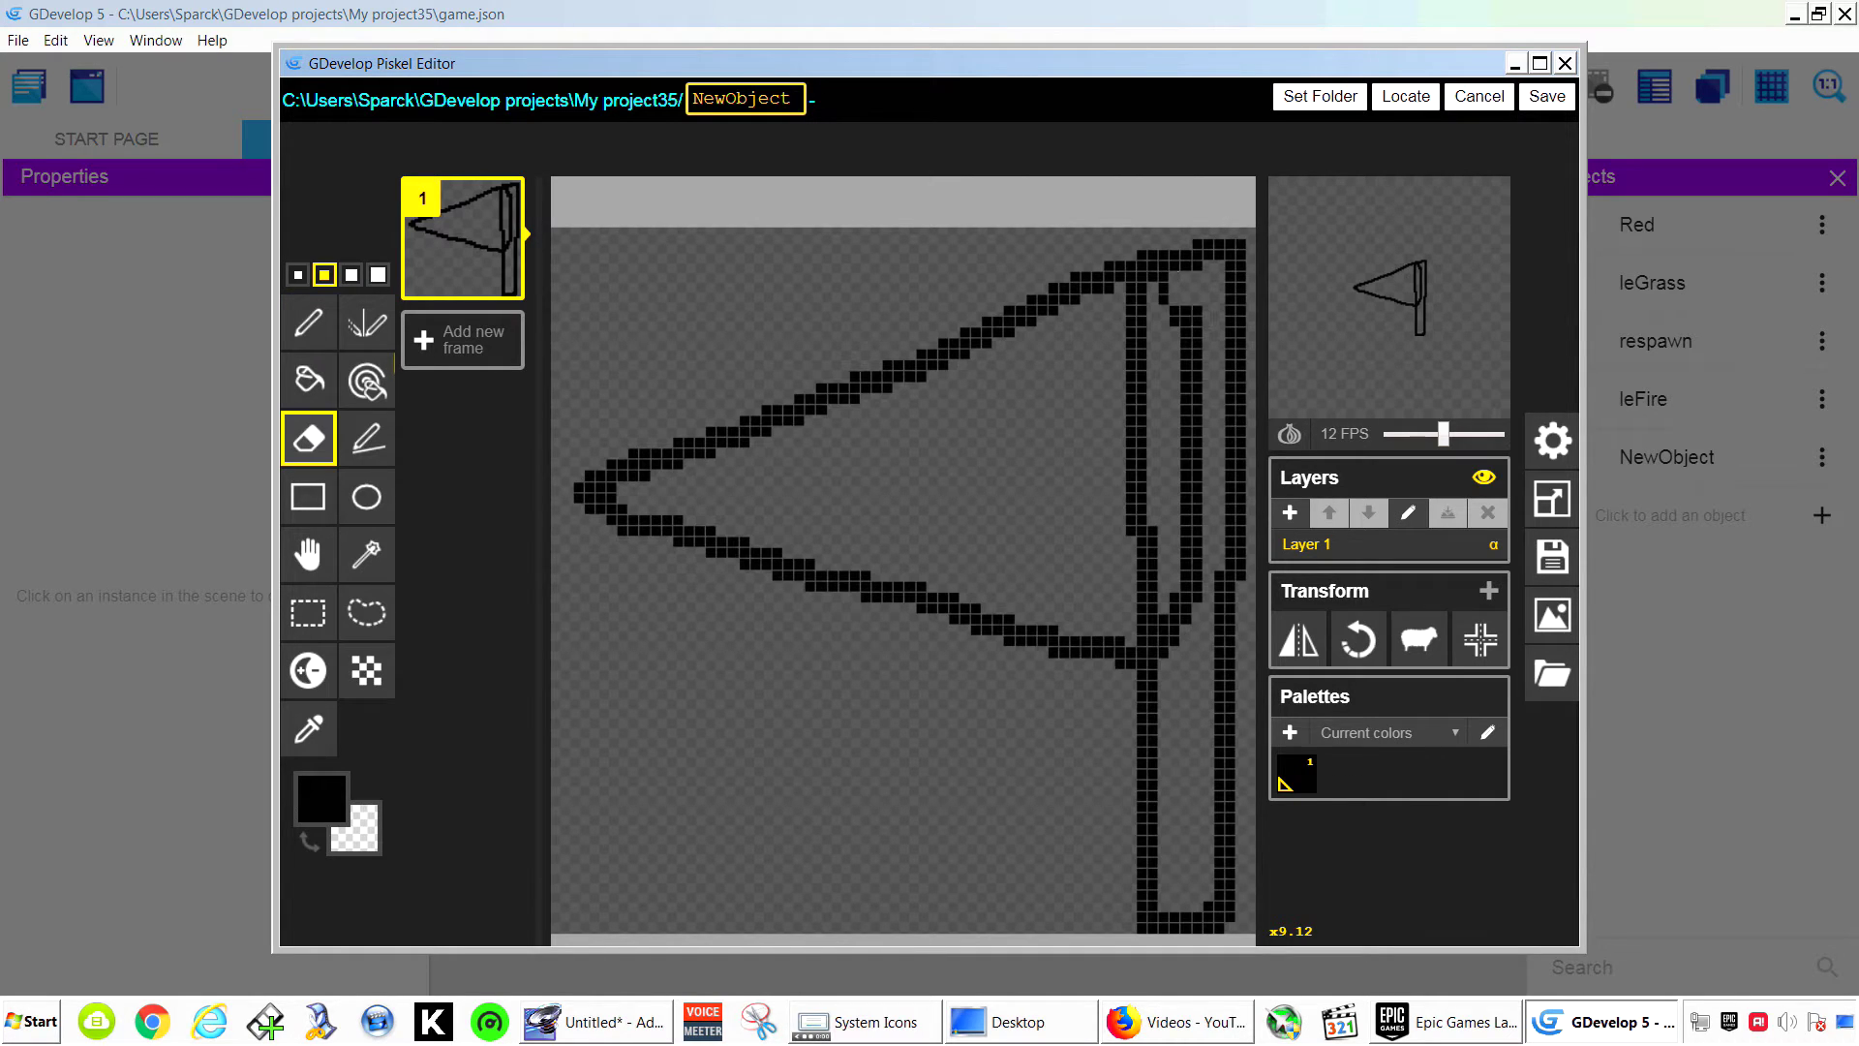
left_click_drag(1191, 407, 1191, 600)
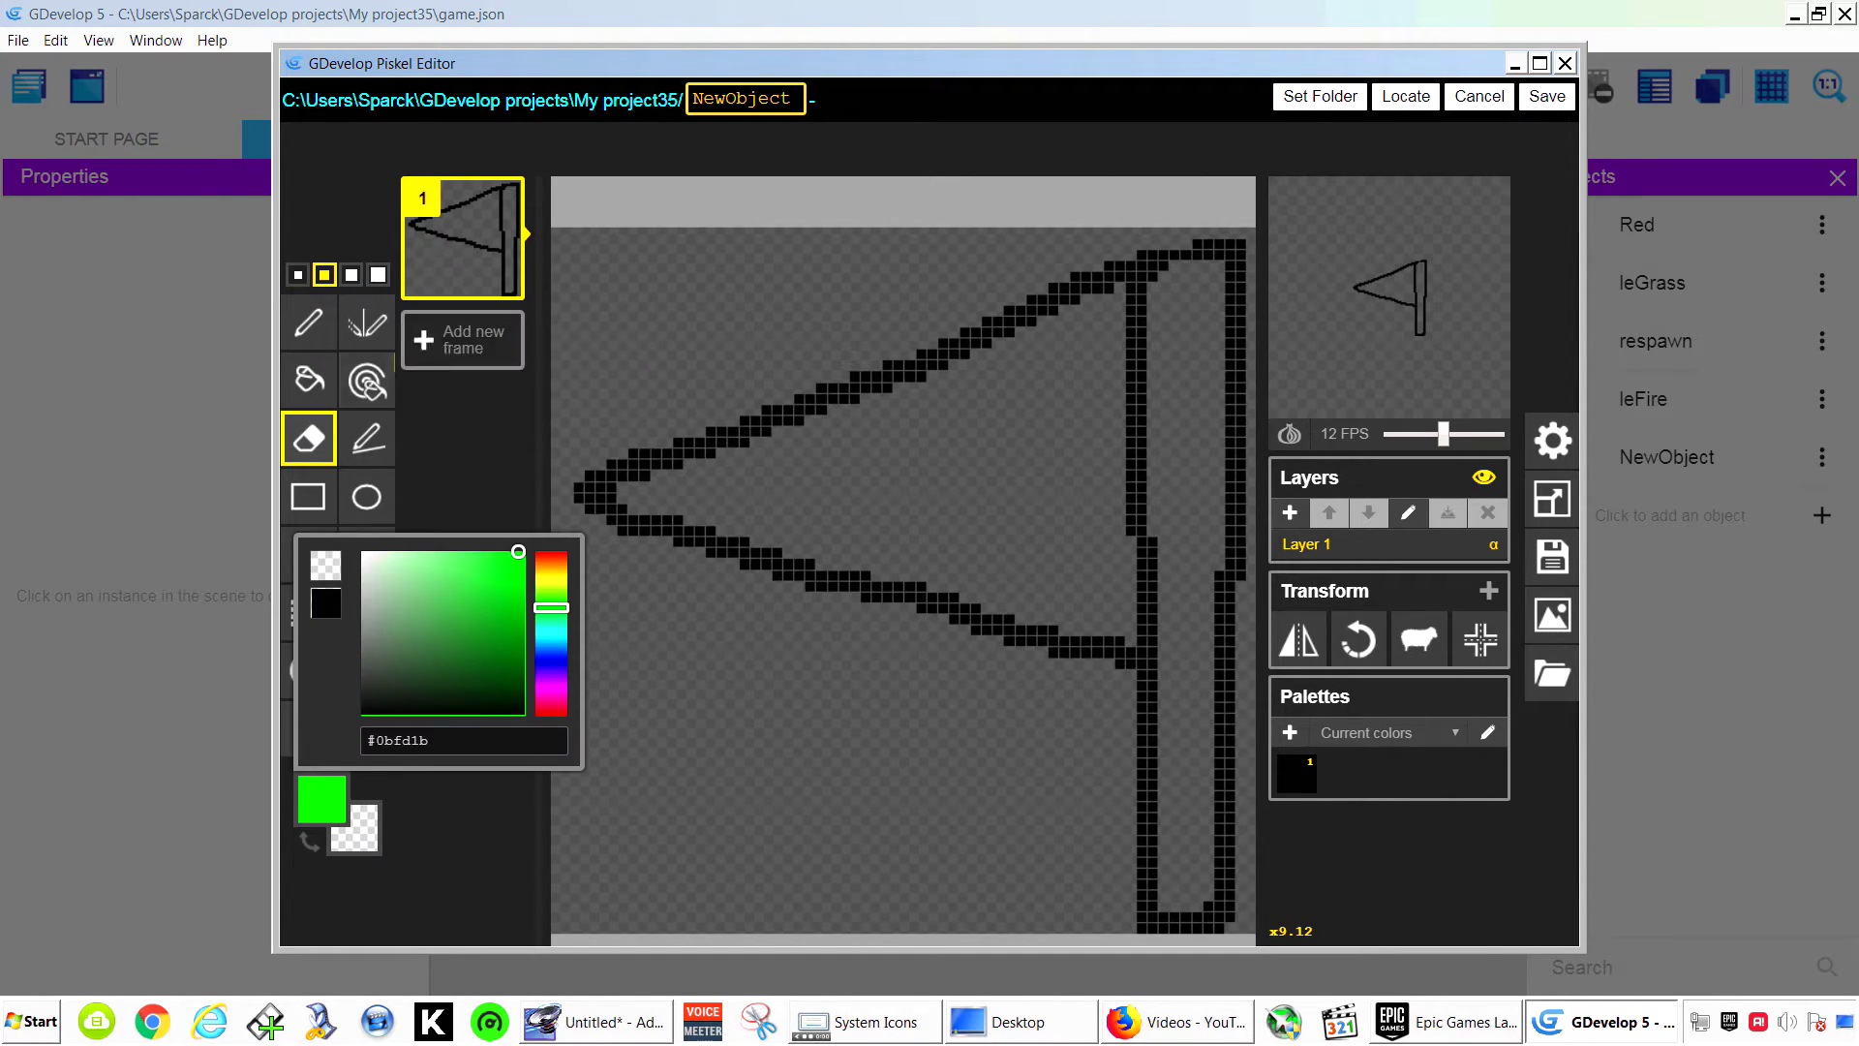
left_click(309, 381)
left_click(891, 484)
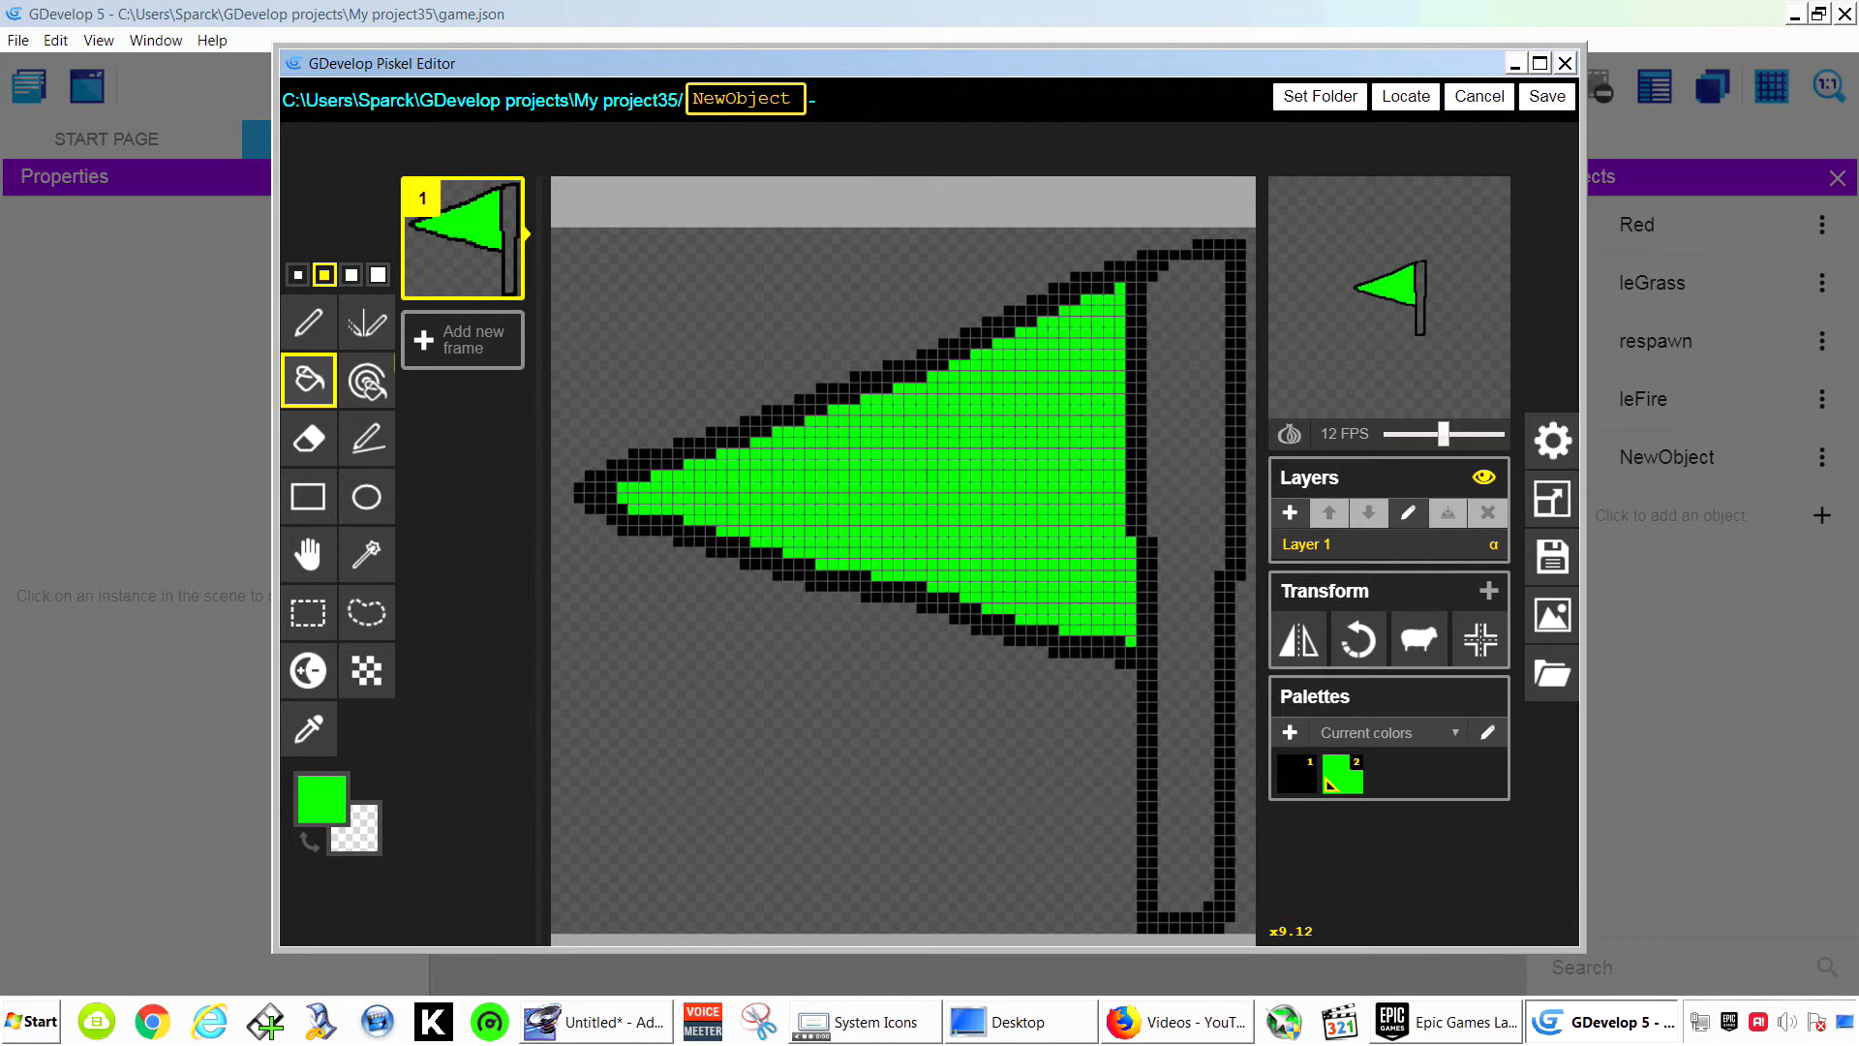
Try yellow #fdf40b and blue #0d0bfd as fill colours for the flag's pole.
left_click(320, 799)
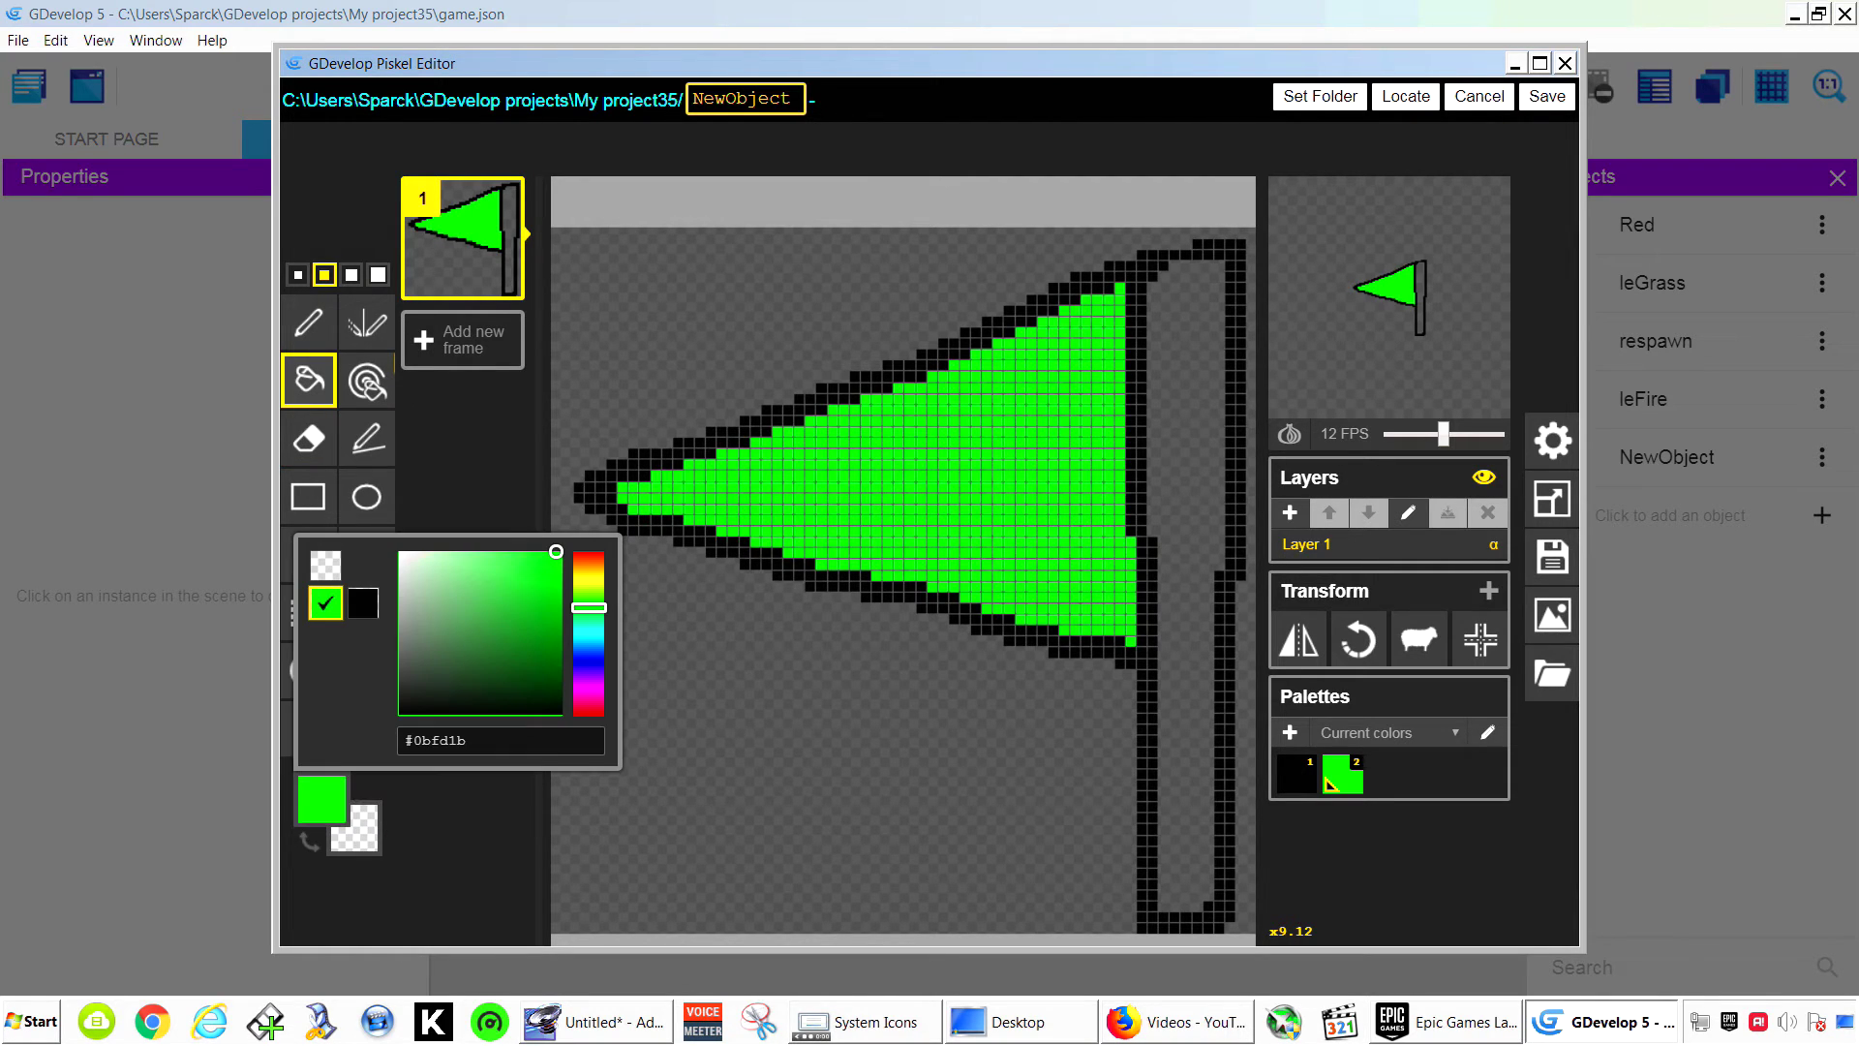
left_click_drag(588, 607, 587, 579)
left_click(1186, 531)
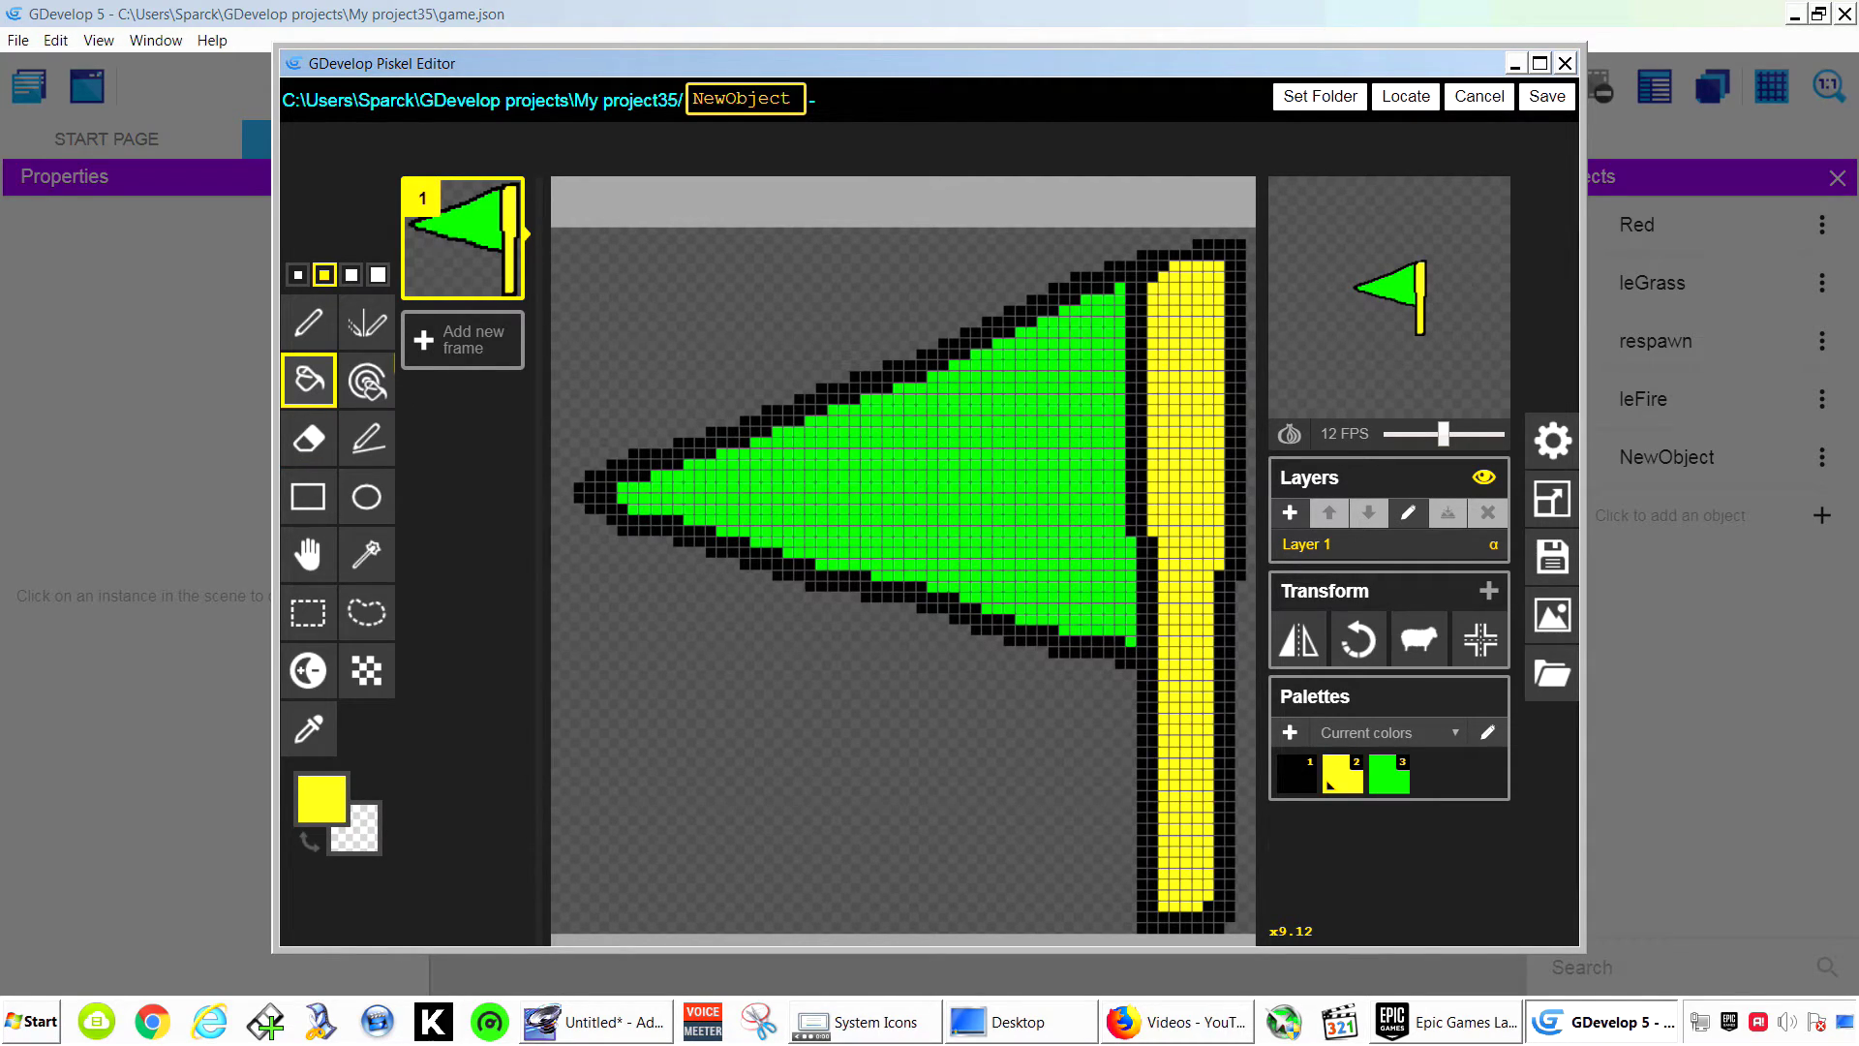
left_click(321, 798)
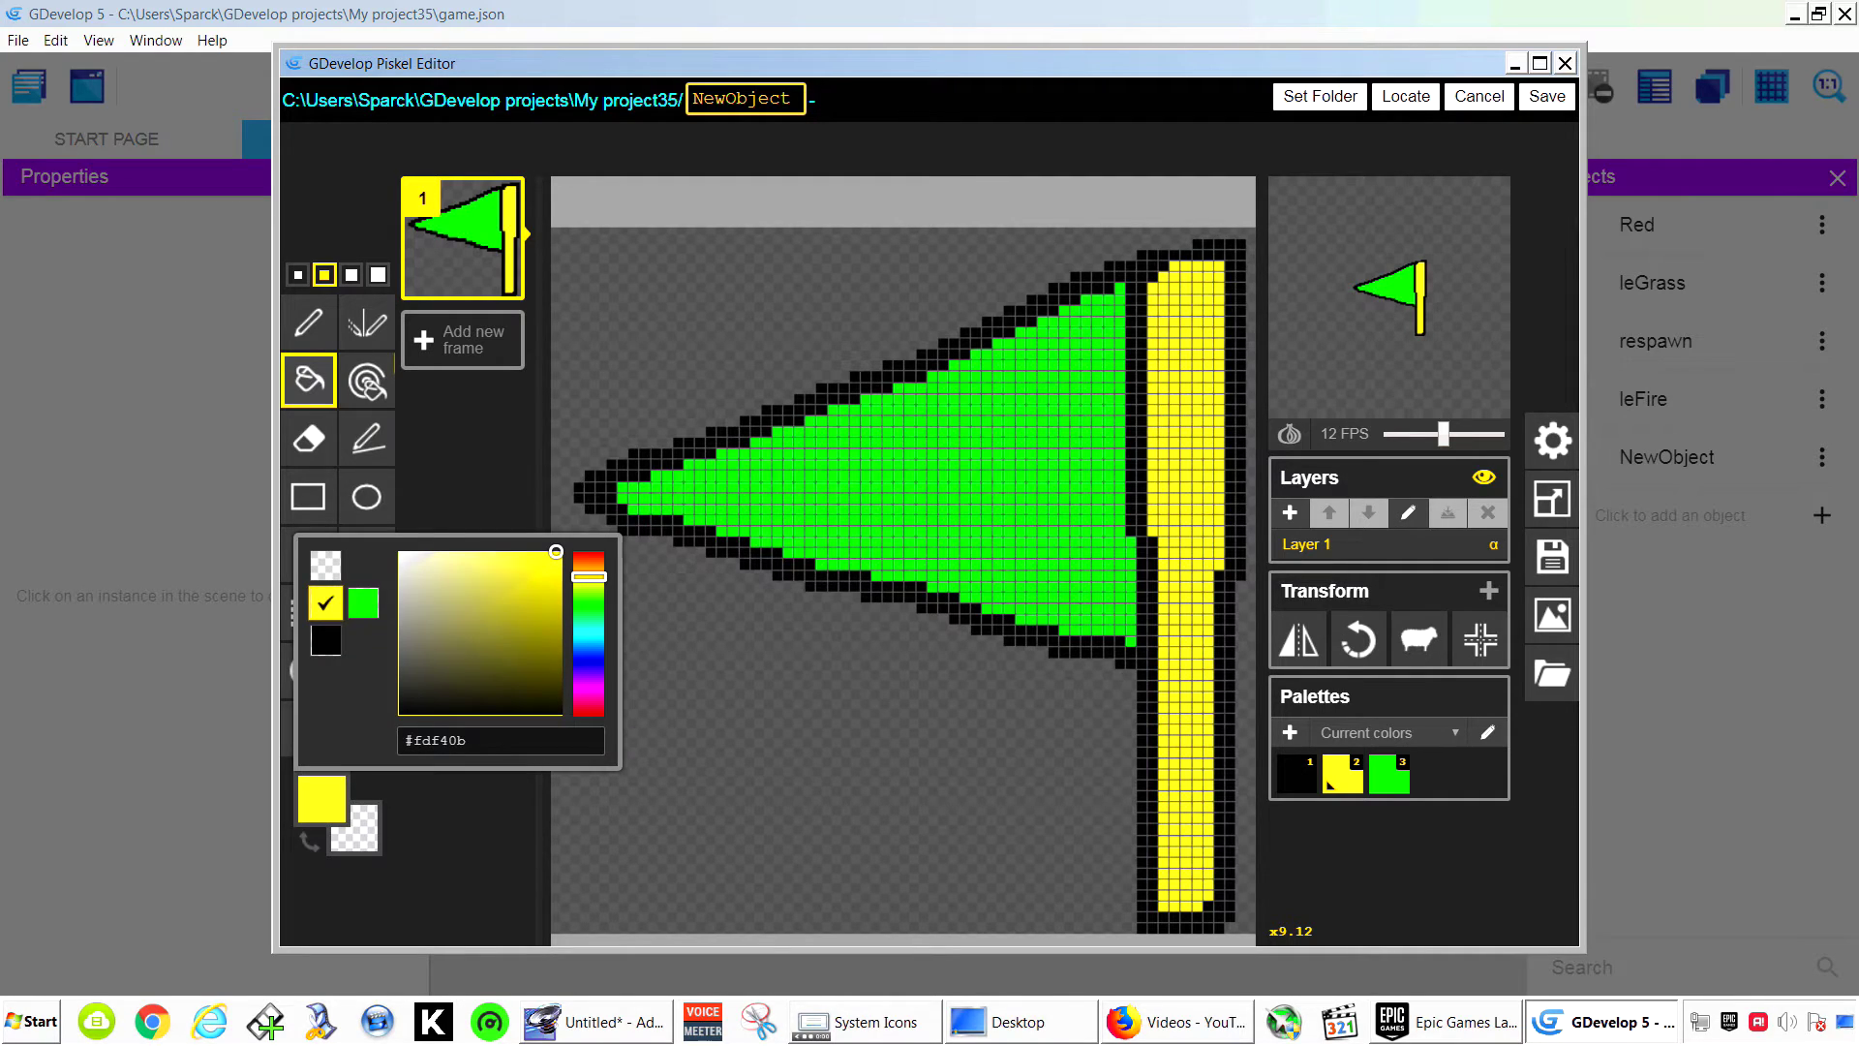
left_click(588, 660)
left_click(1182, 659)
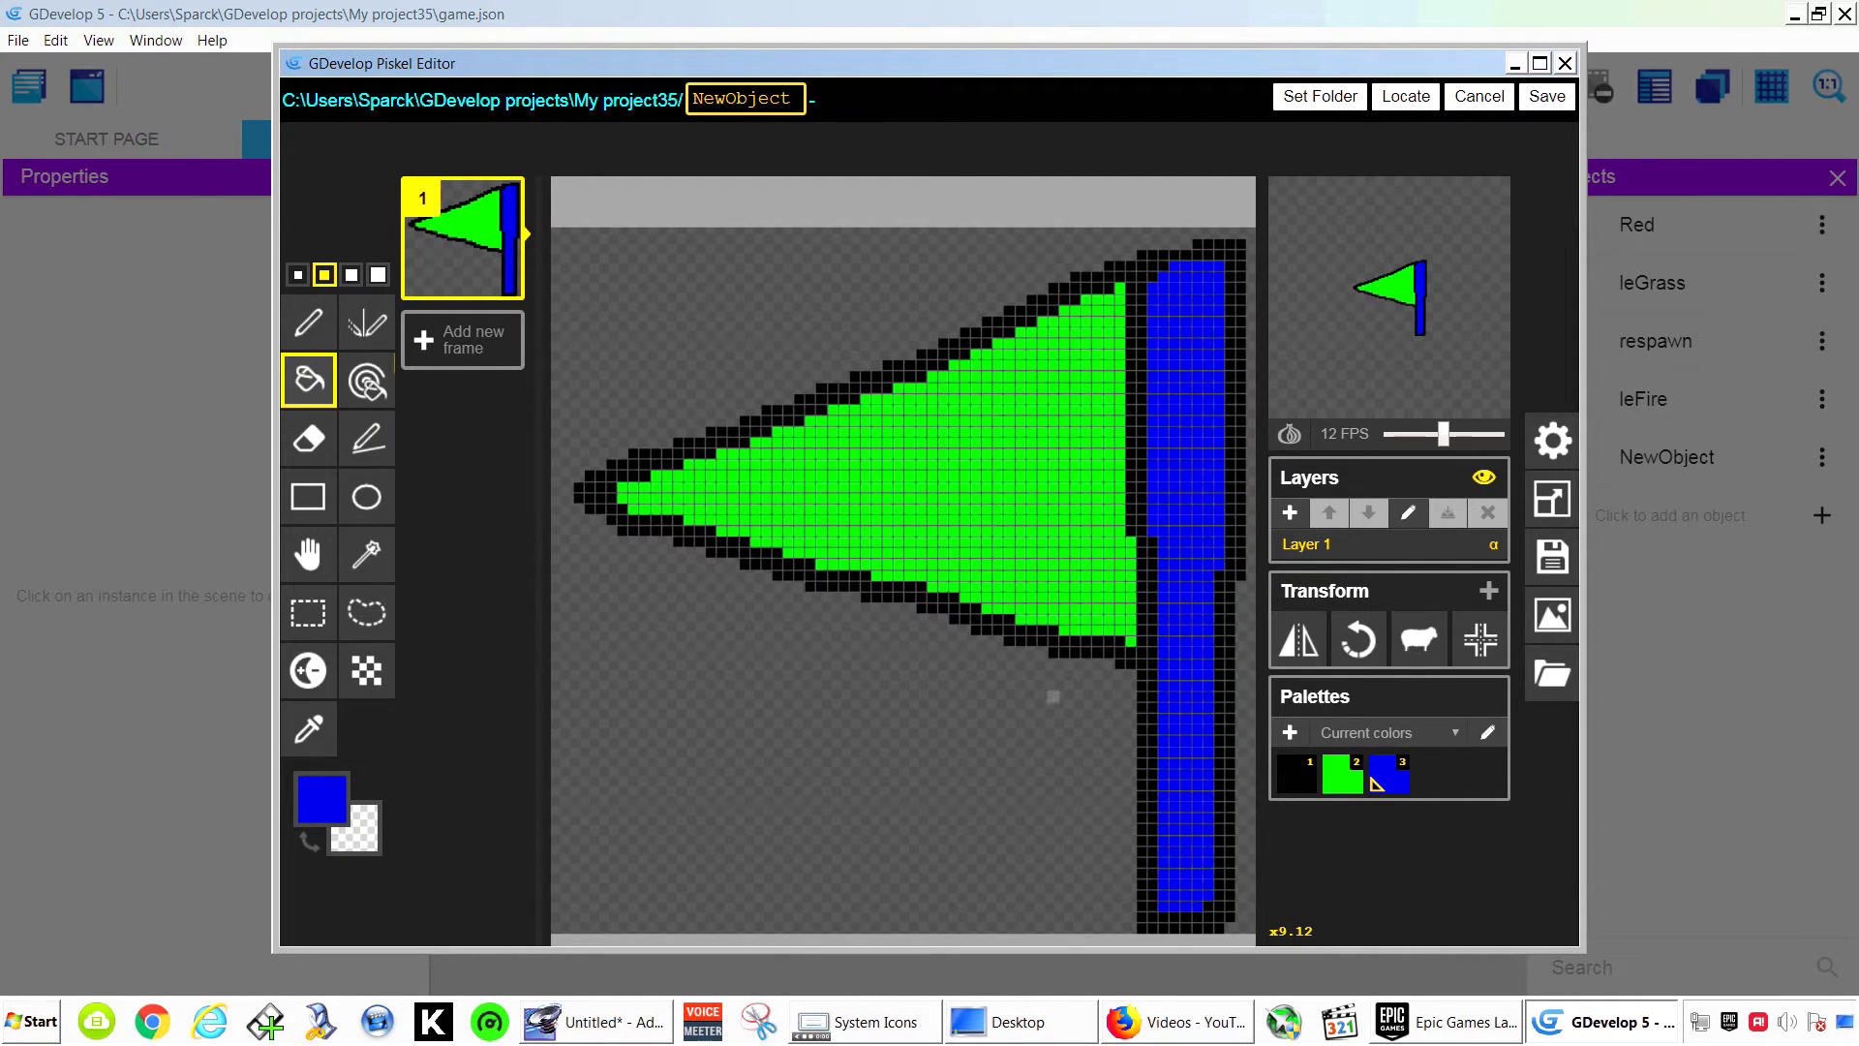
Fill the flag's pole with magenta, save the drawing and apply the new object's properties.
left_click(320, 799)
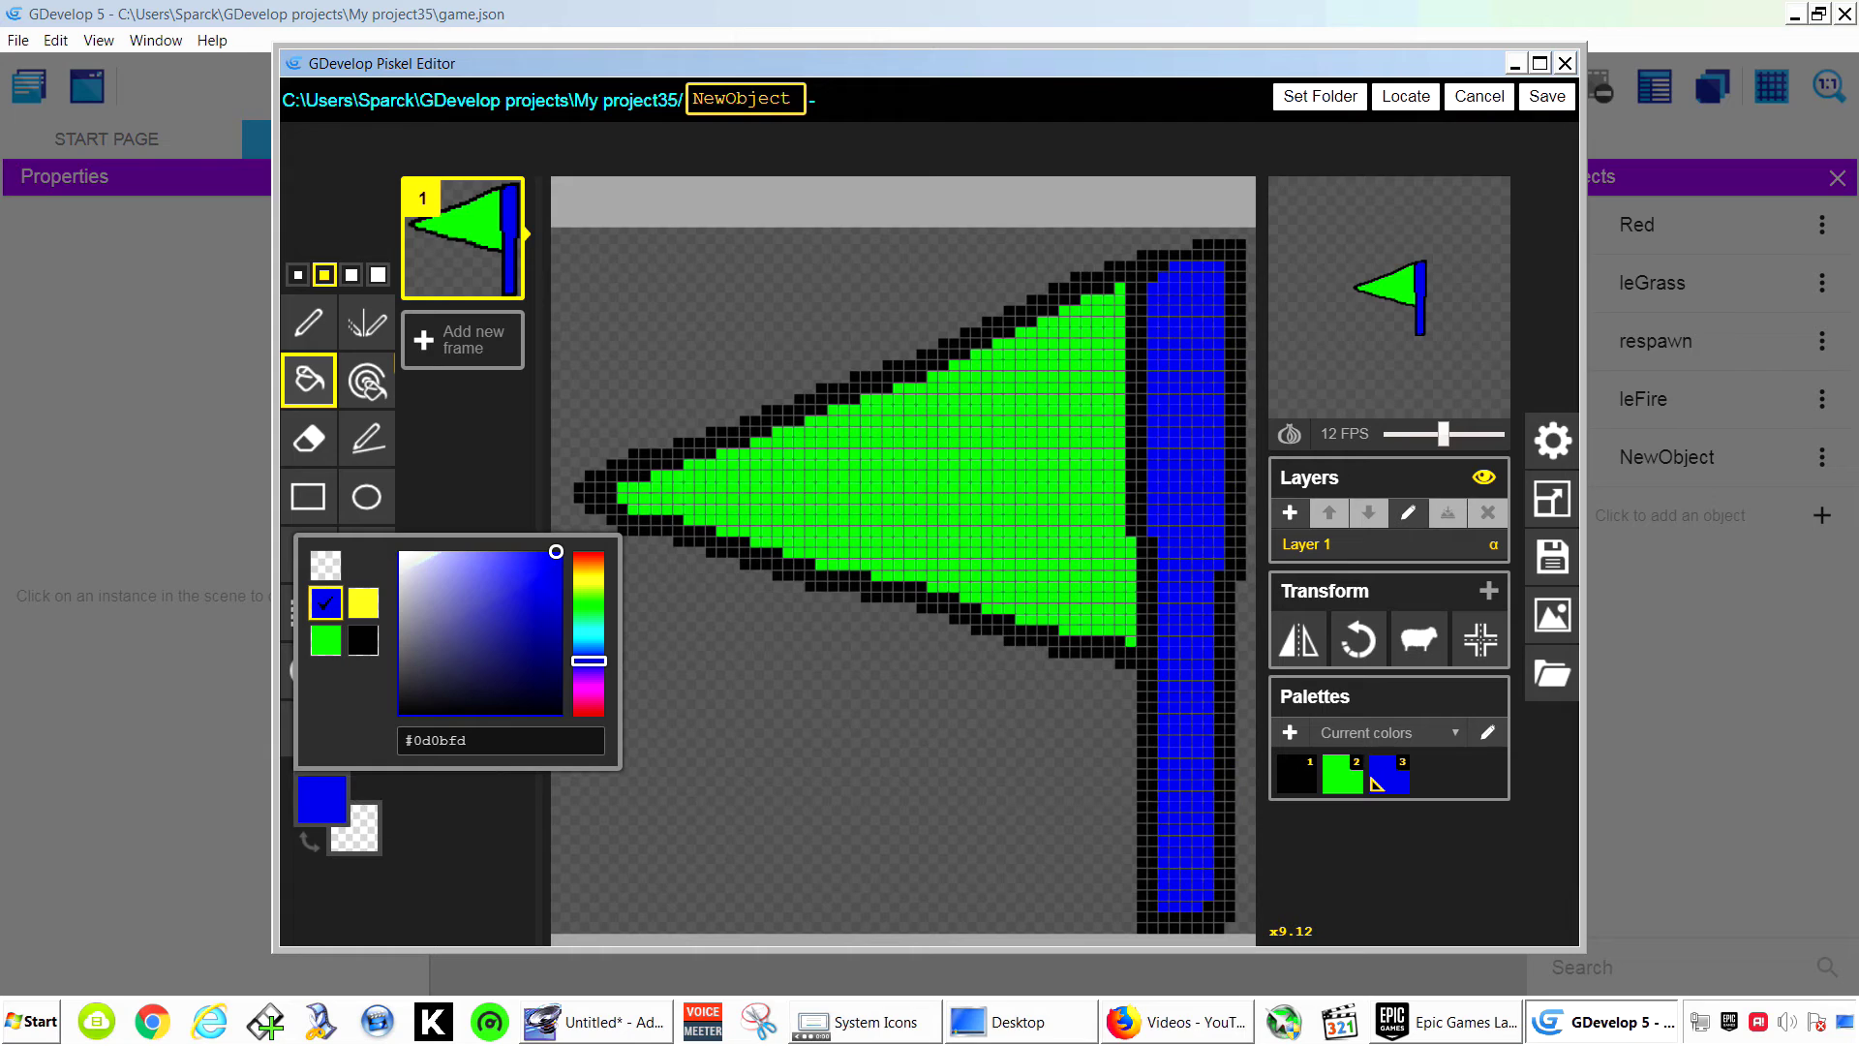
left_click(589, 693)
left_click(1181, 678)
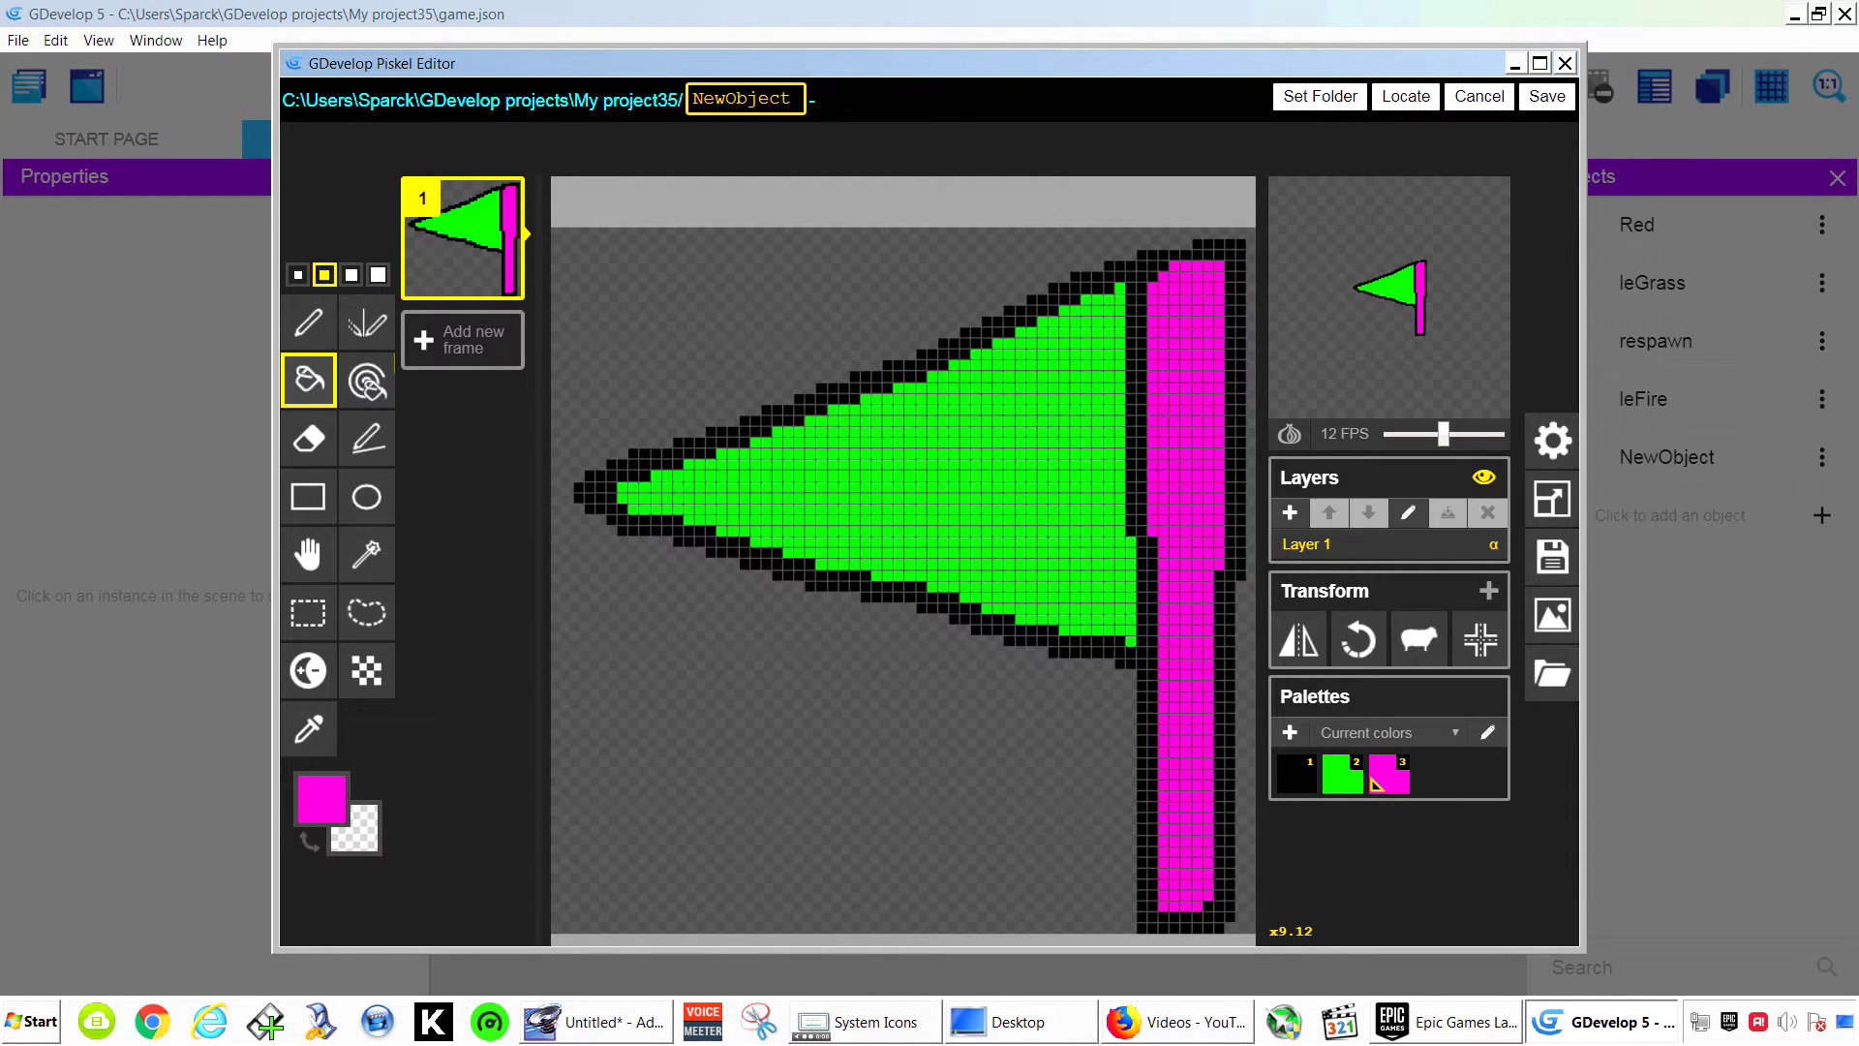
left_click(1548, 97)
left_click(1331, 722)
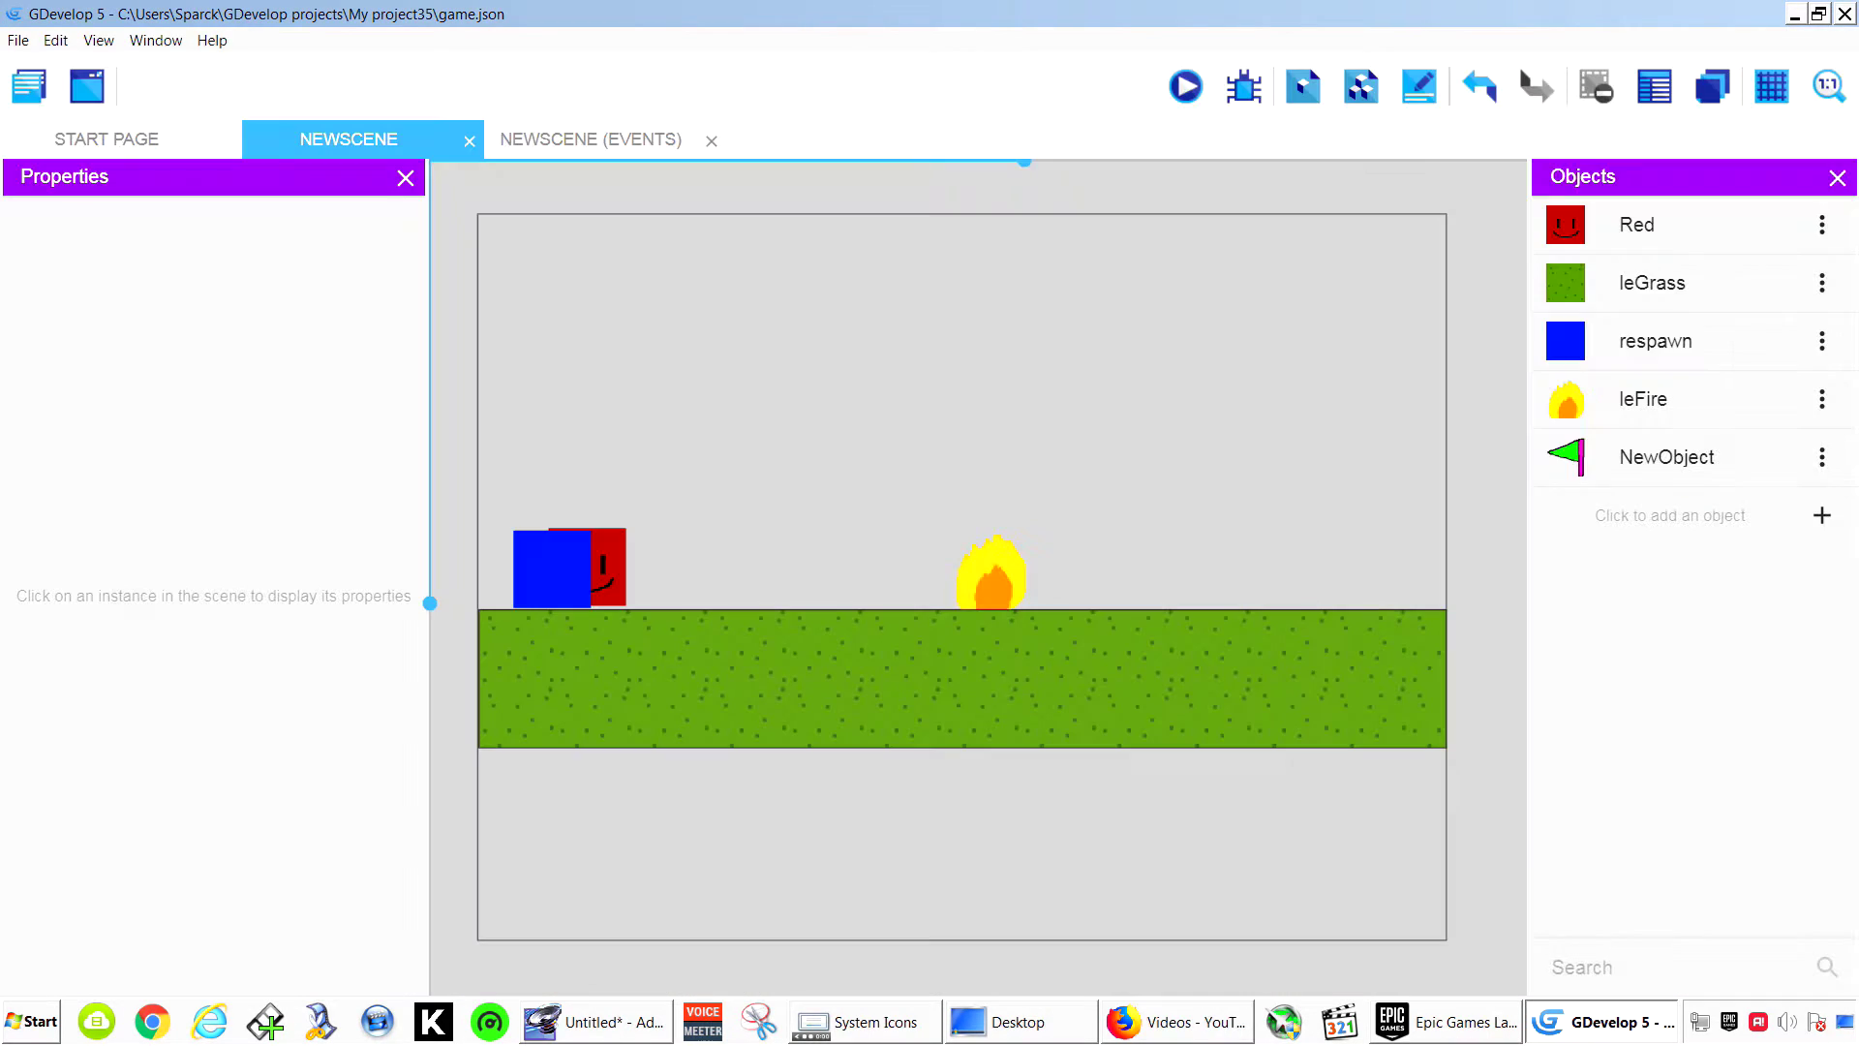
Rename the flag object to leGoal.
left_click(1666, 457)
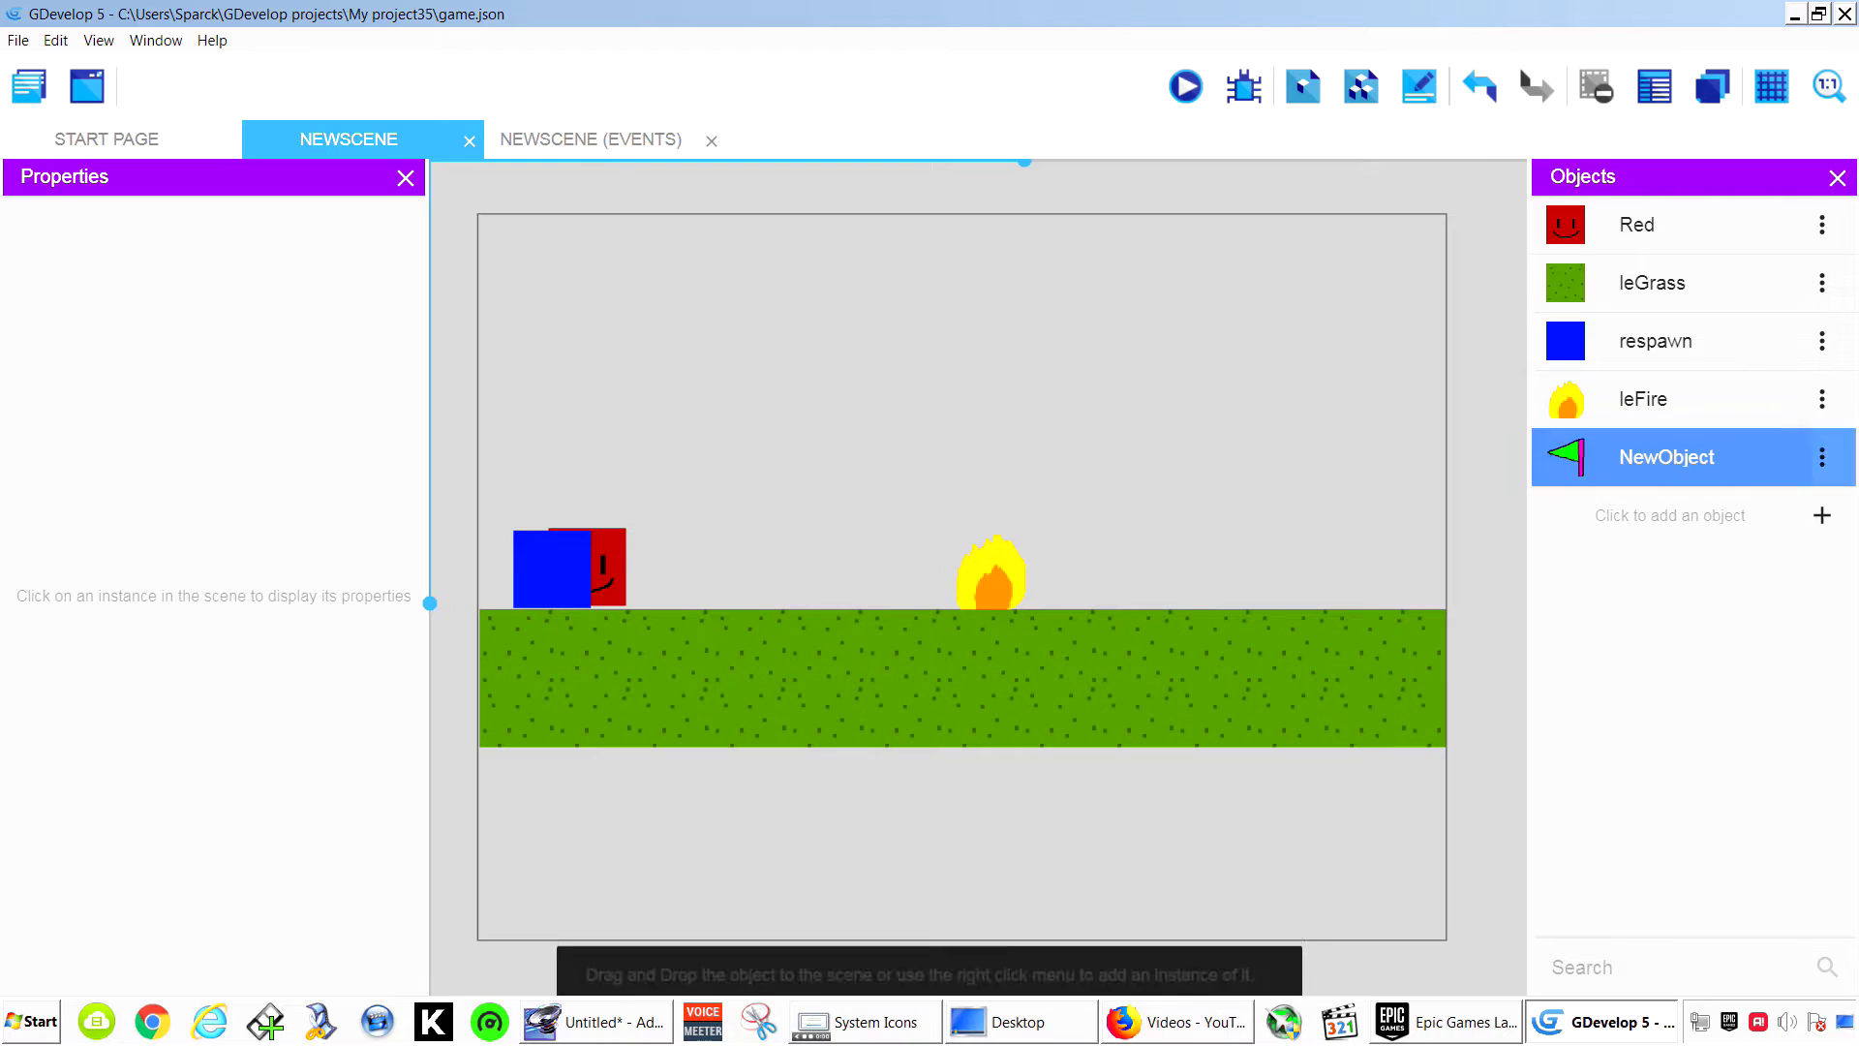
right_click(1666, 479)
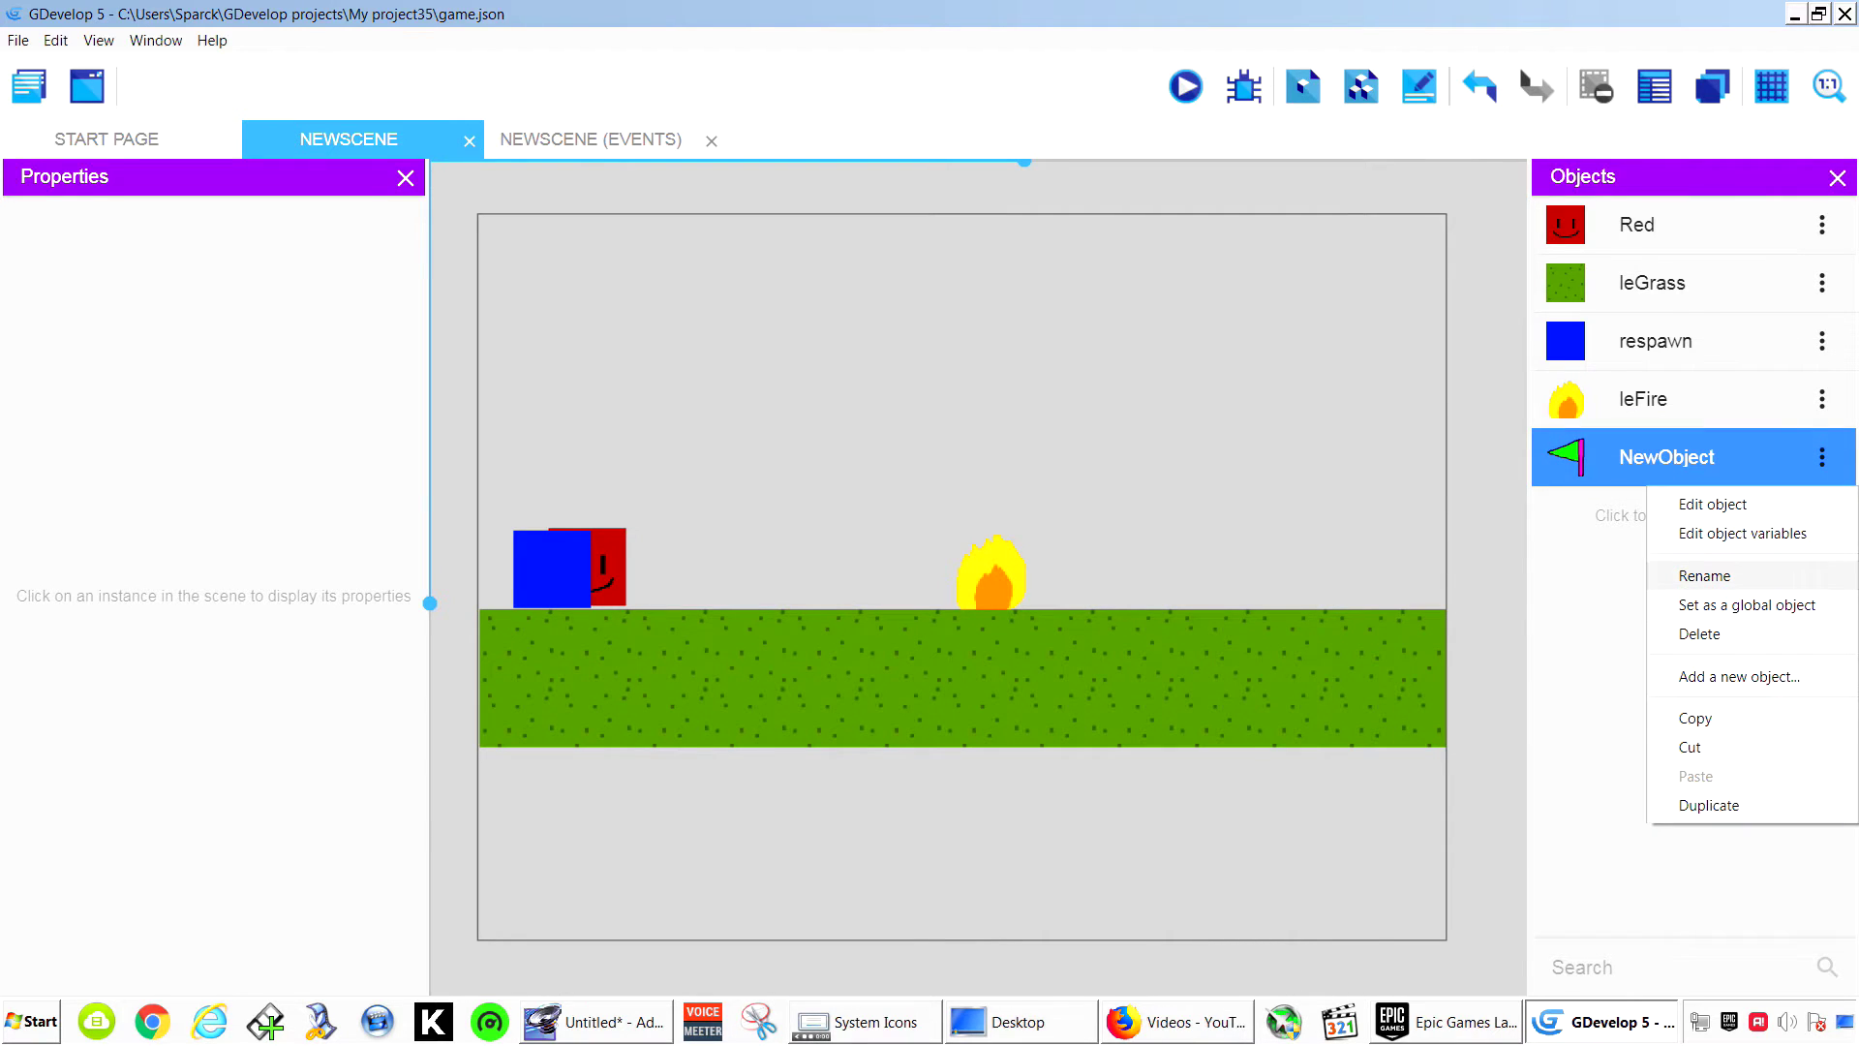
left_click(1704, 576)
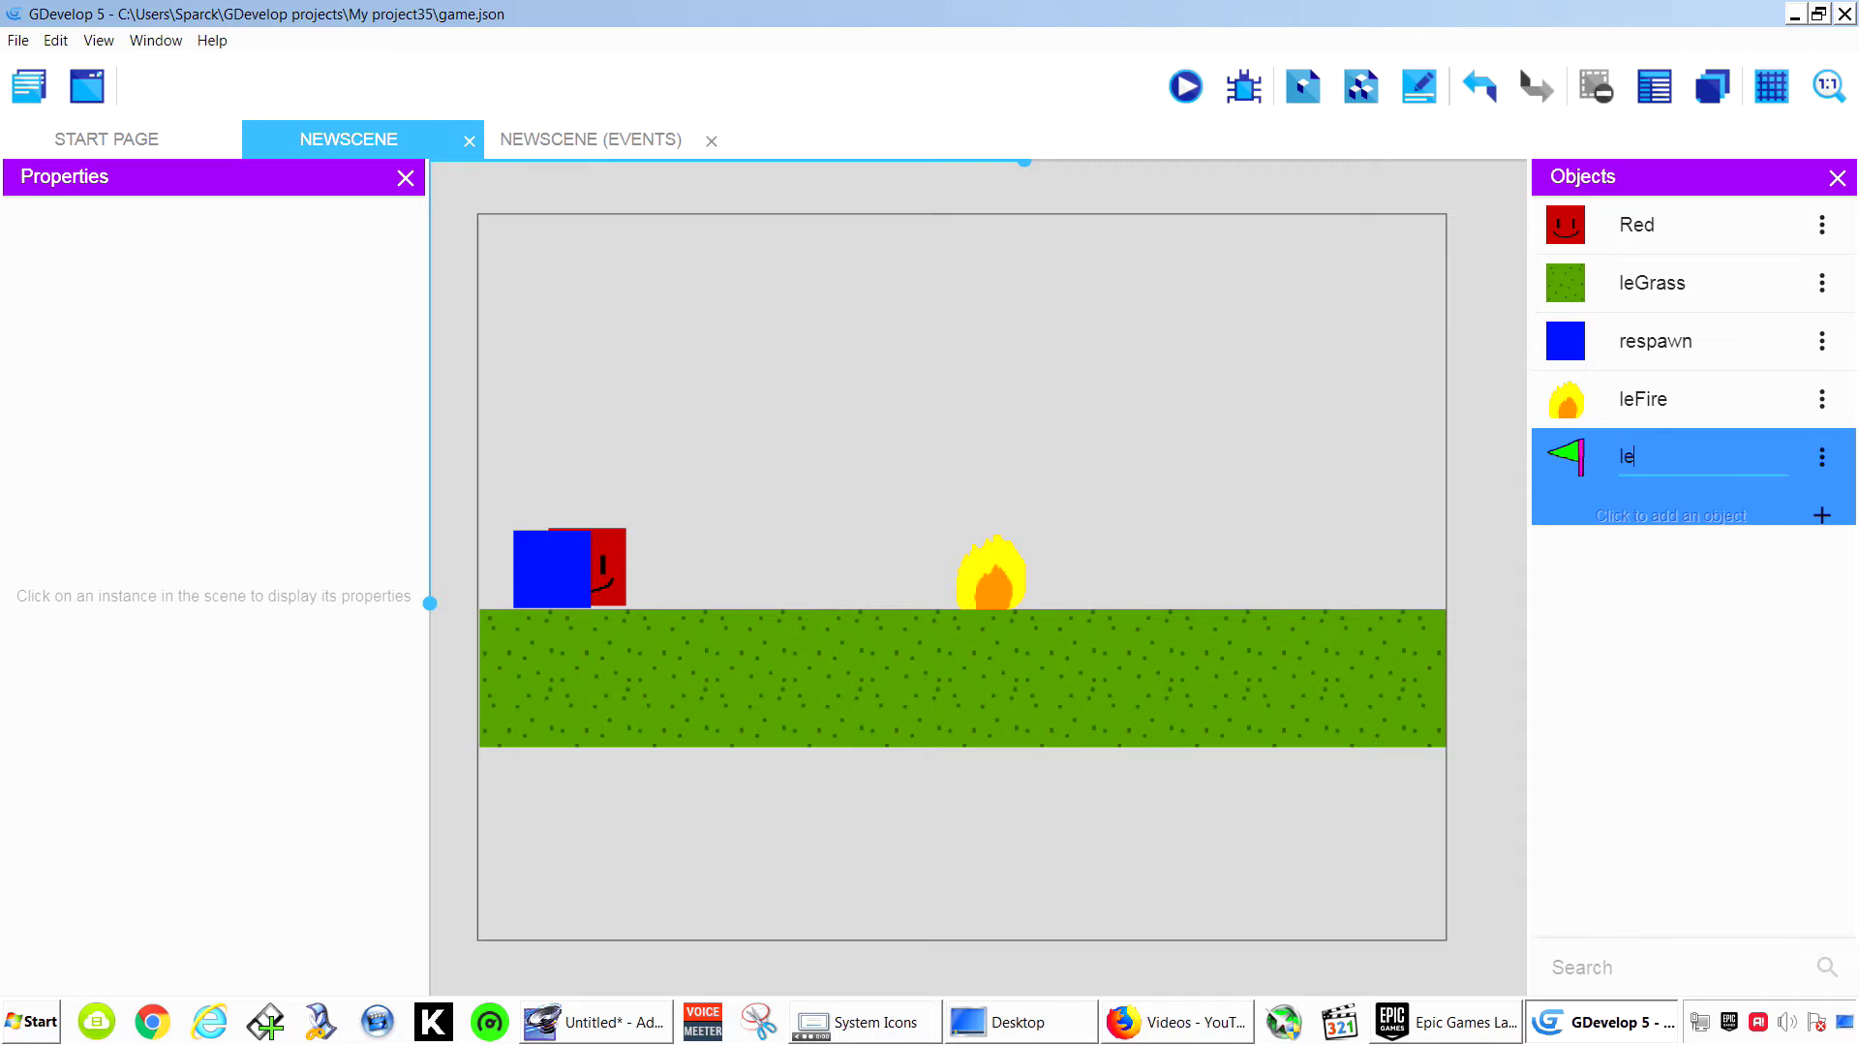
Place leGoal on the grass near the platform's right end at X 716, Y 263.
left_click_drag(1566, 457, 1383, 569)
left_click(1379, 473)
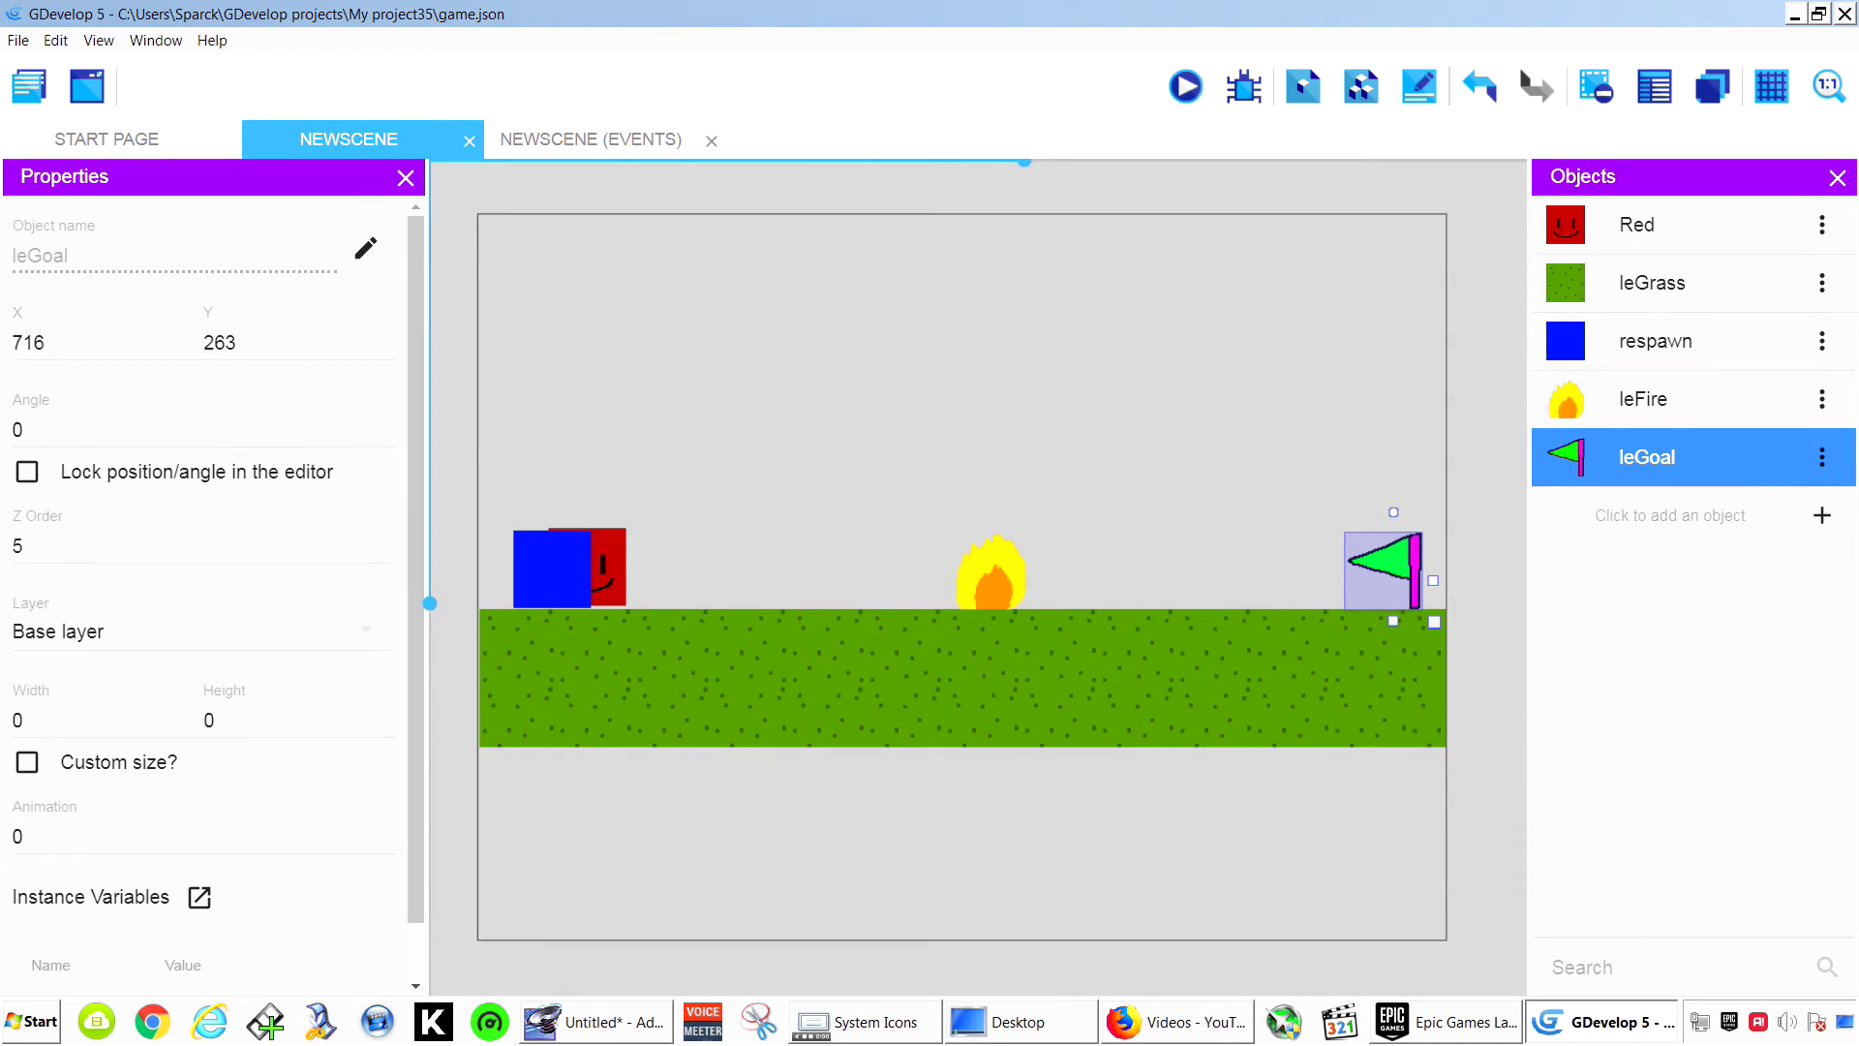
left_click(1384, 568)
left_click(1379, 473)
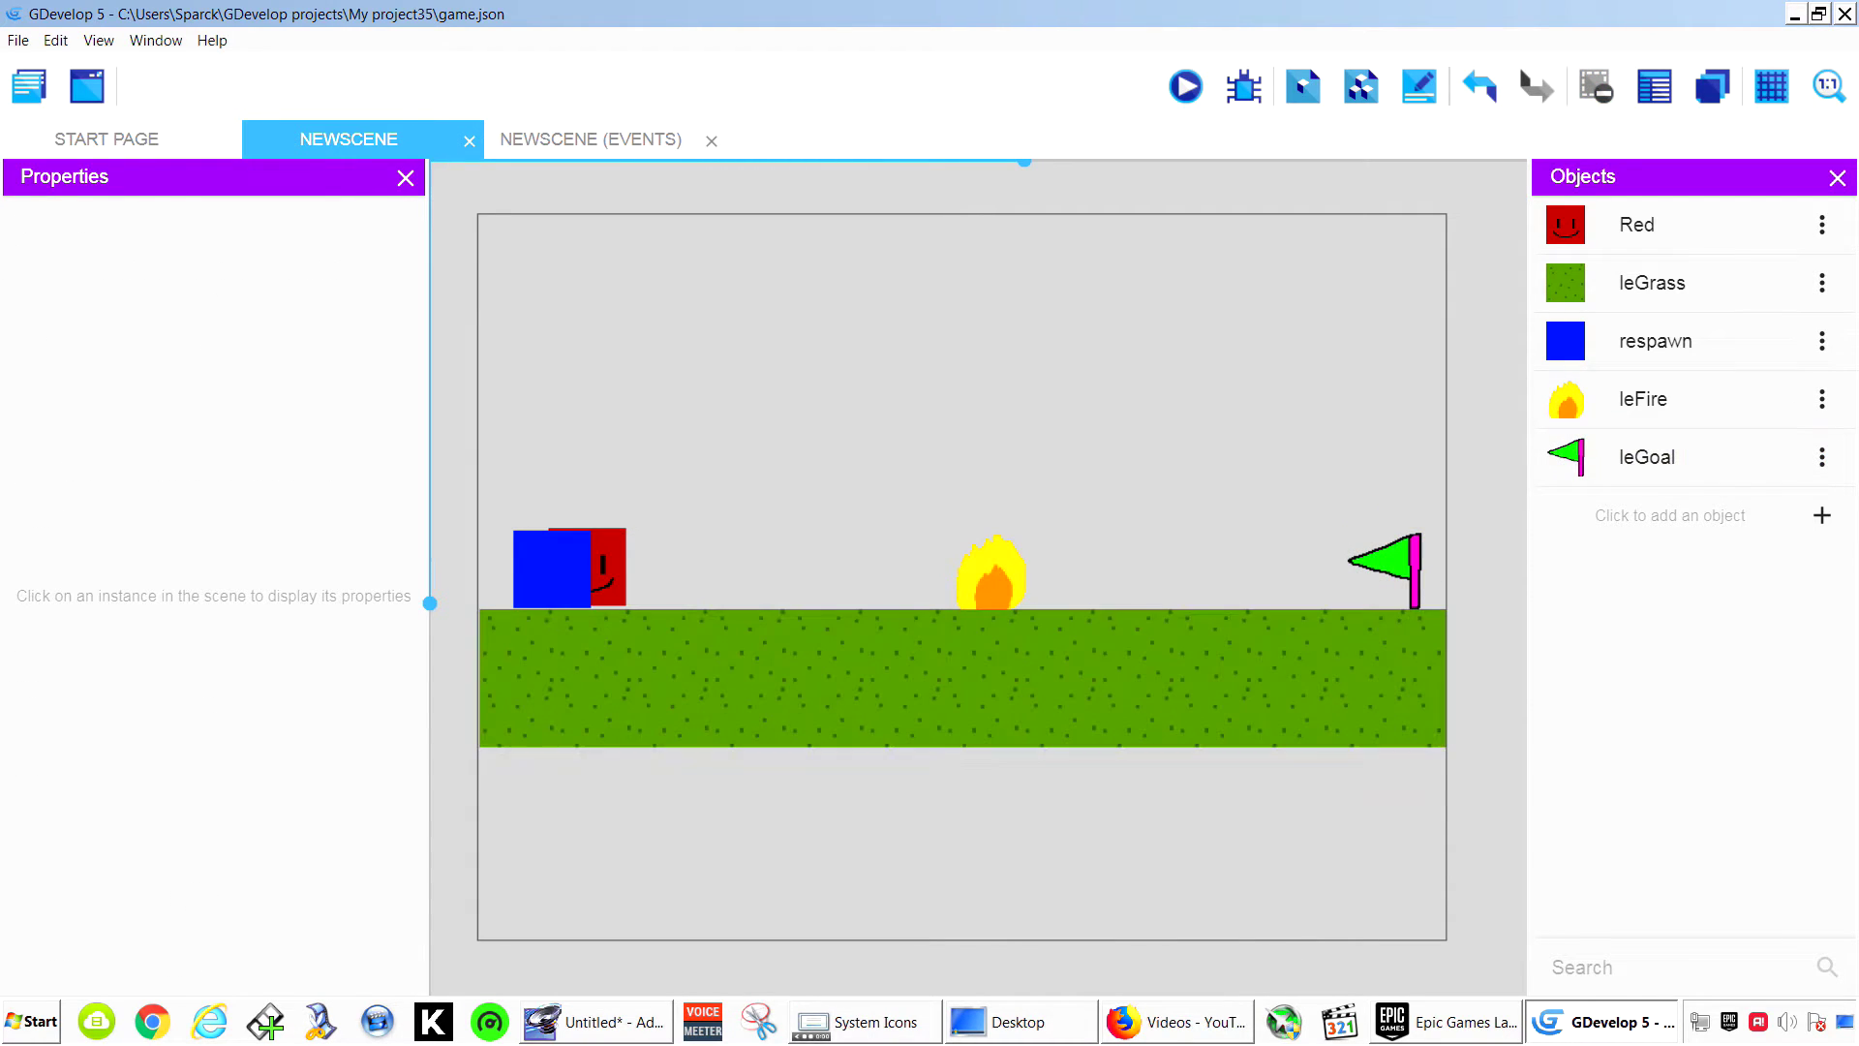
left_click(607, 568)
right_click(616, 554)
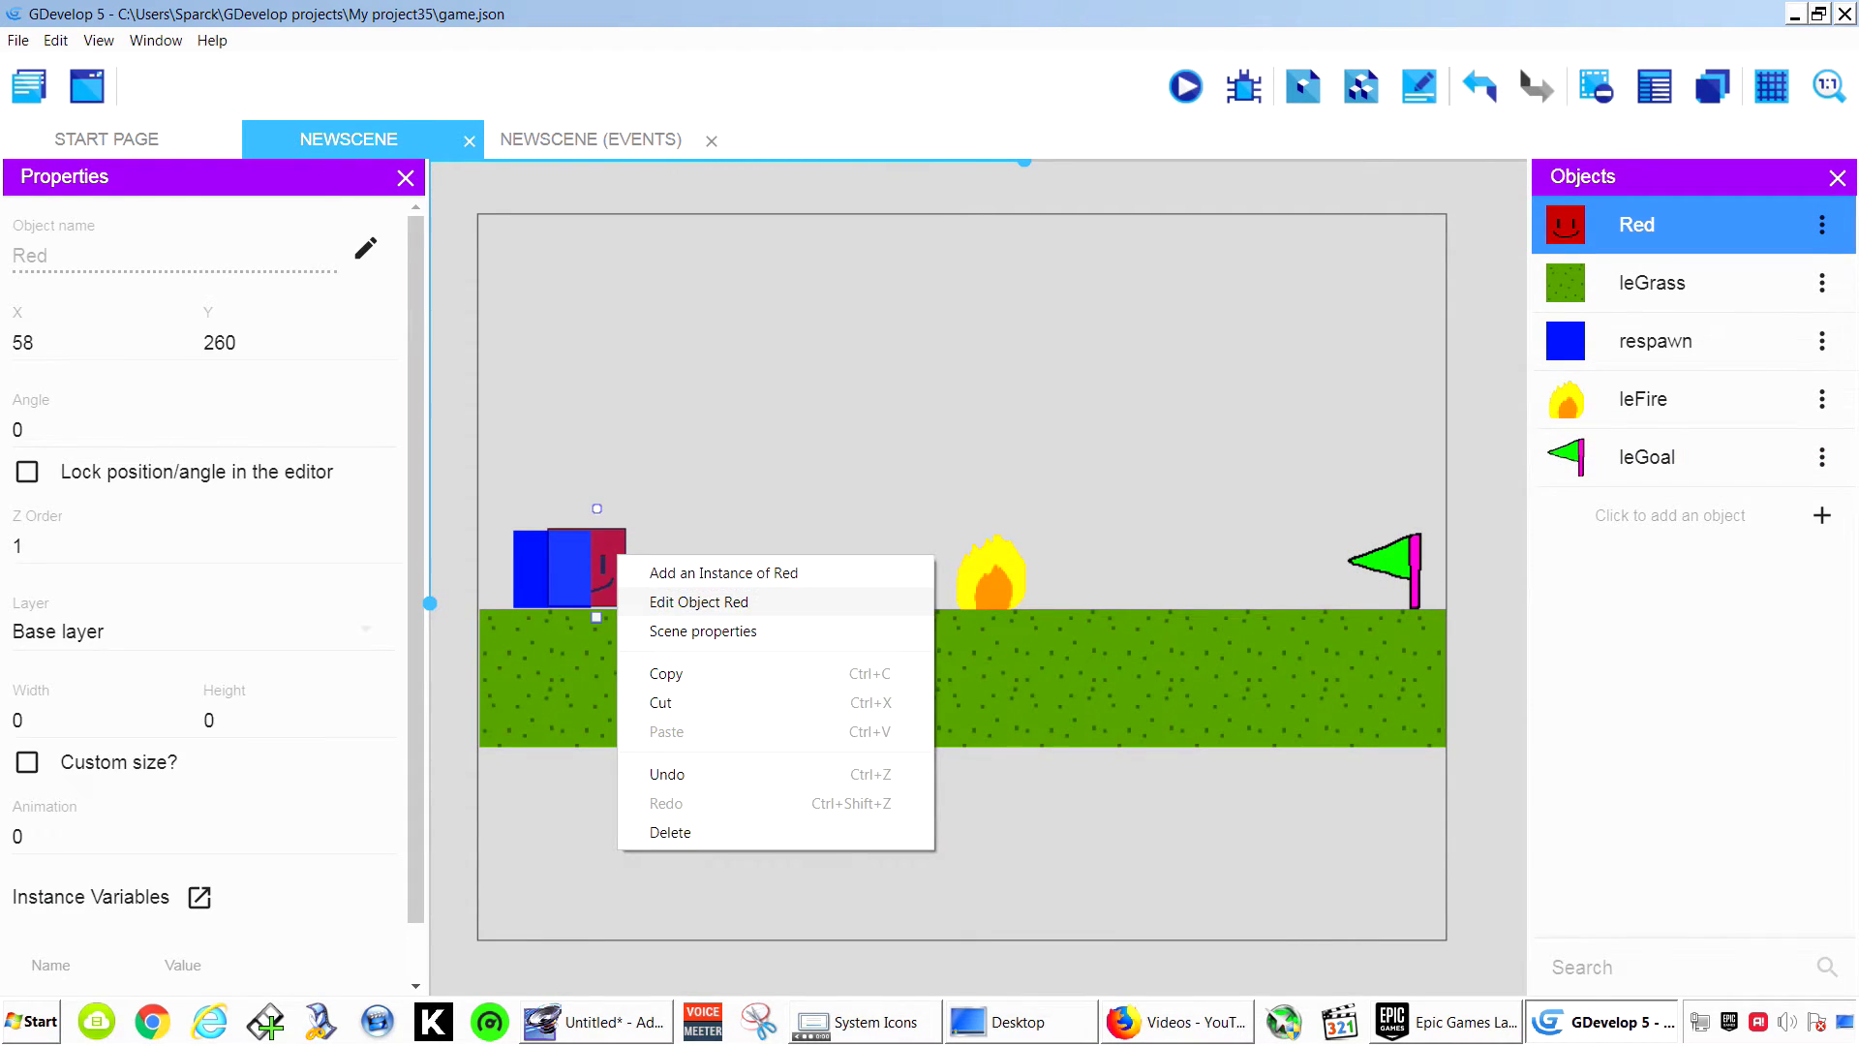
left_click(678, 602)
left_click(1224, 720)
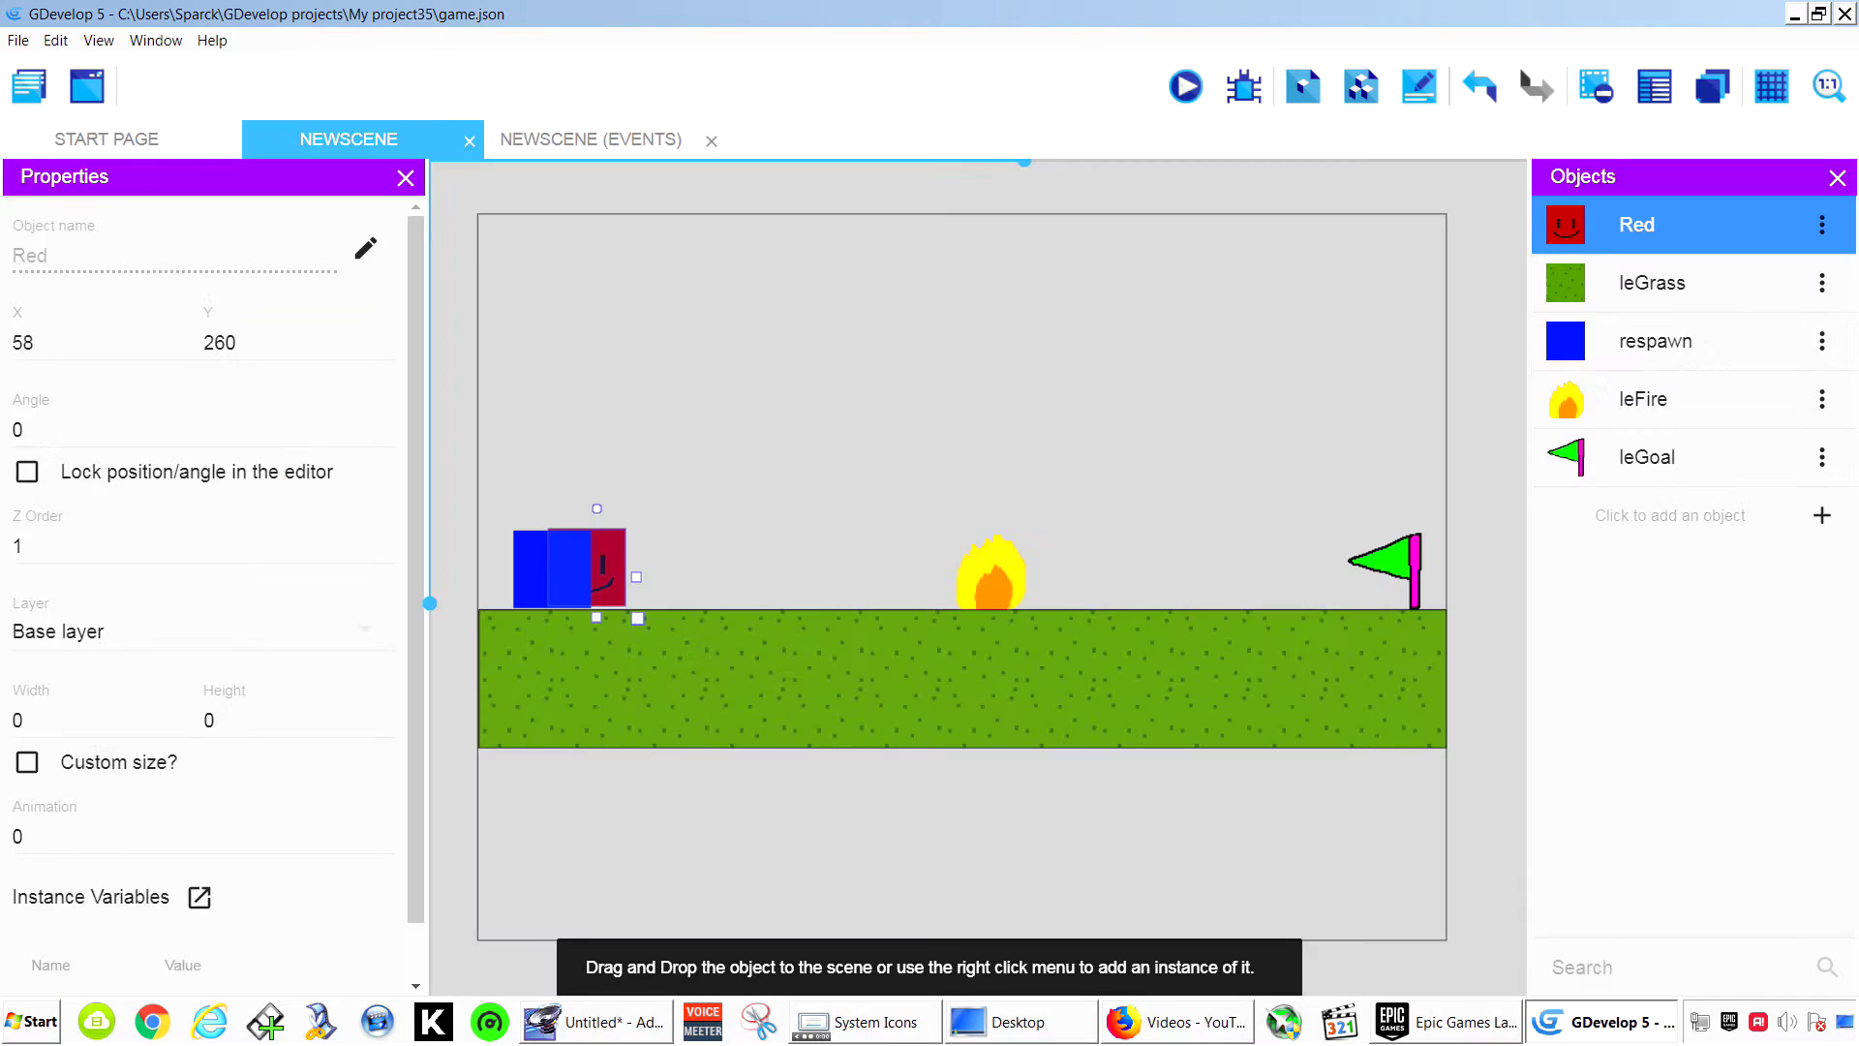
left_click(833, 804)
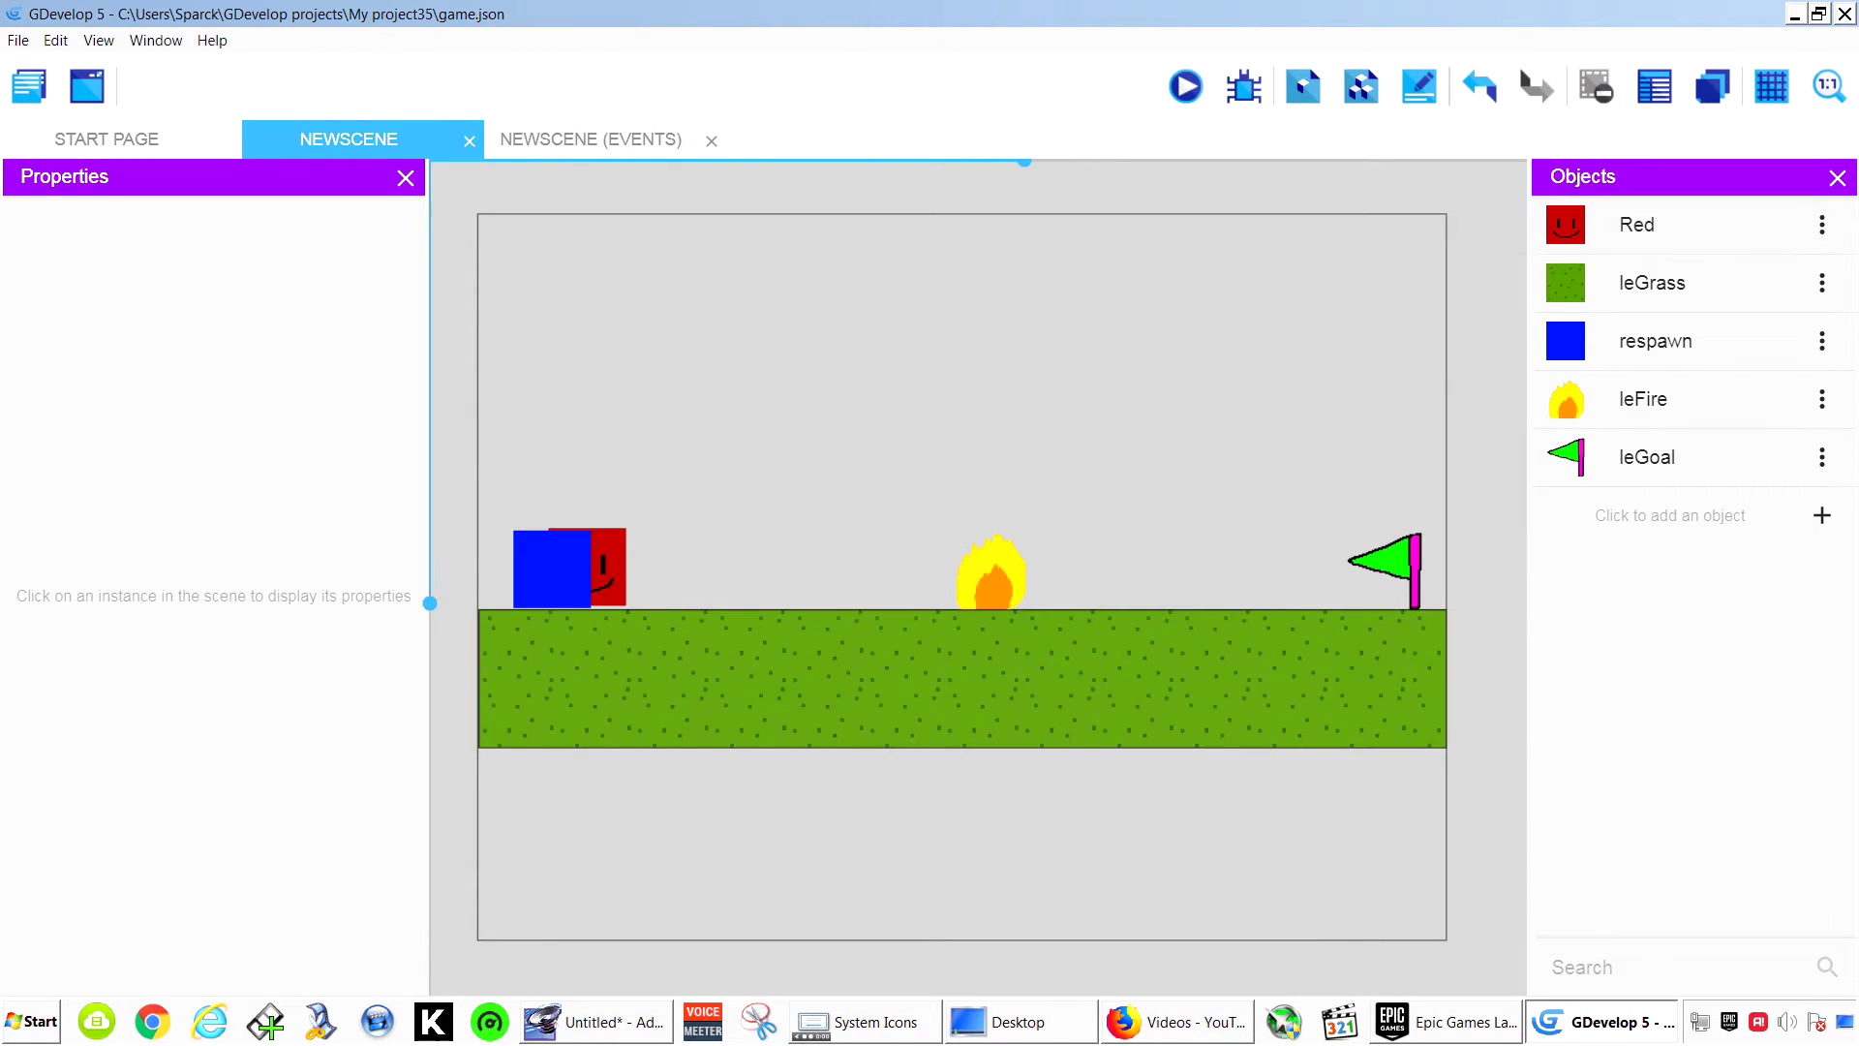
Move Red clear of the respawn block to X 114, Y 260 on the grass.
left_click_drag(608, 567, 700, 568)
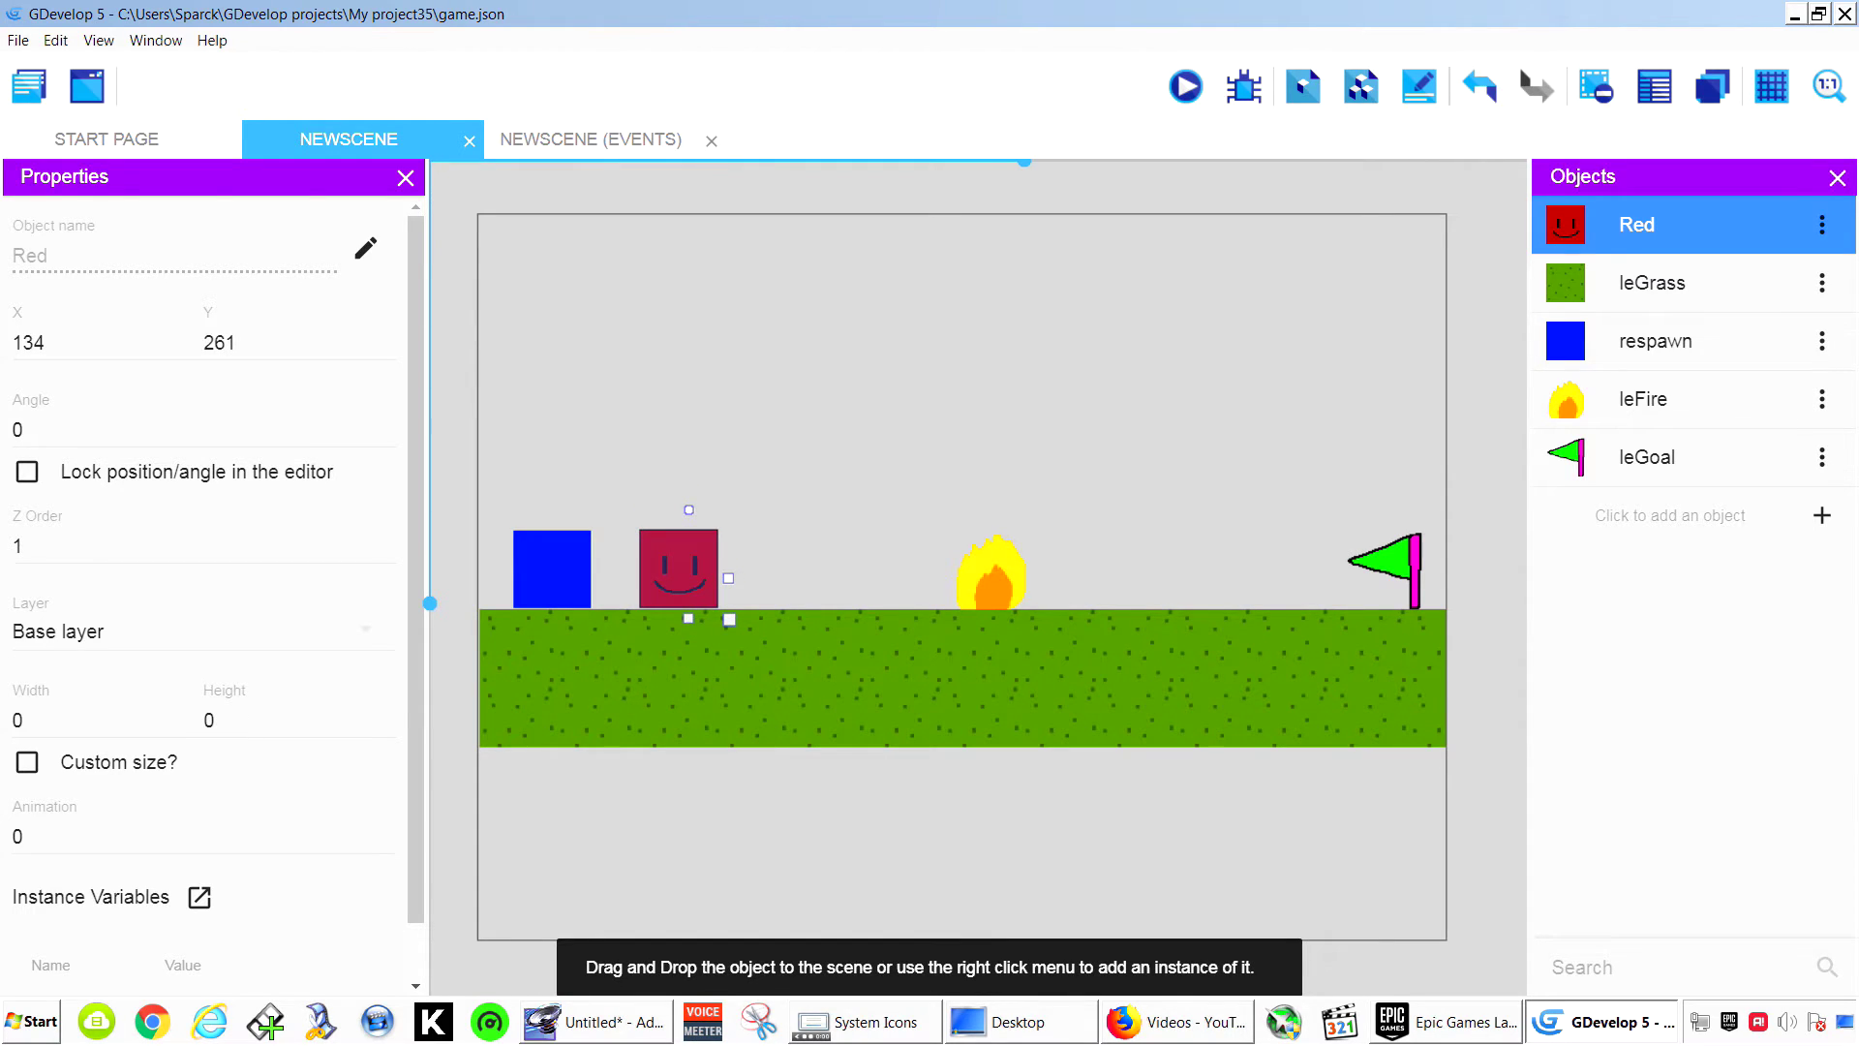
left_click_drag(680, 569, 657, 568)
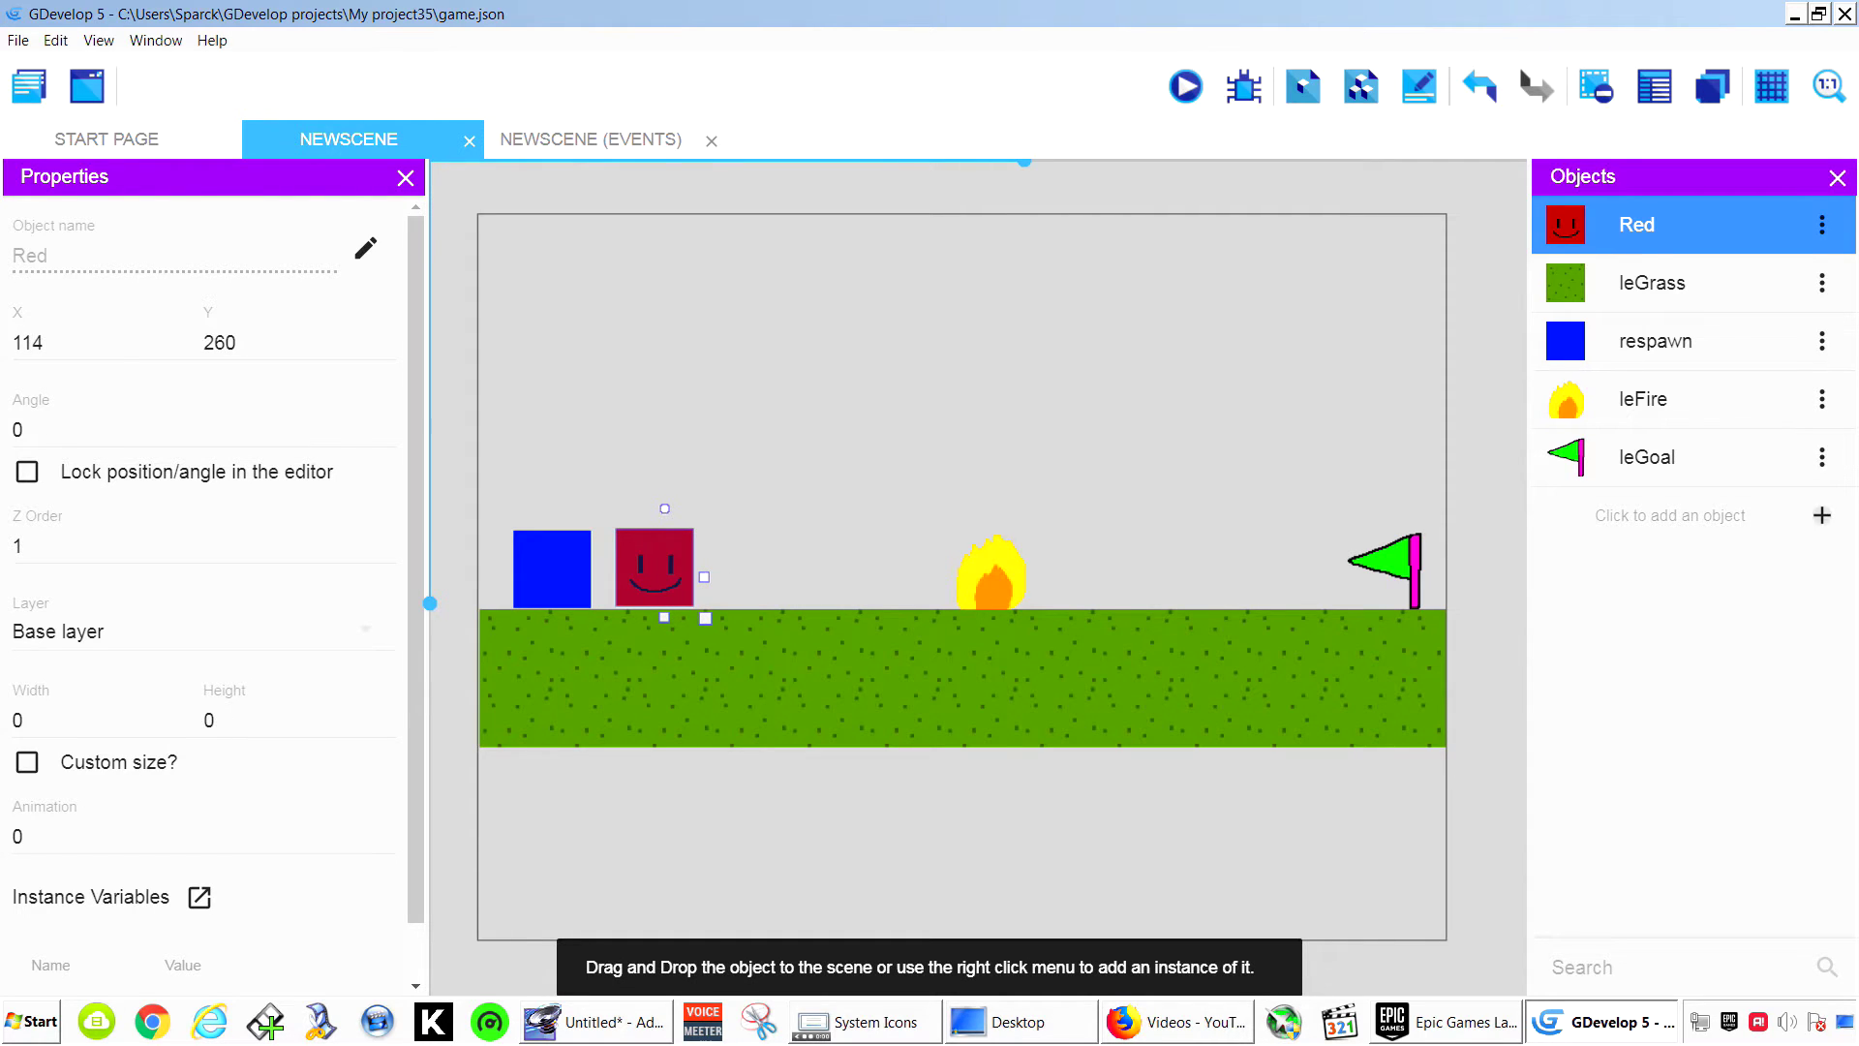
Create a sprite object named block and start drawing a new animation for it in Piskel.
left_click(1822, 515)
left_click(602, 298)
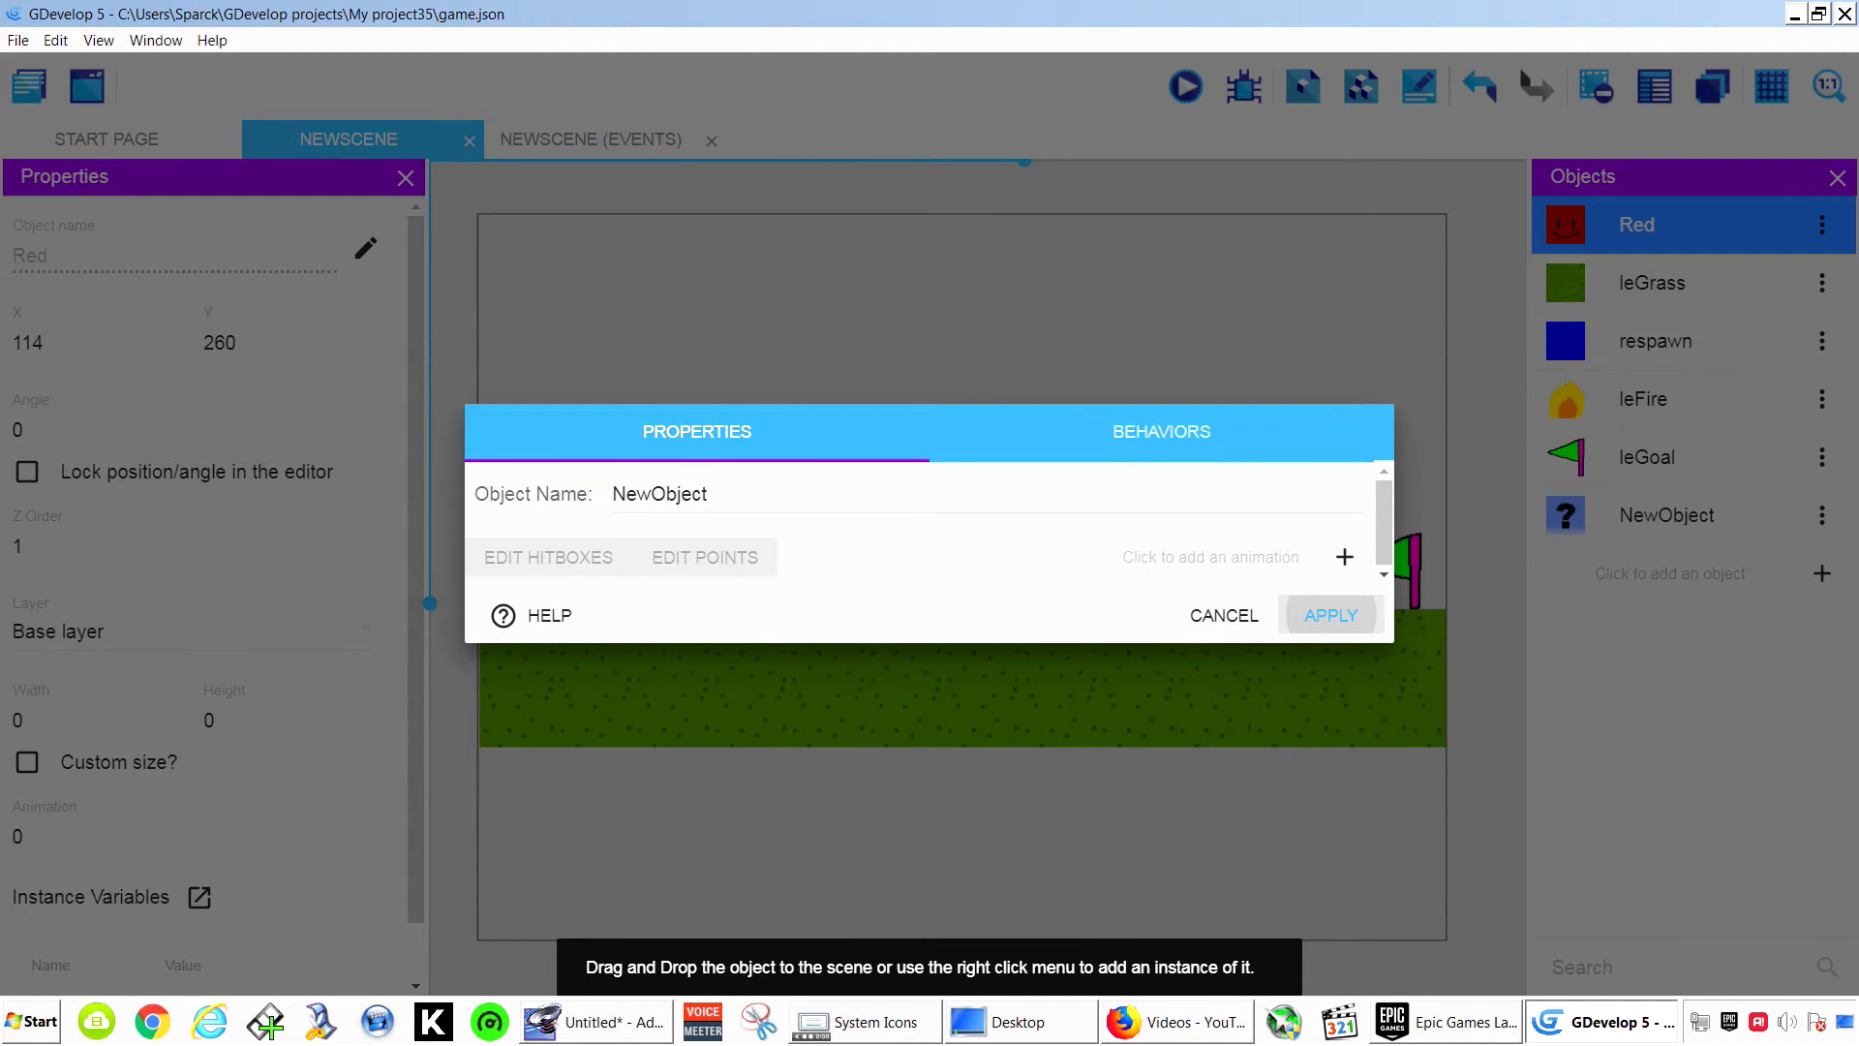
double_click(705, 494)
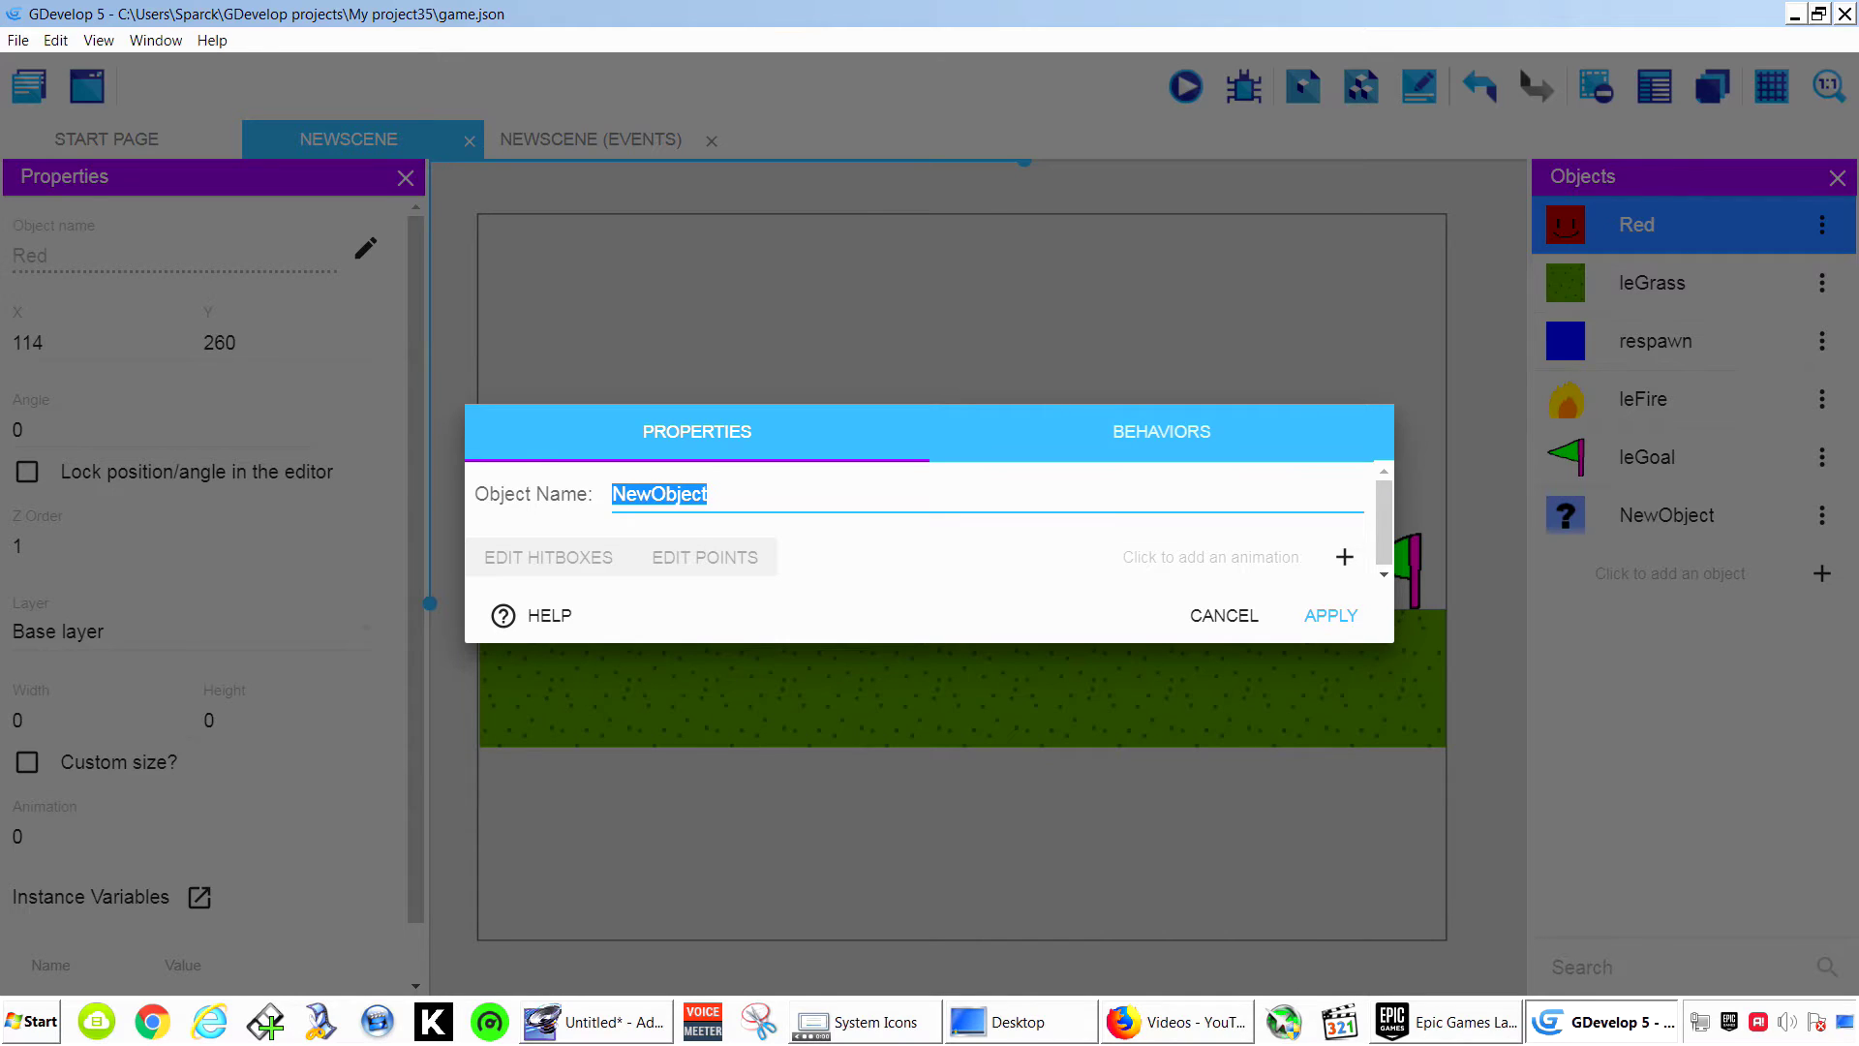
type("block")
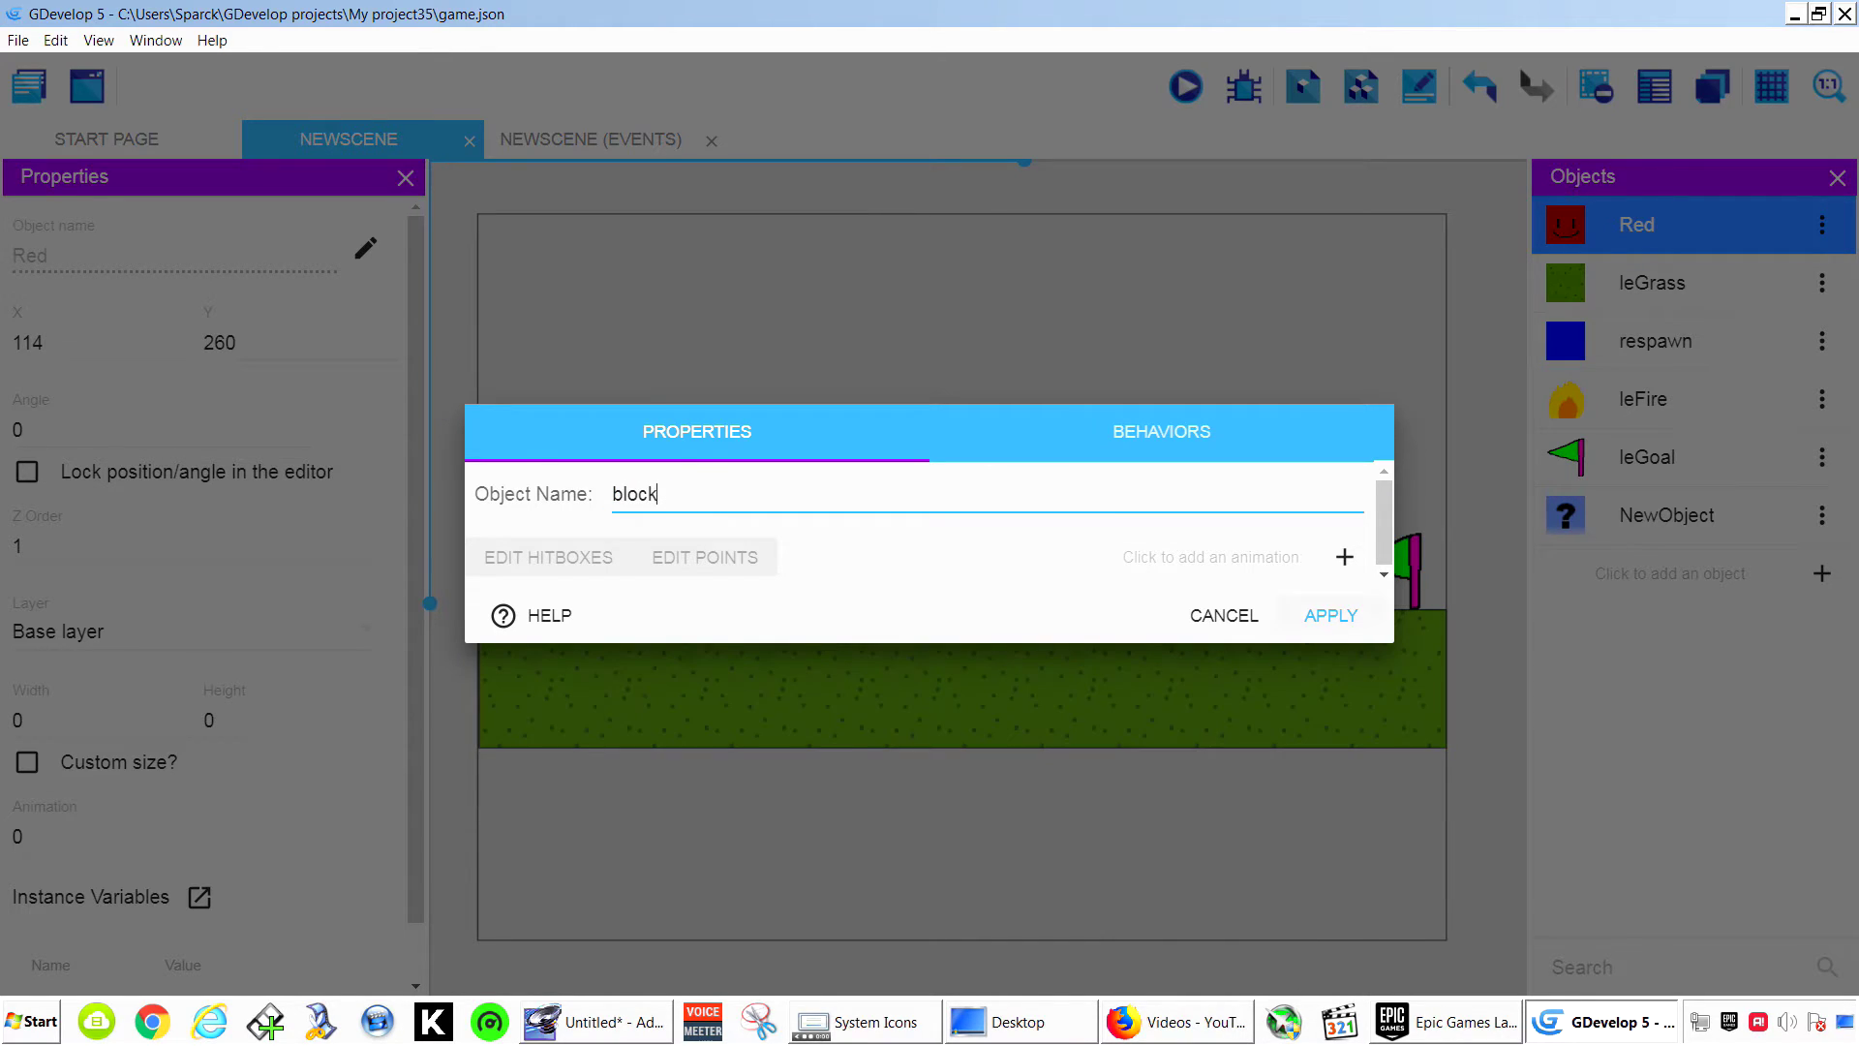
left_click(1344, 557)
left_click(767, 487)
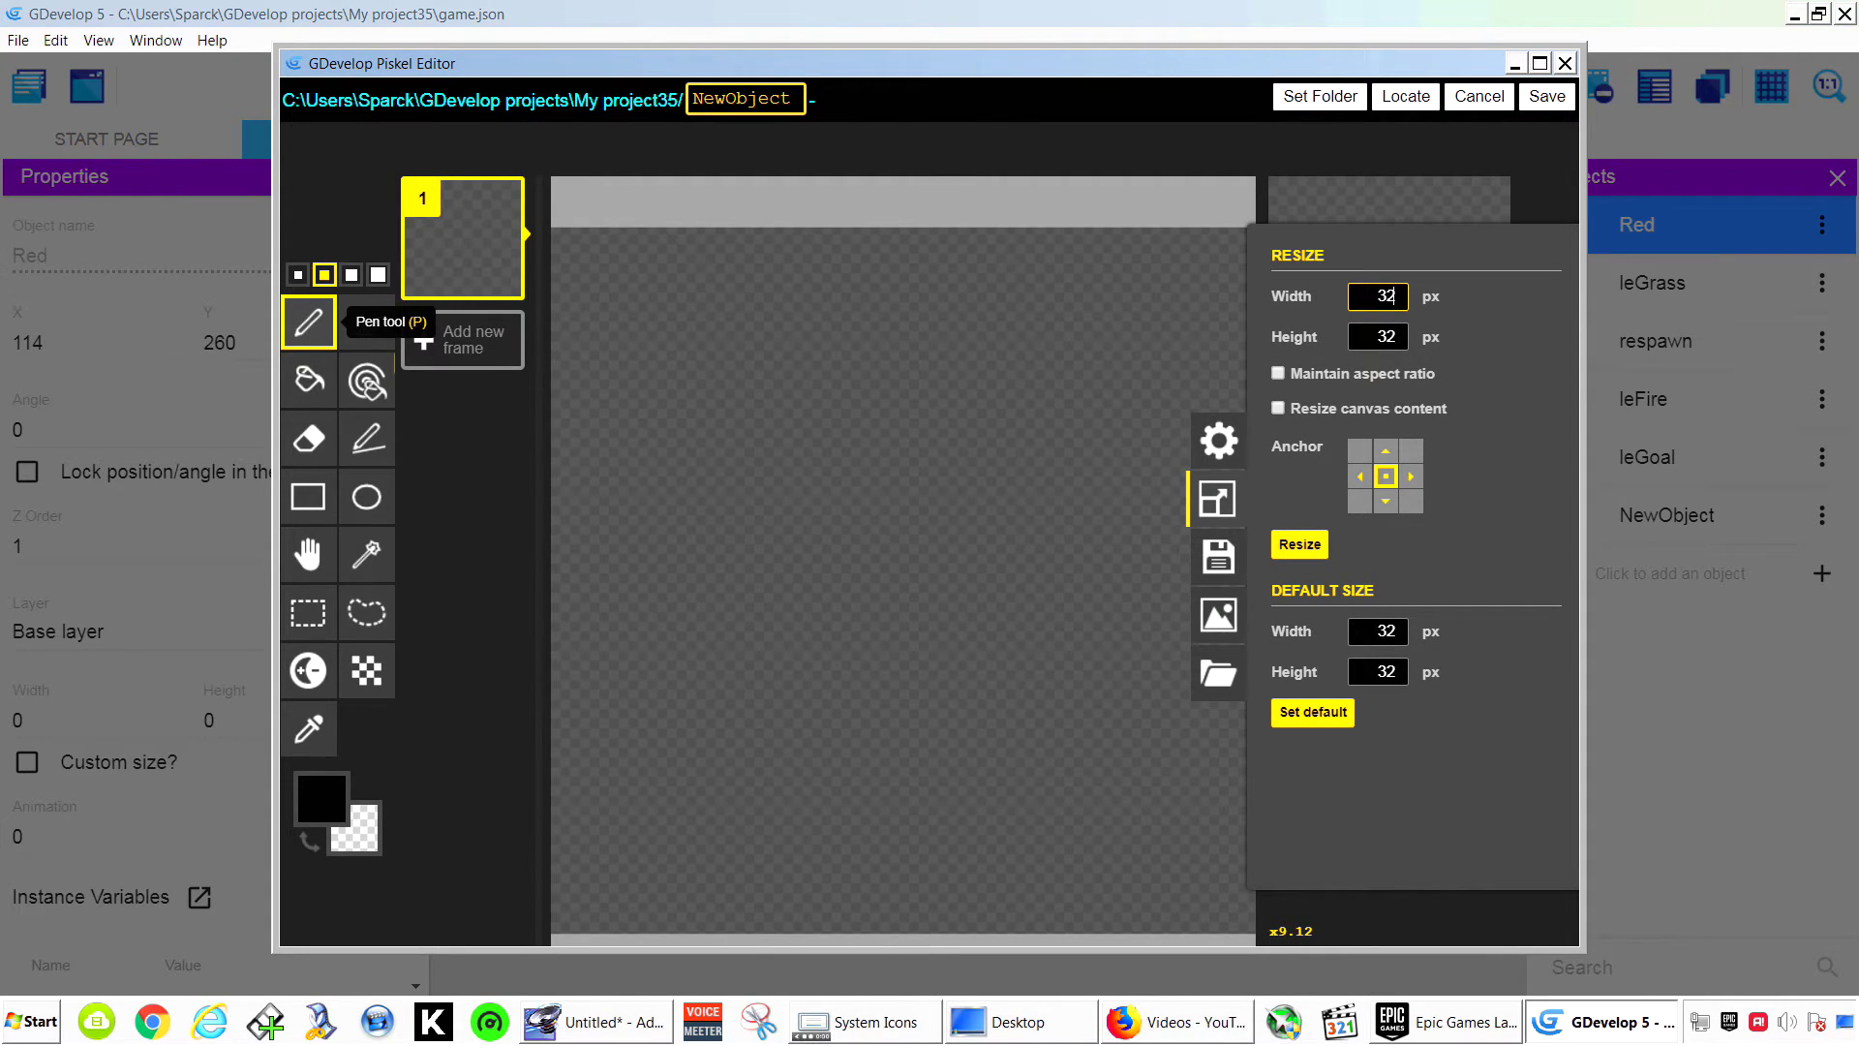
Set the smallest pen size and fill the whole canvas with turquoise #10a99a.
left_click(298, 274)
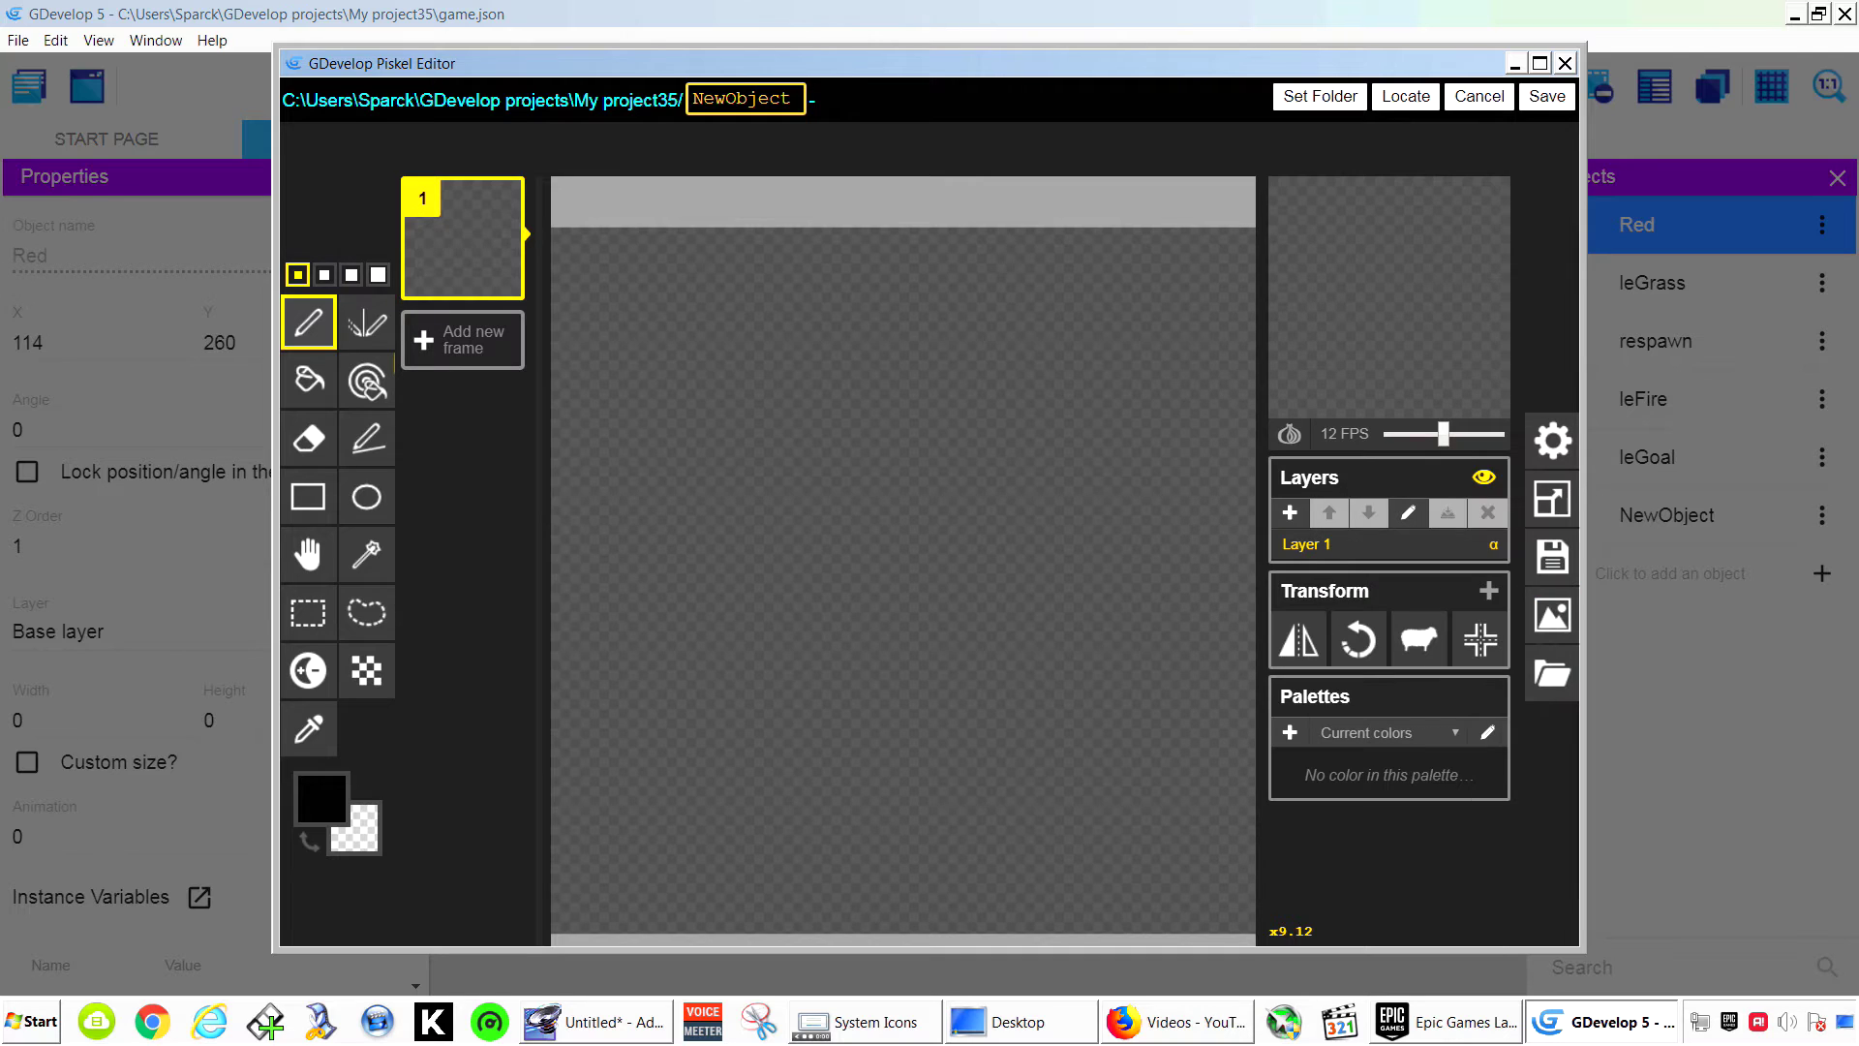
left_click(322, 798)
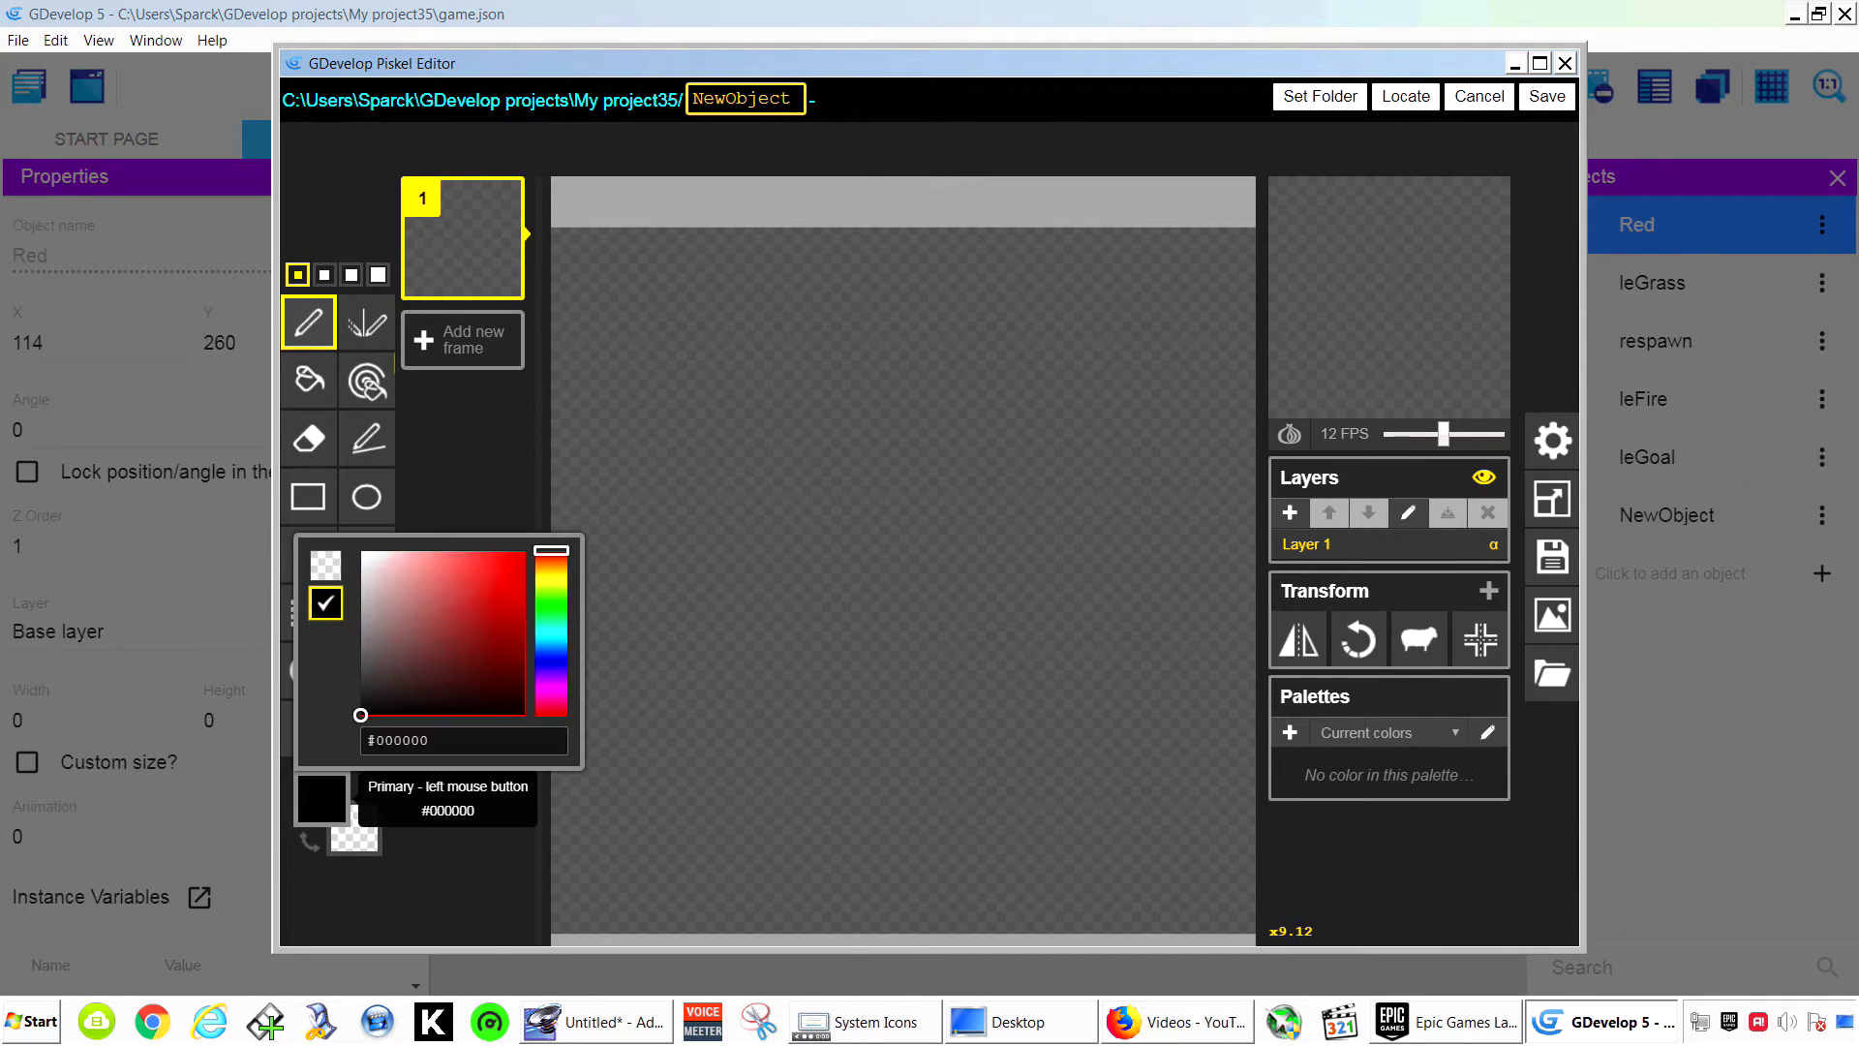
left_click(551, 629)
left_click_drag(454, 620, 491, 605)
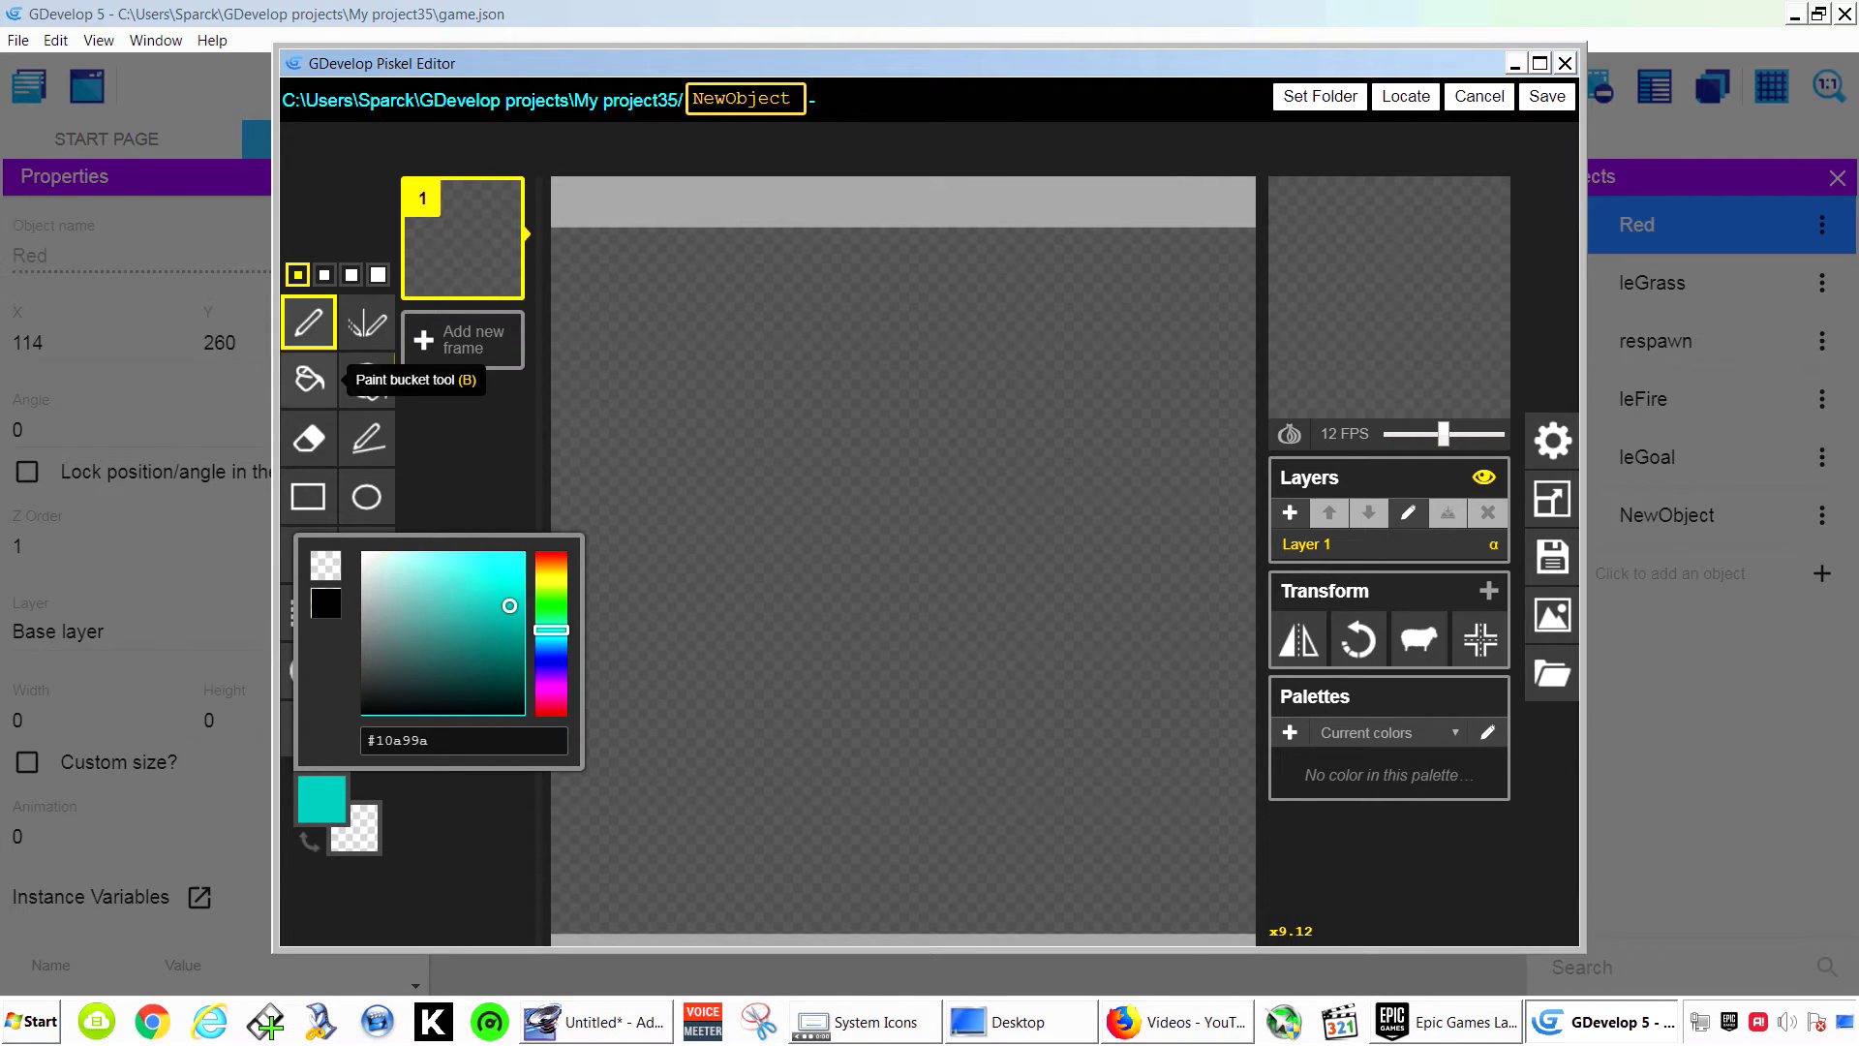
left_click(308, 380)
left_click(775, 465)
Draw two straight diagonals in dark teal #0b6058 from corner to corner, forming an X across the canvas.
left_click(308, 322)
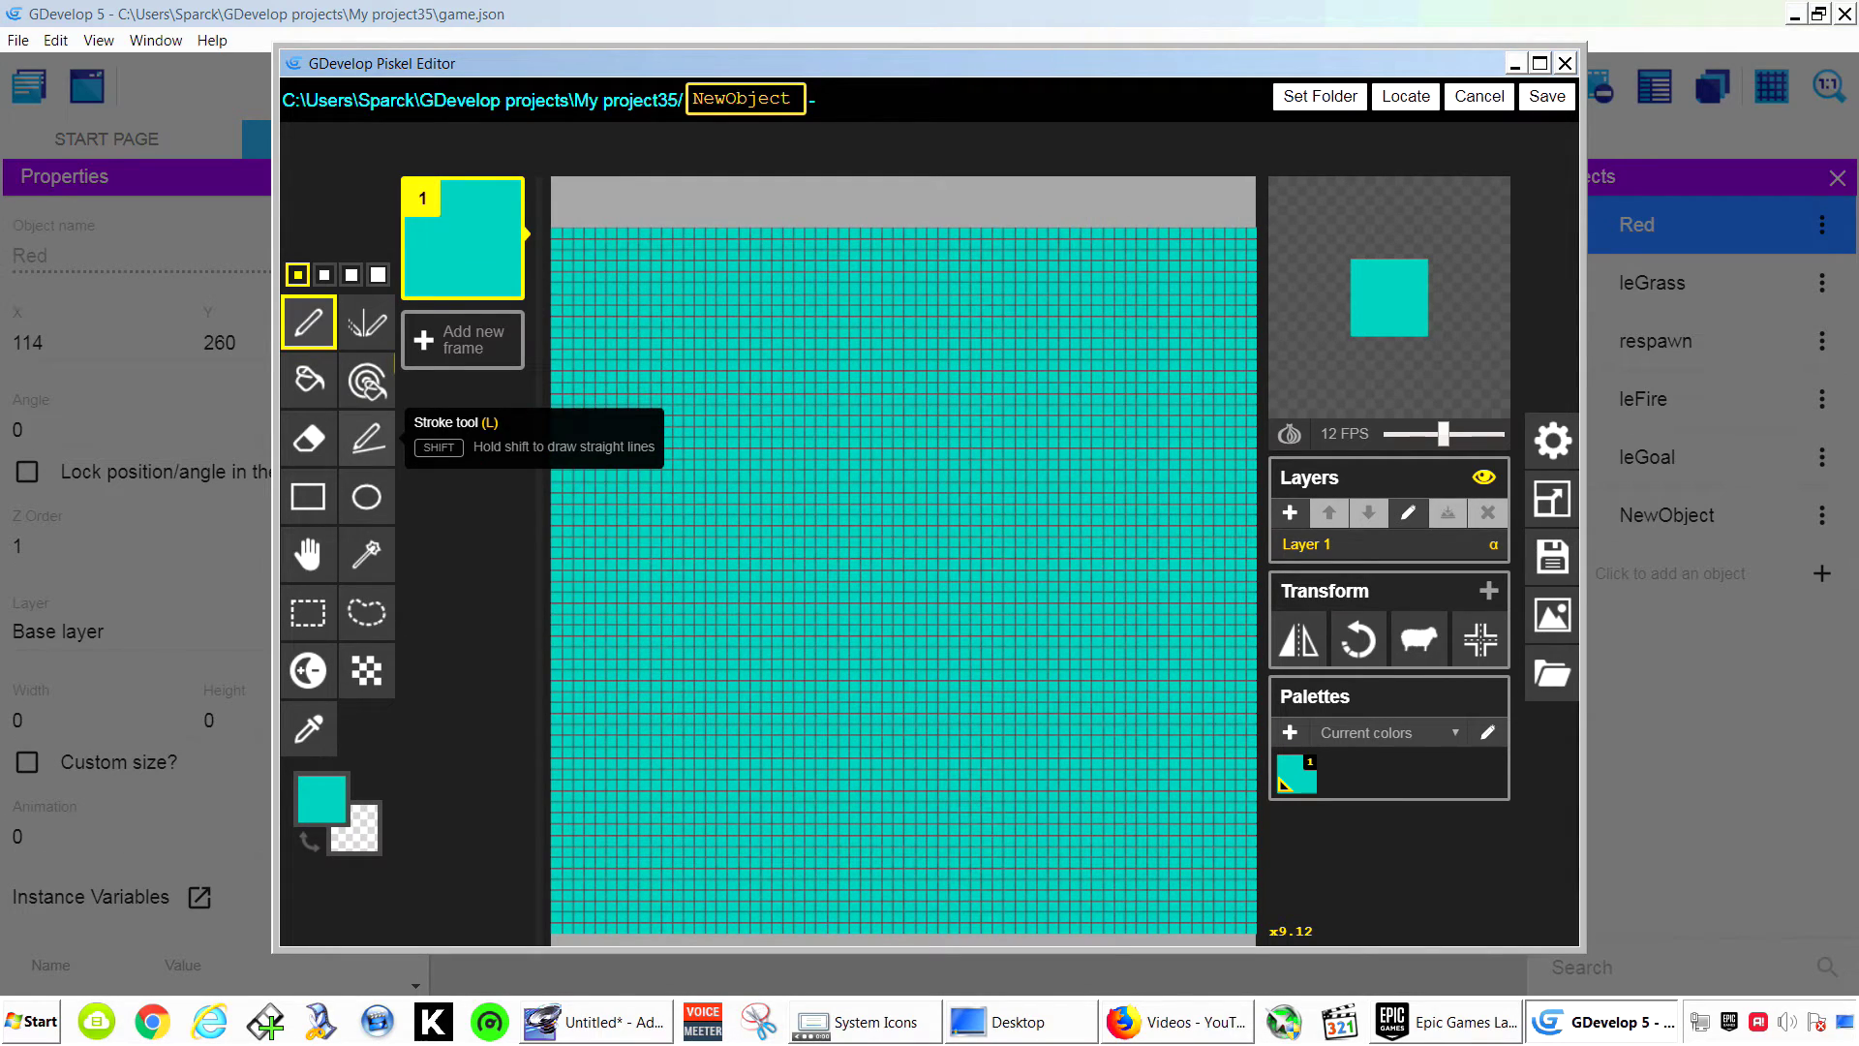
left_click(367, 437)
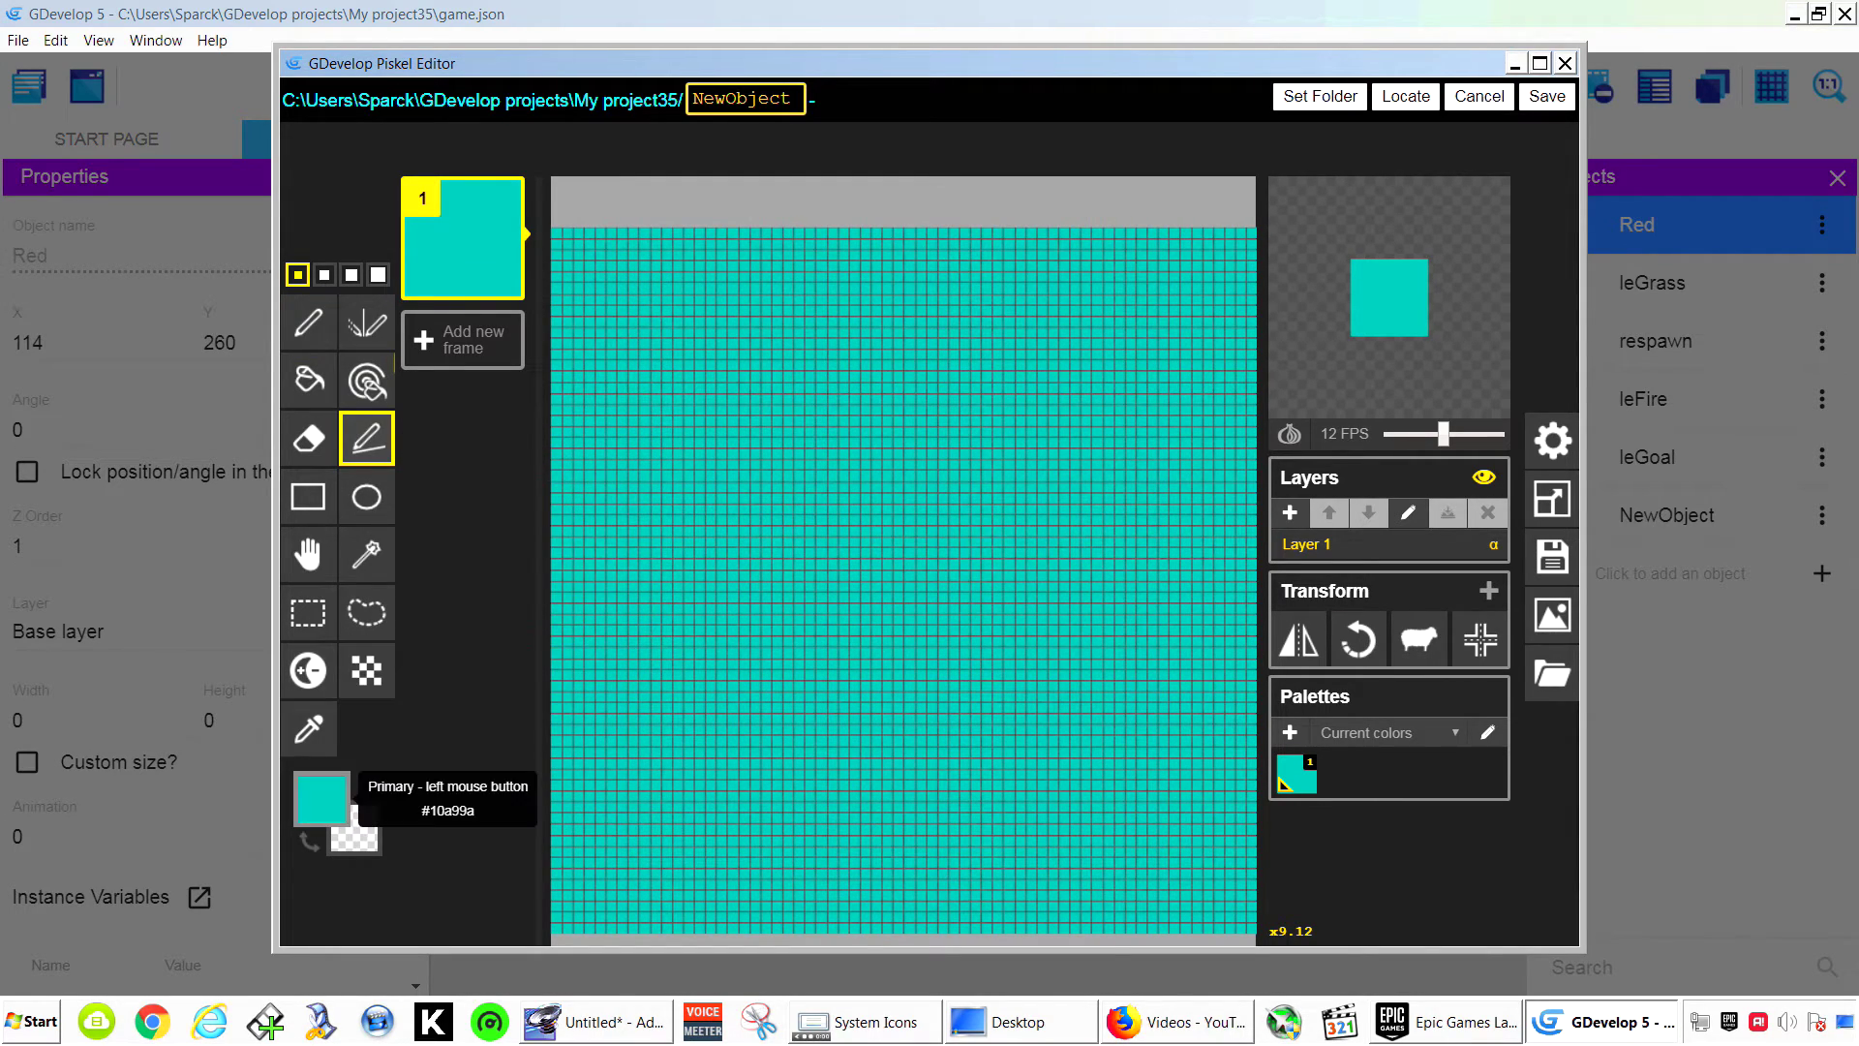
left_click(321, 799)
left_click_drag(540, 639, 544, 653)
mouse_move(556, 233)
left_mouse_down()
mouse_move(1182, 918)
mouse_move(1250, 929)
left_mouse_up()
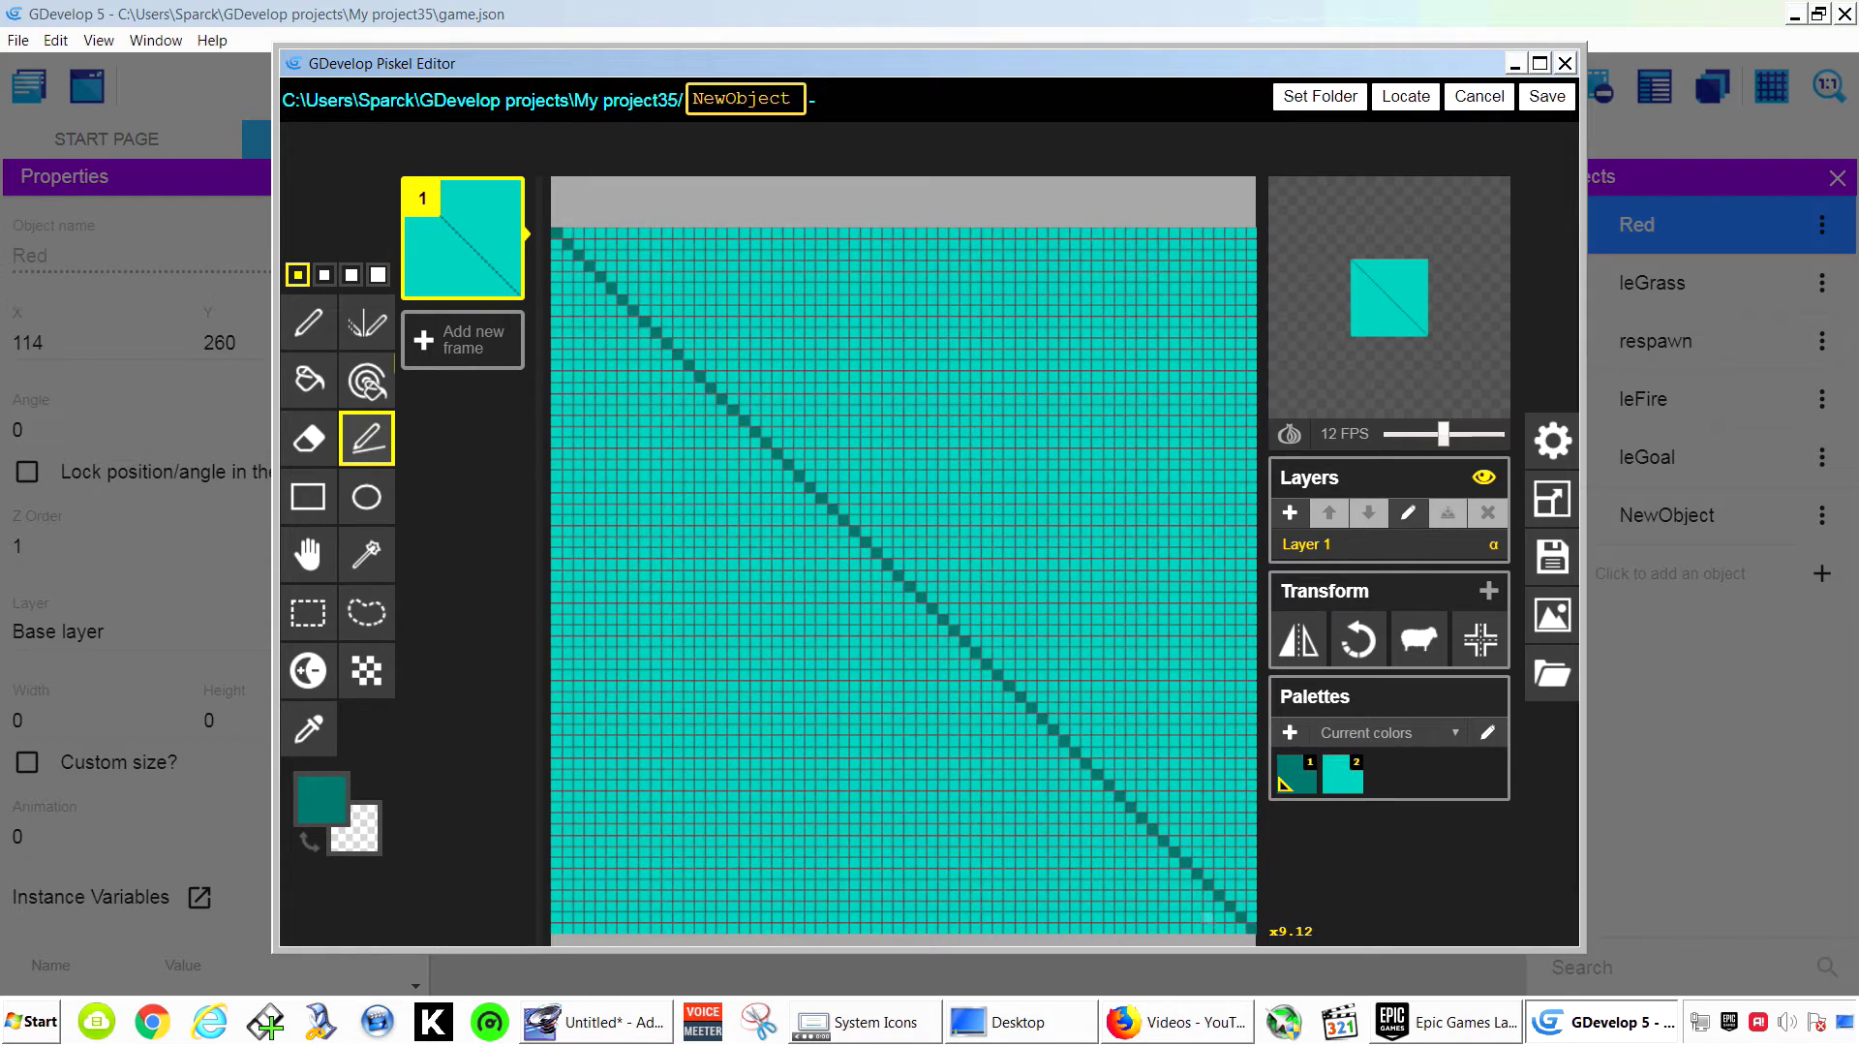
left_click_drag(1249, 232, 558, 928)
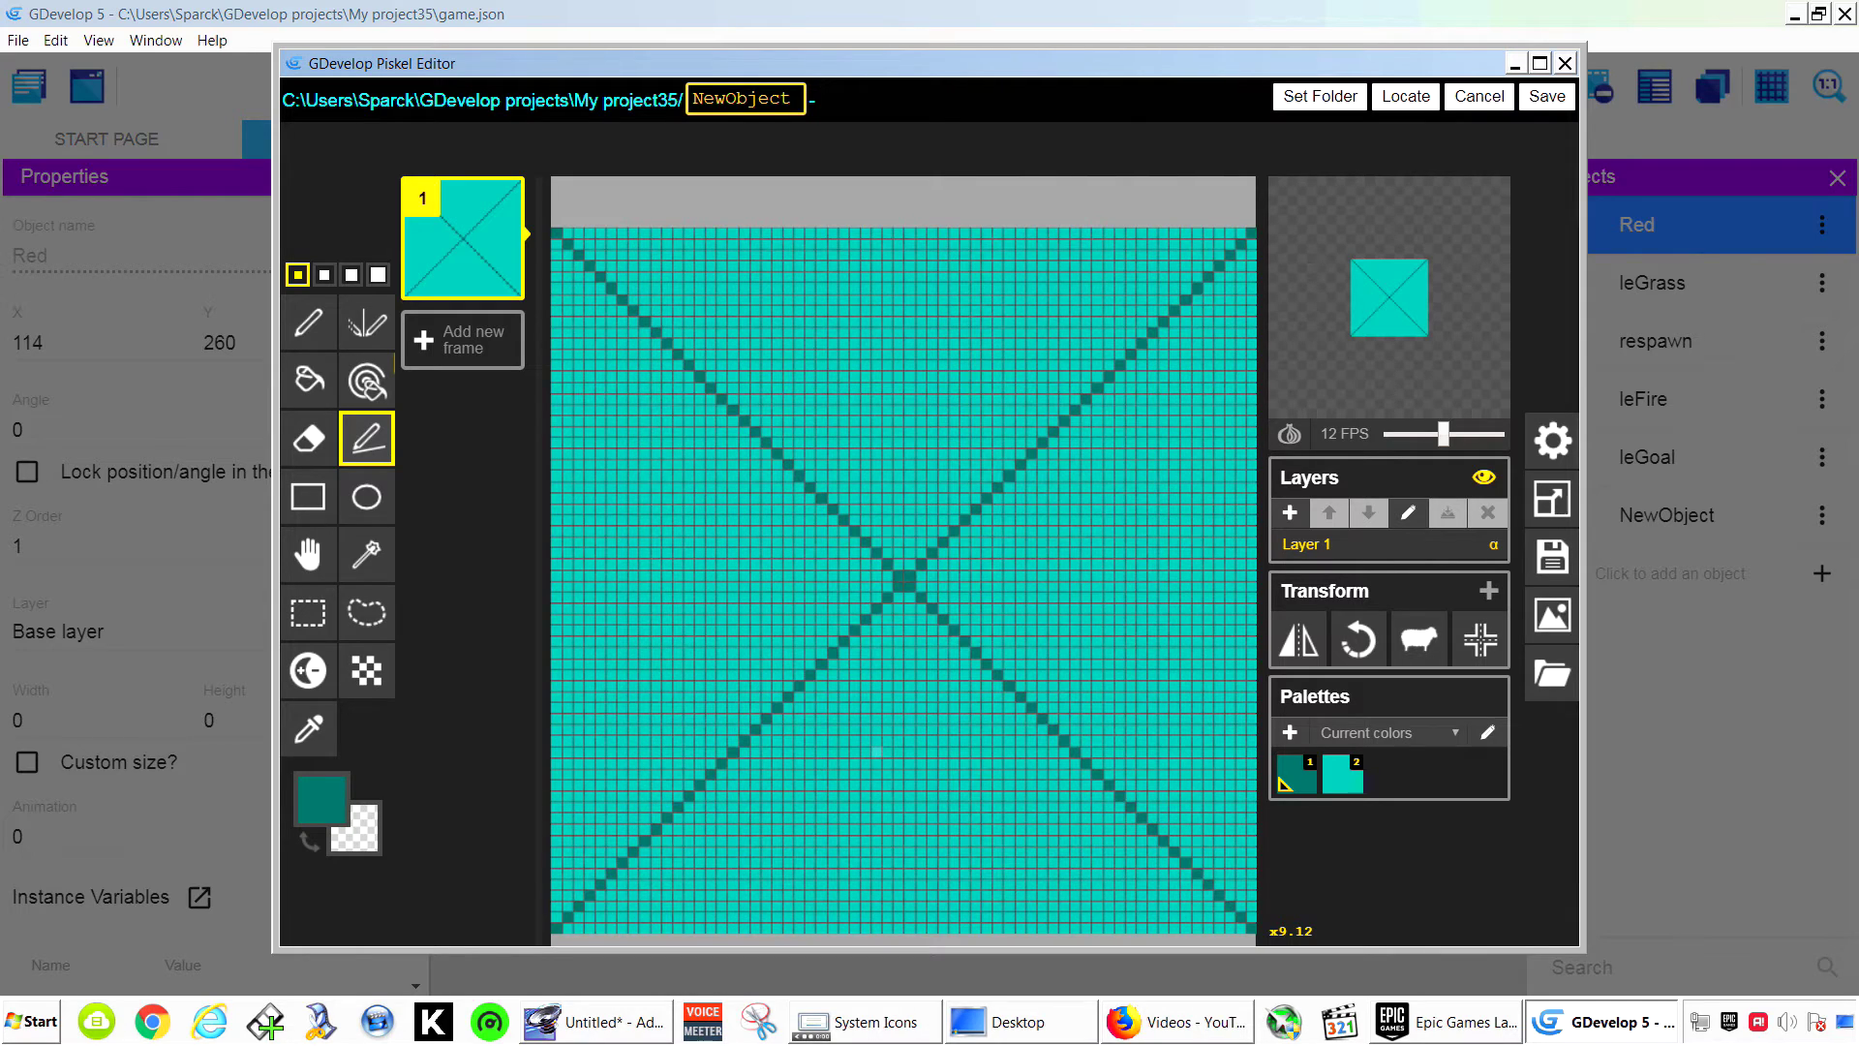
Fill the X's left triangle with dark teal #05463f and its bottom triangle with near-black teal #021c1a.
left_click(321, 799)
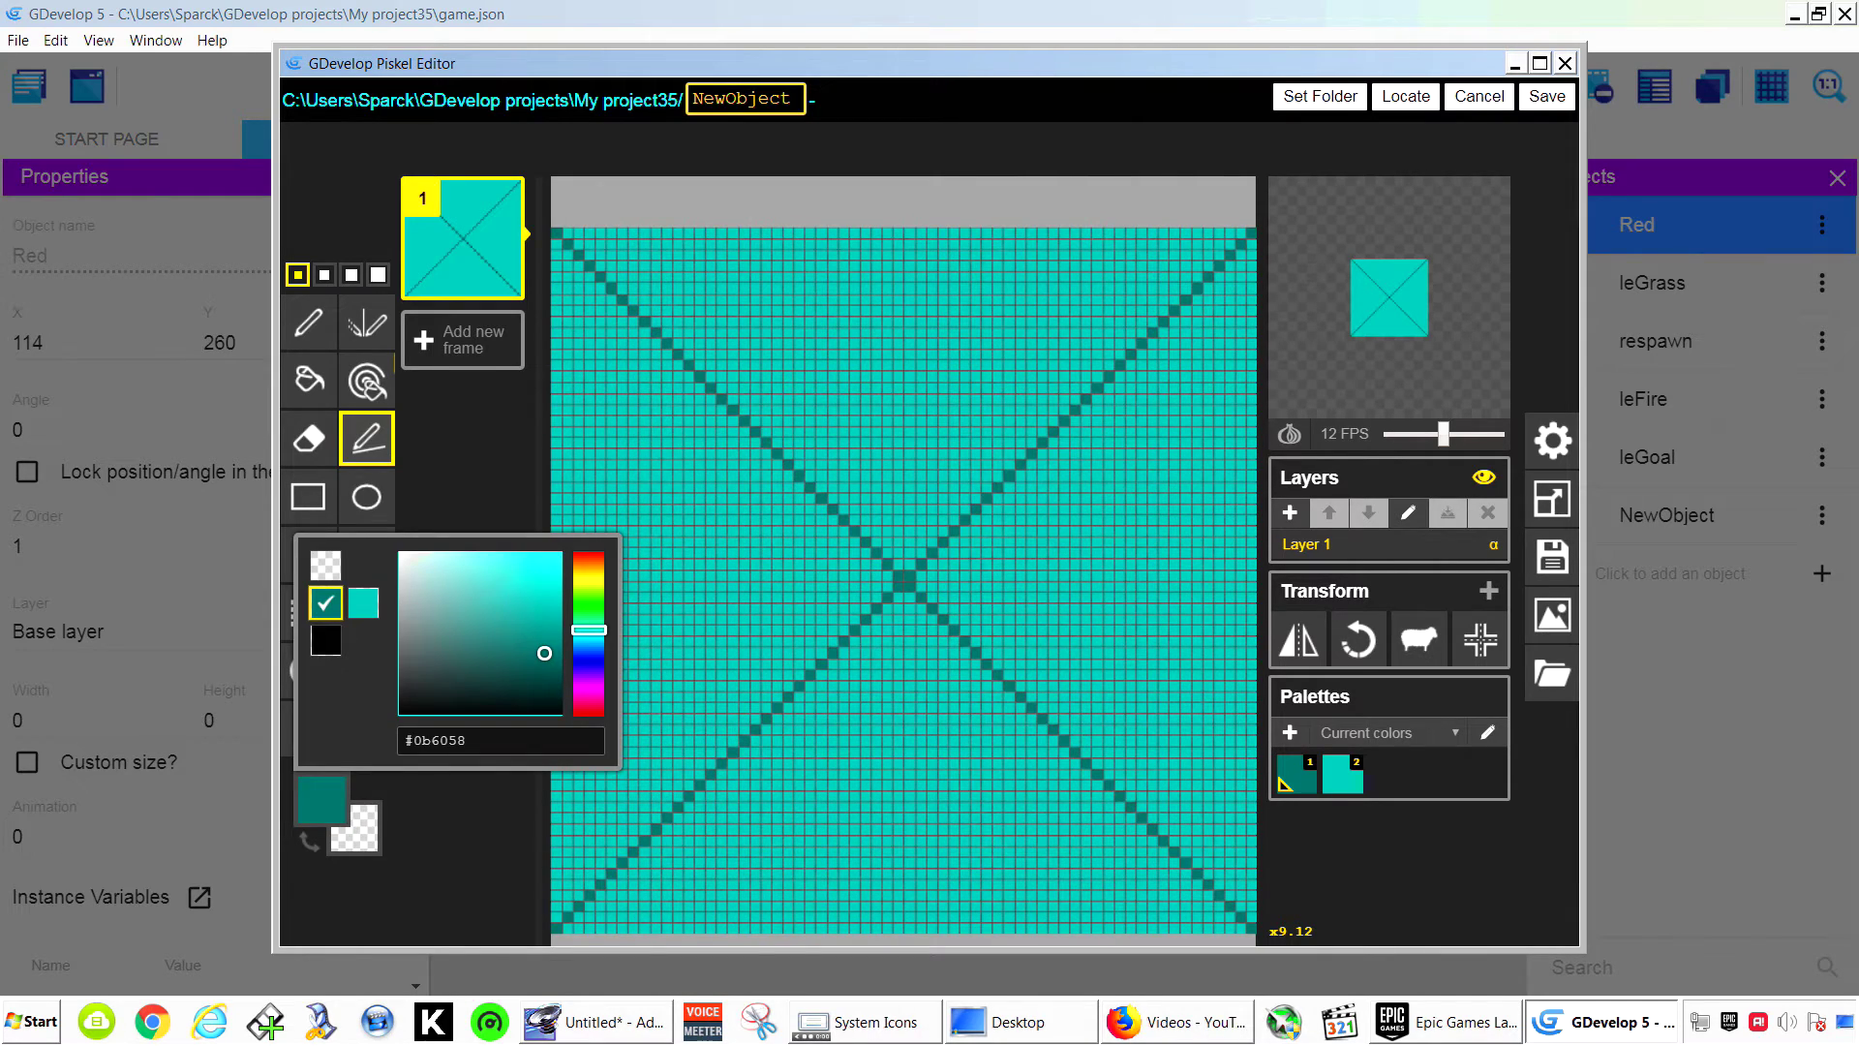
left_click_drag(545, 653, 552, 670)
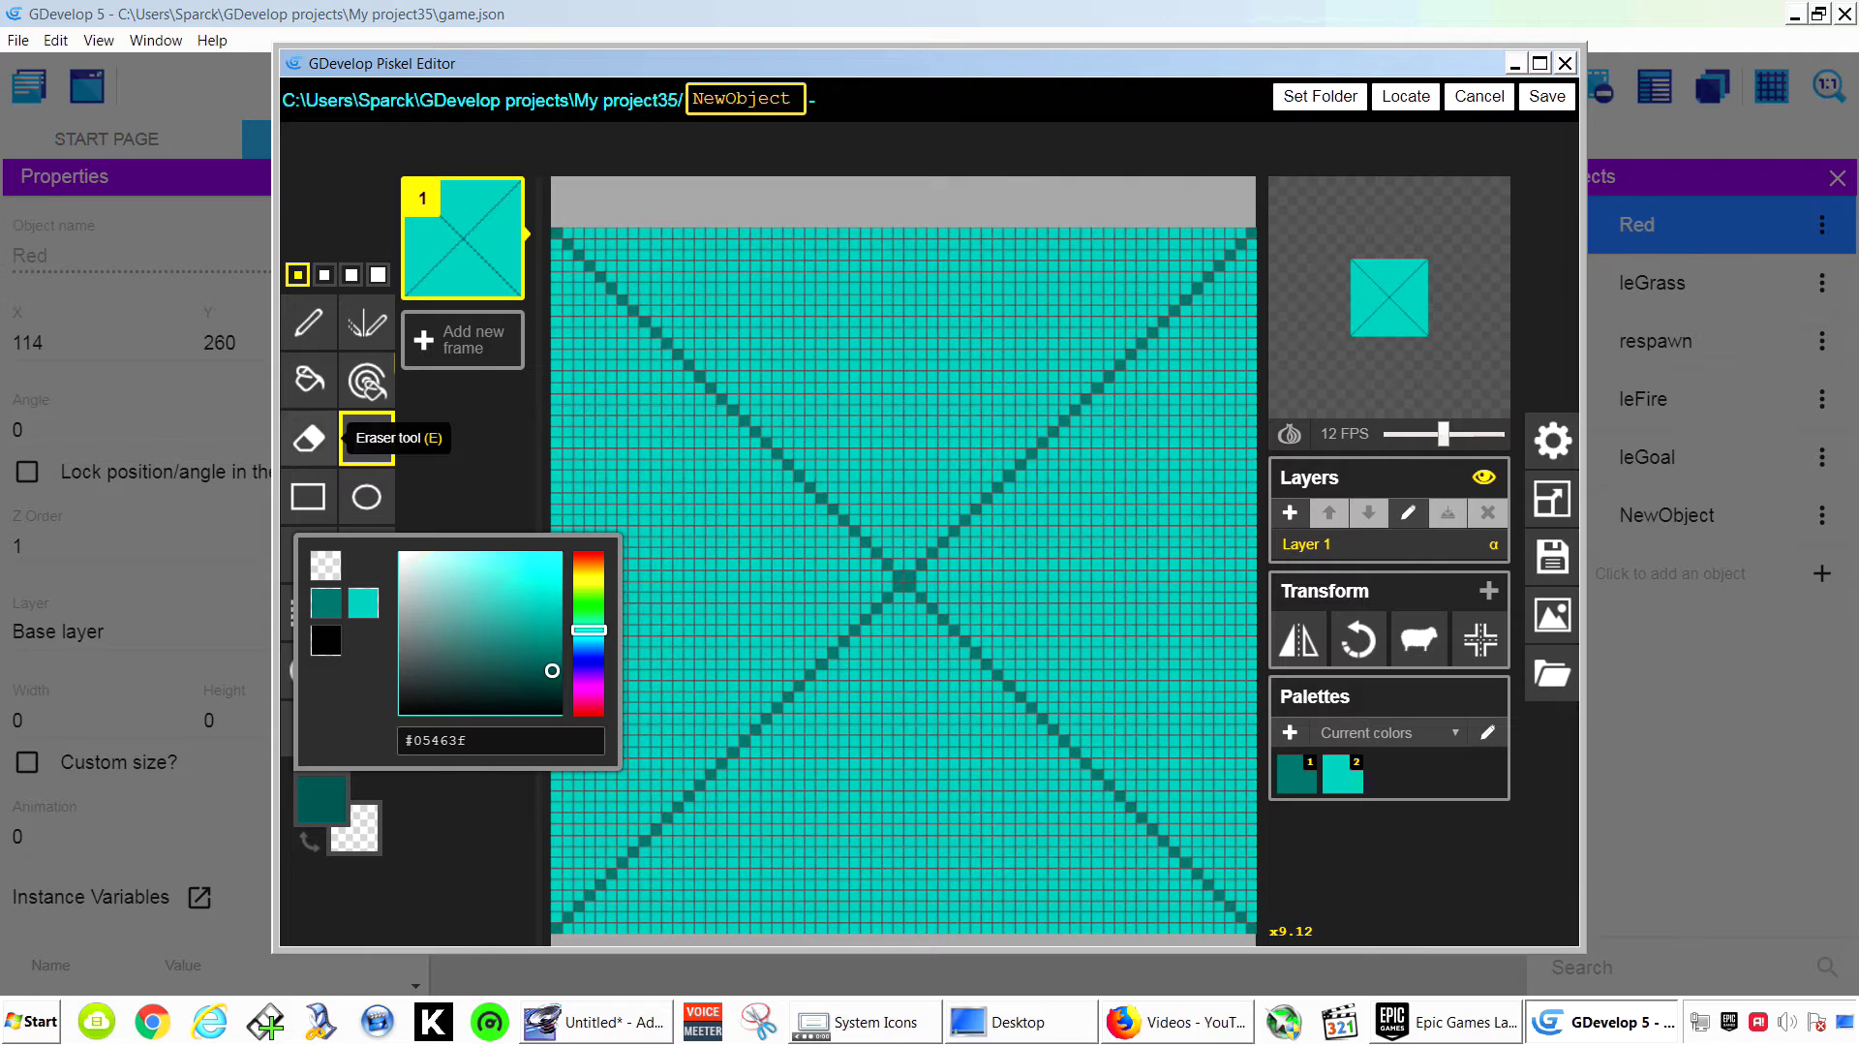
left_click(308, 379)
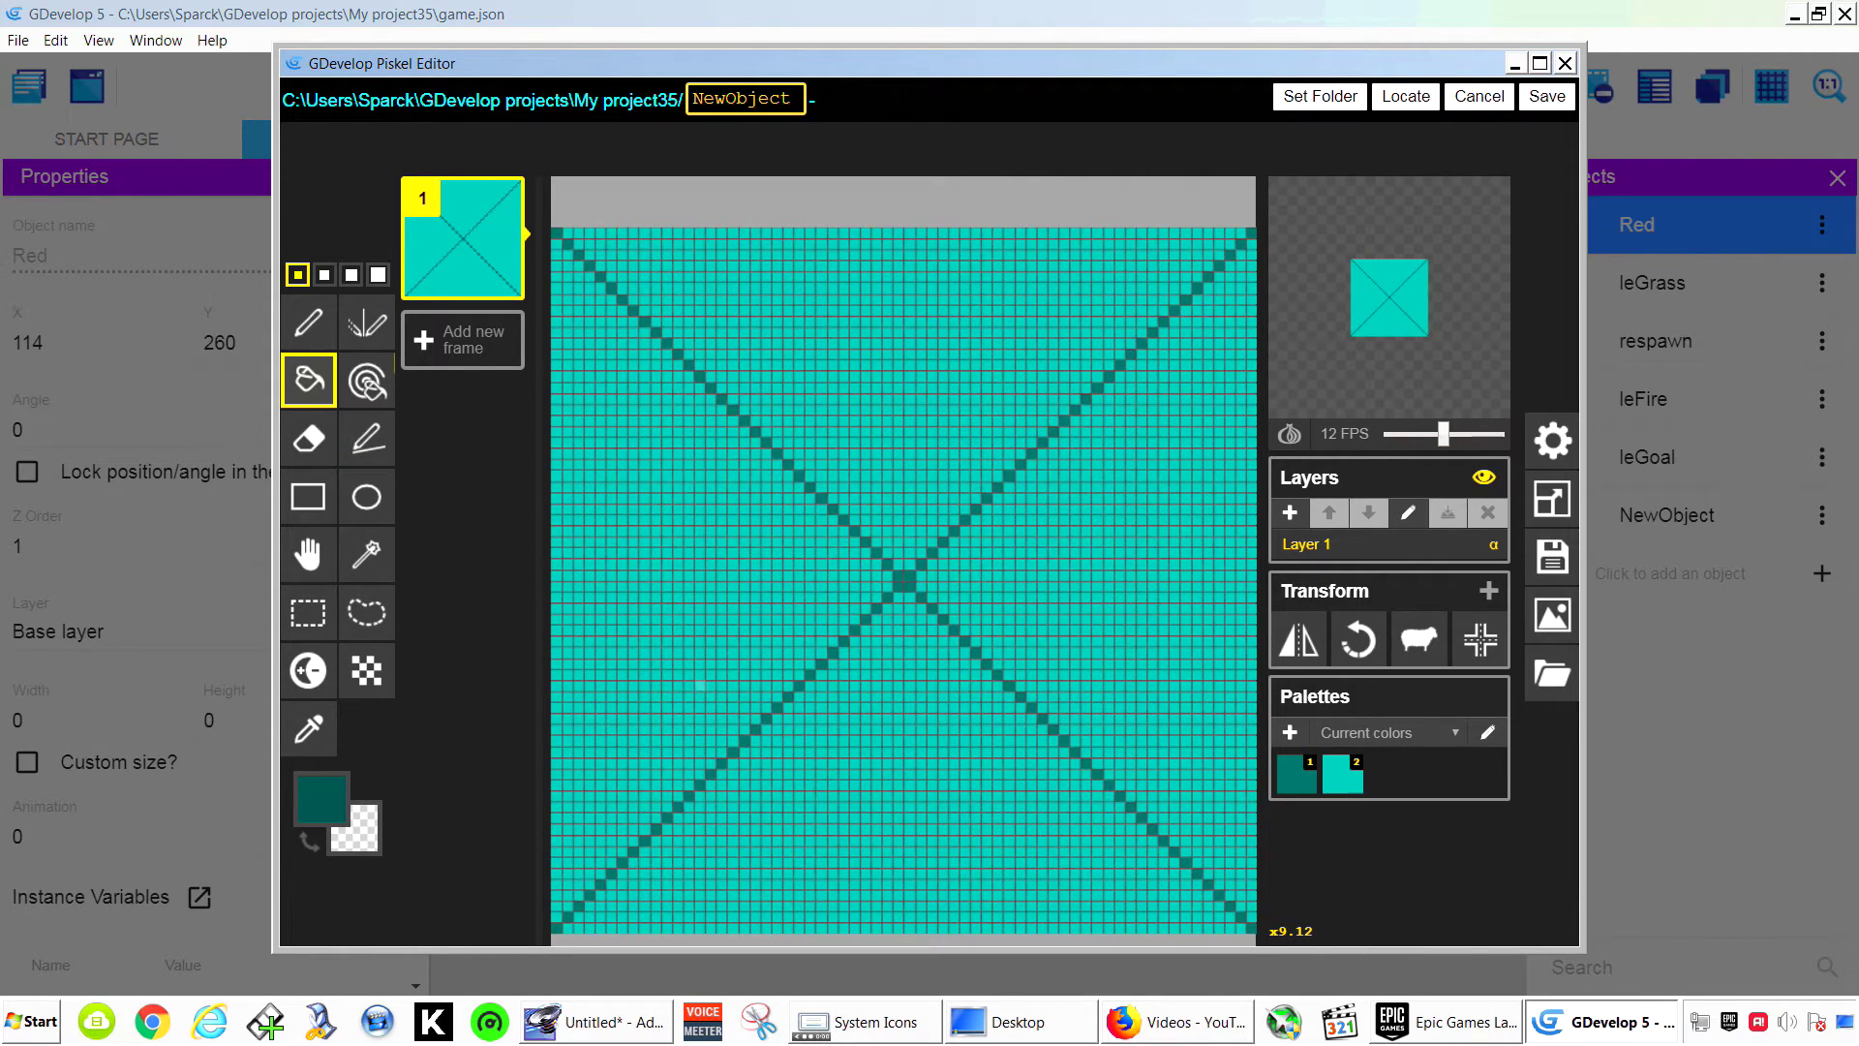
left_click(700, 685)
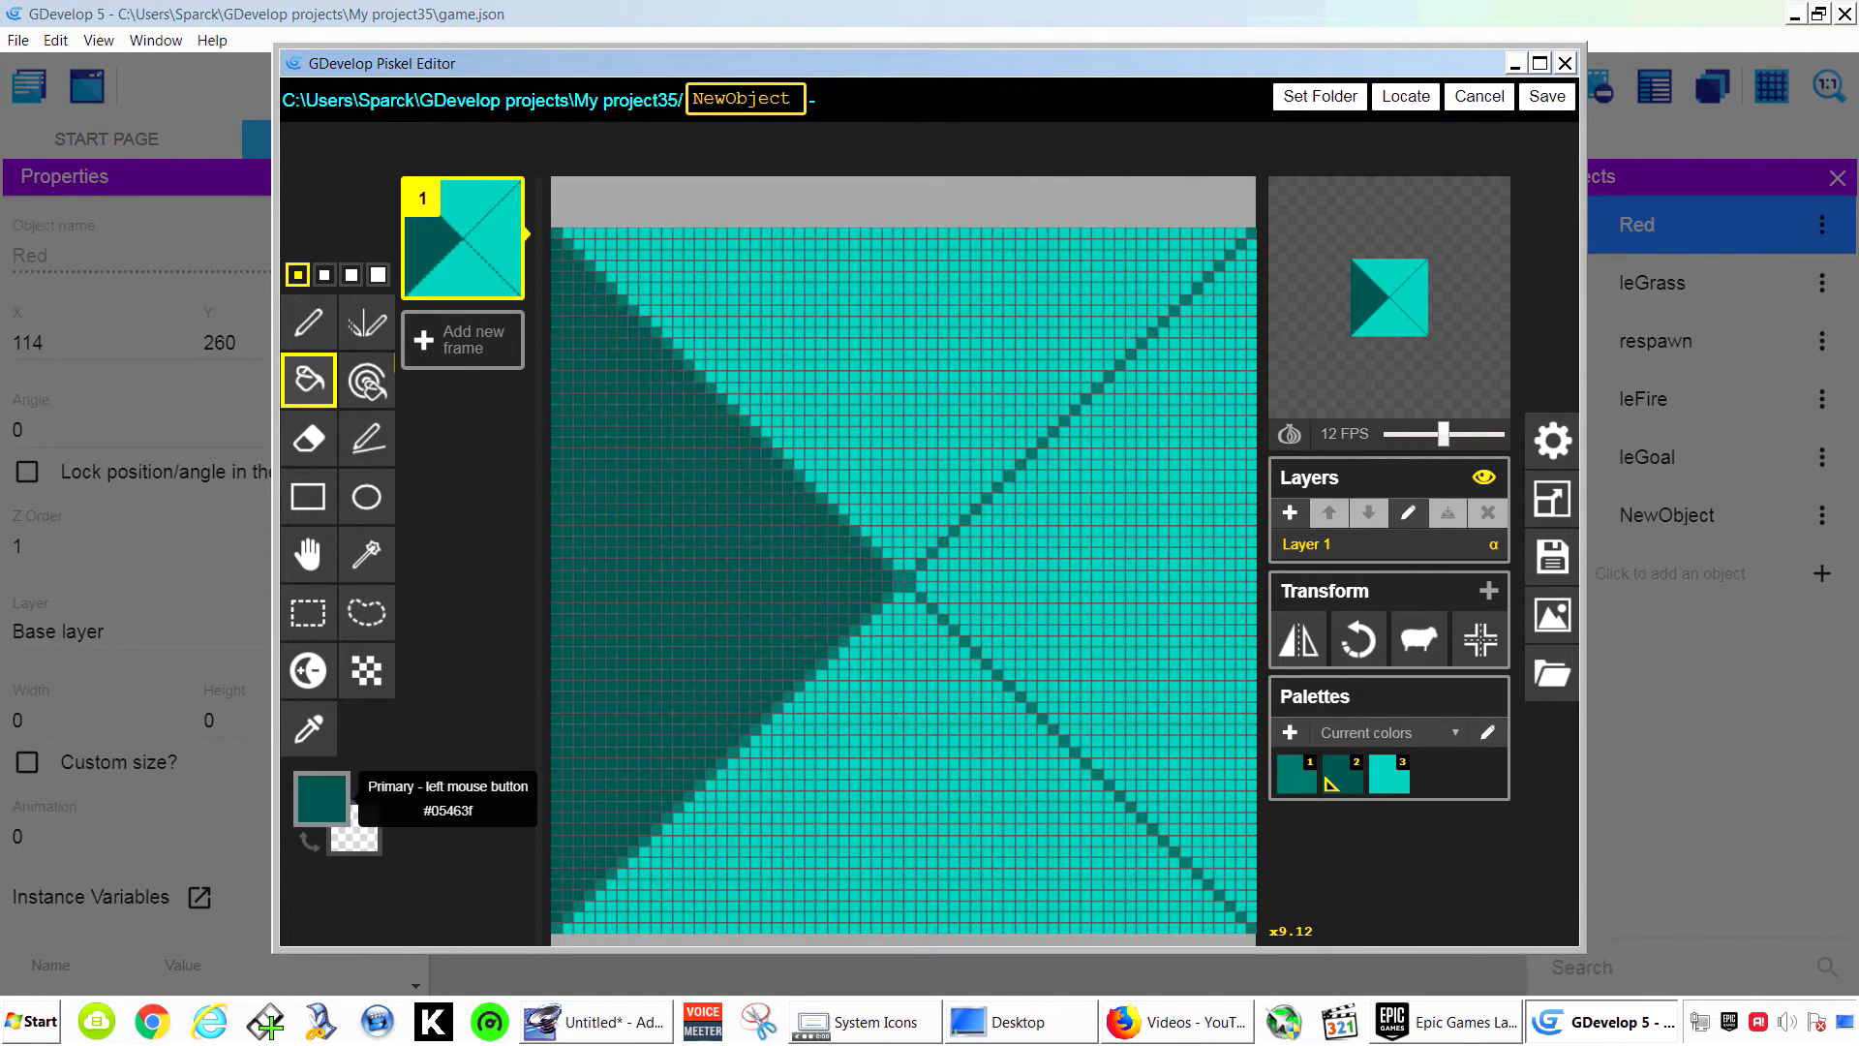
left_click(321, 798)
left_click(551, 691)
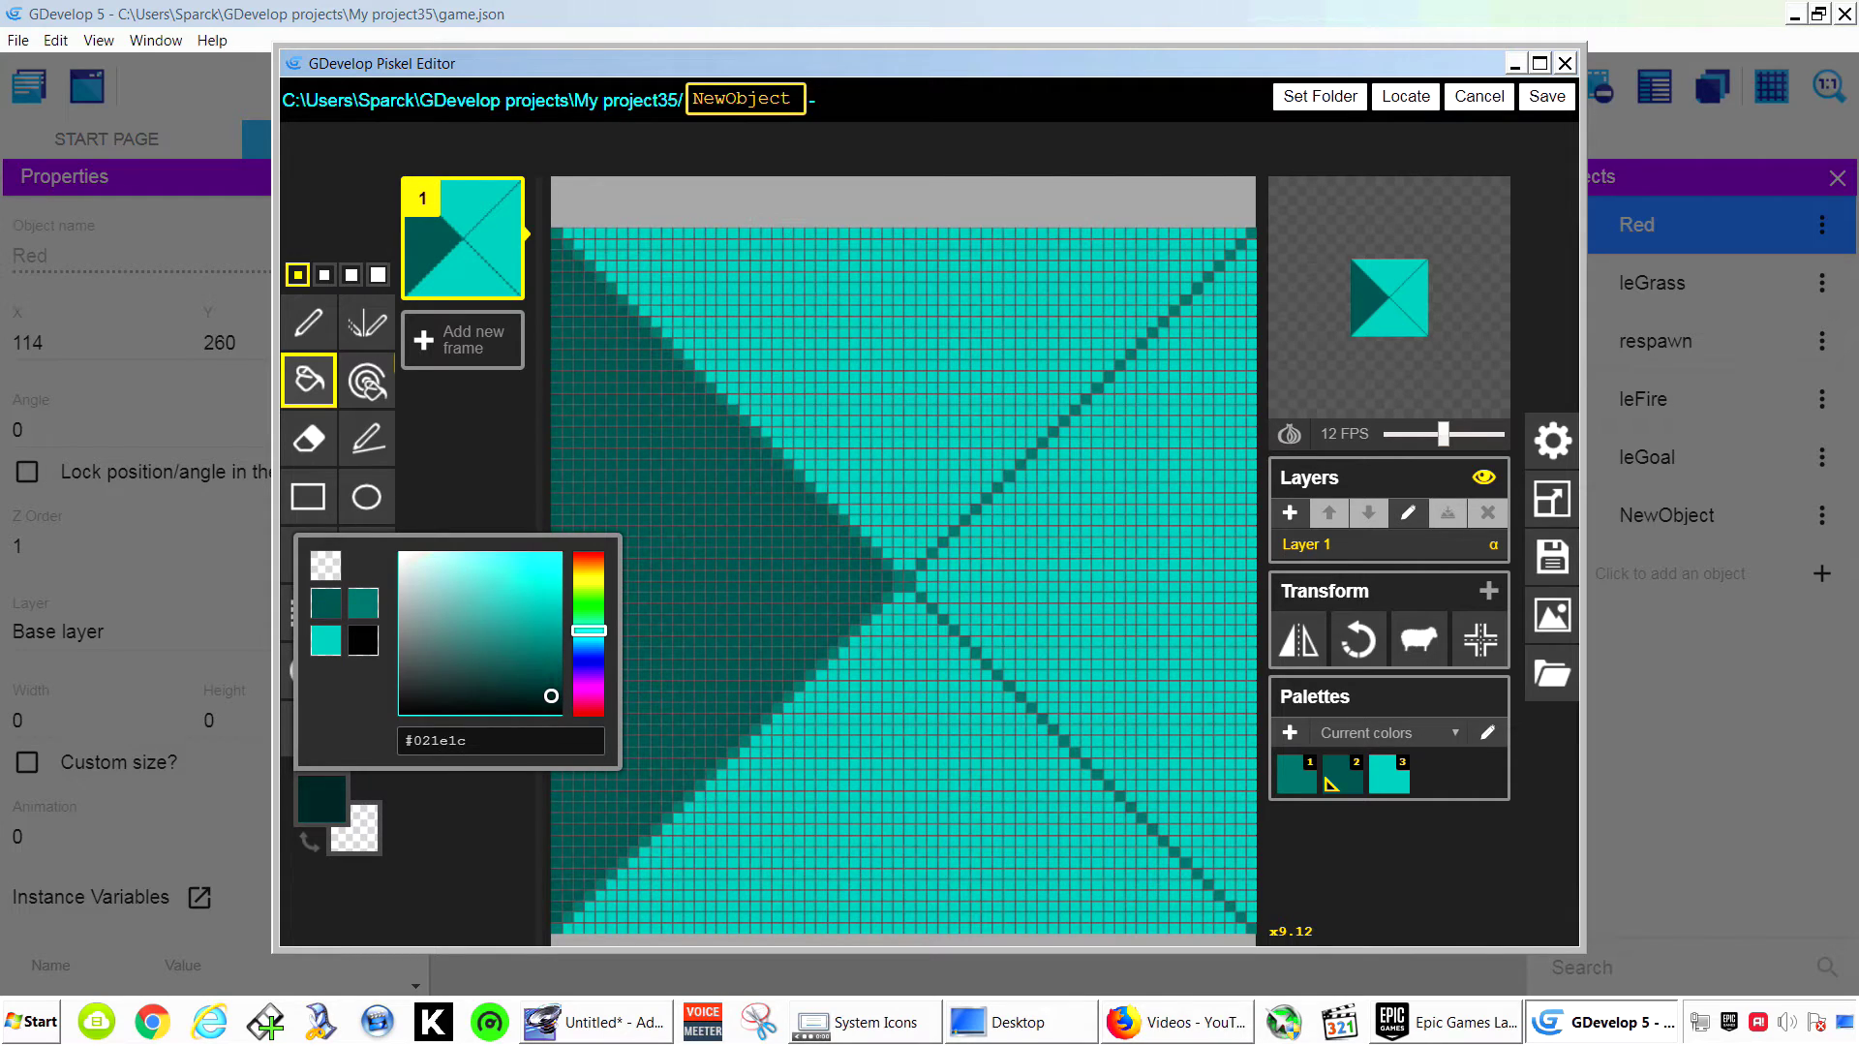
left_click(811, 773)
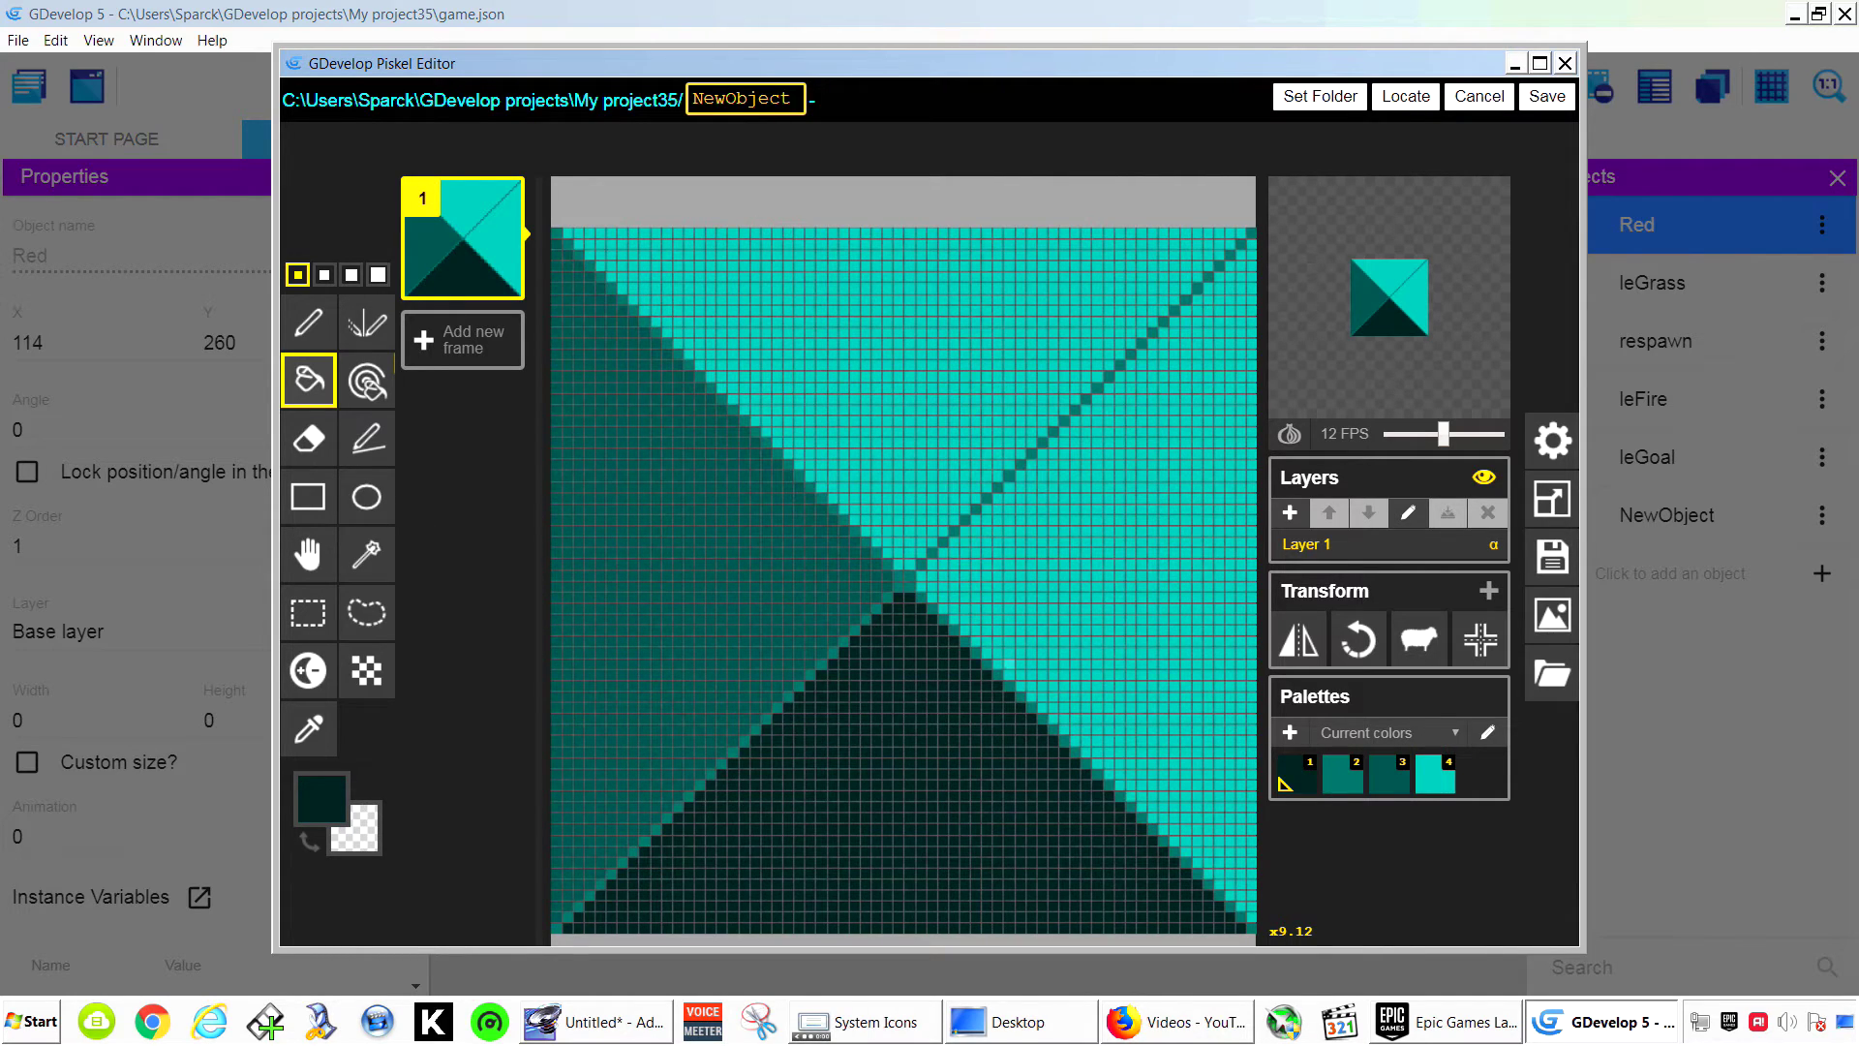
Fill the right triangle with a medium teal, then save the drawing and apply the block object's properties.
left_click(321, 798)
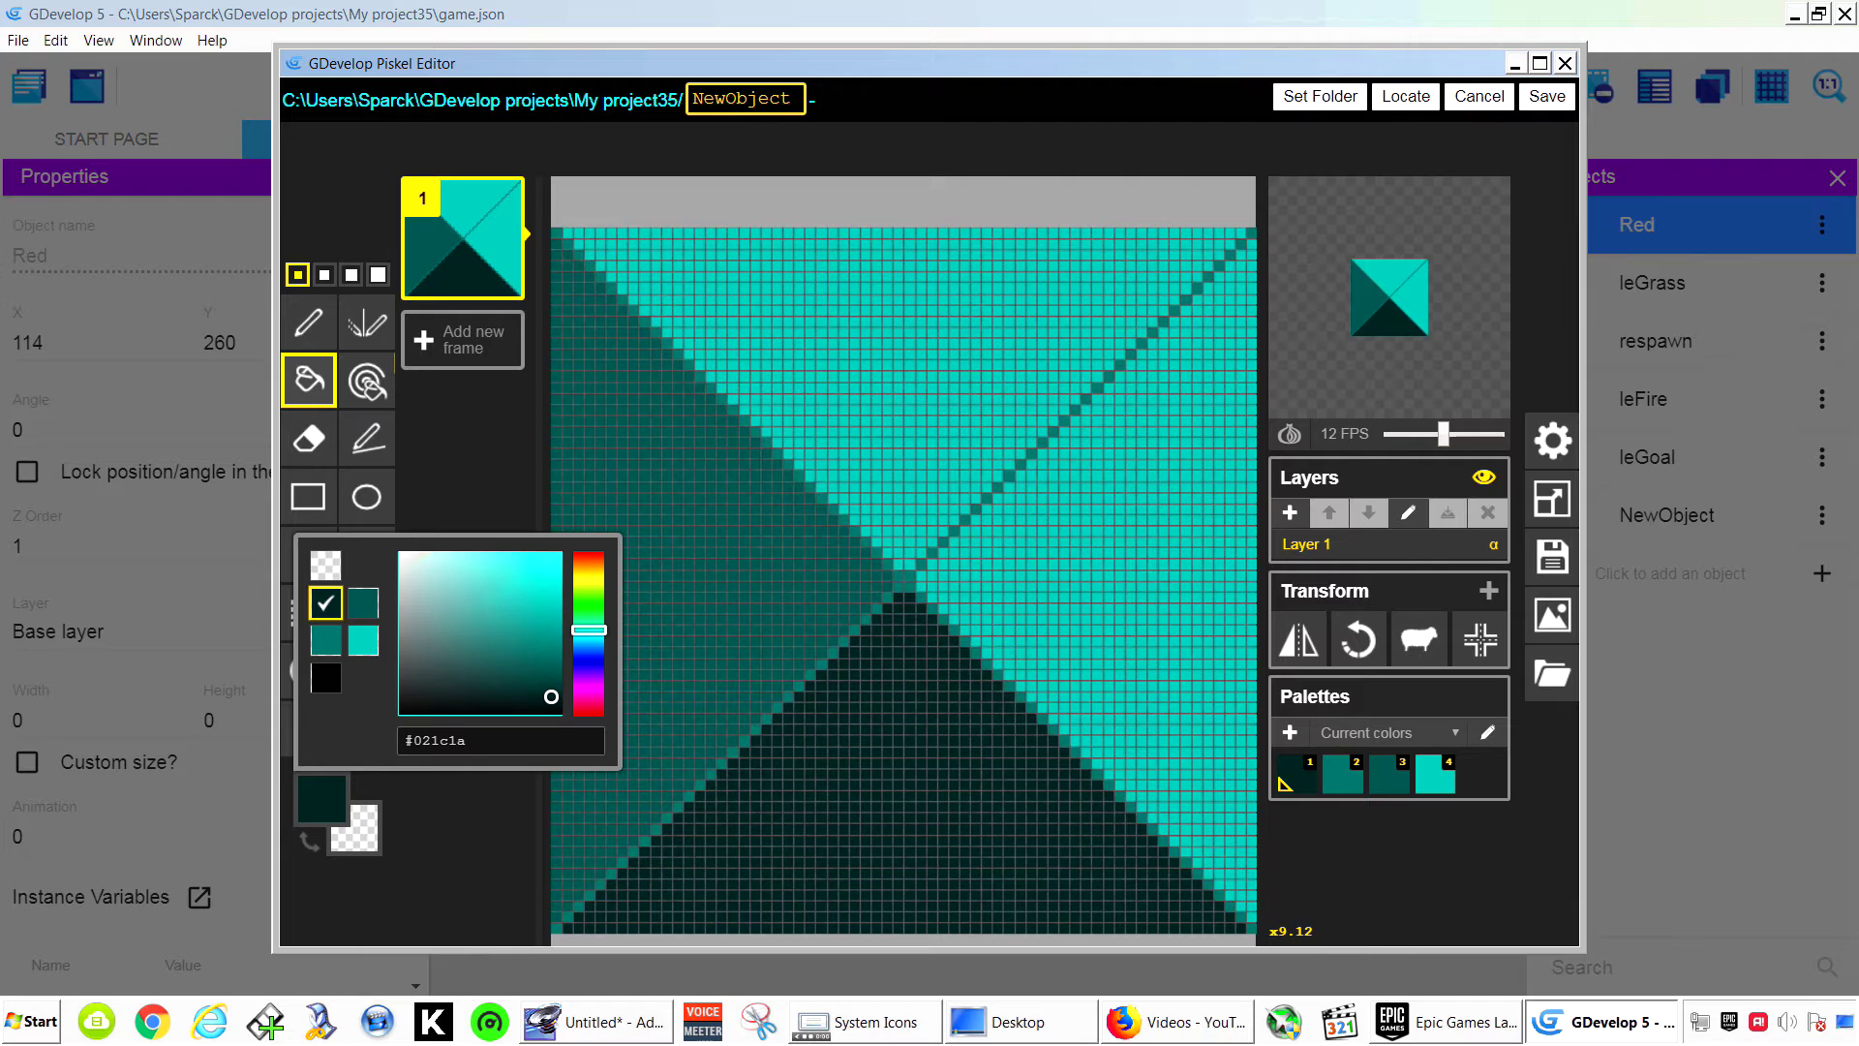
left_click_drag(542, 661, 536, 644)
left_click(1055, 595)
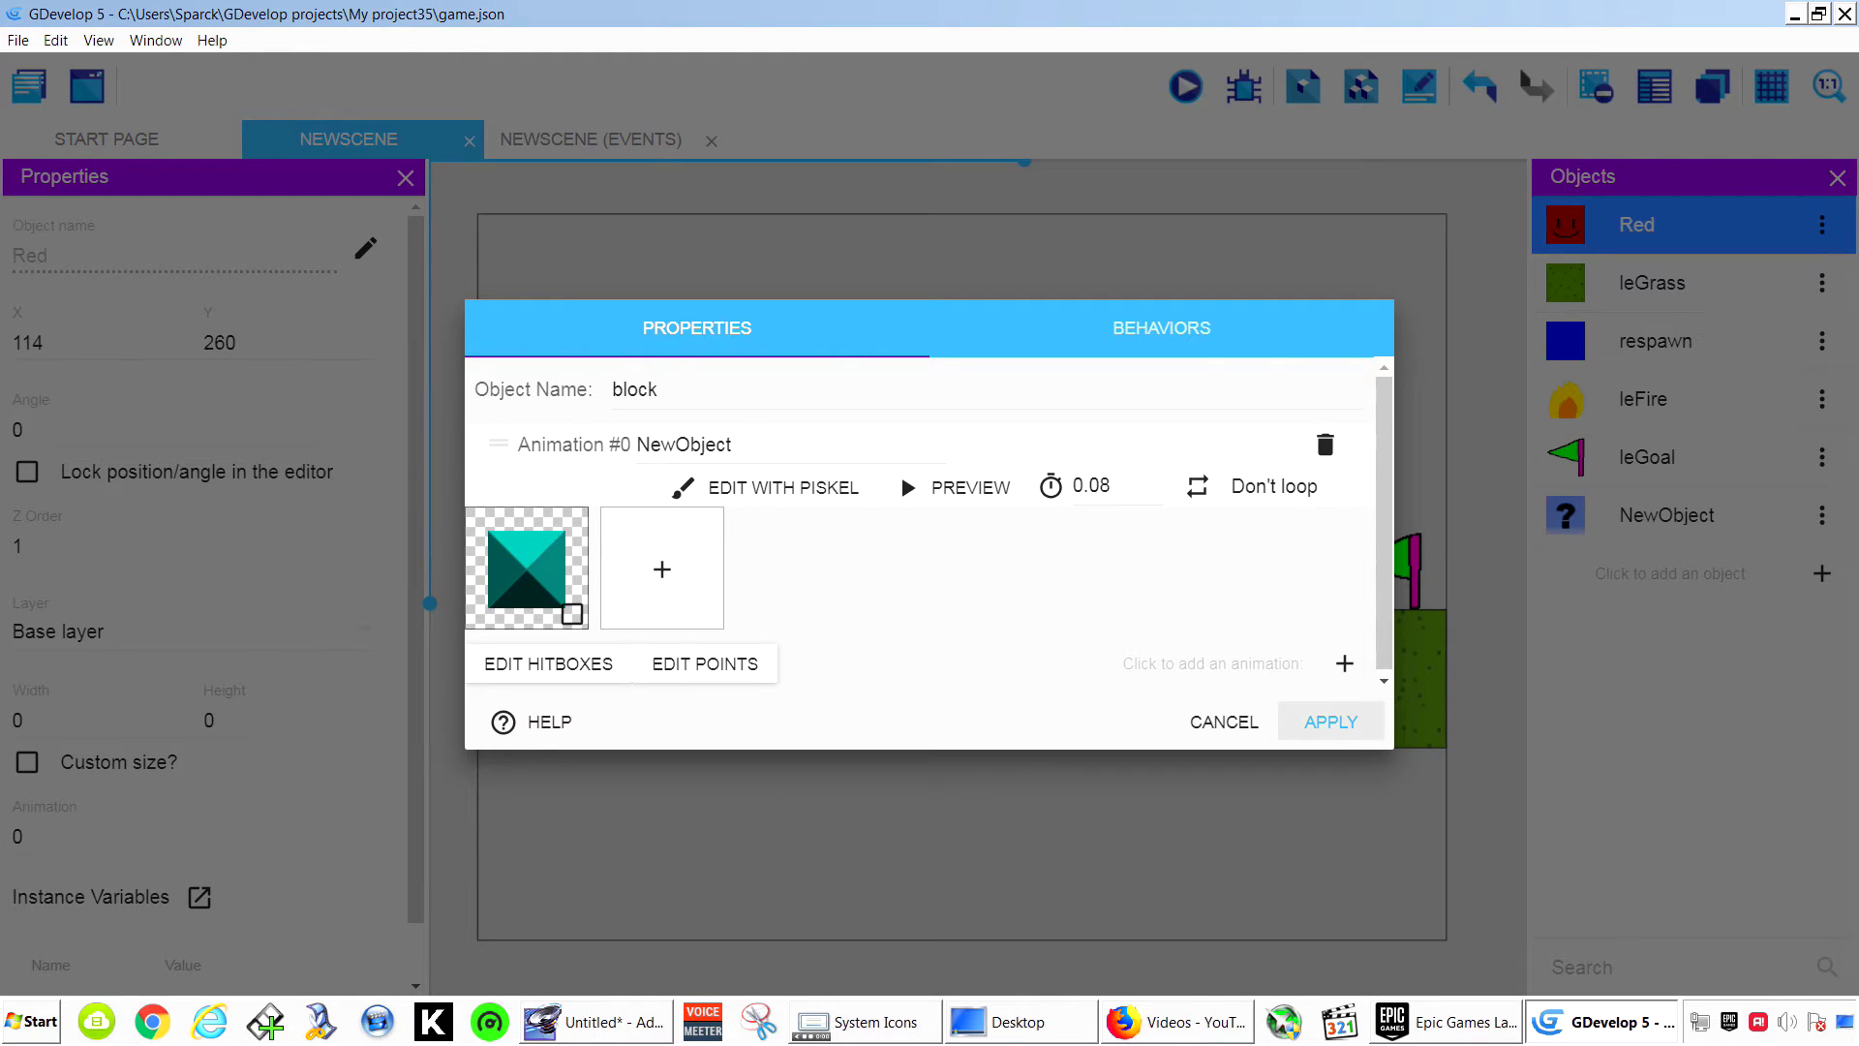
left_click(1329, 721)
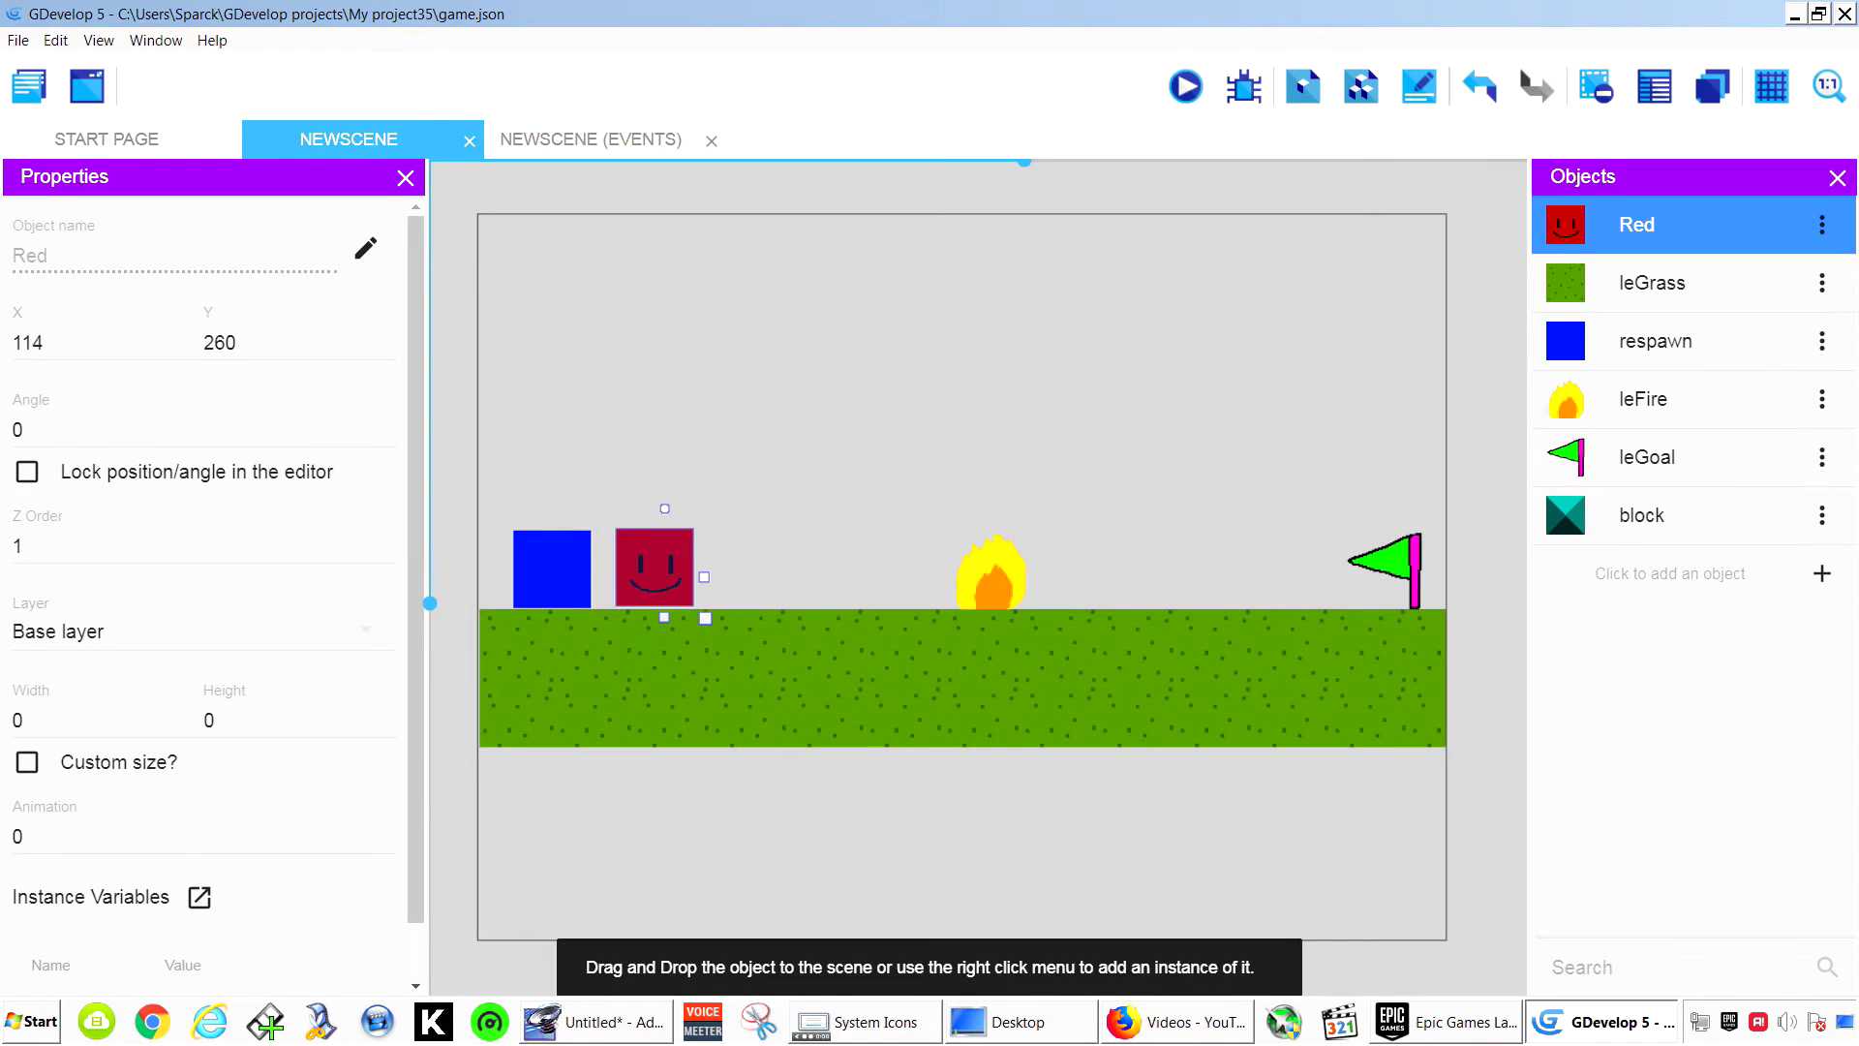
Place a block on the grass between Red and the fire at X 300, Y 262.
left_click_drag(1643, 514, 1201, 514)
left_click_drag(886, 534, 880, 569)
left_click(876, 455)
left_click(880, 572)
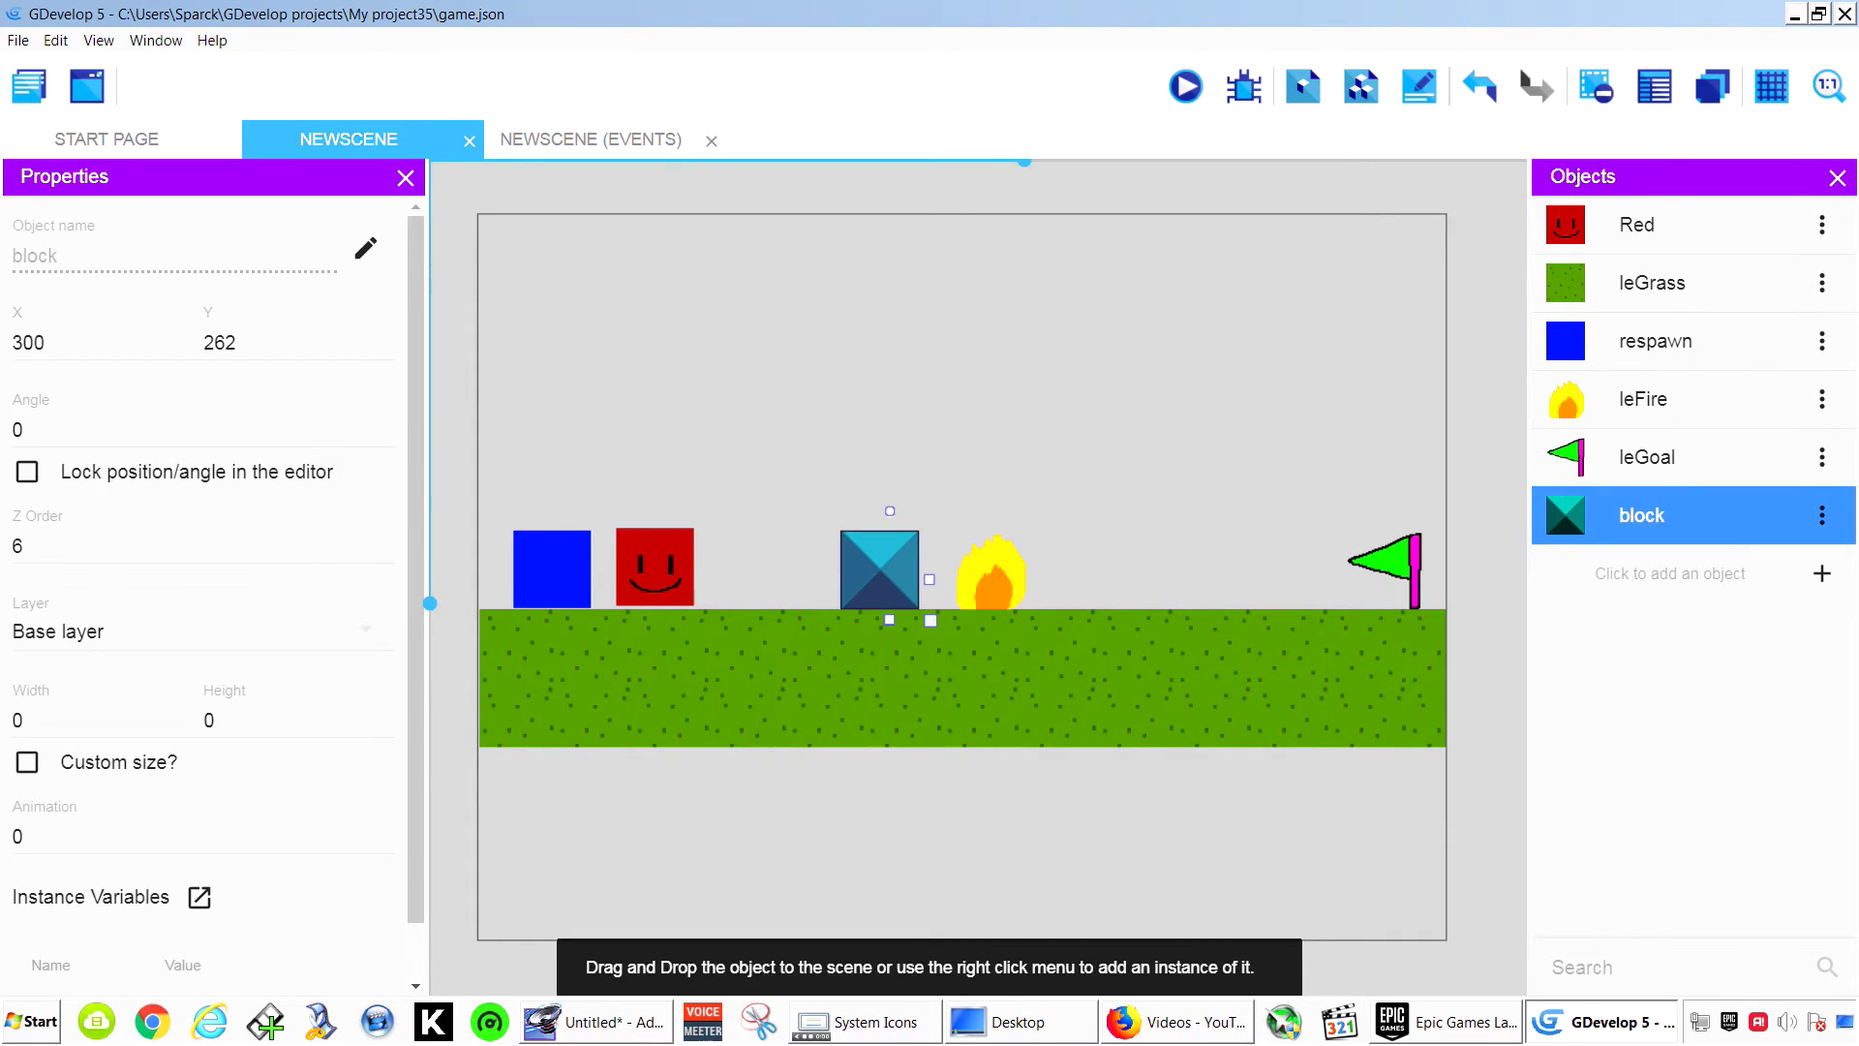
Add the Platform behavior to the block object and apply it.
right_click(891, 562)
left_click(978, 607)
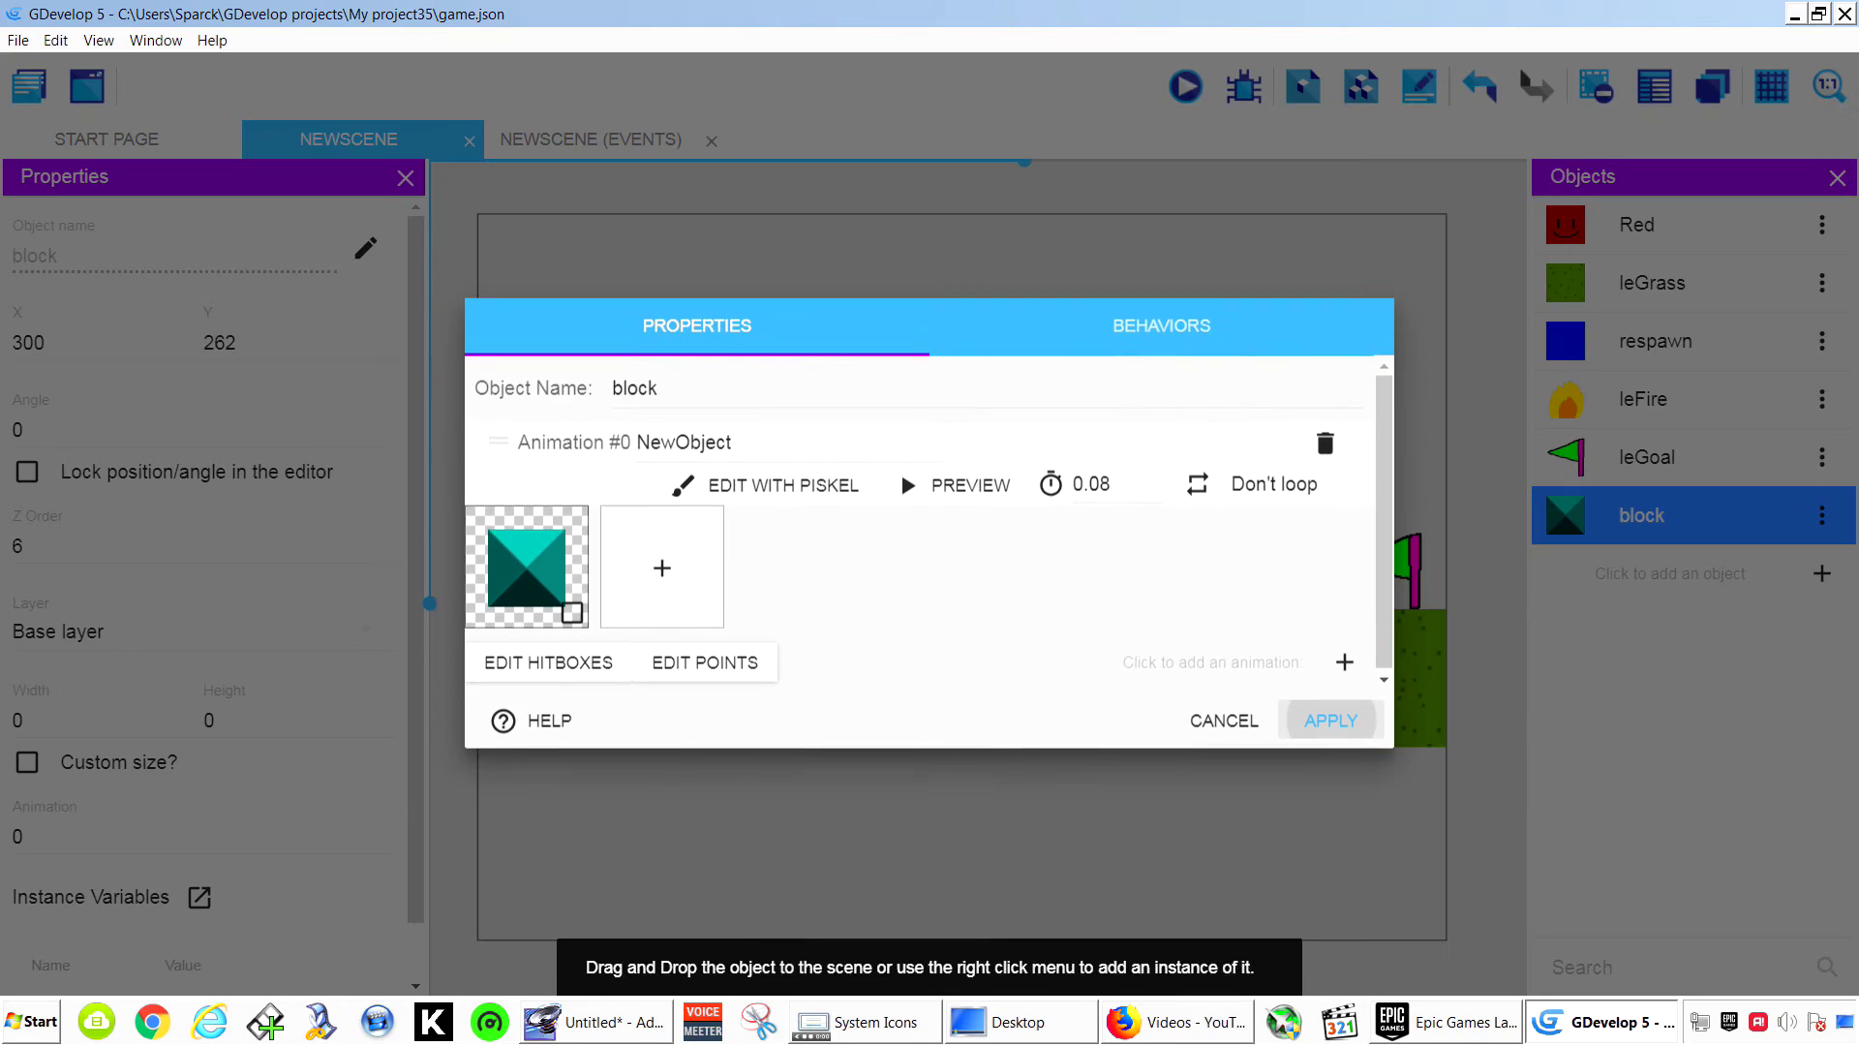
left_click(1161, 432)
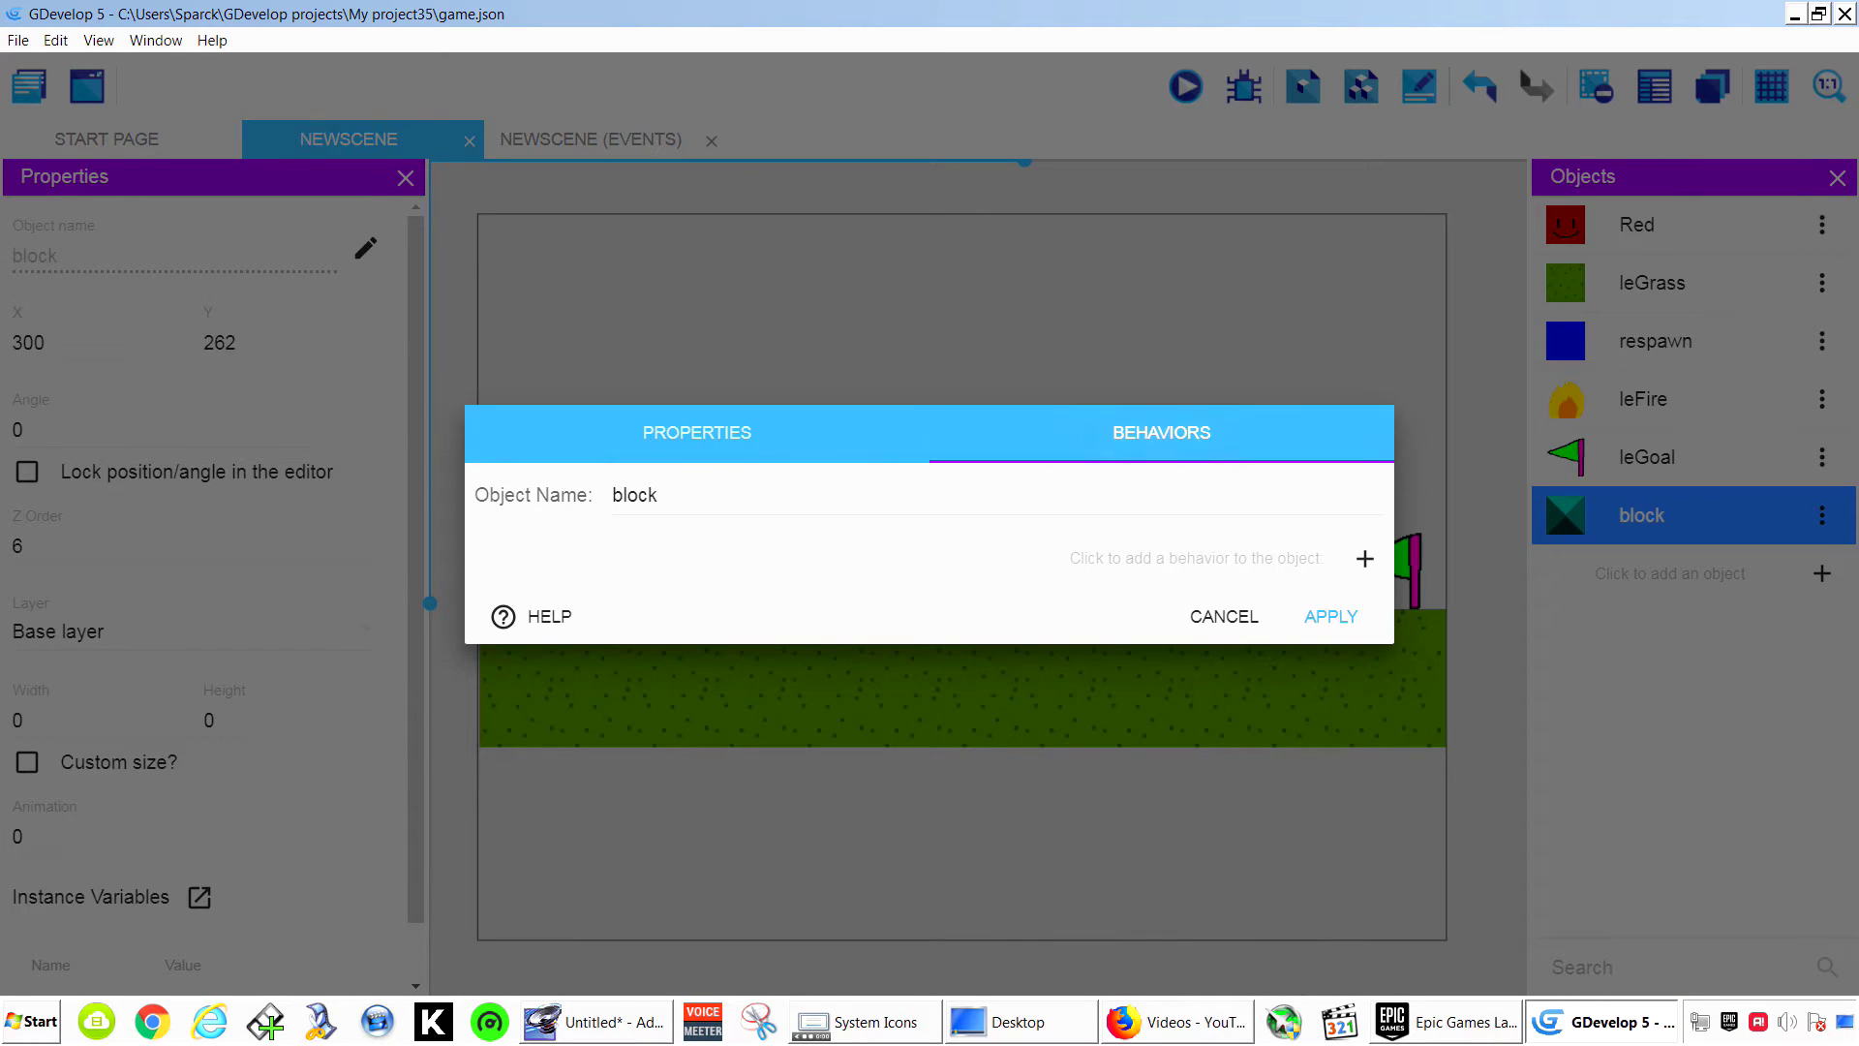
left_click(1364, 559)
left_click(659, 276)
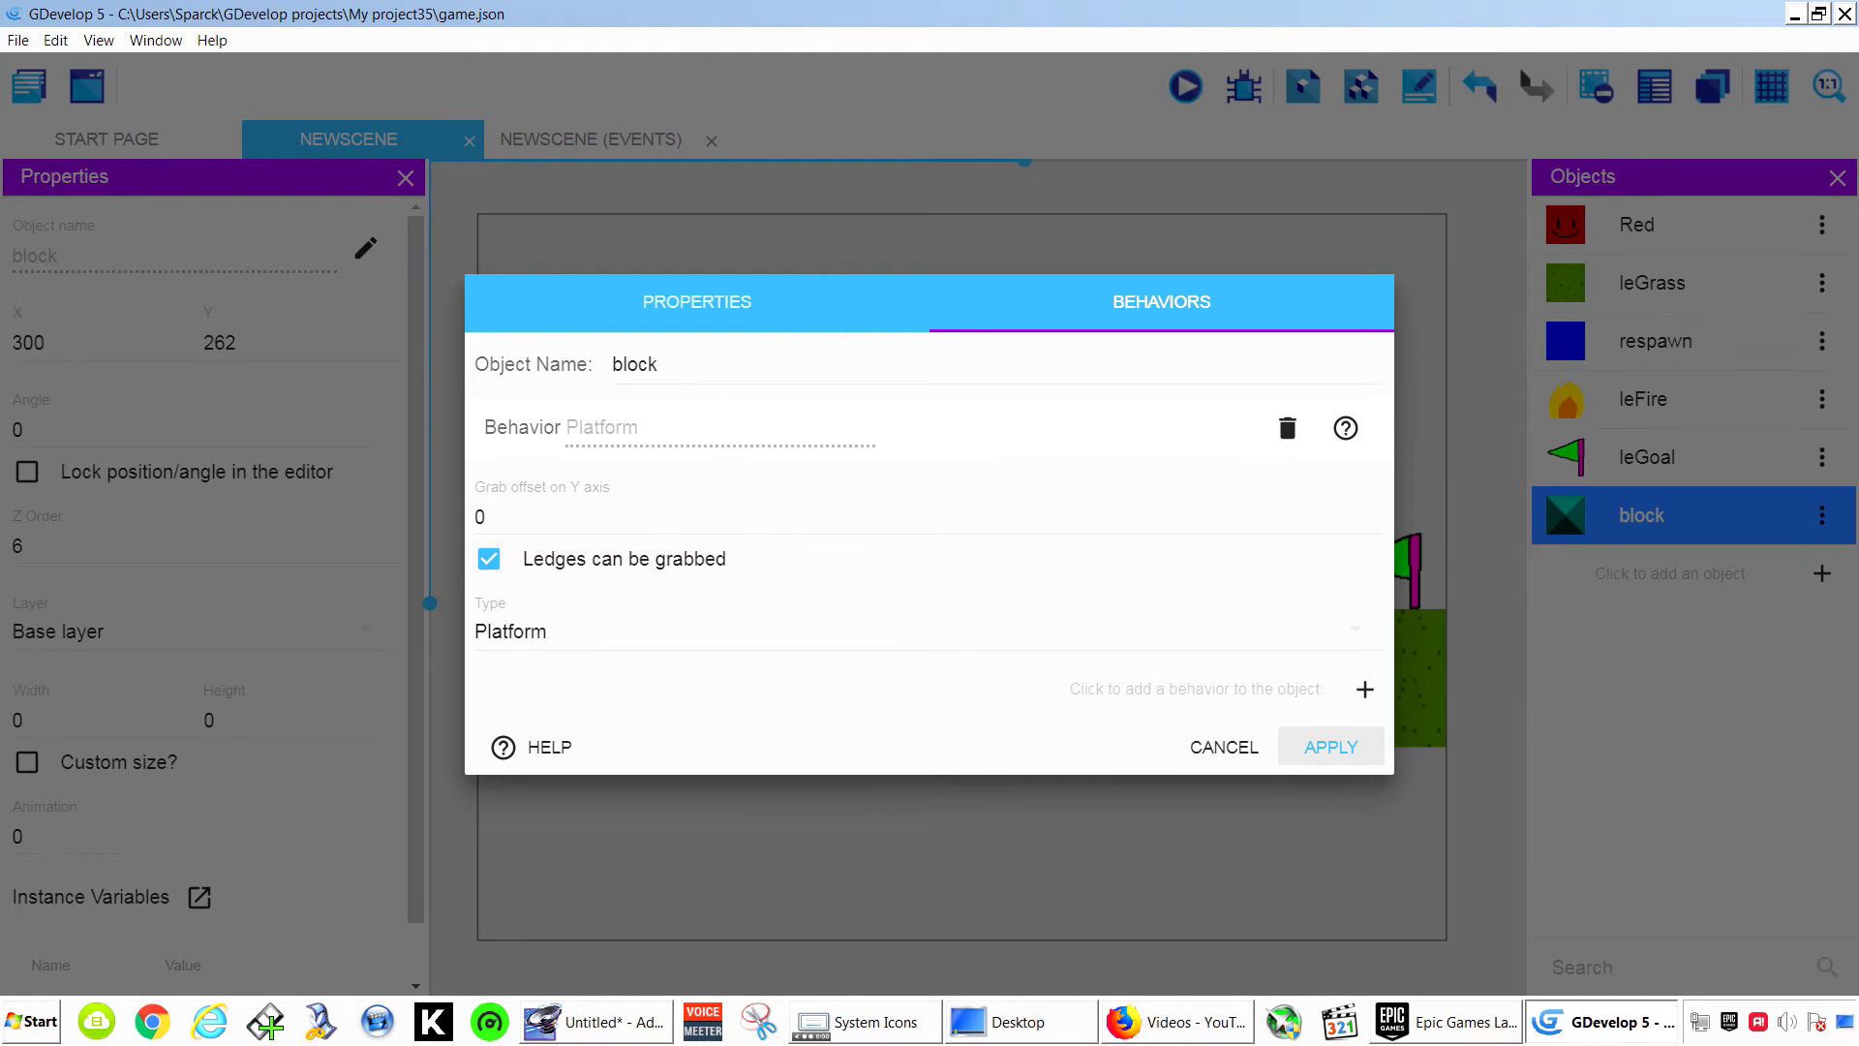
left_click(1330, 747)
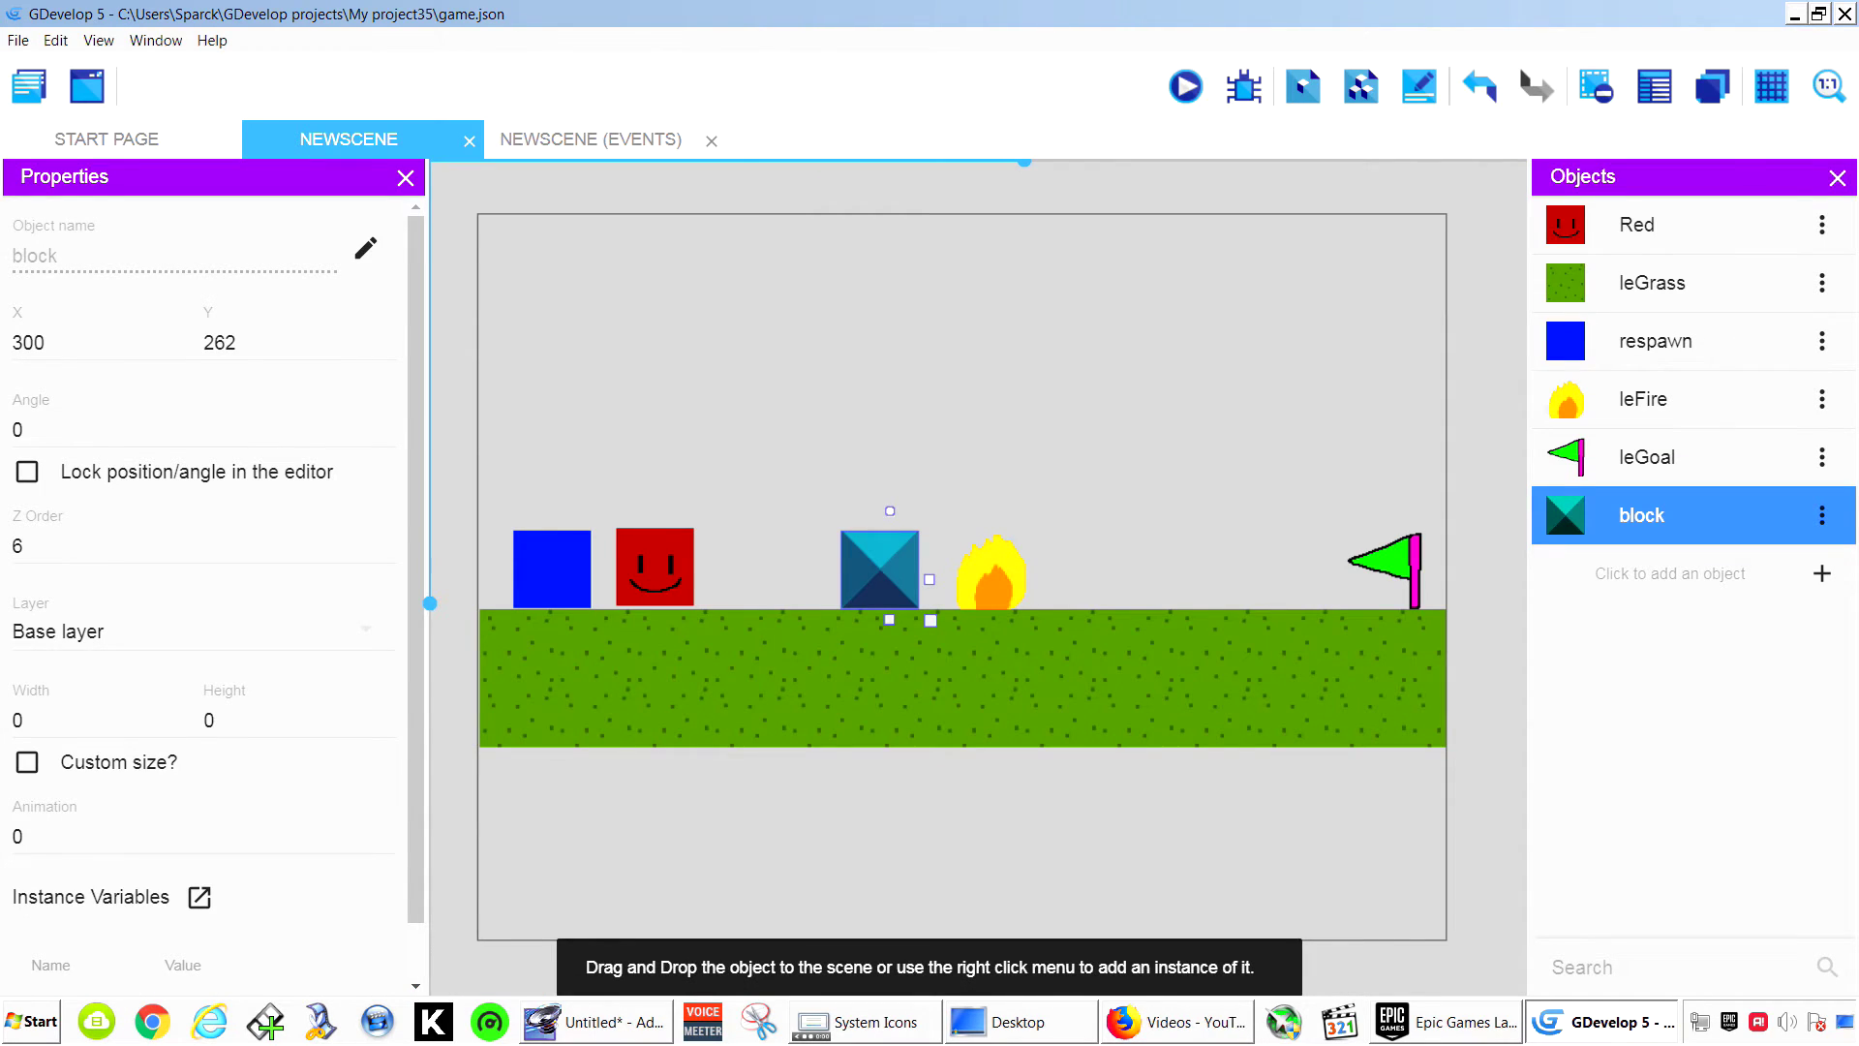
Preview the game, moving Red against the block and jumping over the block and the fire, then close the preview.
left_click(1186, 86)
key("Left")
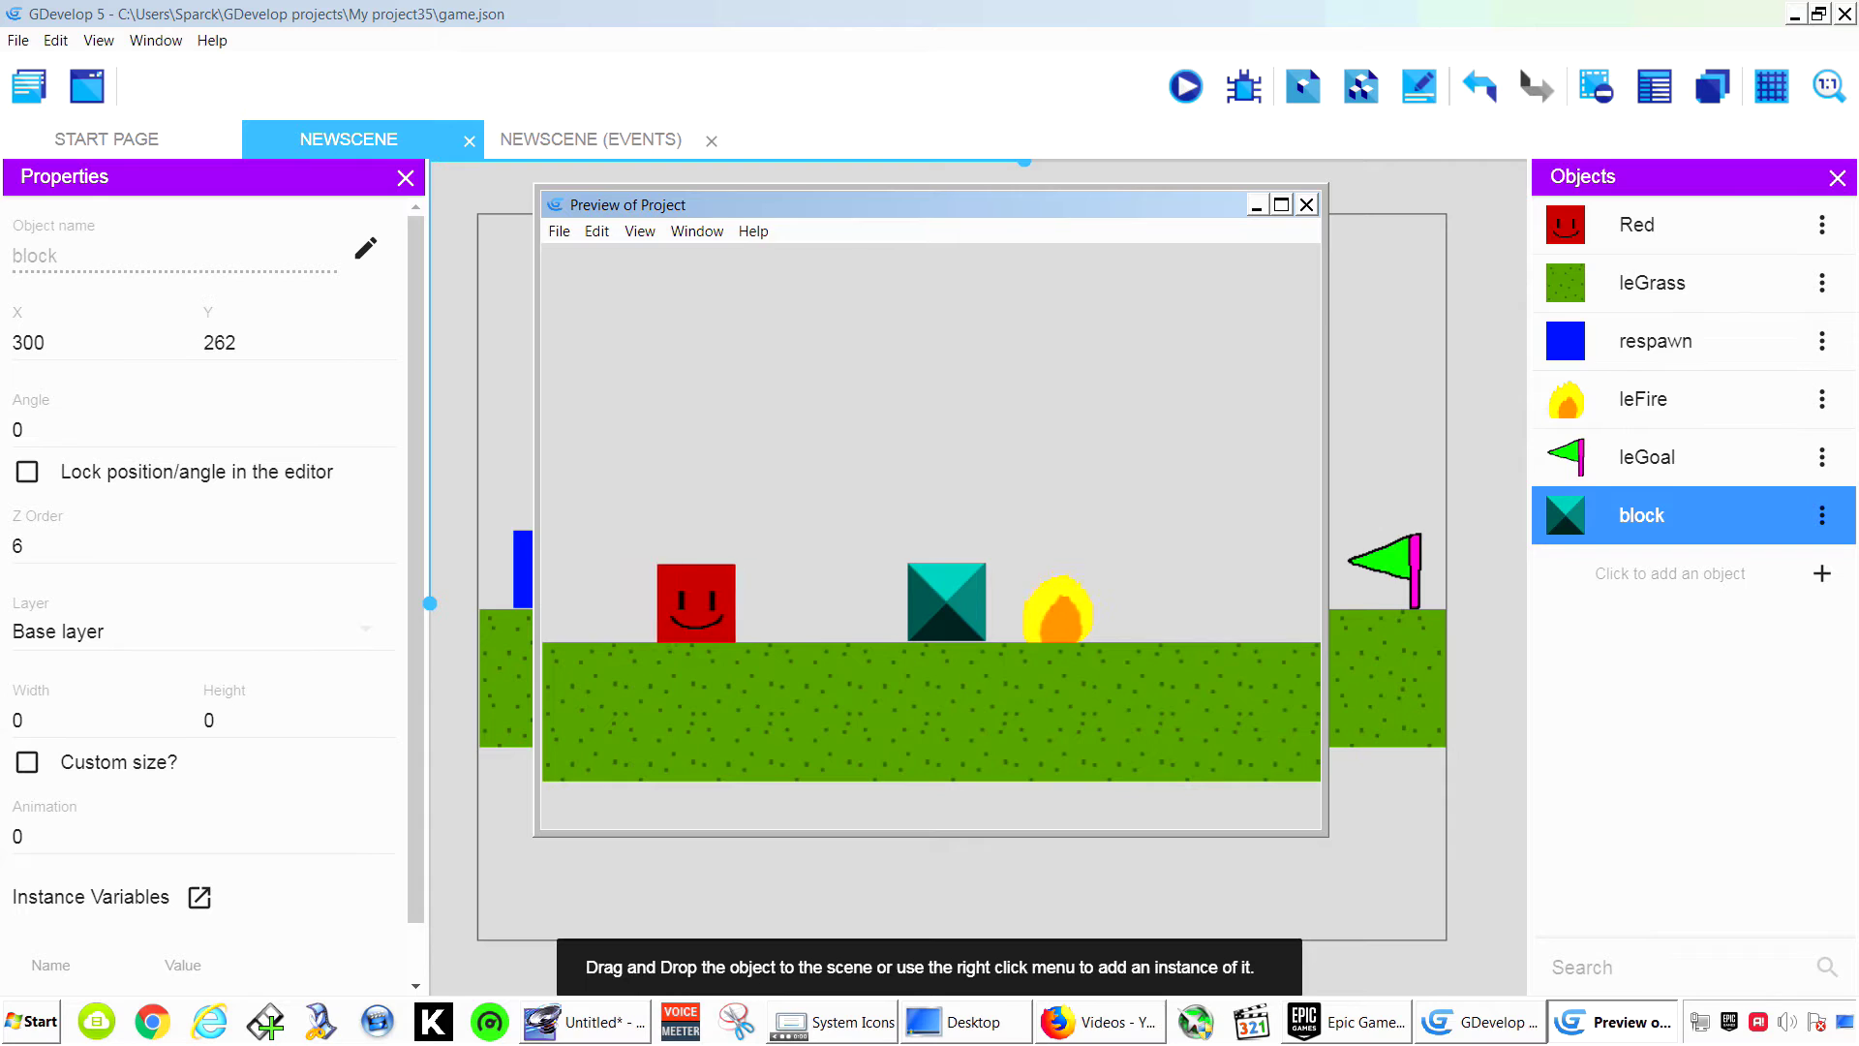
key("Right")
key("Left")
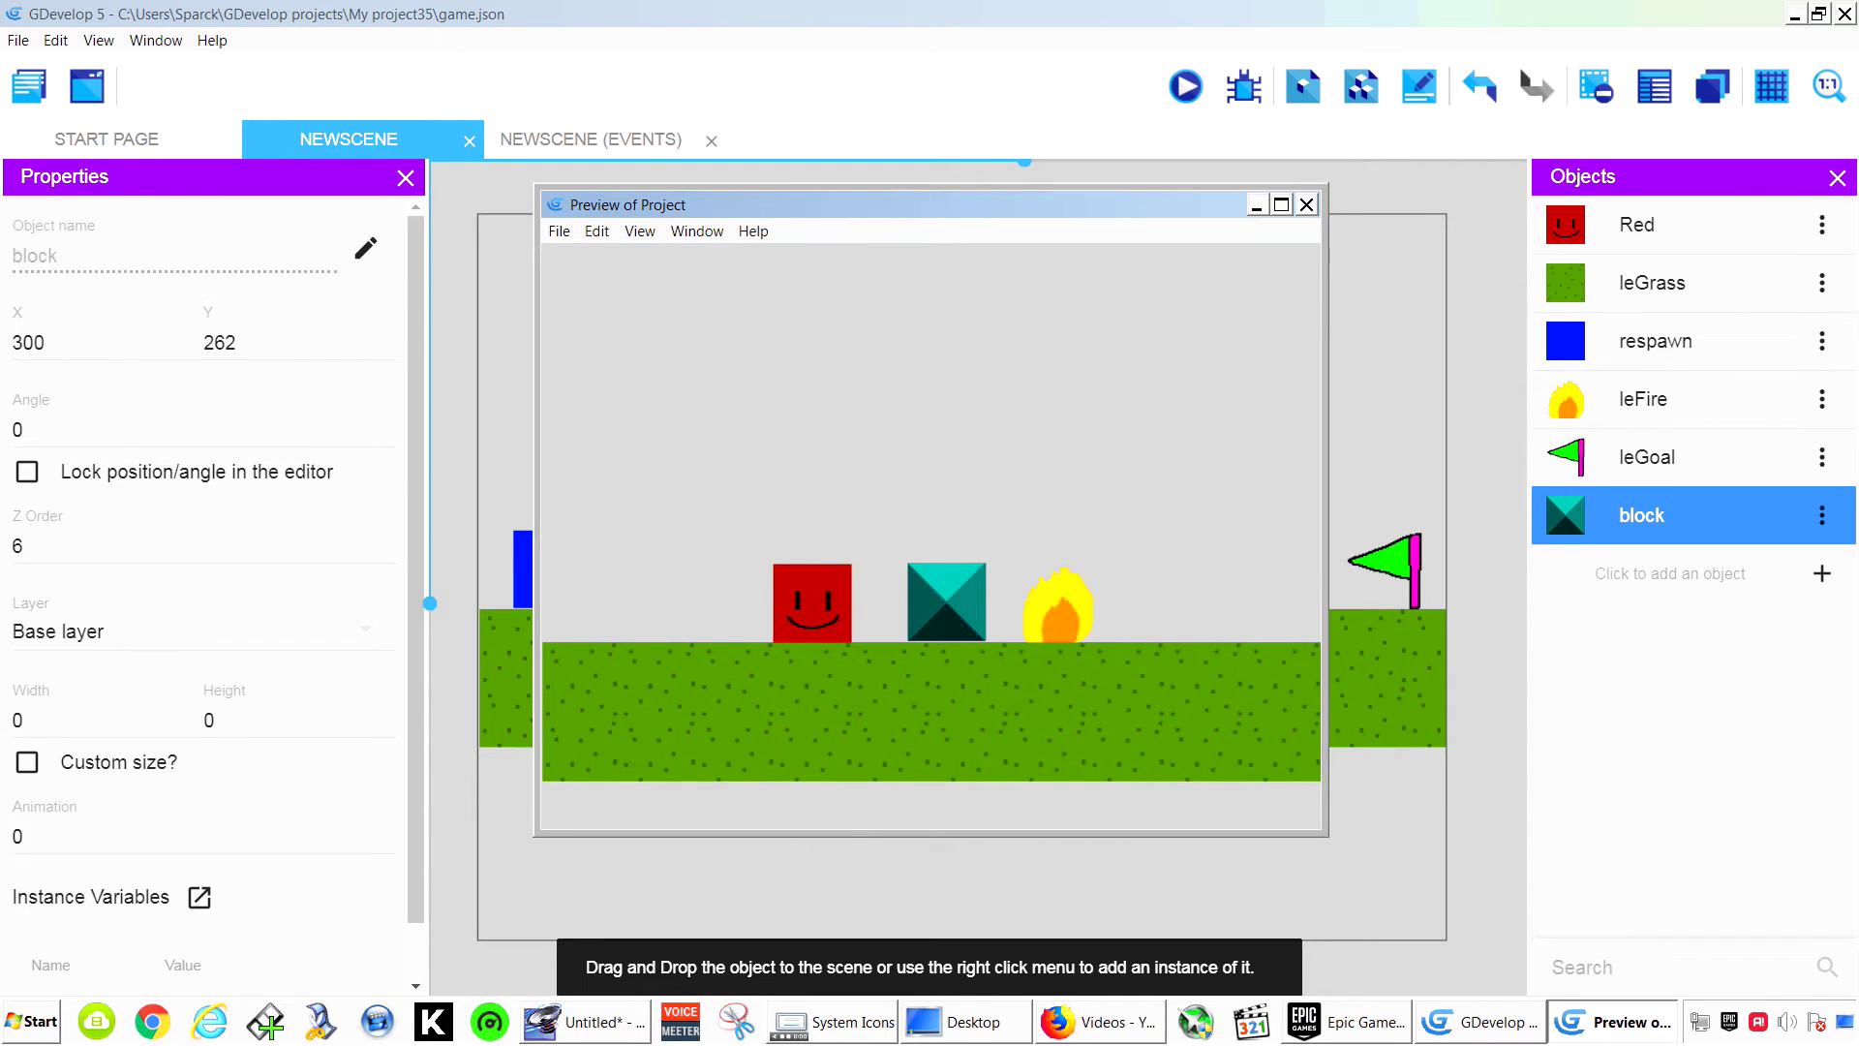
key("space")
key("Right")
key("Right")
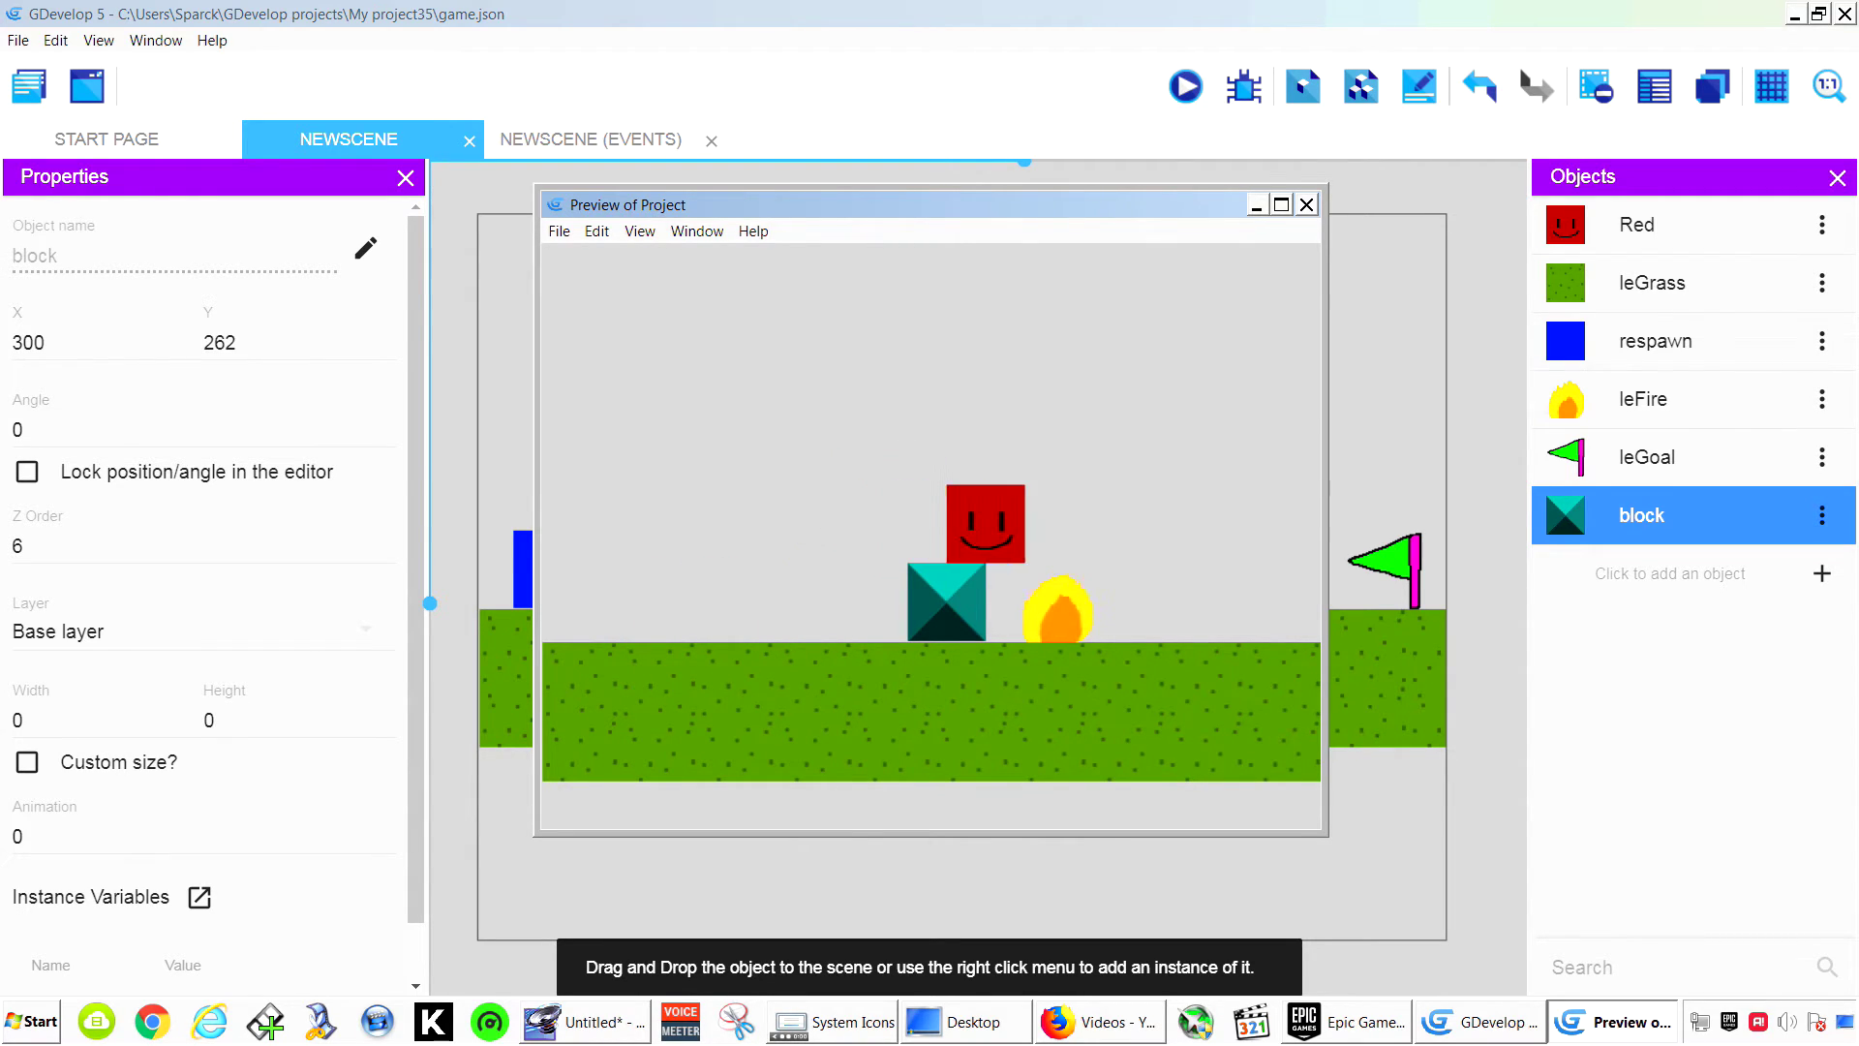
key("space")
key("Left")
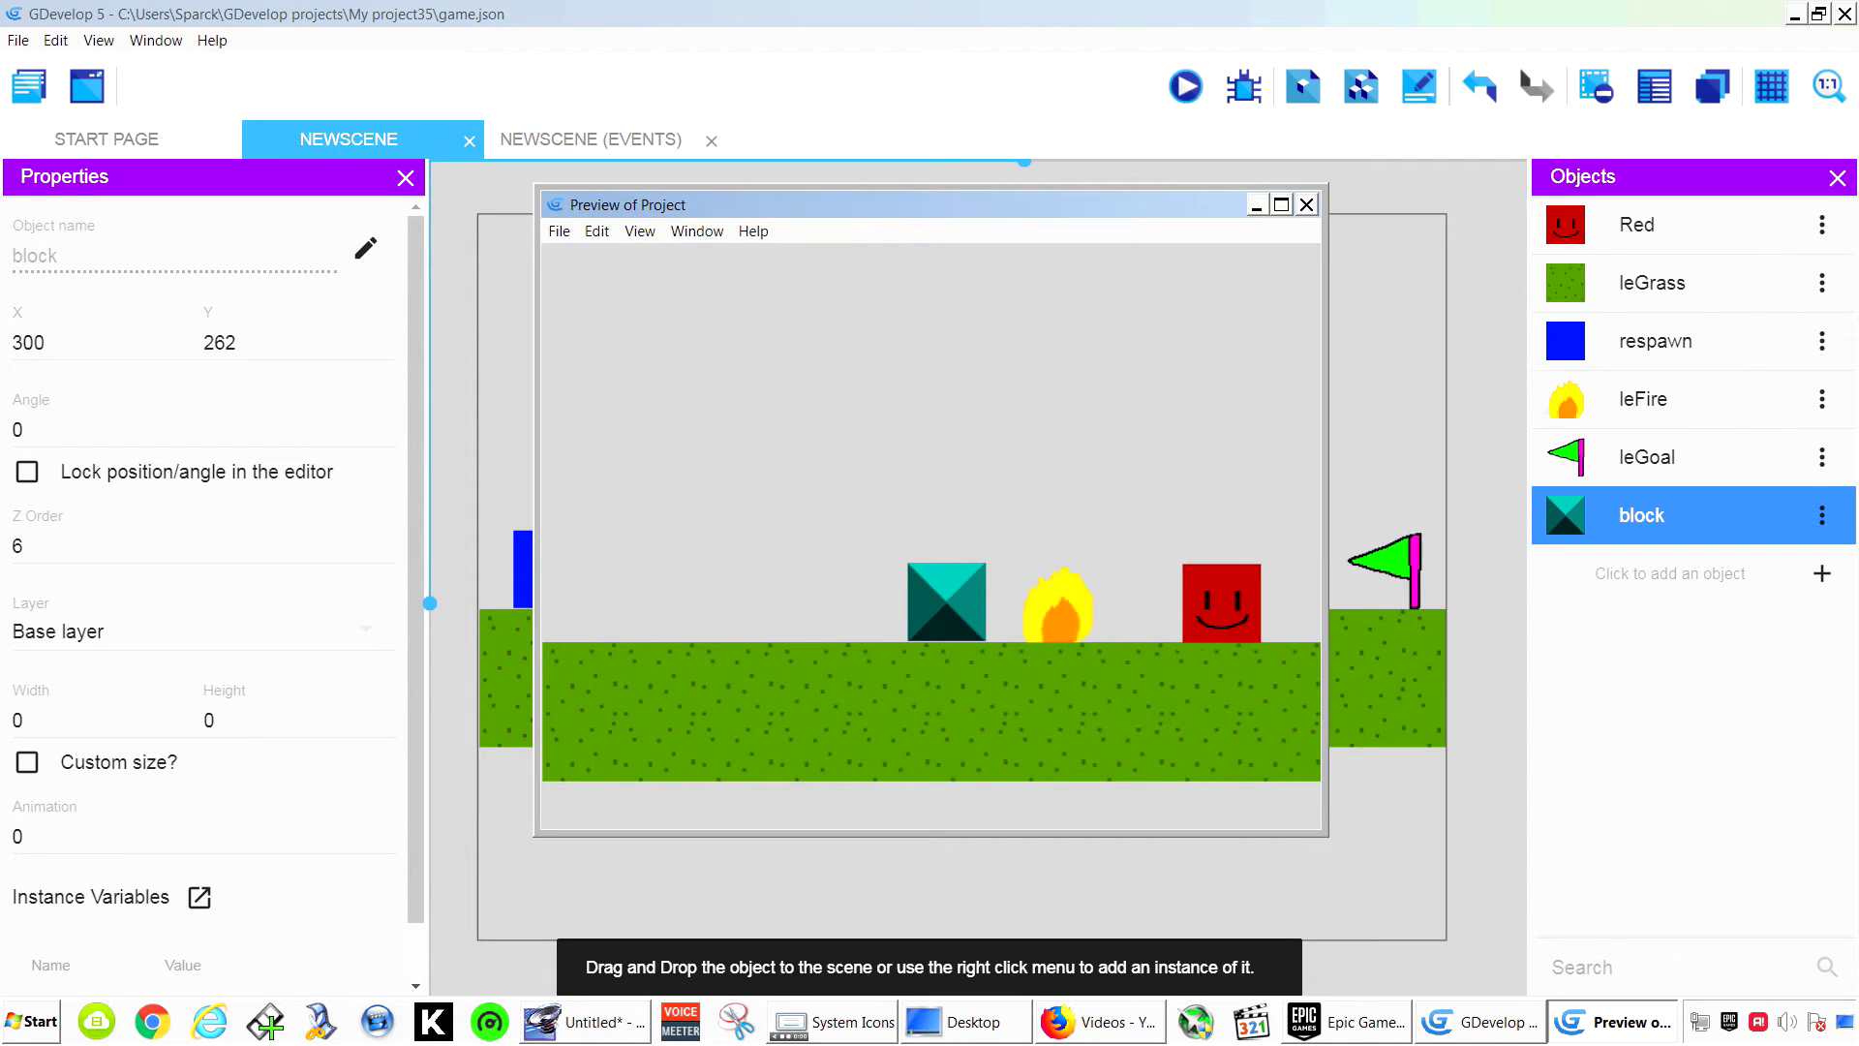
key("Right")
key("Left")
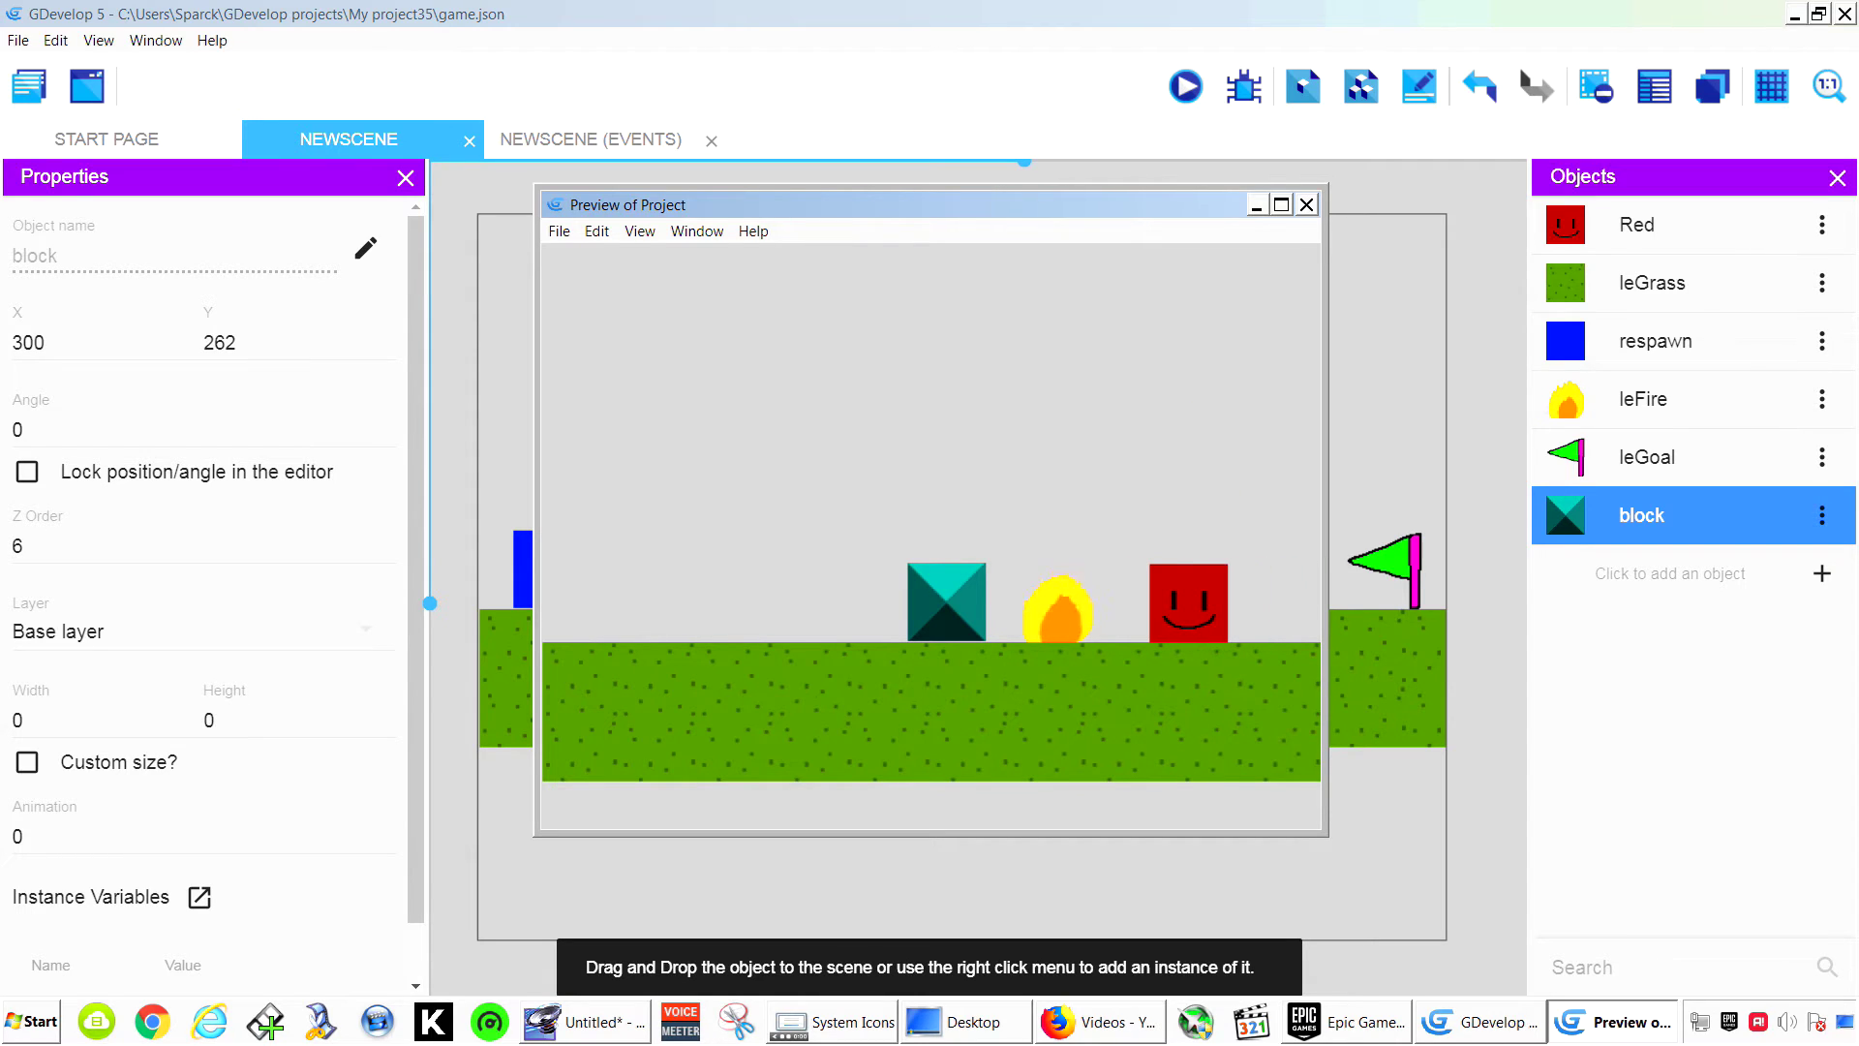
left_click(1307, 204)
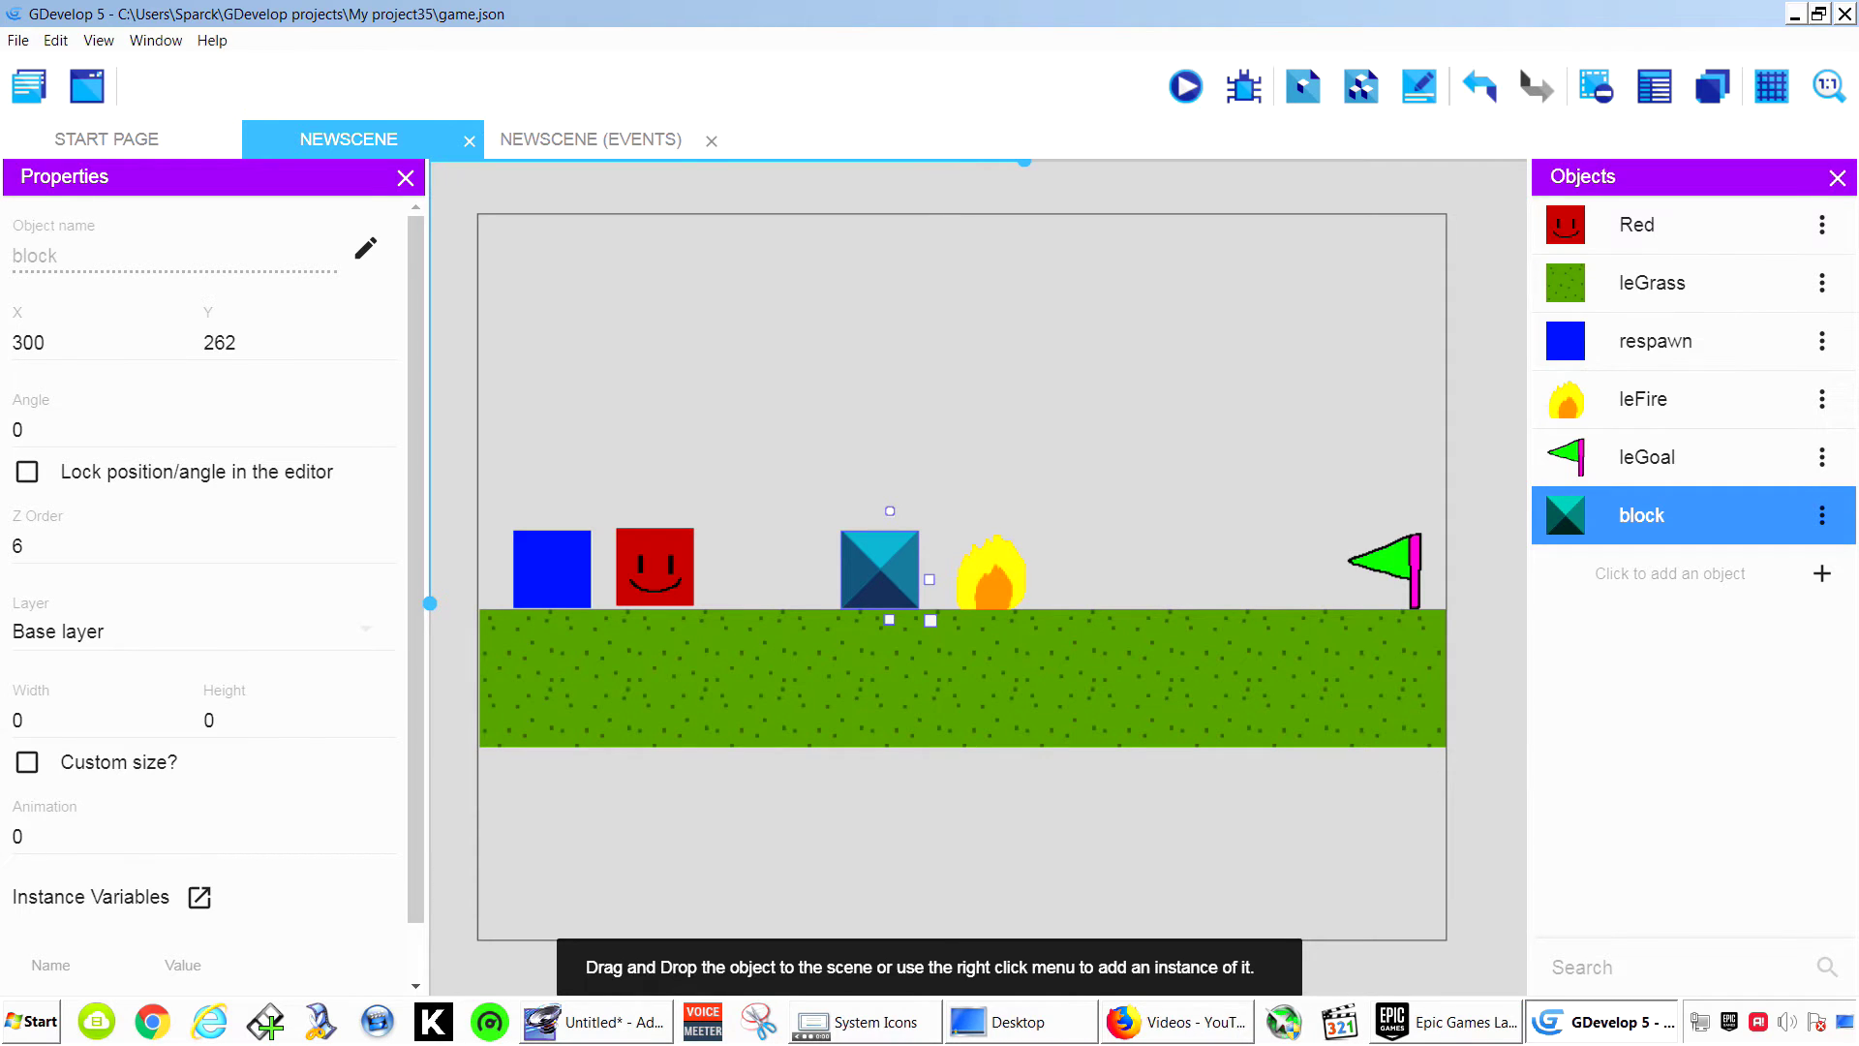
Rename the NewScene scene to Level1 in the project manager.
left_click(29, 86)
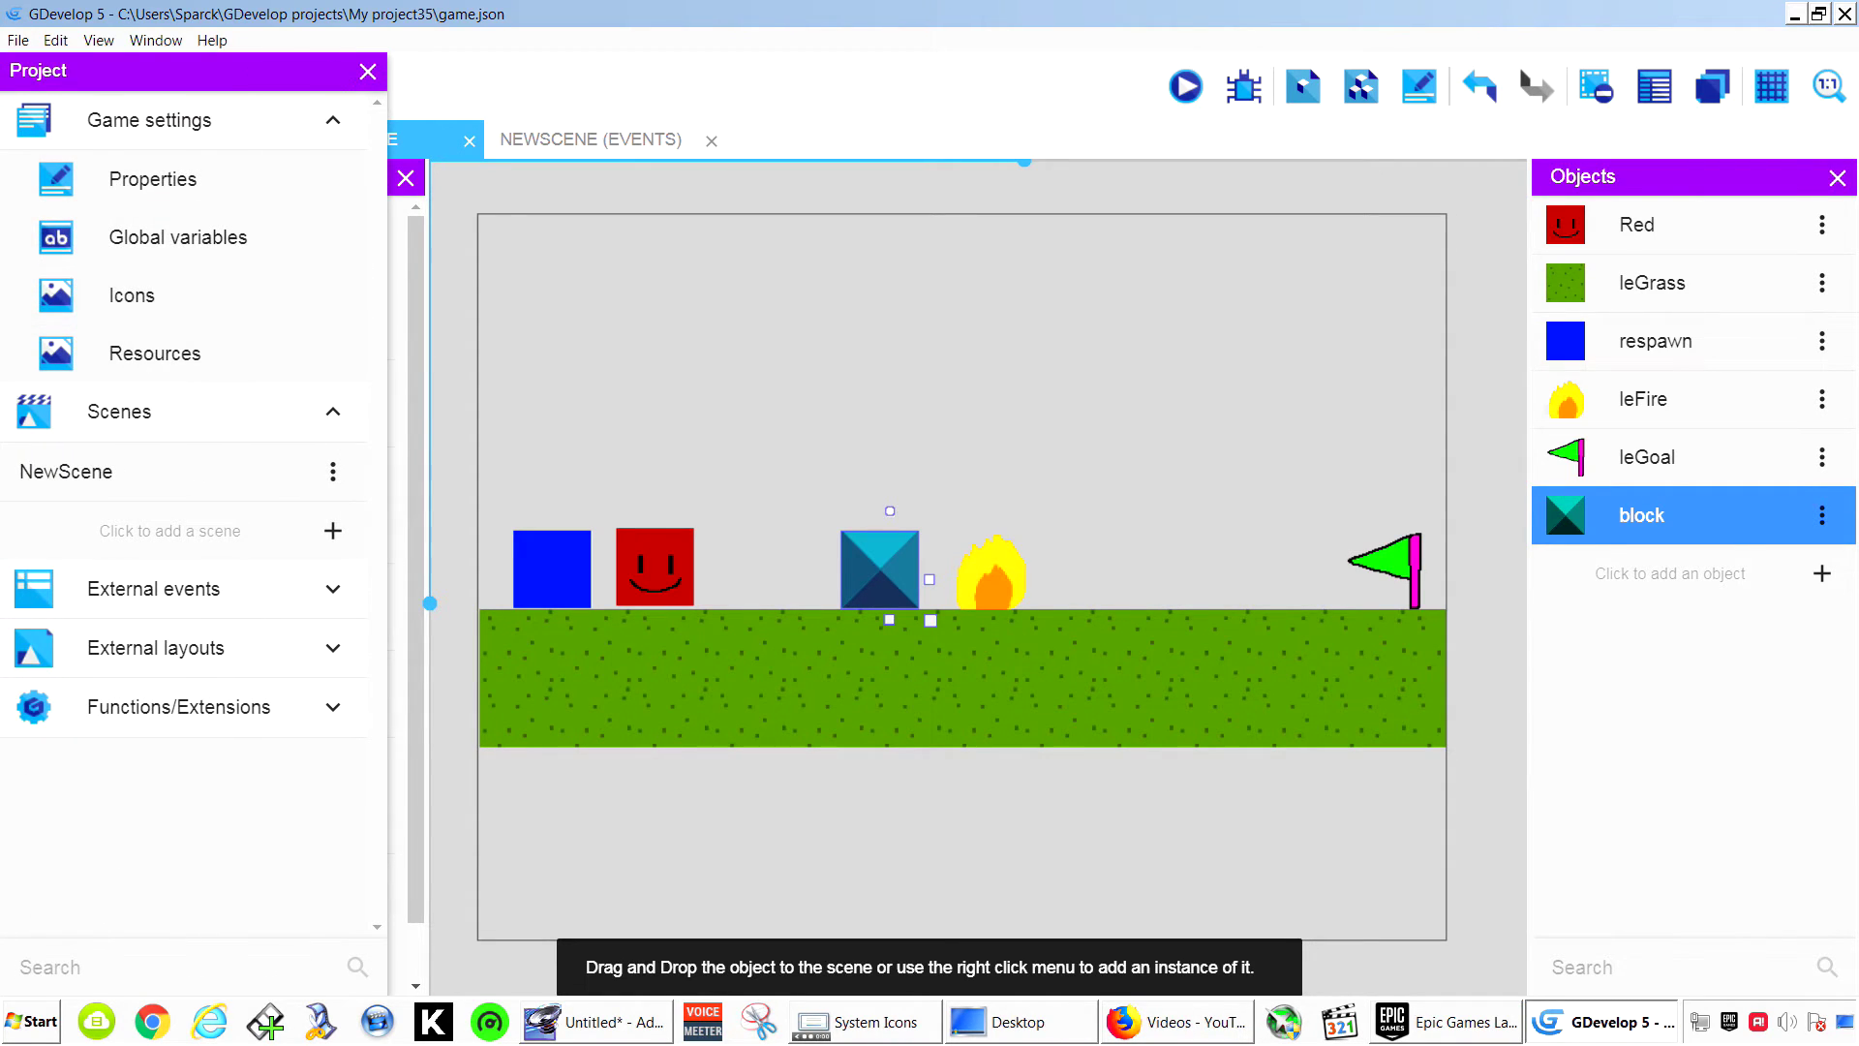
left_click(65, 471)
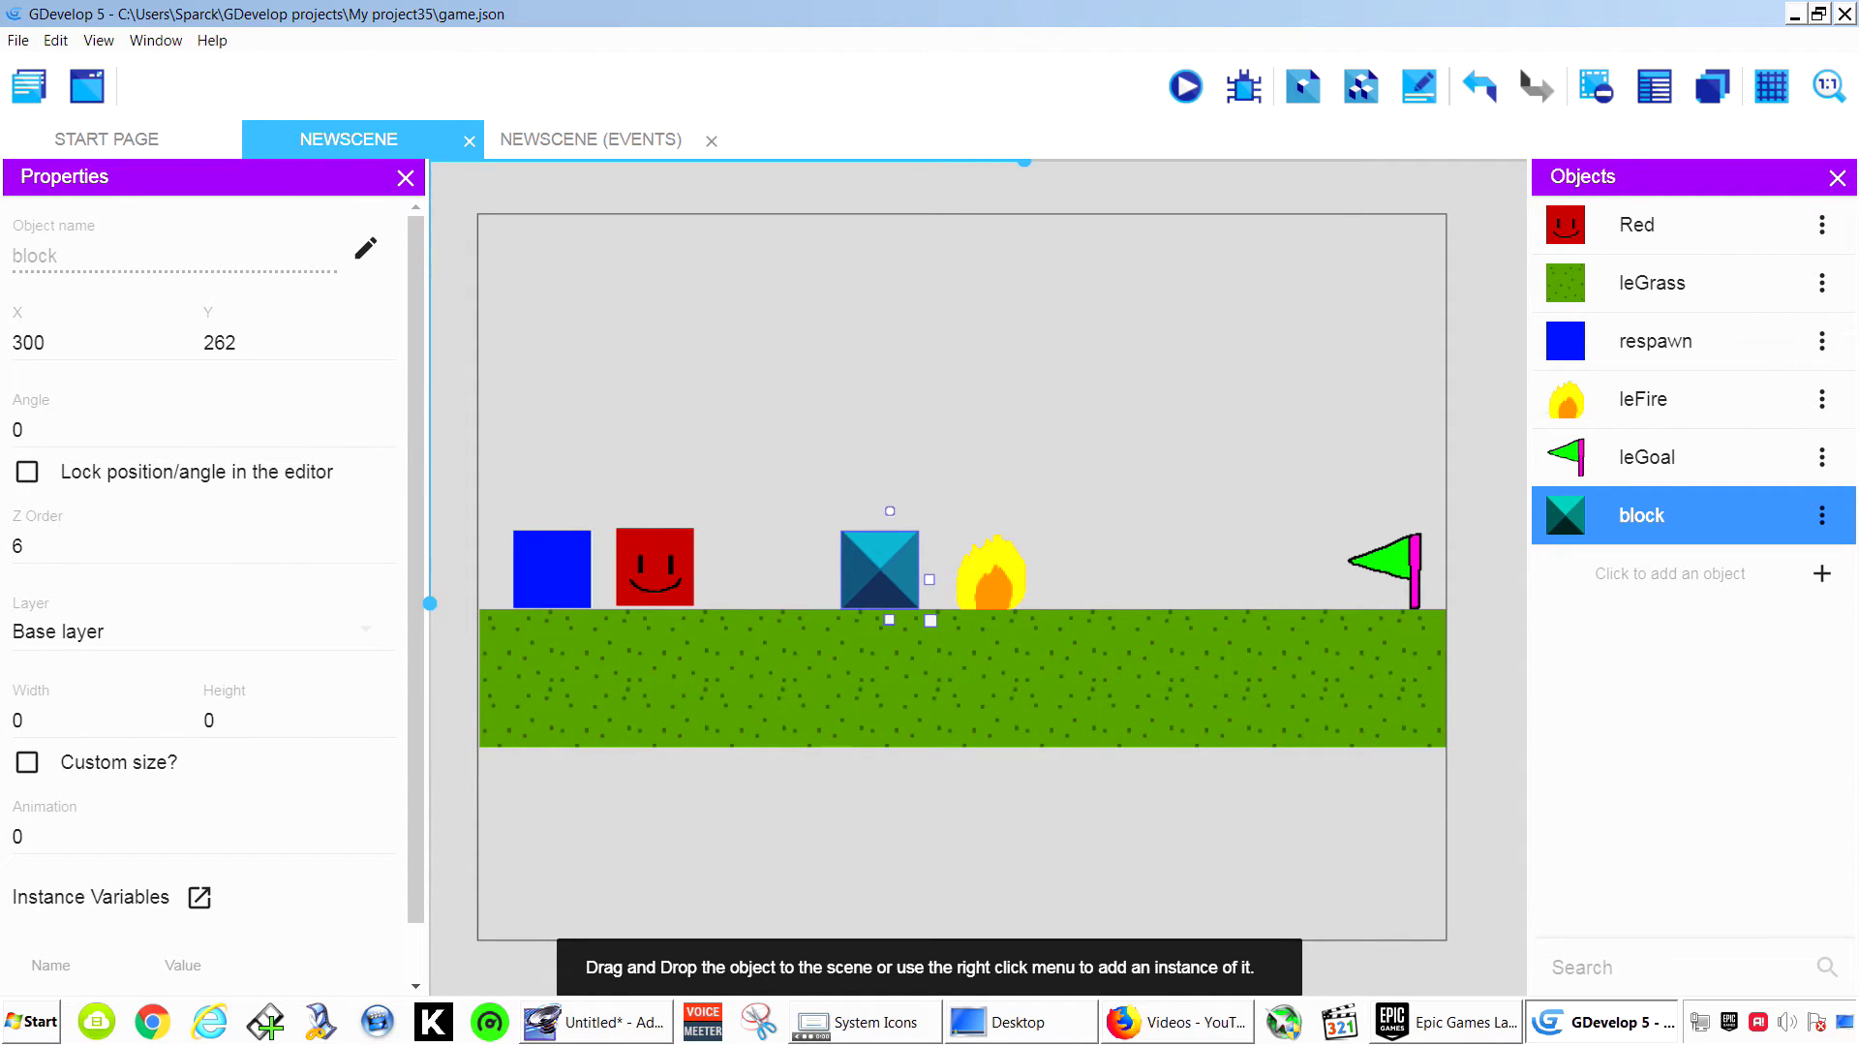
left_click(29, 86)
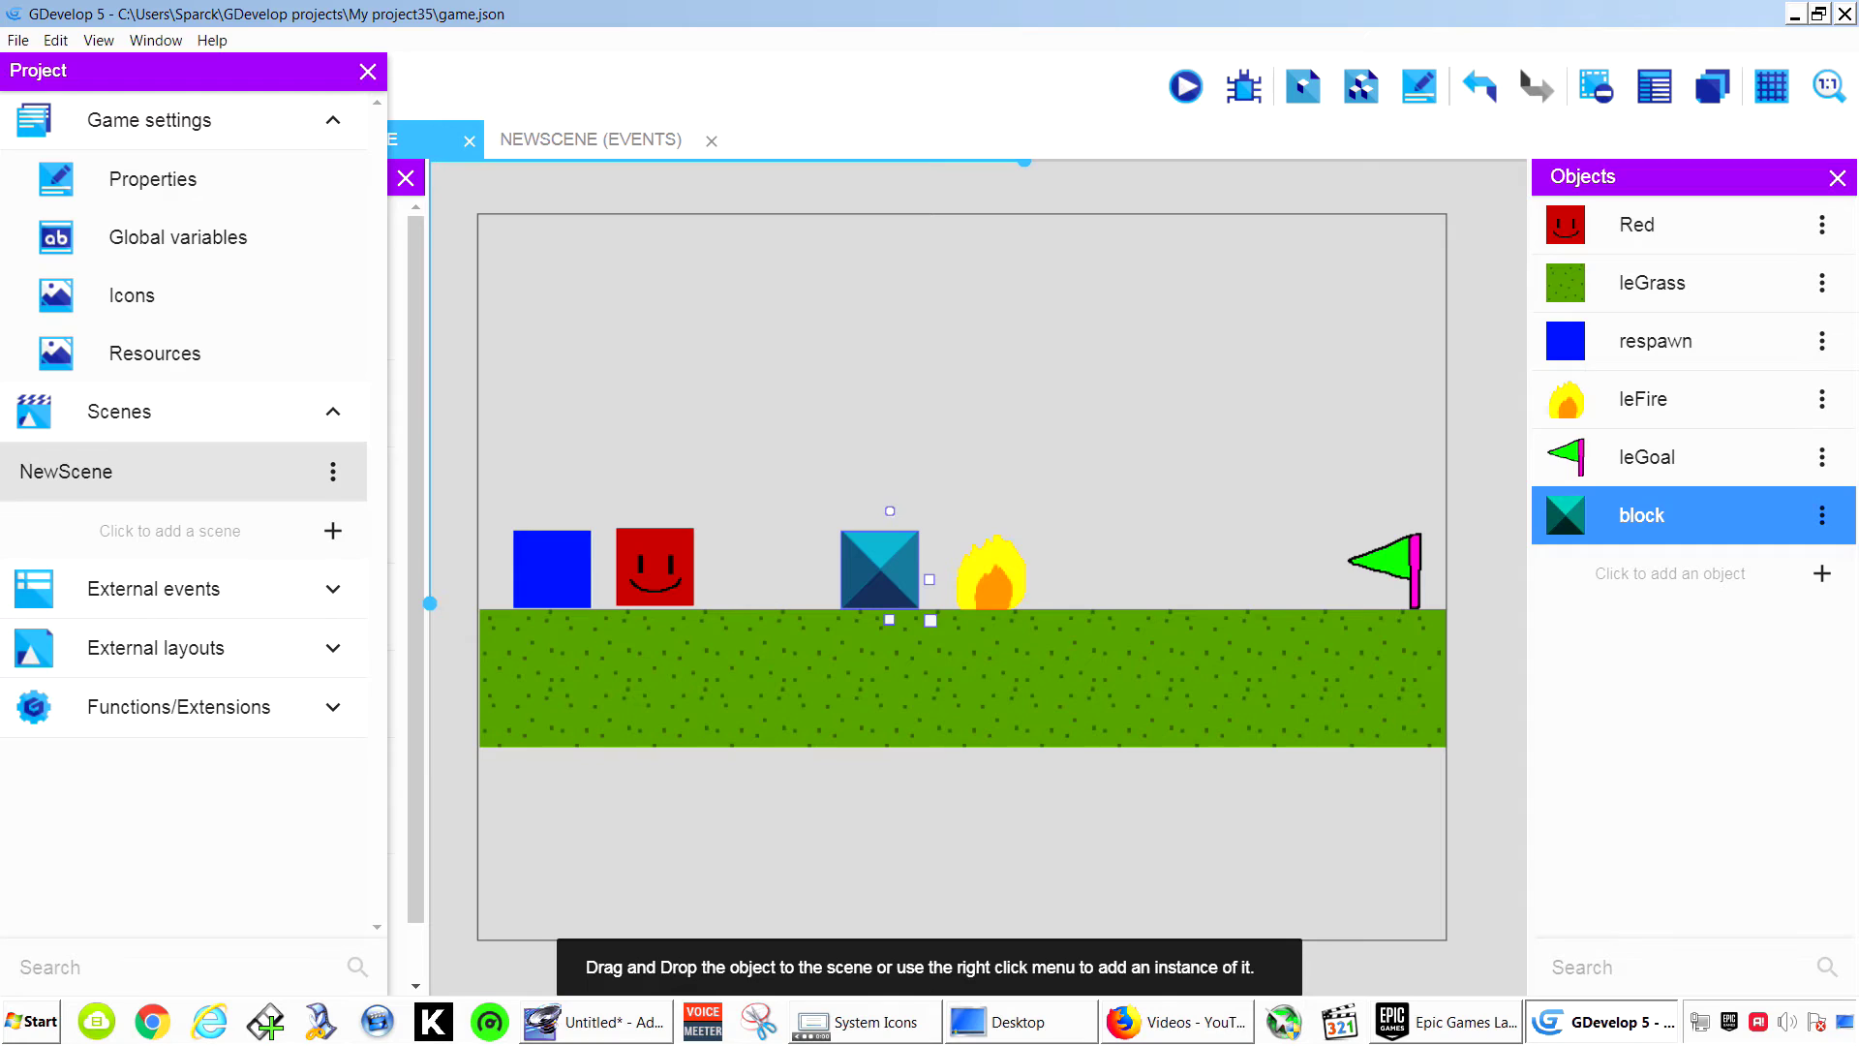
left_click(332, 472)
left_click(362, 547)
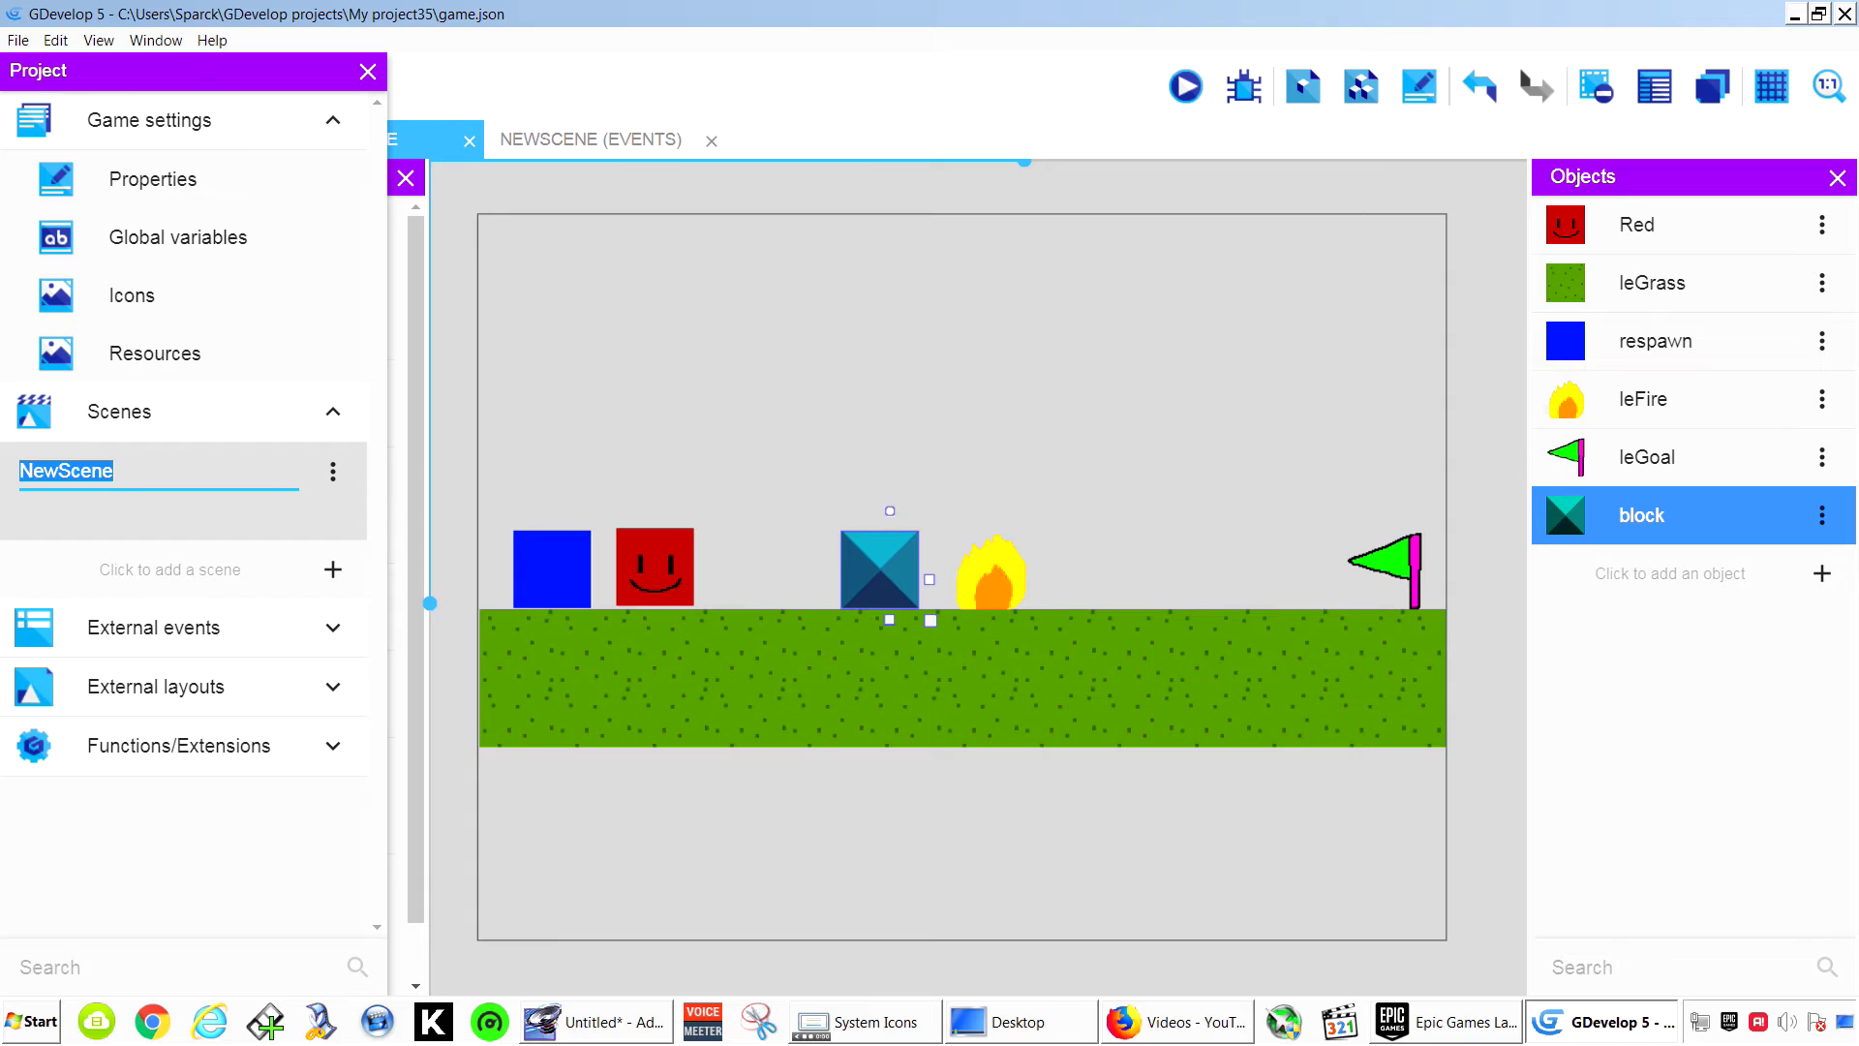
type("Level1")
key("Return")
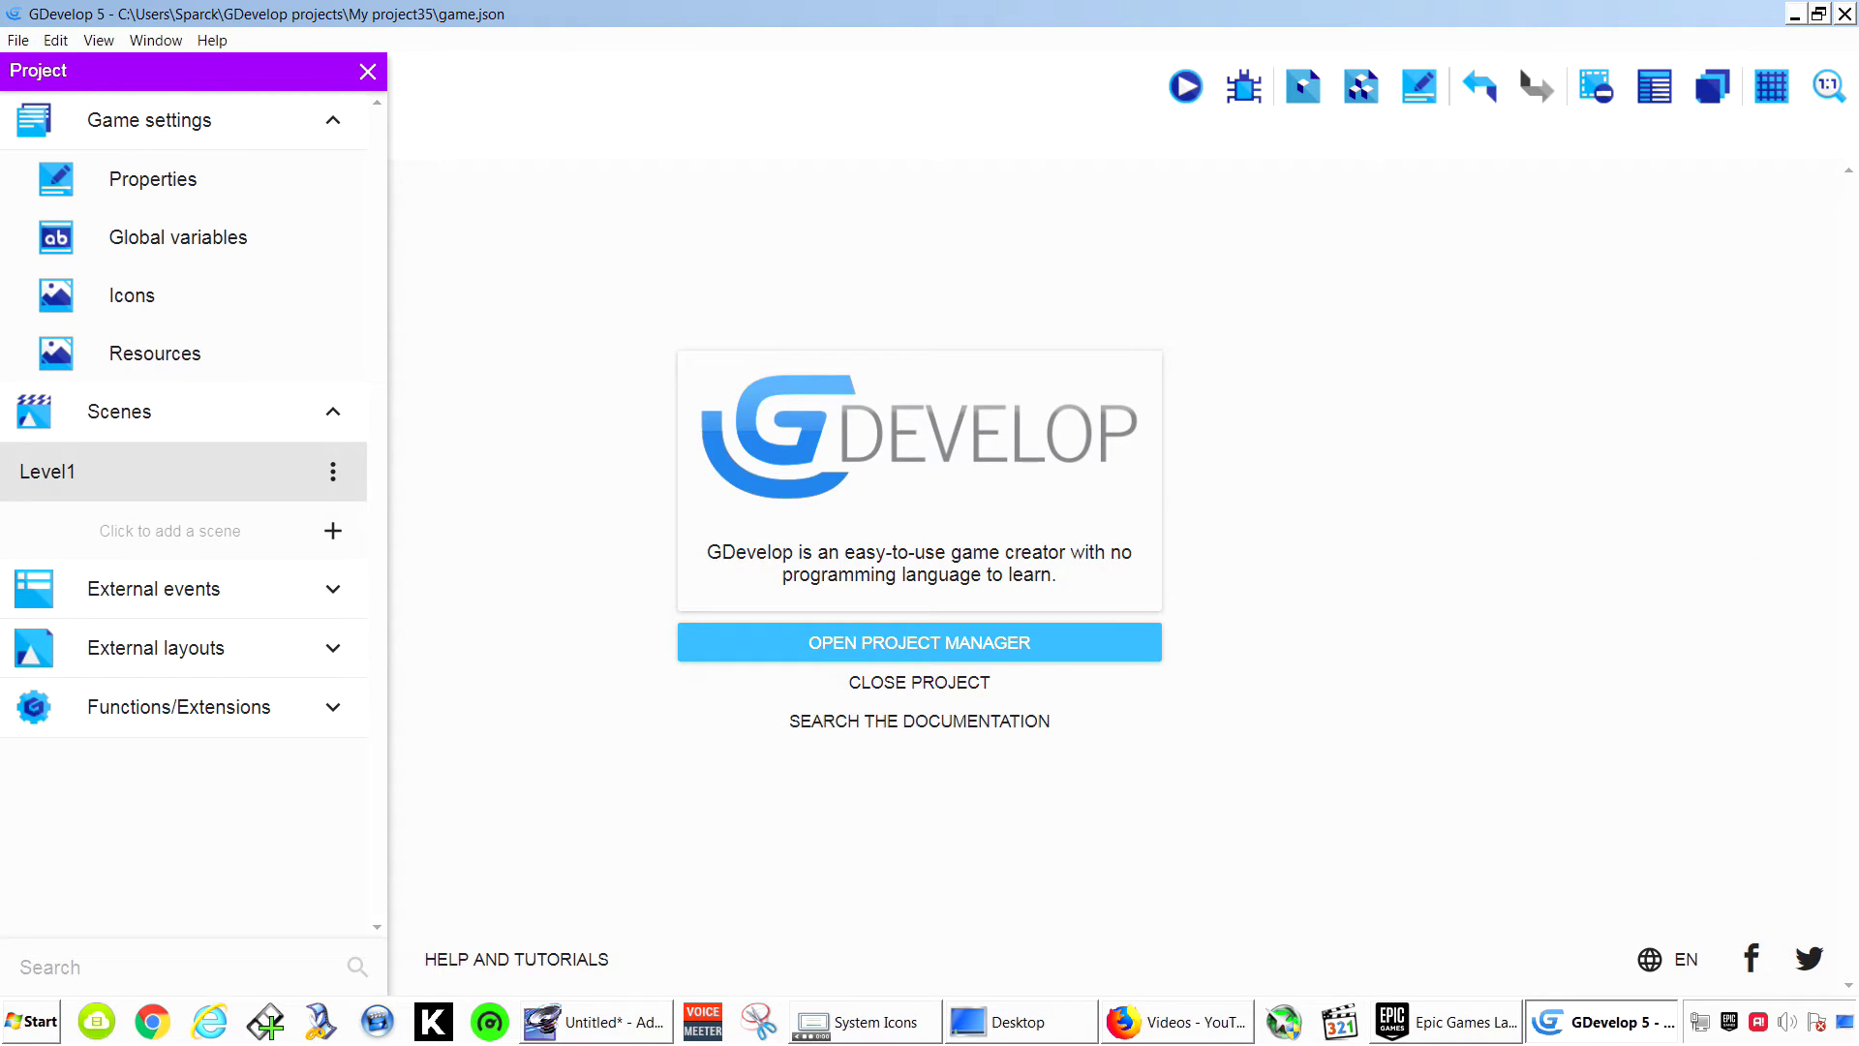
Duplicate the Level1 scene and rename the copy Level2.
left_click(333, 471)
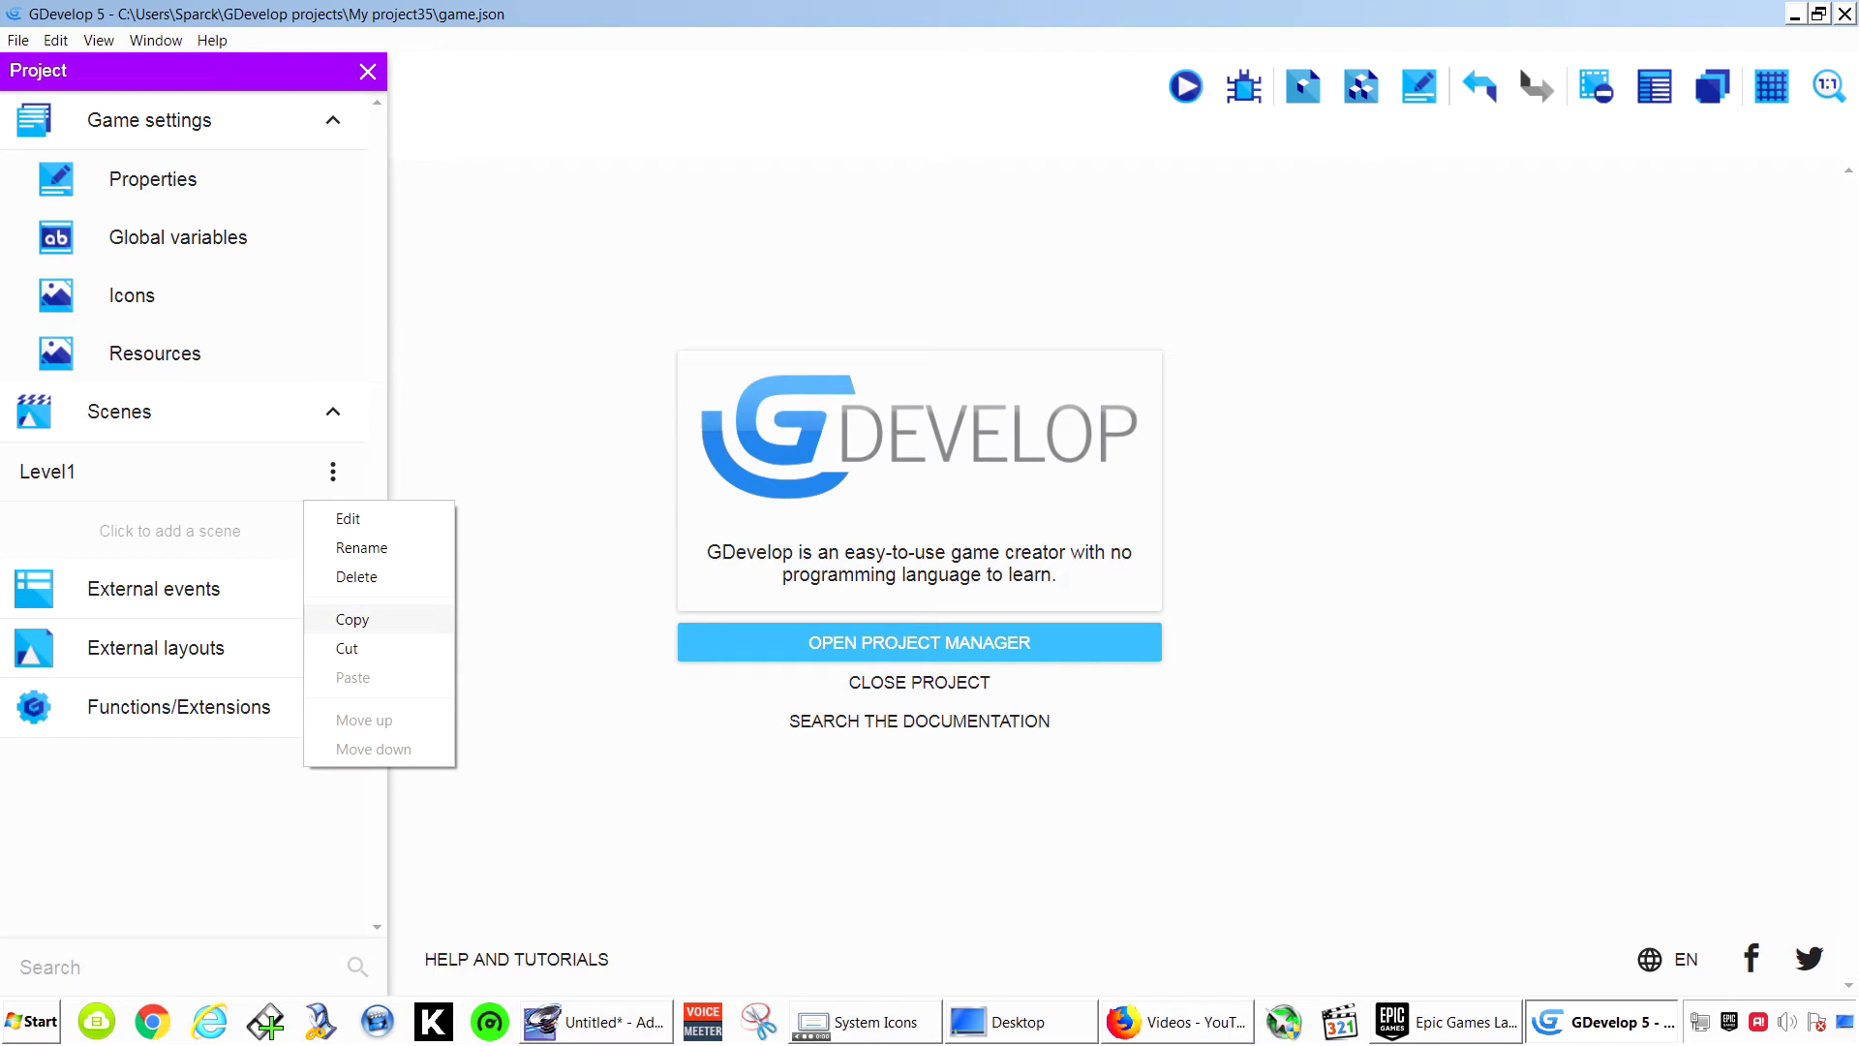
left_click(353, 618)
left_click(333, 471)
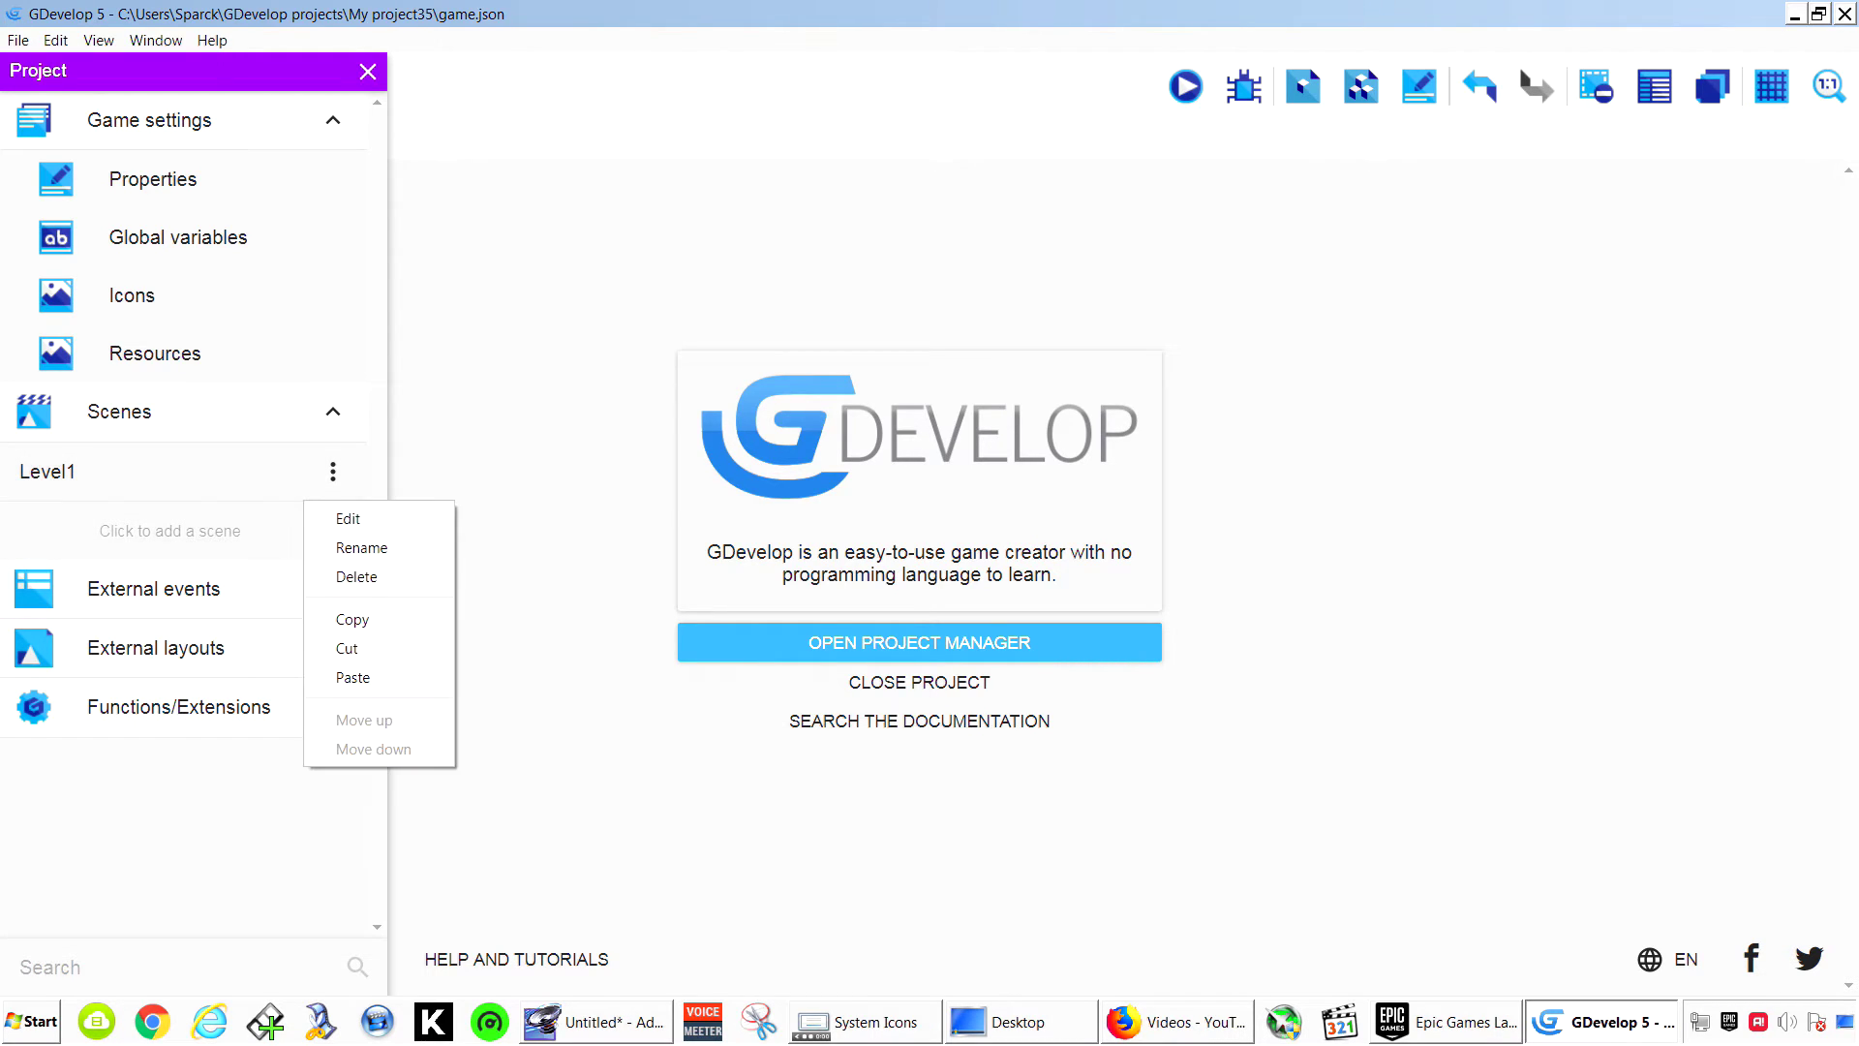
left_click(352, 677)
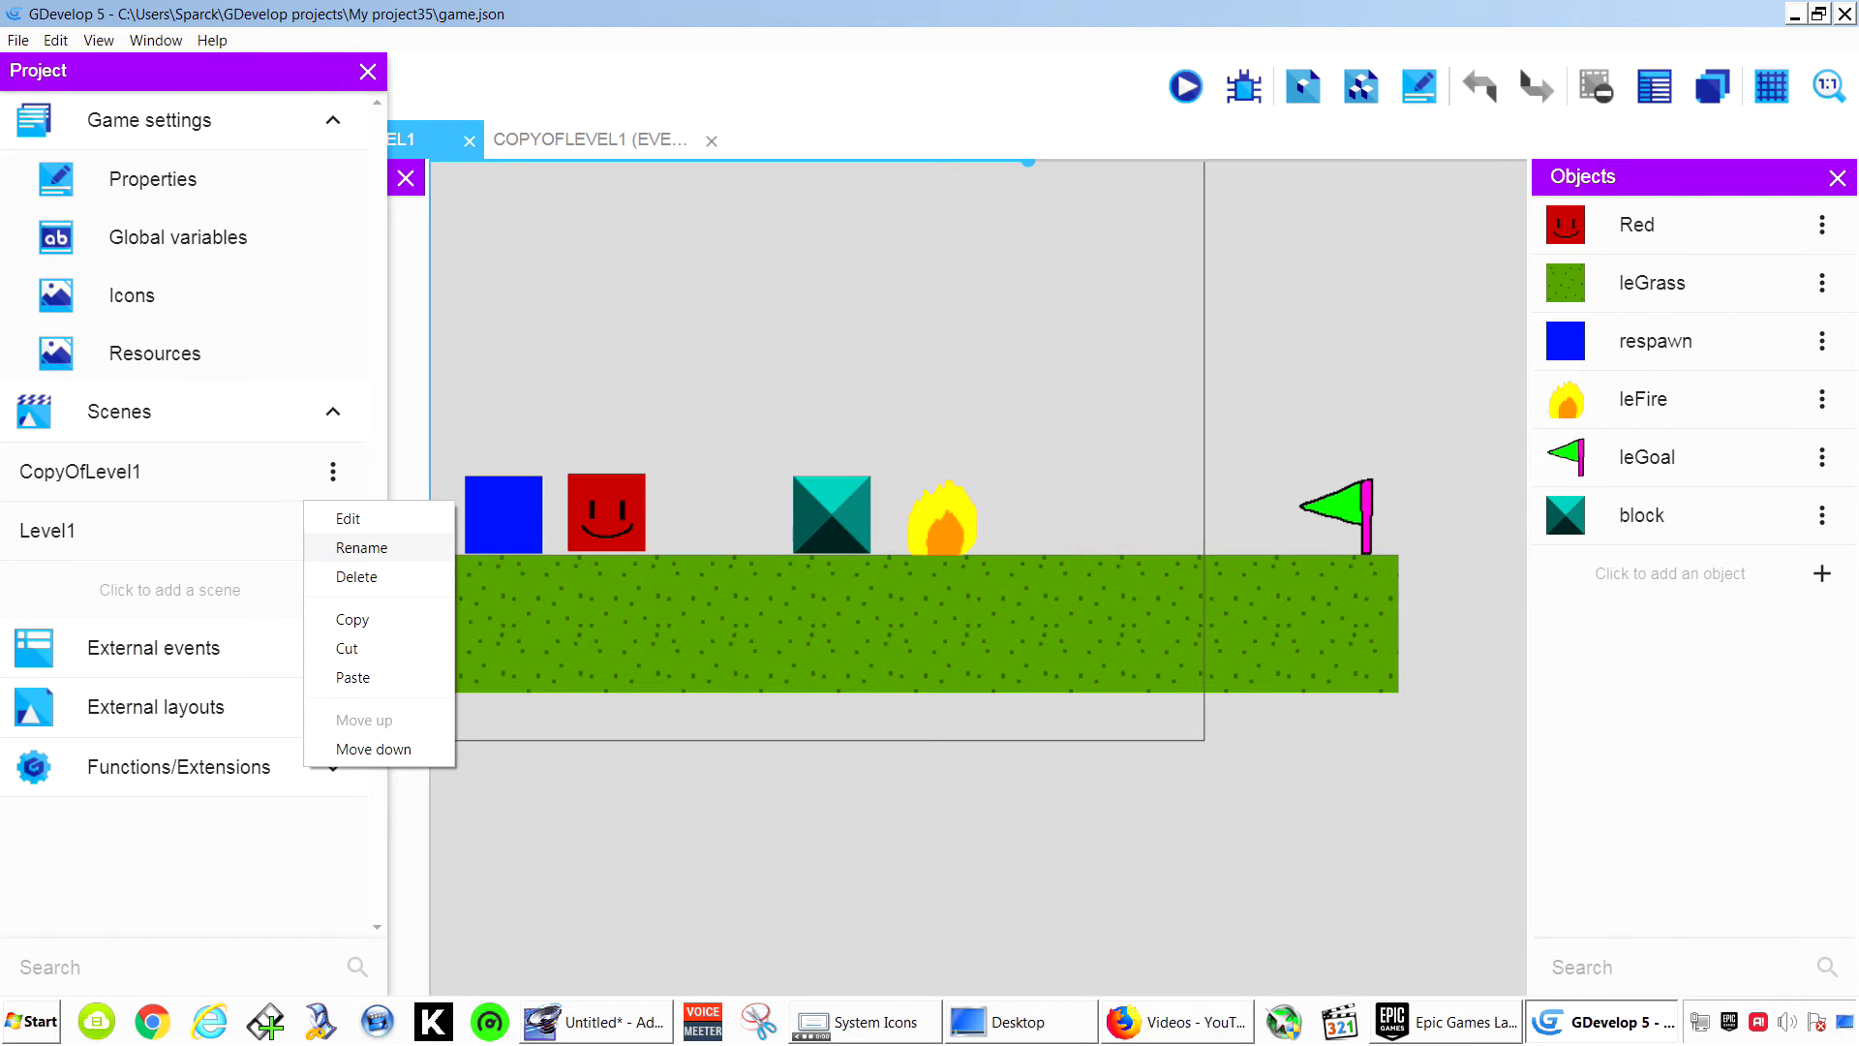
left_click(362, 548)
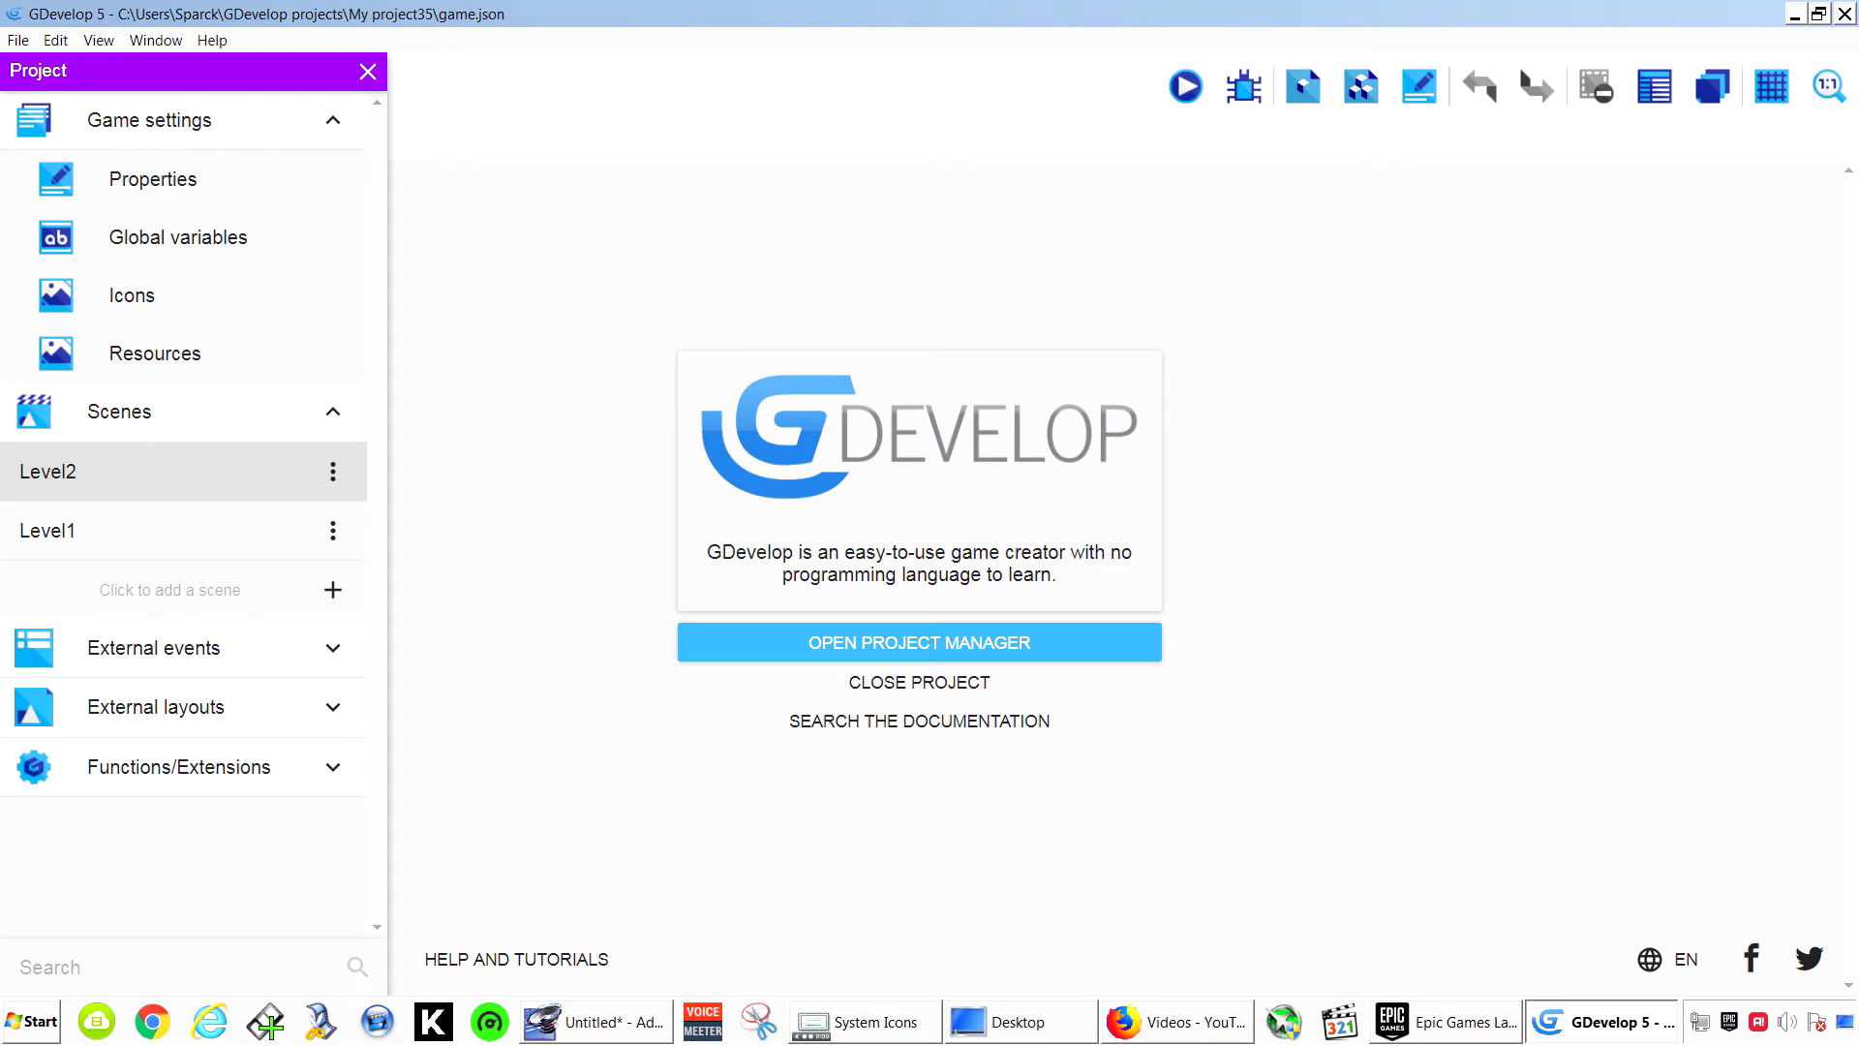
Open the Level1 scene's event sheet and add a new empty event.
left_click(154, 530)
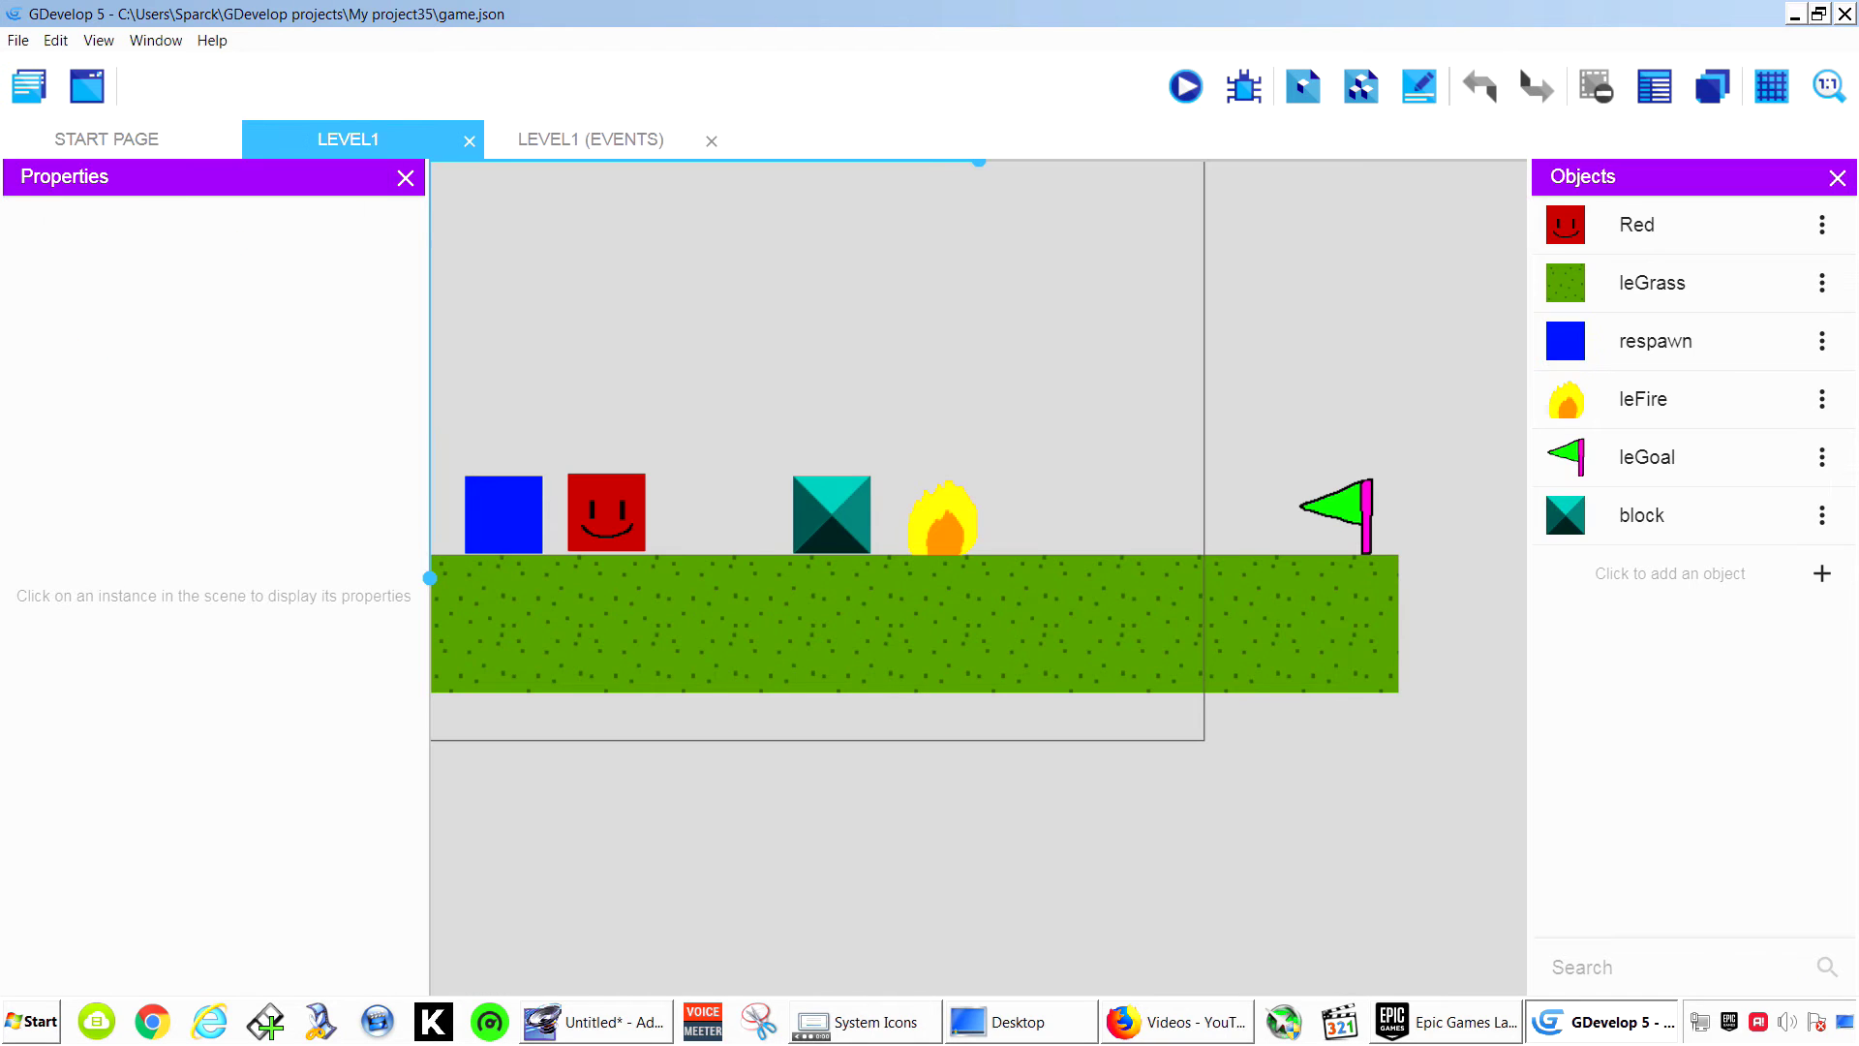
left_click(591, 139)
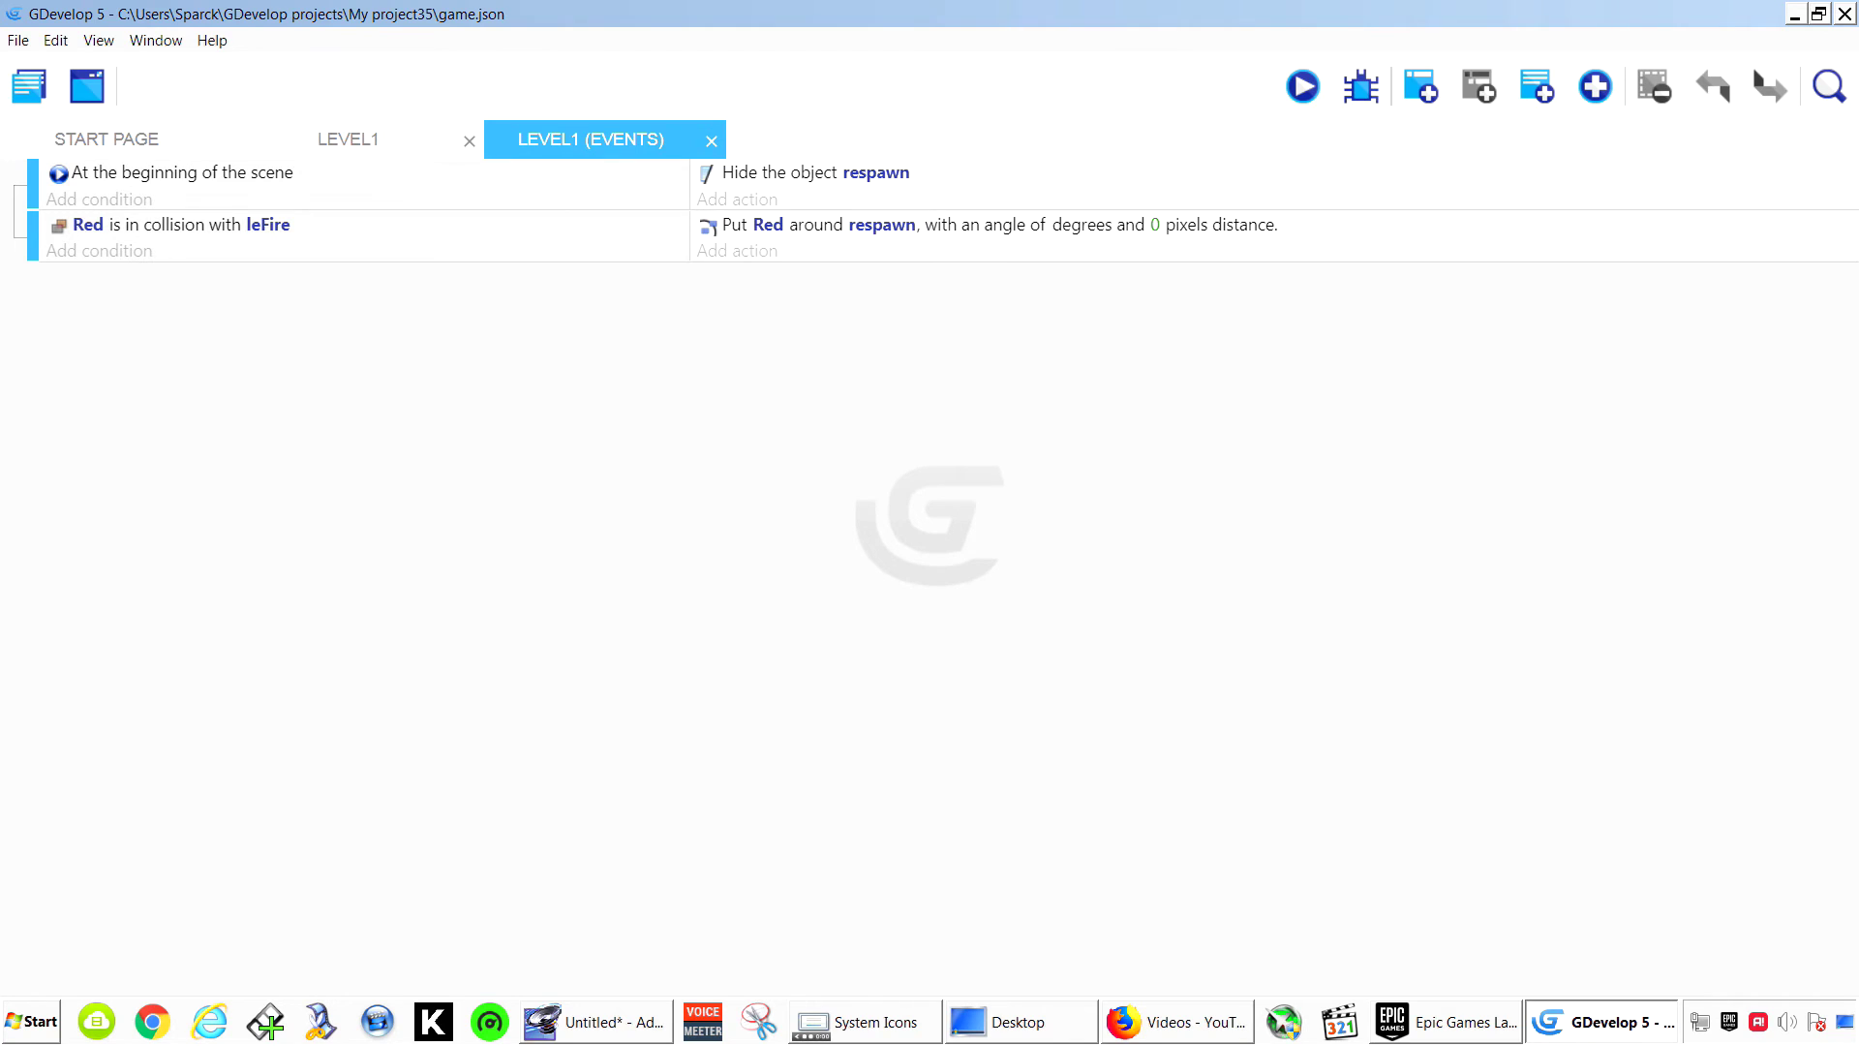
left_click(1421, 86)
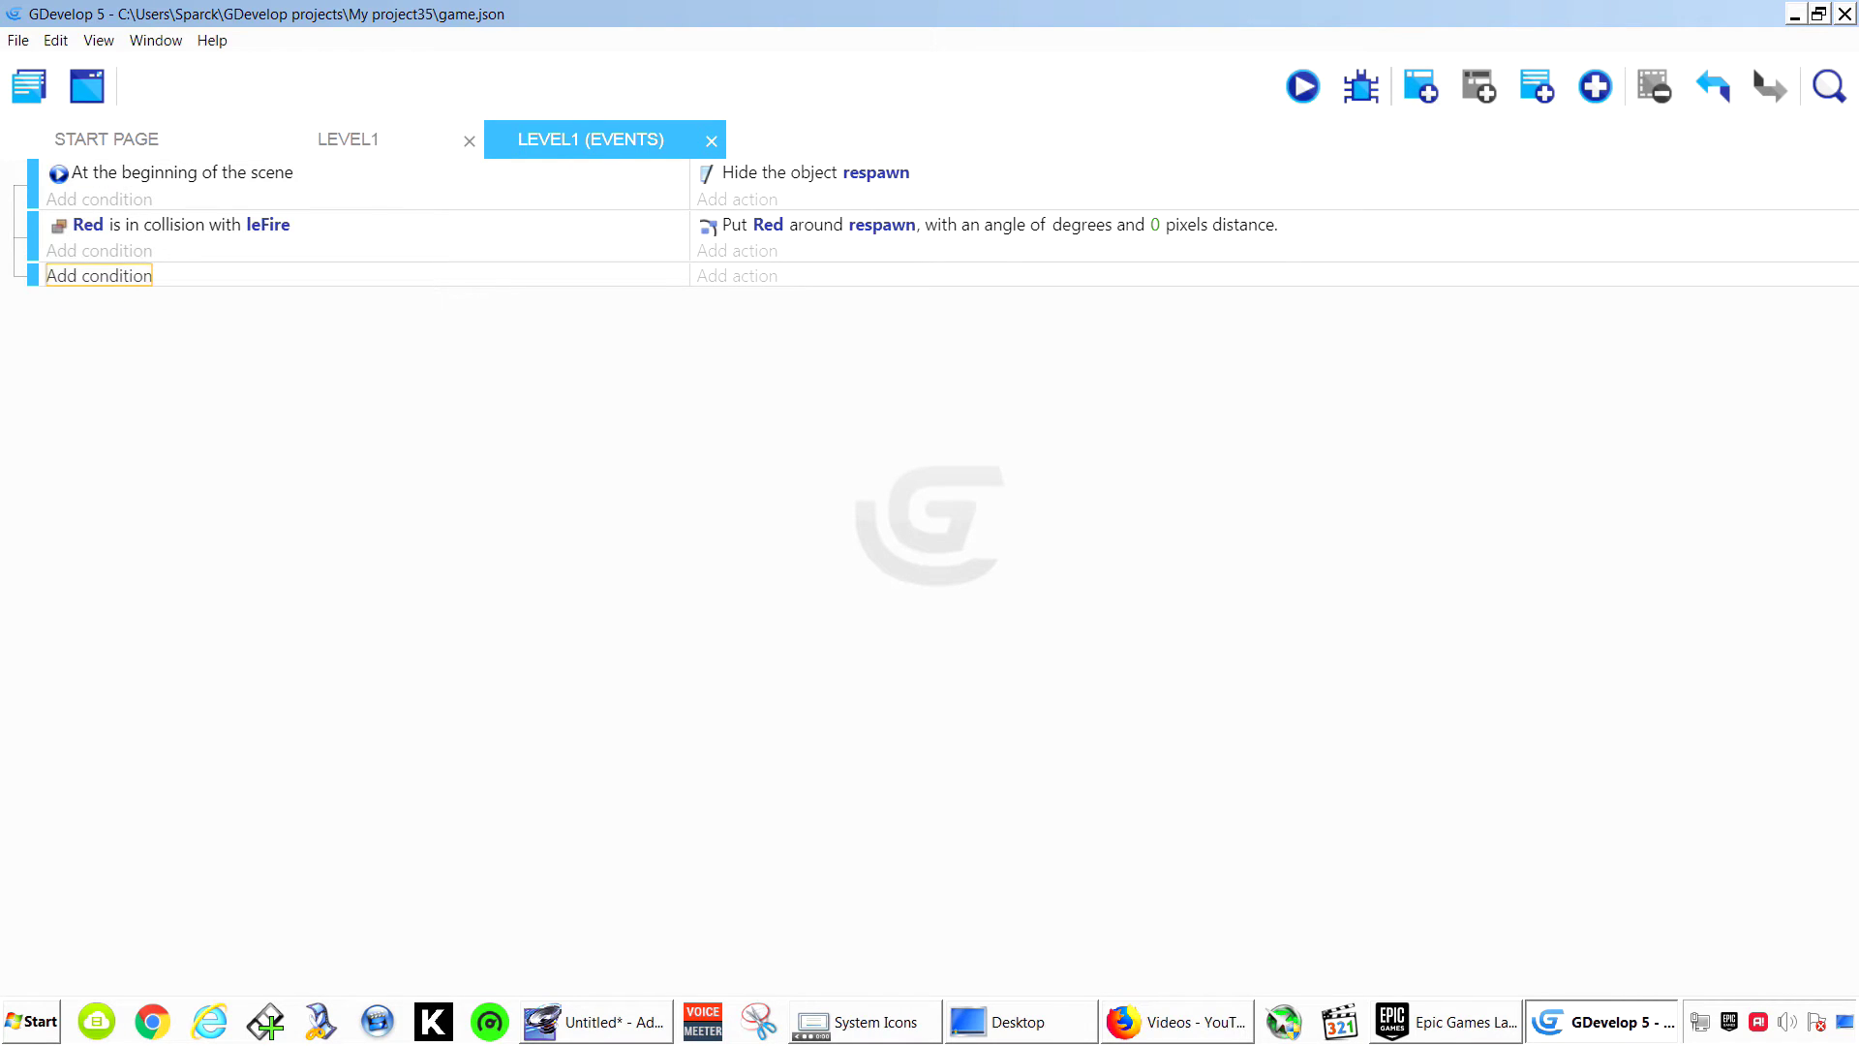
Give the new event a Collision condition between Red and leGoal.
left_click(99, 275)
left_click(164, 246)
left_click(77, 365)
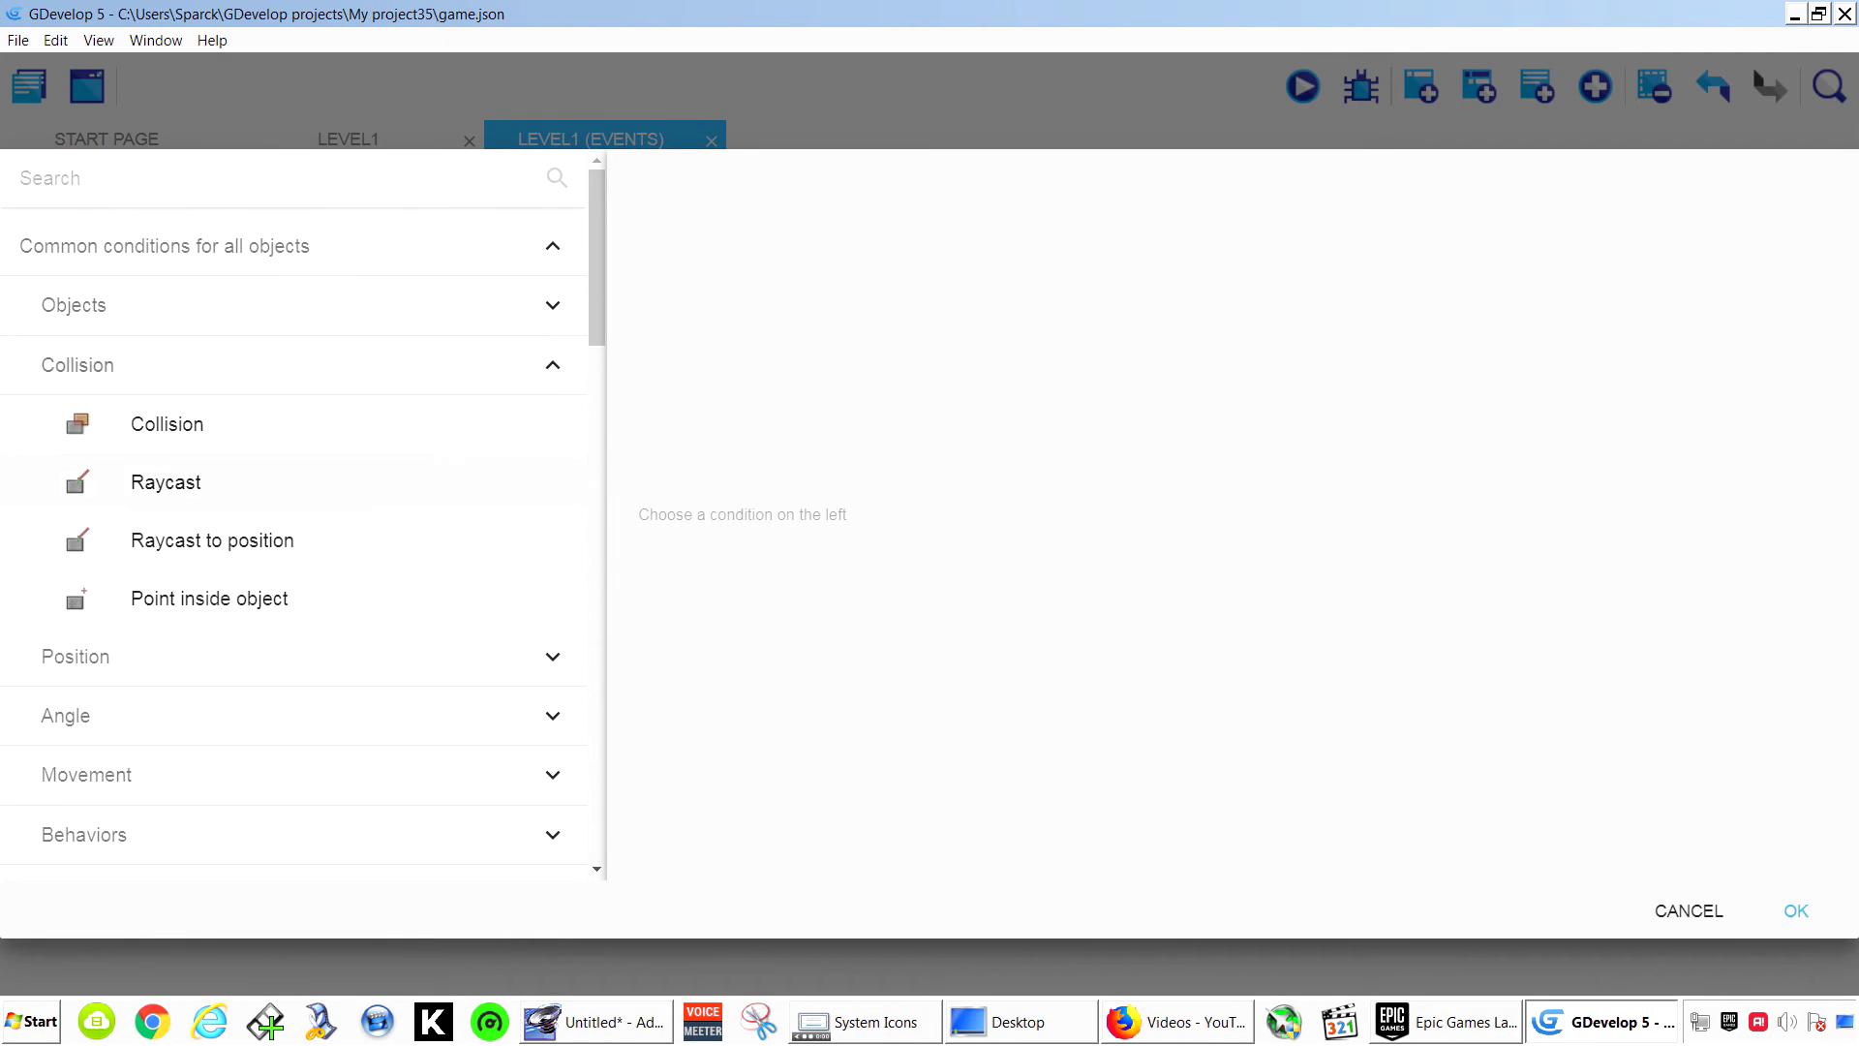
left_click(166, 424)
key("Return")
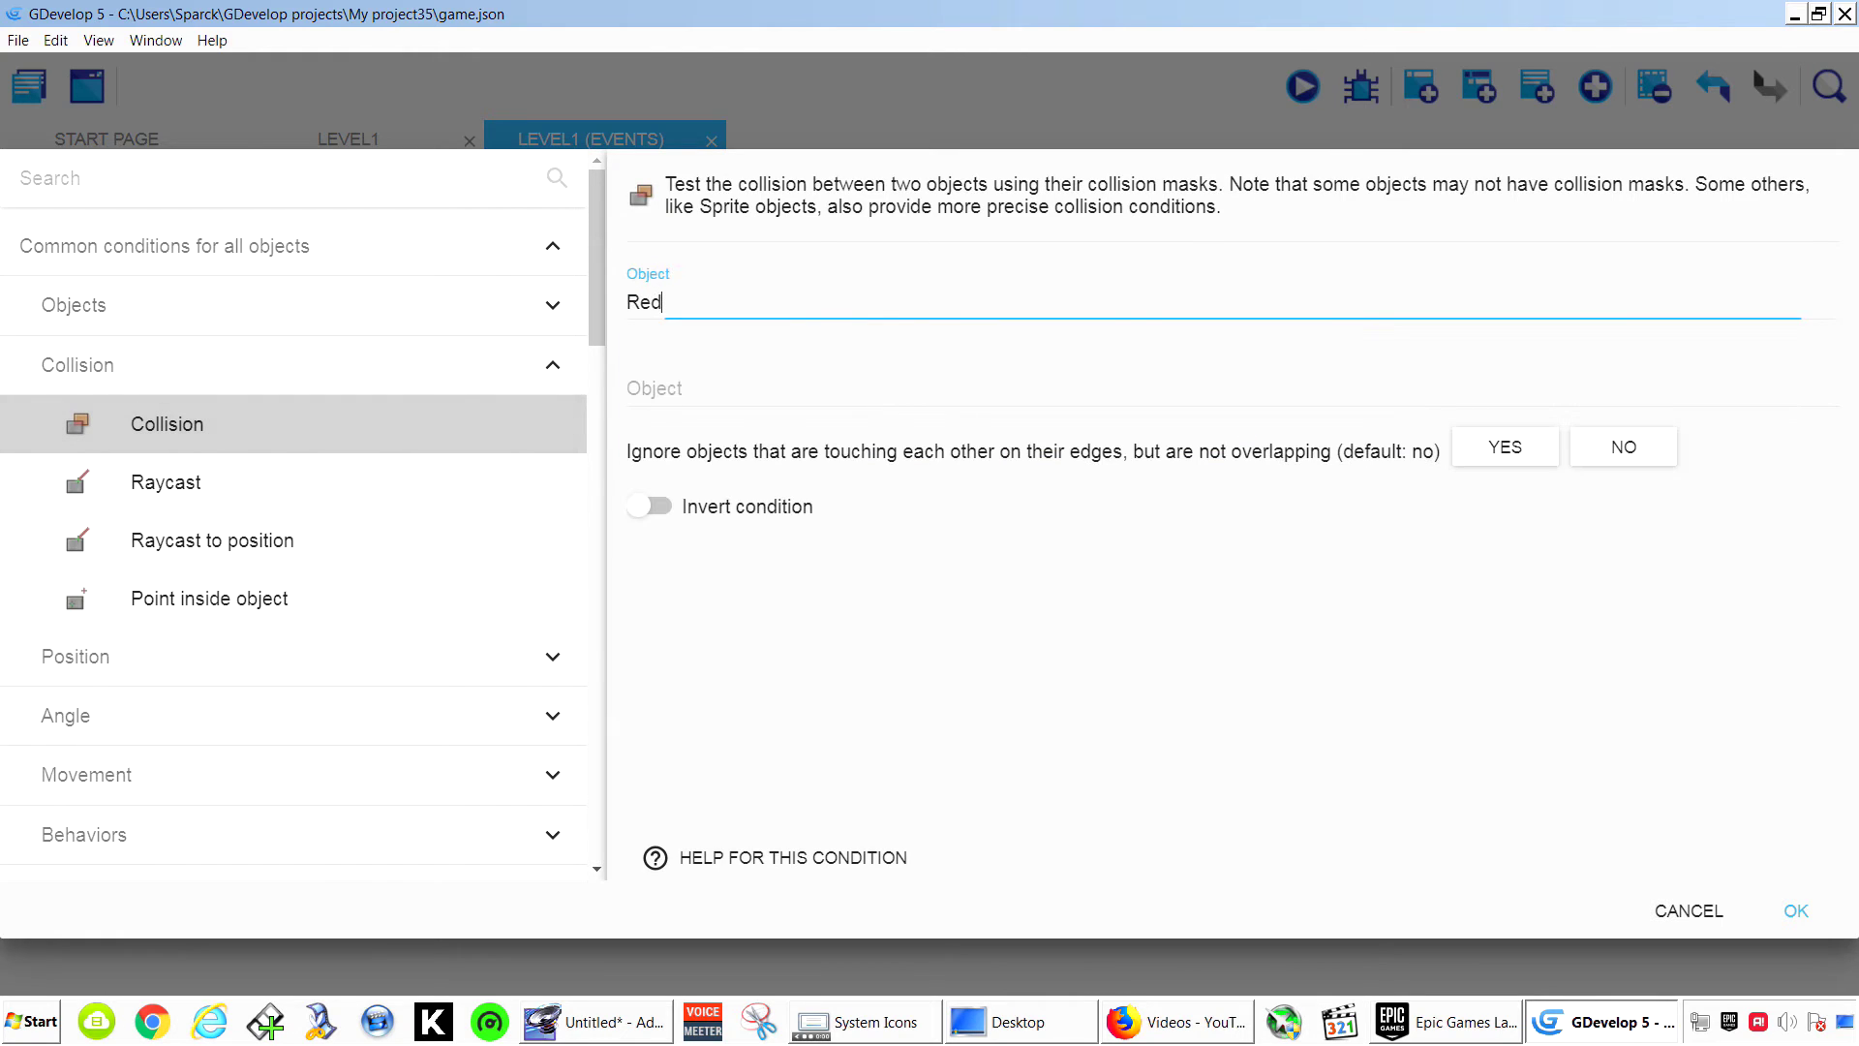
key("Down")
key("Down")
key("Down")
key("Down")
key("Down")
key("Return")
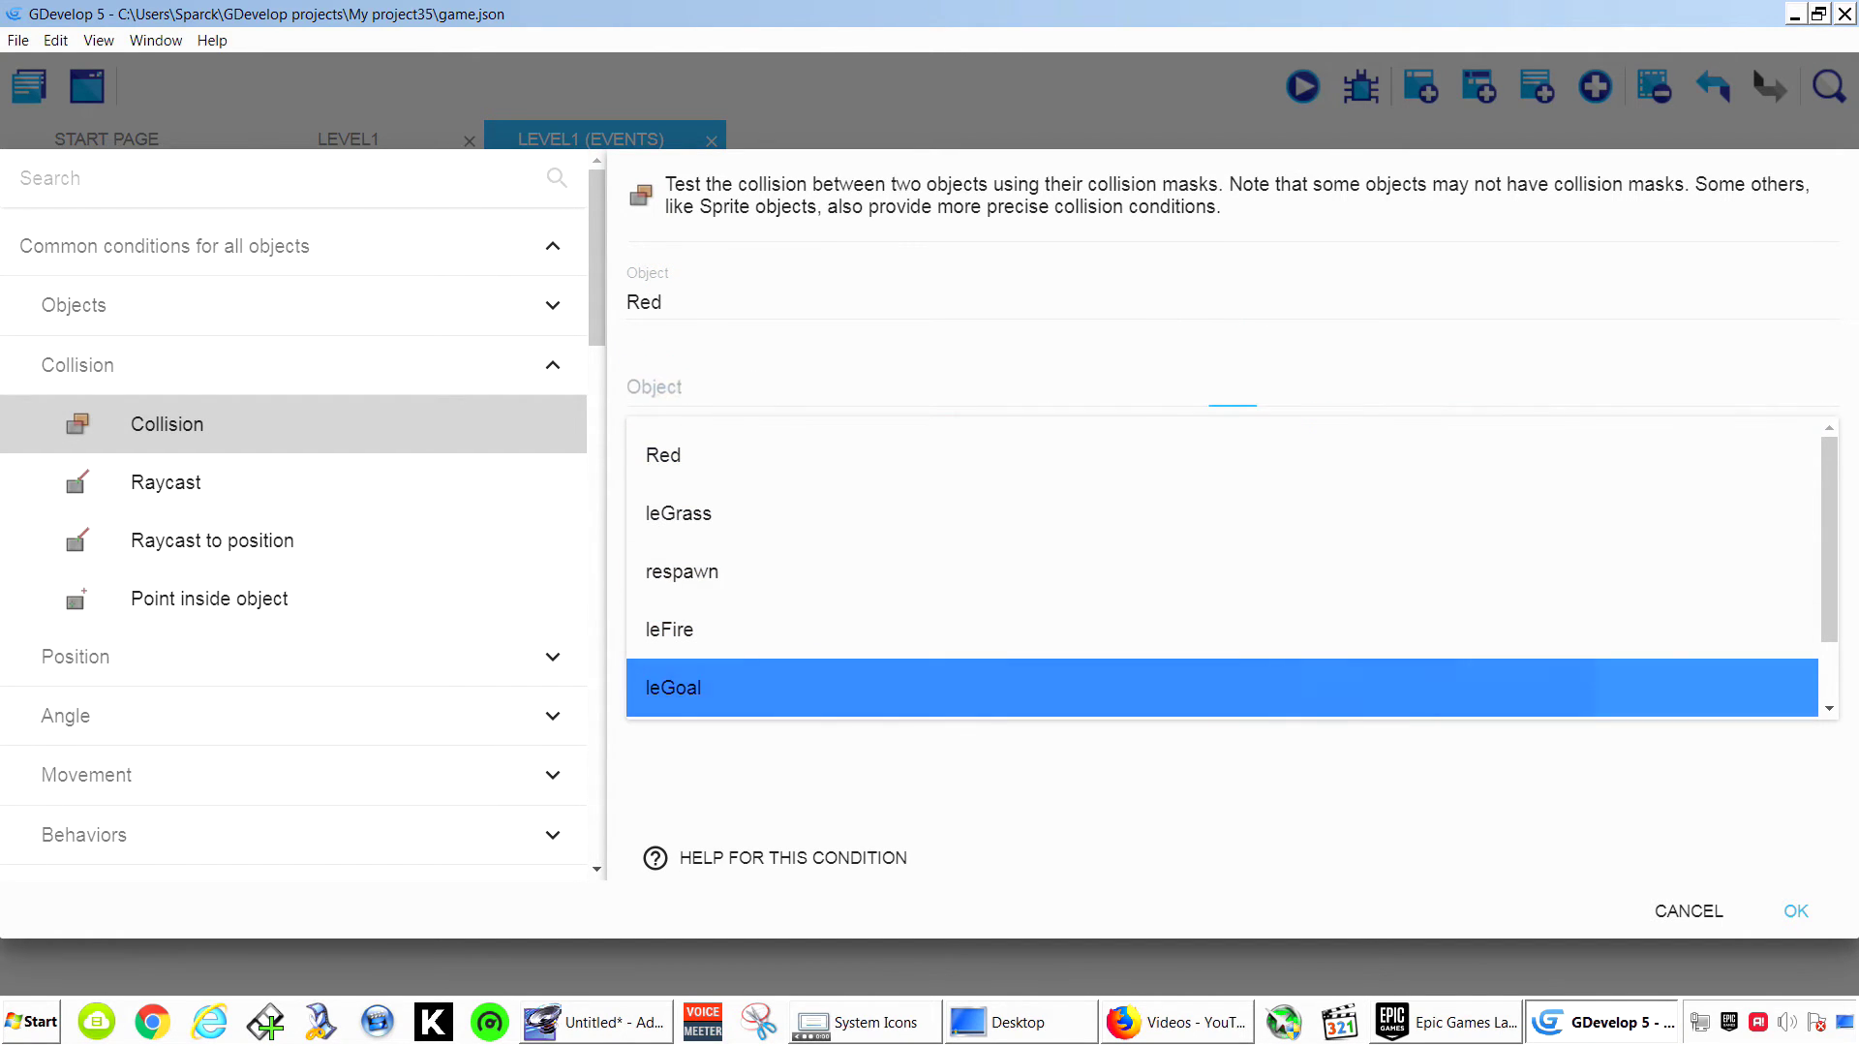
key("Return")
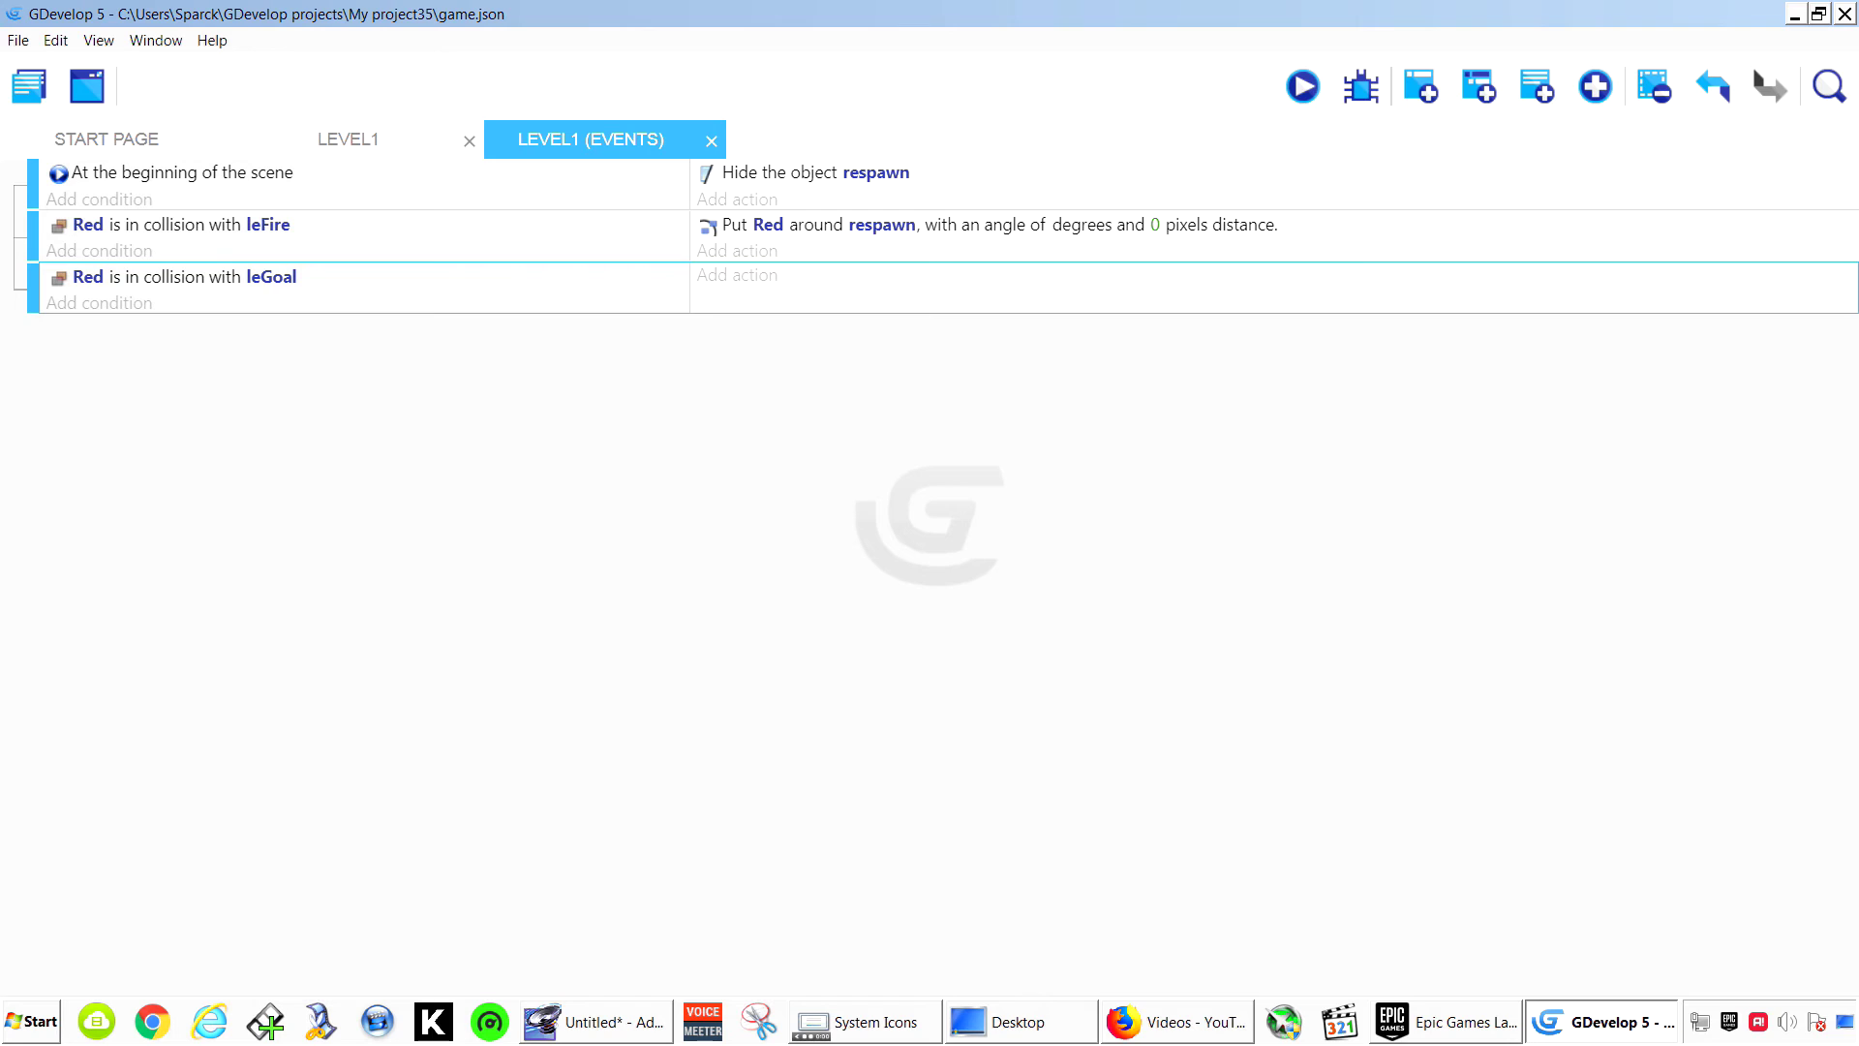
Choose the Change the scene action for the event where Red collides with leGoal.
left_click(738, 276)
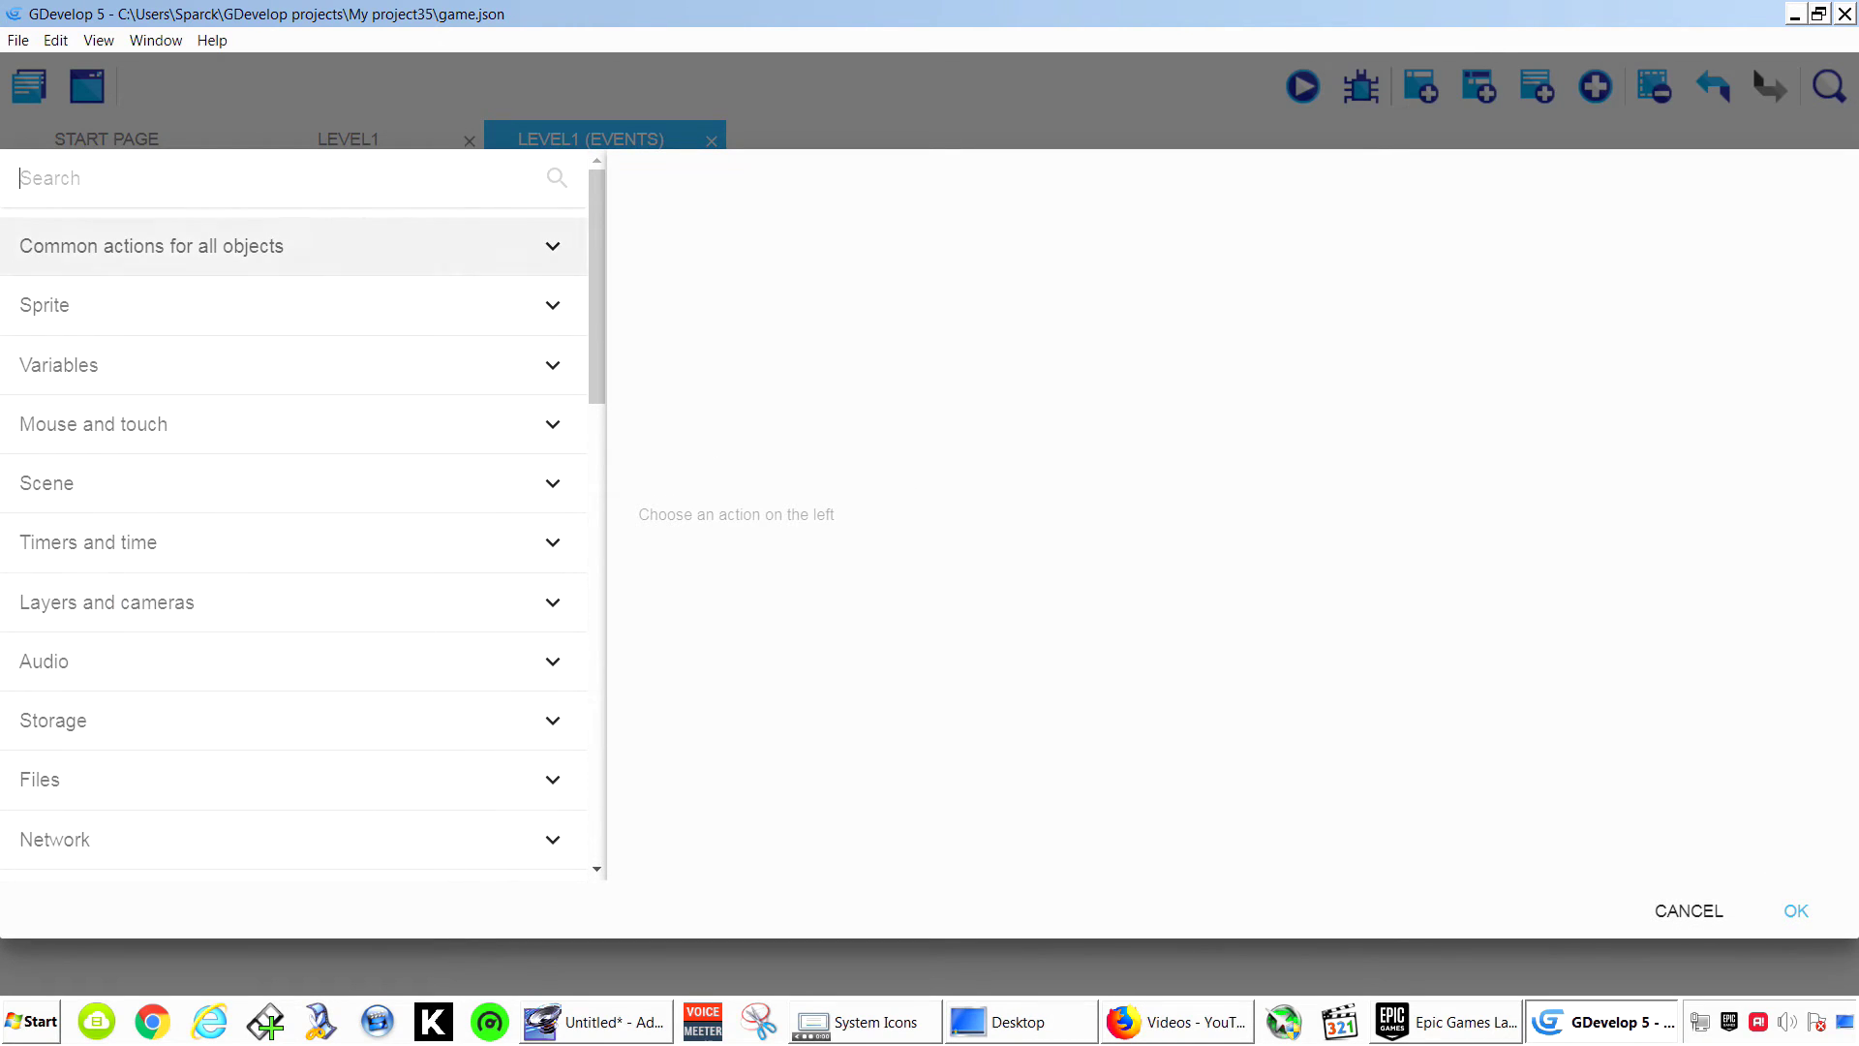
key("Down")
key("Down")
key("Down")
key("Down")
key("Down")
key("Up")
key("Return")
key("Down")
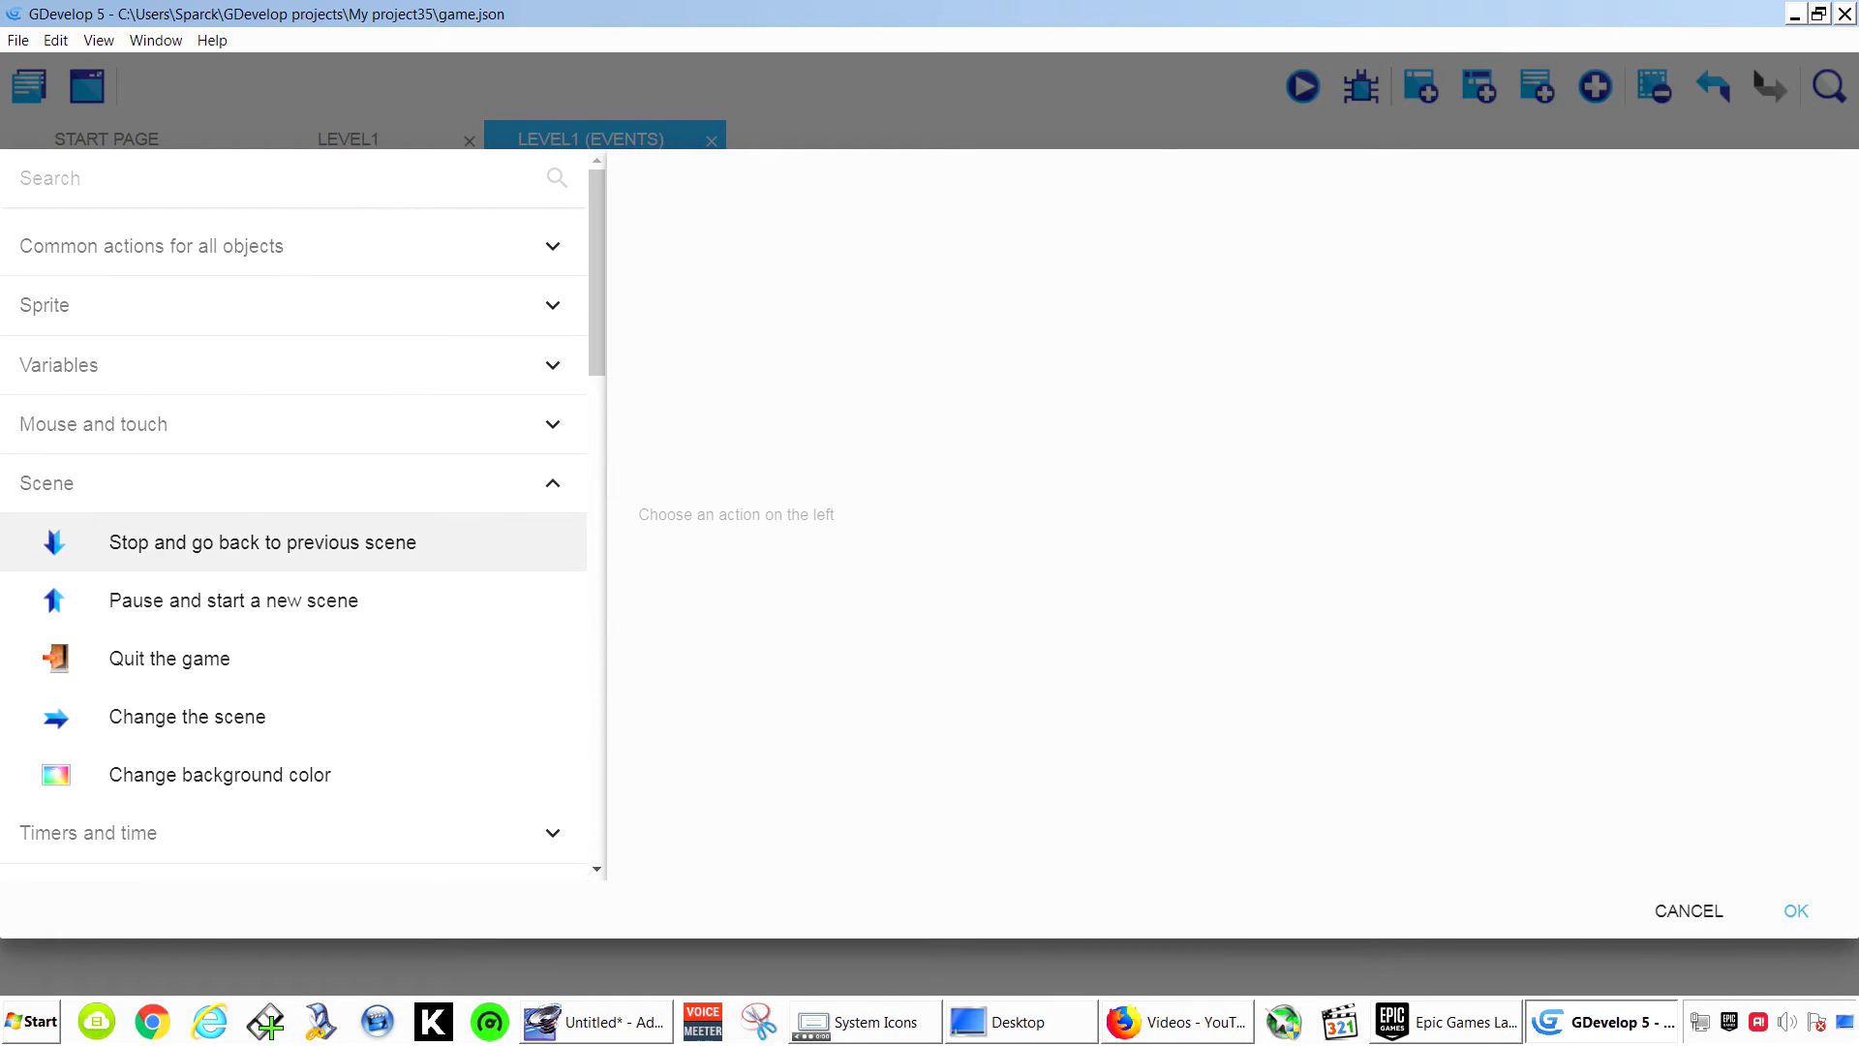
key("Down")
key("Down")
key("Down")
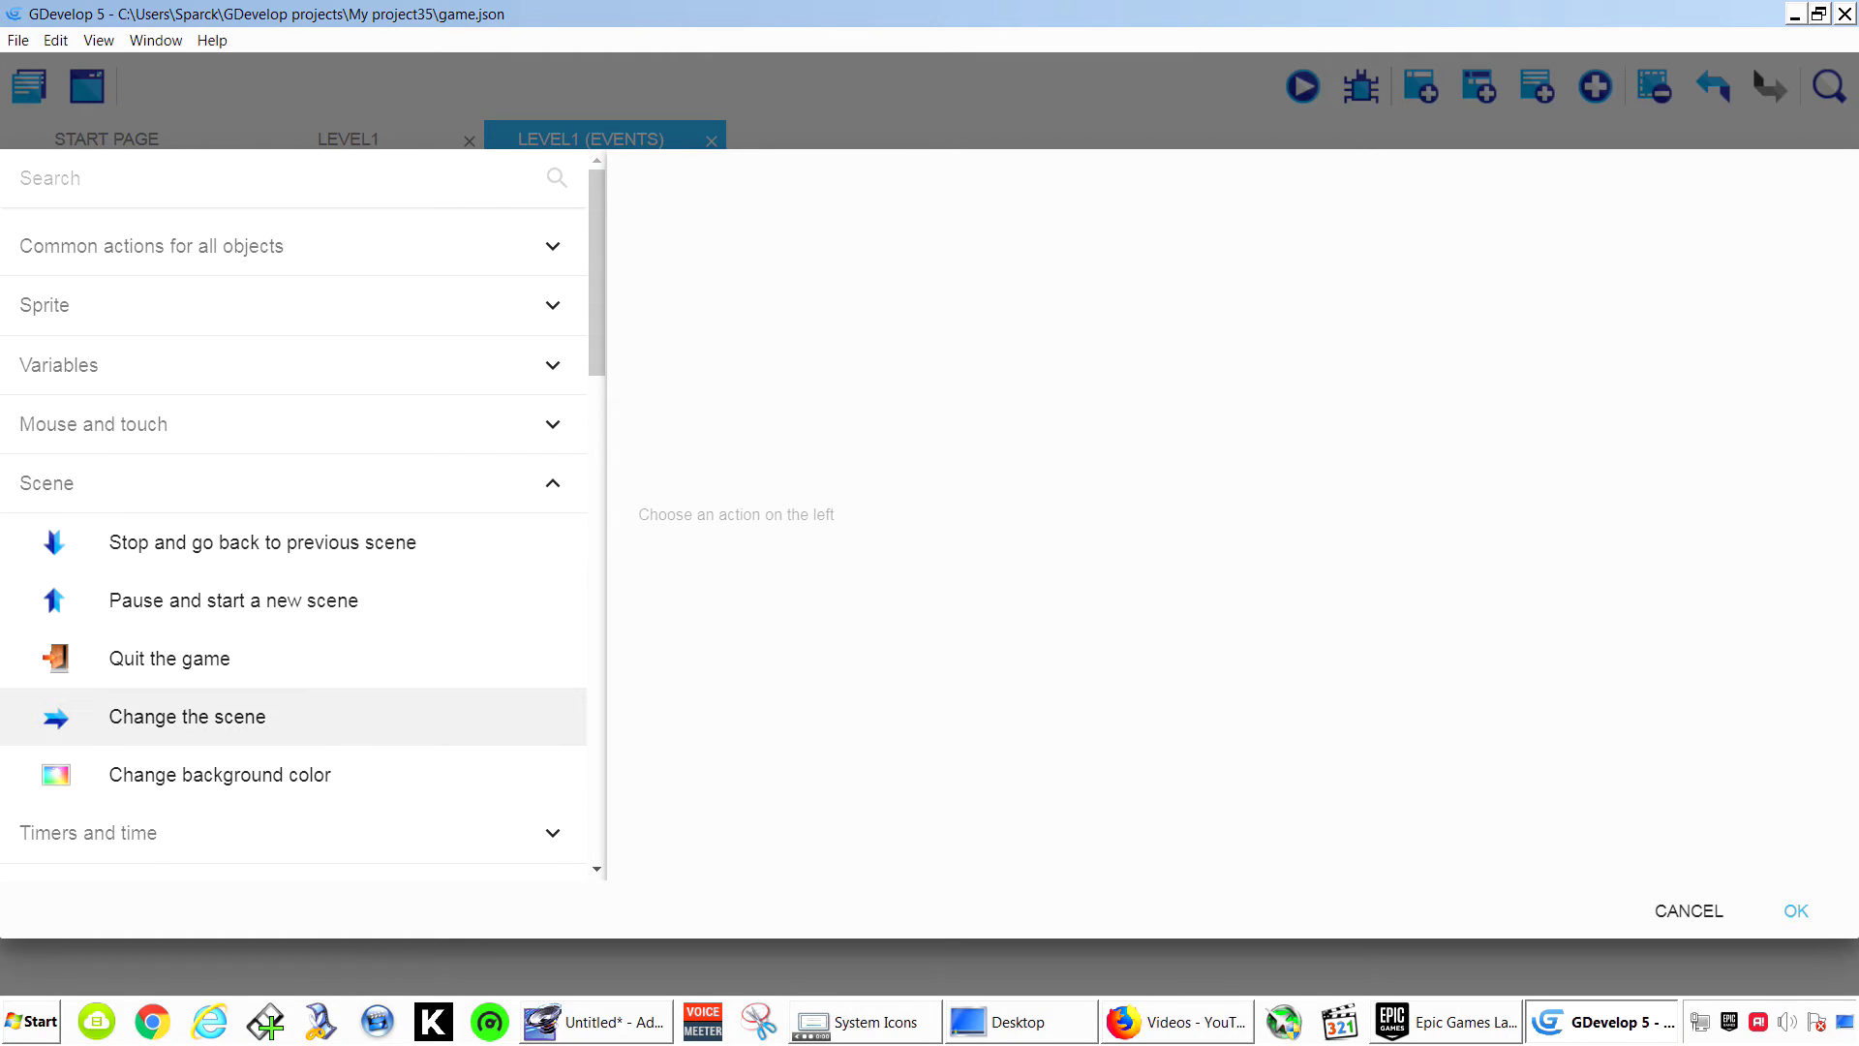
key("Return")
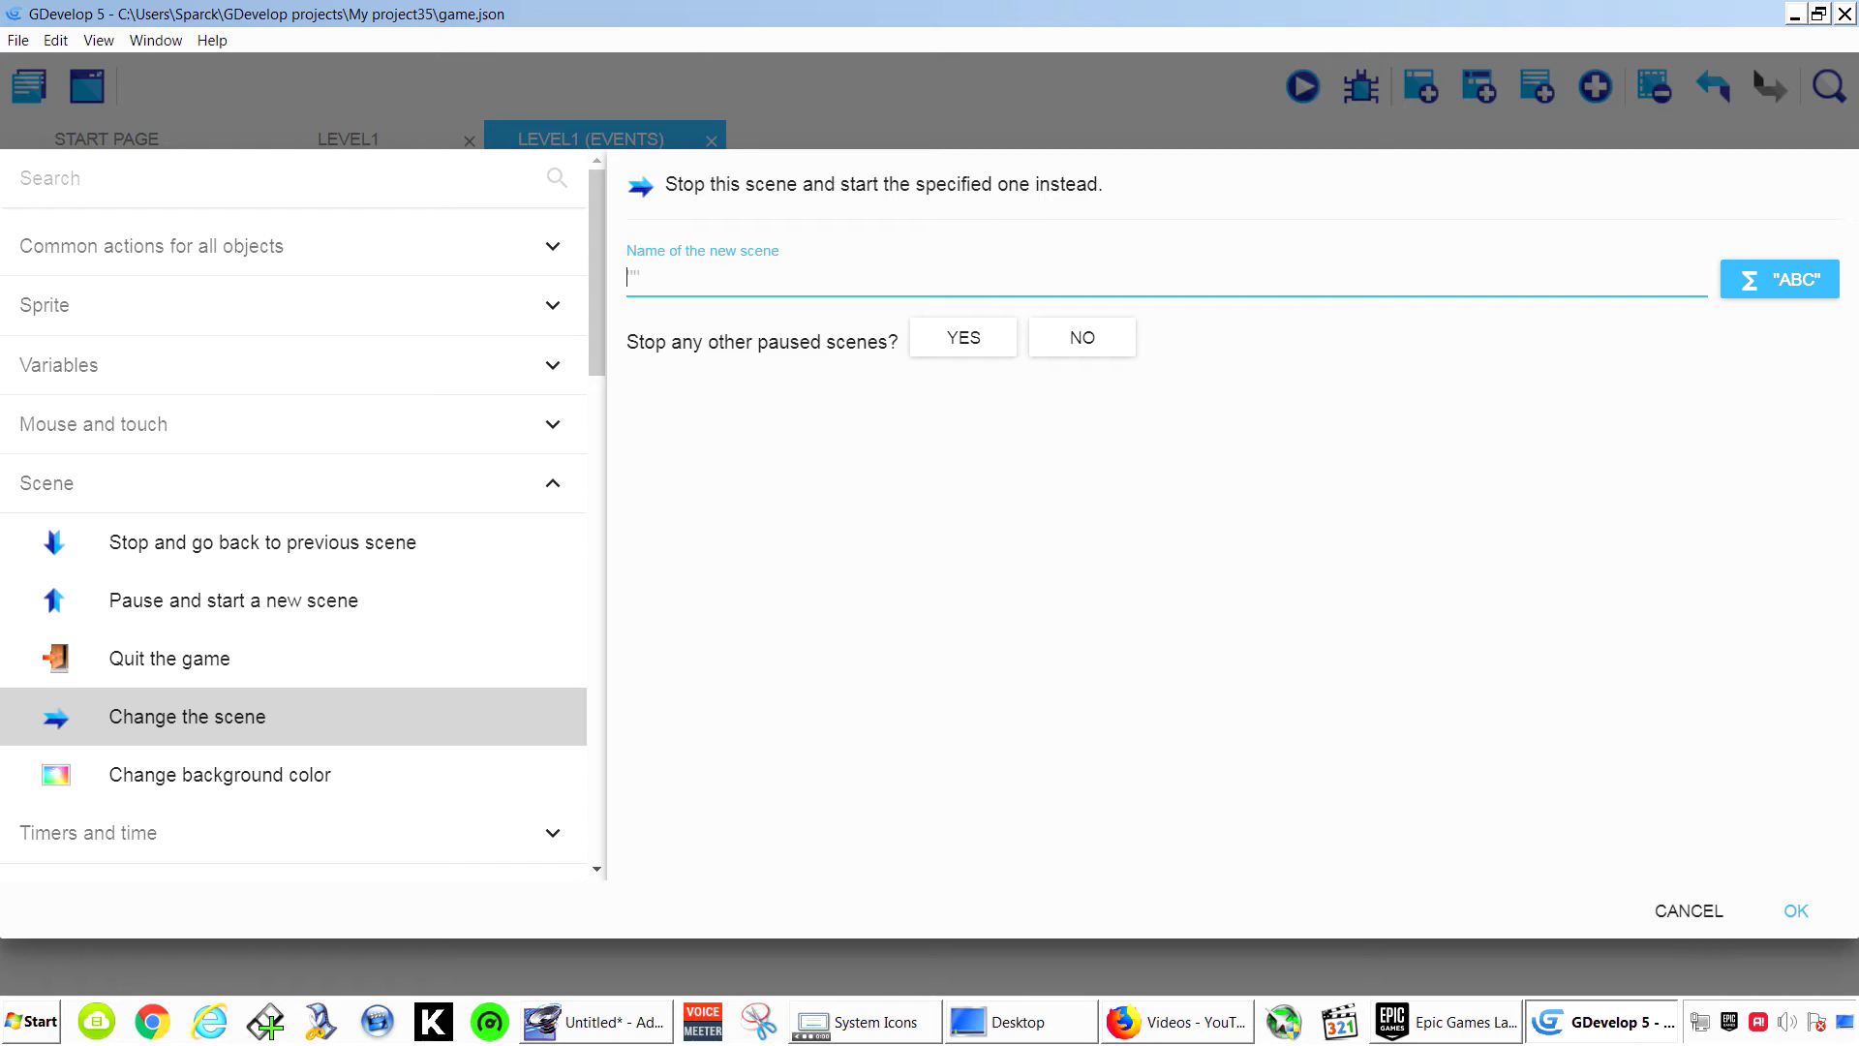
Set the new scene's name to "levle2" in double quotes and confirm the action.
type("levle2\"")
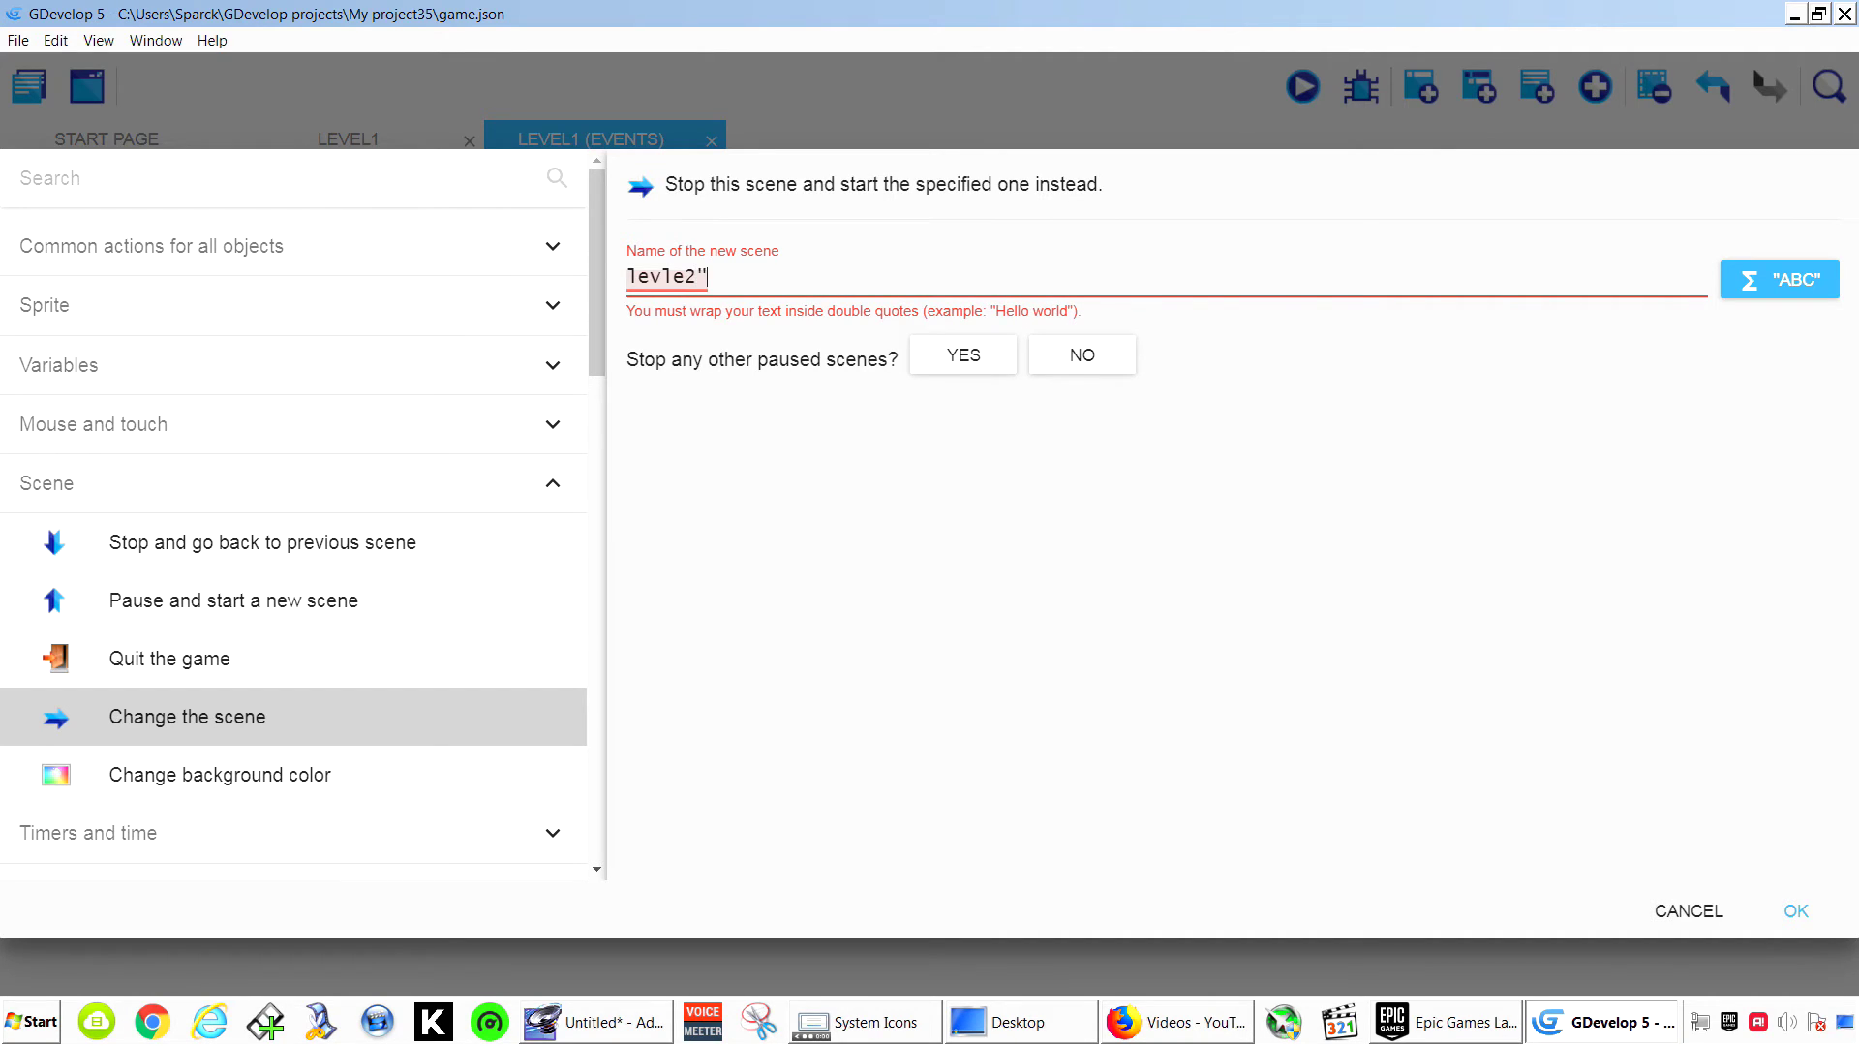
key("Home")
type("\"")
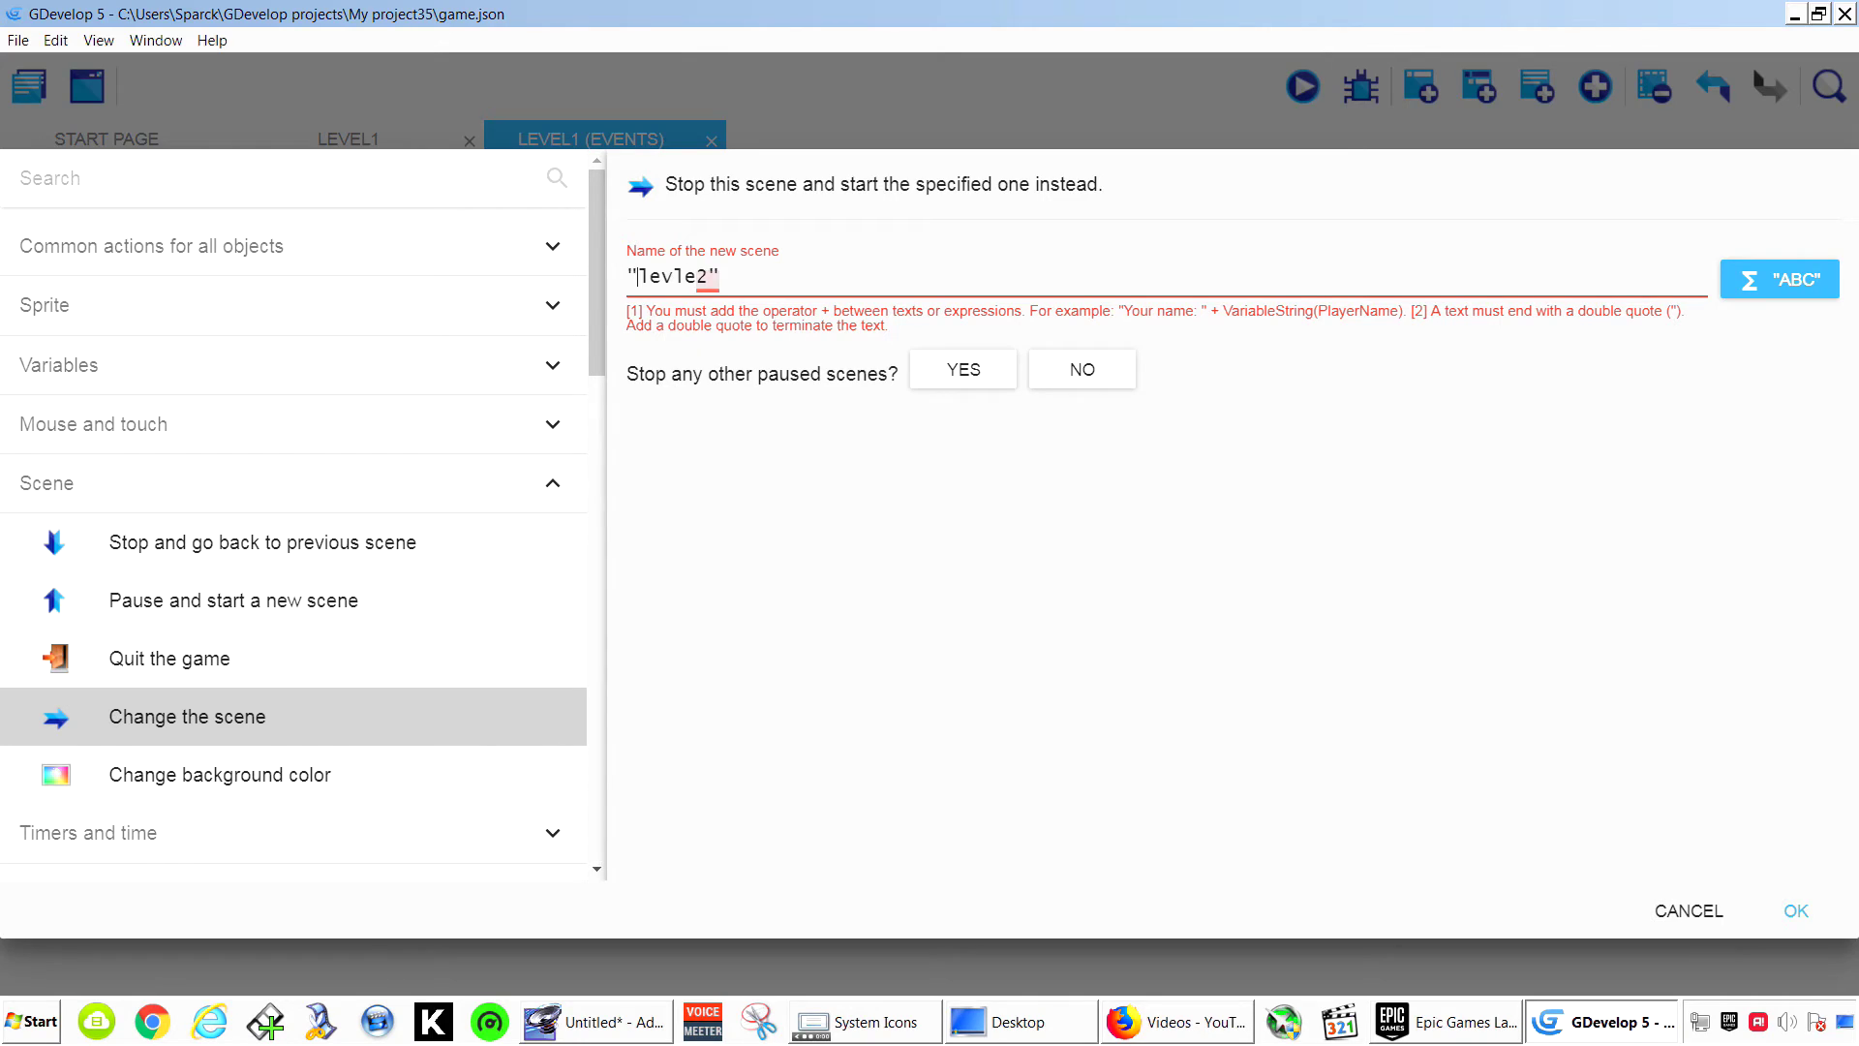
left_click(723, 277)
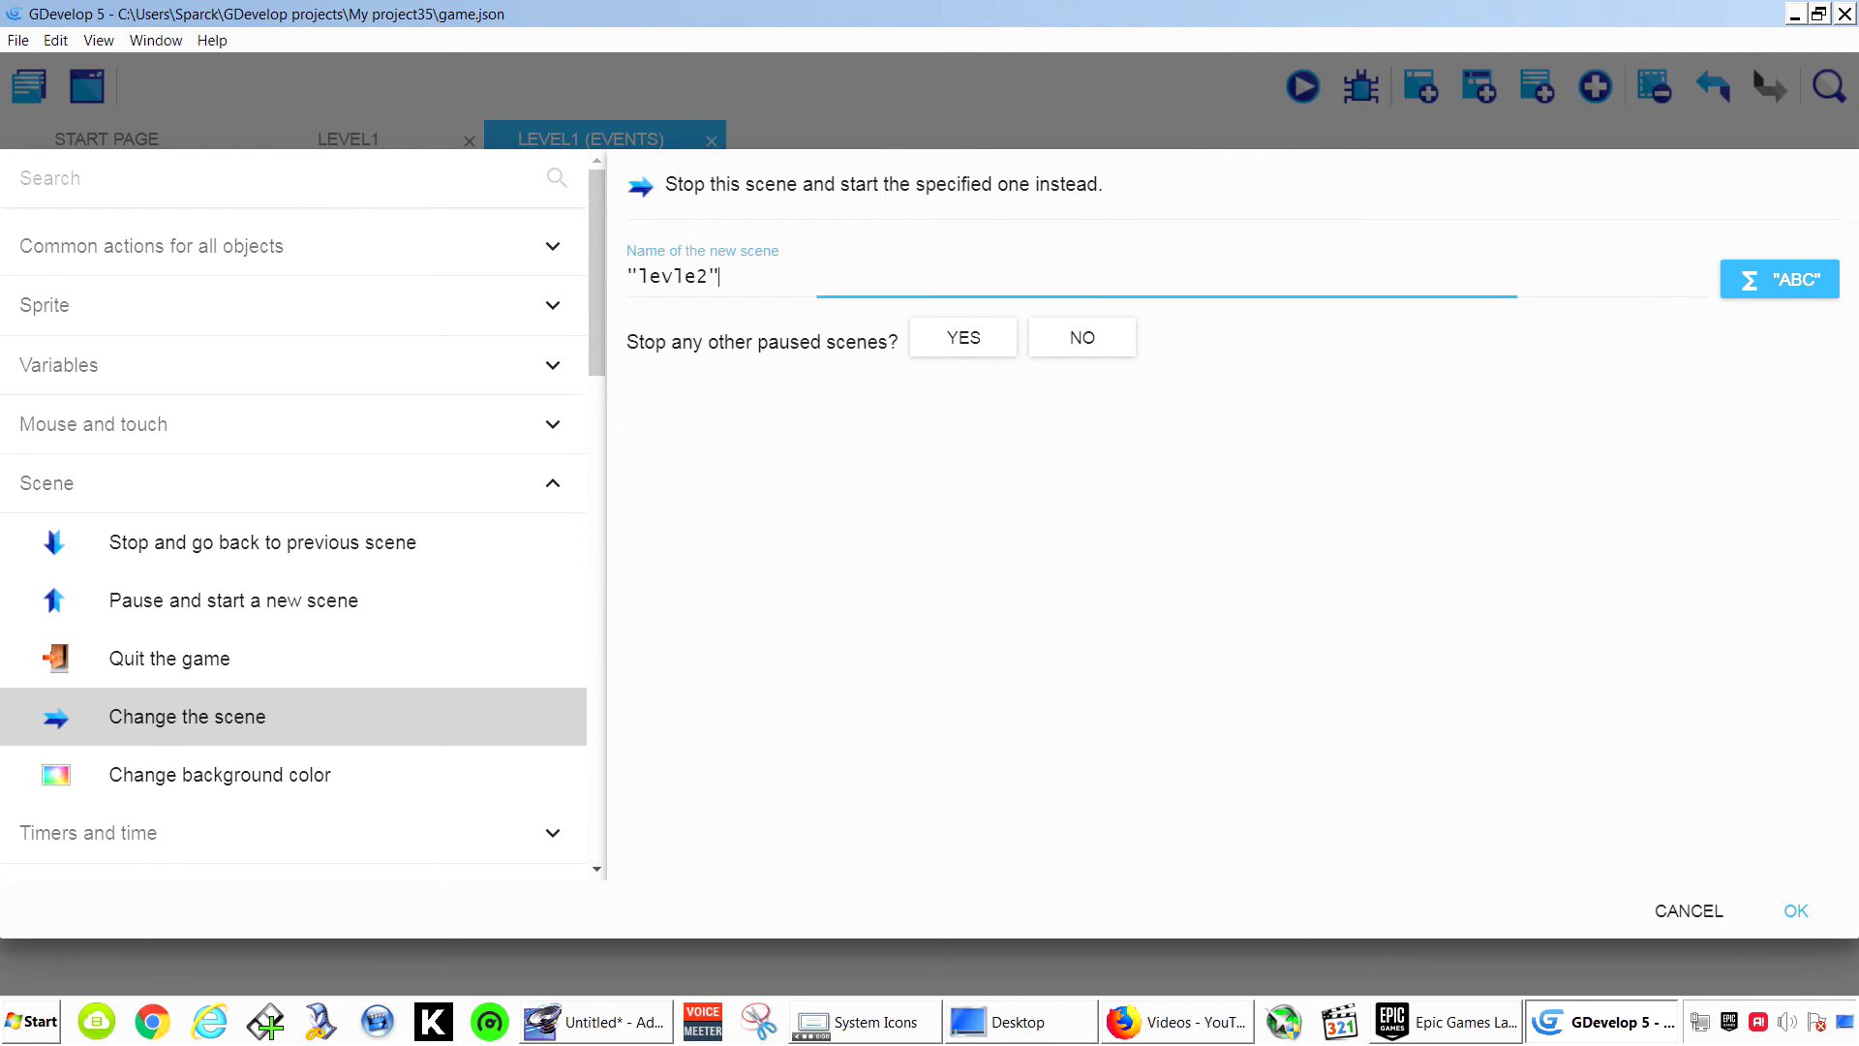
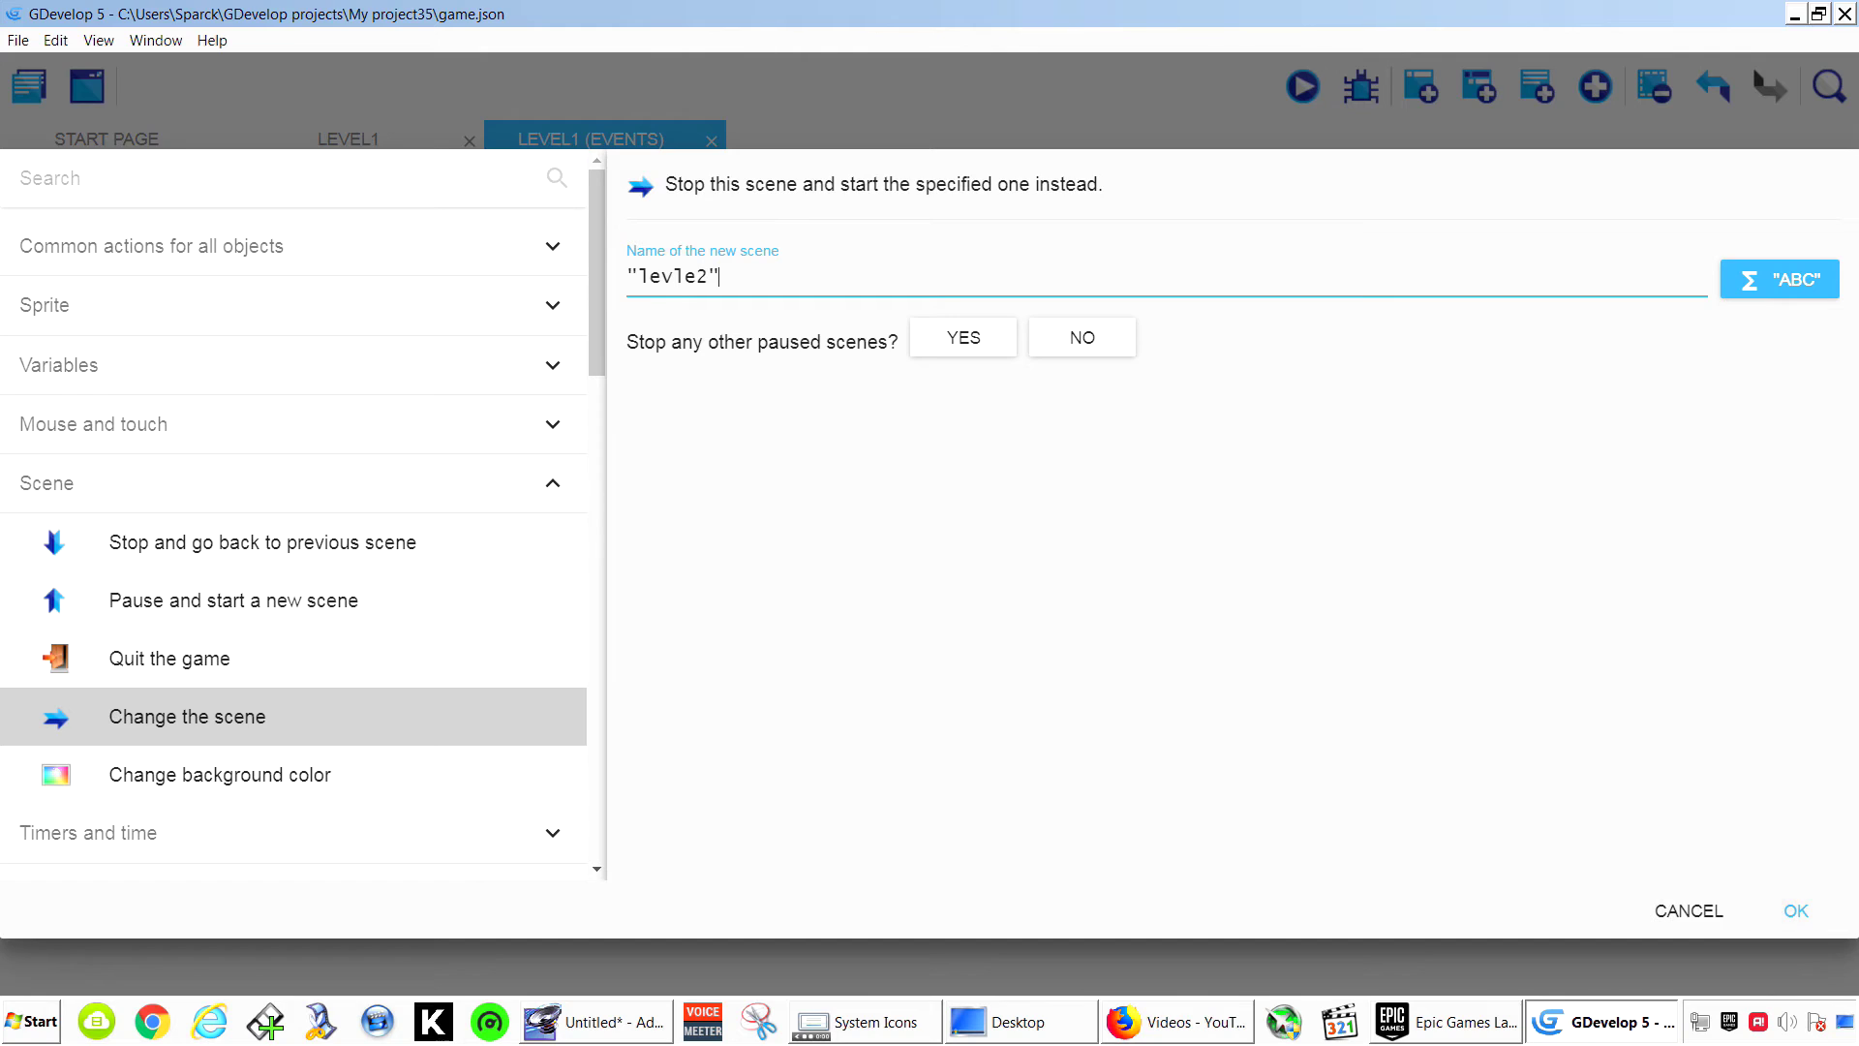
key("ctrl+a")
key("Tab")
key("Return")
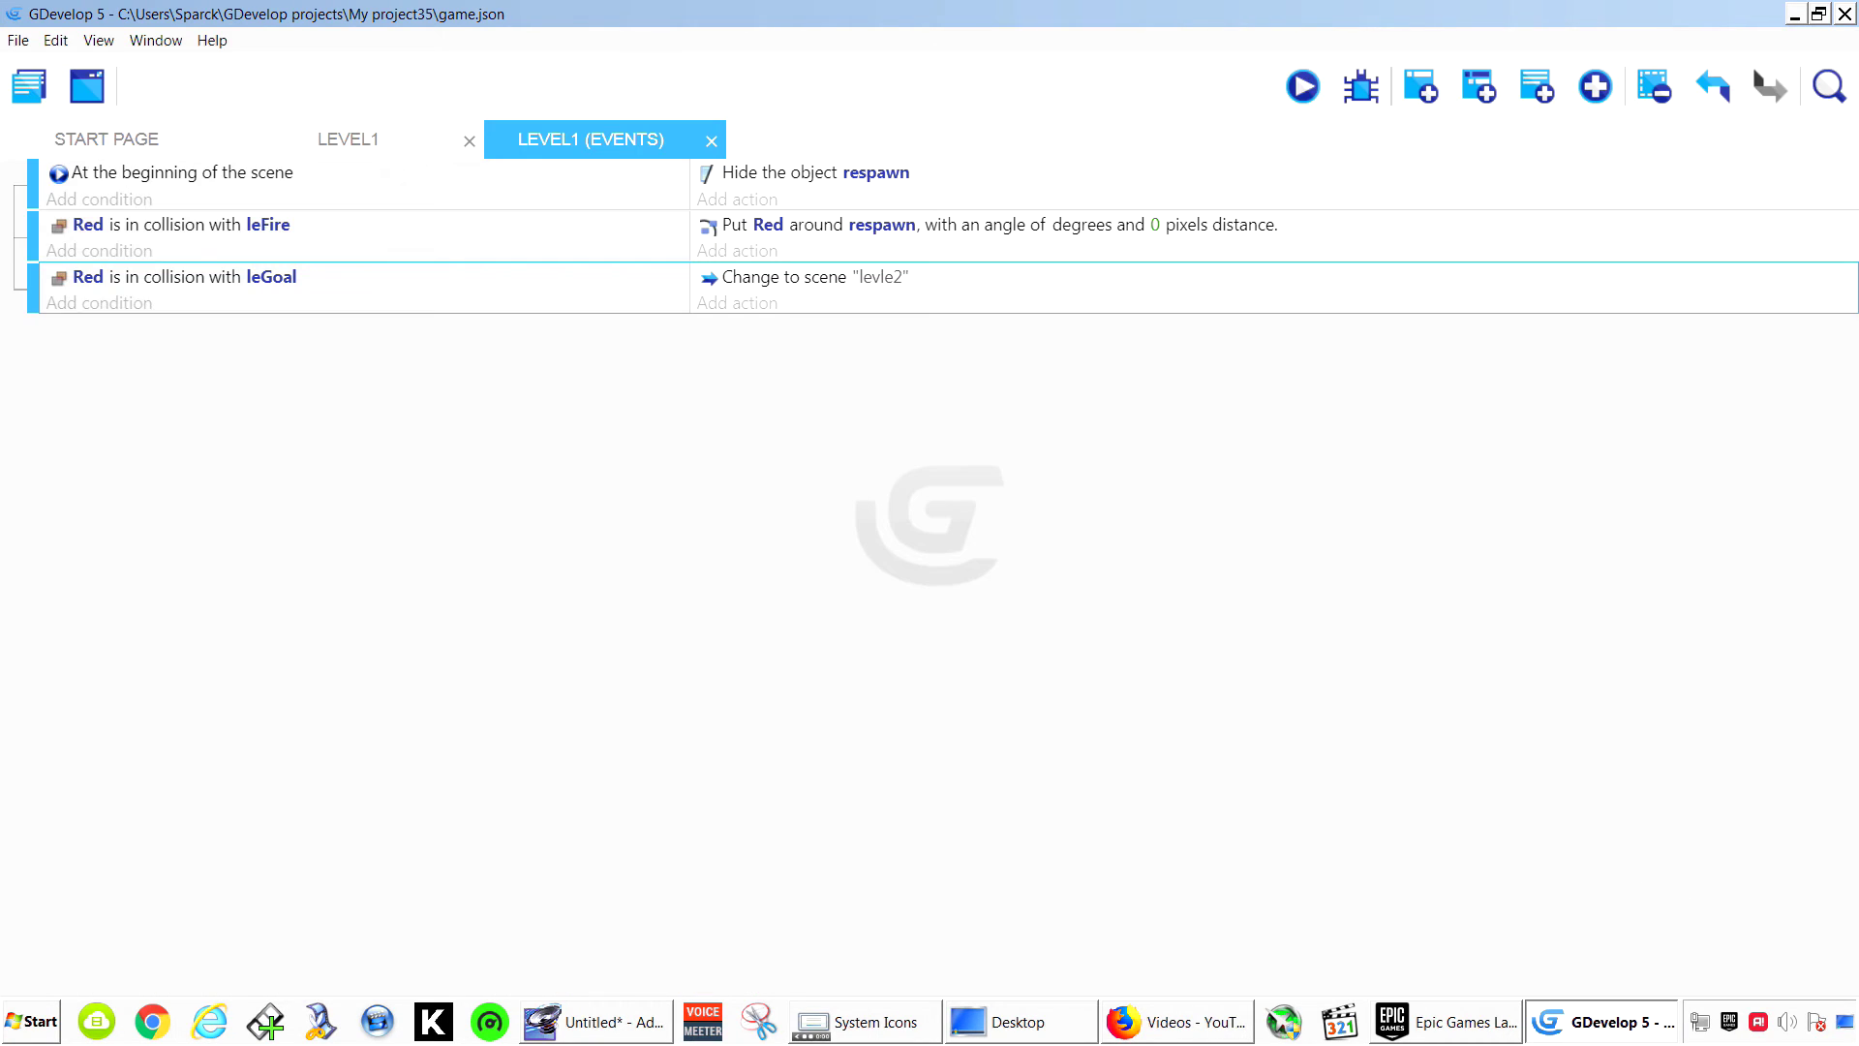
Open the Level2 scene and place respawn and Red on a raised grass ledge at the start of the ground.
left_click(341, 142)
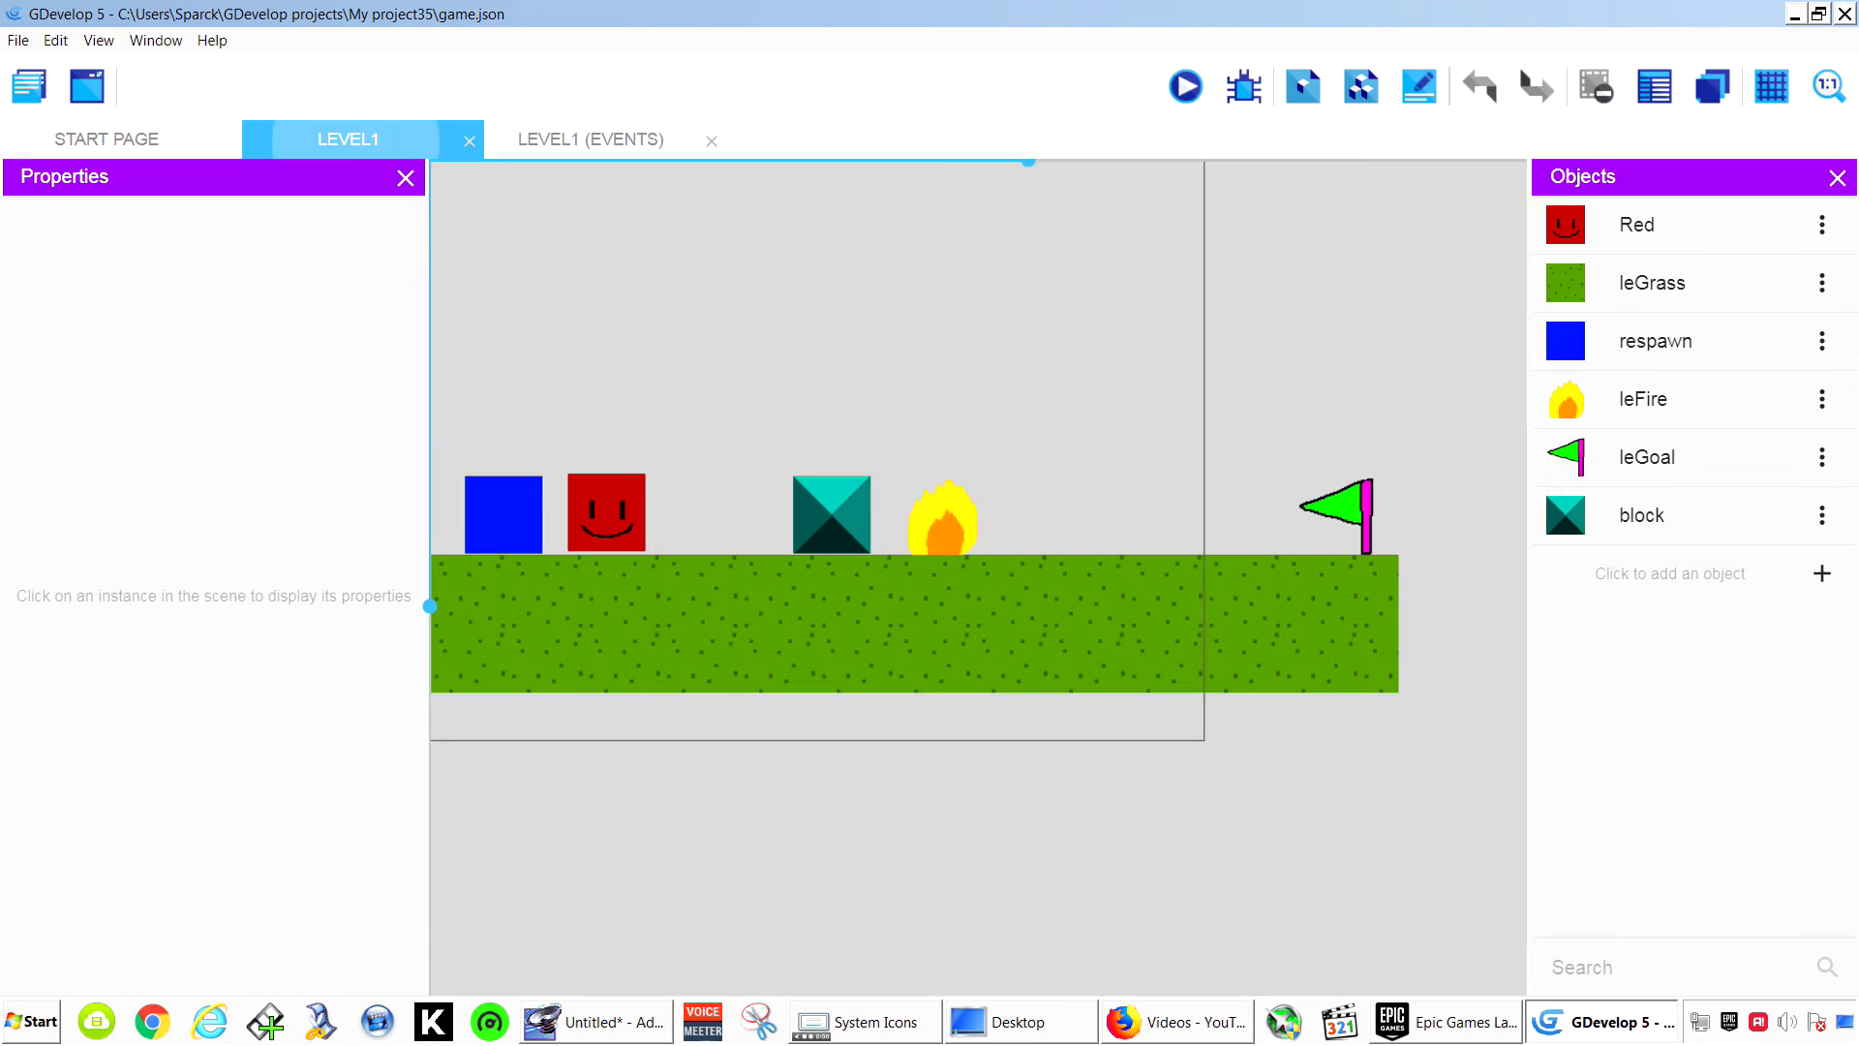
left_click(29, 87)
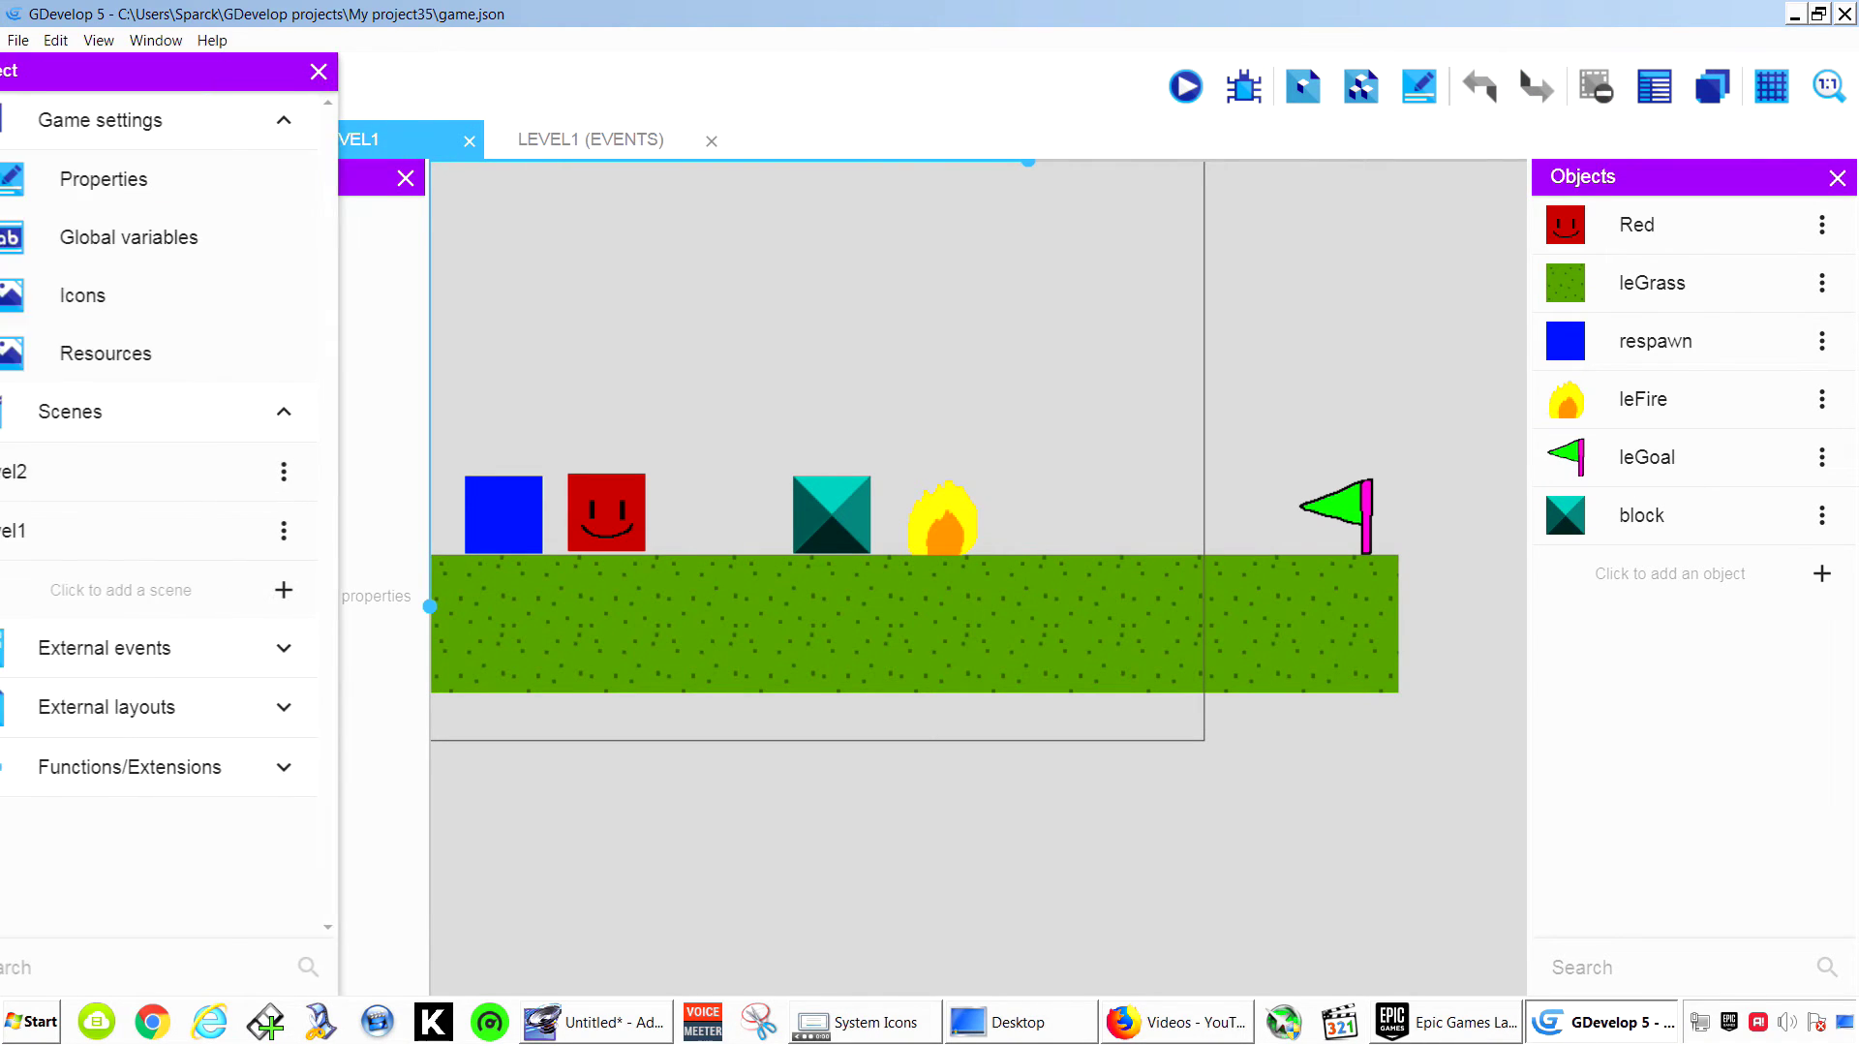
left_click(145, 471)
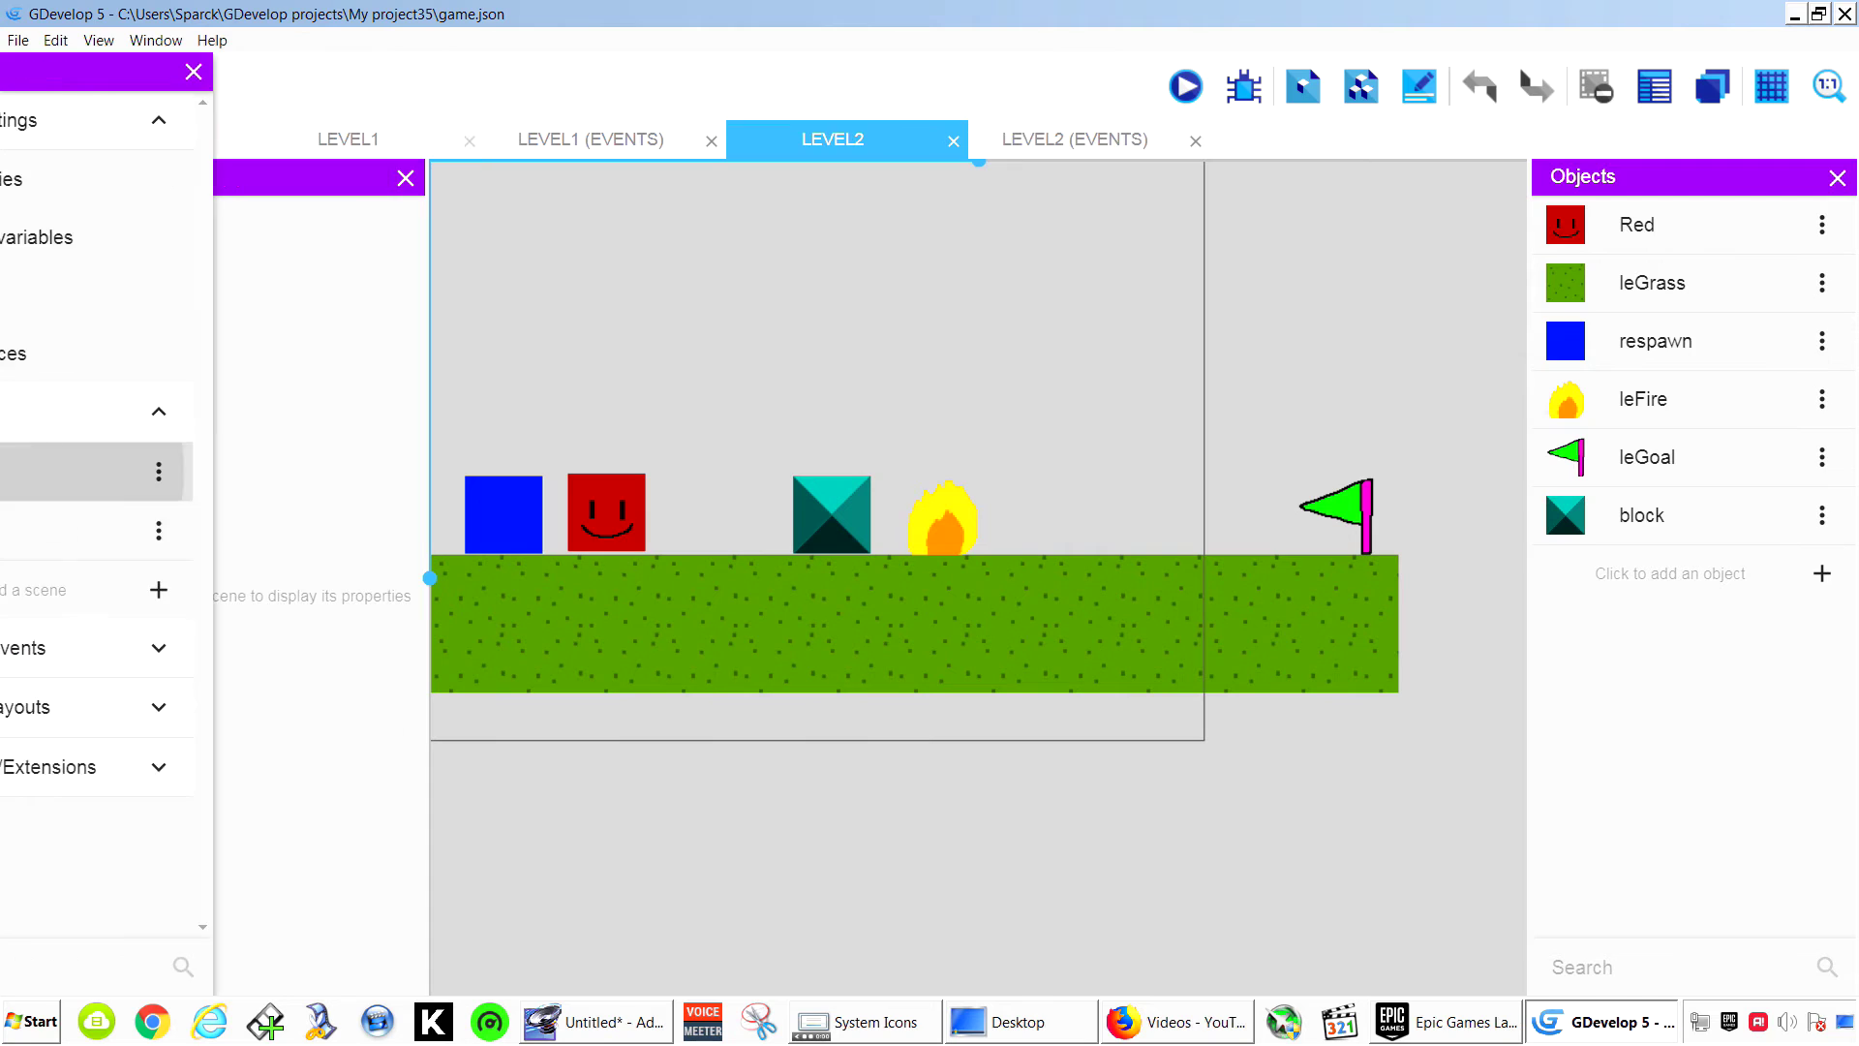
middle_click_drag(968, 624, 1201, 679)
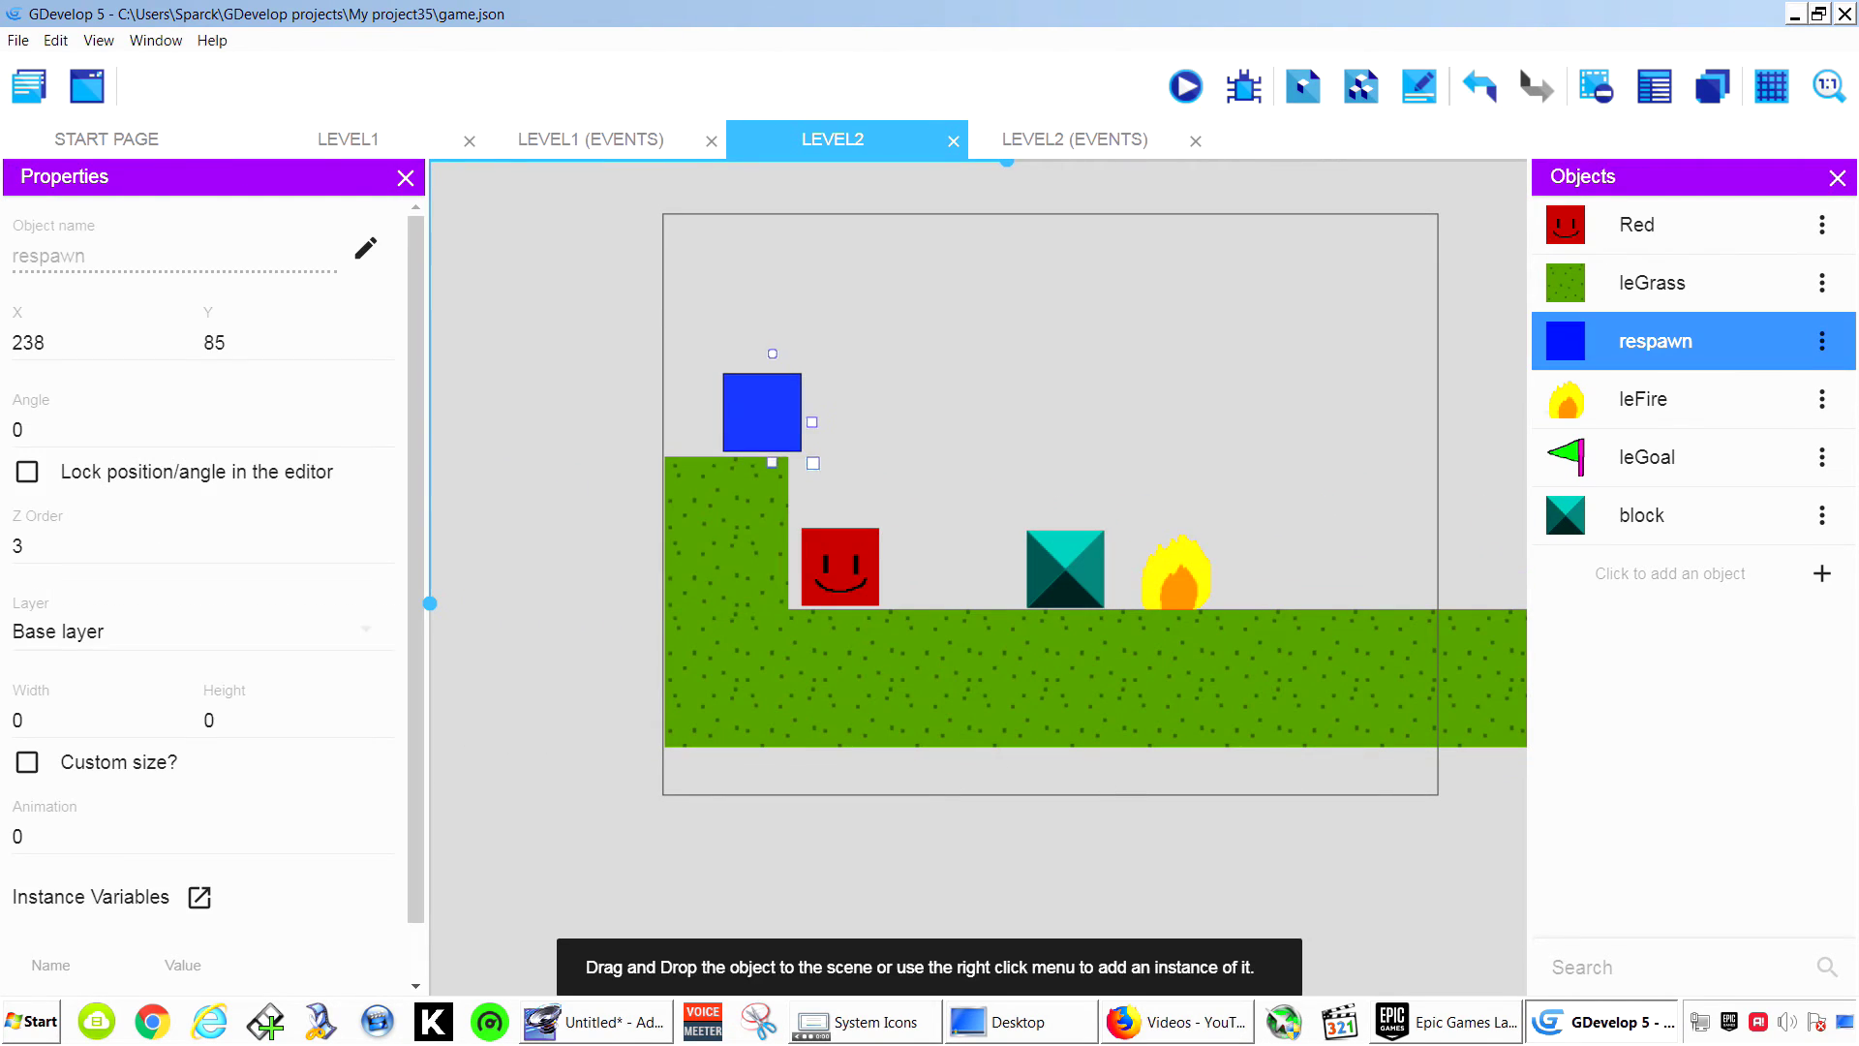
left_click_drag(761, 413, 747, 419)
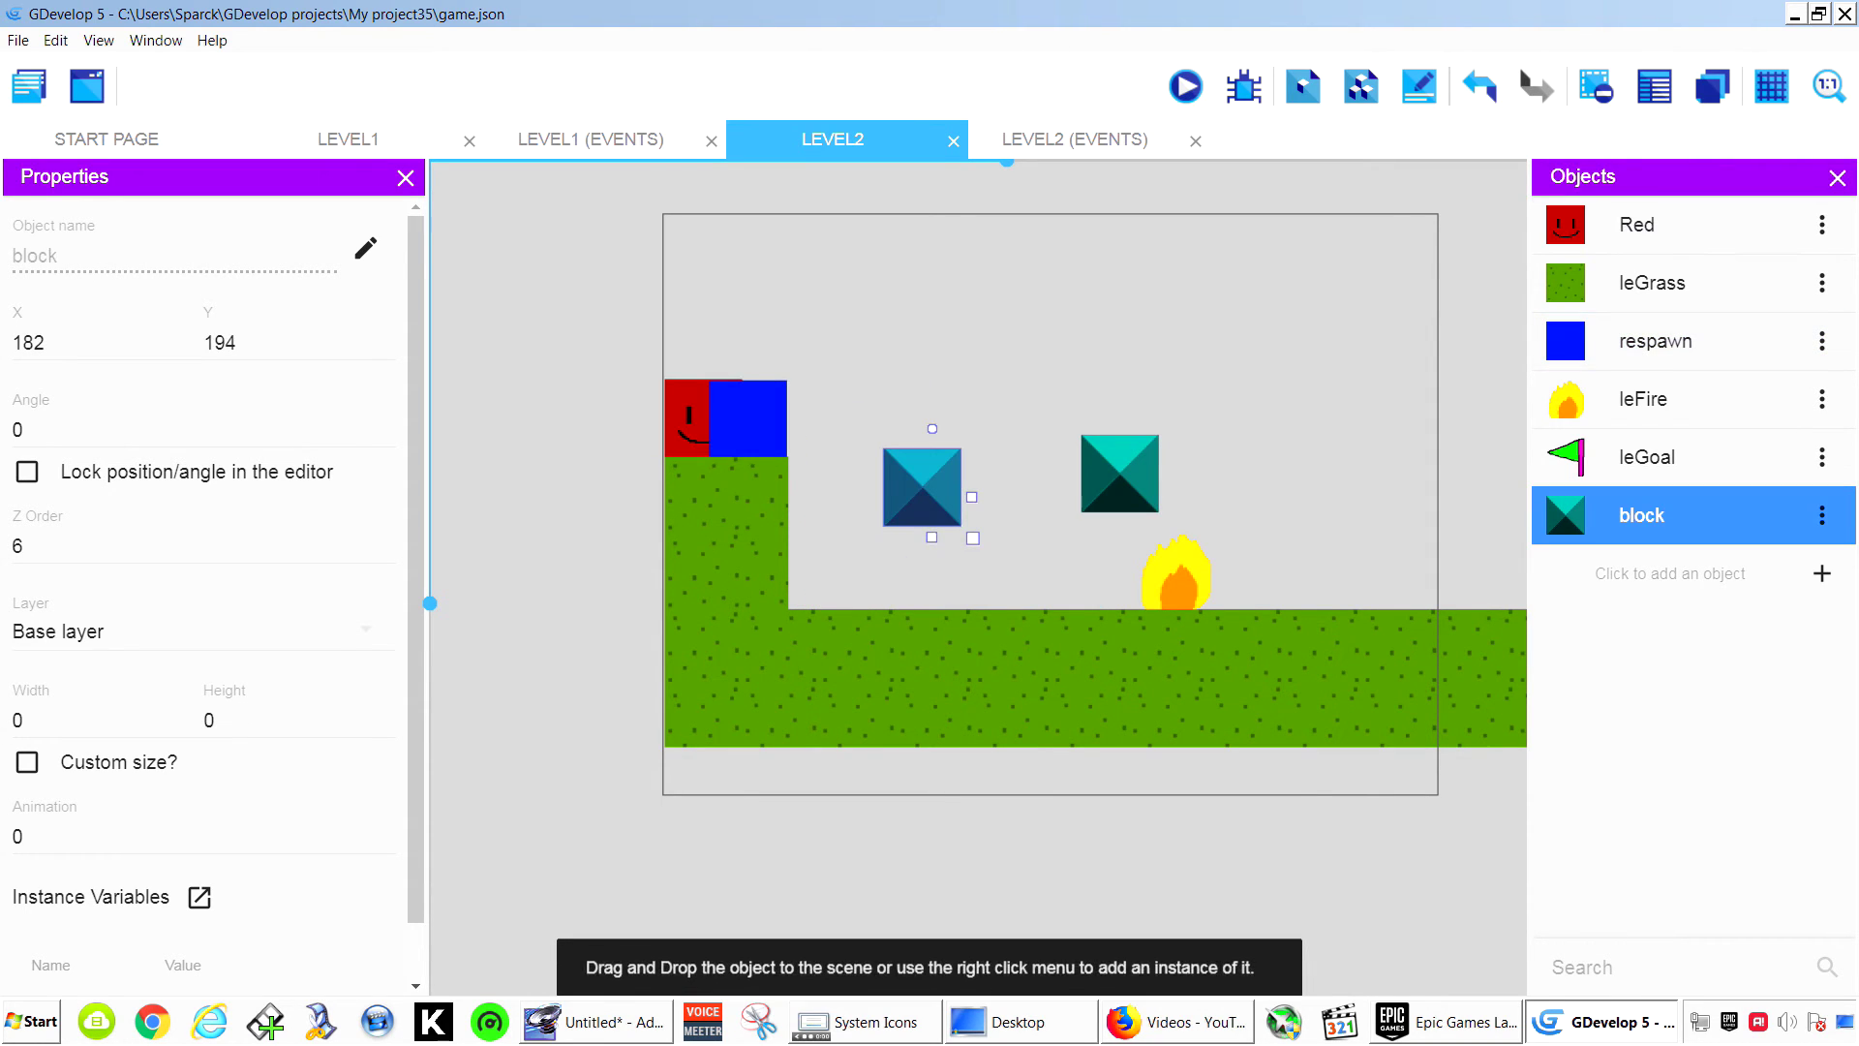
Show the editor grid and align the two floating blocks to it with a gap between them, the second at X 288, Y 192.
left_click(1771, 87)
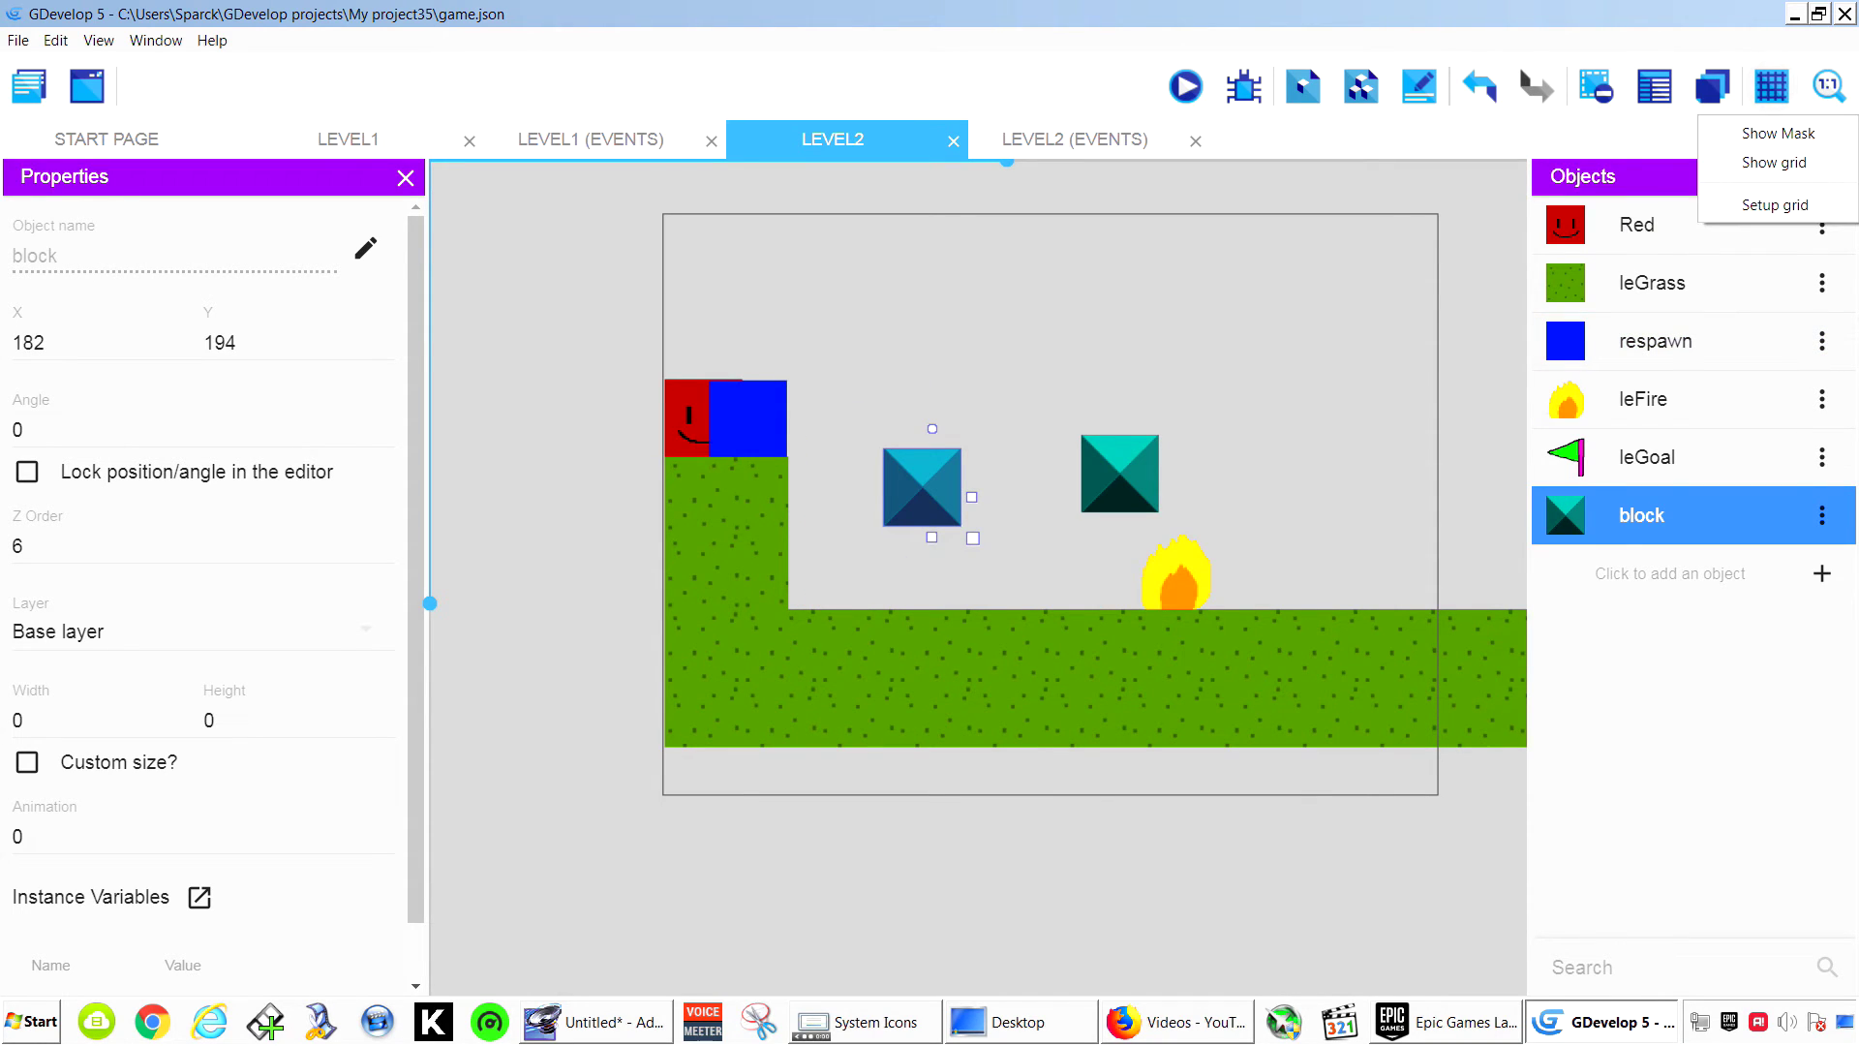
left_click(1774, 161)
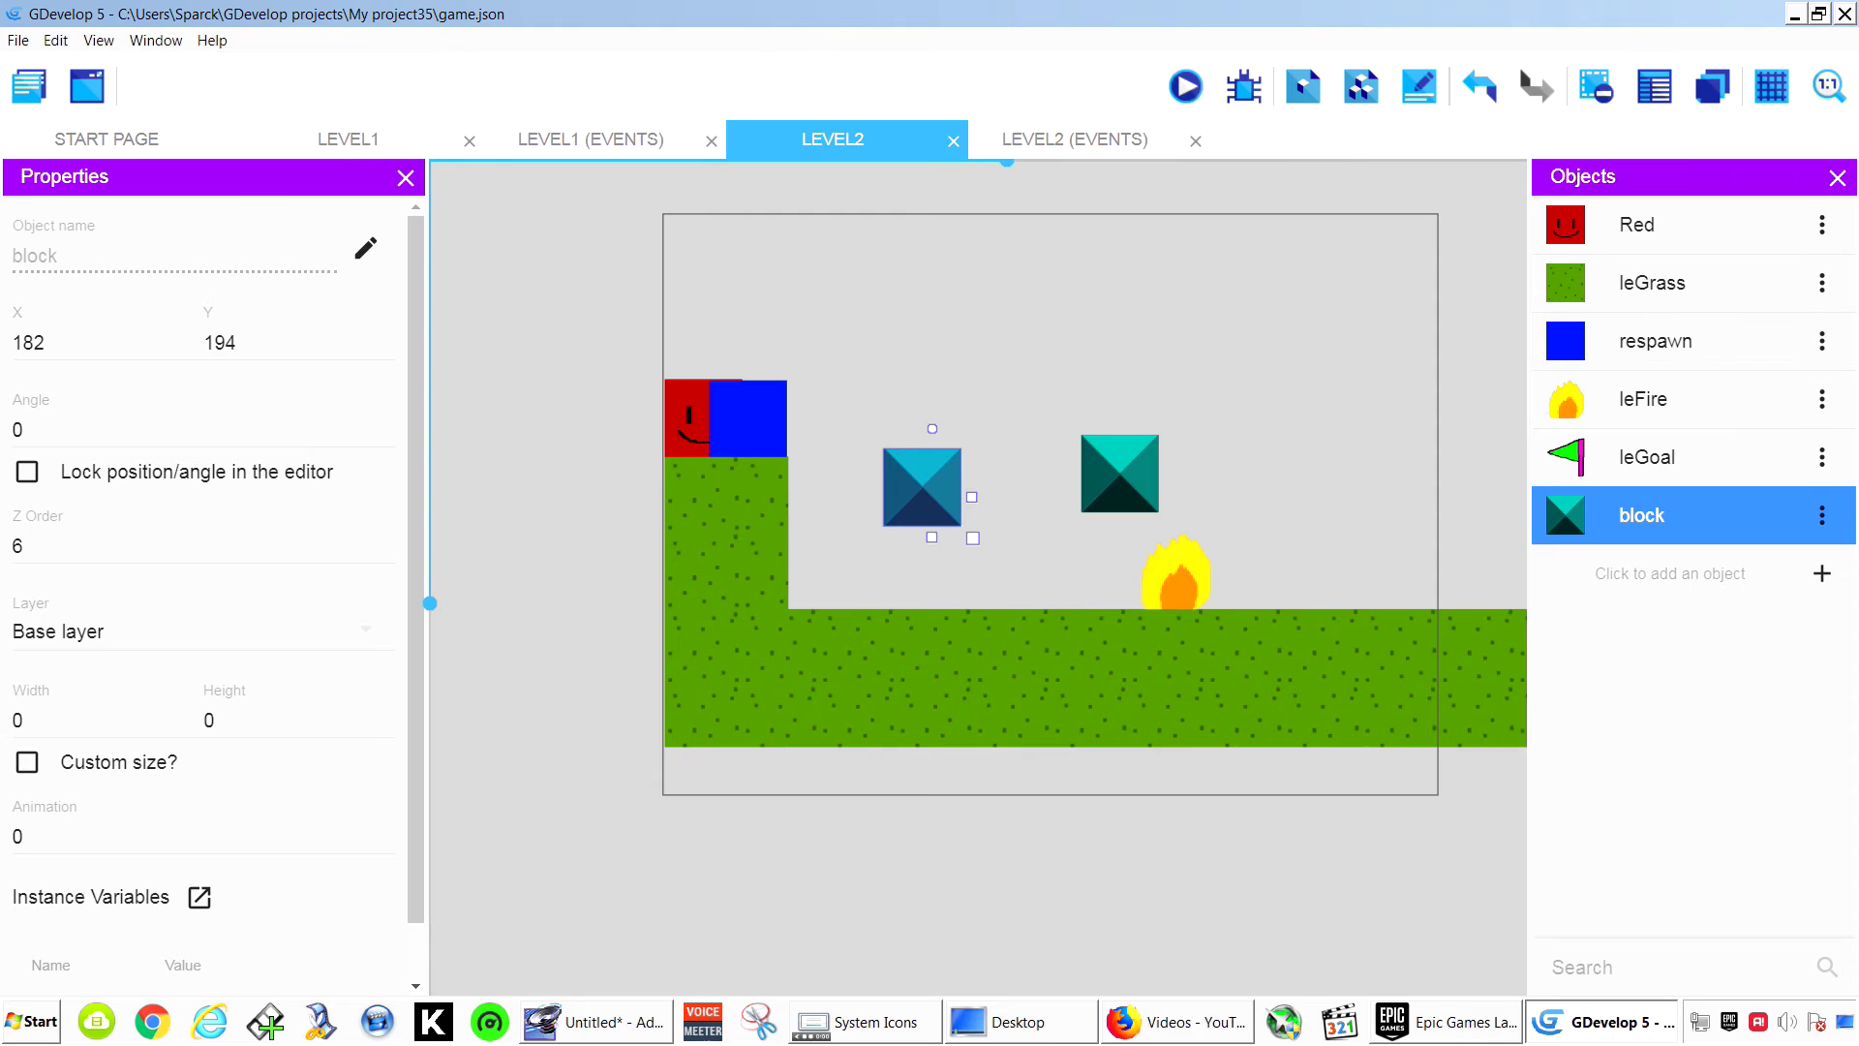
mouse_move(922, 487)
left_mouse_down()
mouse_move(851, 444)
mouse_move(895, 485)
left_mouse_up()
left_click_drag(1119, 474, 1051, 485)
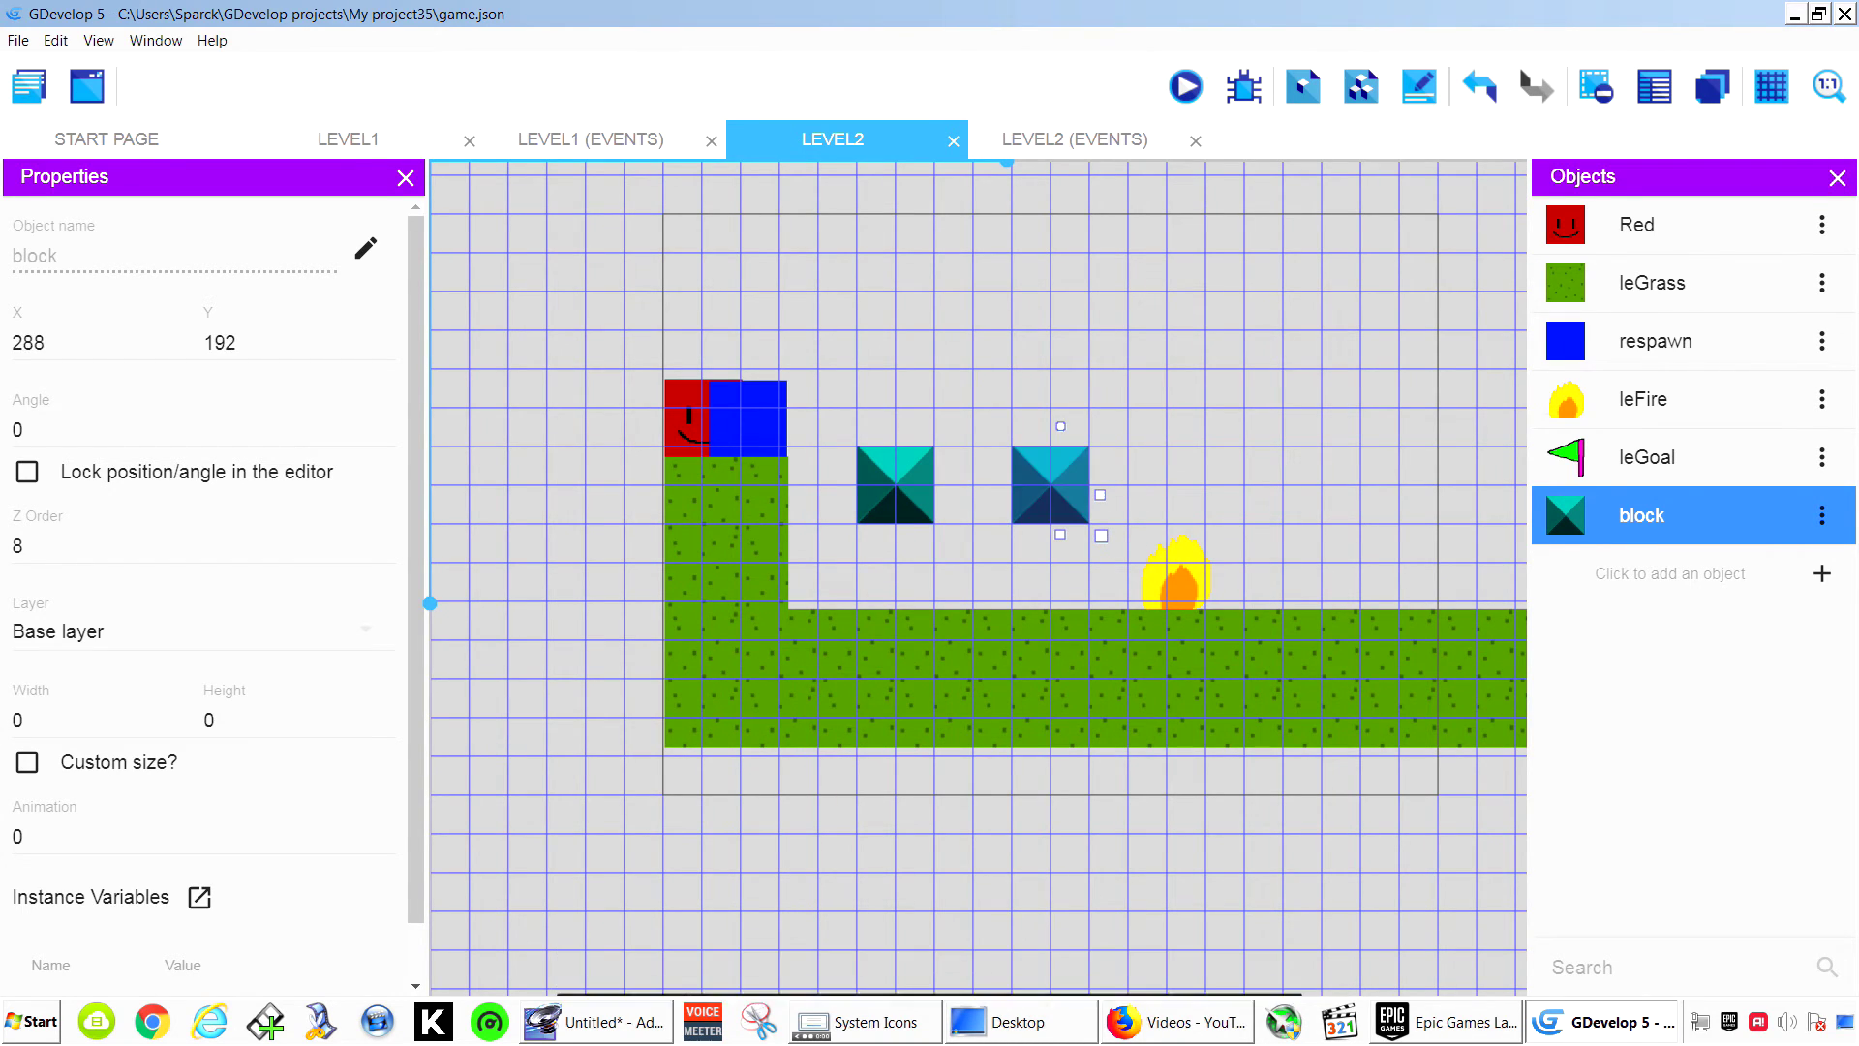
left_click(1051, 397)
Place leFire in the gap between the blocks, extend the second block into a row of three, and add another leFire at its end.
left_click_drag(1176, 571, 974, 564)
left_click_drag(973, 564, 974, 447)
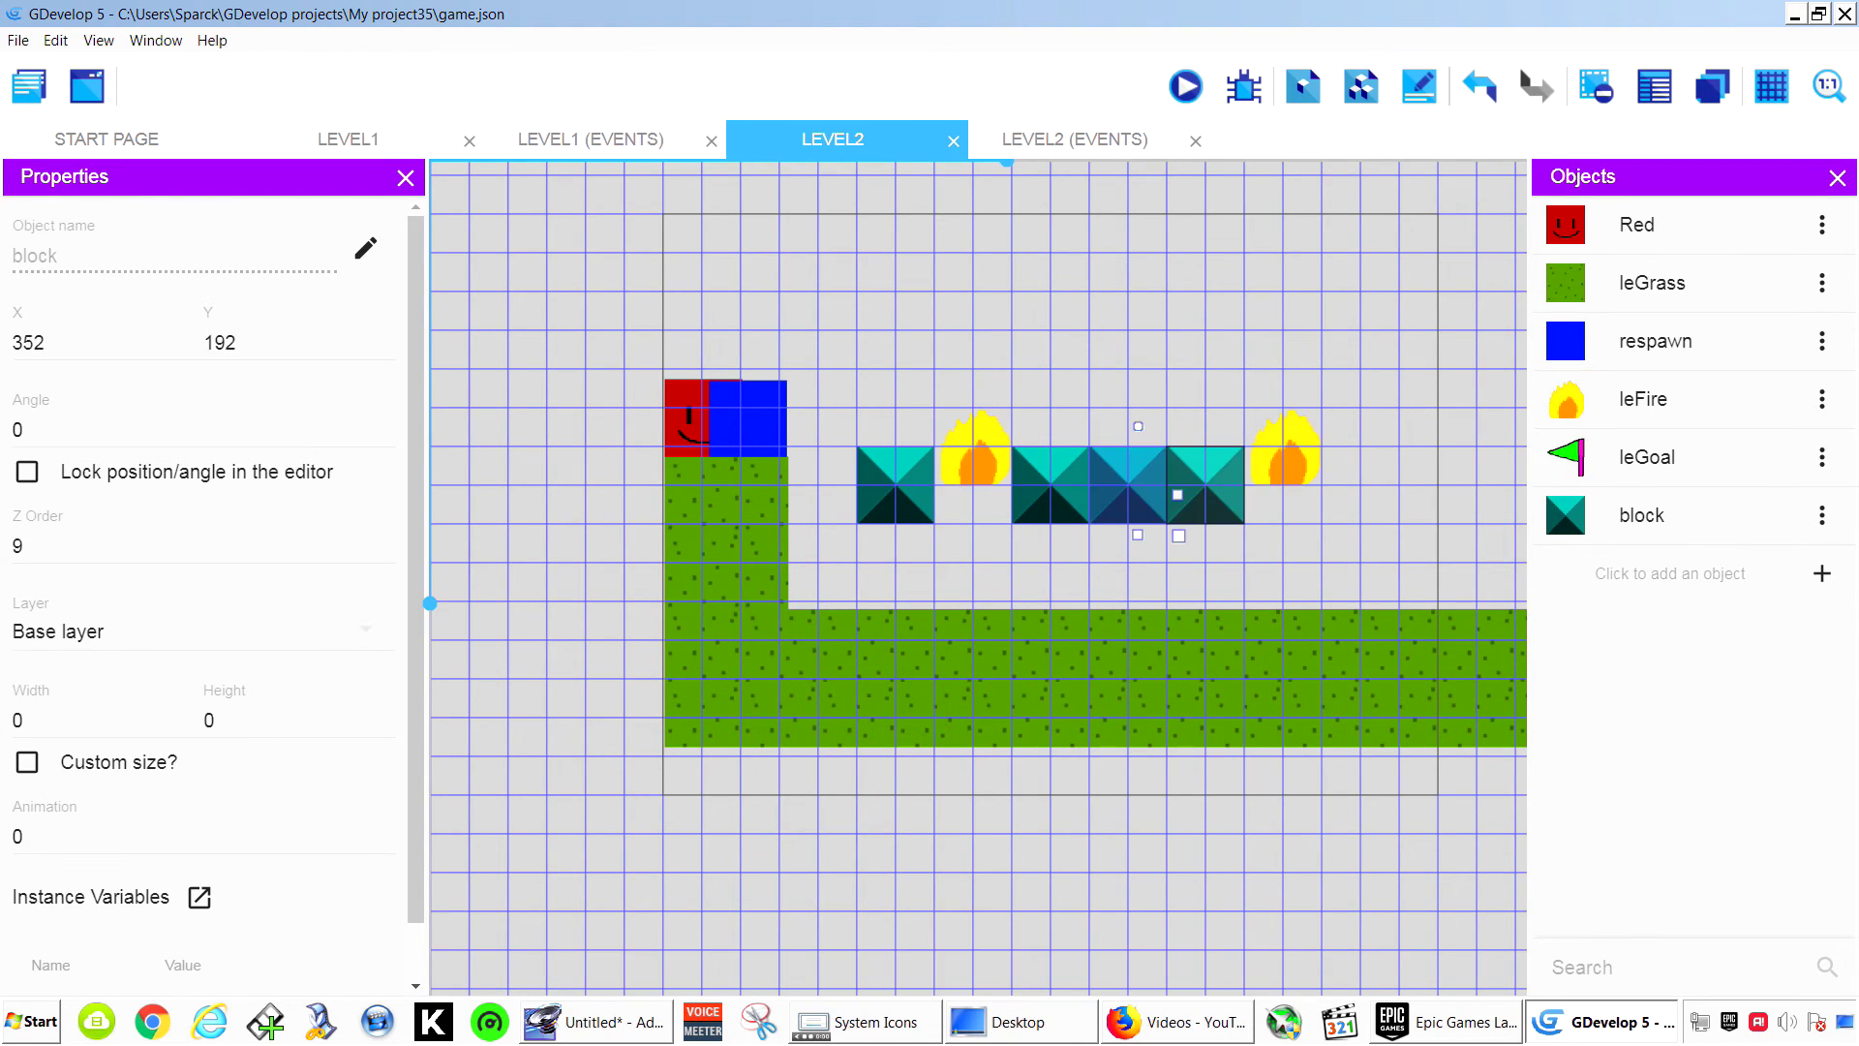
left_click(1200, 399)
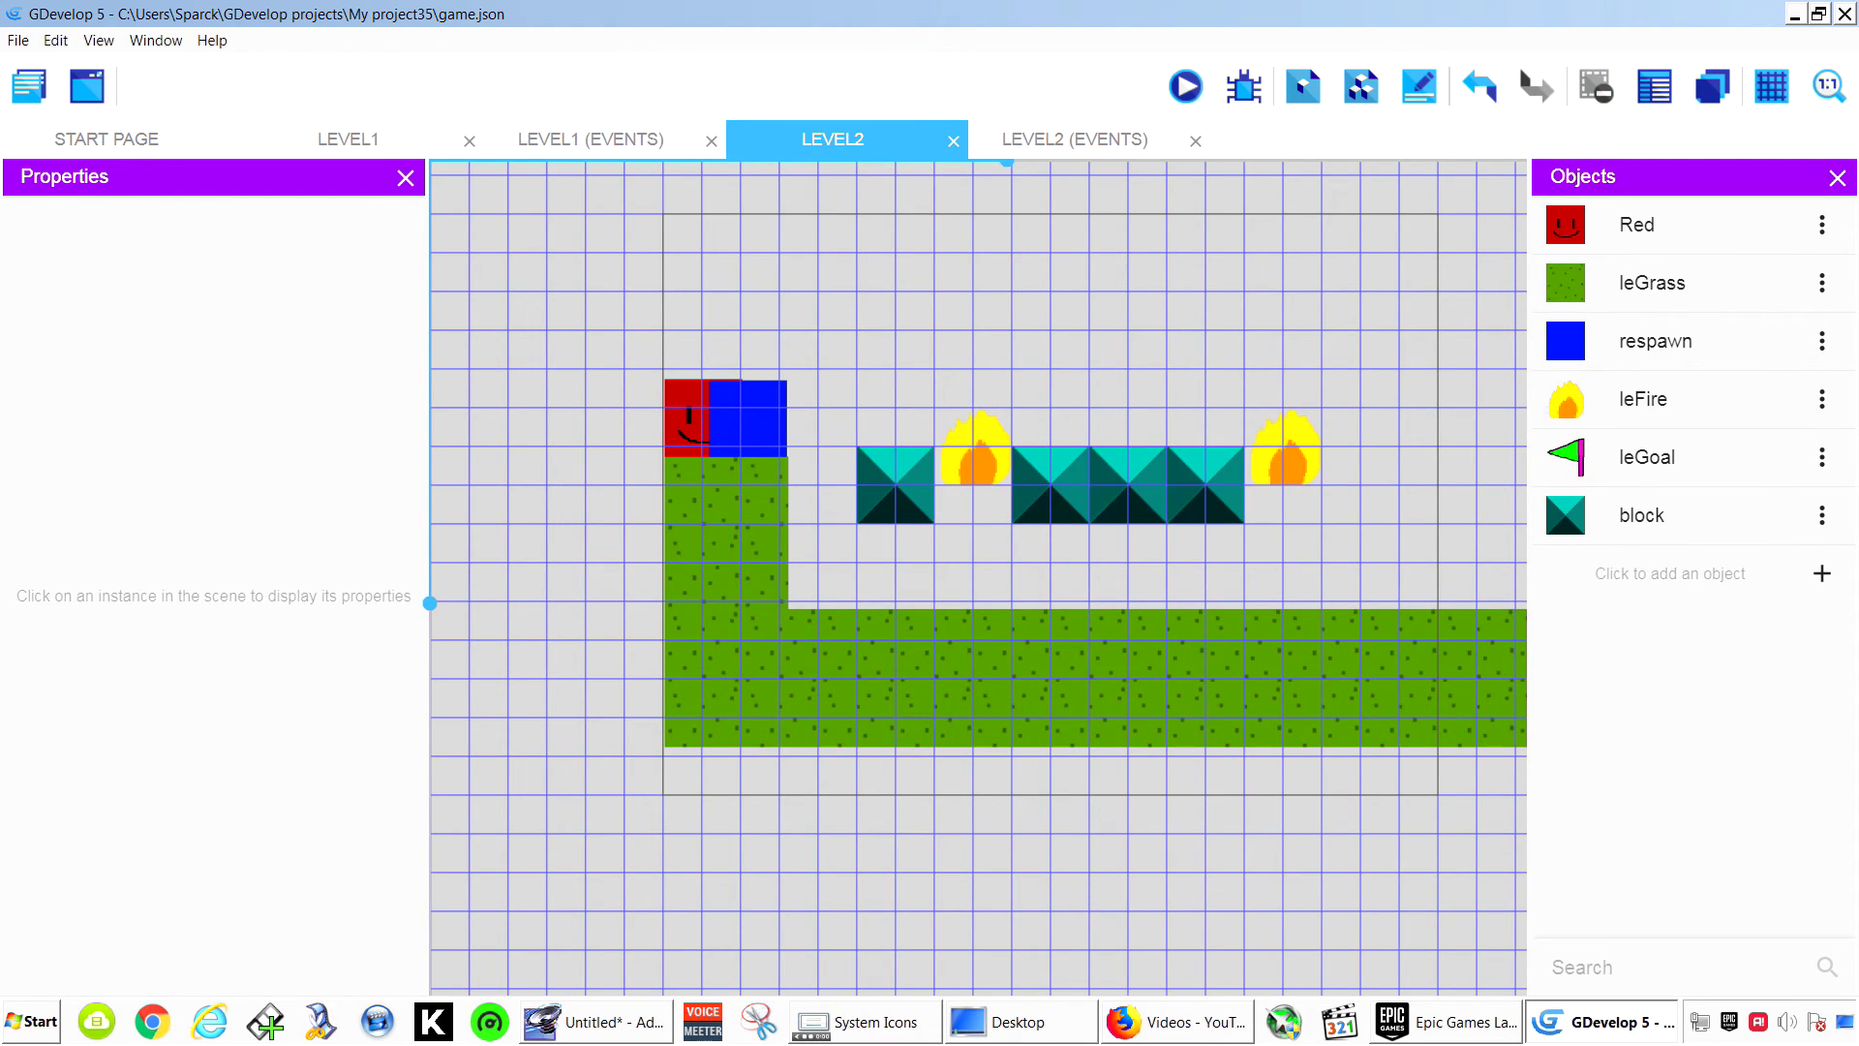
Add a block beside the raised ledge, stagger the block row, lower both leFire objects by a grid cell, and place leGoal beneath the new block.
left_click(1205, 482)
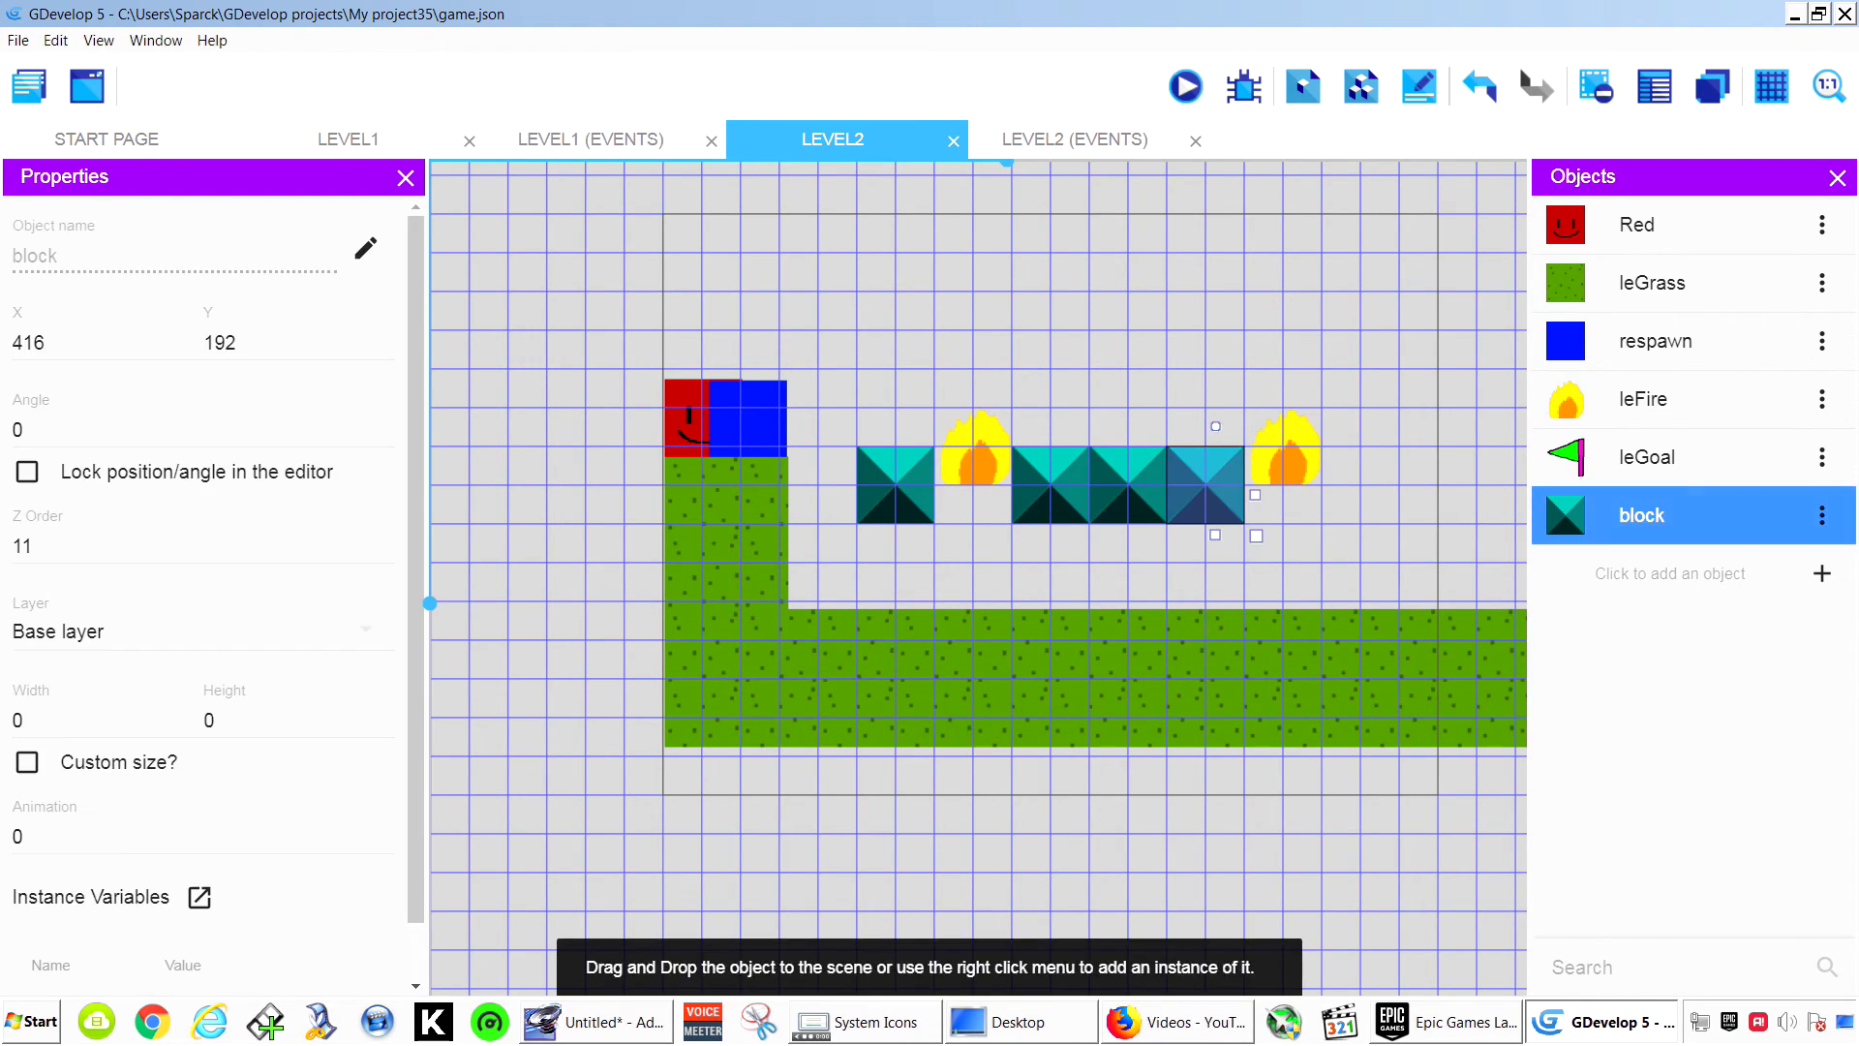
left_click_drag(1206, 485, 935, 524)
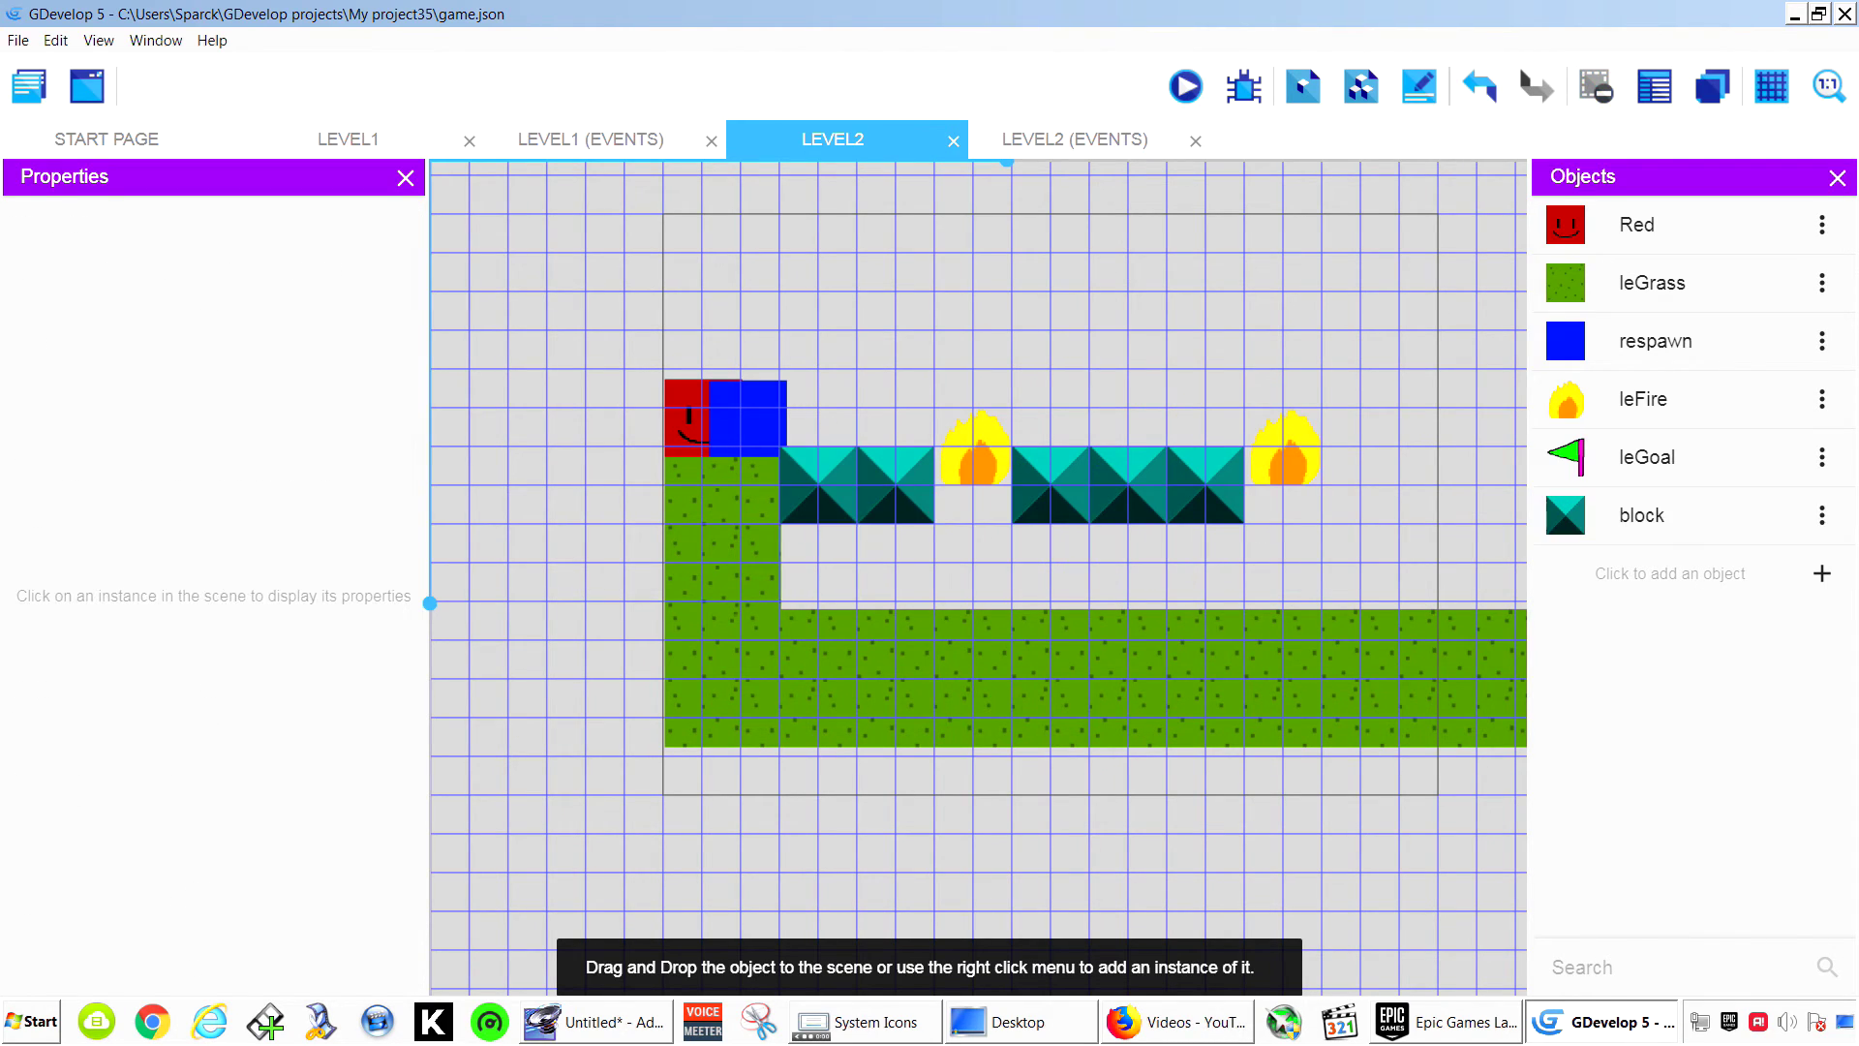
left_click_drag(1646, 456, 818, 562)
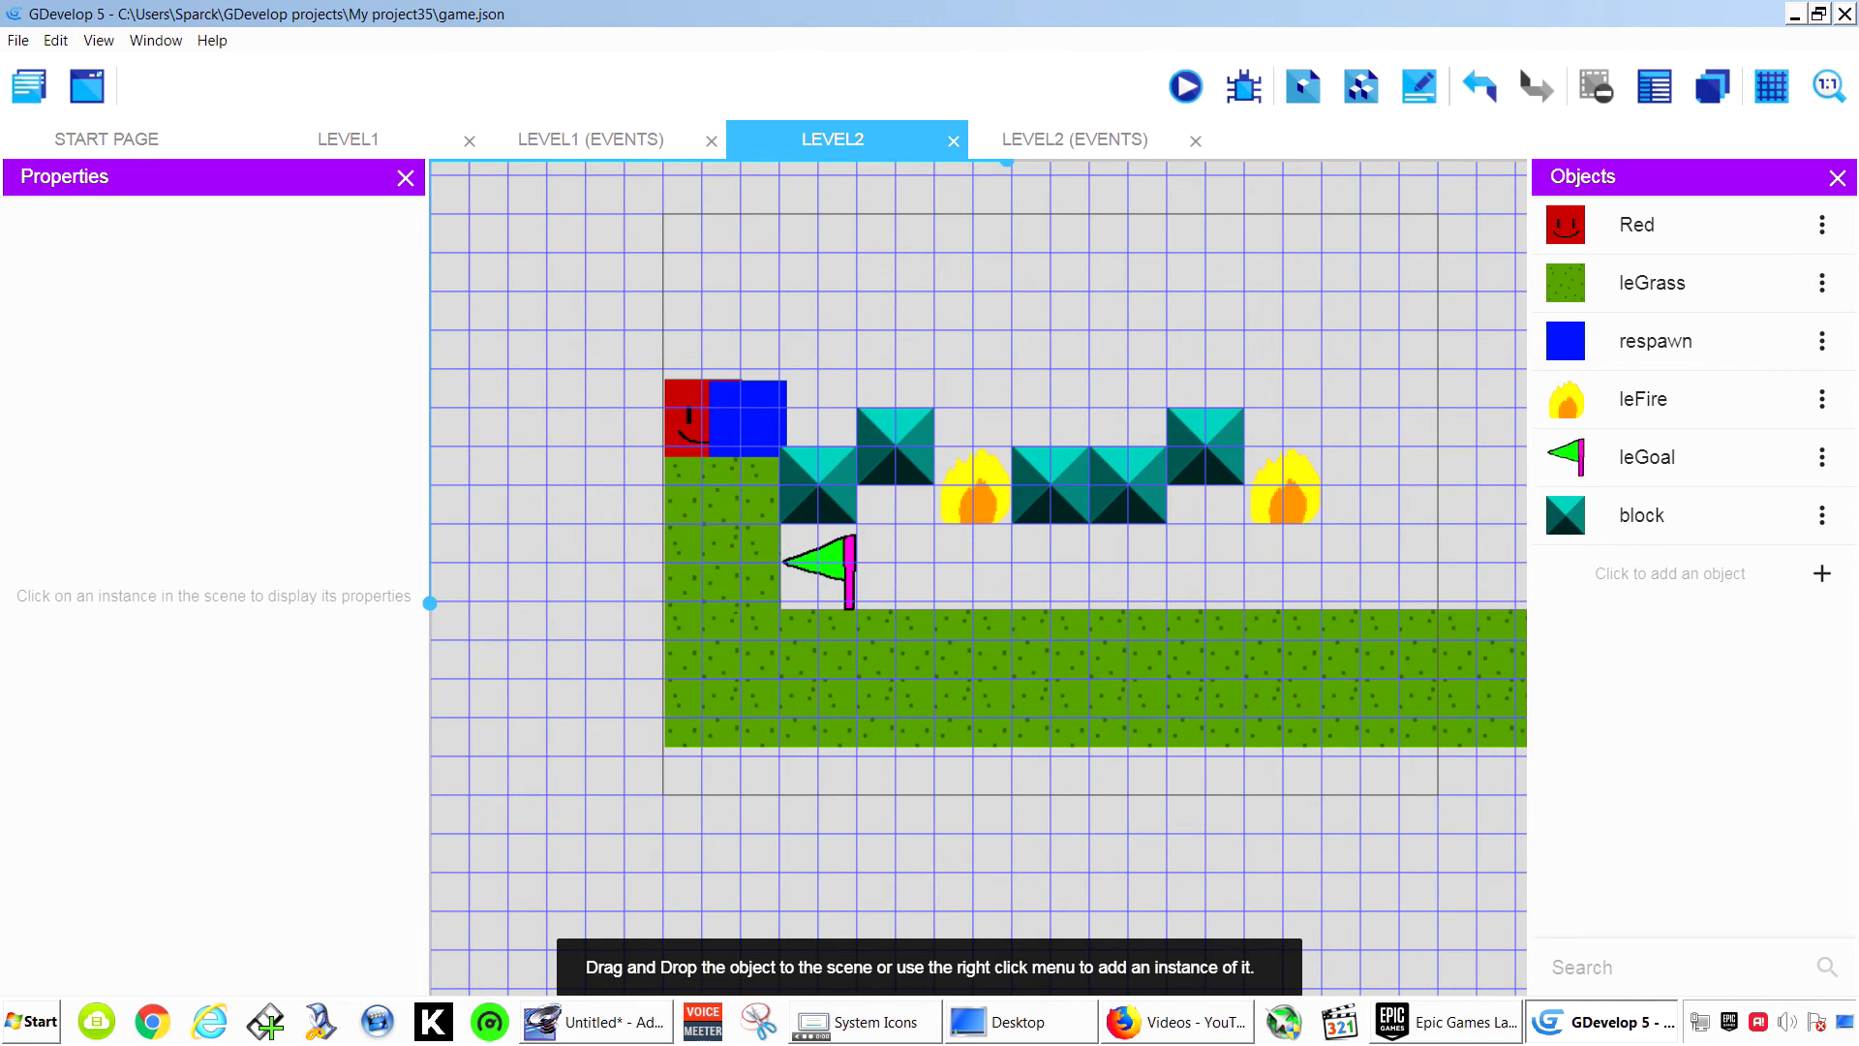
Preview Level2, test jumping Red over the blocks and moving back underneath them towards leGoal, and close the preview.
left_click(1185, 86)
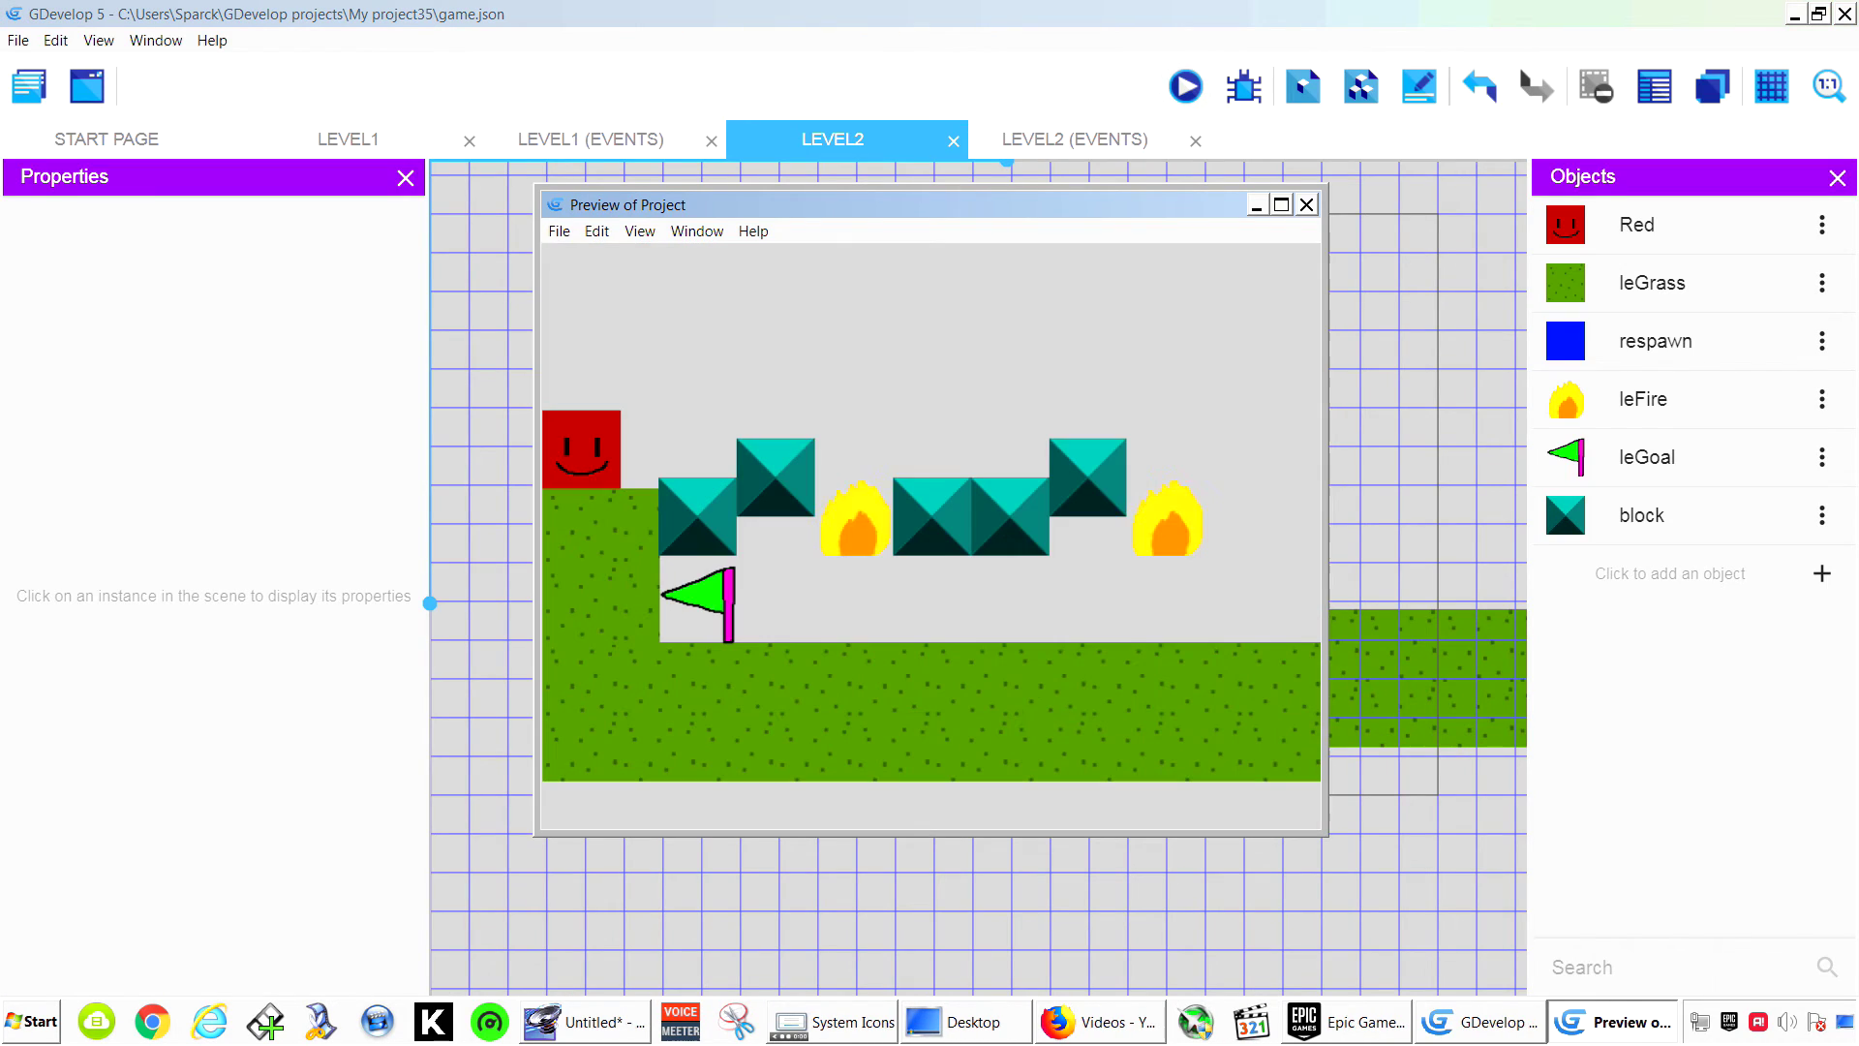
key("Right")
key("space")
key("Right")
key("space")
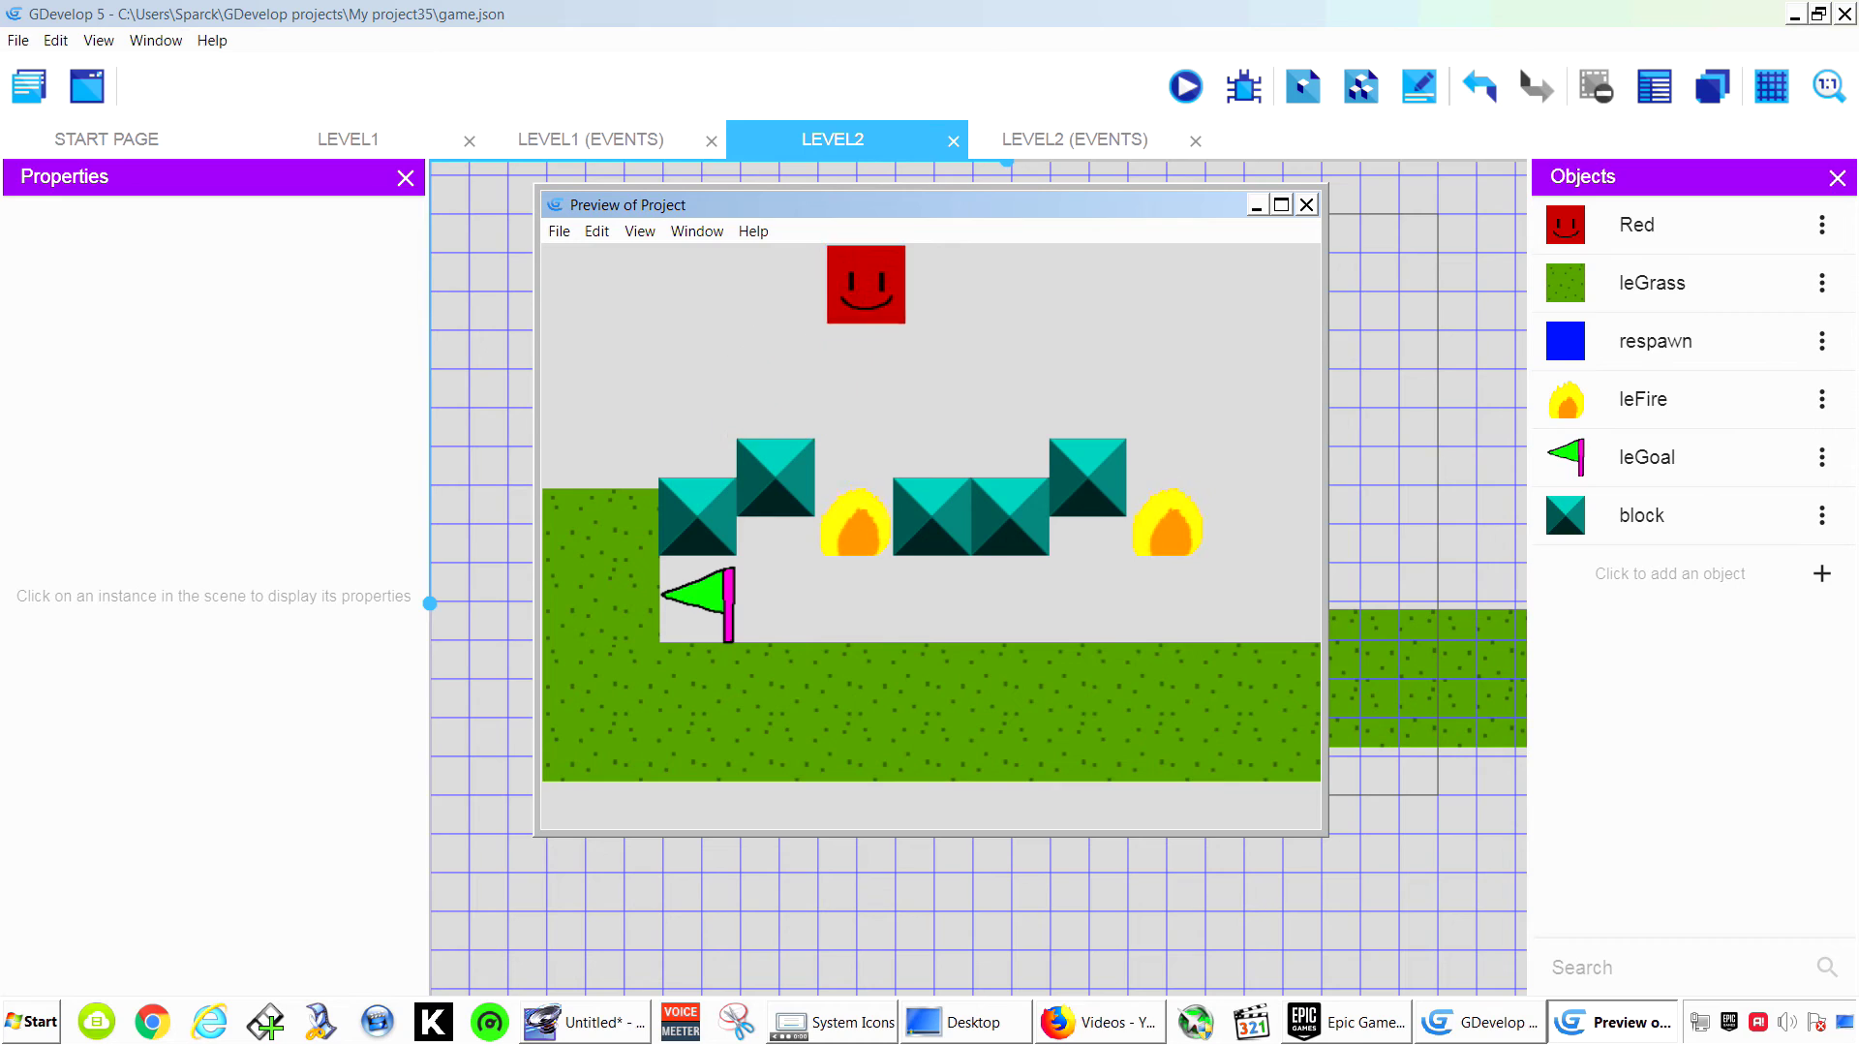
key("Right")
key("space")
key("space")
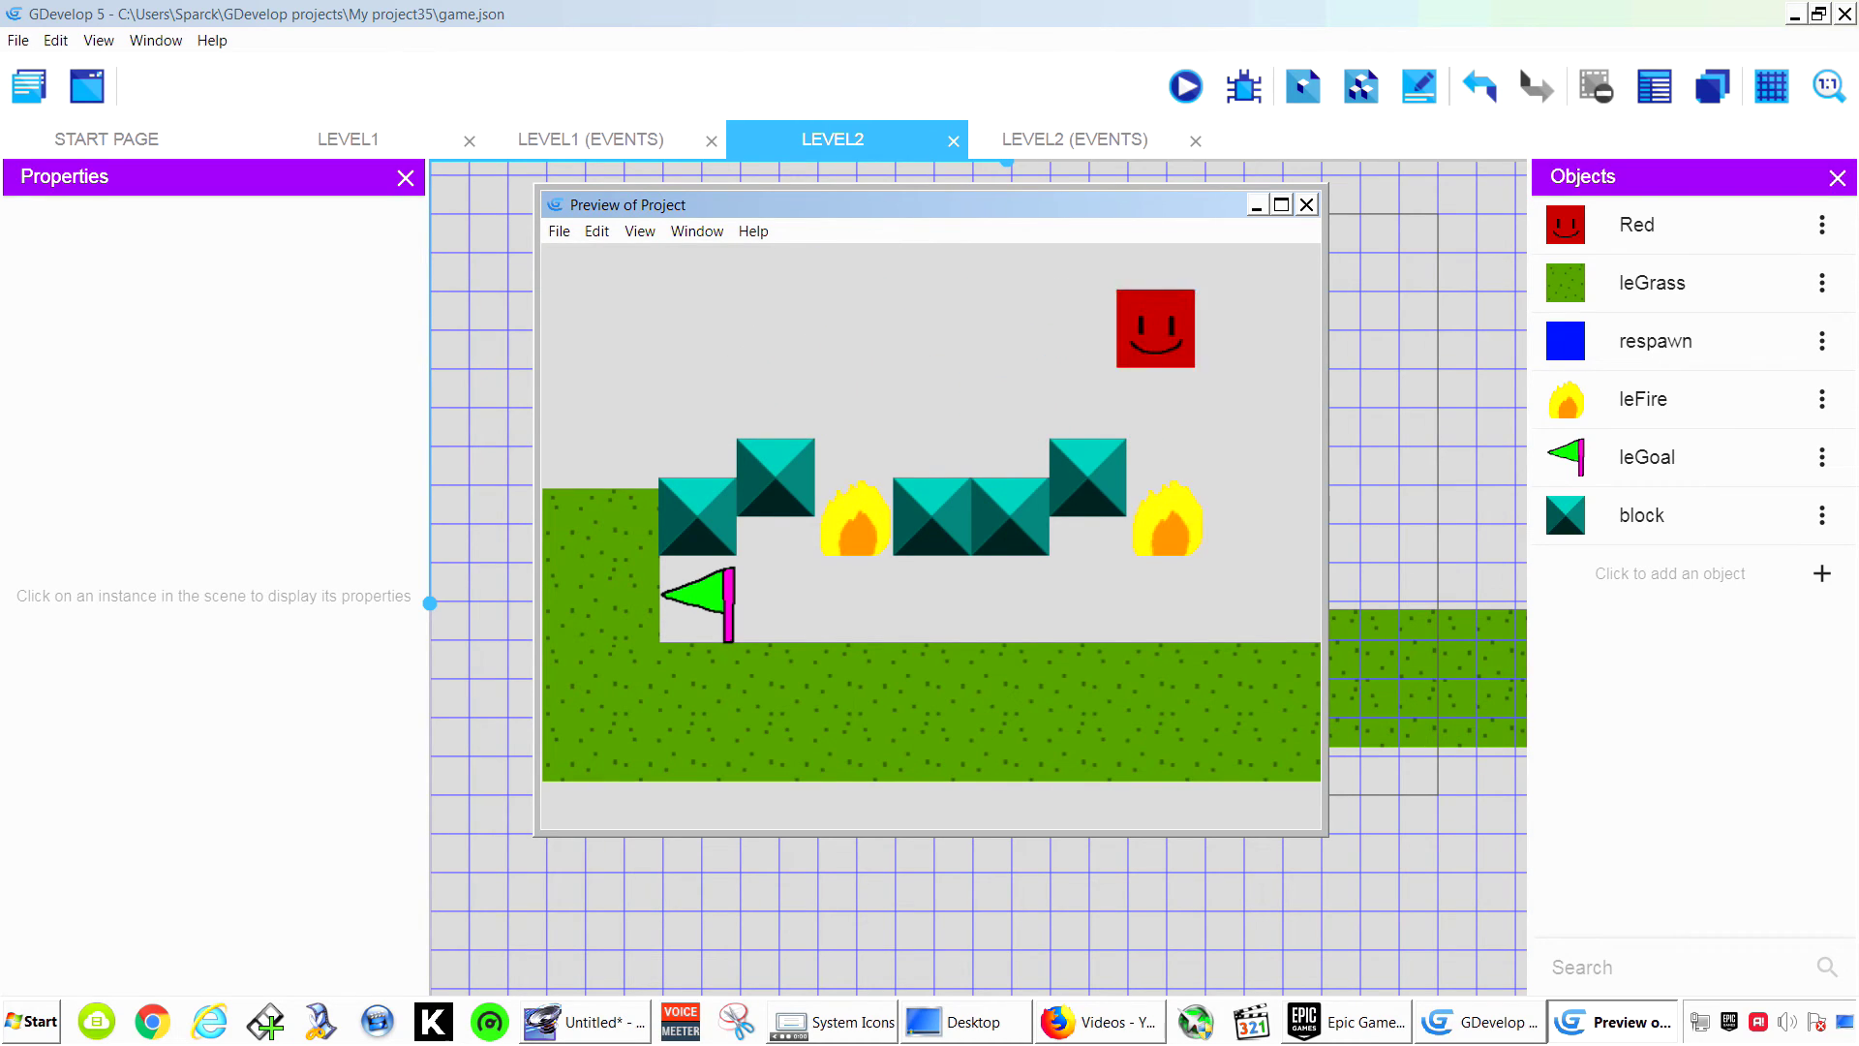
key("Left")
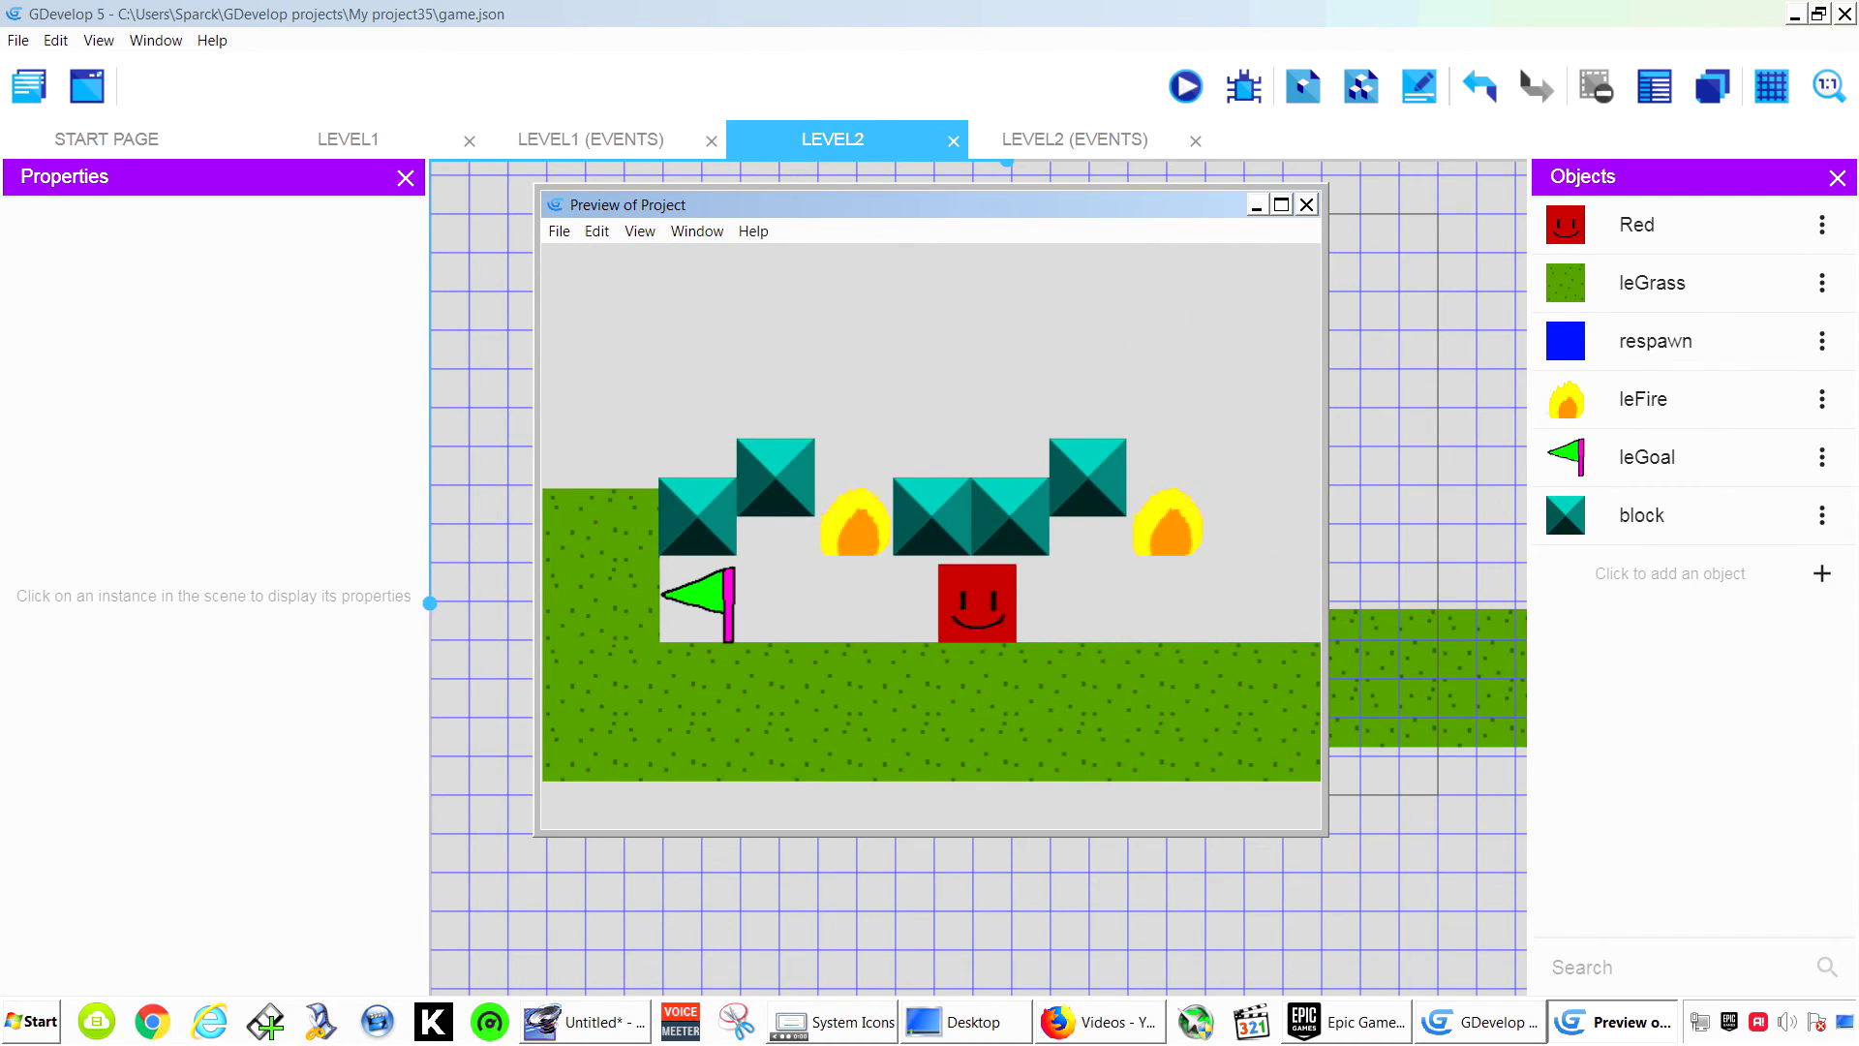
key("Right")
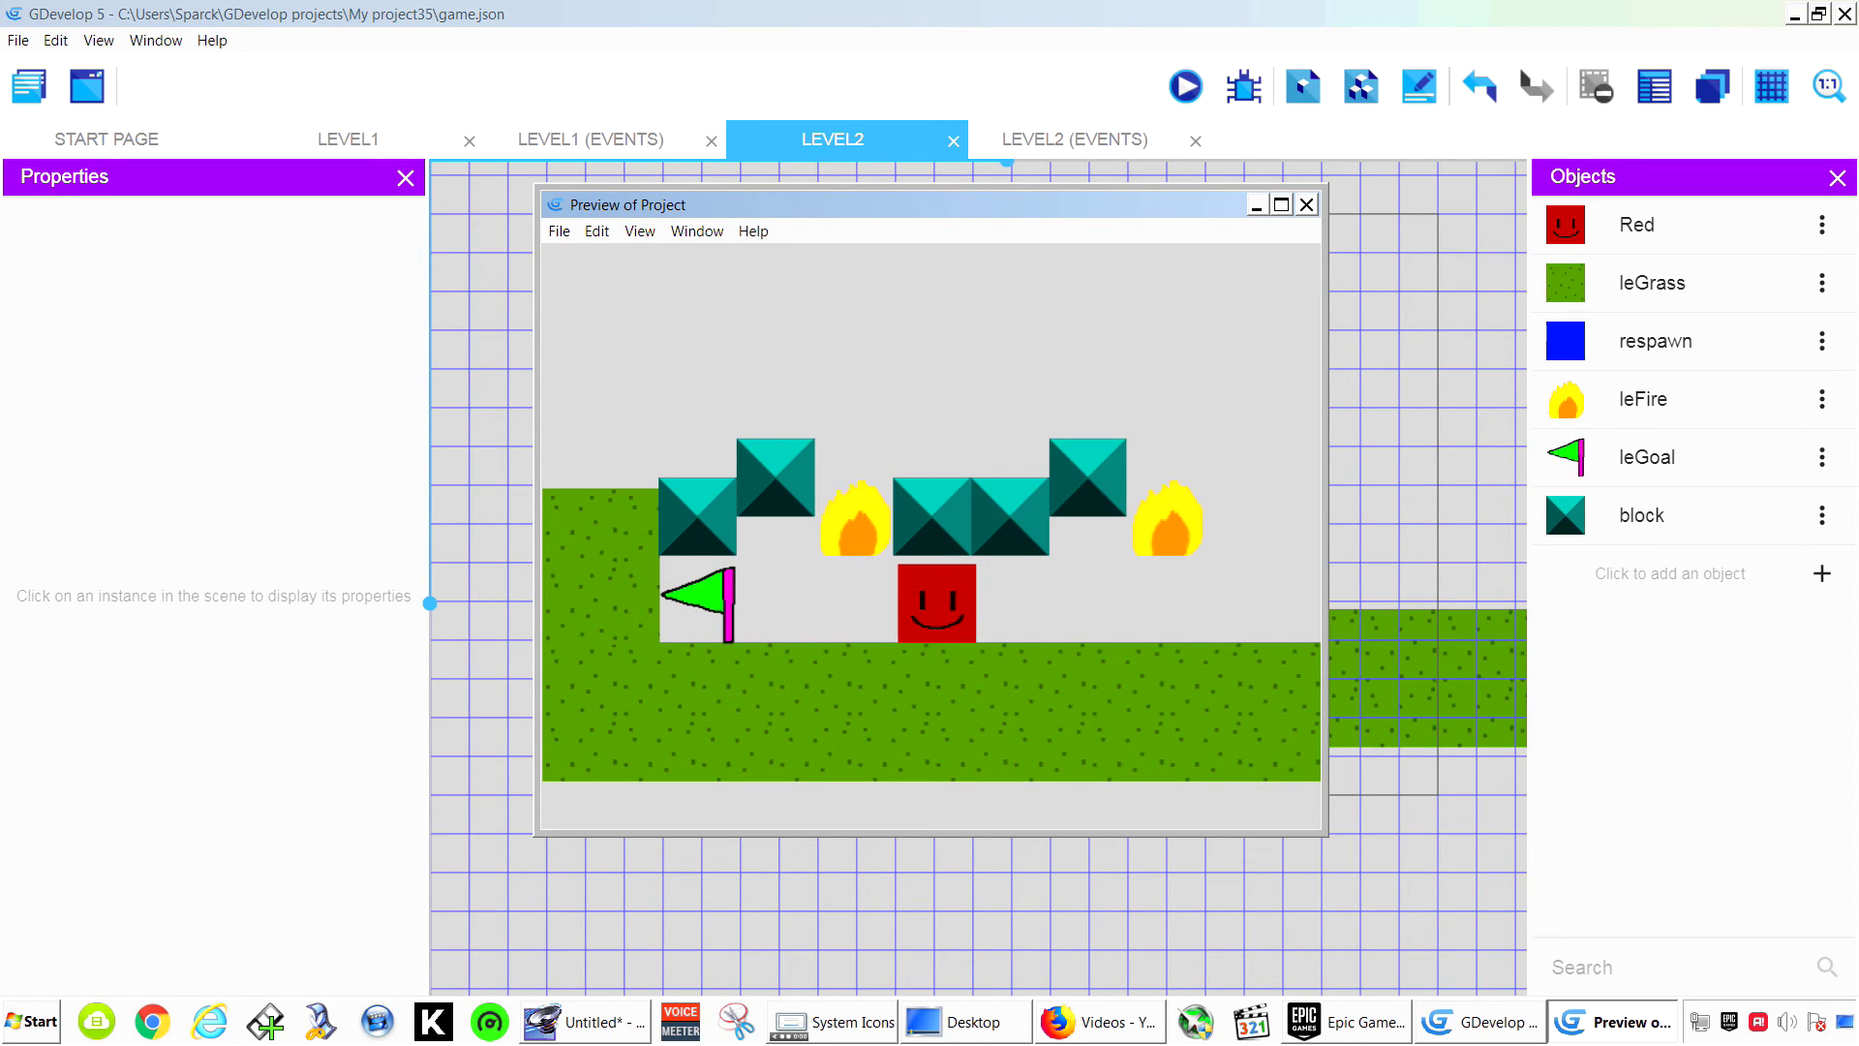
key("alt+F4")
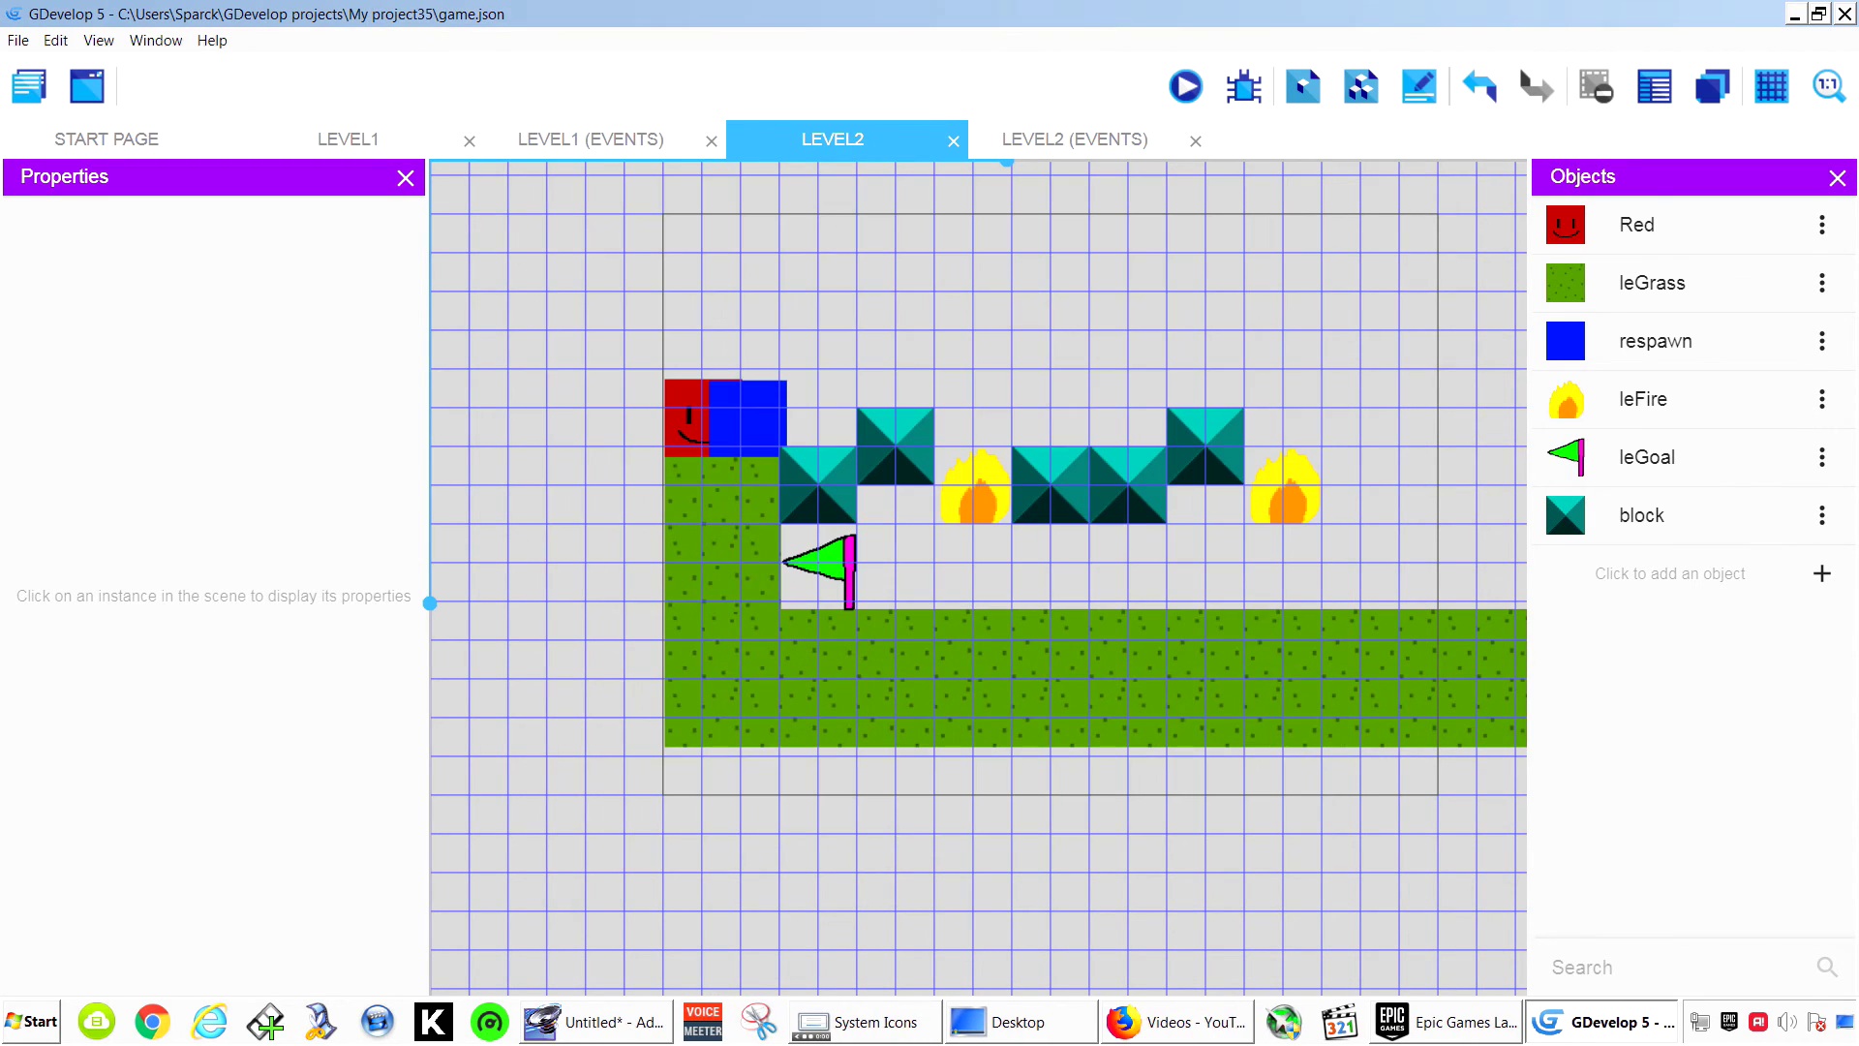
Try a light green background color in the Level2 scene properties.
middle_click_drag(978, 578, 964, 630)
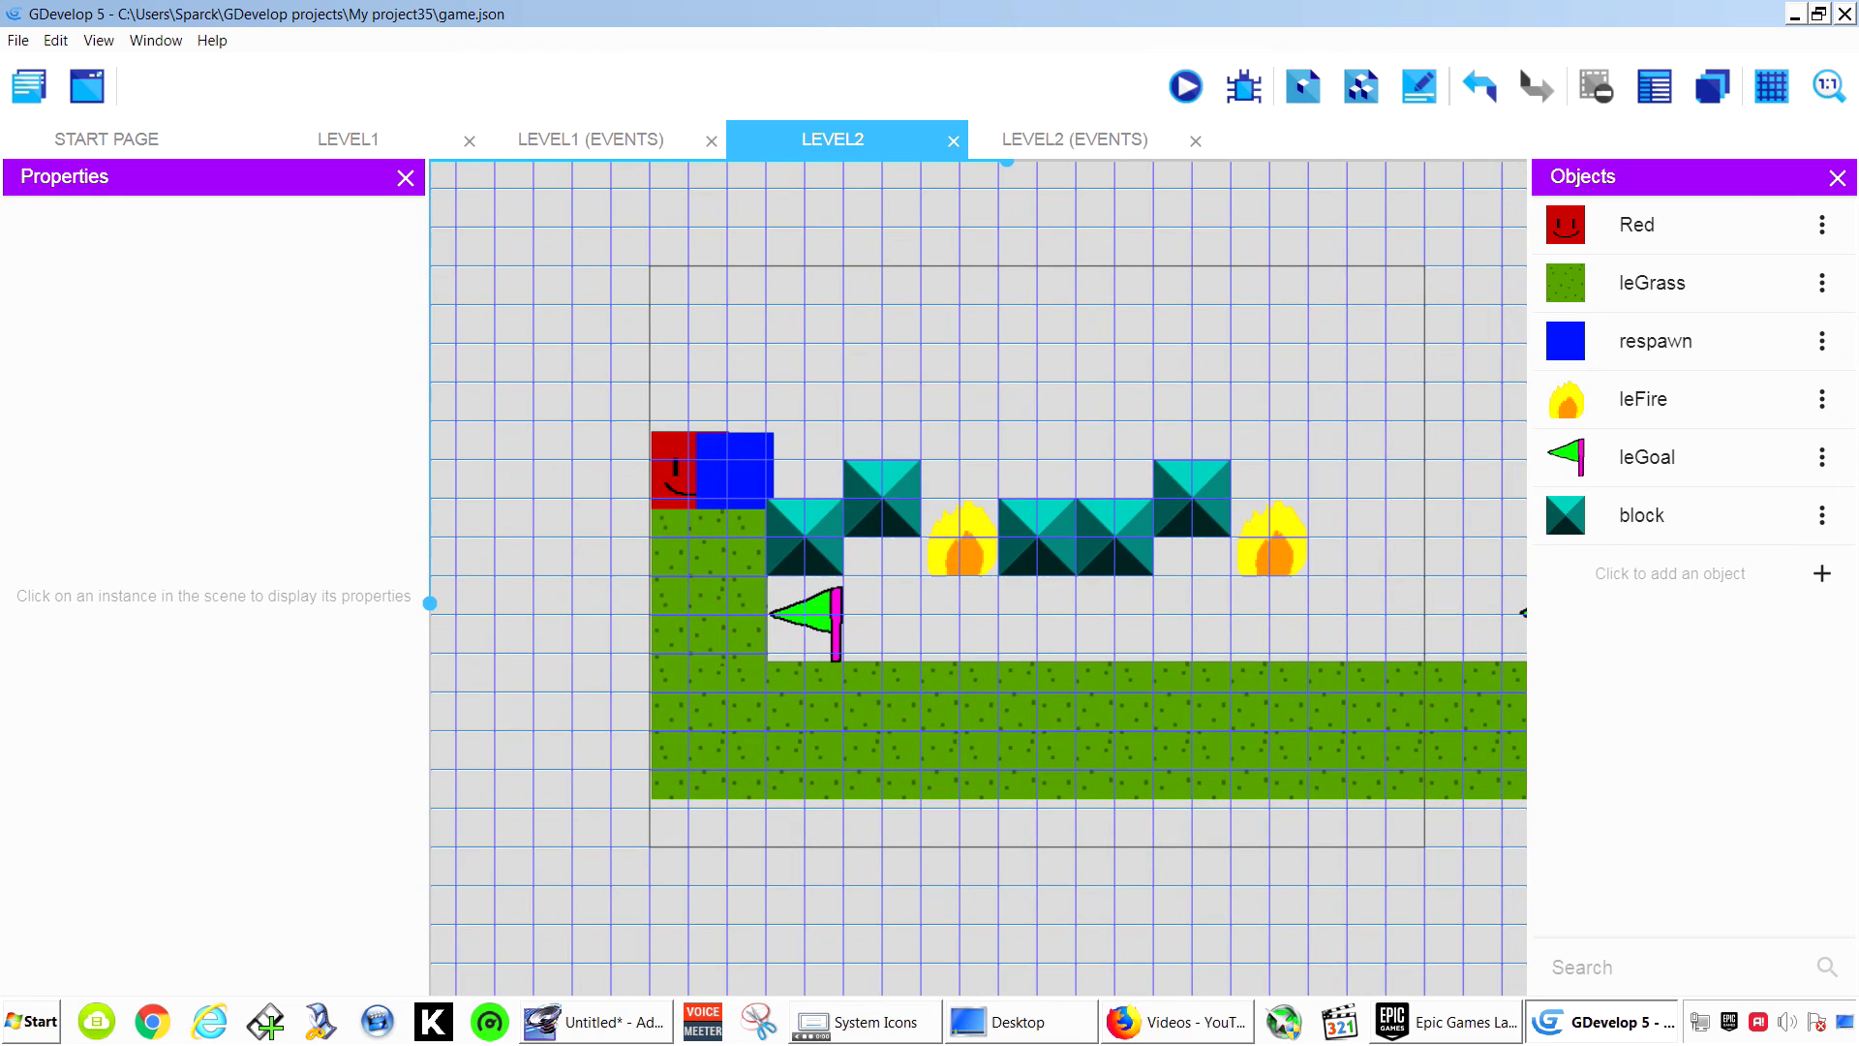
right_click(1032, 339)
left_click(1094, 357)
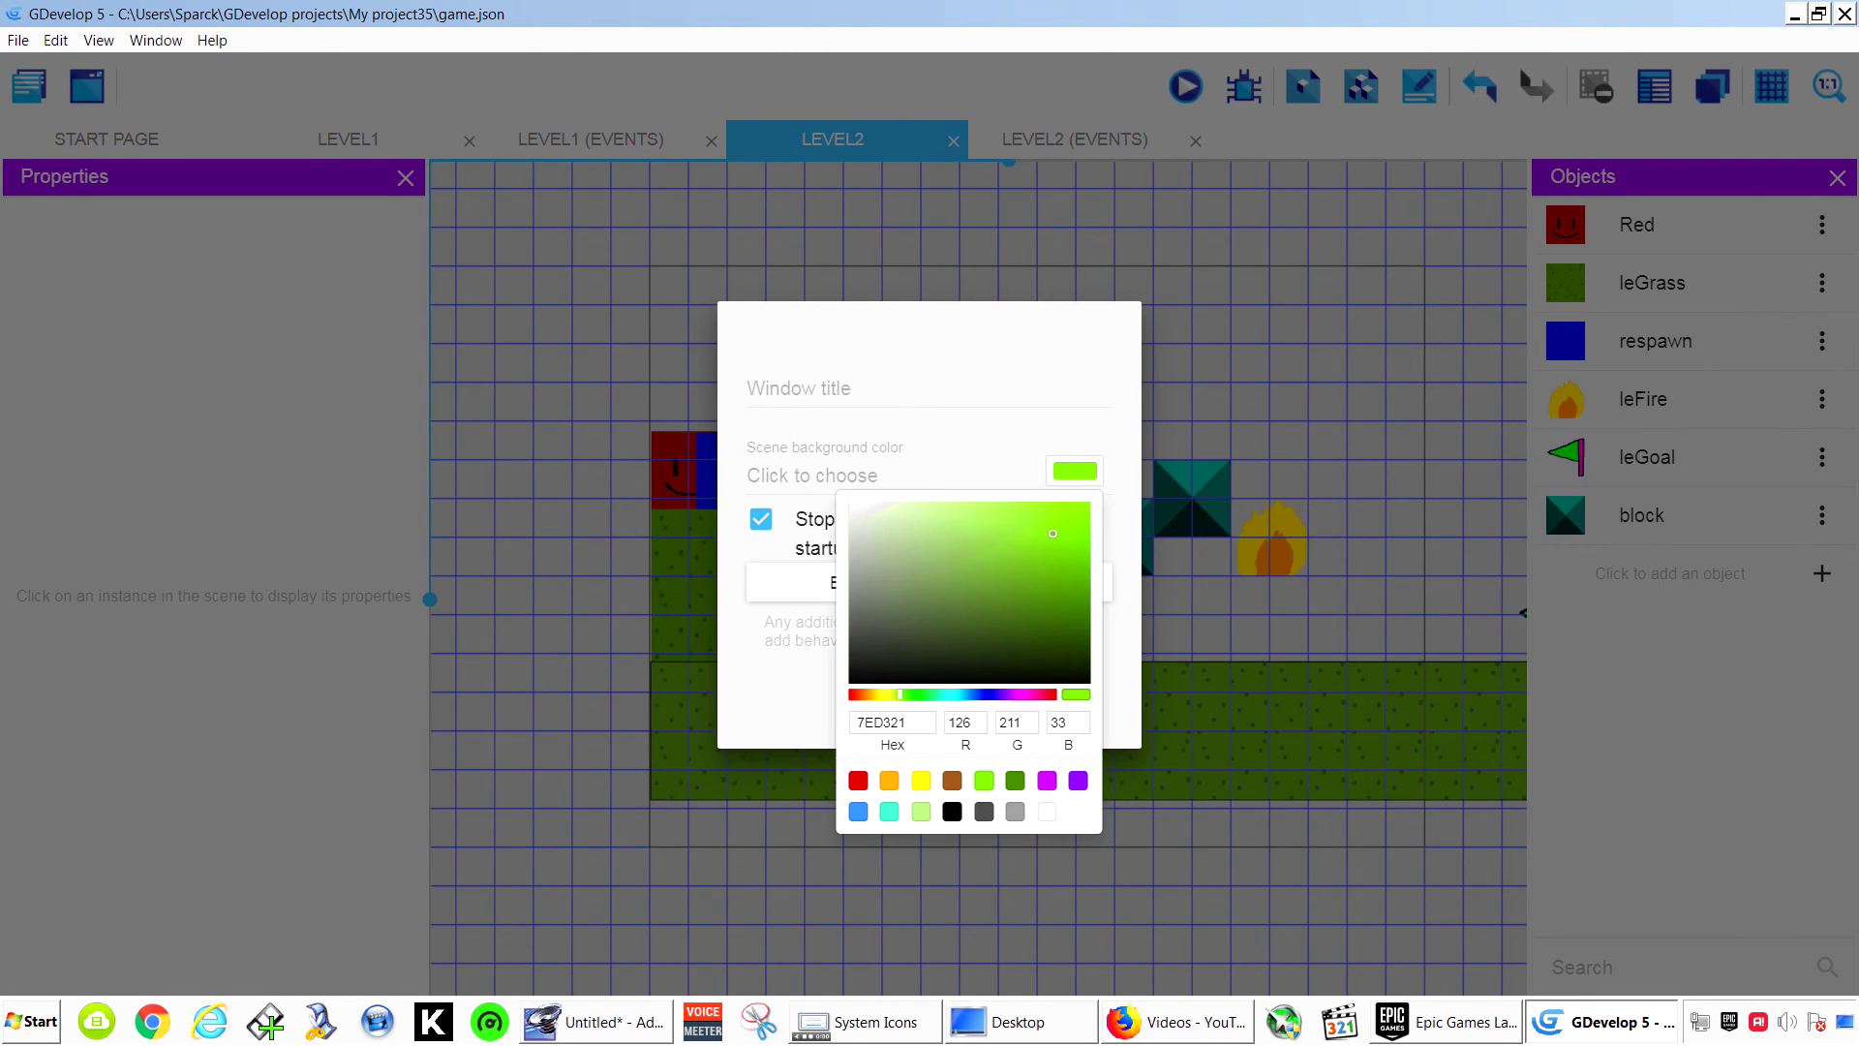
left_click(858, 812)
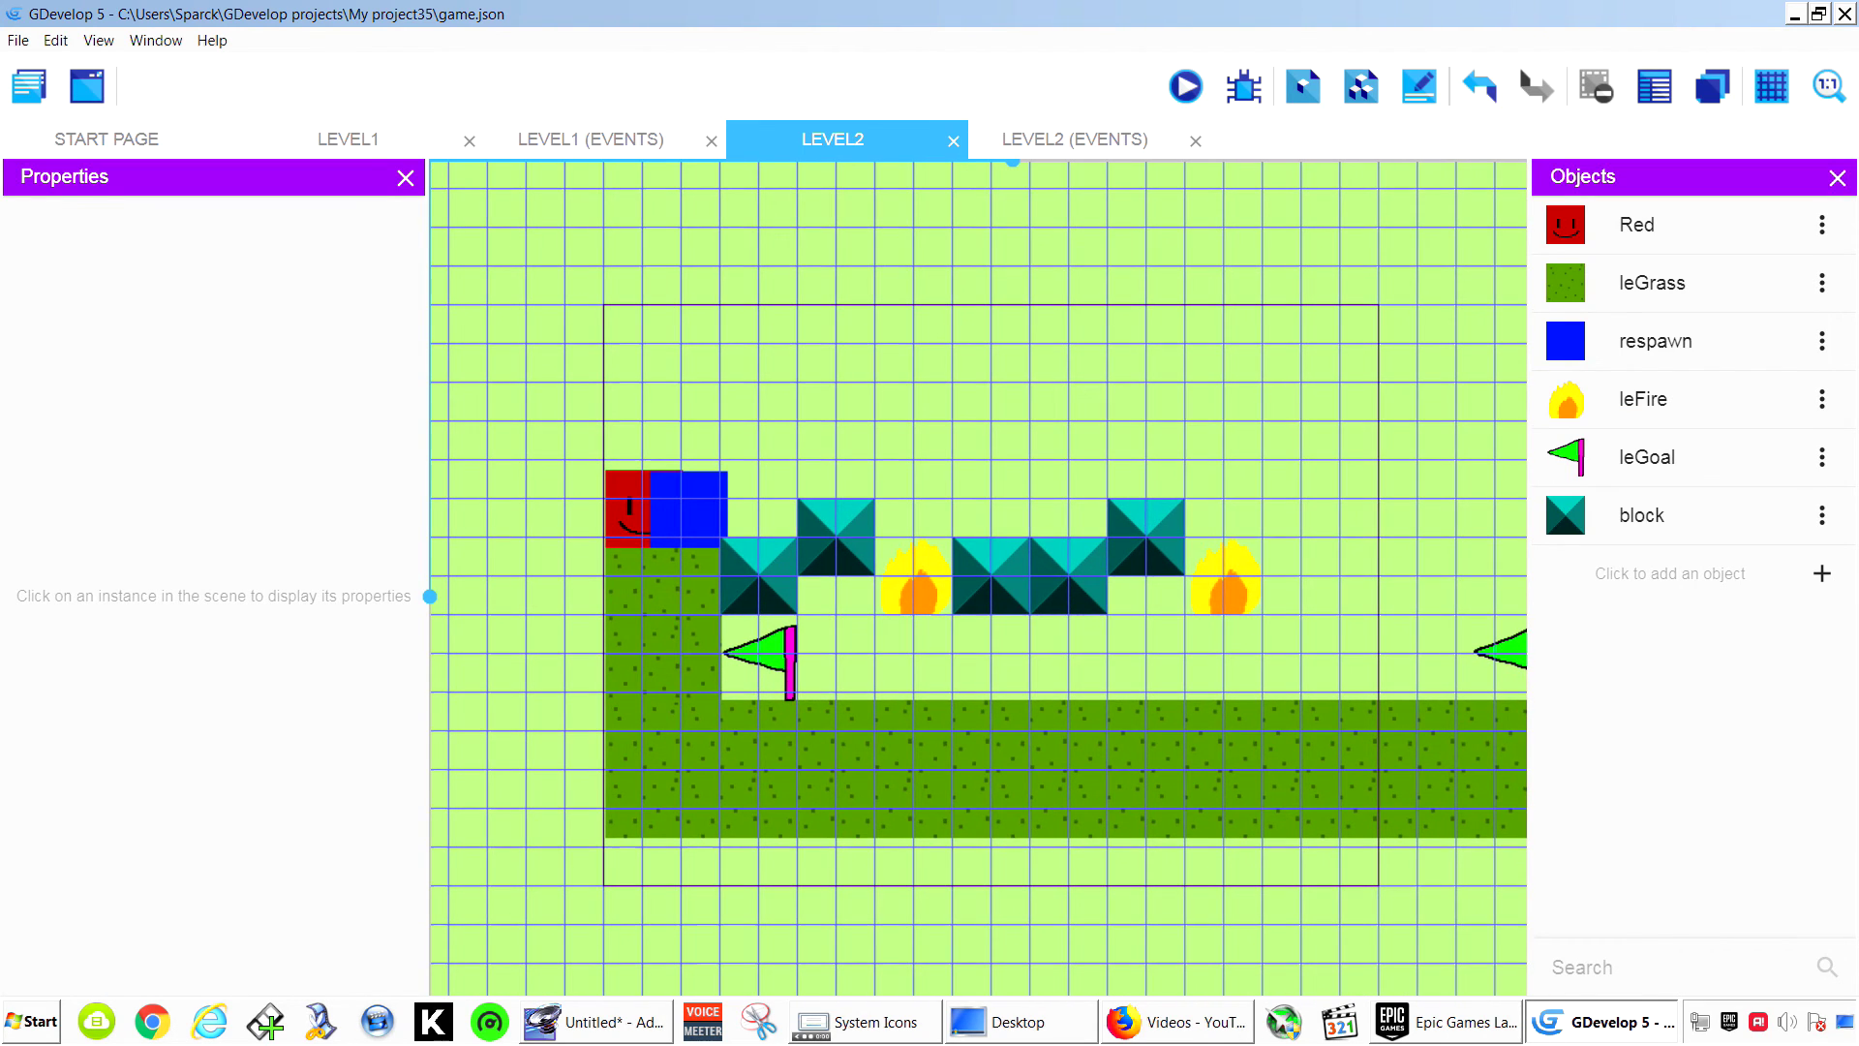
Set the Level2 scene's background color to a light turquoise in its scene properties.
right_click(1151, 396)
left_click(1189, 415)
left_click(1075, 470)
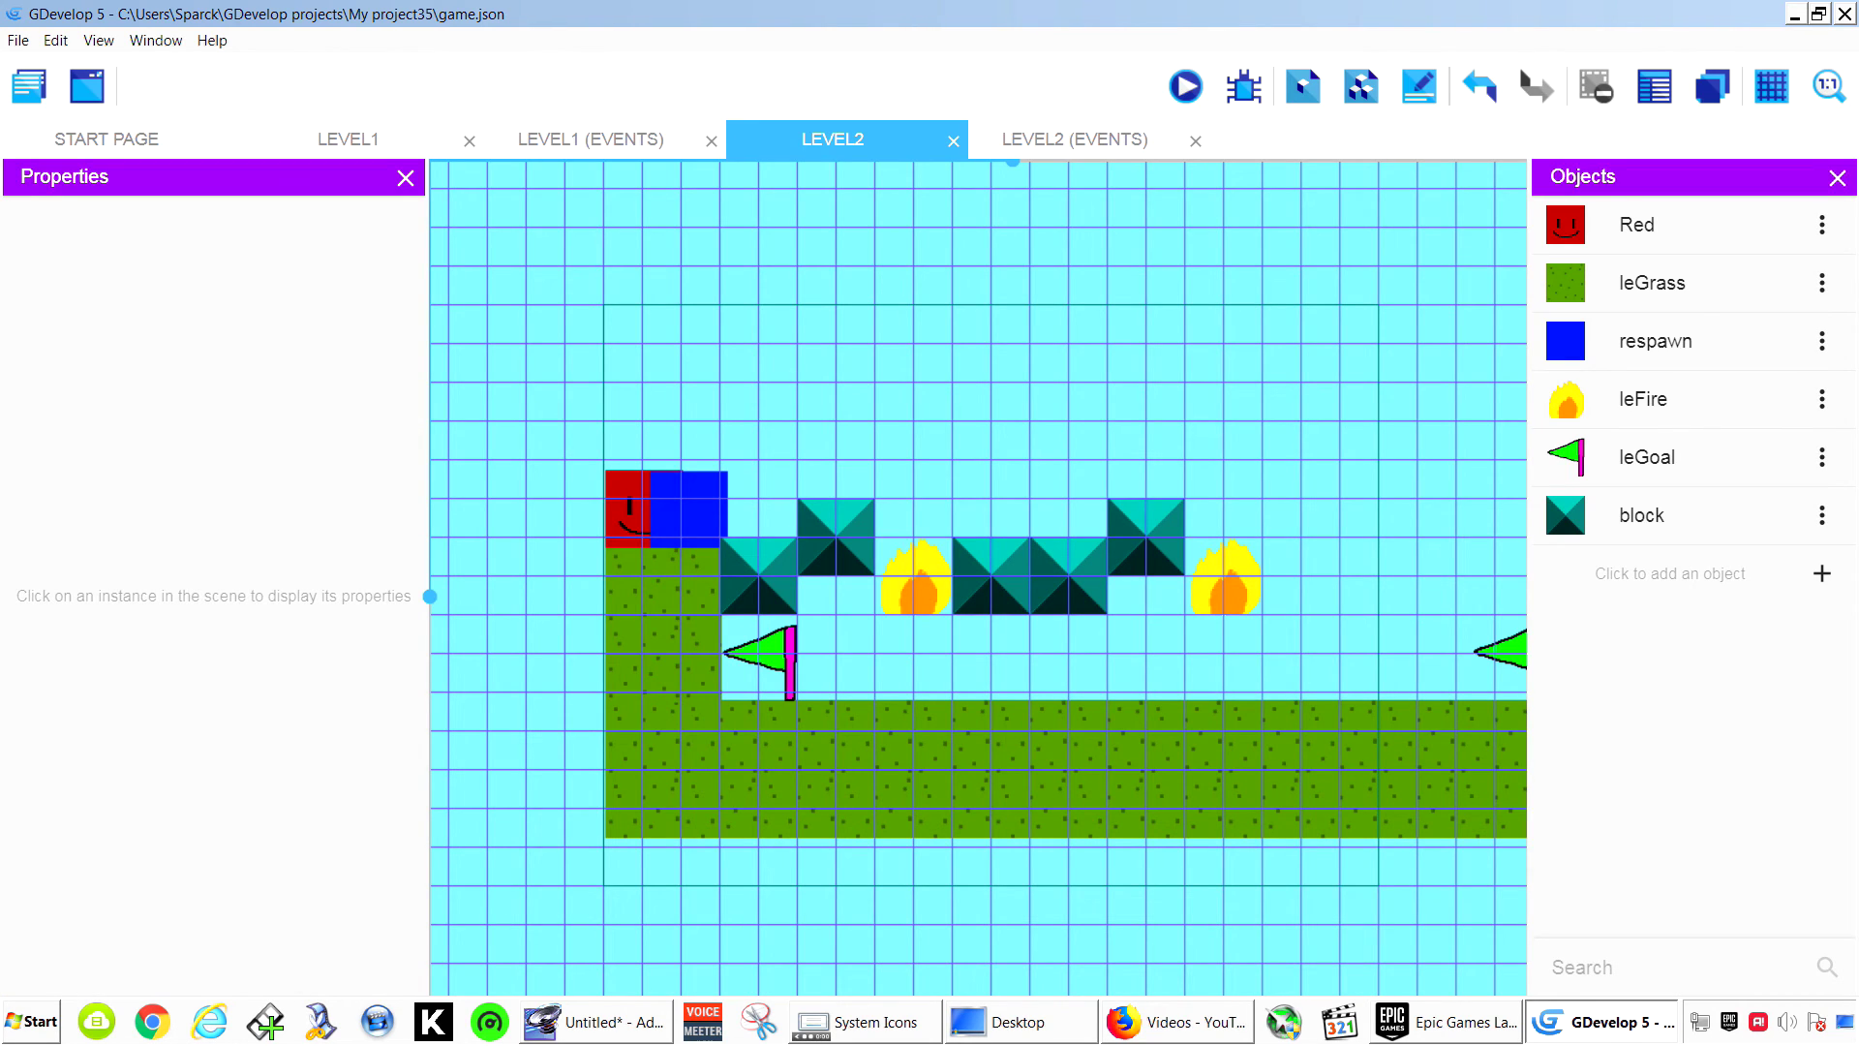
right_click(1022, 342)
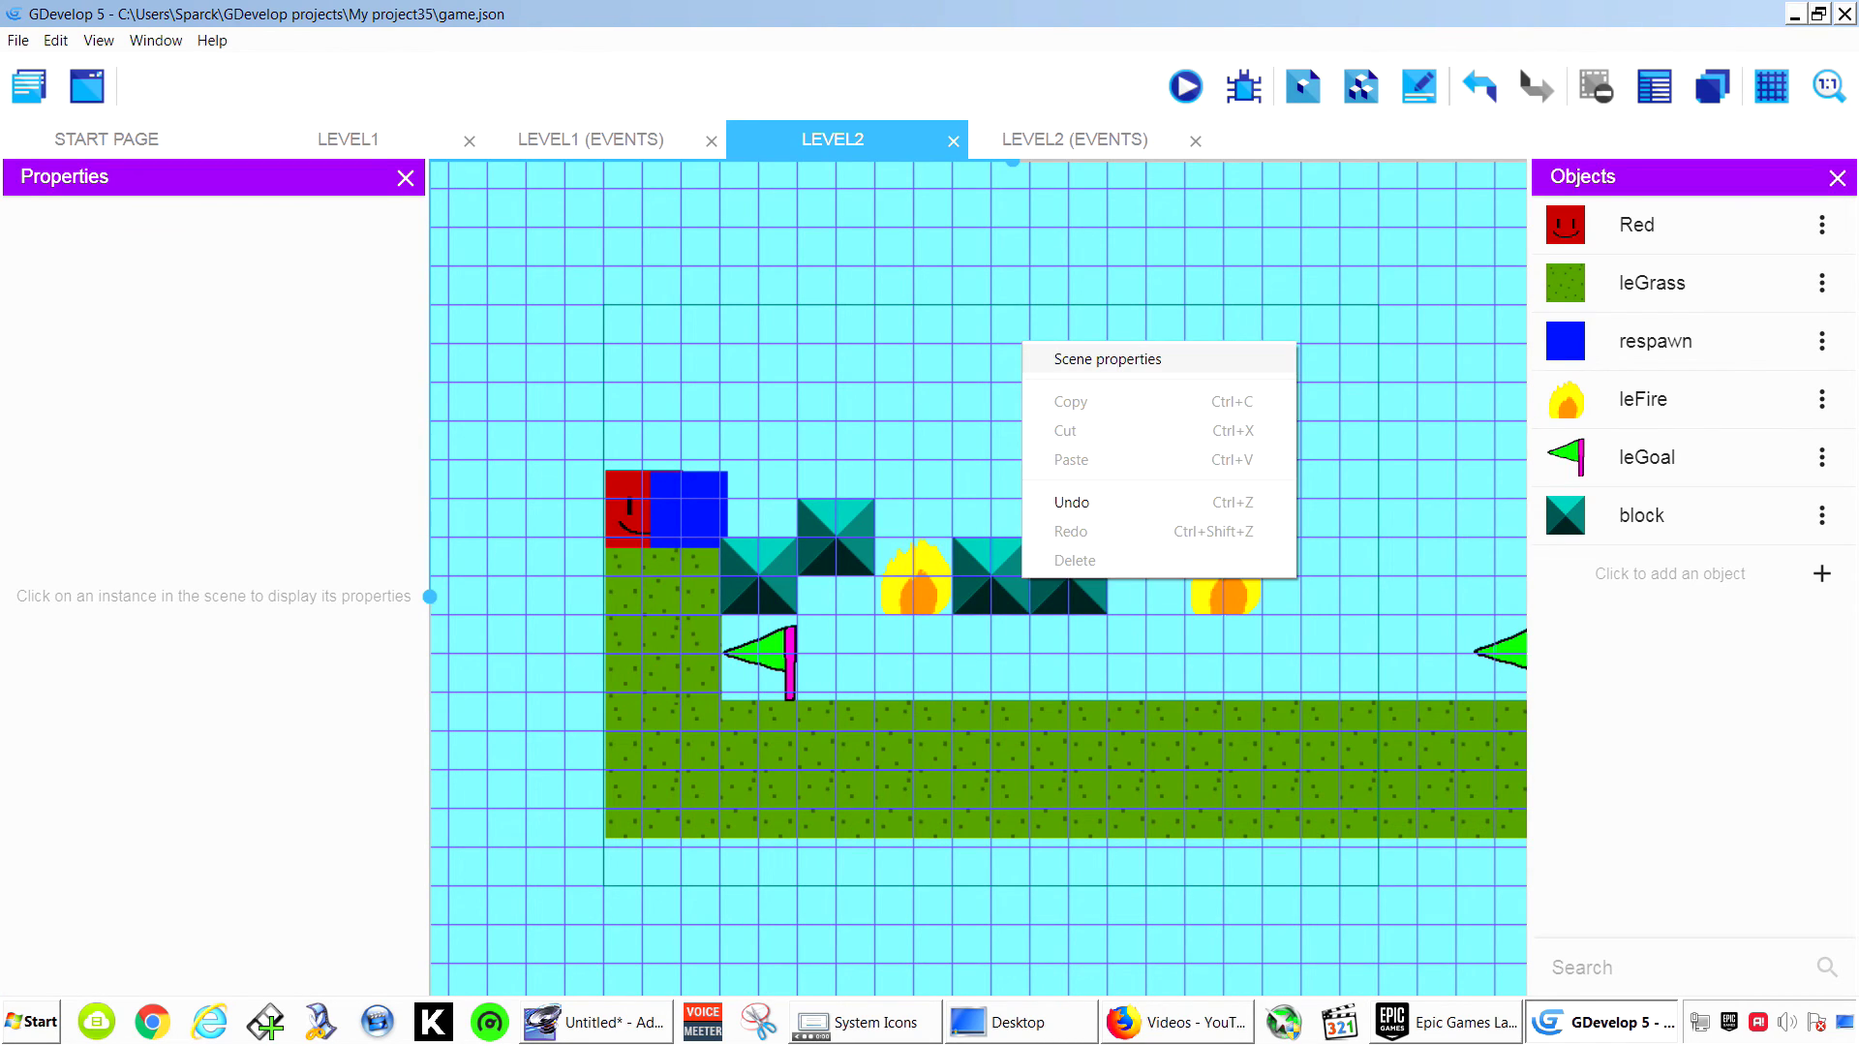
left_click(1075, 361)
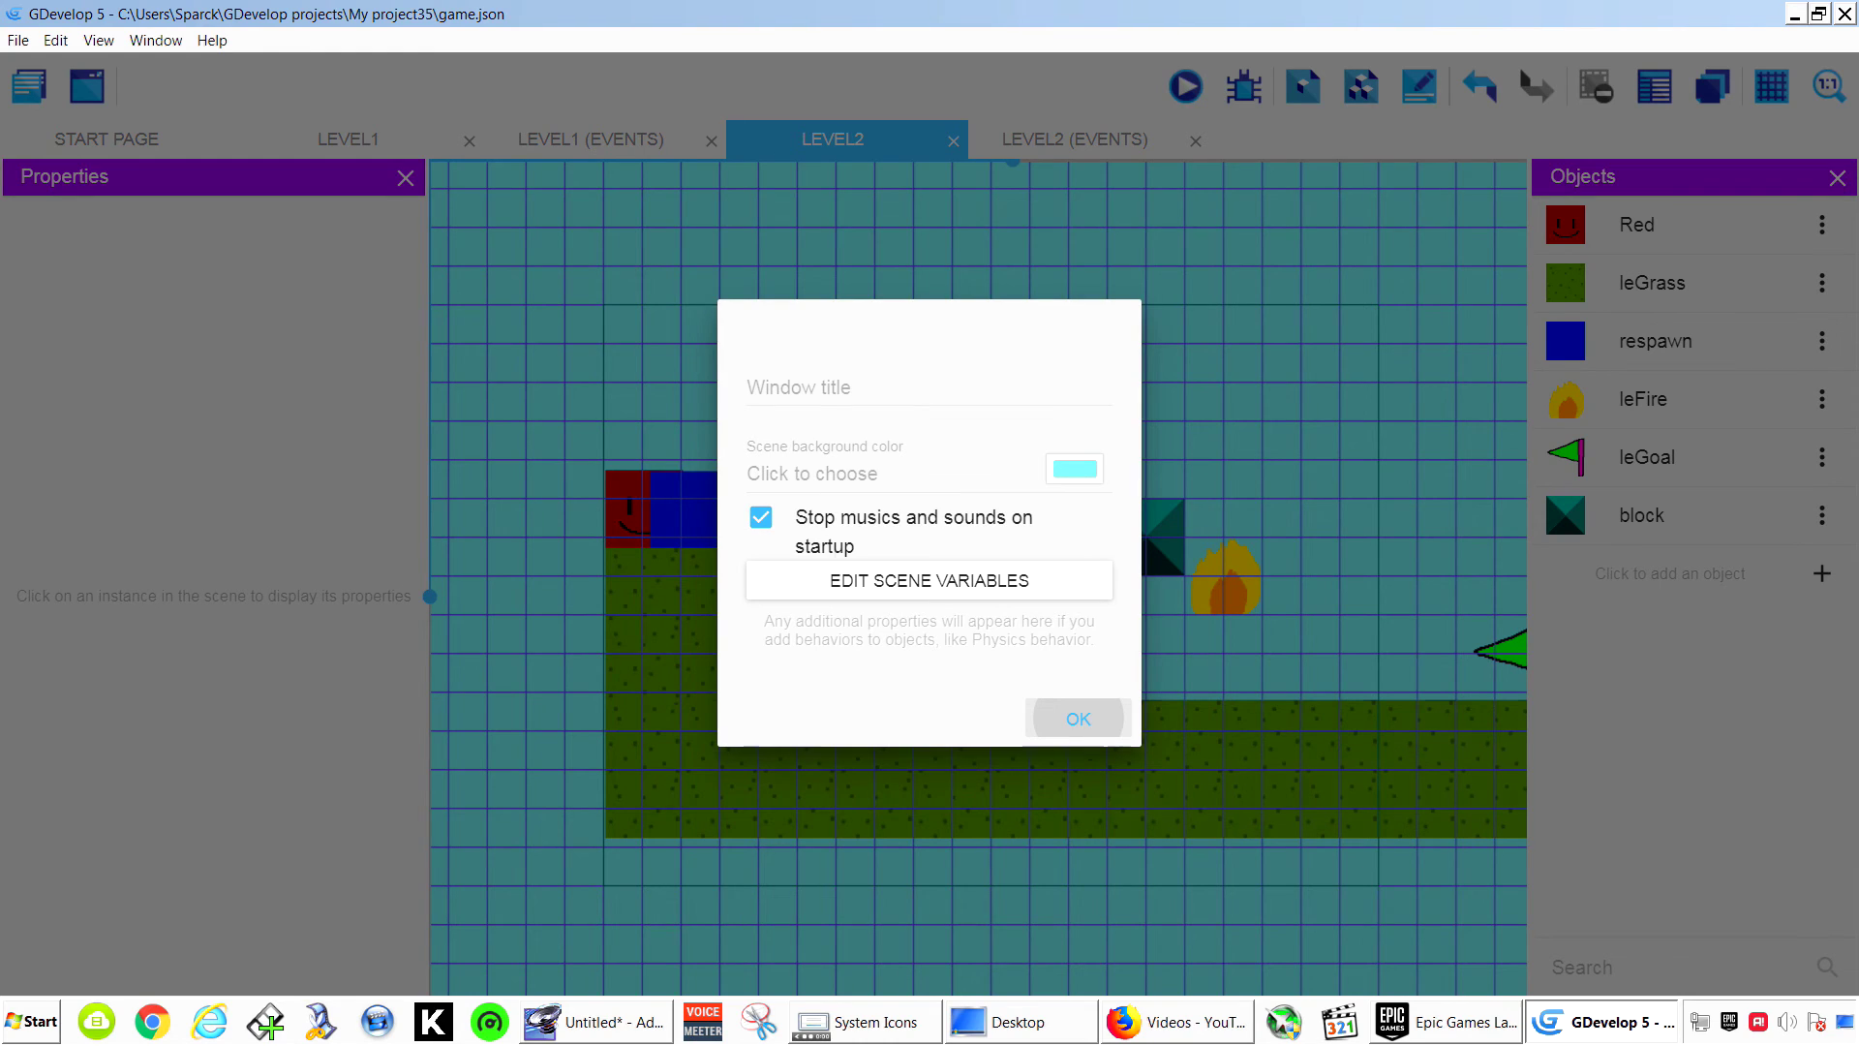
left_click(1075, 469)
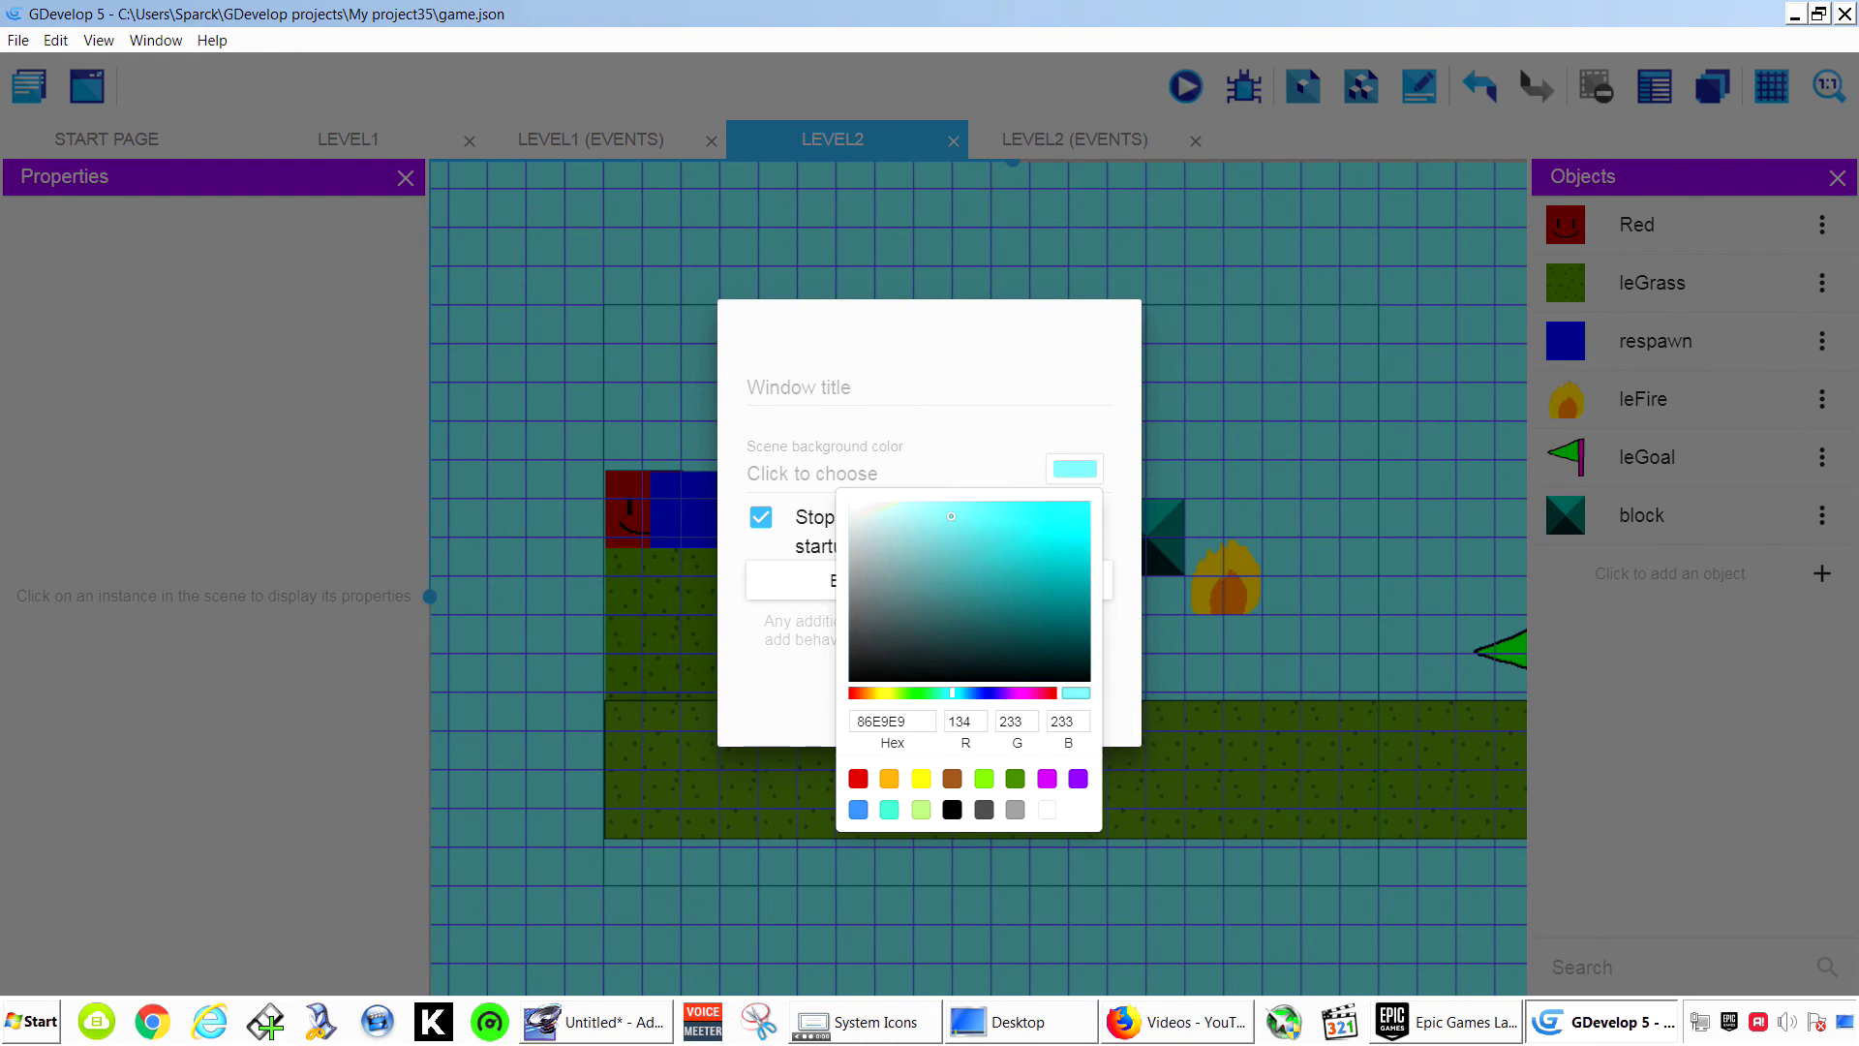
left_click(921, 810)
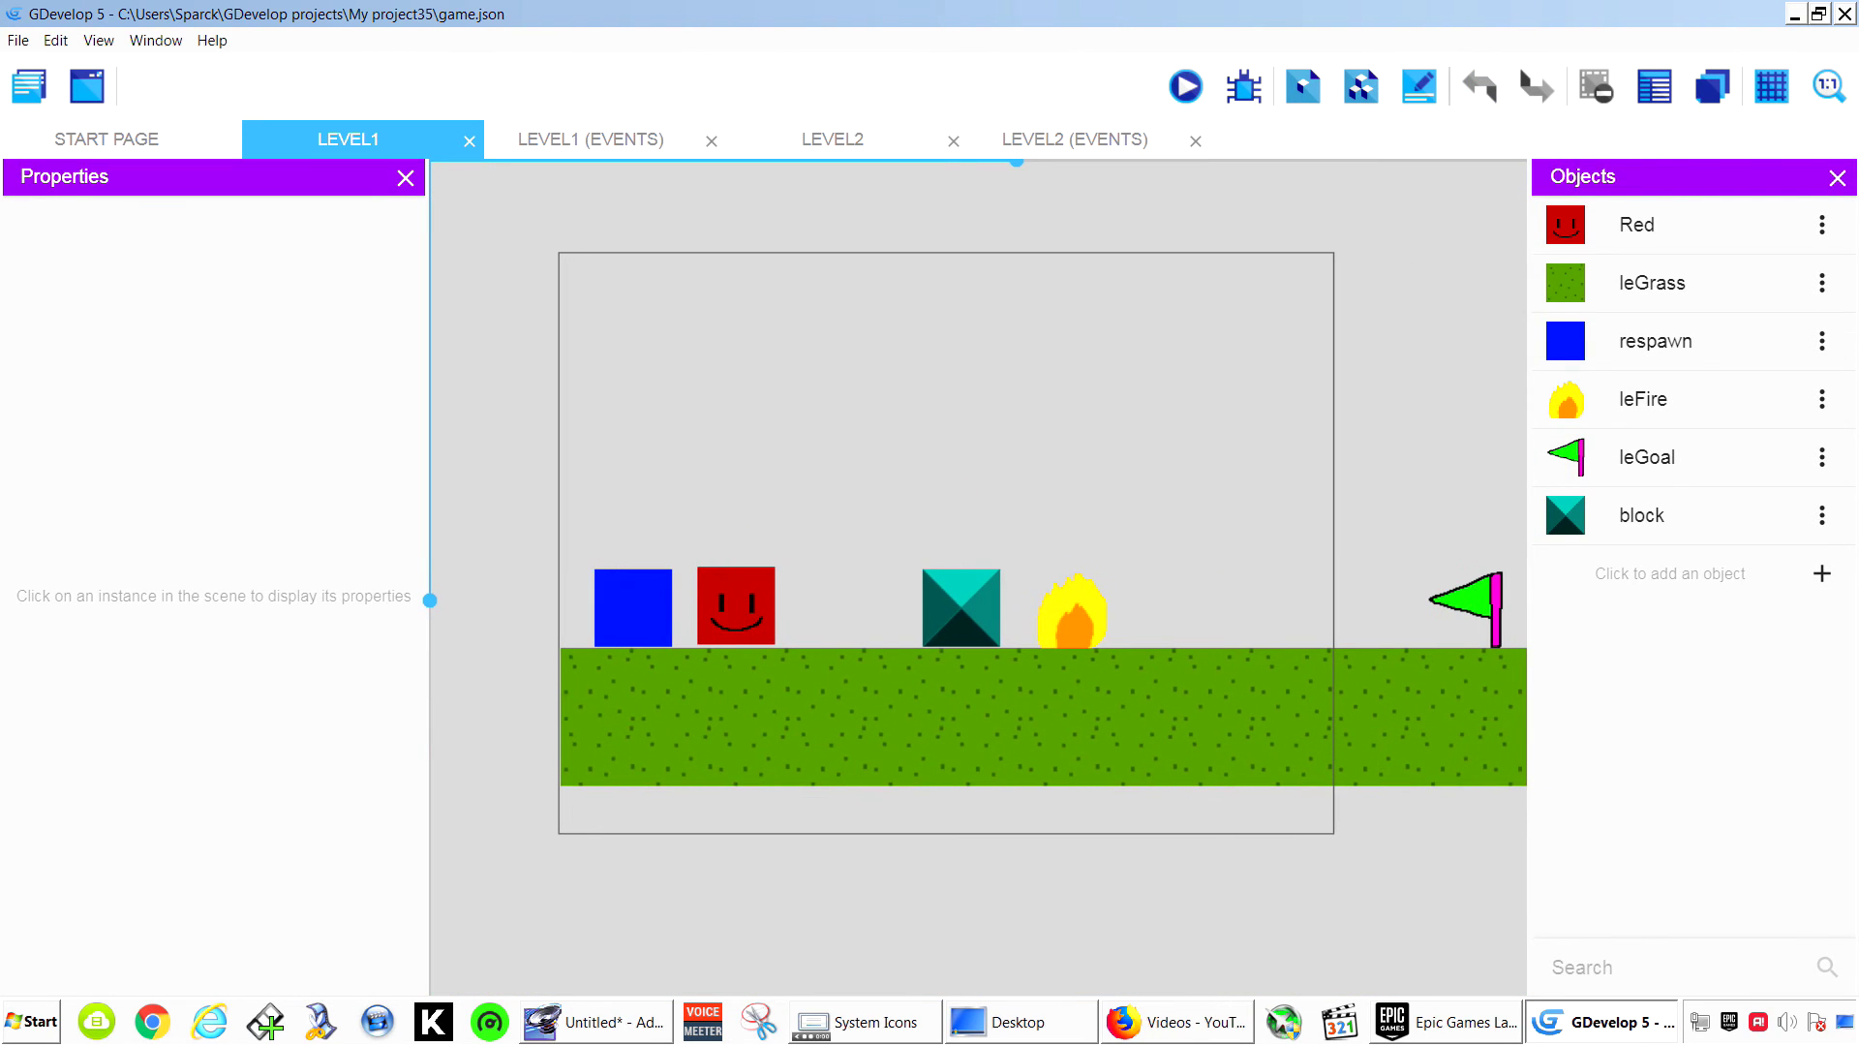
Set the Level1 scene's background color to purple in its scene properties.
right_click(856, 420)
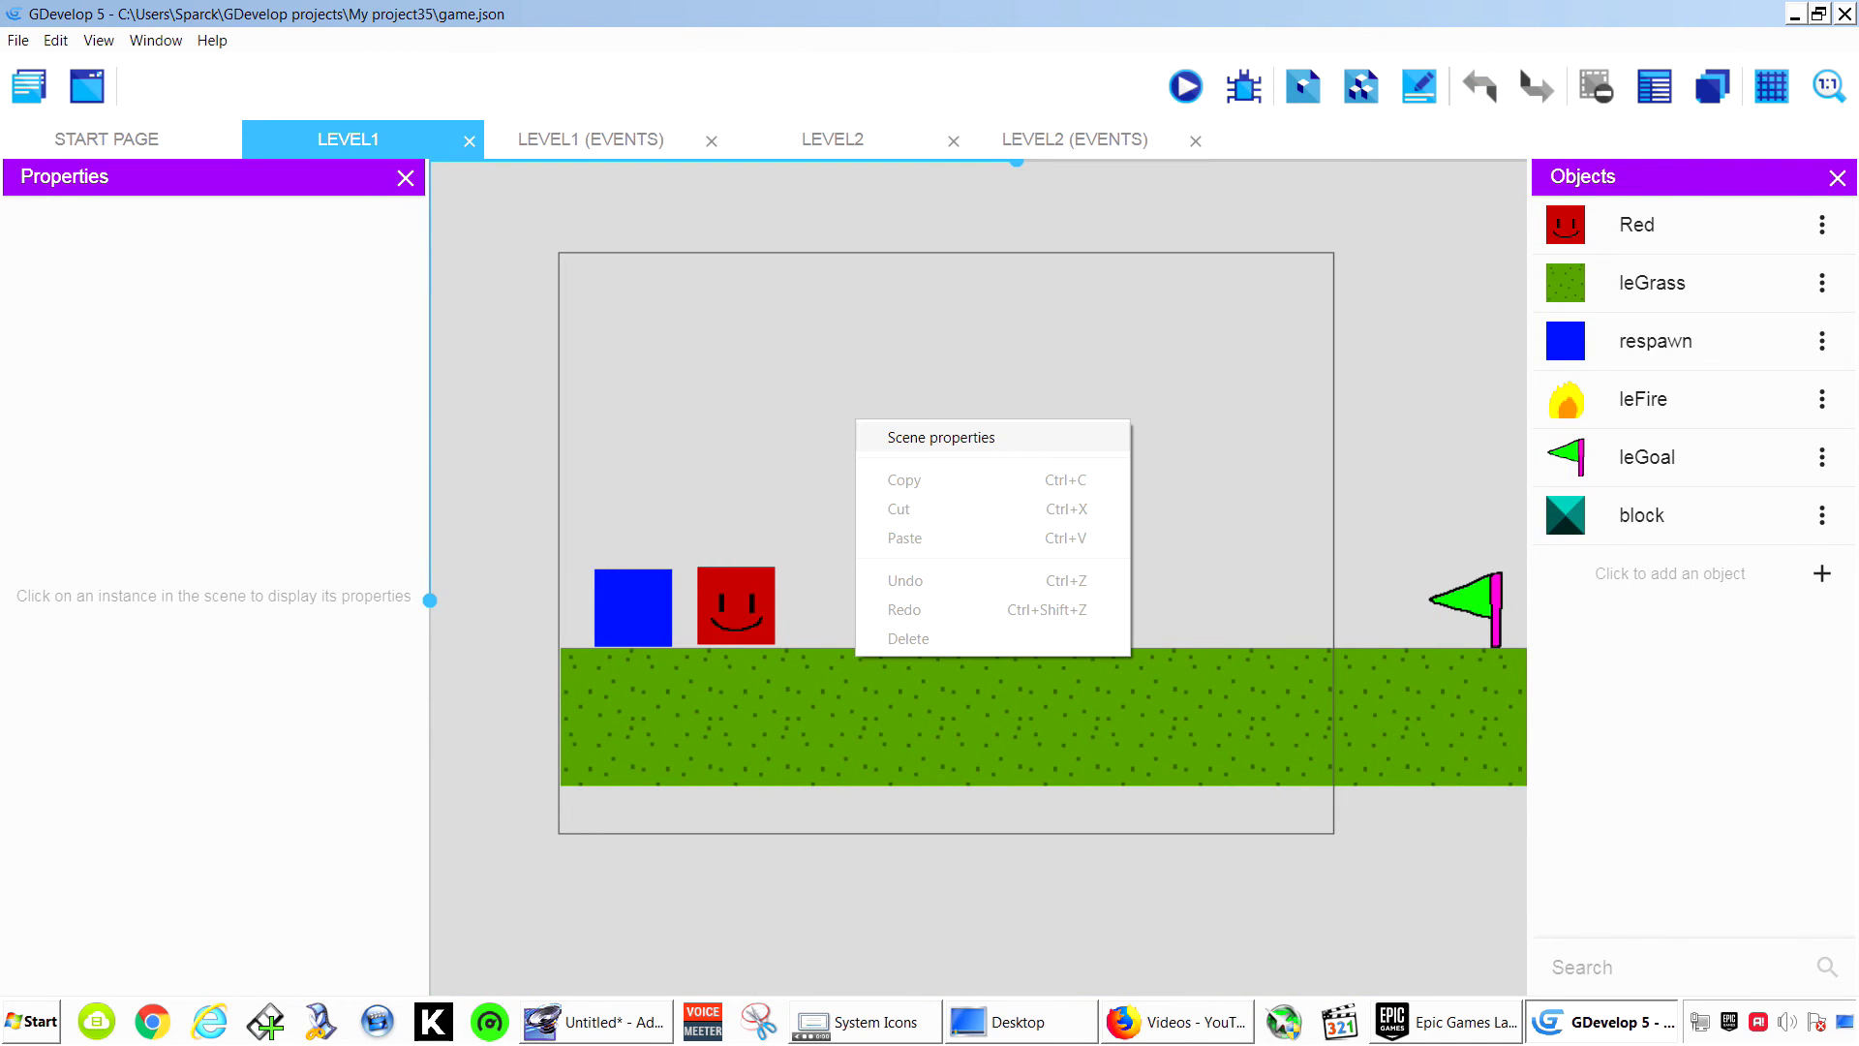
left_click(920, 434)
left_click(1074, 470)
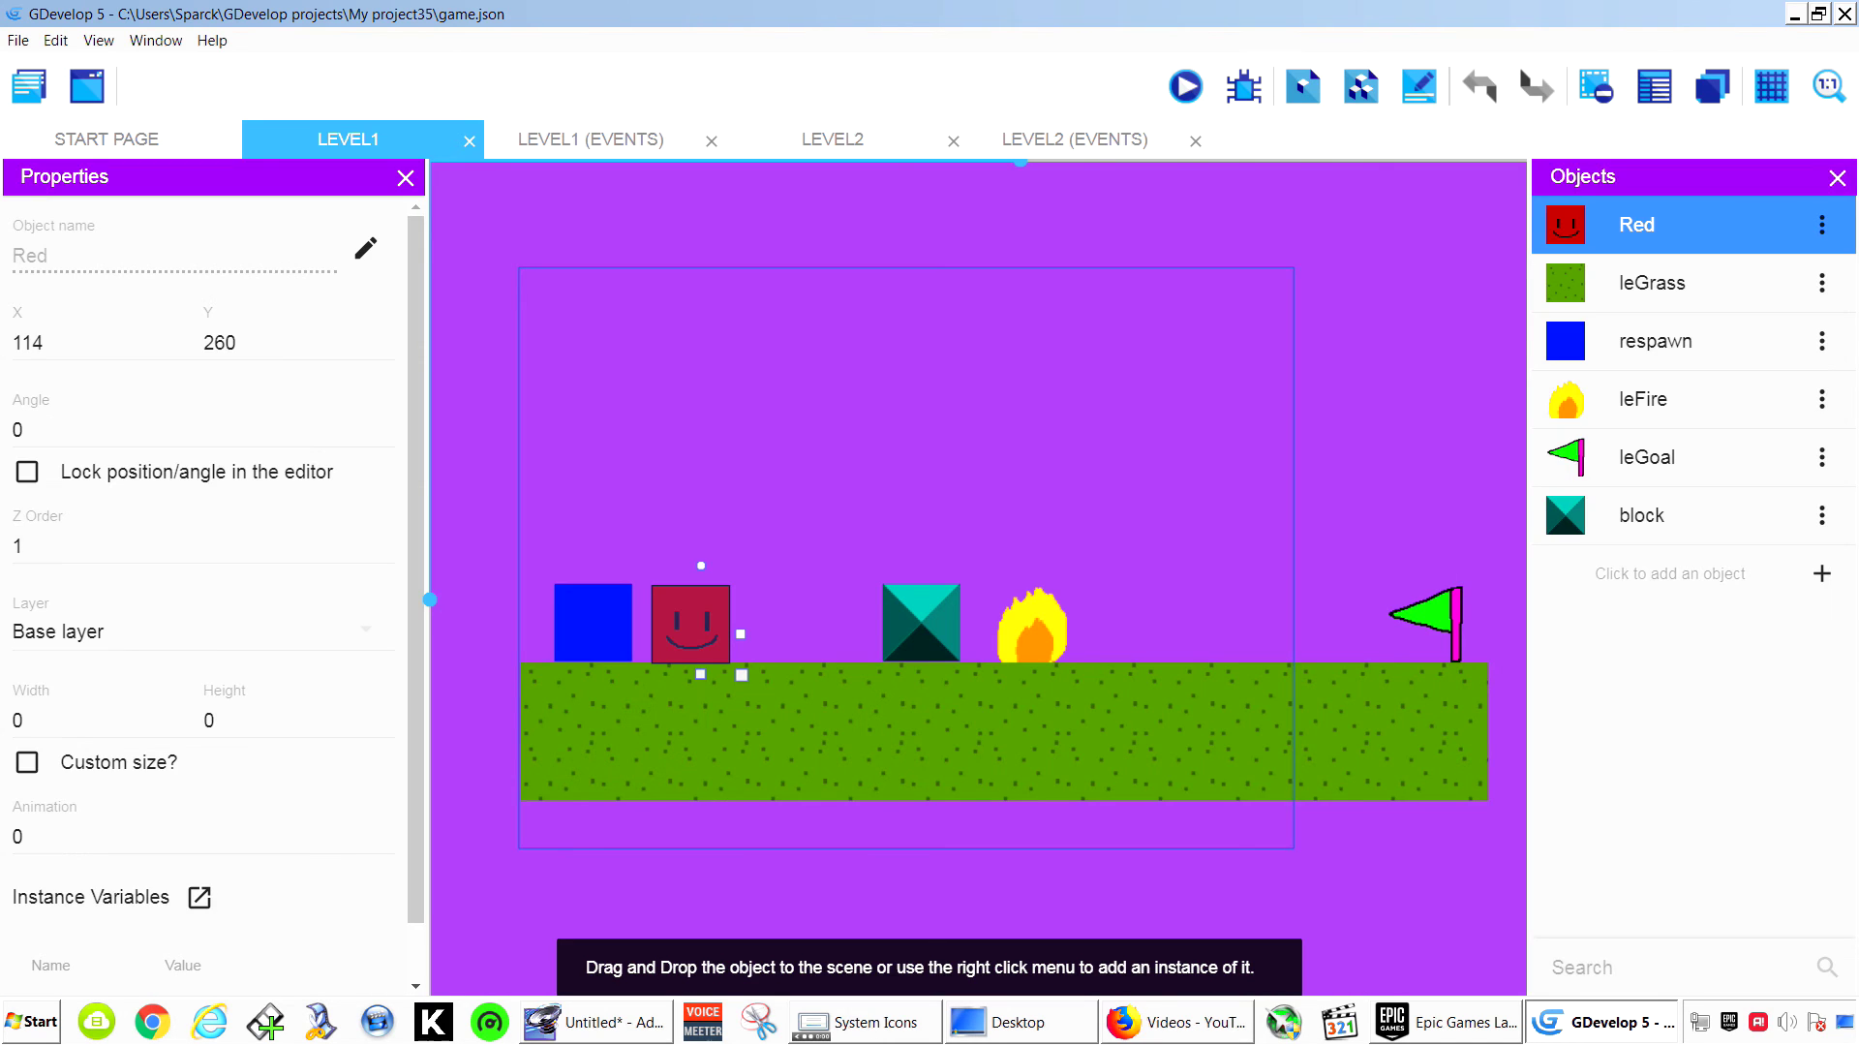
In Level1, settle Red on the grass at X 110, Y 263 and move leGoal just inside the game window frame.
left_click_drag(690, 625, 692, 625)
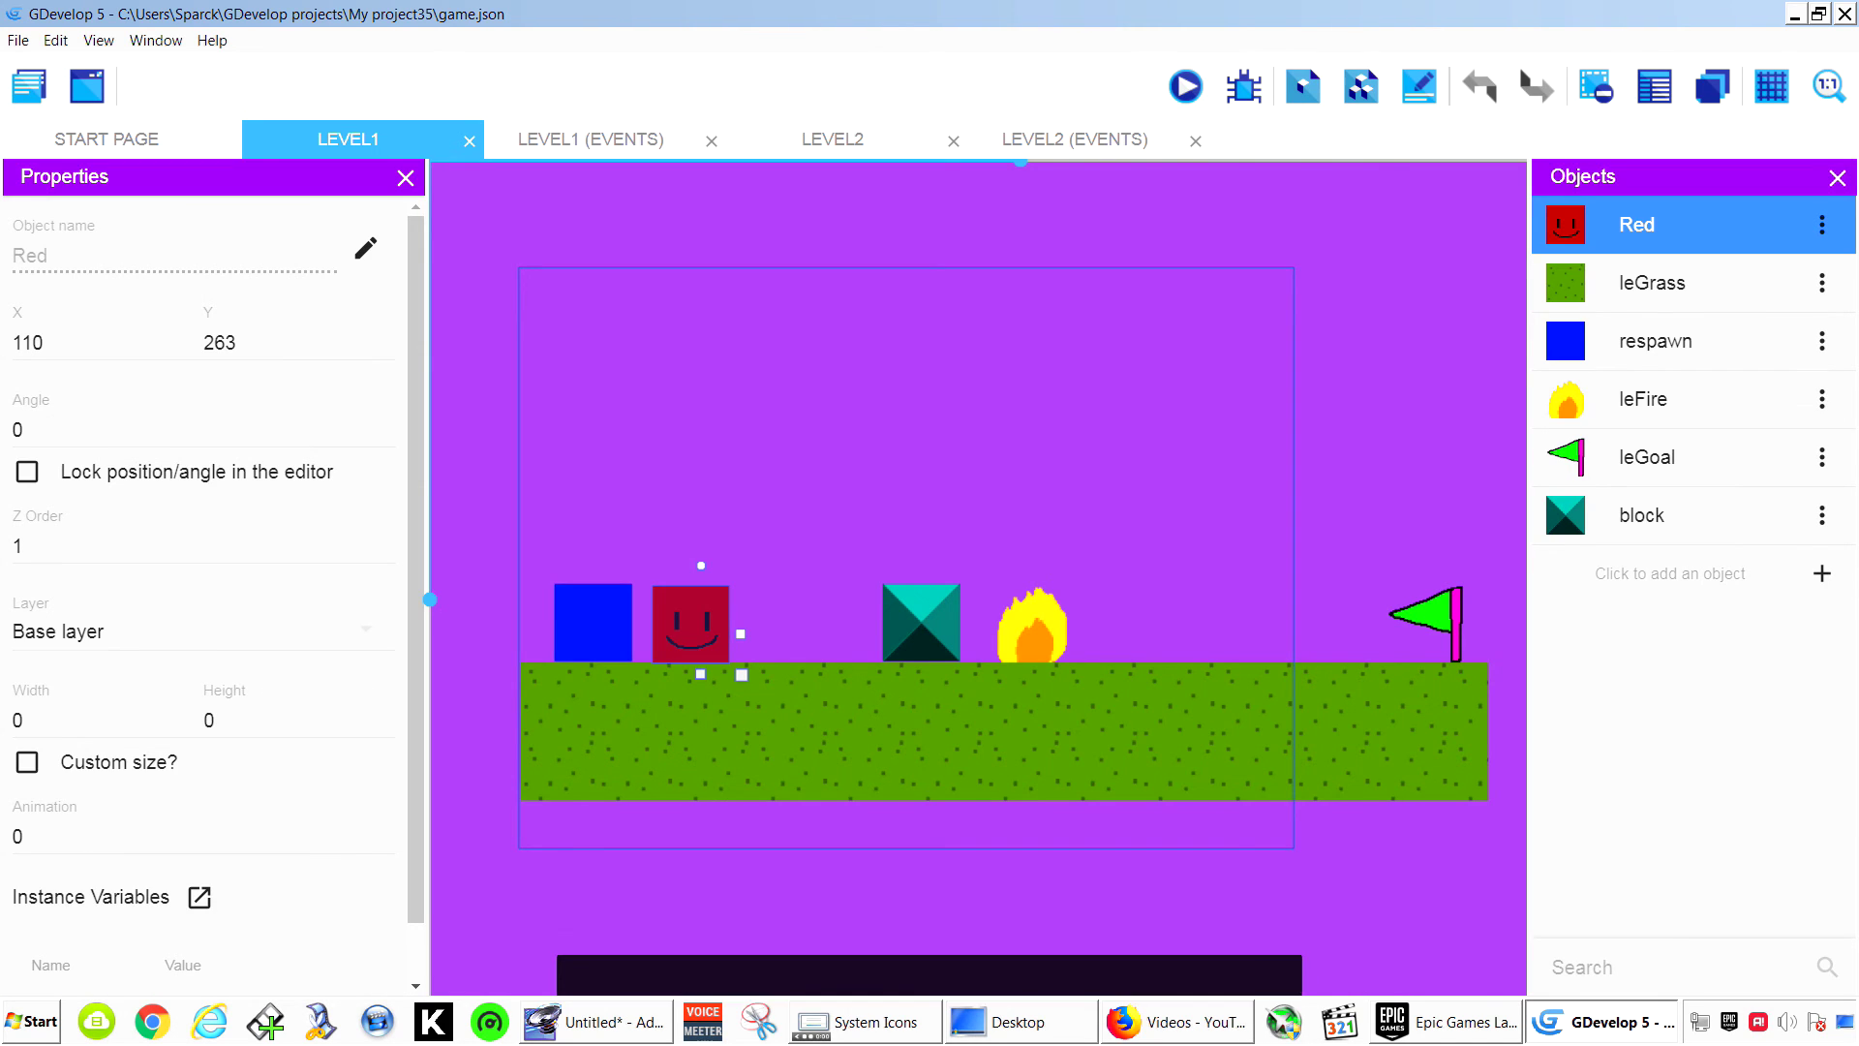
middle_click_drag(794, 484, 802, 472)
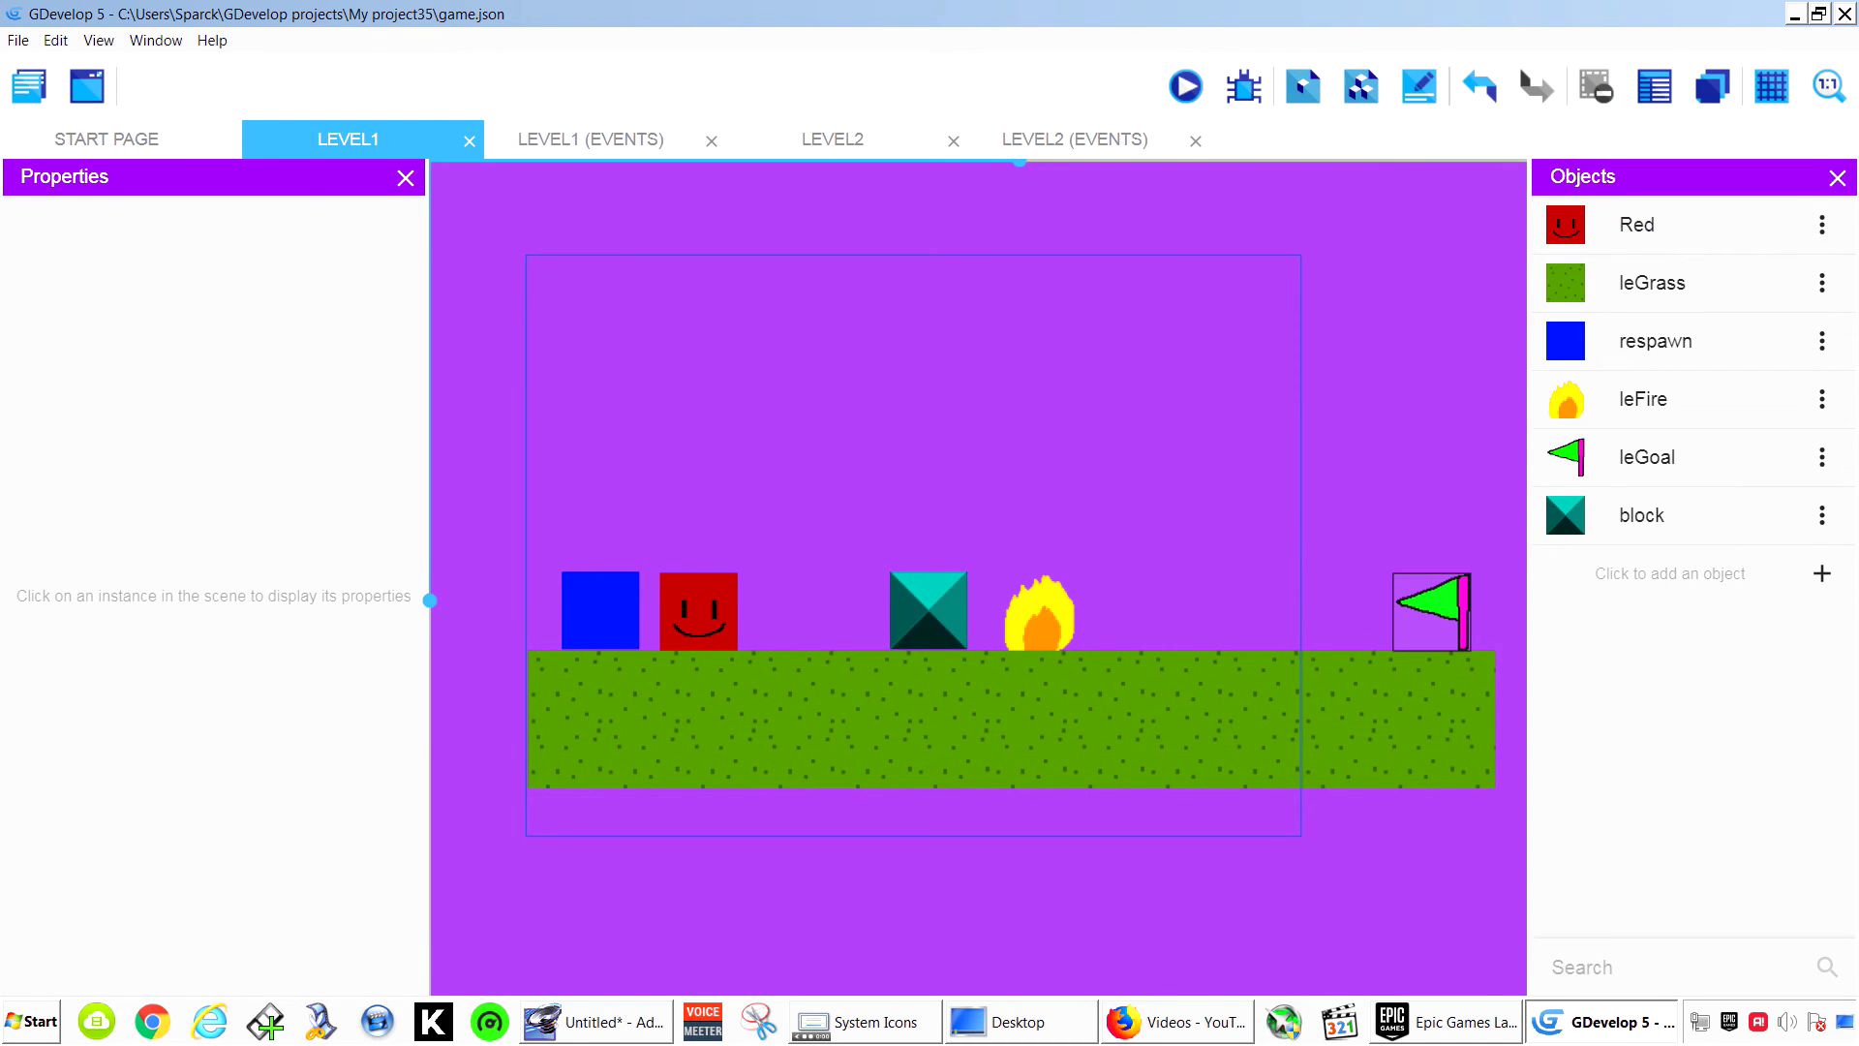
left_click_drag(1434, 610, 1255, 610)
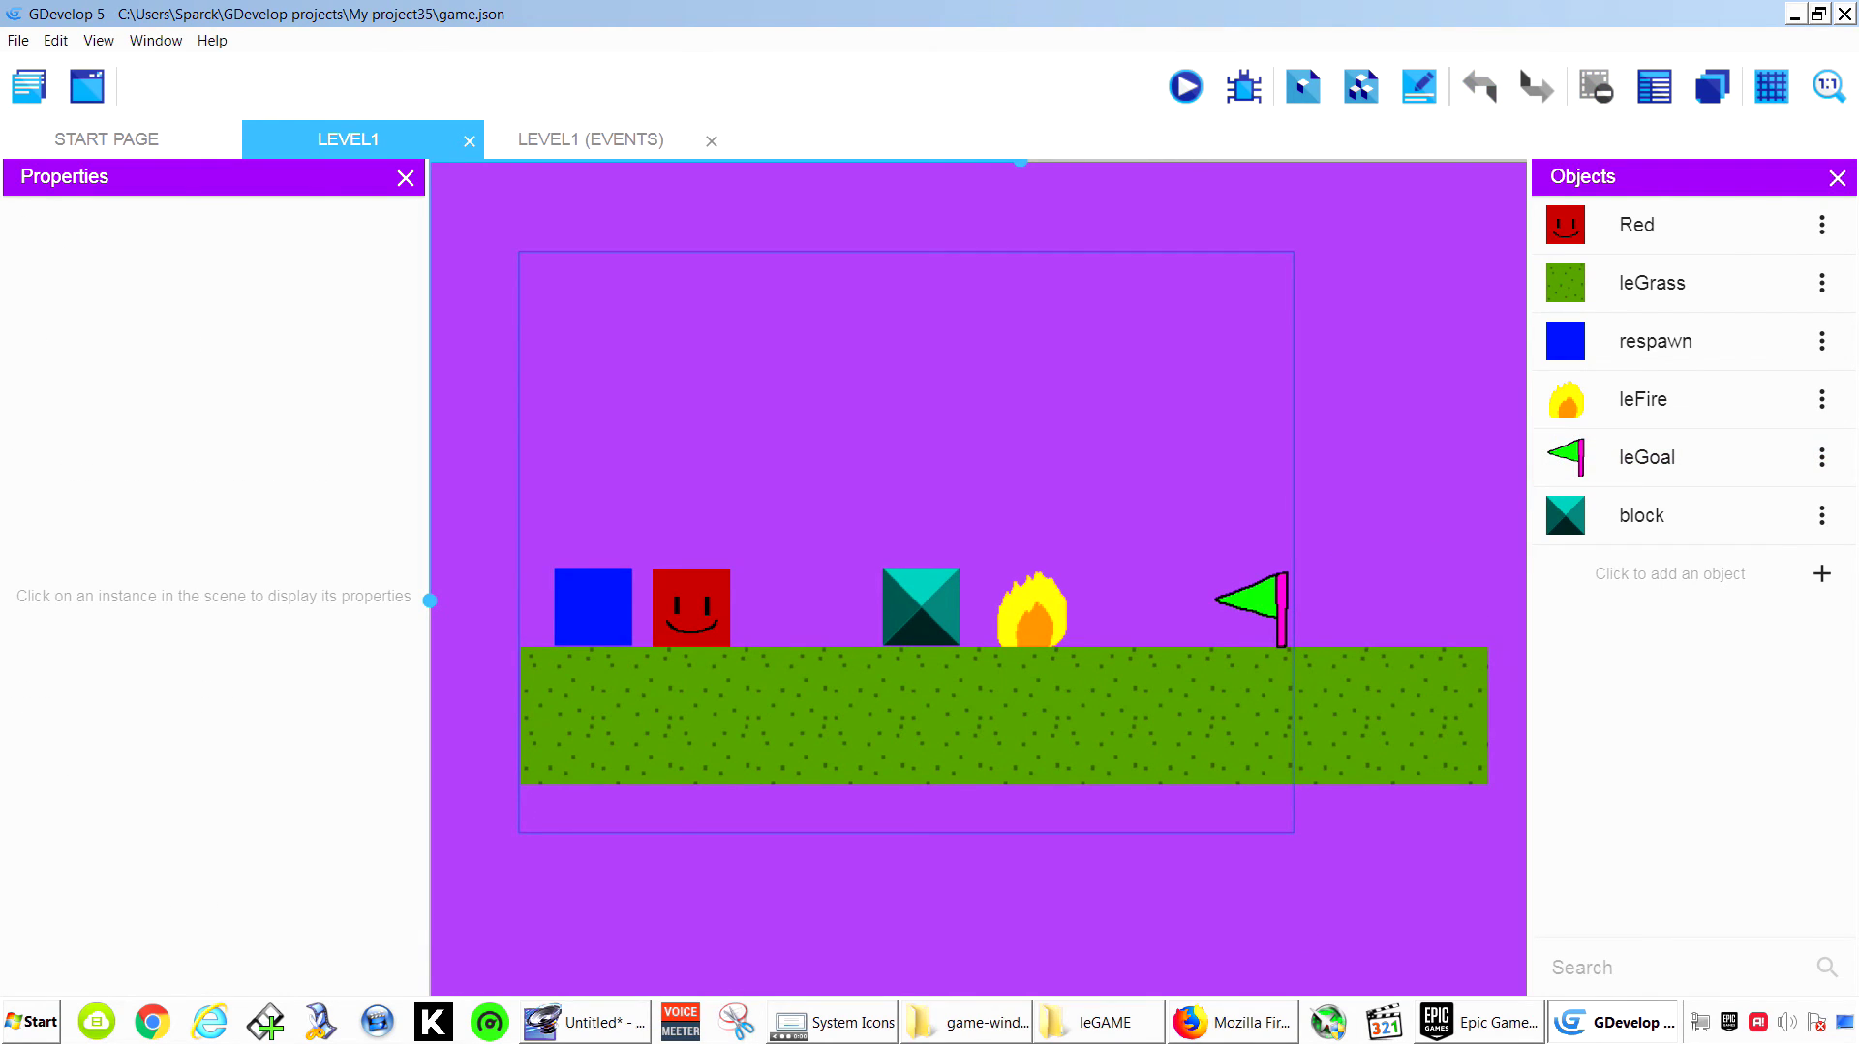
Preview the game from Level1, jumping Red over the block and leFire to leGoal, and continue playing across Level2's blocks.
left_click(1185, 87)
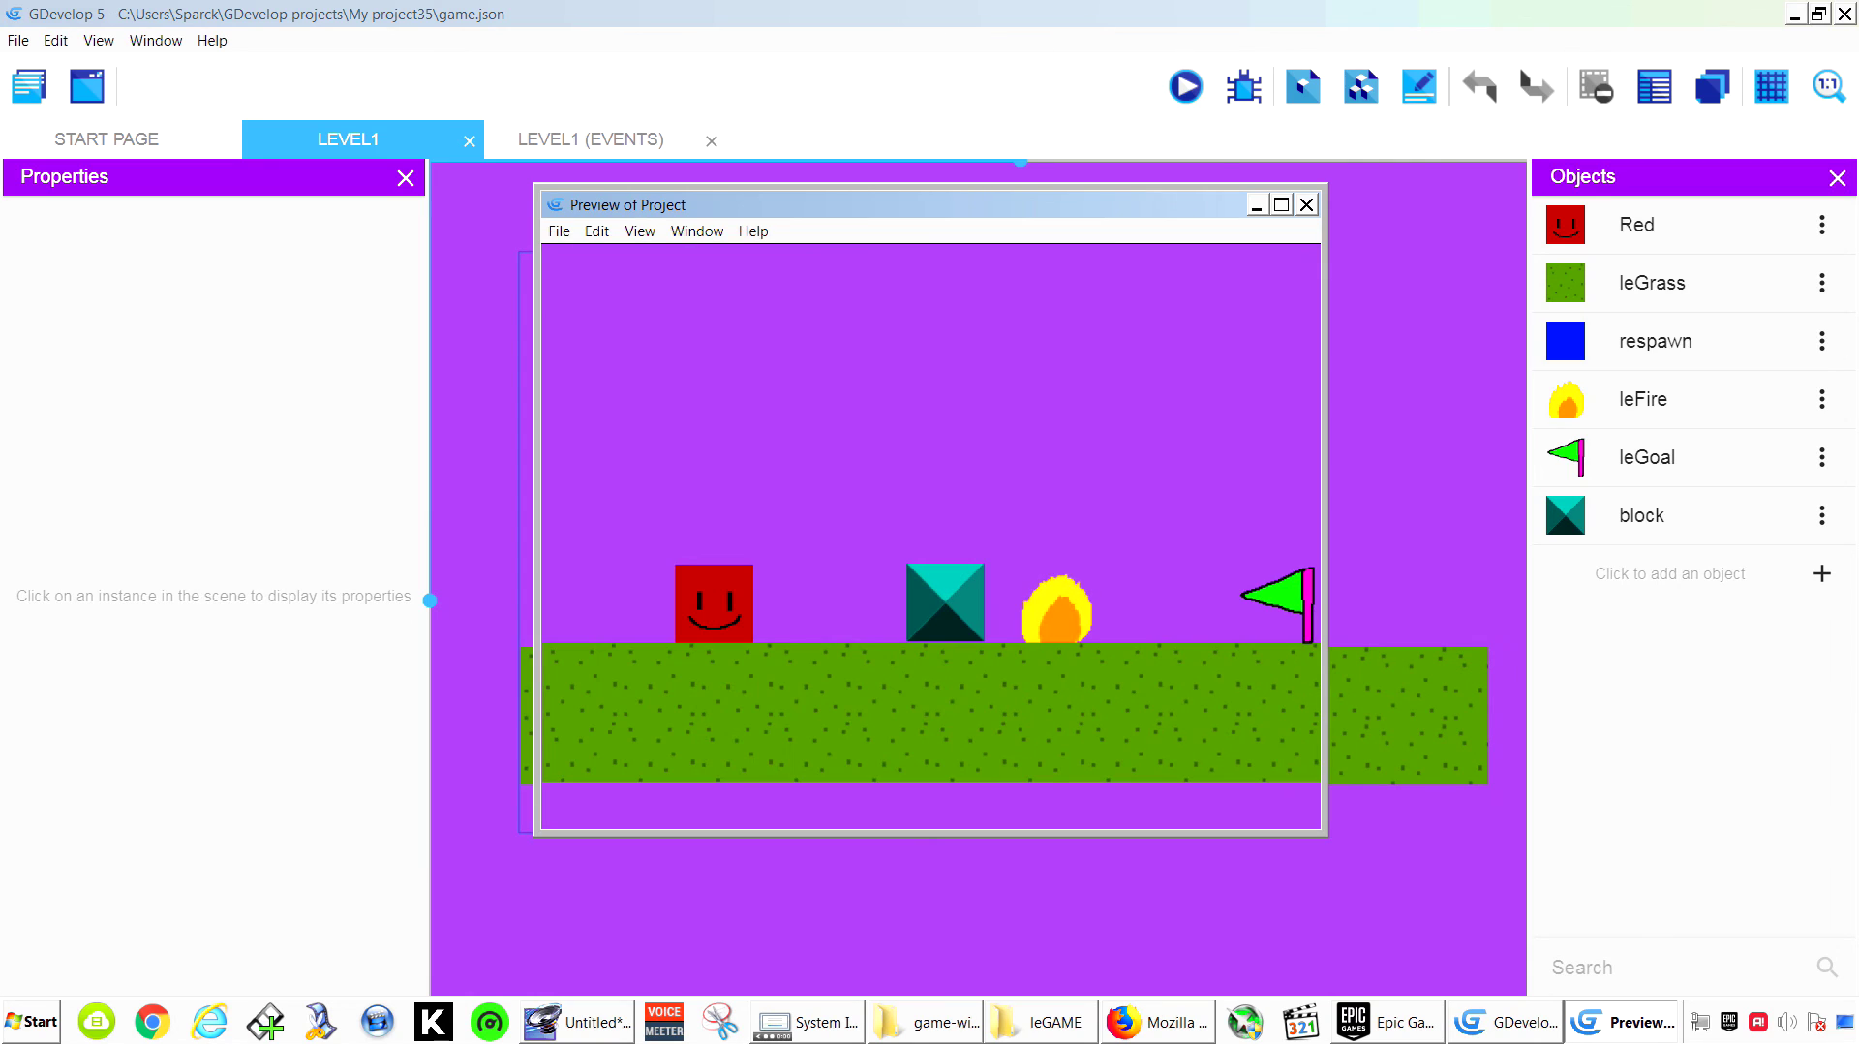
key("Right")
key("Left")
key("Right")
key("space")
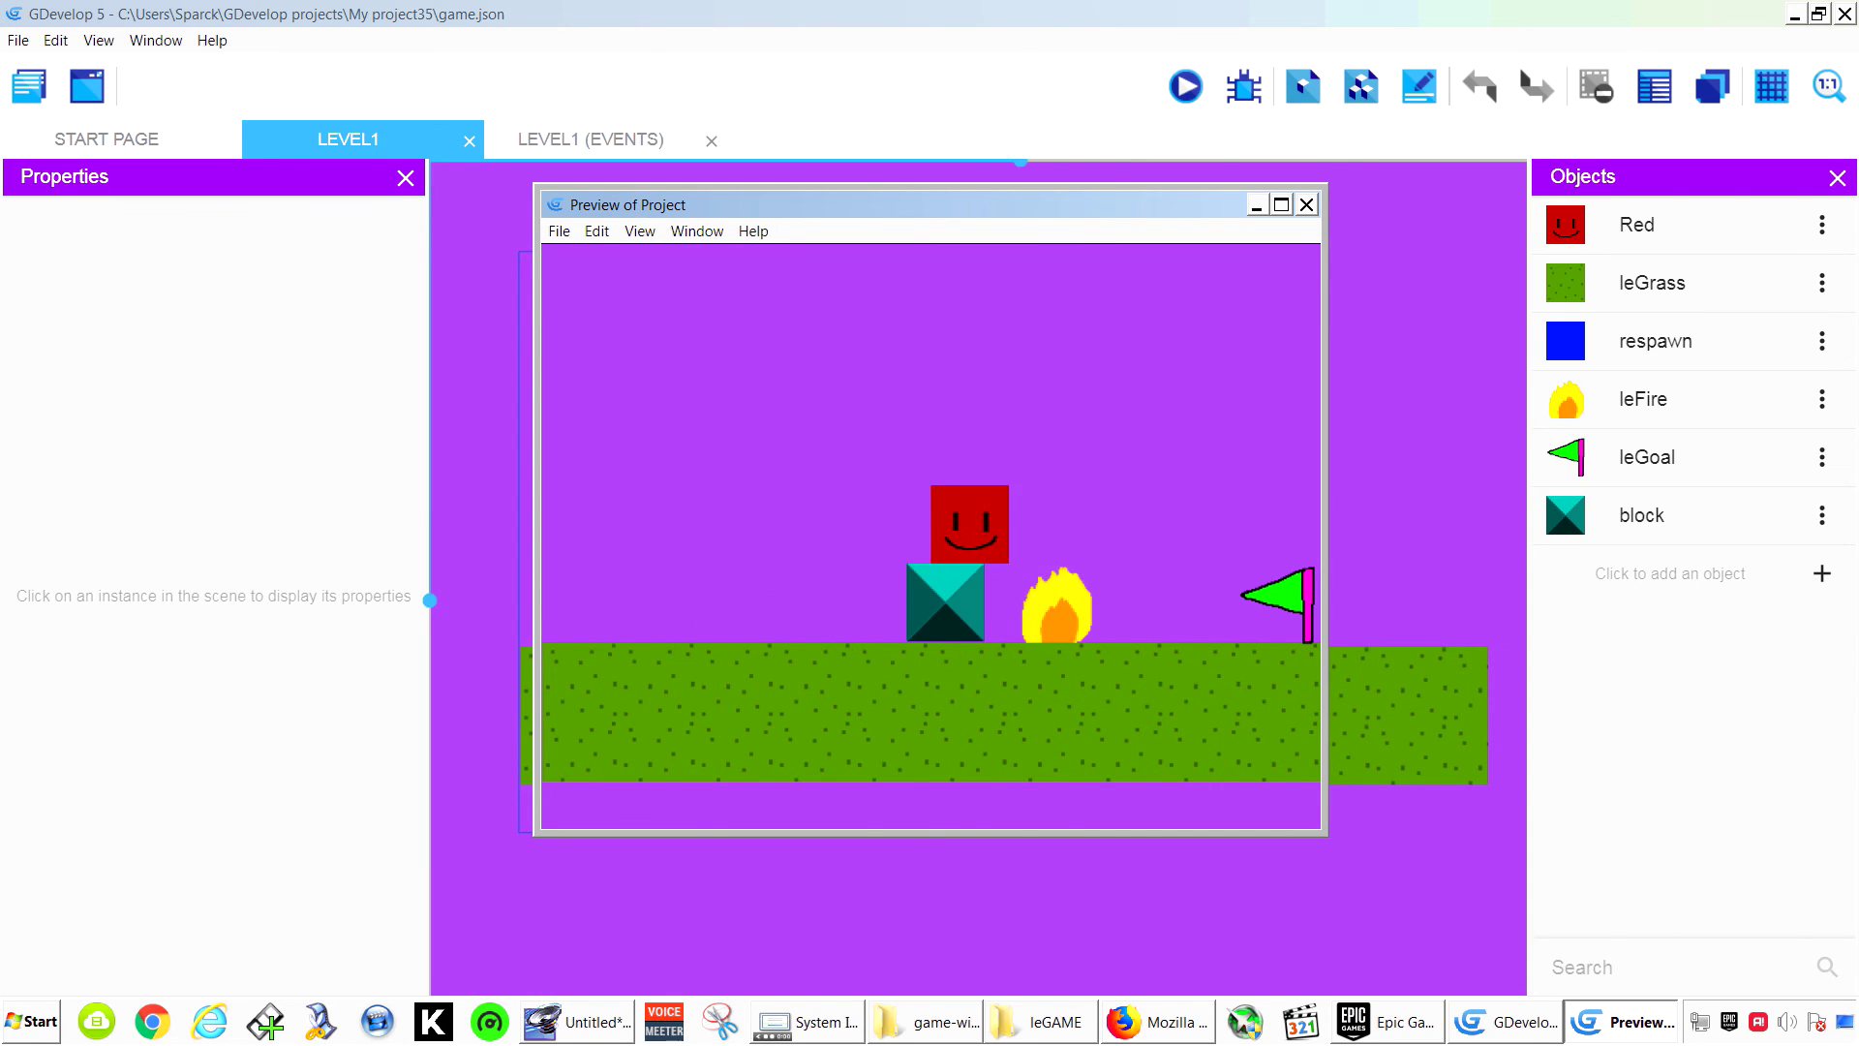
key("space")
key("Right")
key("space")
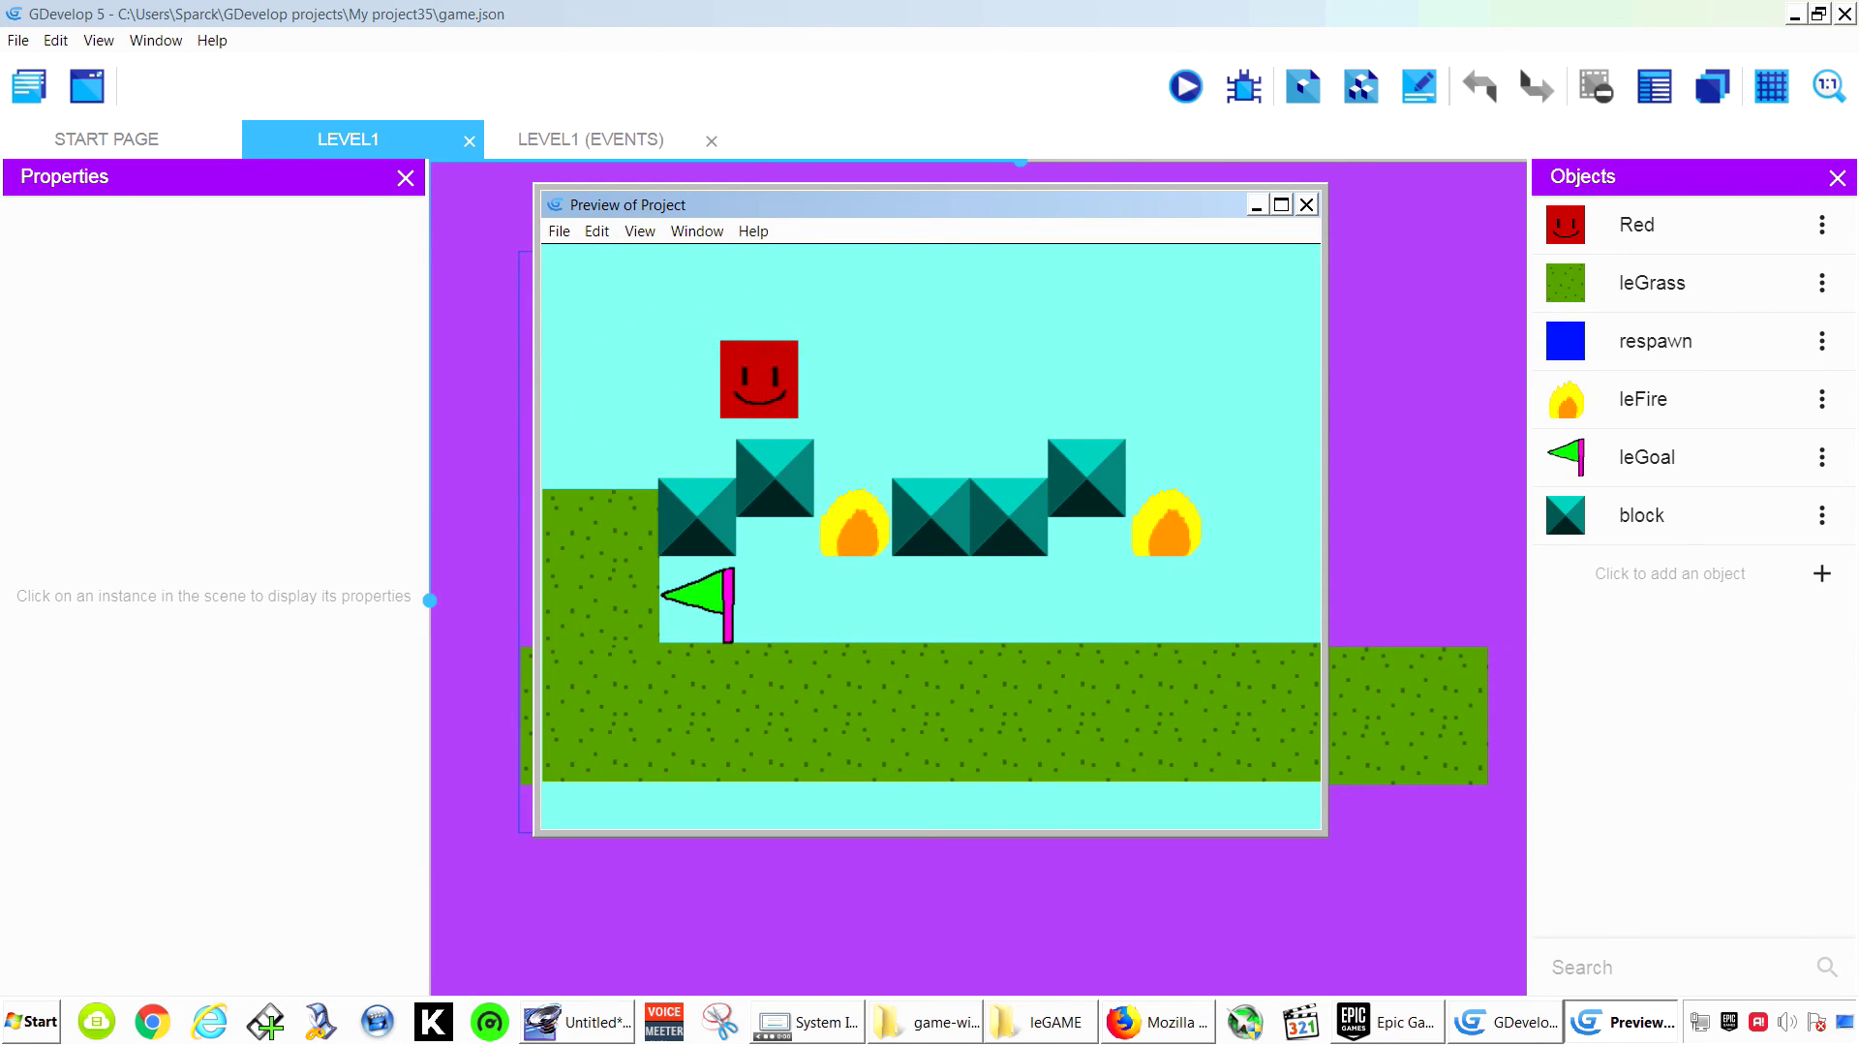
key("space")
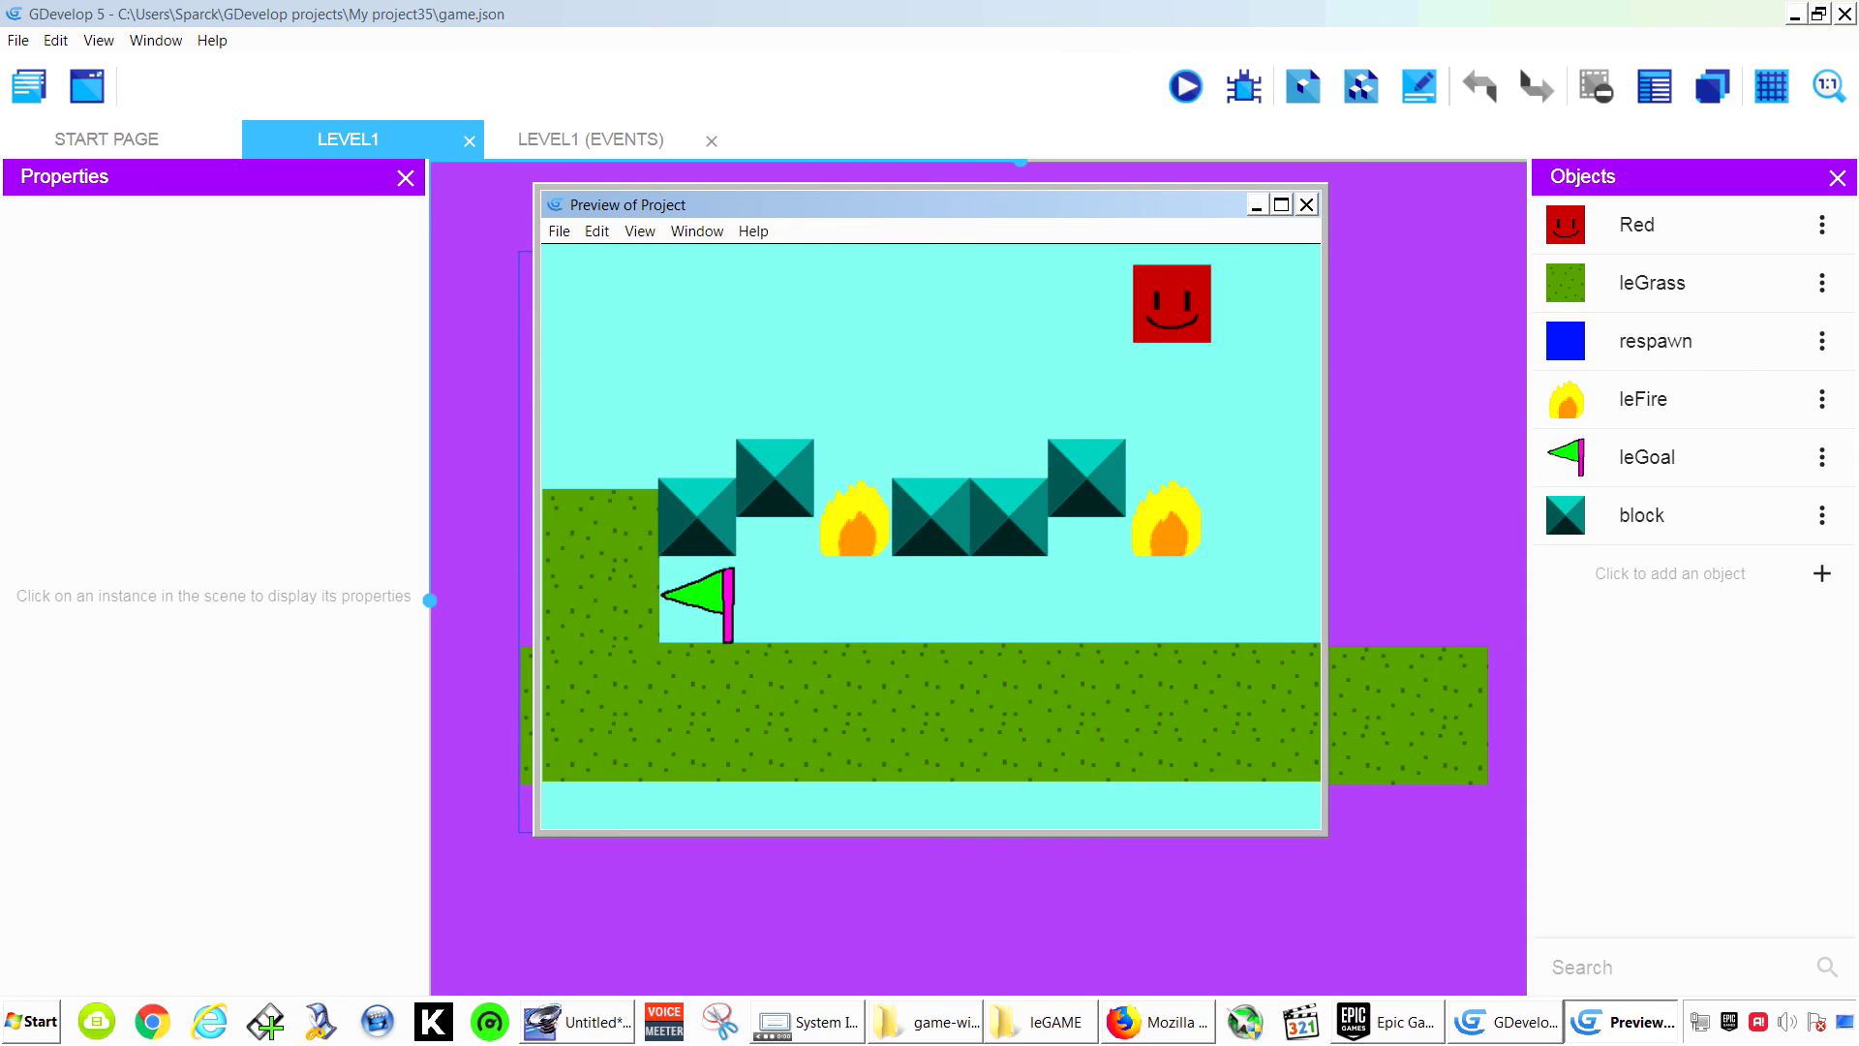
key("Left")
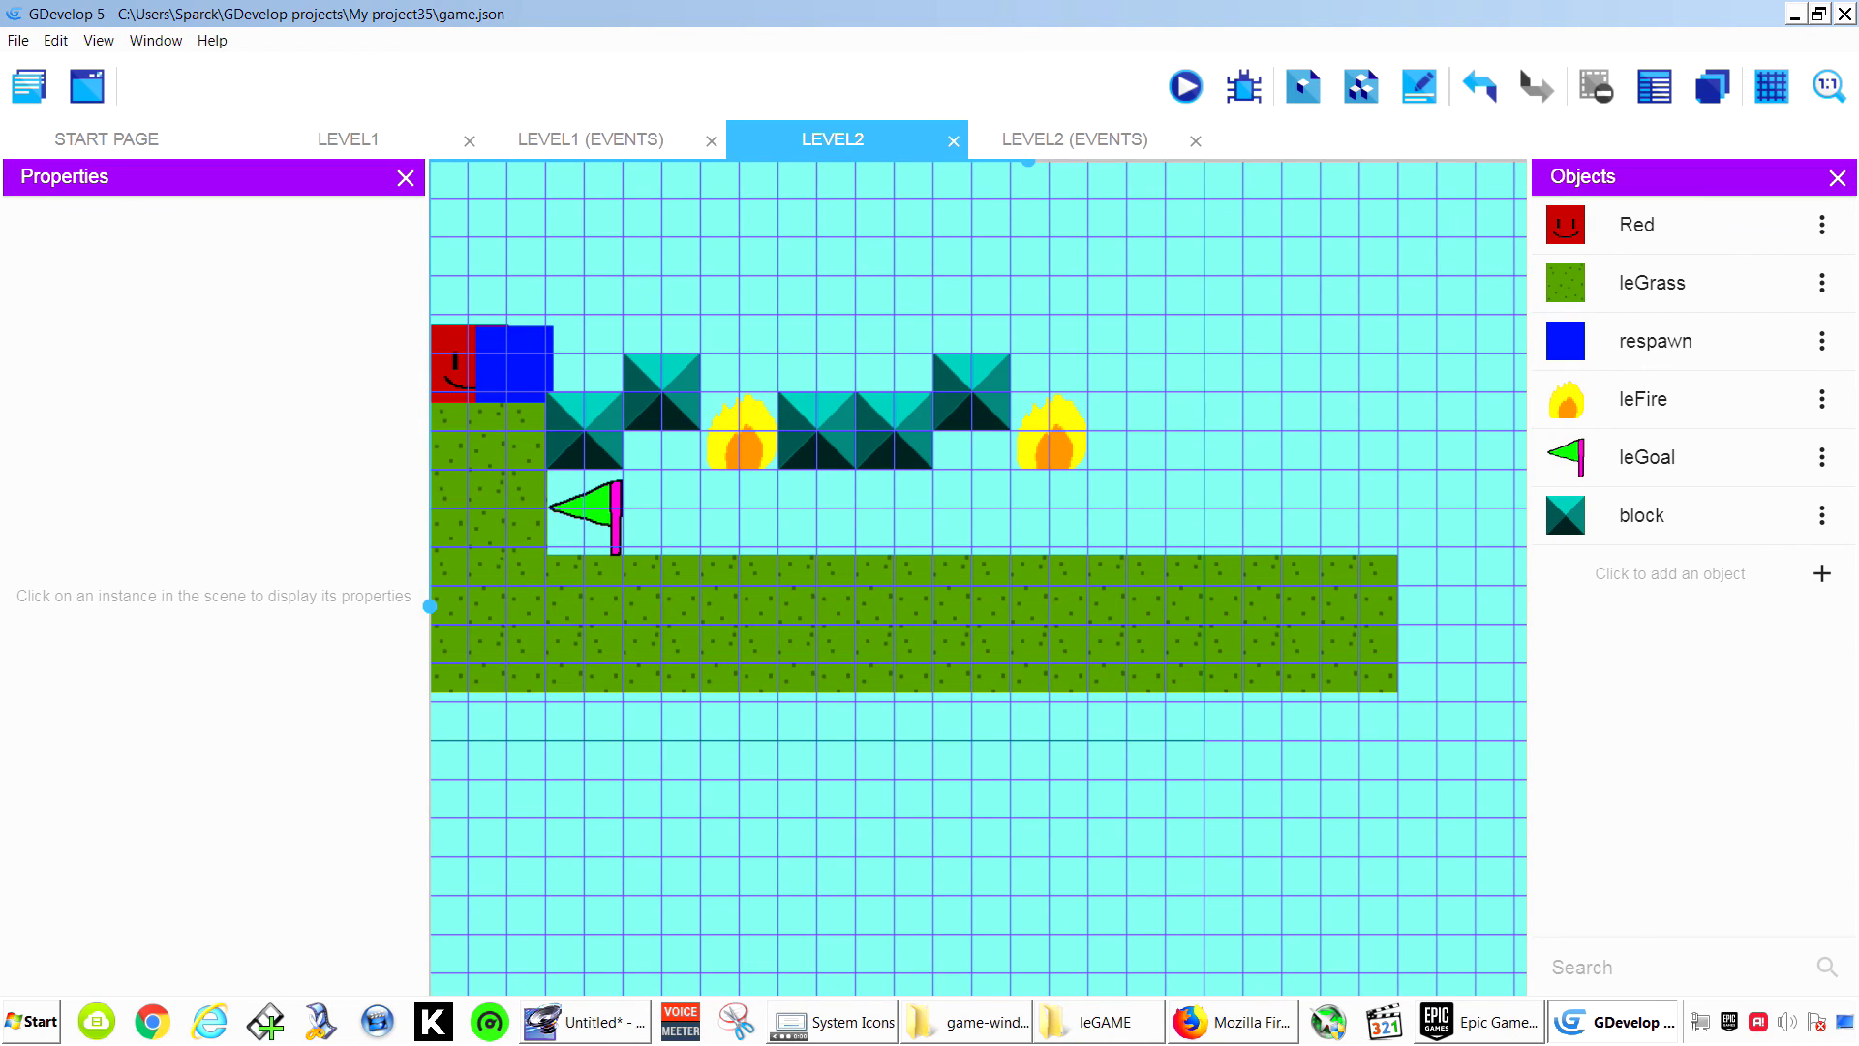
In the Level2 events, add a Change the scene action to the event where Red collides with leGoal.
middle_click_drag(871, 522, 1078, 650)
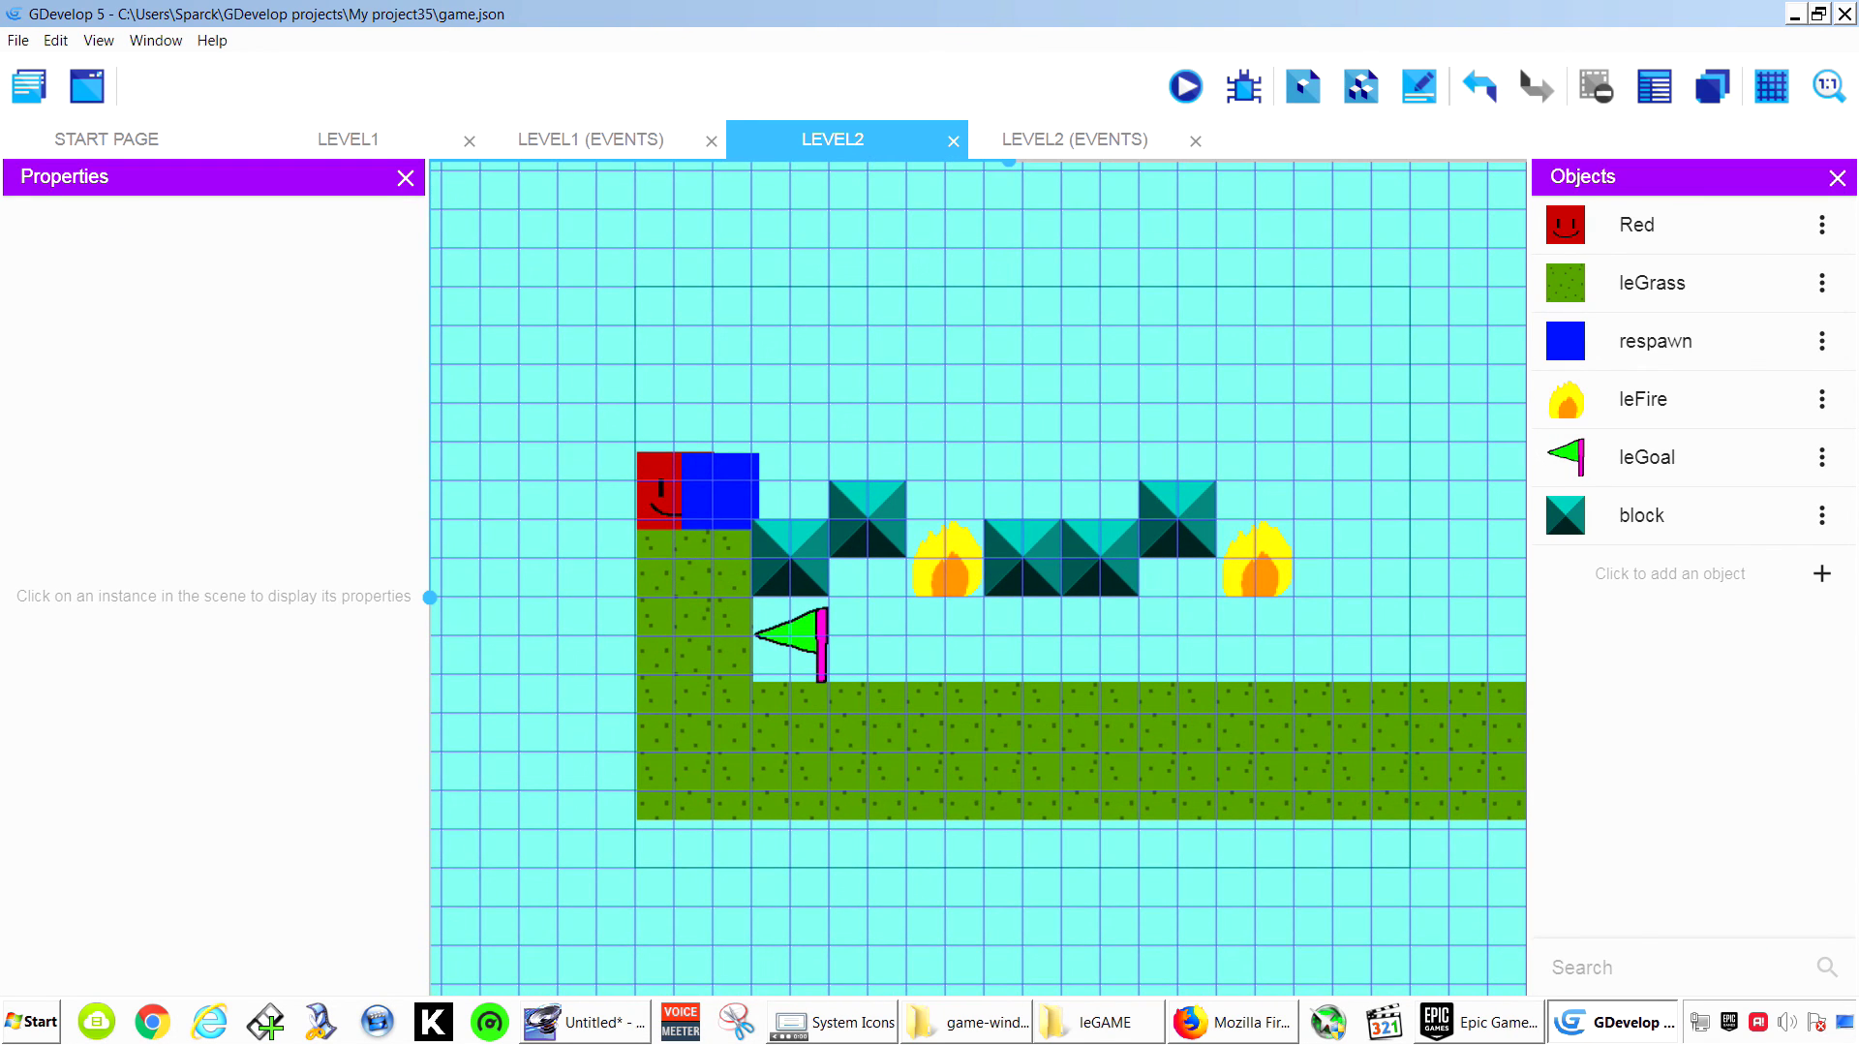
left_click(1083, 139)
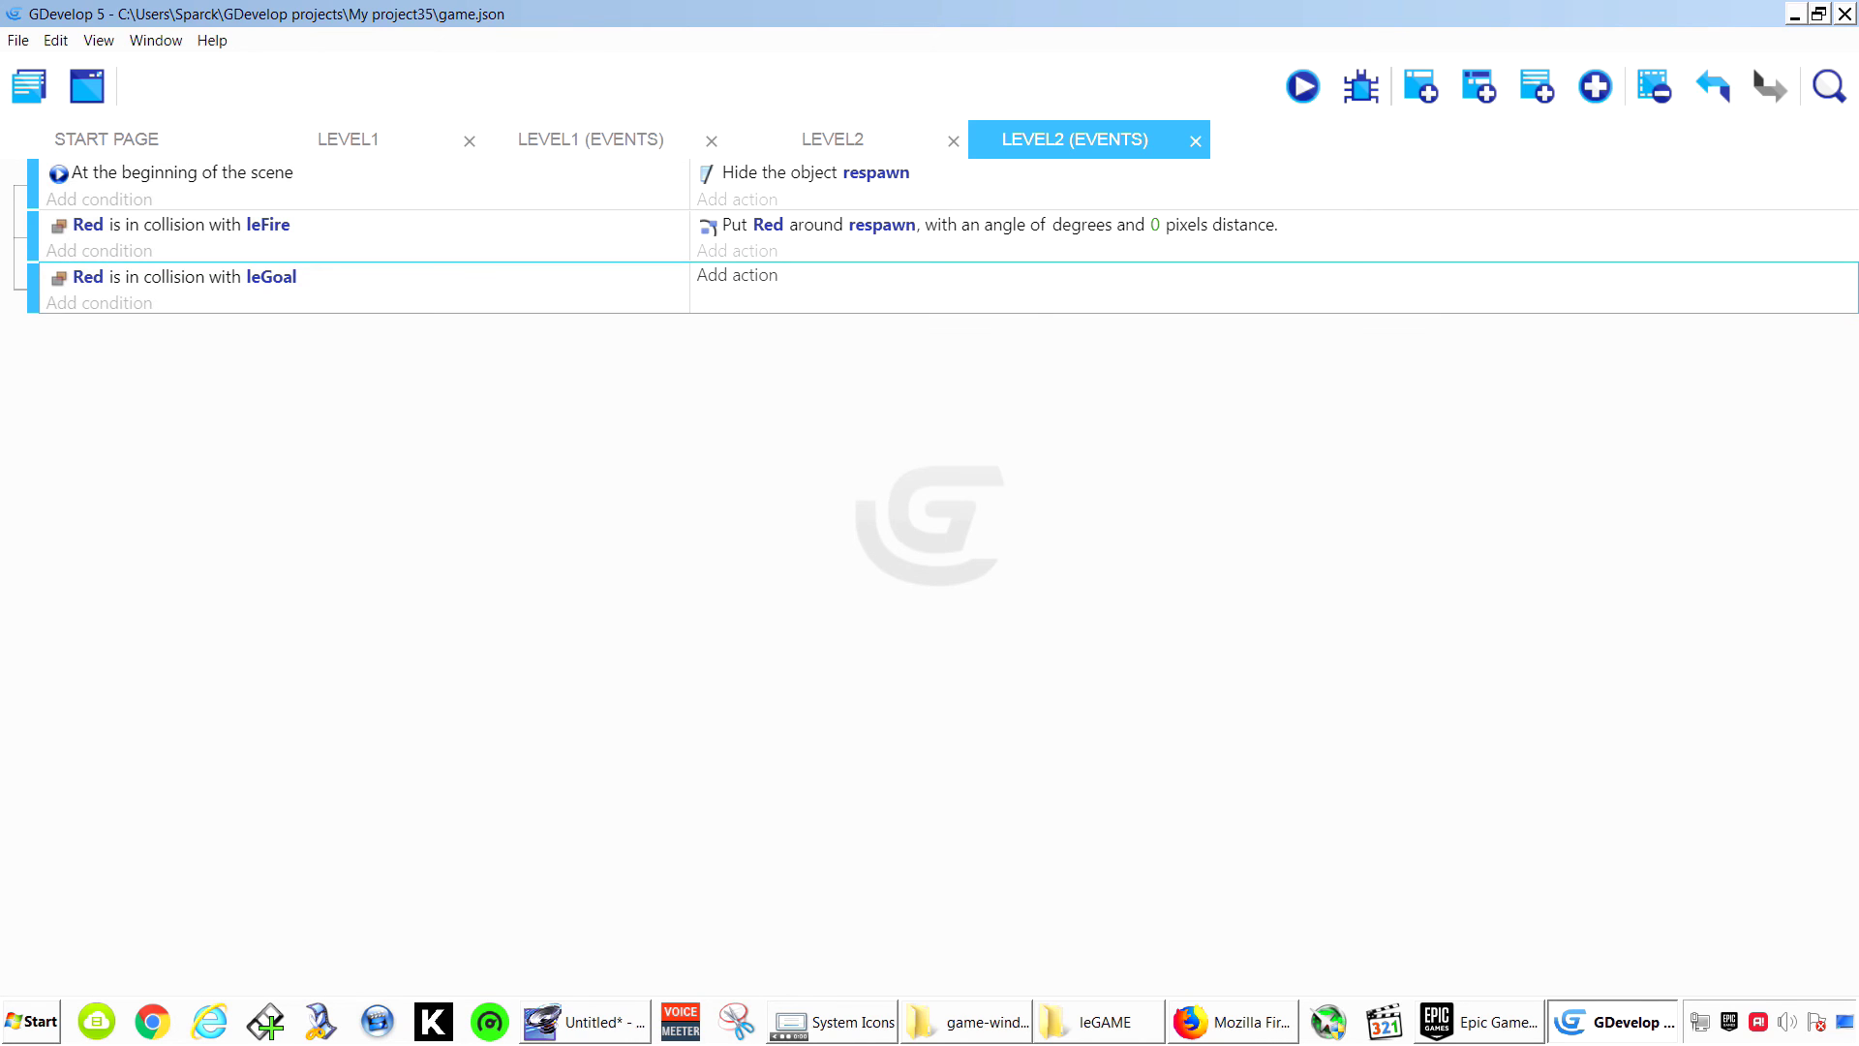
left_click(740, 275)
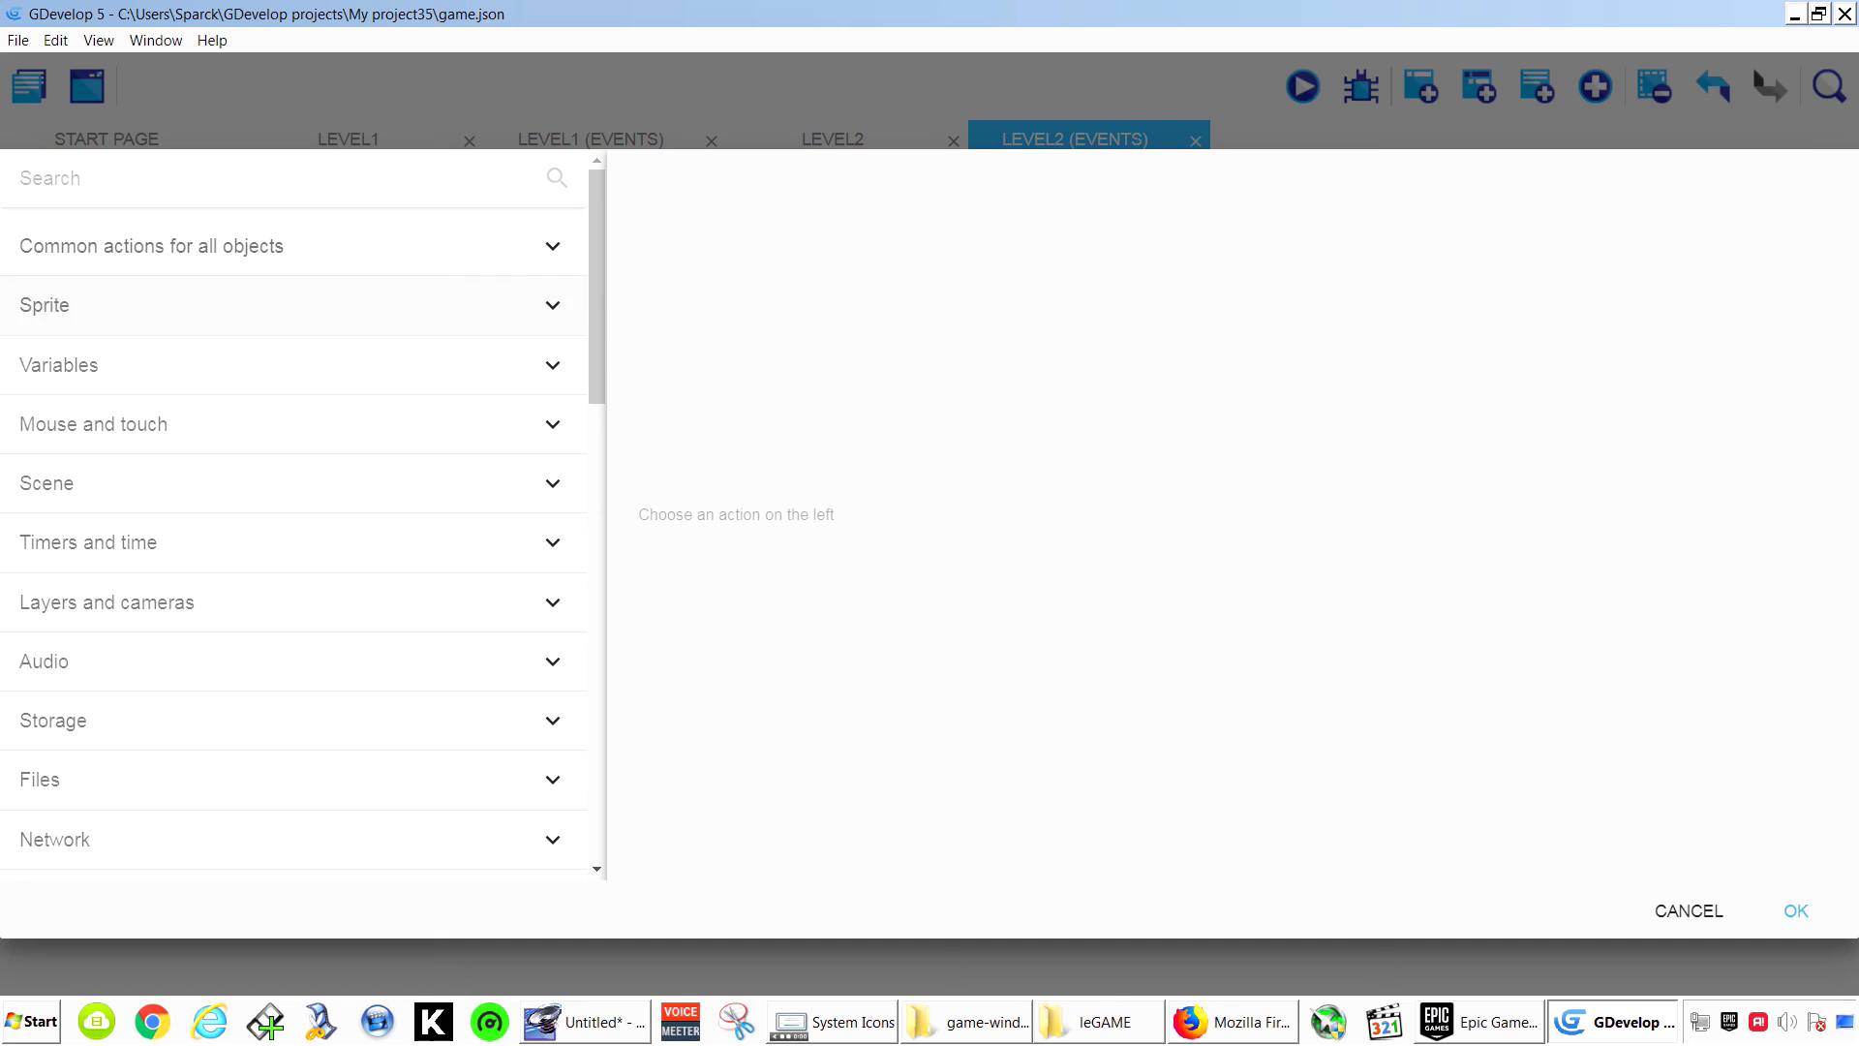
left_click(145, 484)
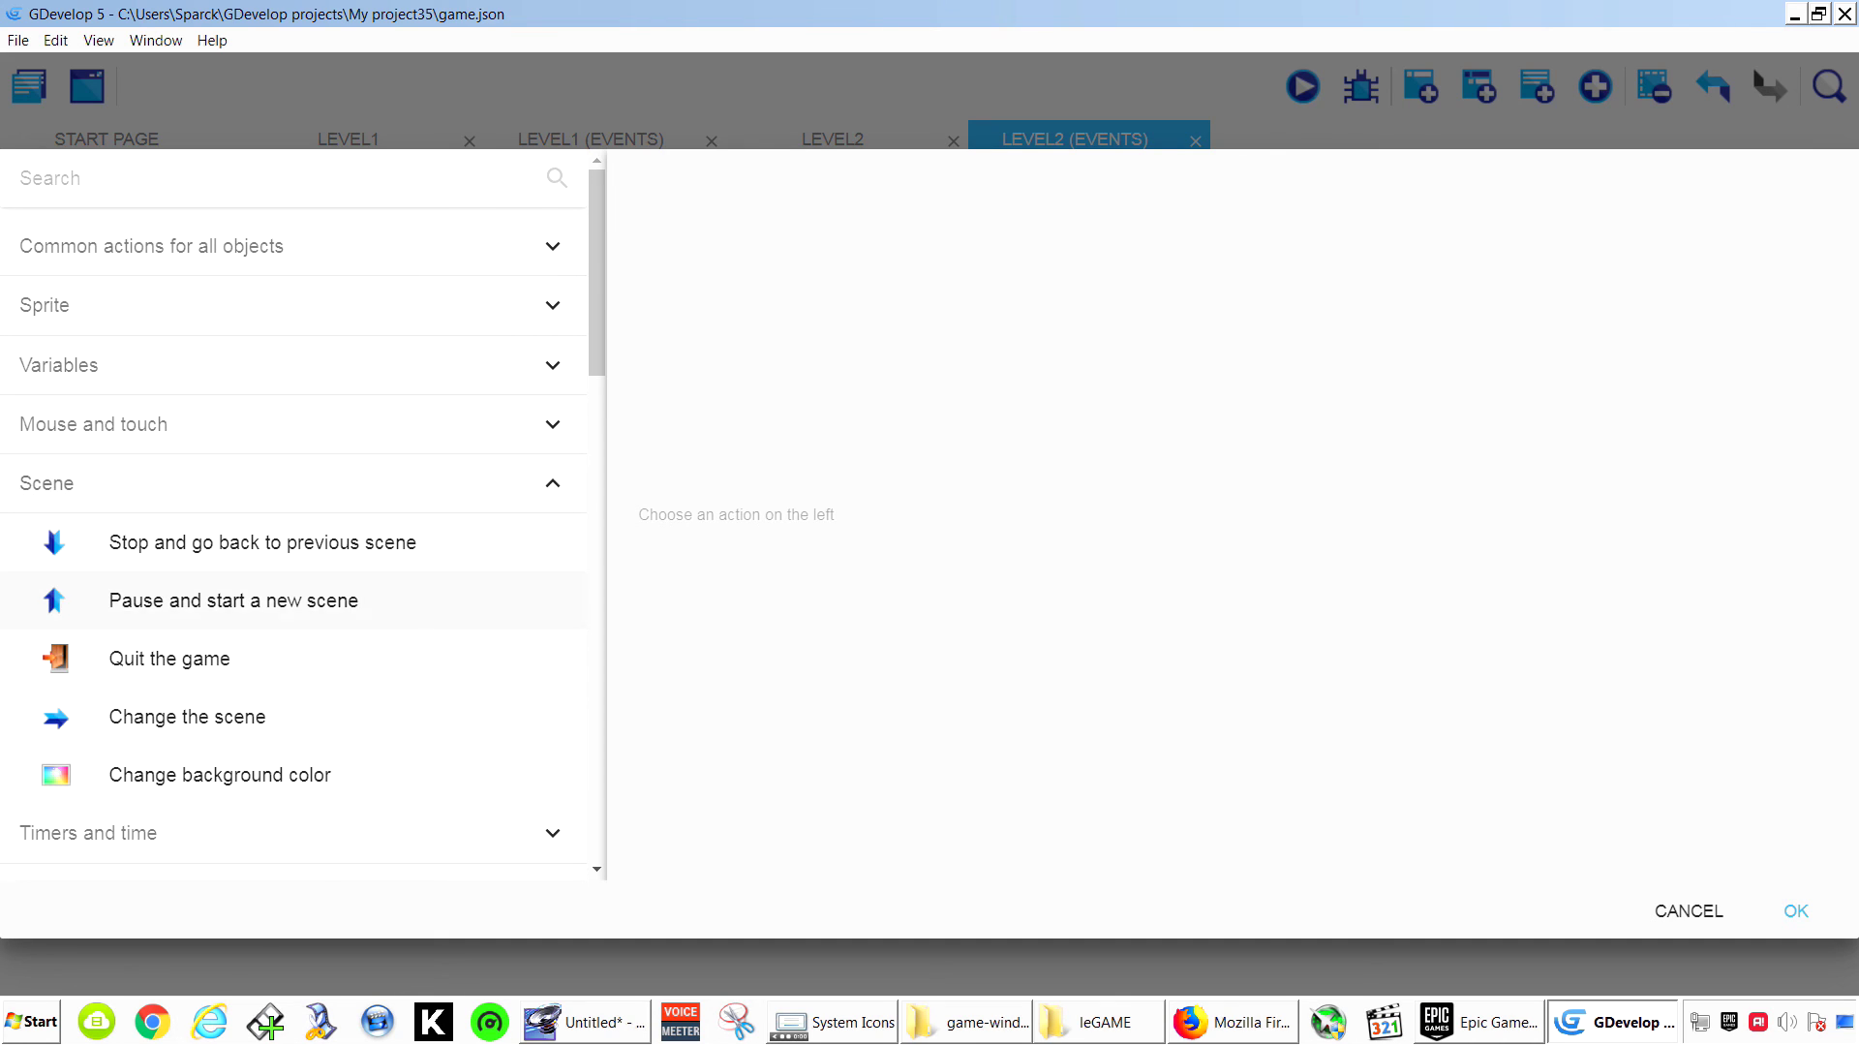
left_click(242, 718)
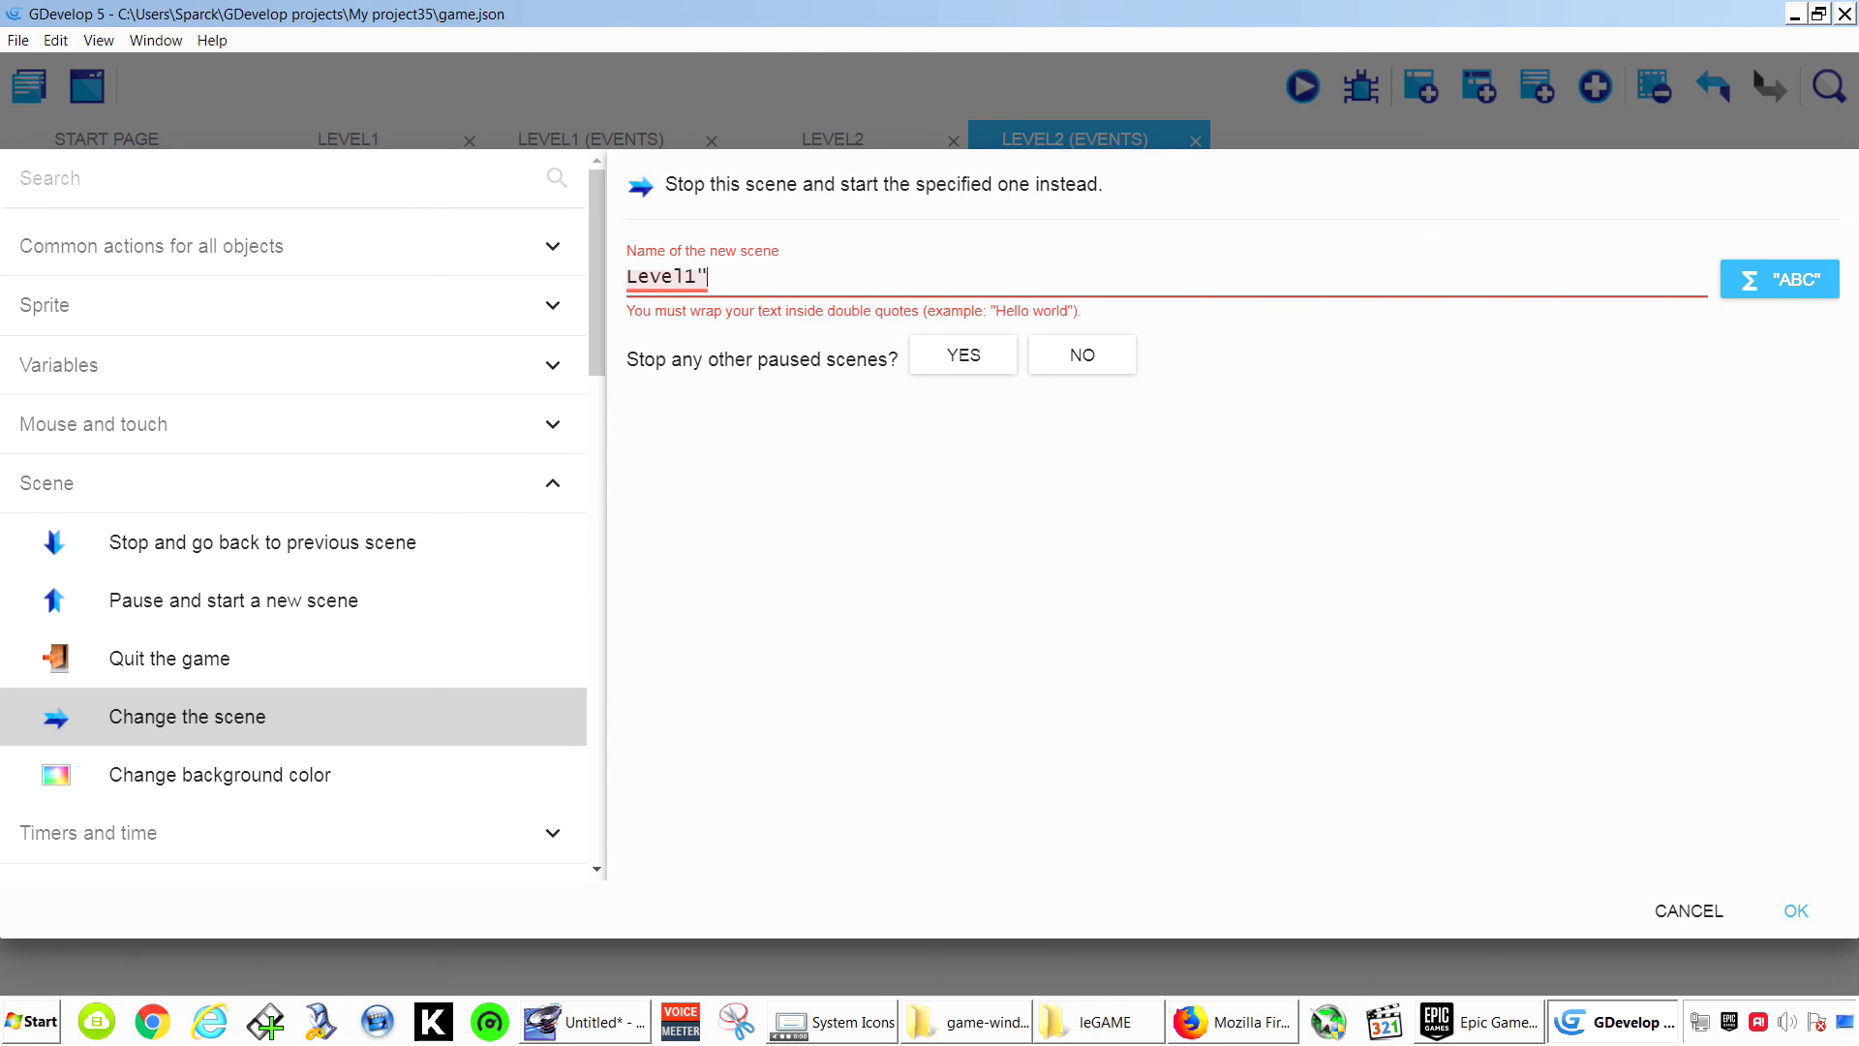
Set the new scene's name to "Level1" in double quotes and confirm the action.
key("Left")
key("Left")
key("Left")
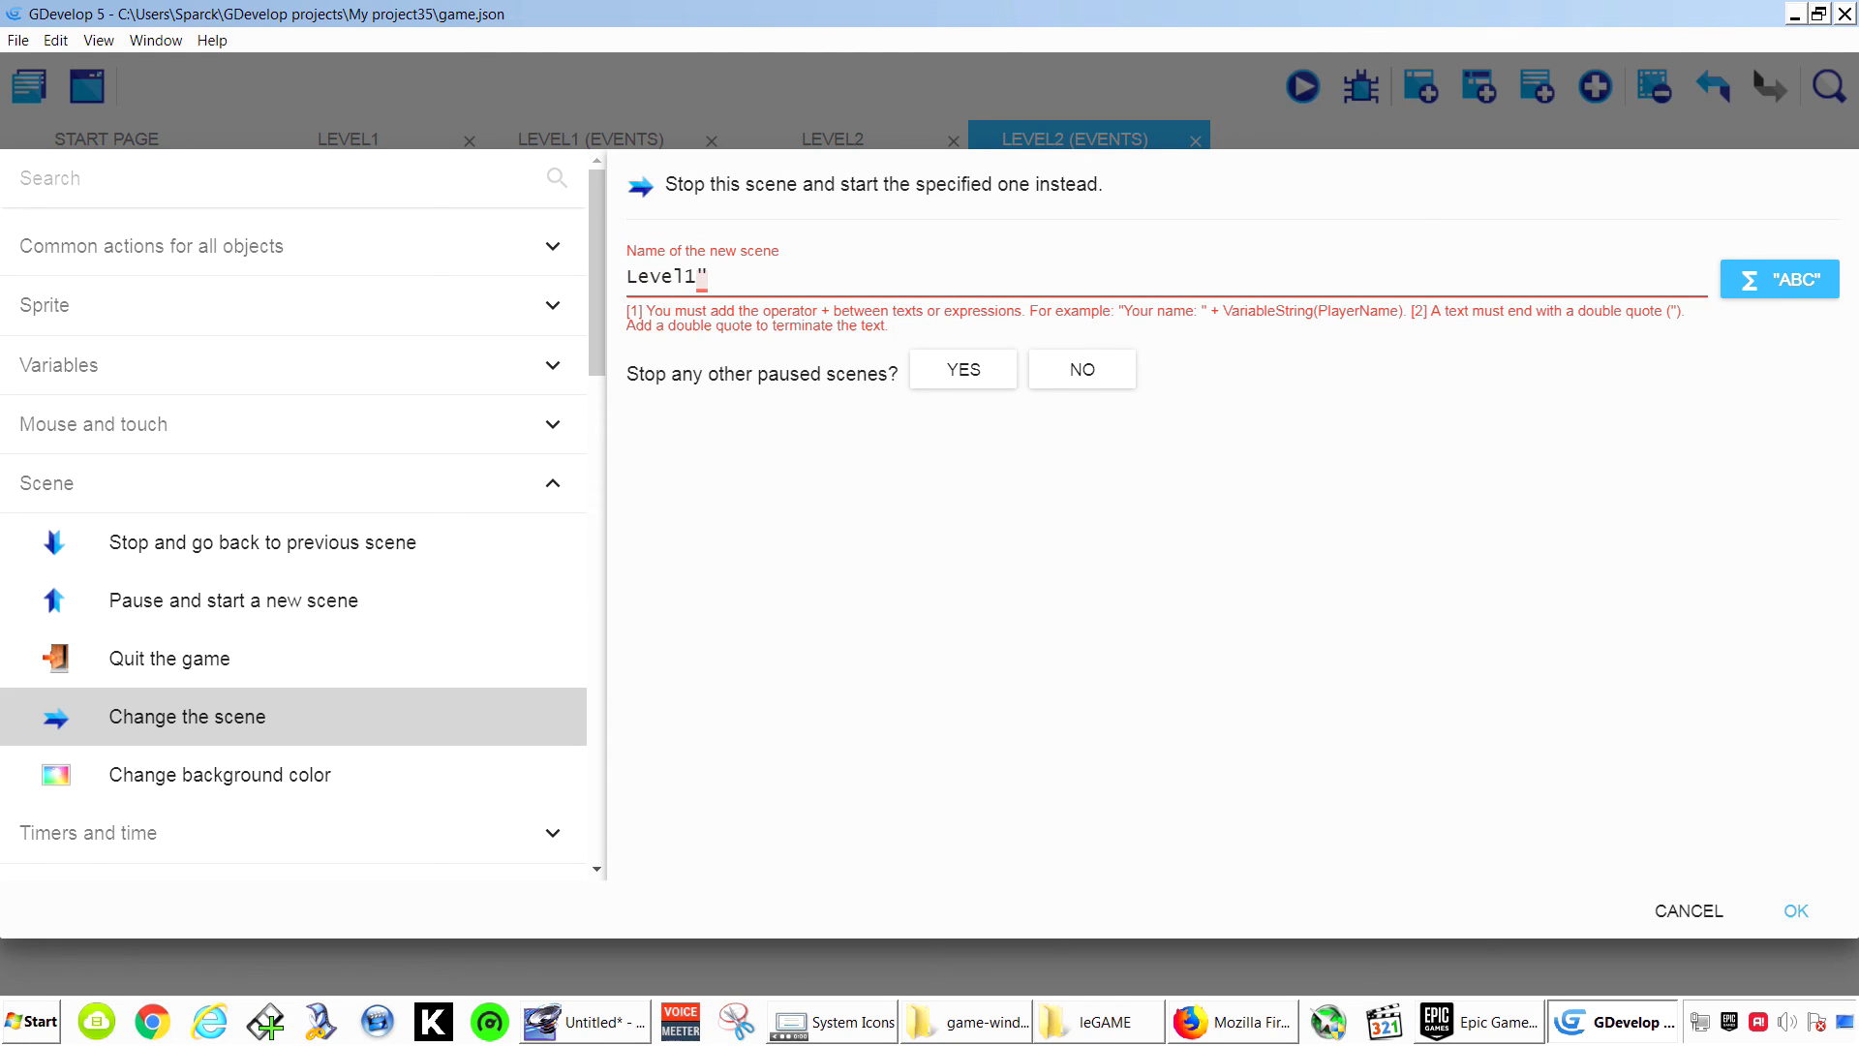
key("Tab")
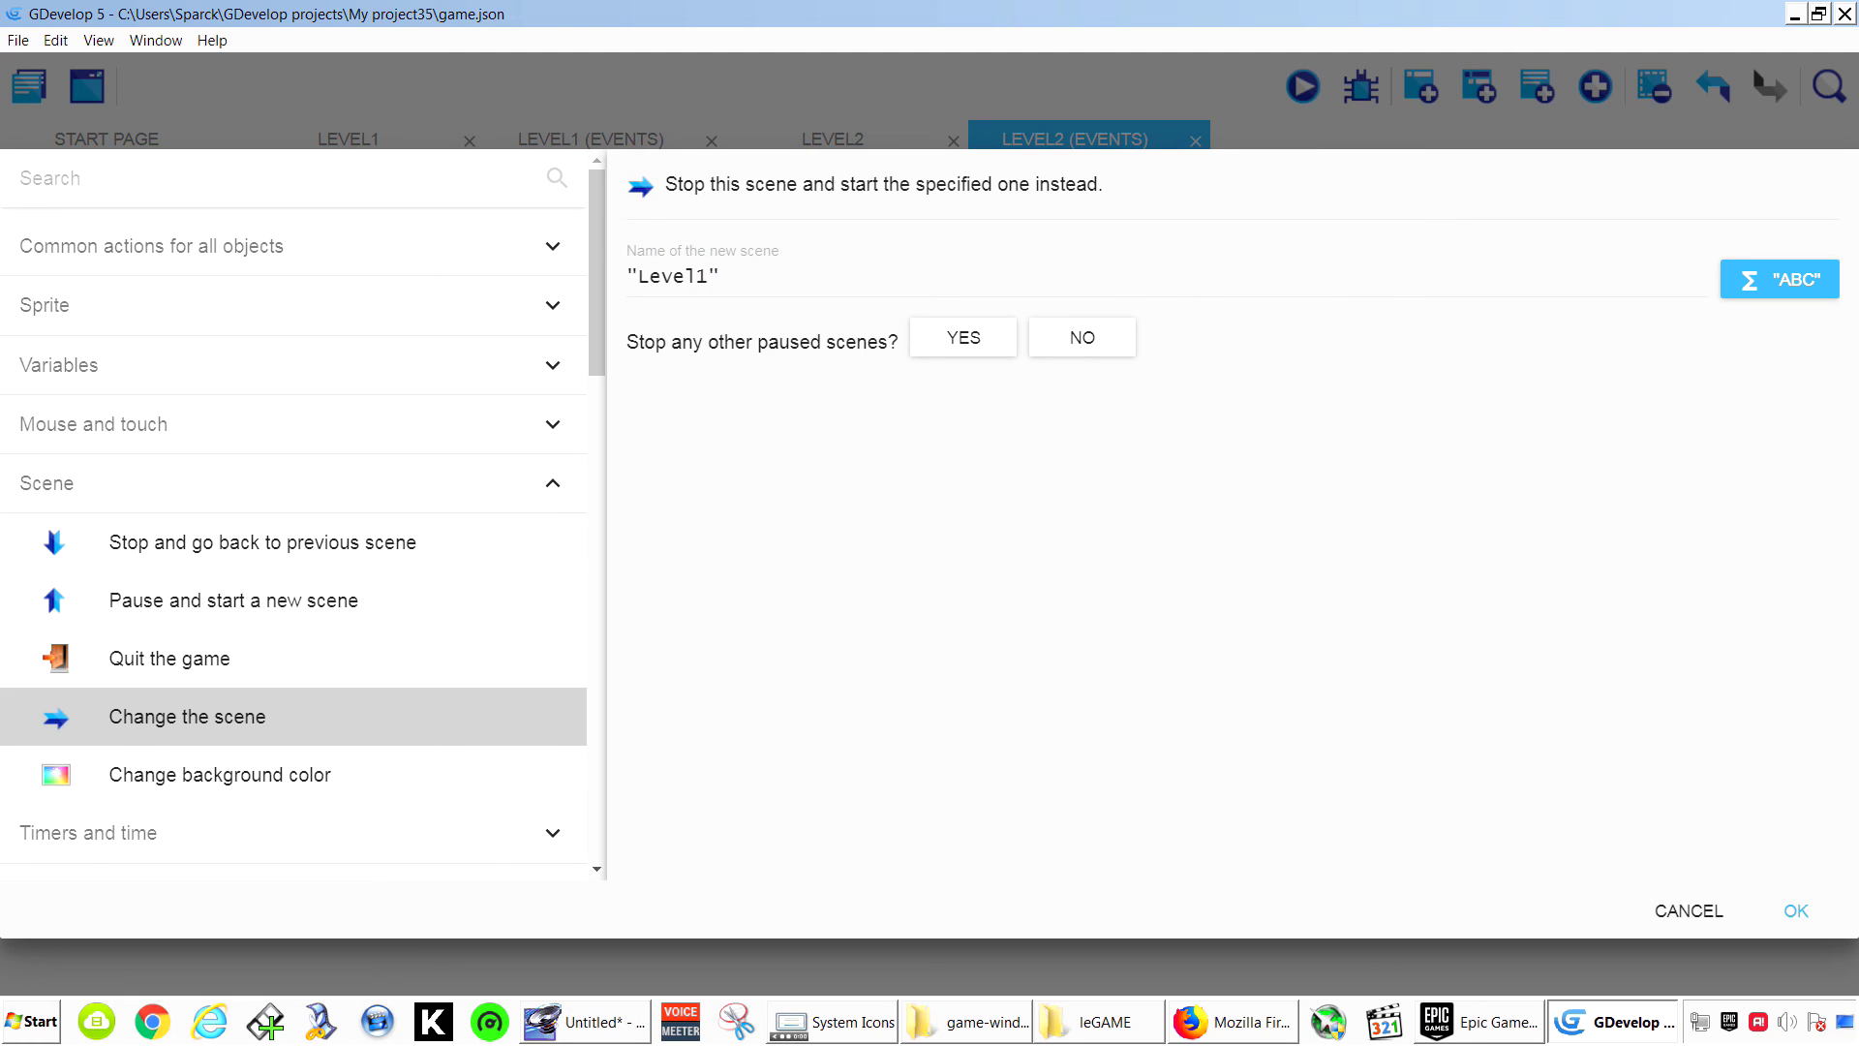
left_click(1797, 911)
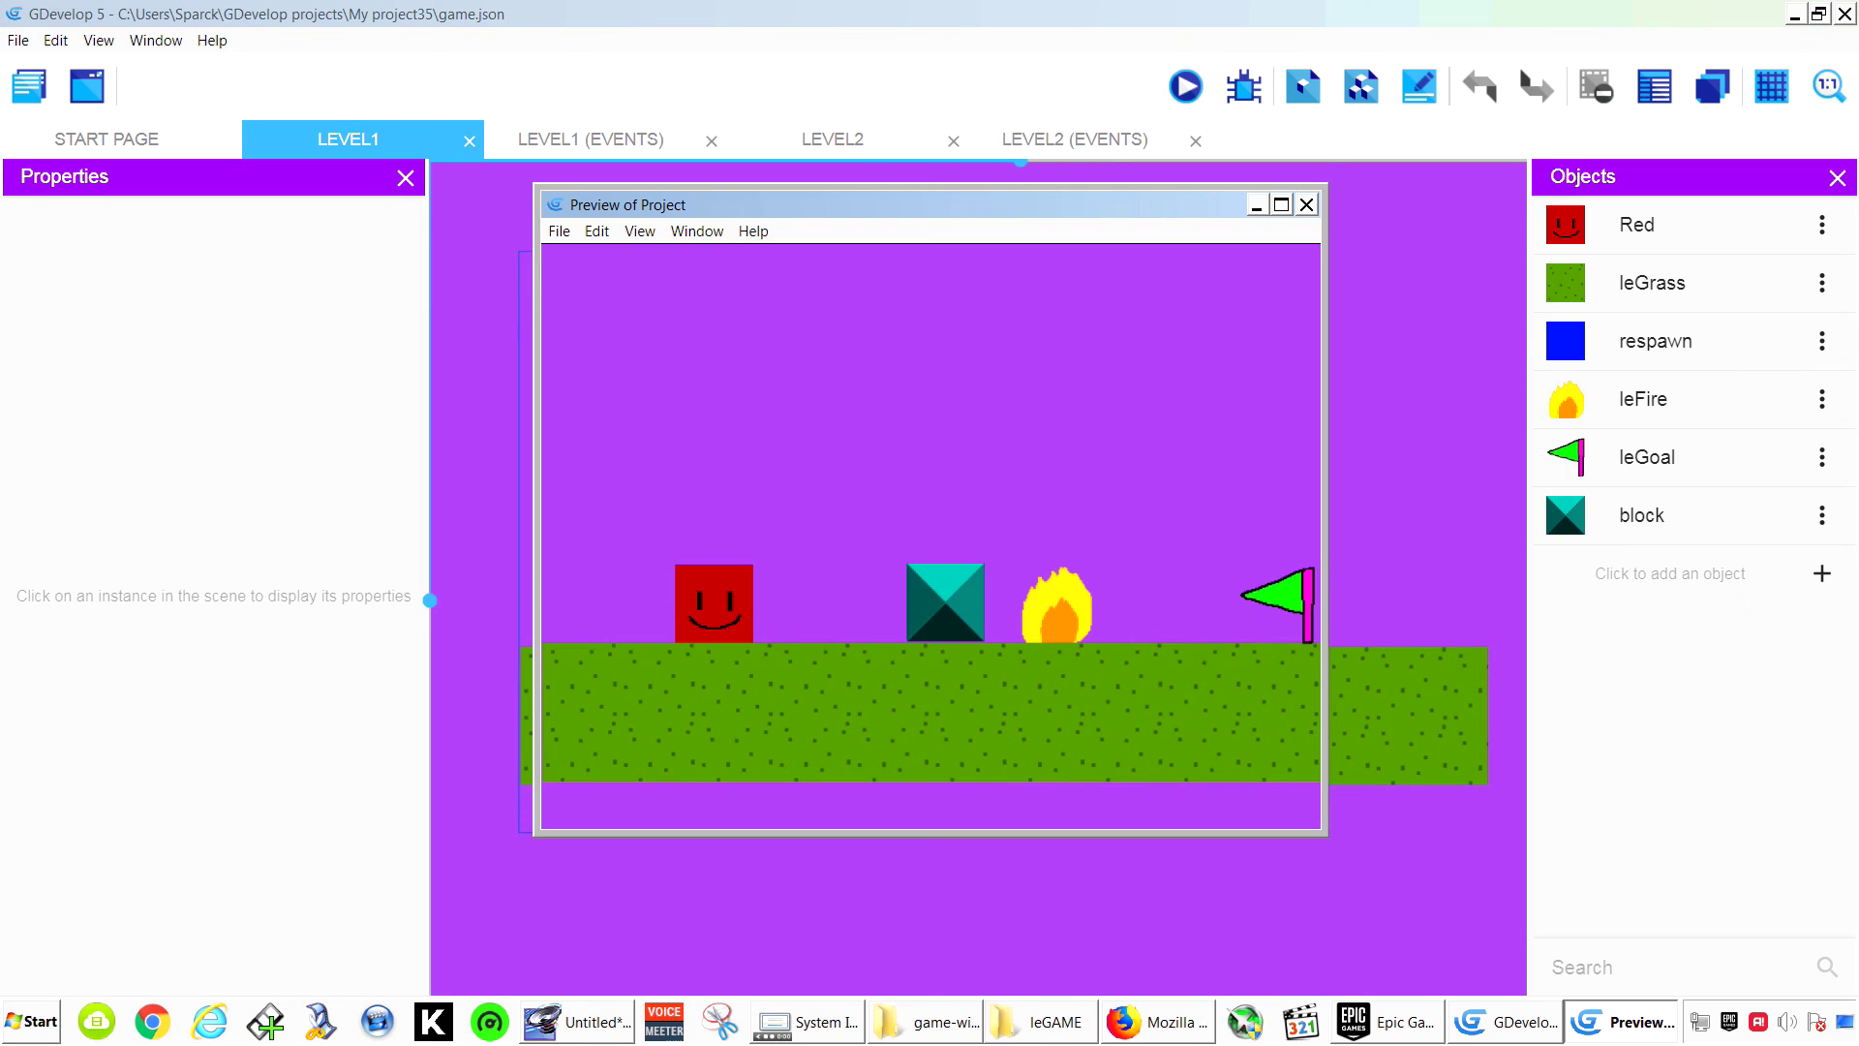
Play Red past Level1's block and leFire to leGoal, and complete Level2 to test the scene change back to Level1.
key("Right")
key("space")
key("space")
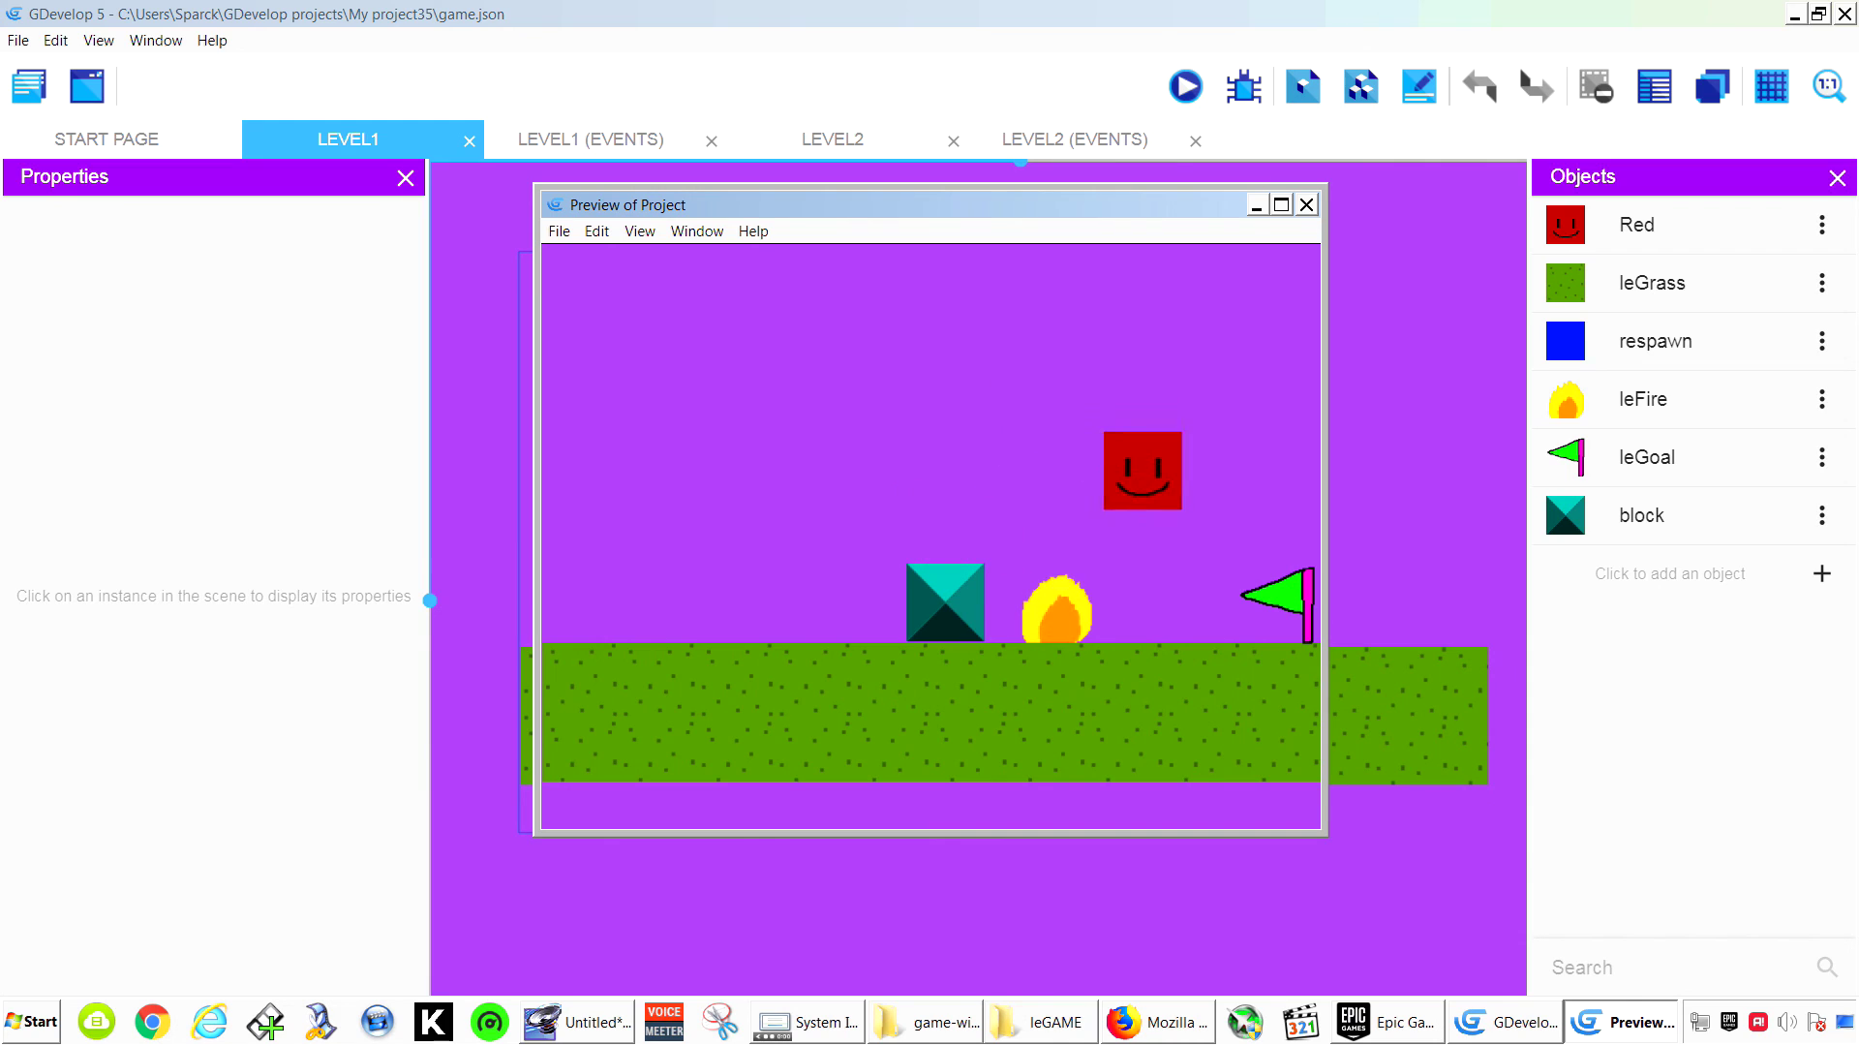
key("space")
key("Right")
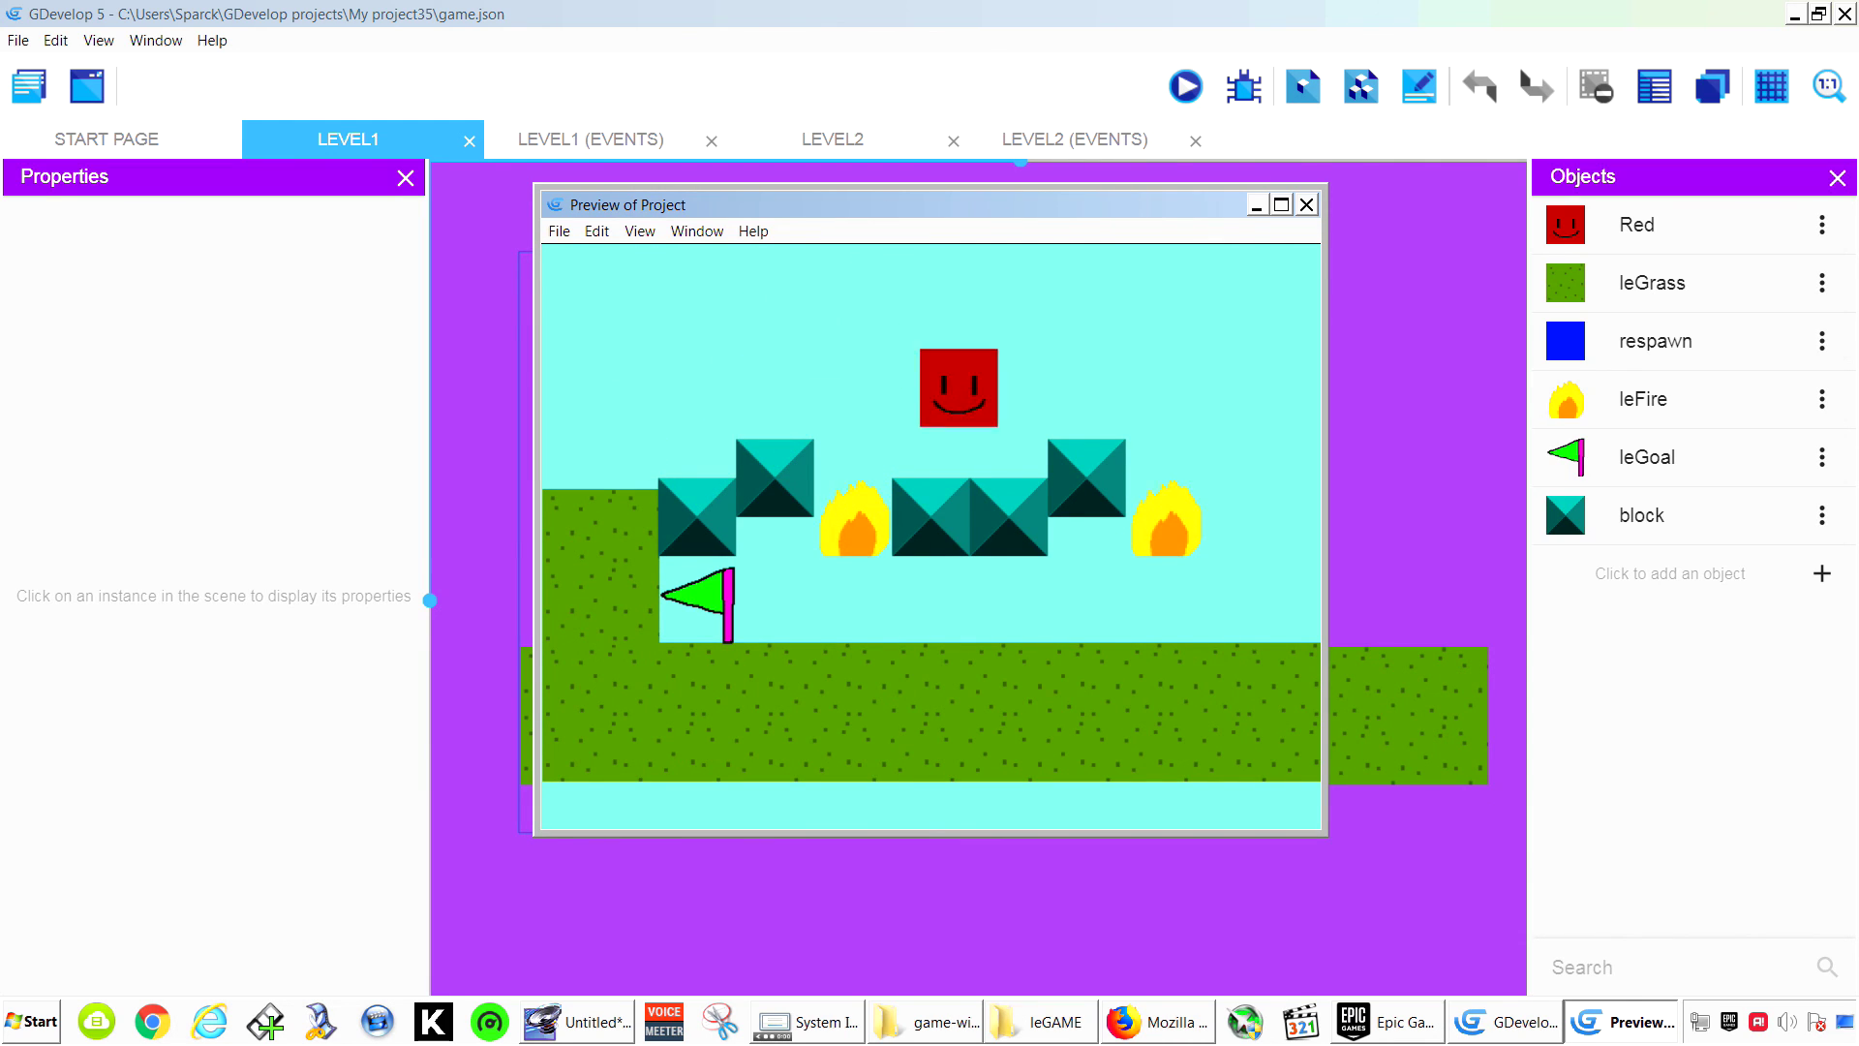
key("Left")
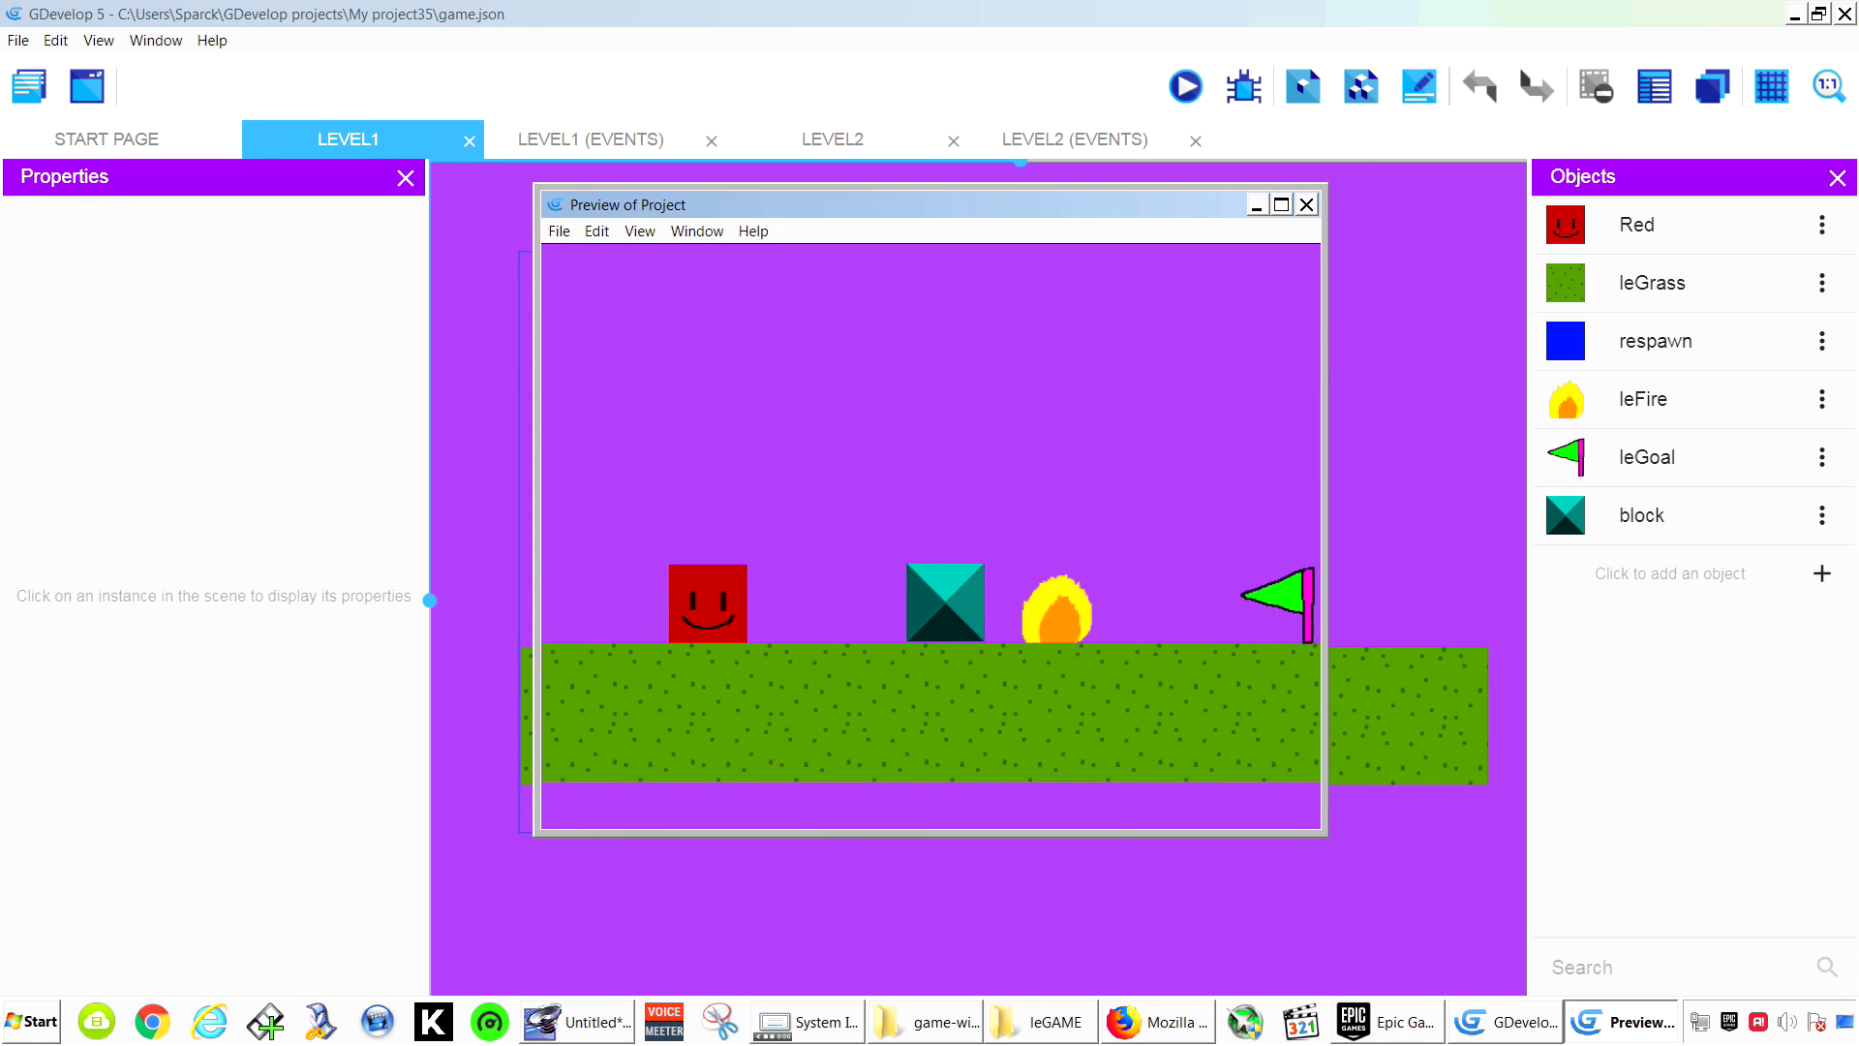
Replay both levels, guiding Red over Level2's blocks and fires and back underneath them to leGoal.
key("Right")
key("space")
key("space")
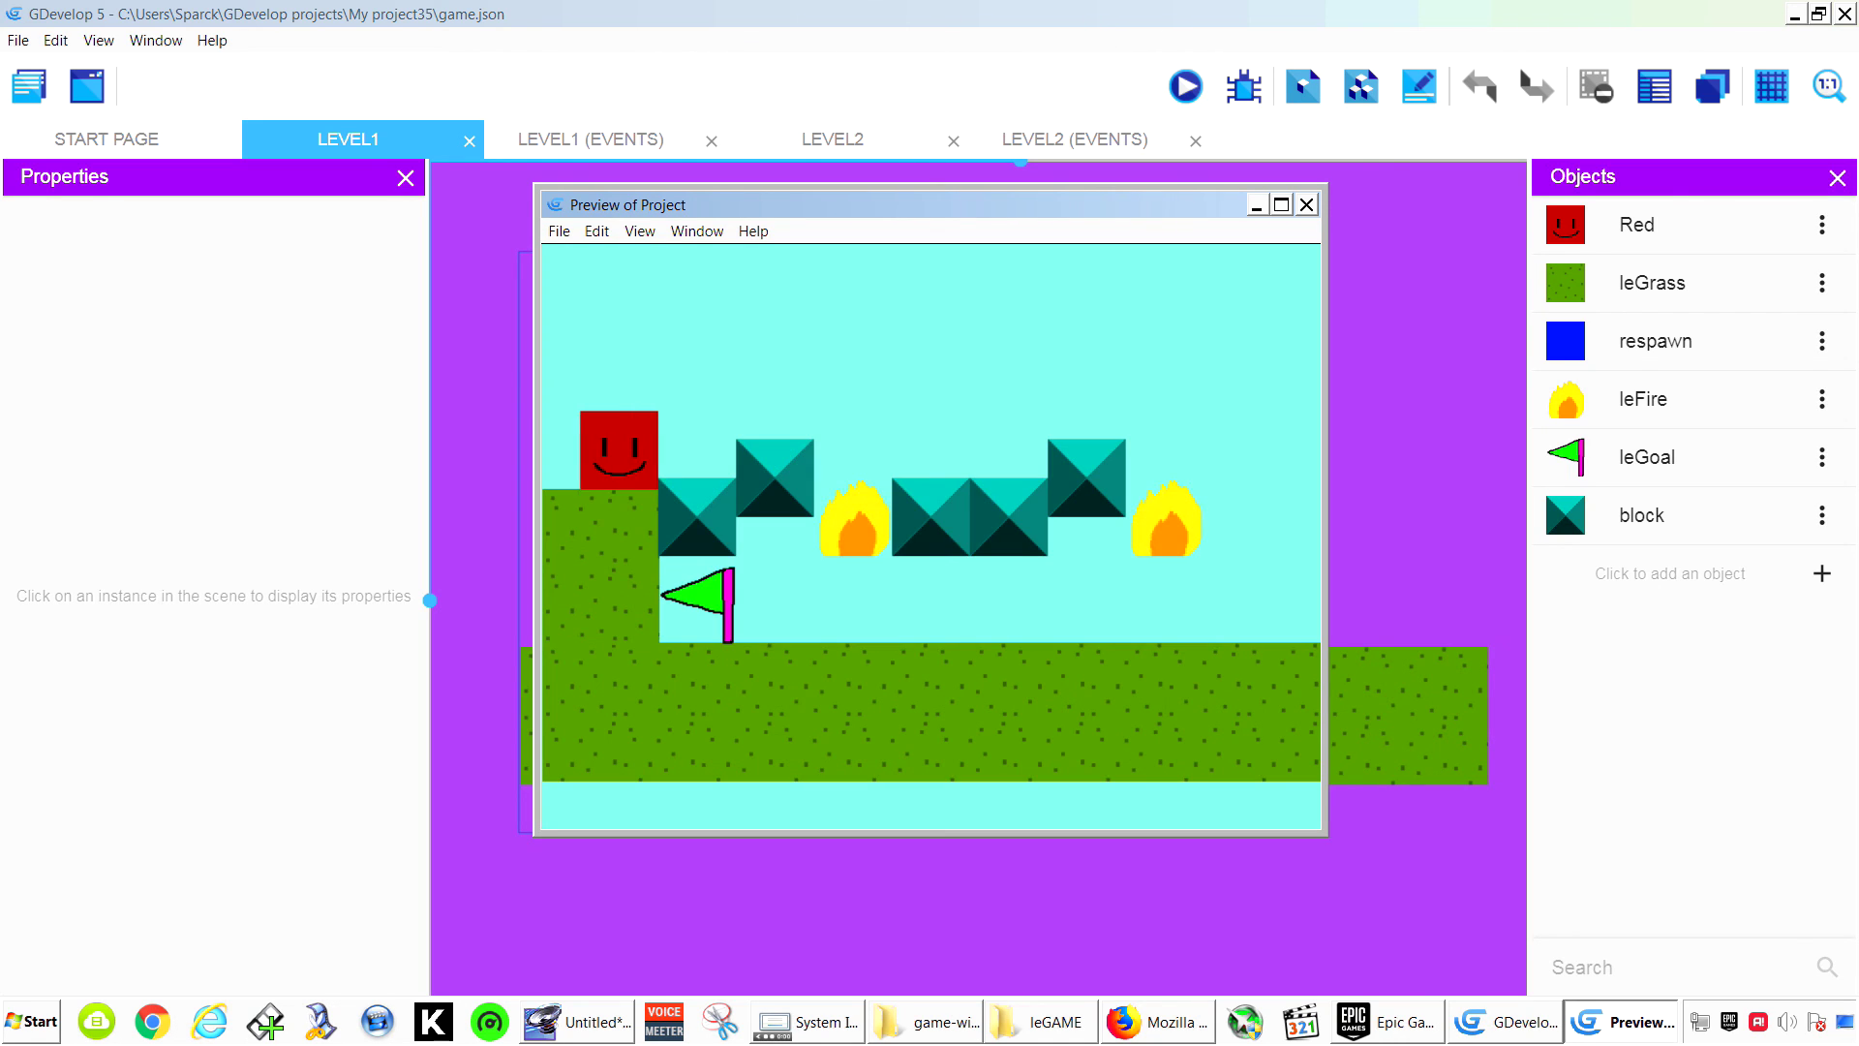
key("space")
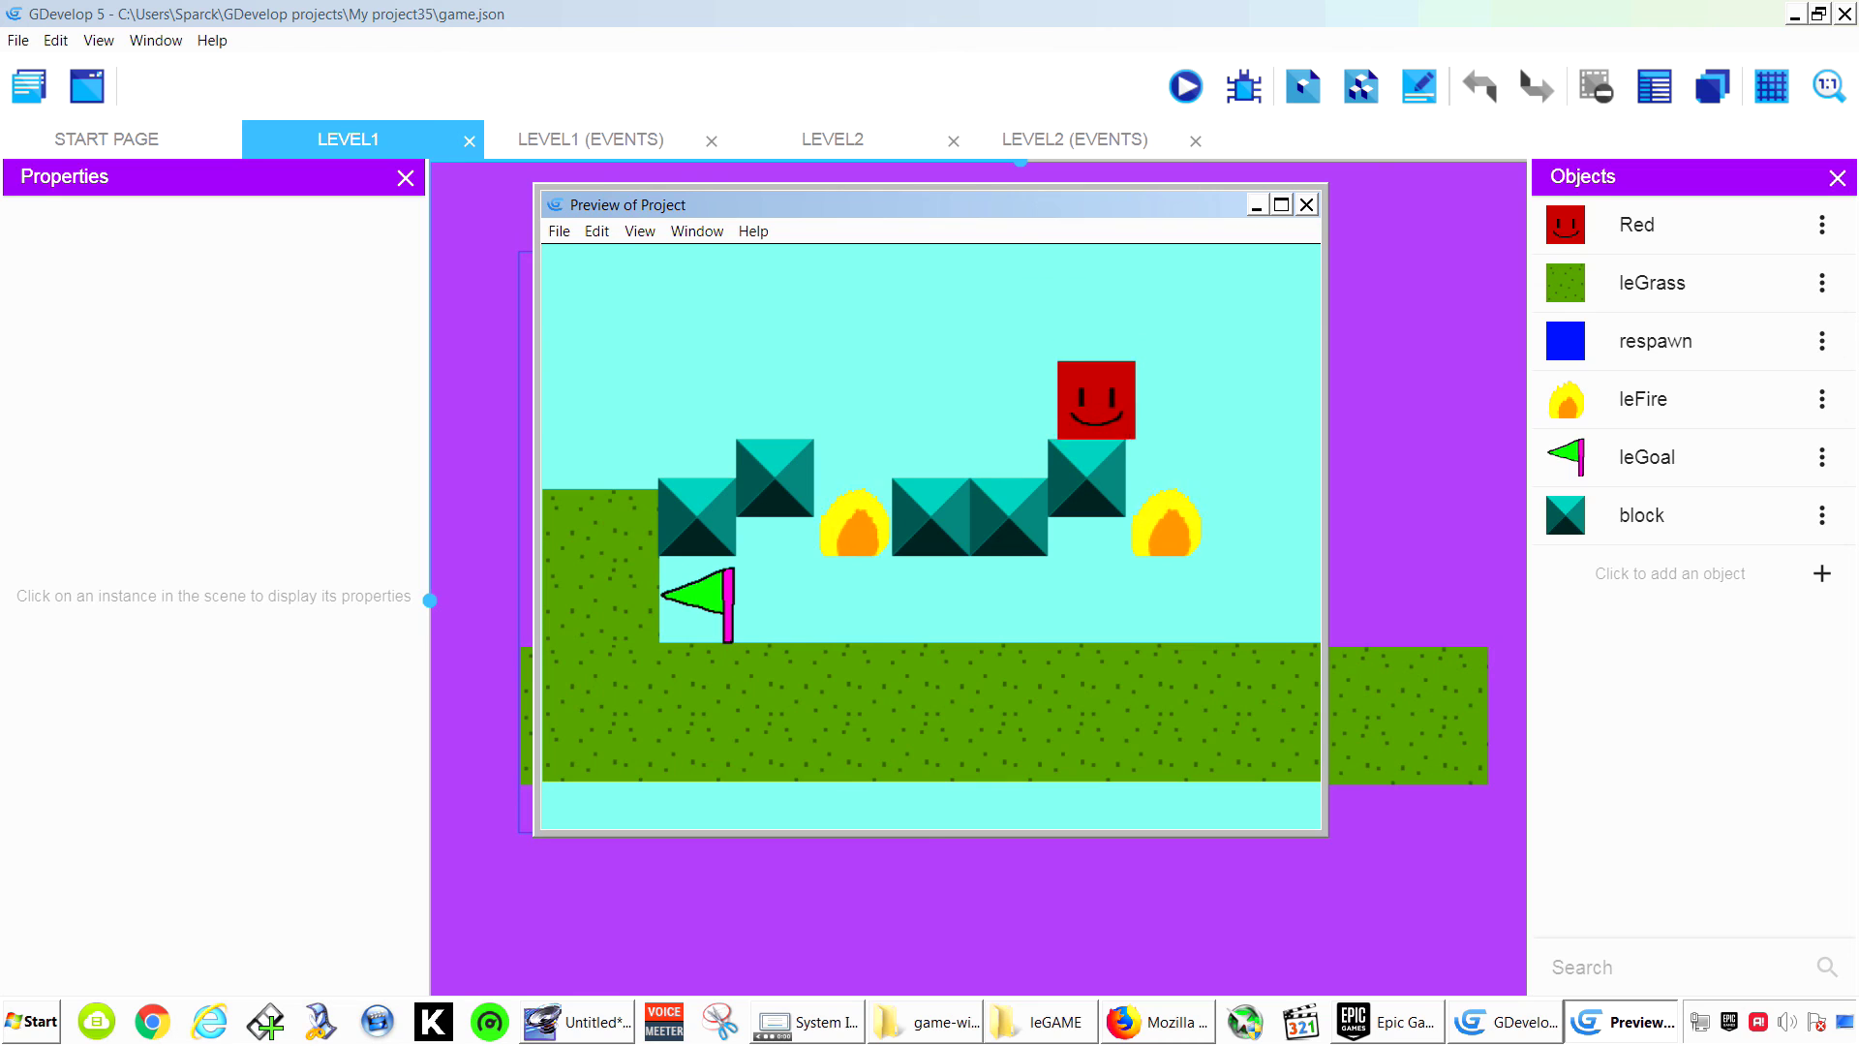
key("space")
key("Left")
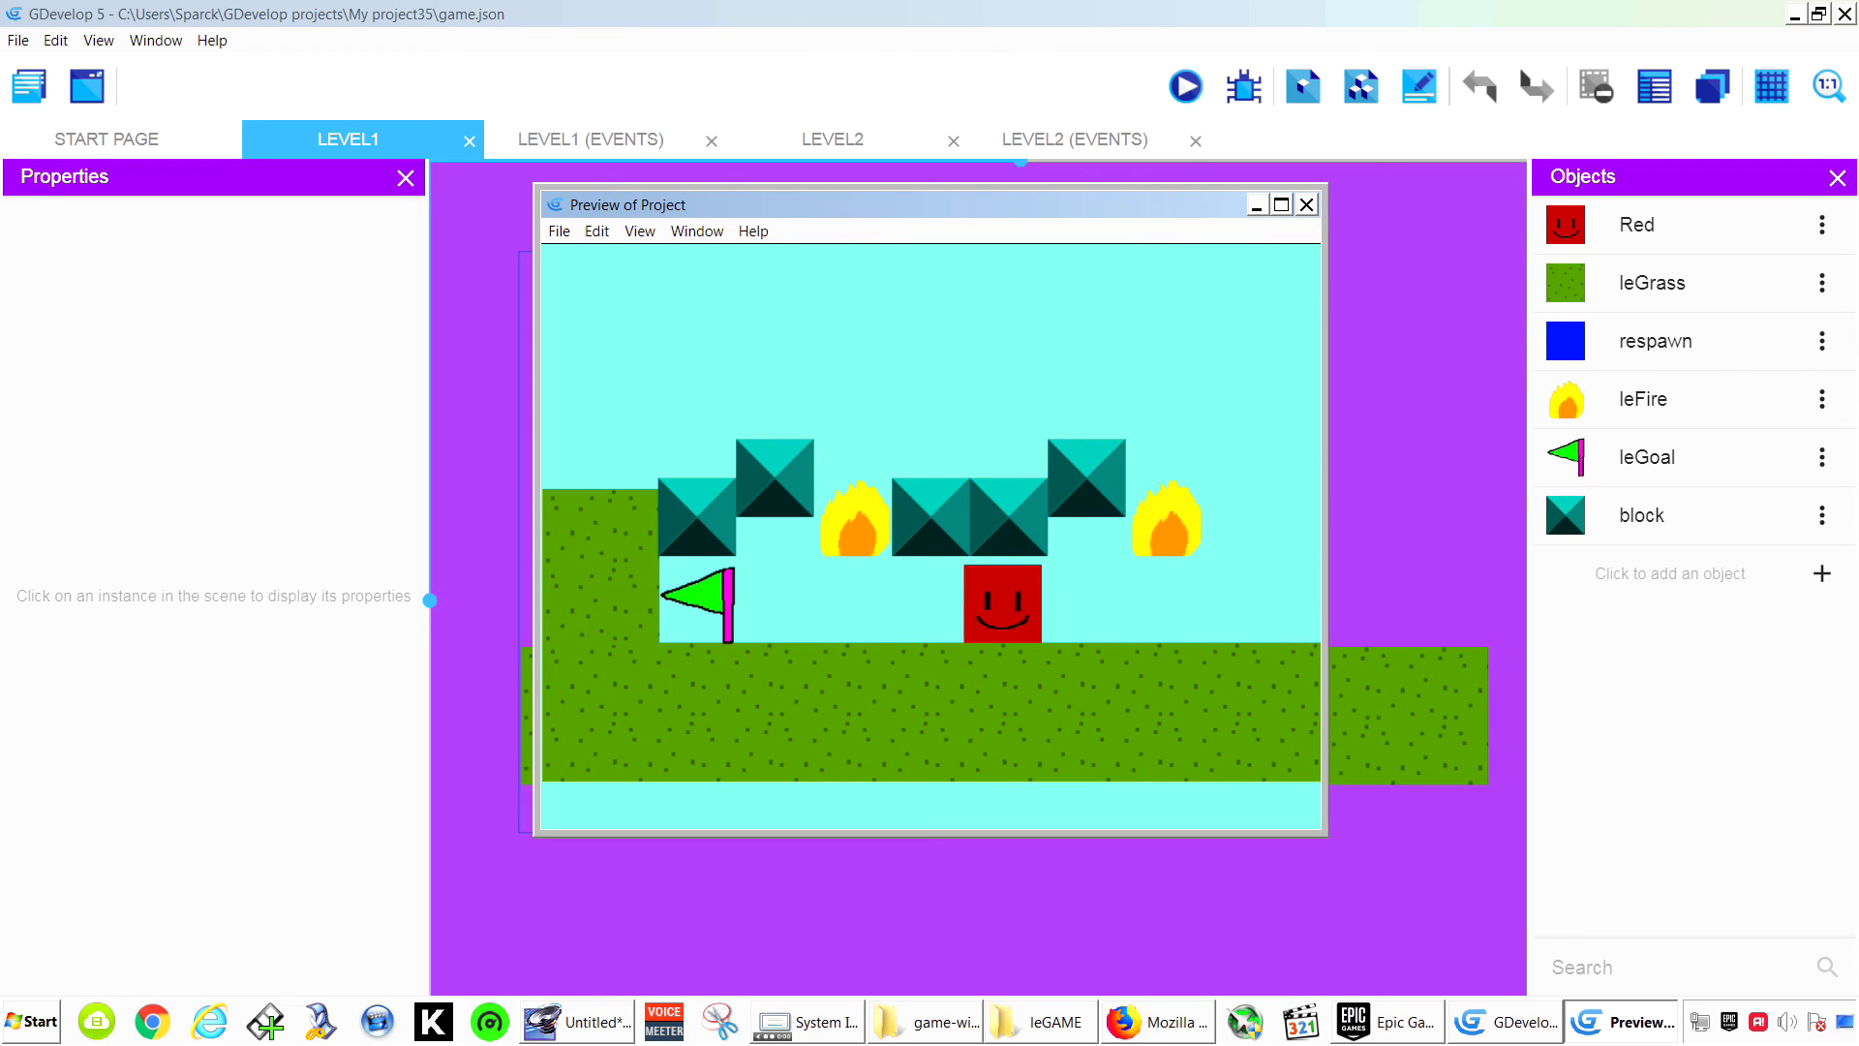
Keep looping through Level1 and Level2 in the preview, taking Red to leGoal in each level to recheck both scene changes.
key("Right")
key("space")
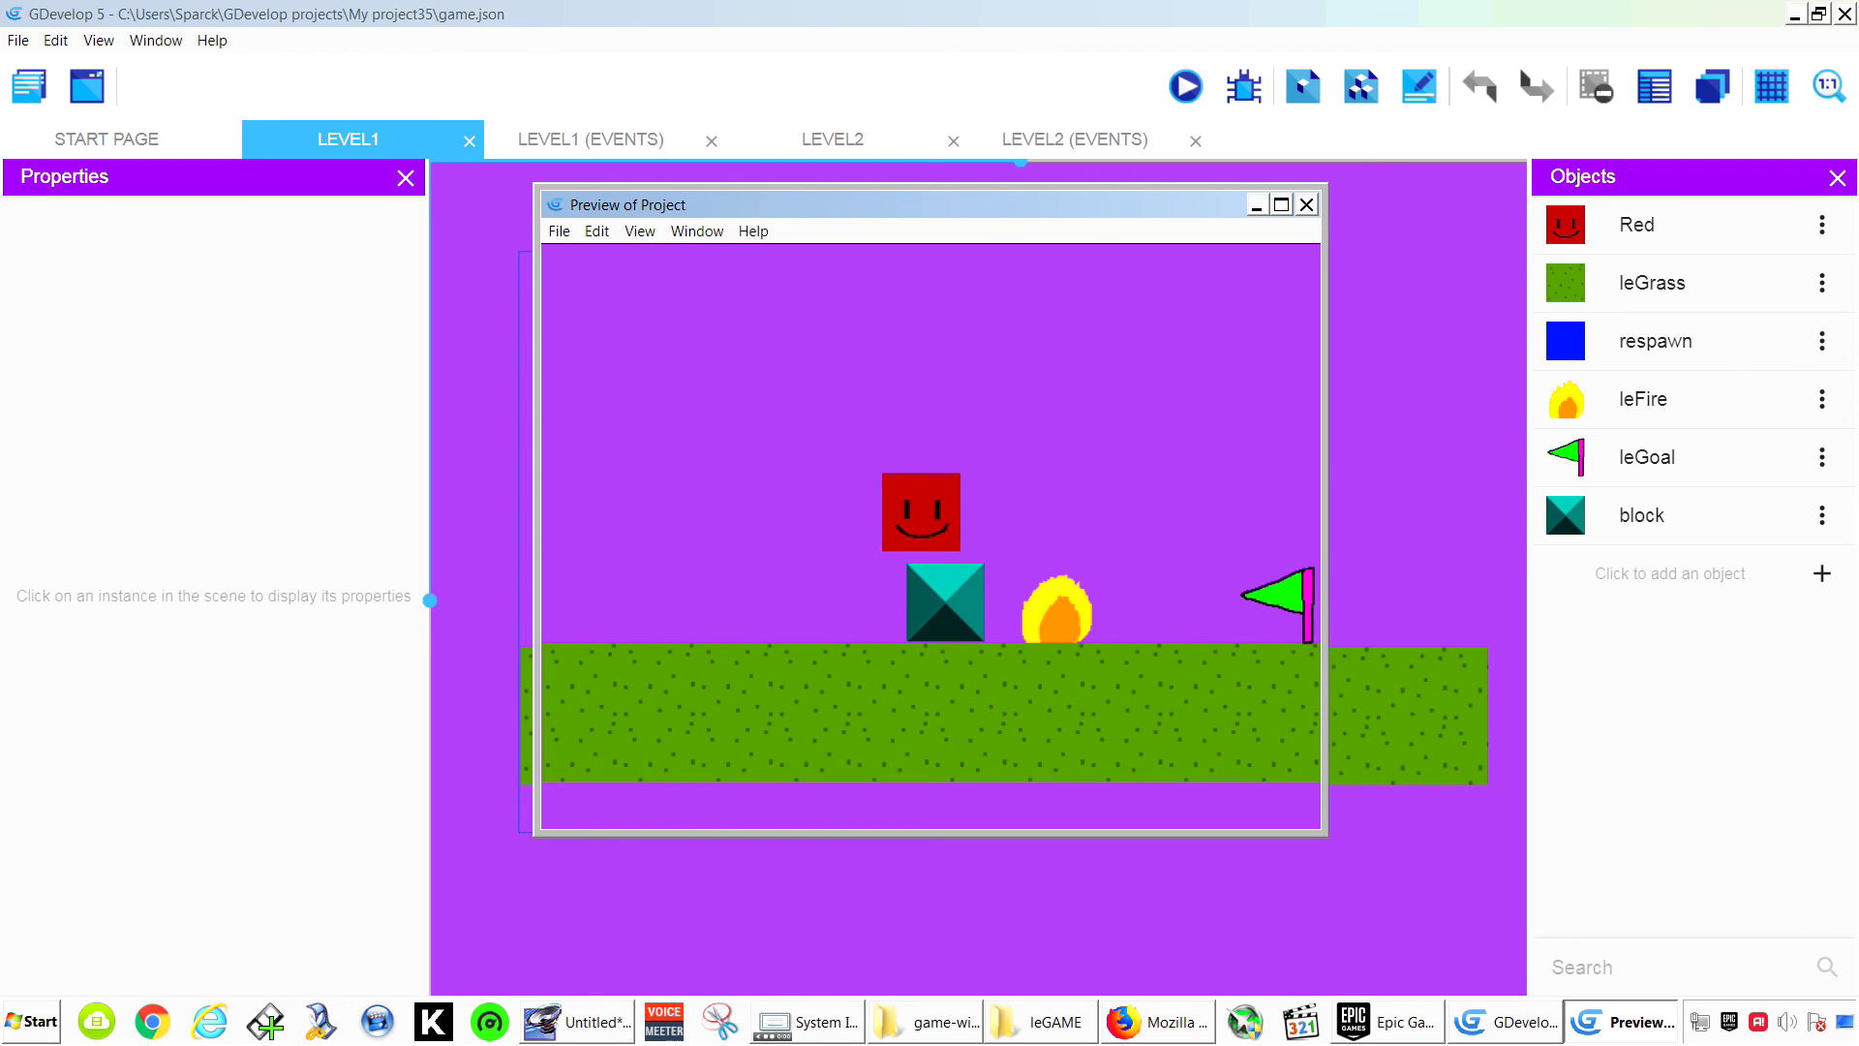
key("space")
key("Right")
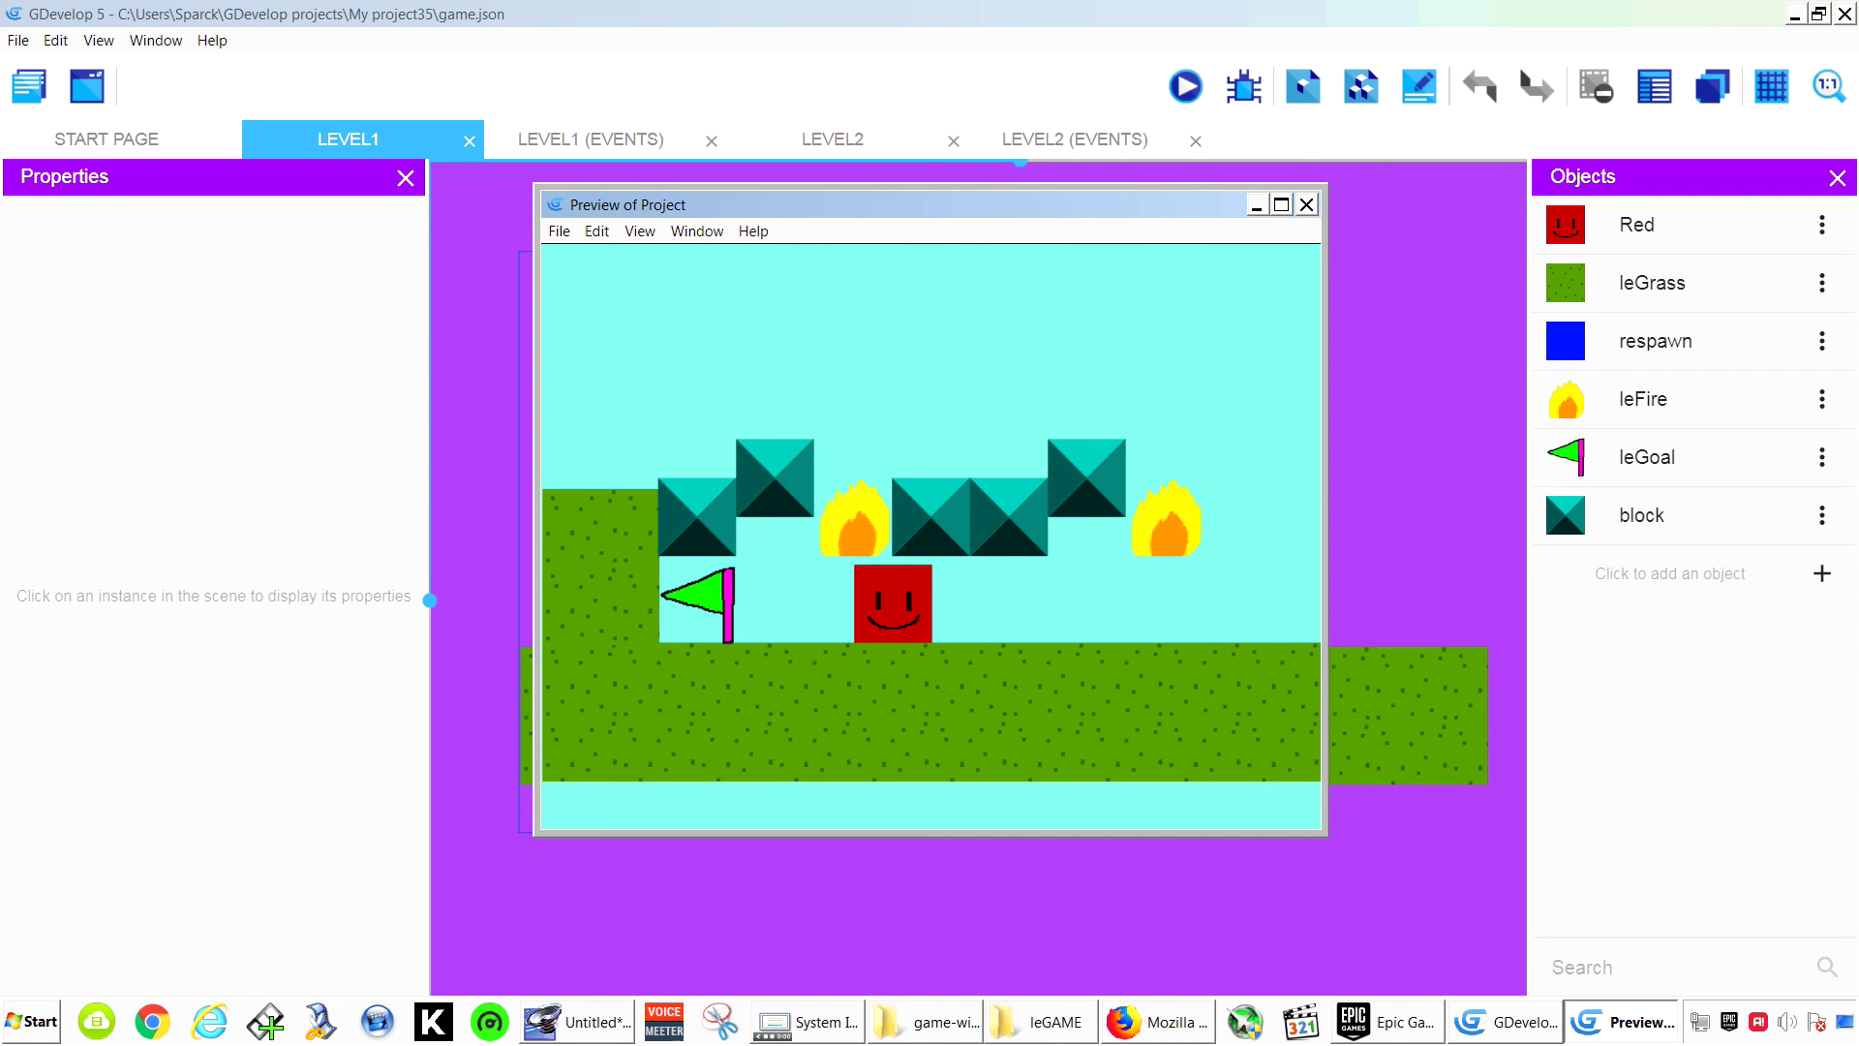
key("Right")
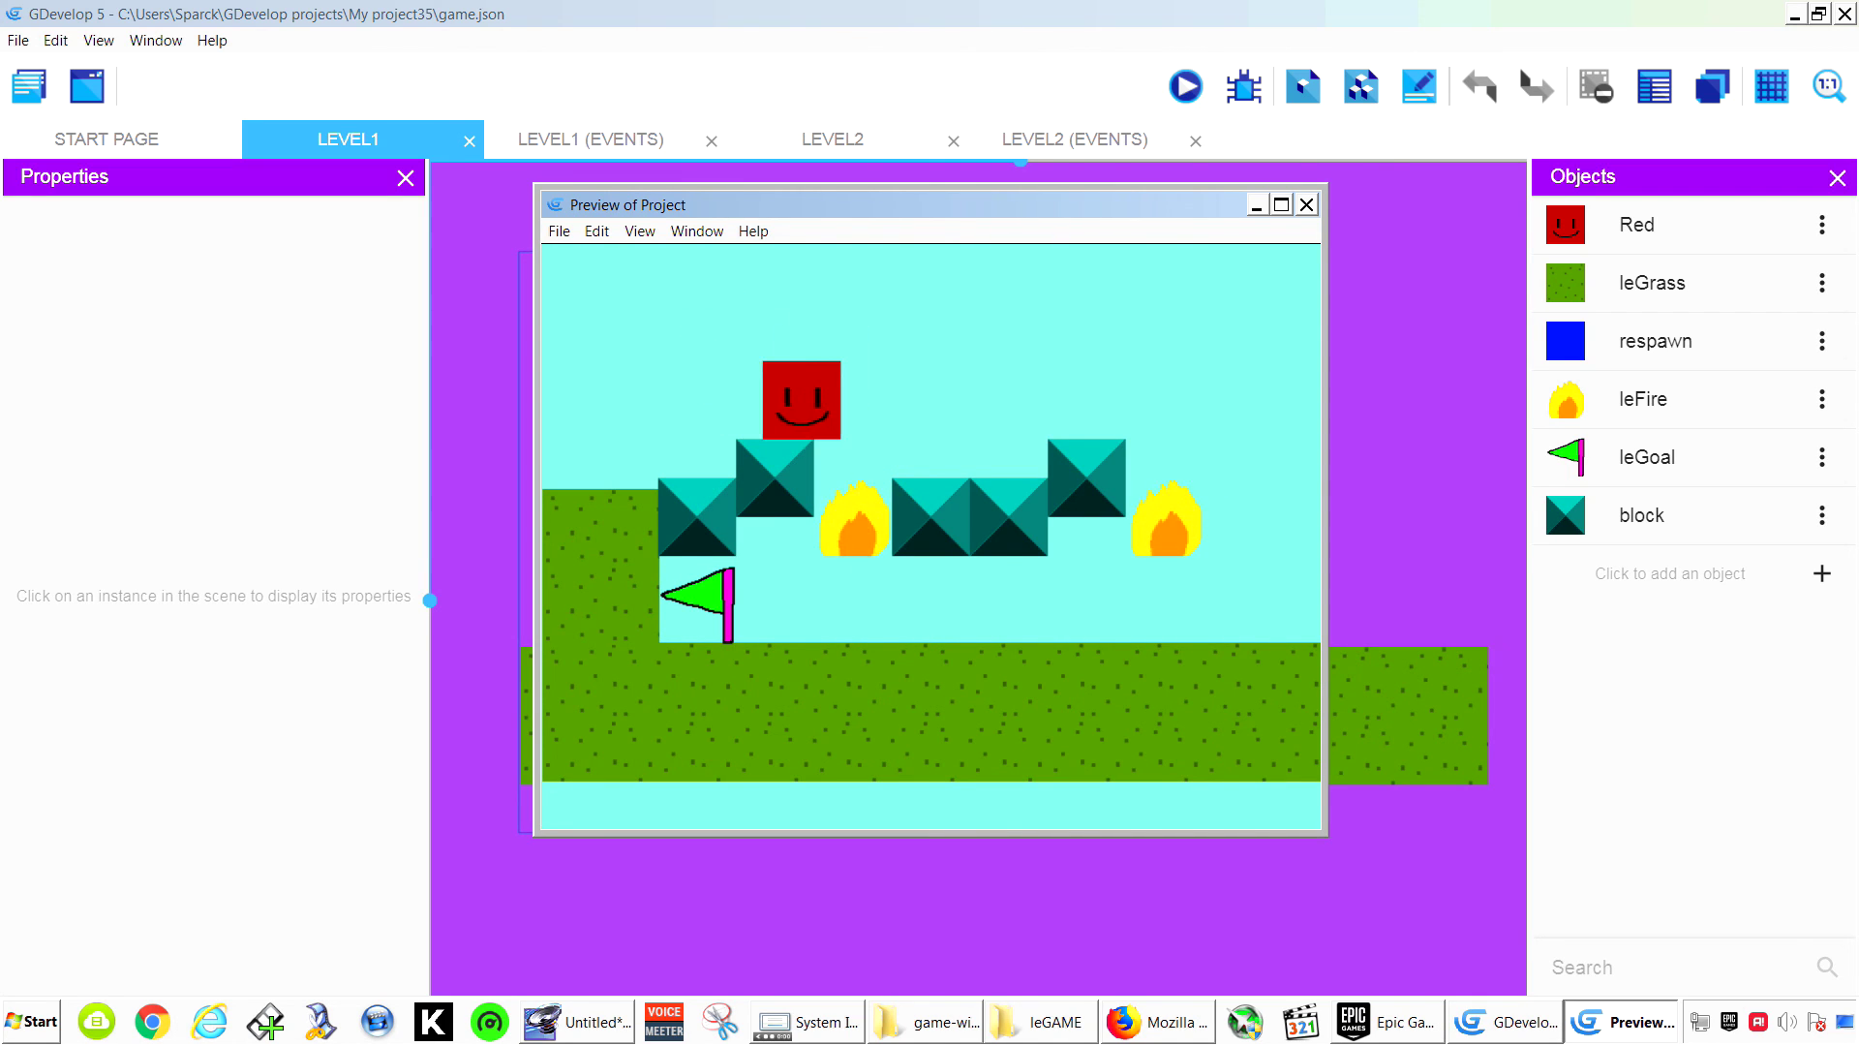
key("space")
key("space")
key("Right")
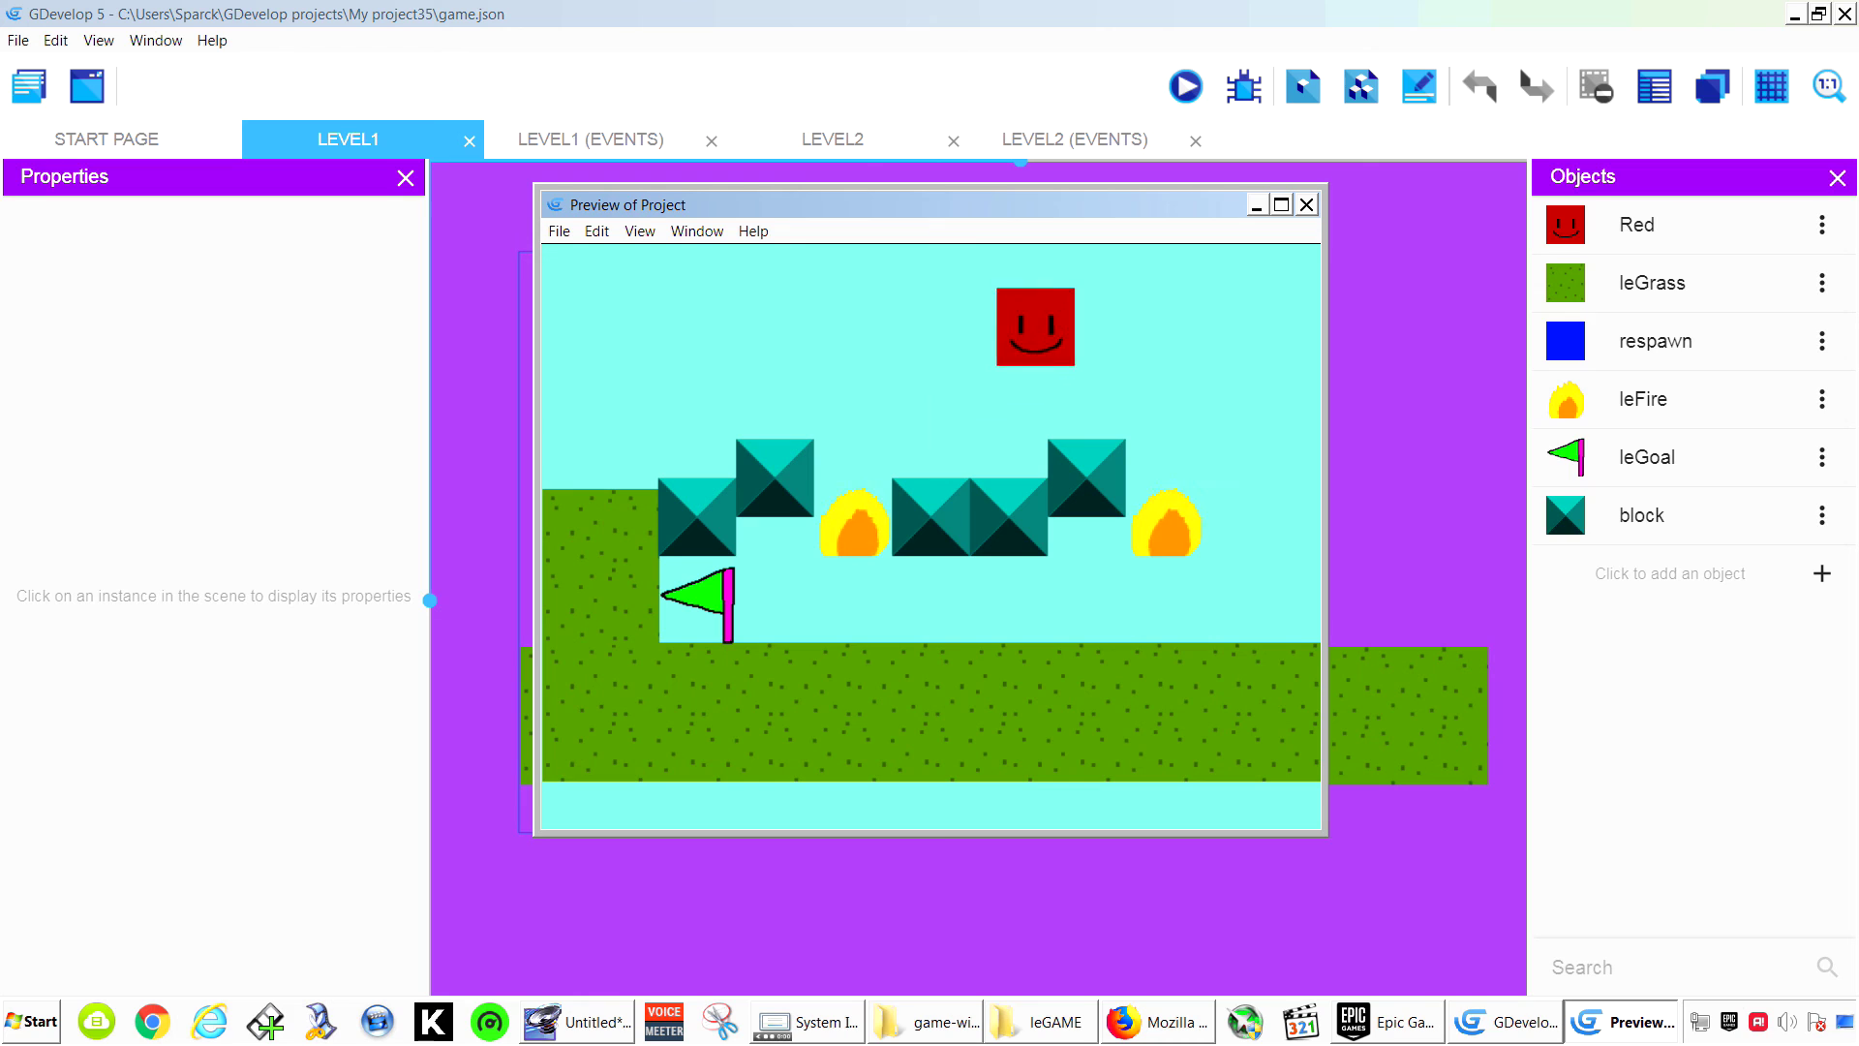
key("space")
key("Left")
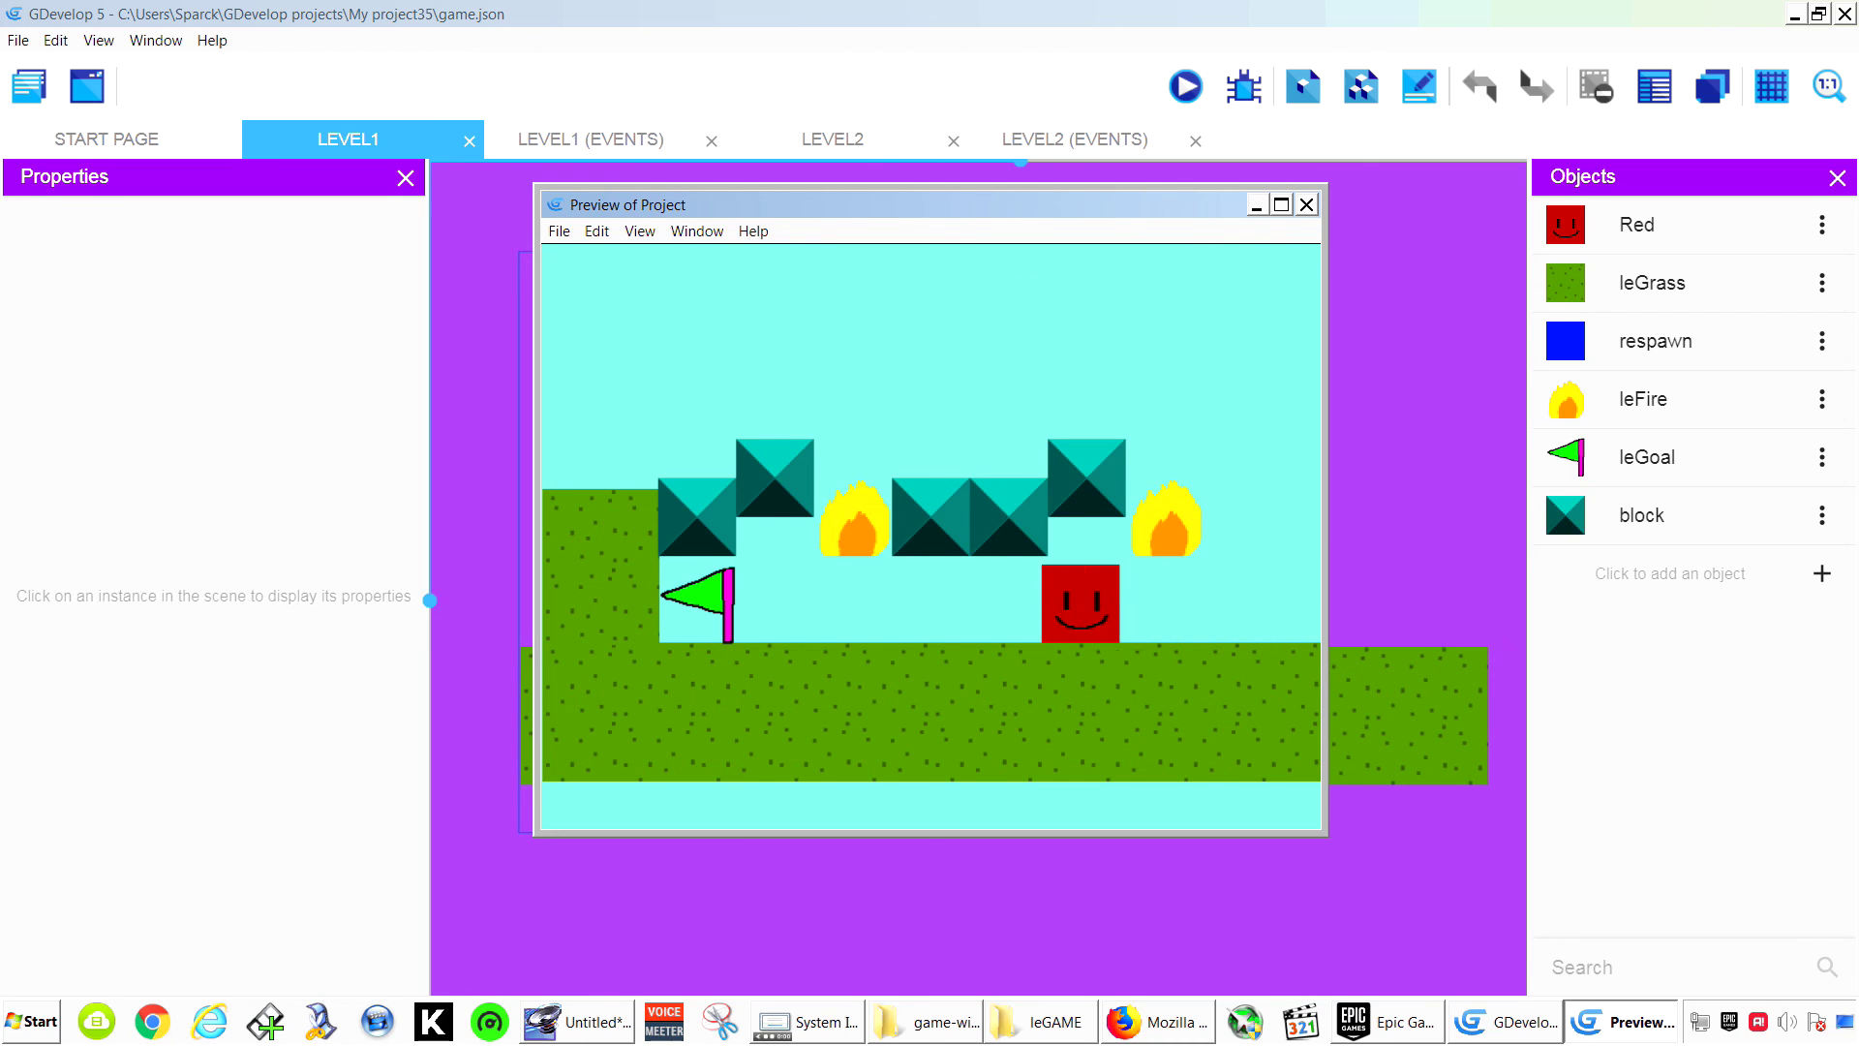
key("Left")
Run Red through Level1 once more and bring him along the grass beneath Level2's blocks toward leGoal.
key("Right")
key("space")
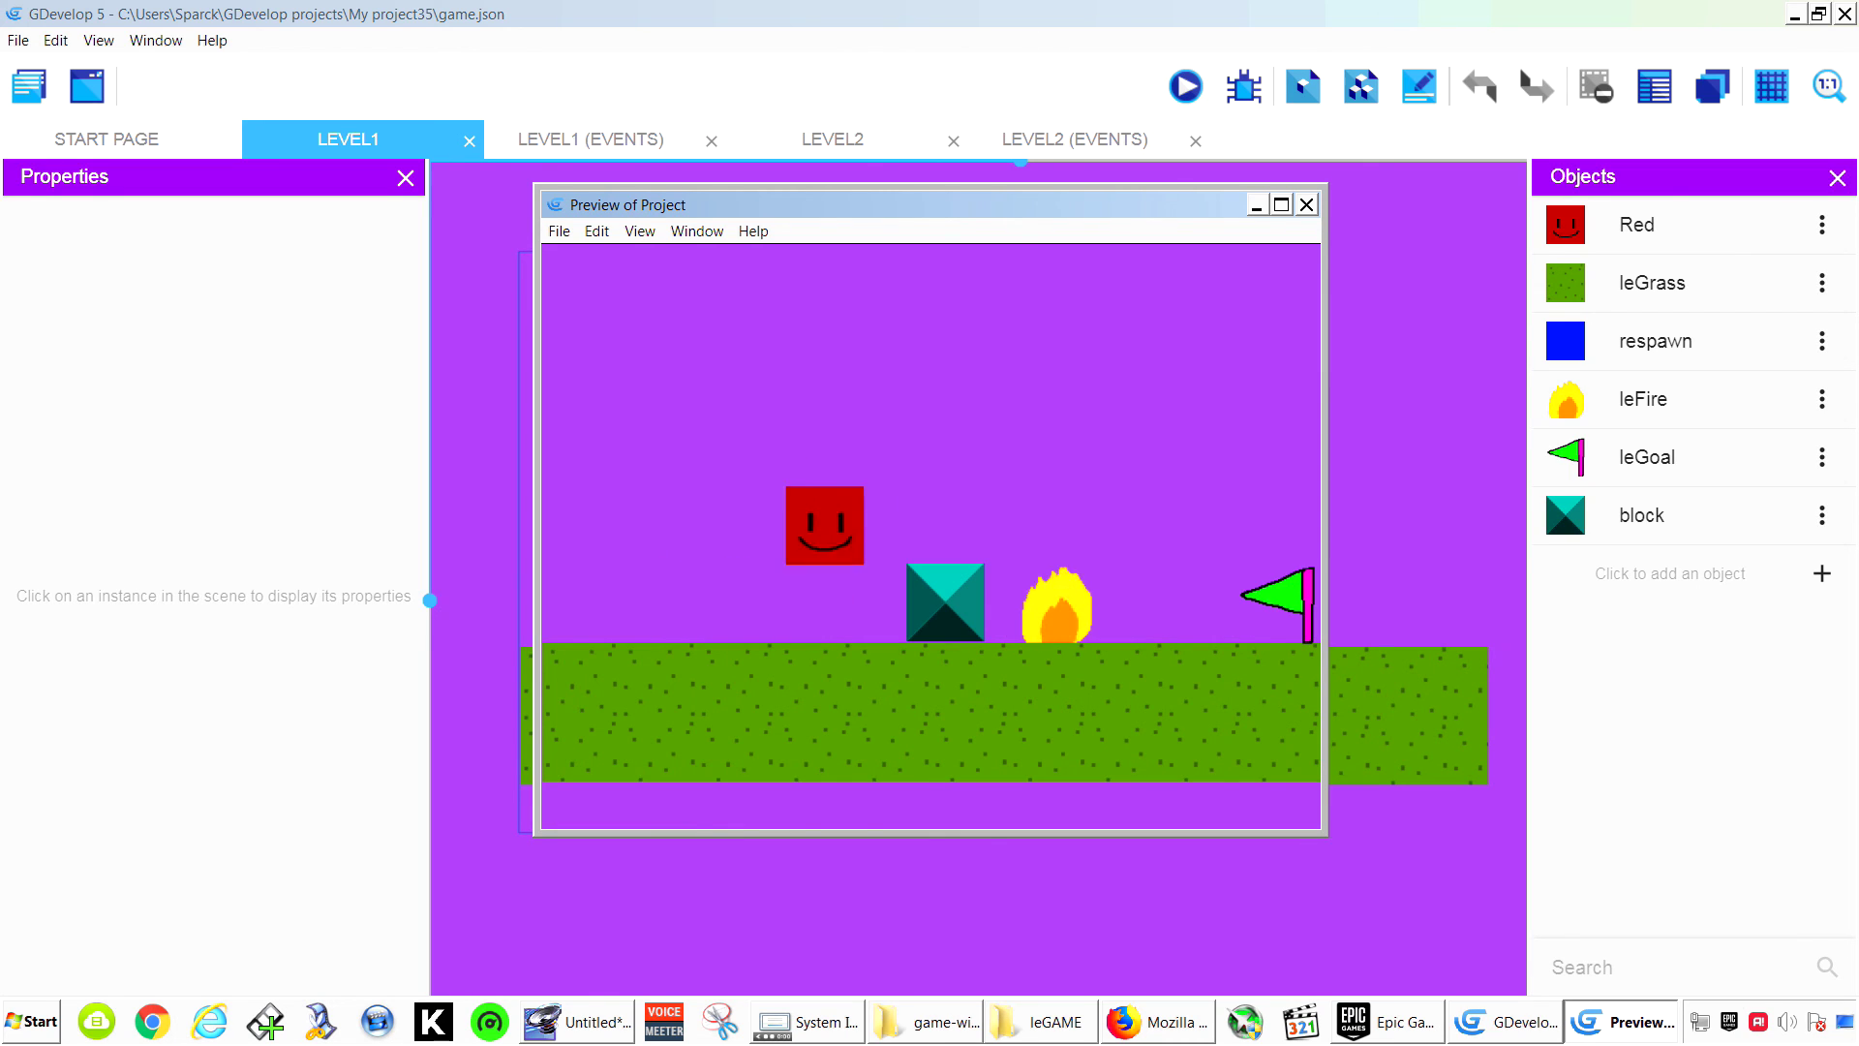
key("Right")
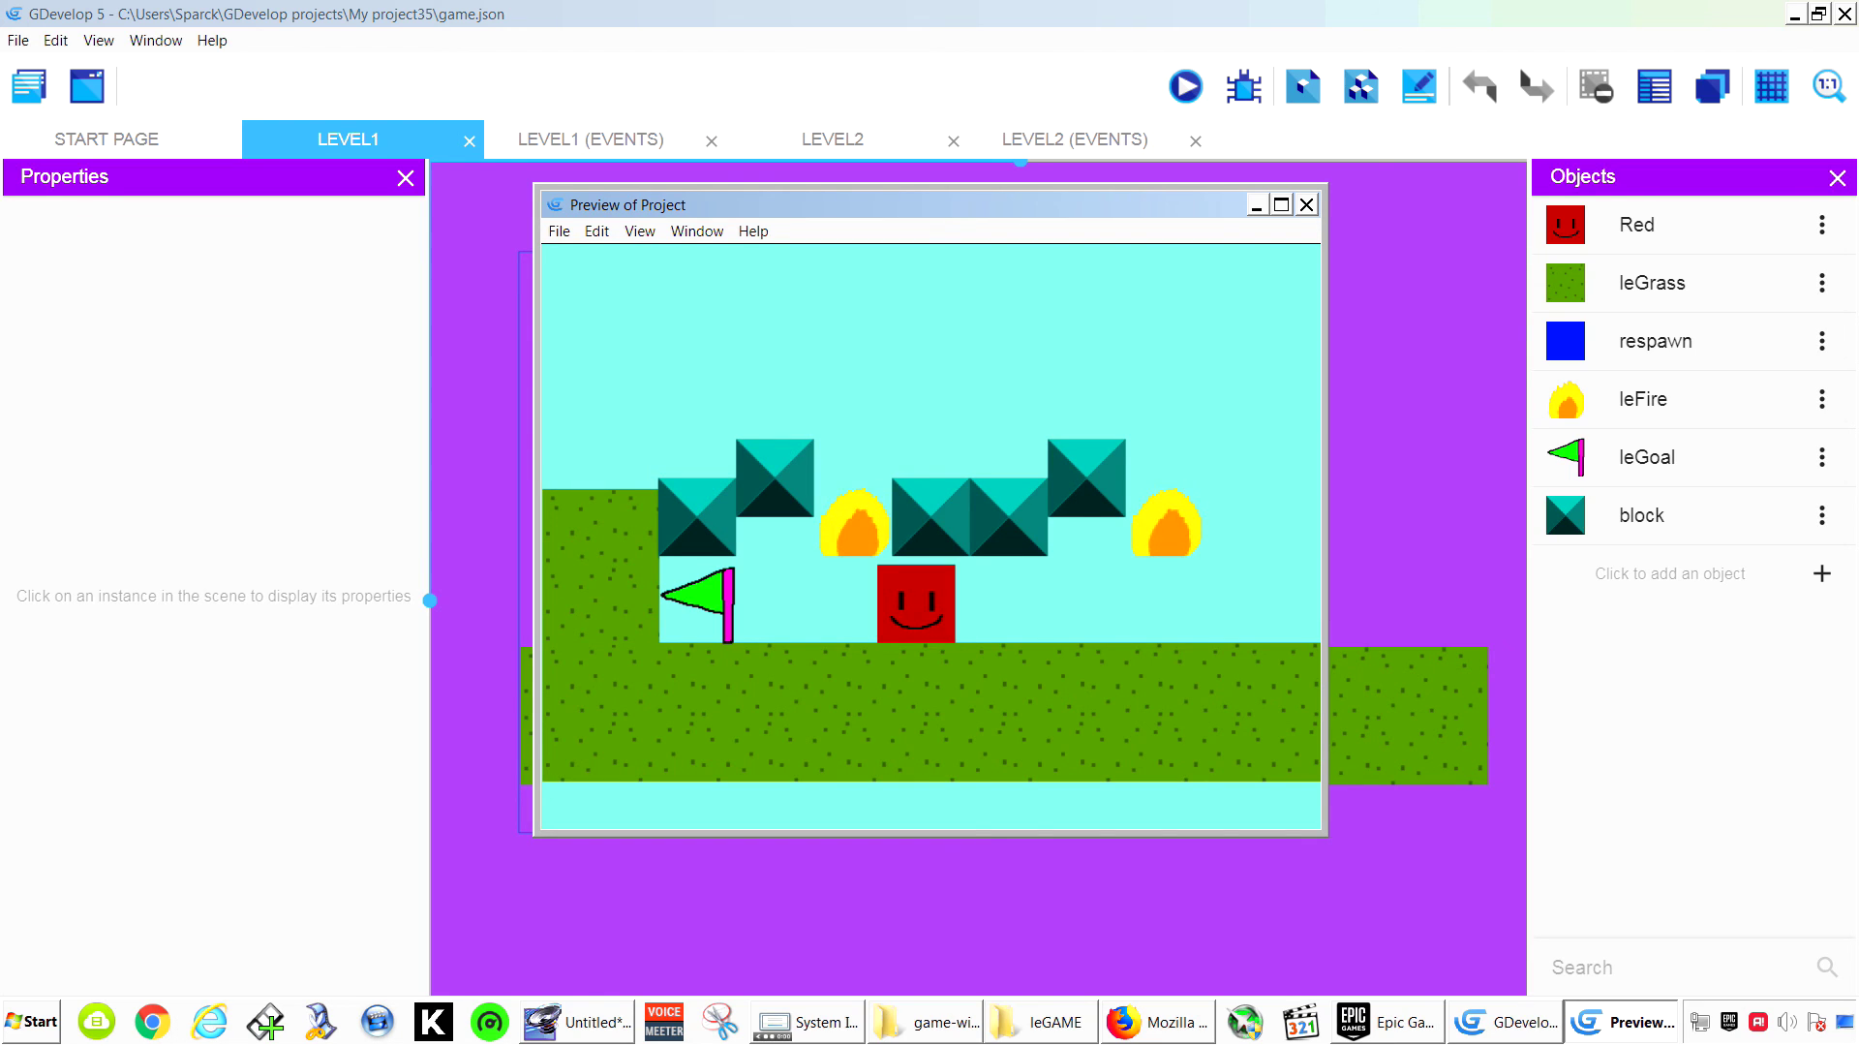
key("Left")
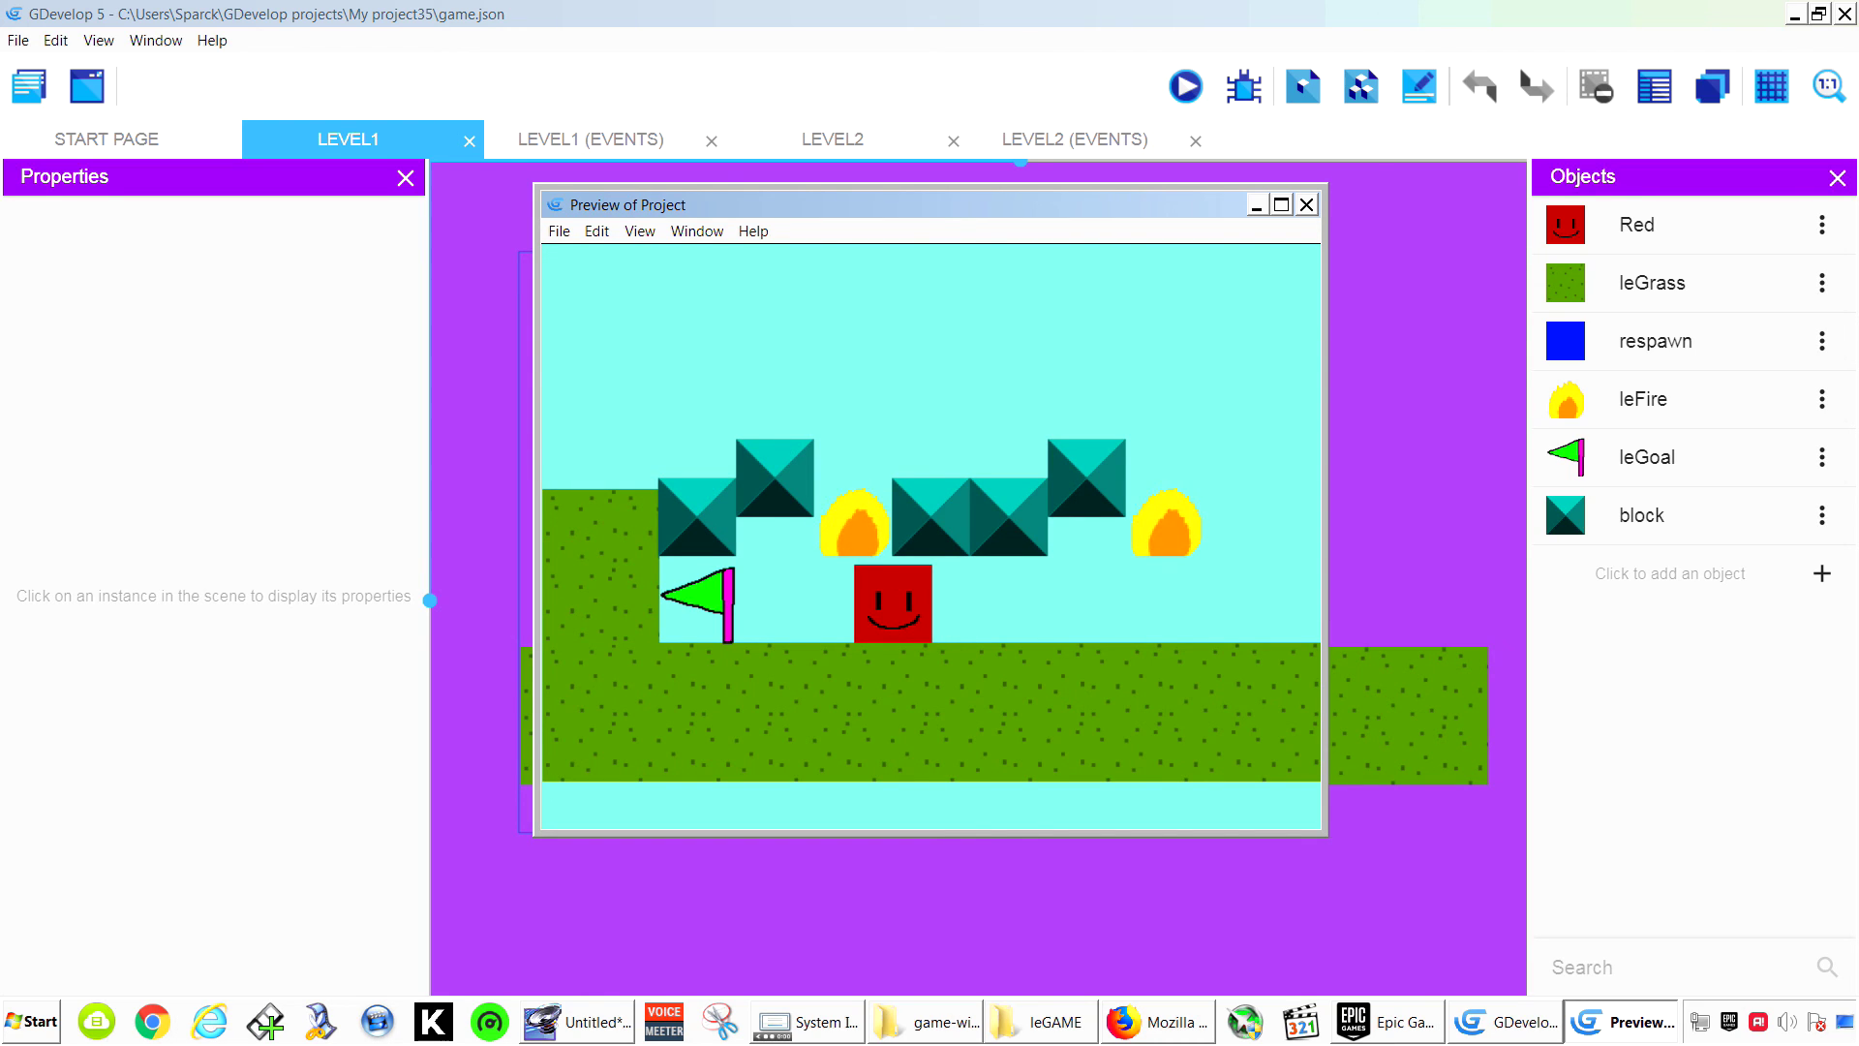